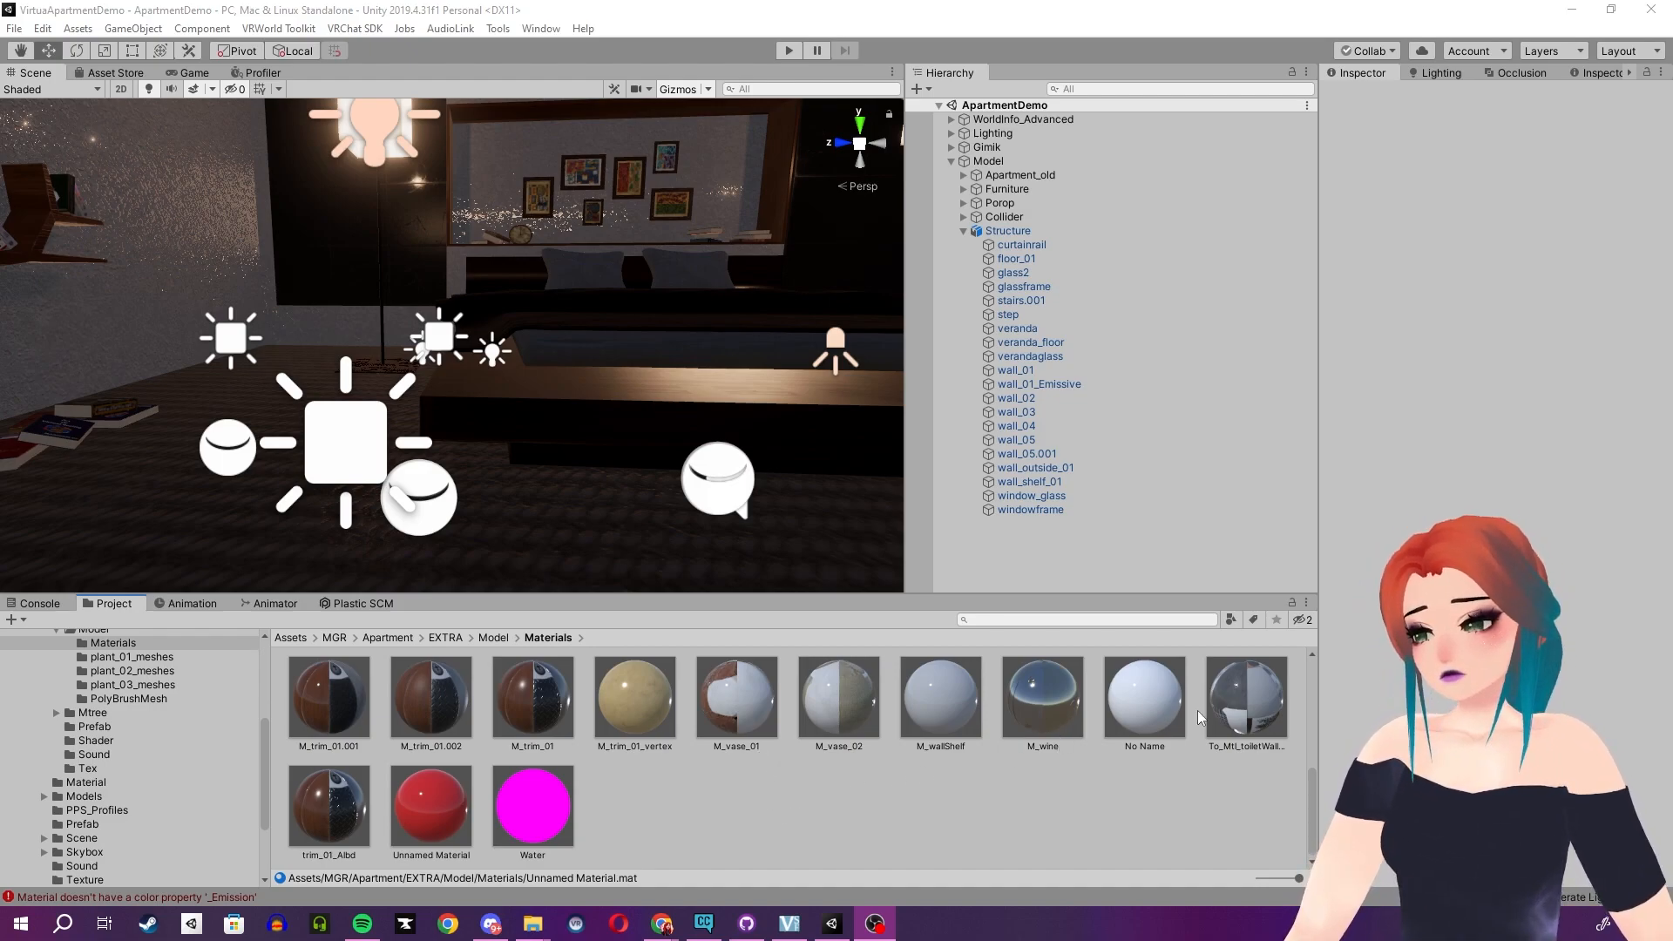
- Select the To_Mtl_toiletWall_plateLight material and locate its albedo and emission textures in the project
click(1235, 710)
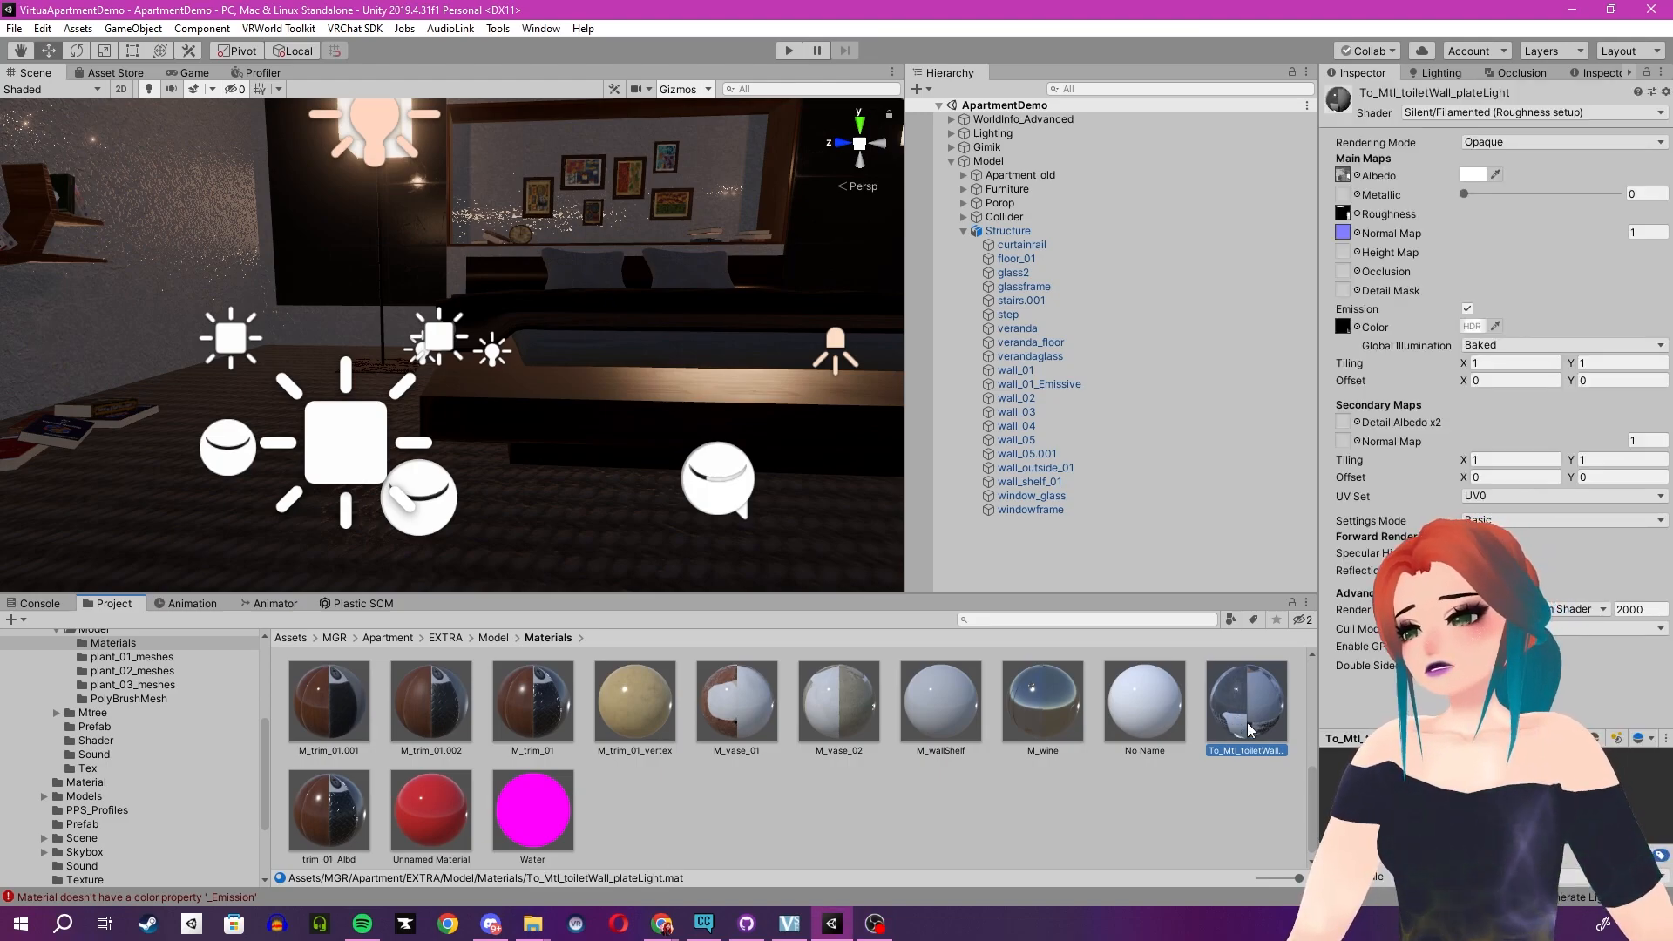
click(1346, 177)
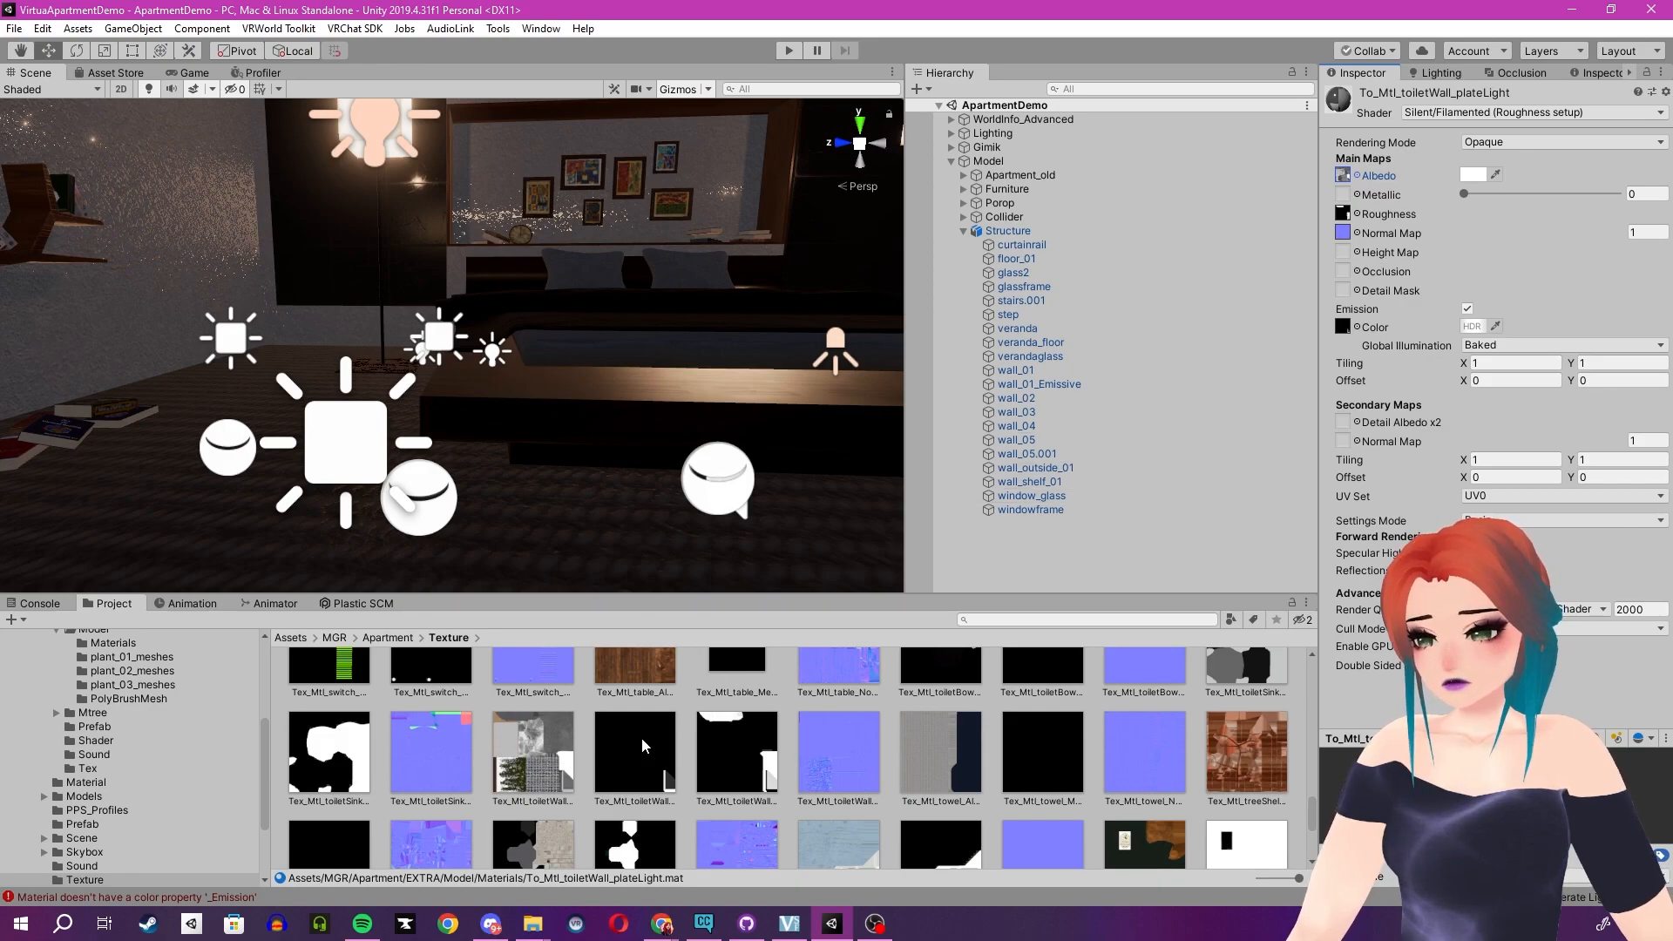
click(1342, 174)
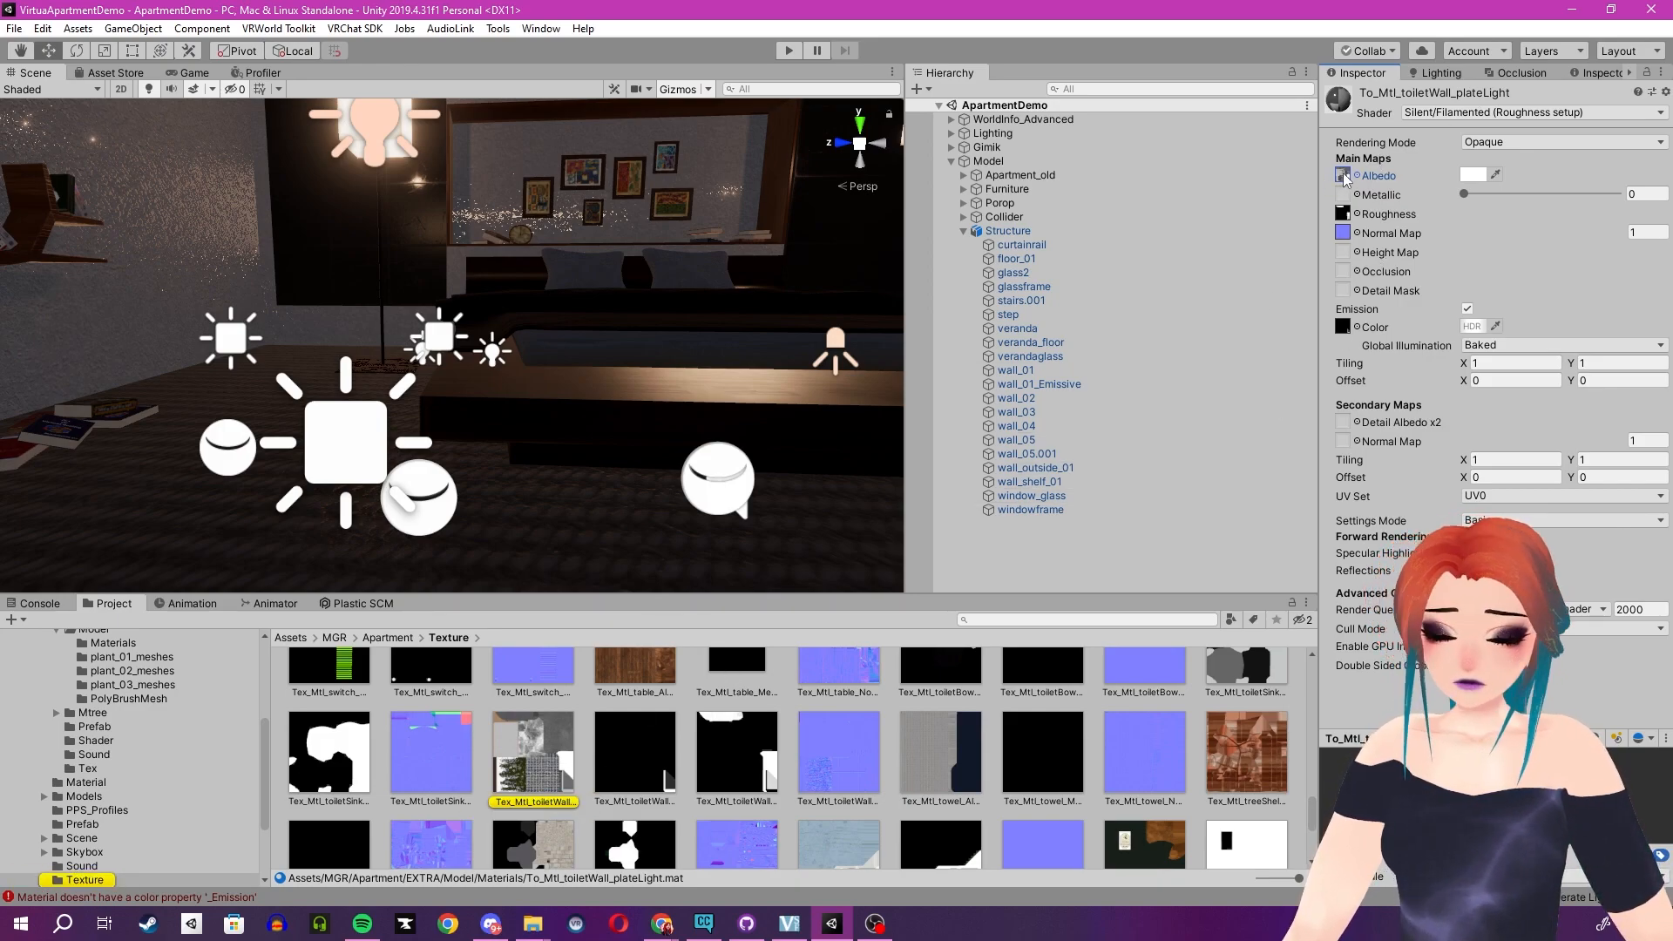
click(633, 742)
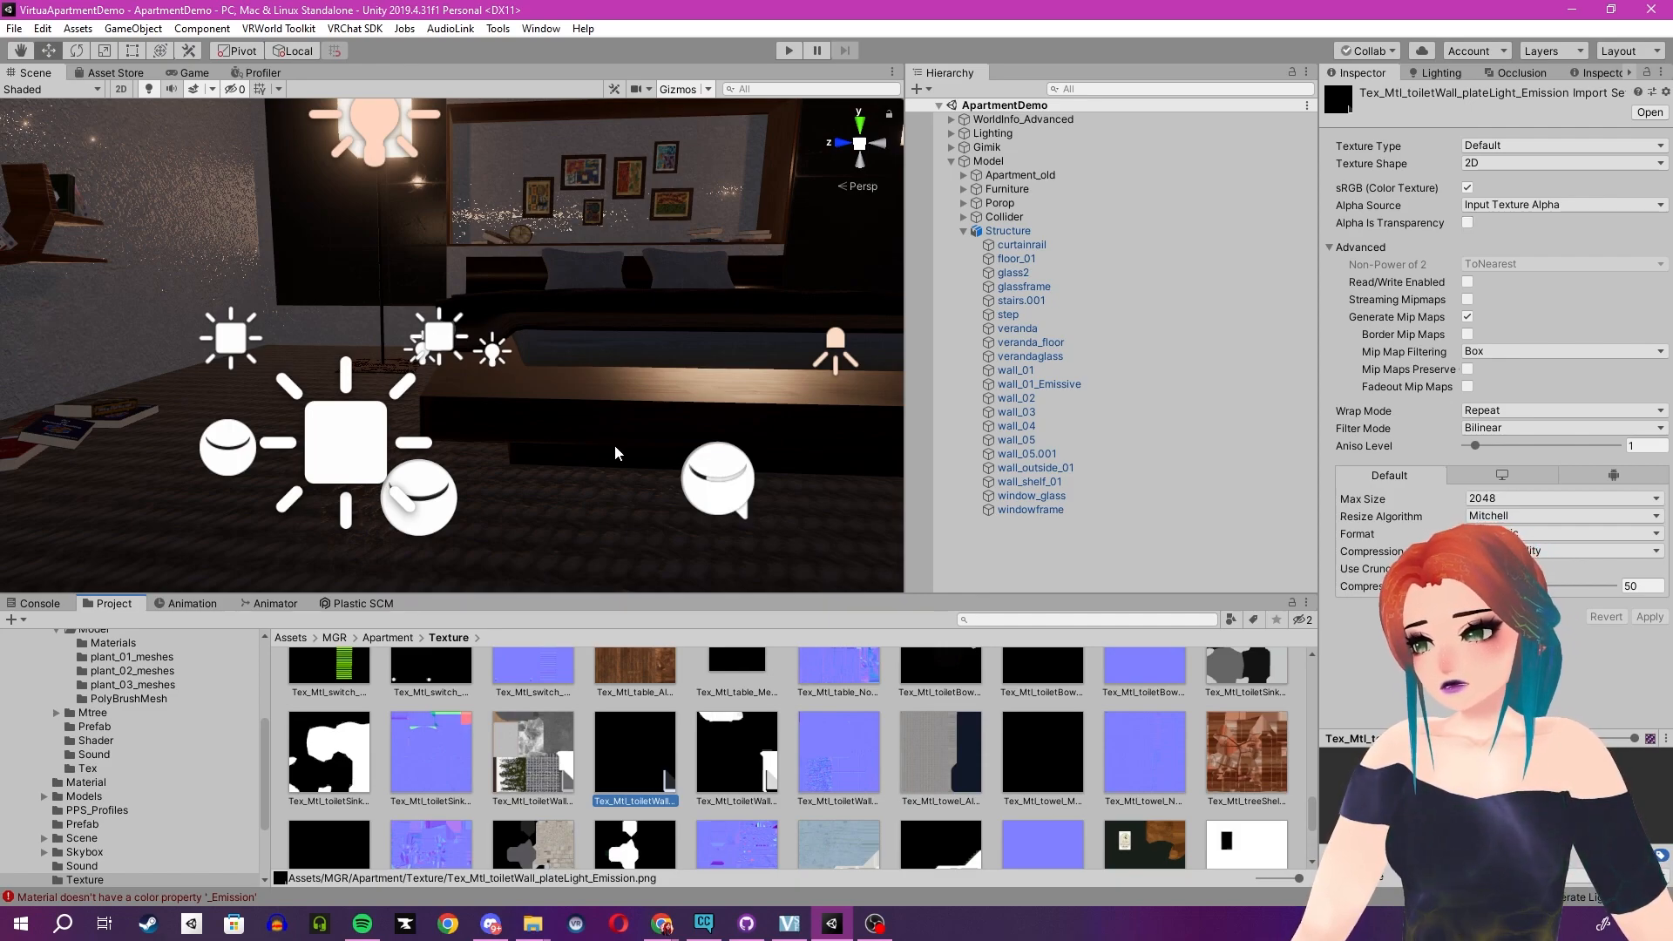
- Select the floor_01 object in the scene and locate its collider's material in the project
click(552, 489)
click(553, 488)
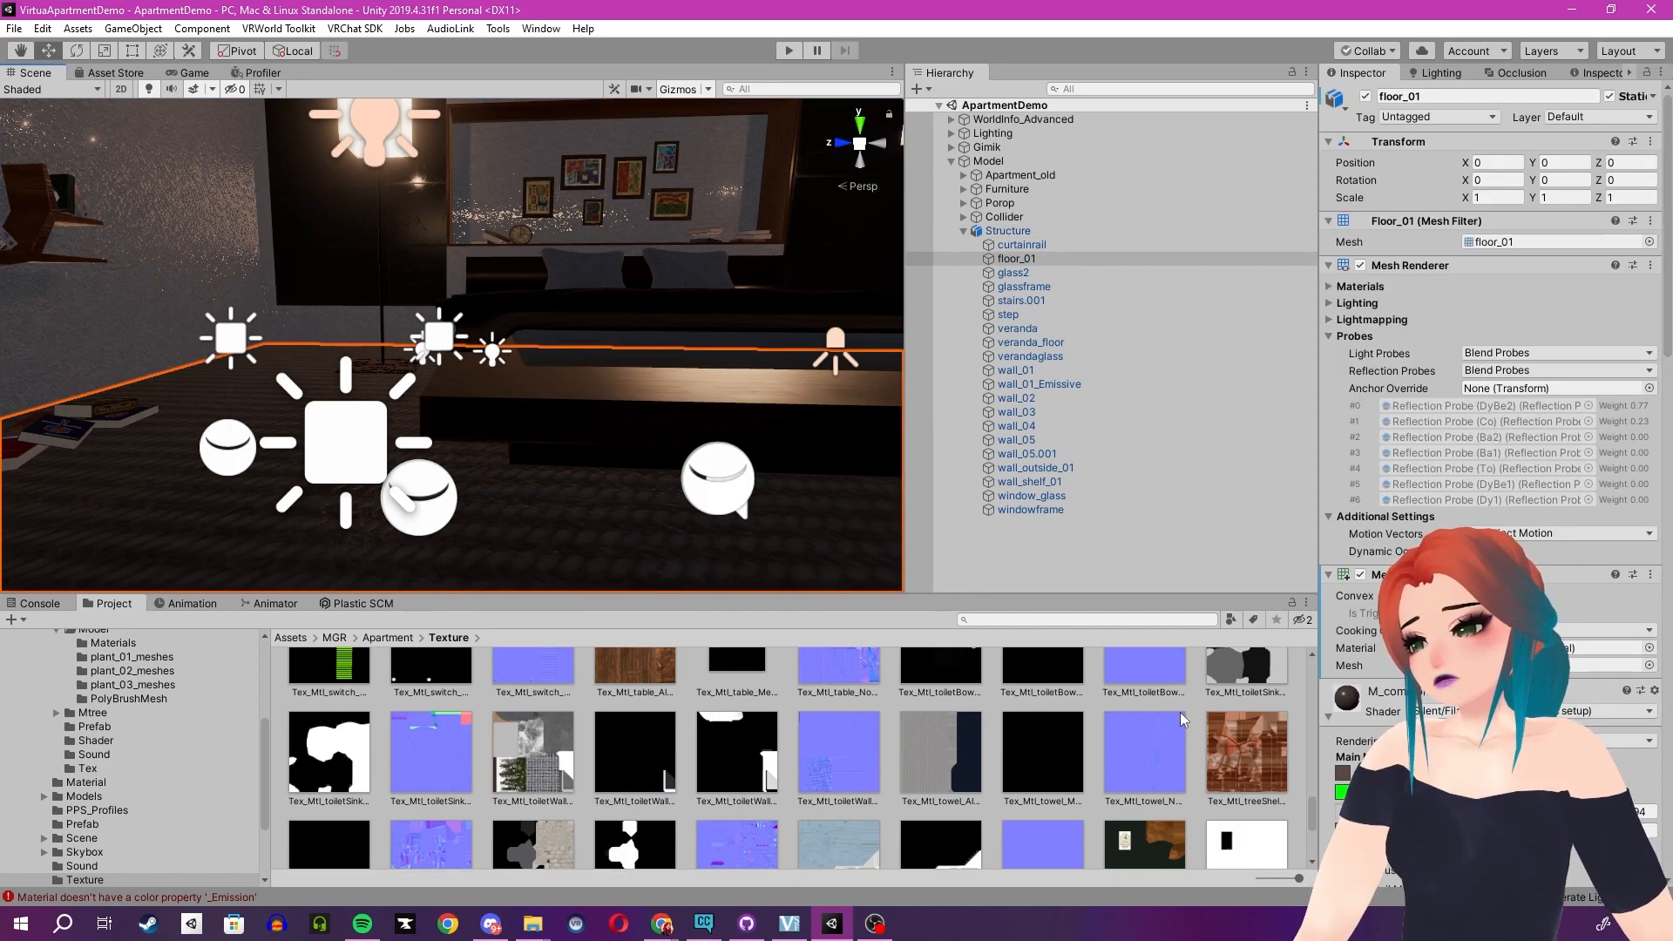
right_click(1354, 700)
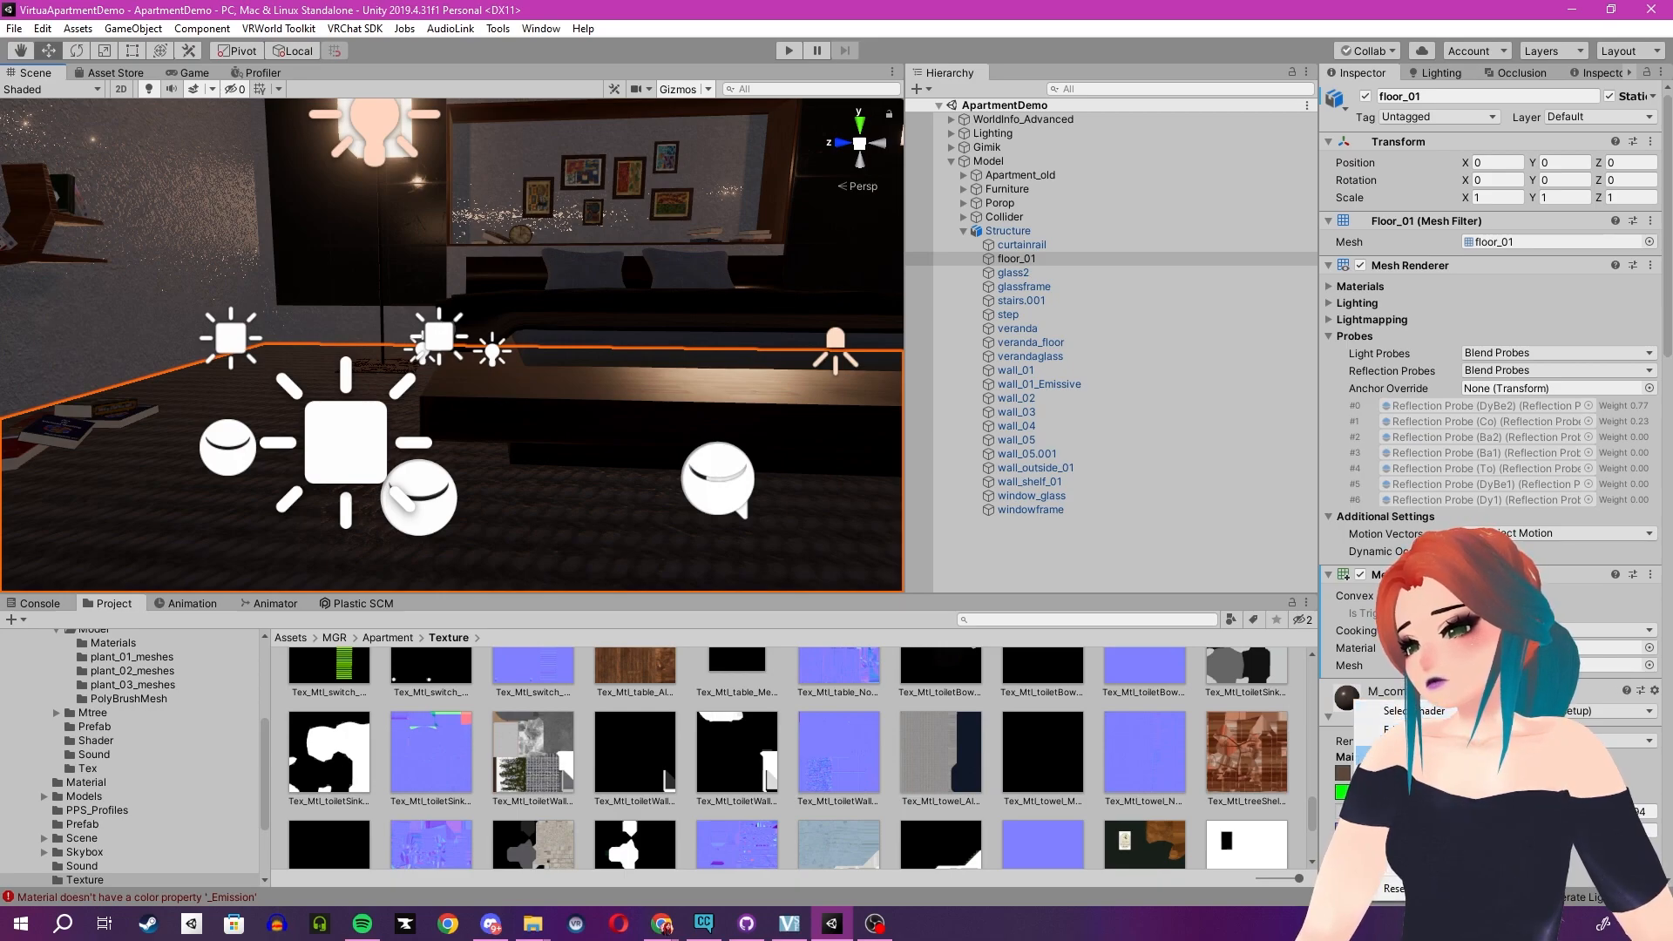
click(1404, 754)
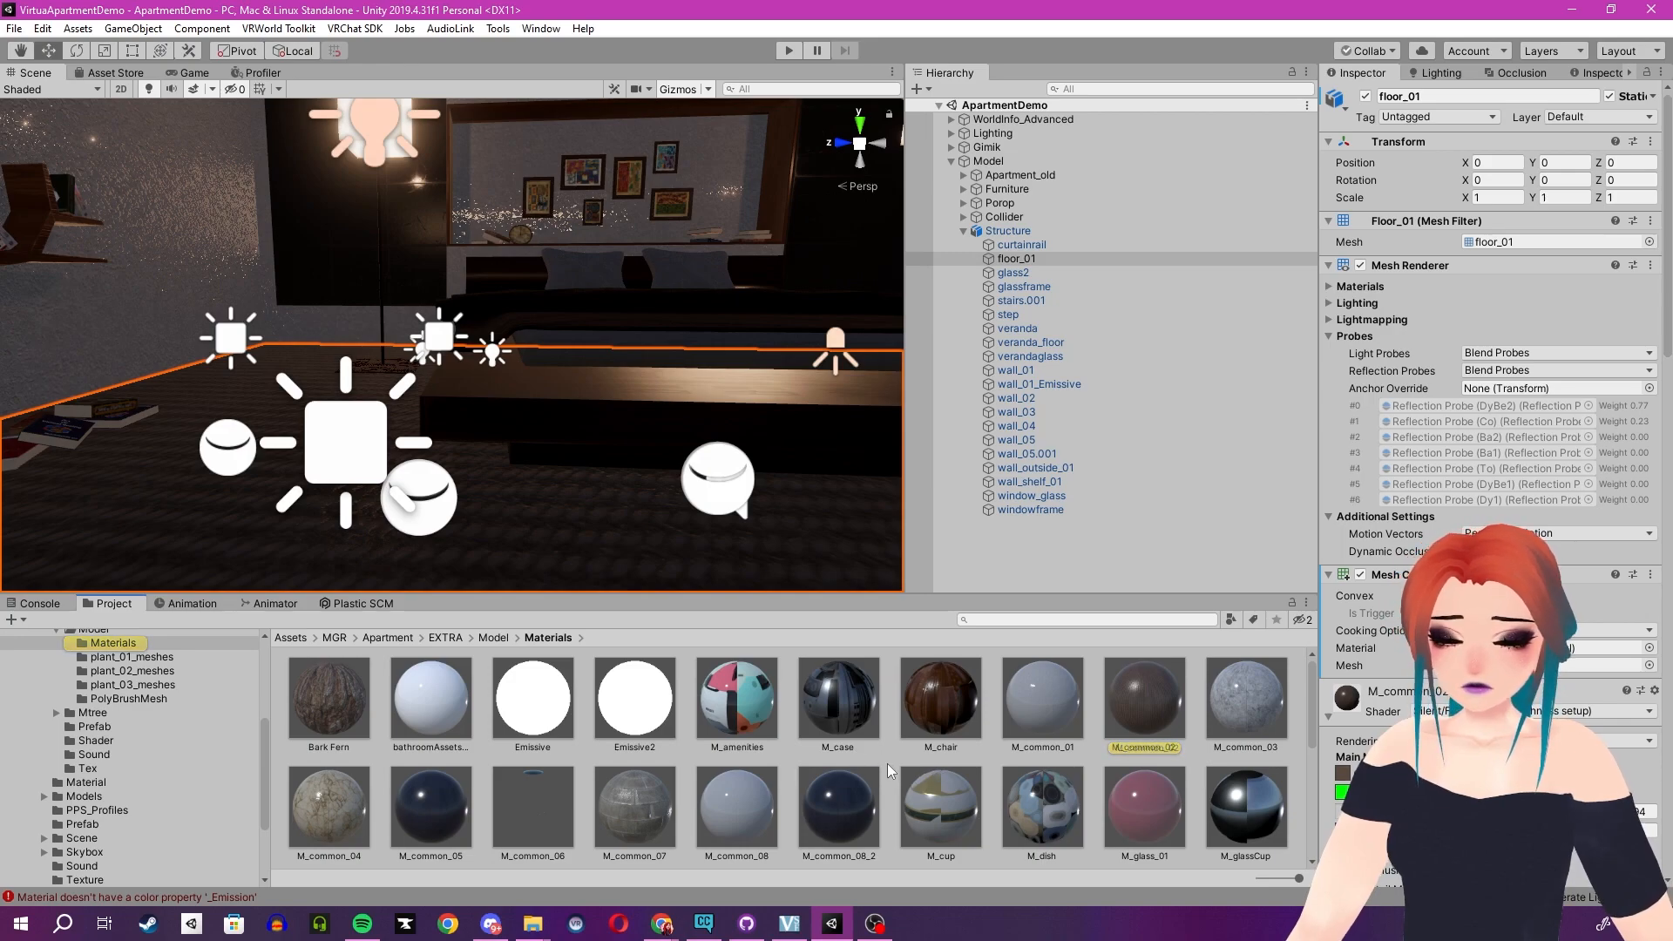
- Select the To_Mtl_toiletWall_plateLight material again and locate its albedo texture
scroll(996, 822, down, 2)
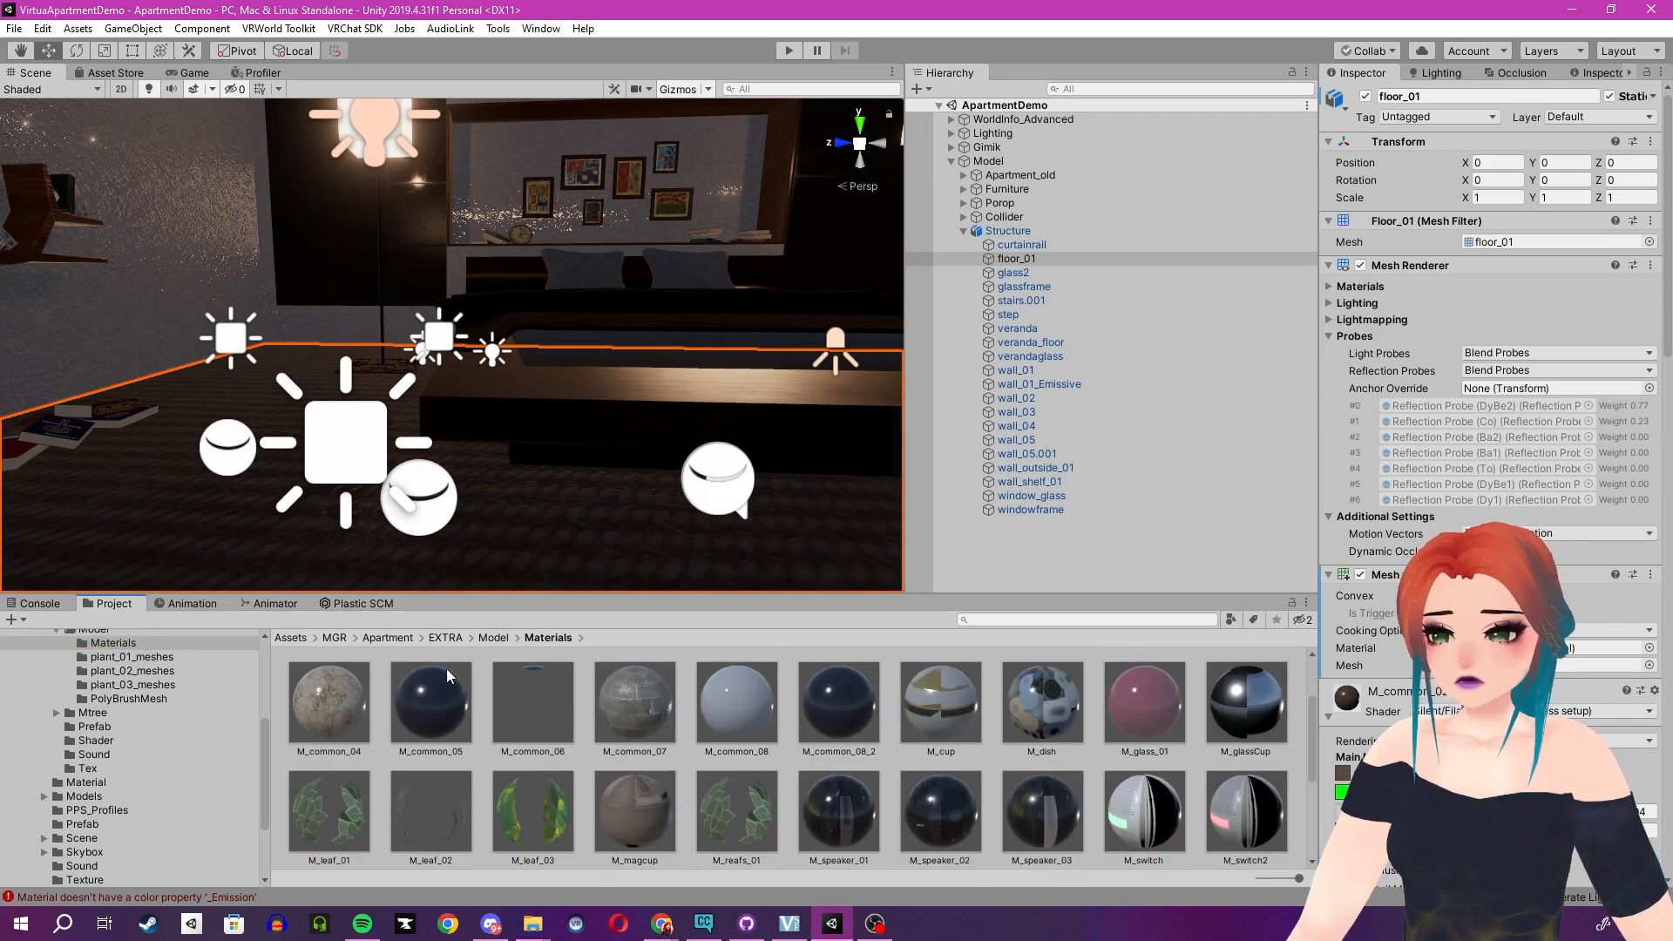
scroll(593, 737, down, 2)
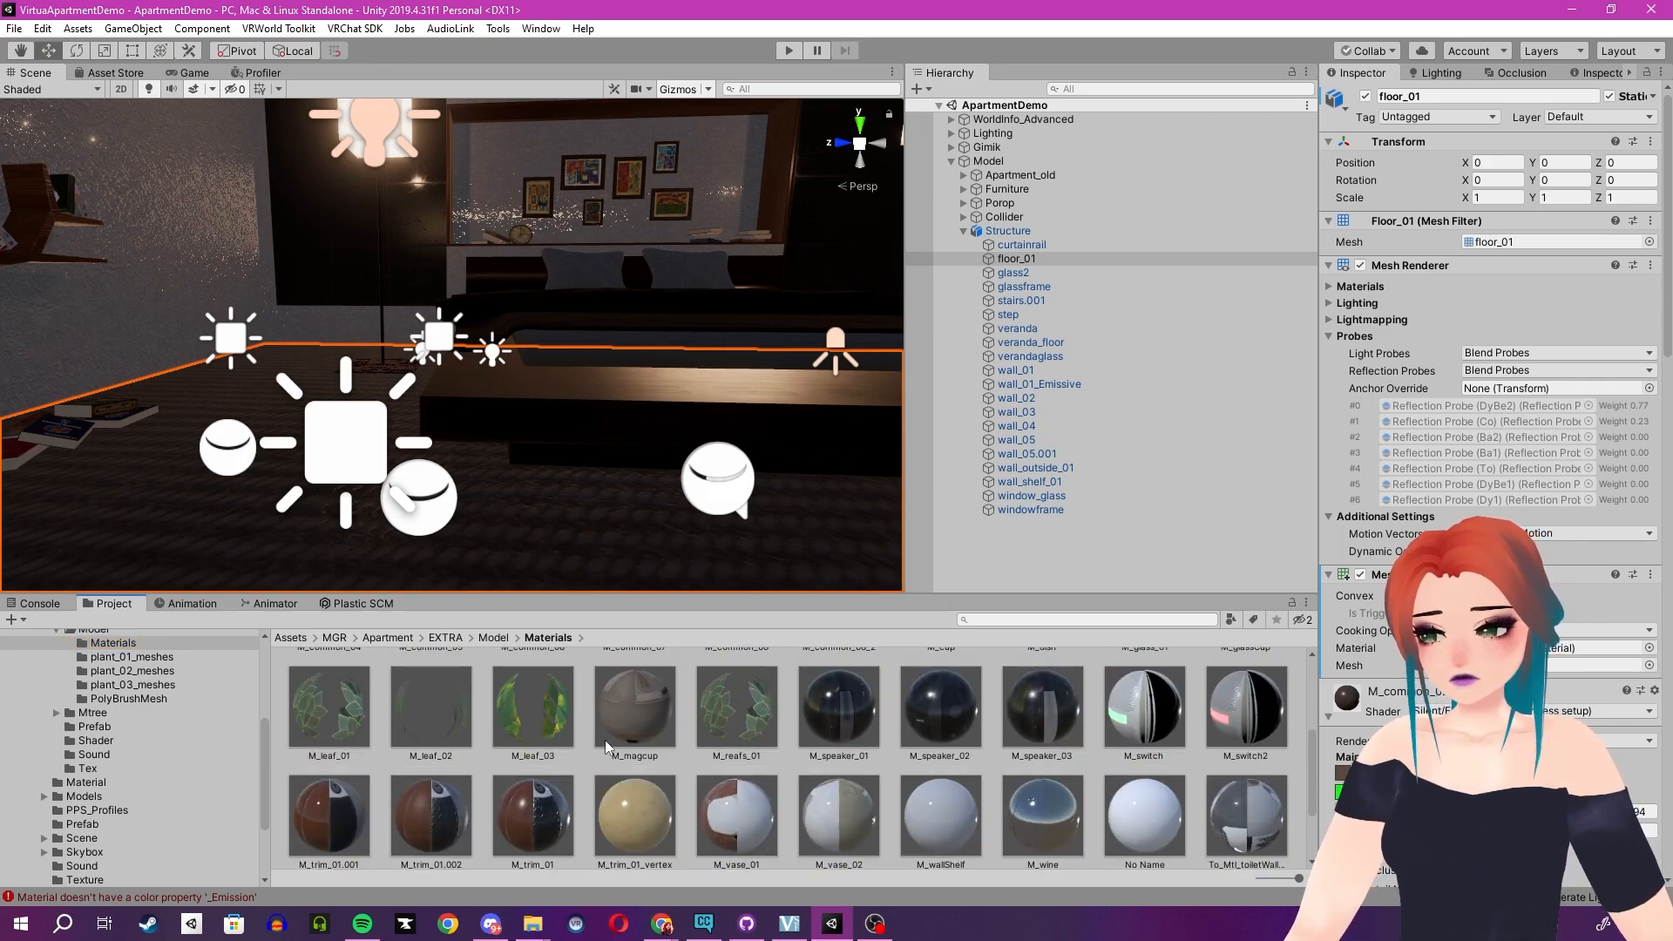
scroll(609, 735, down, 2)
click(1262, 713)
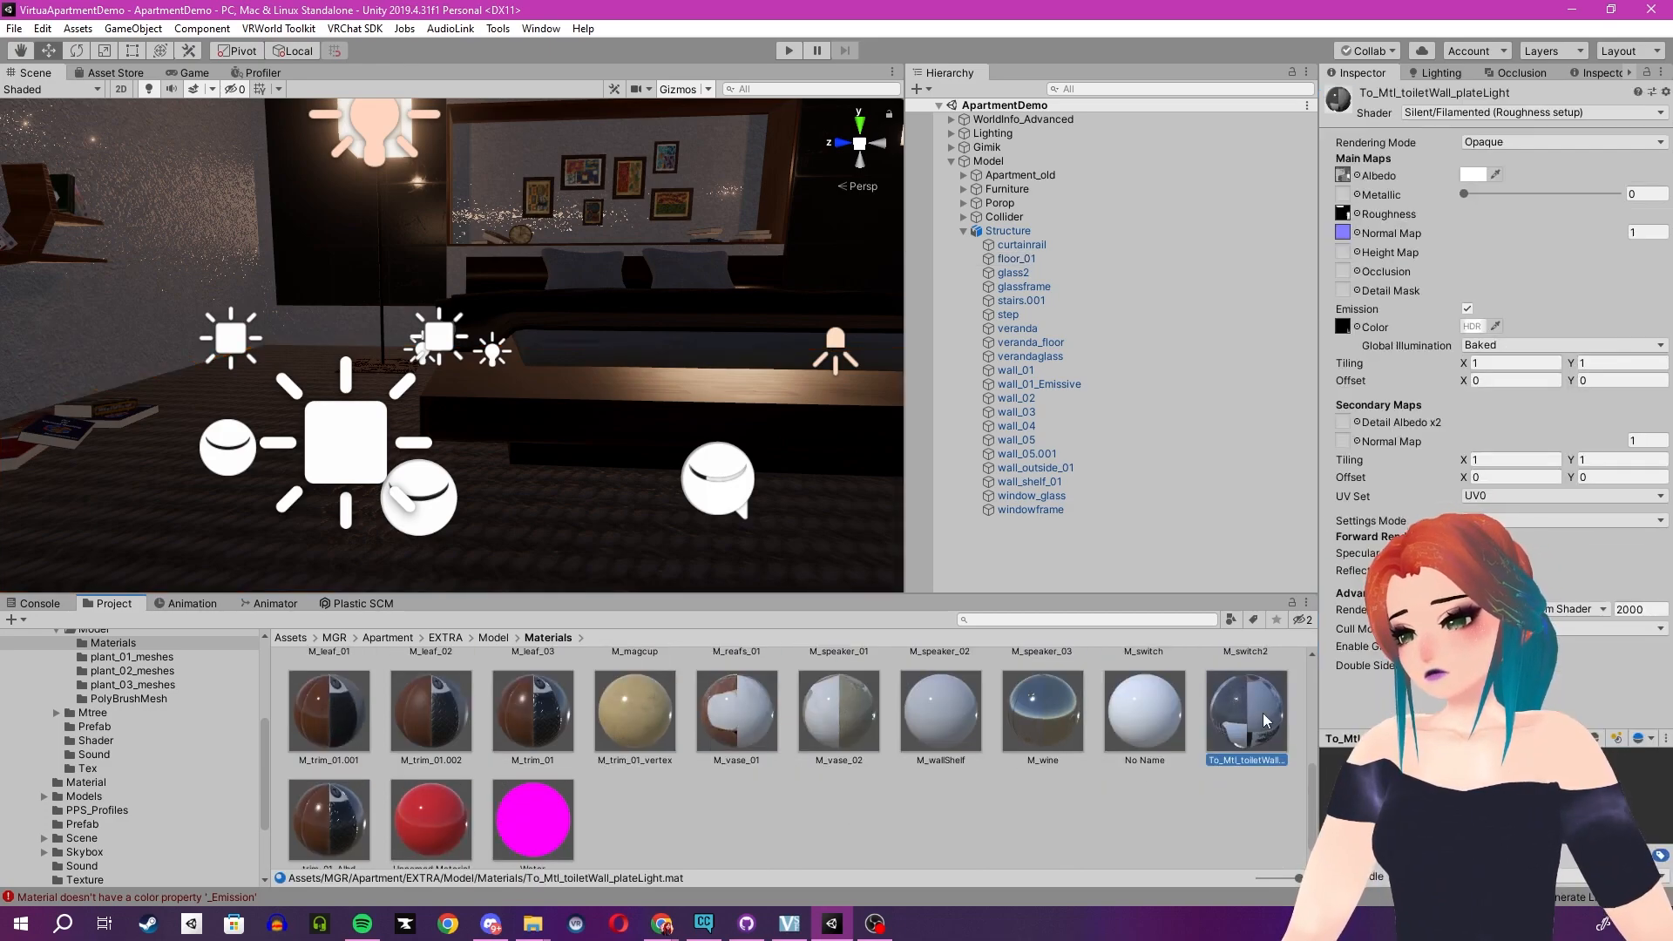
click(1342, 175)
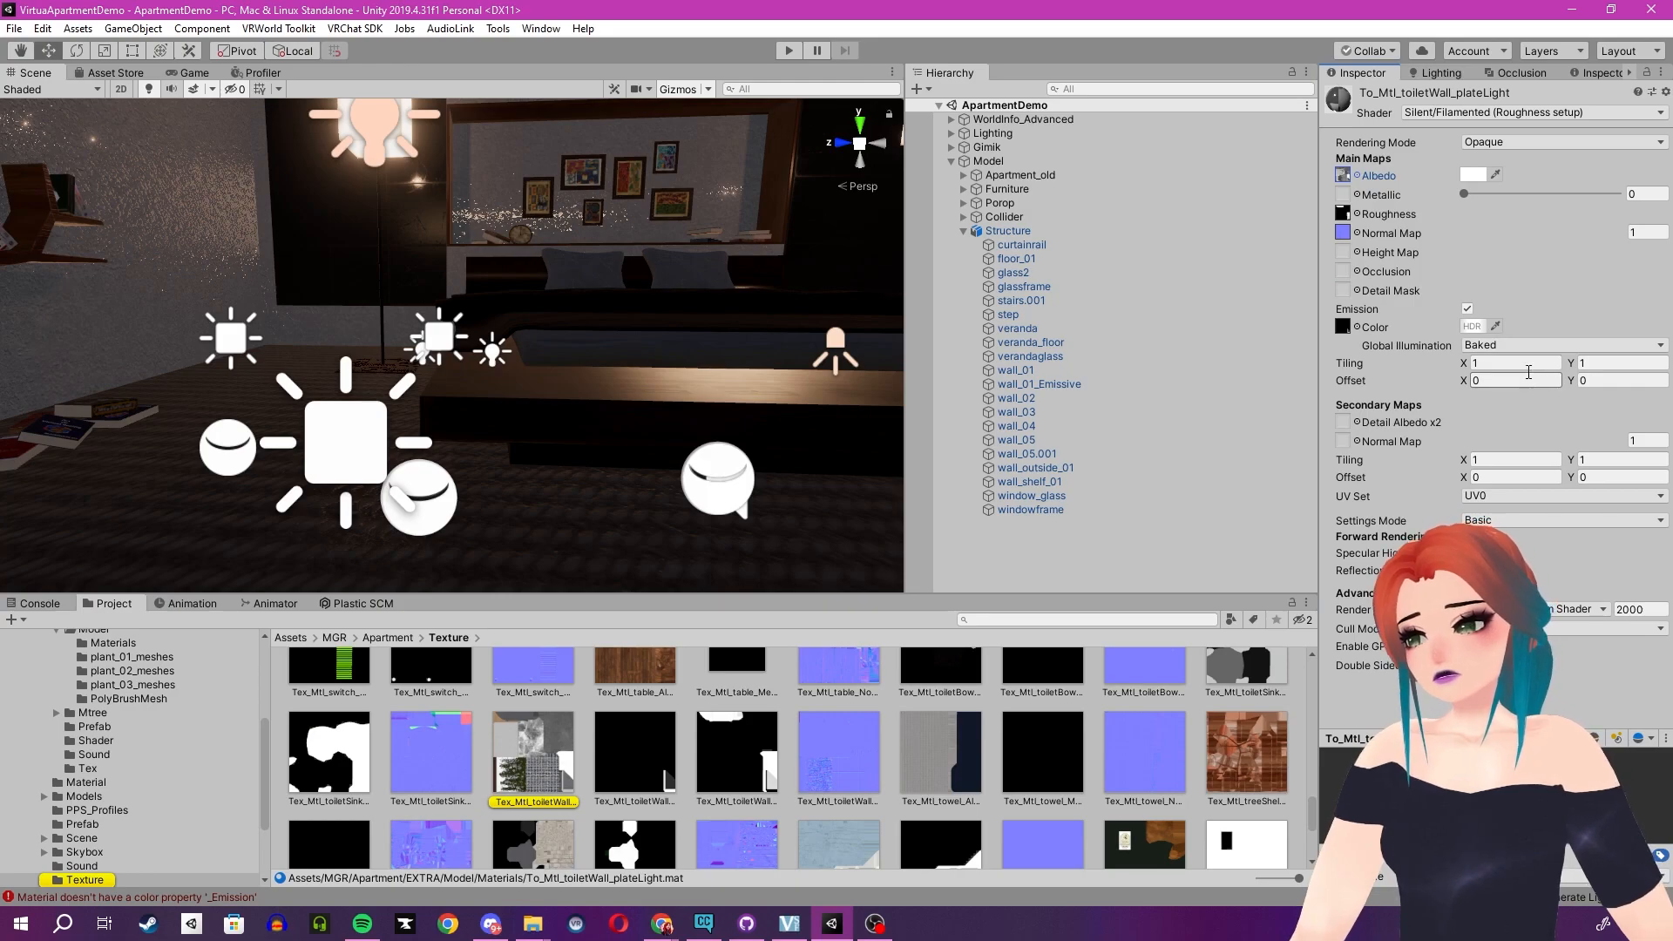
- Lock the inspector on this material and check its metallic-smoothness, normal and emission textures in the texture folder
click(1646, 73)
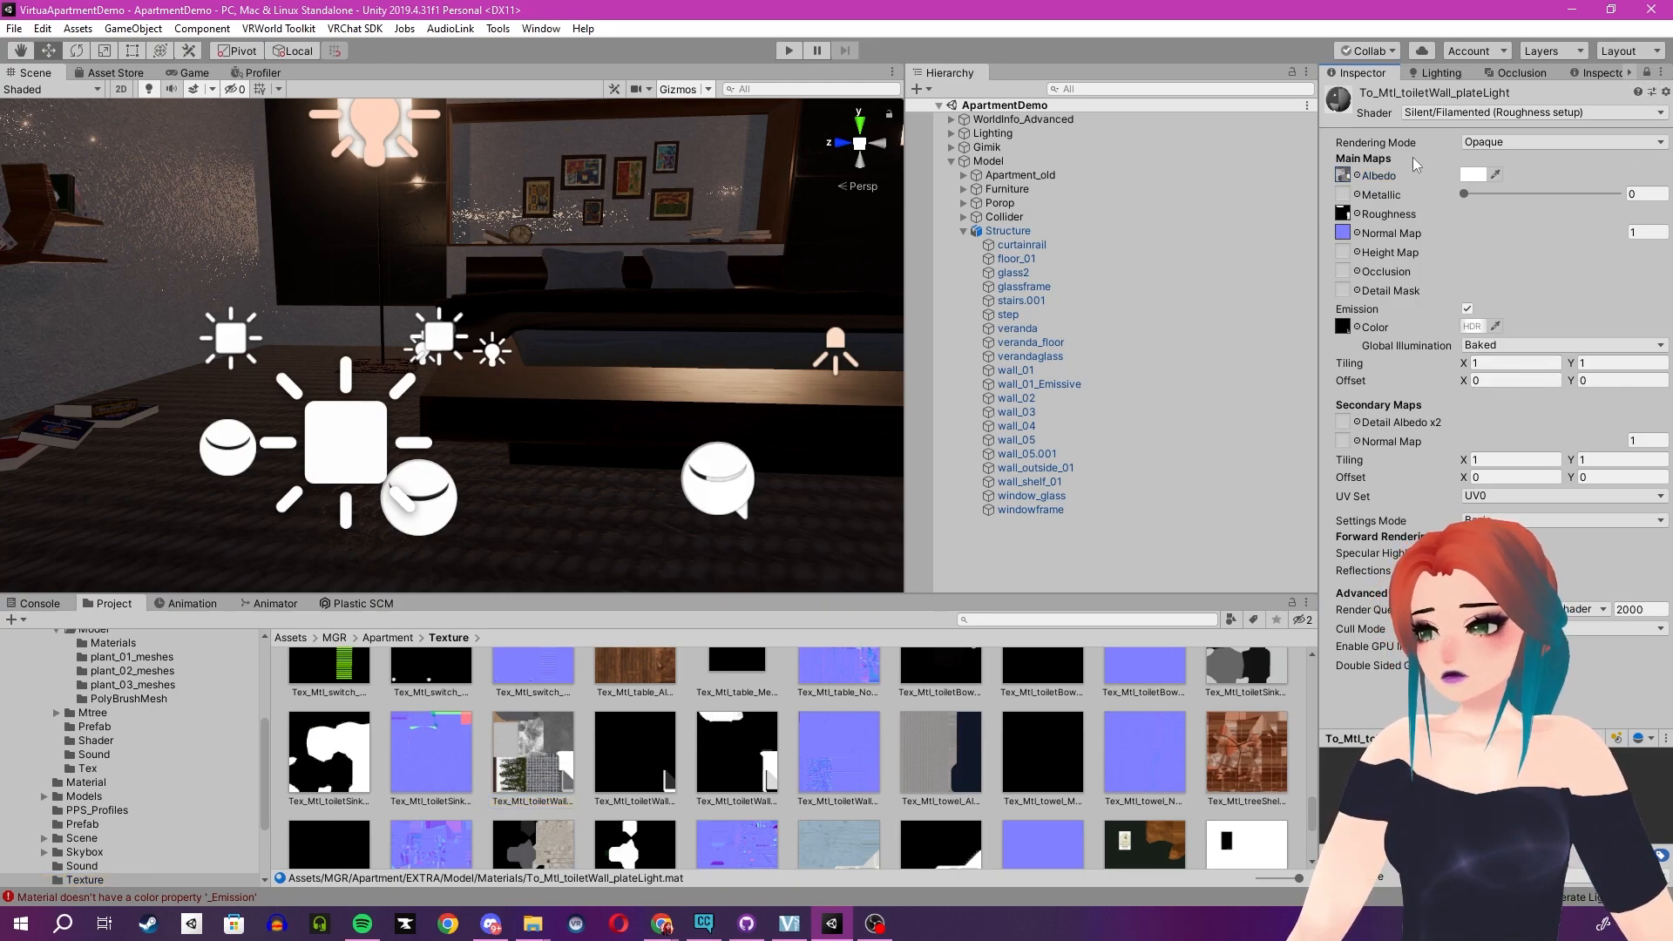
click(719, 762)
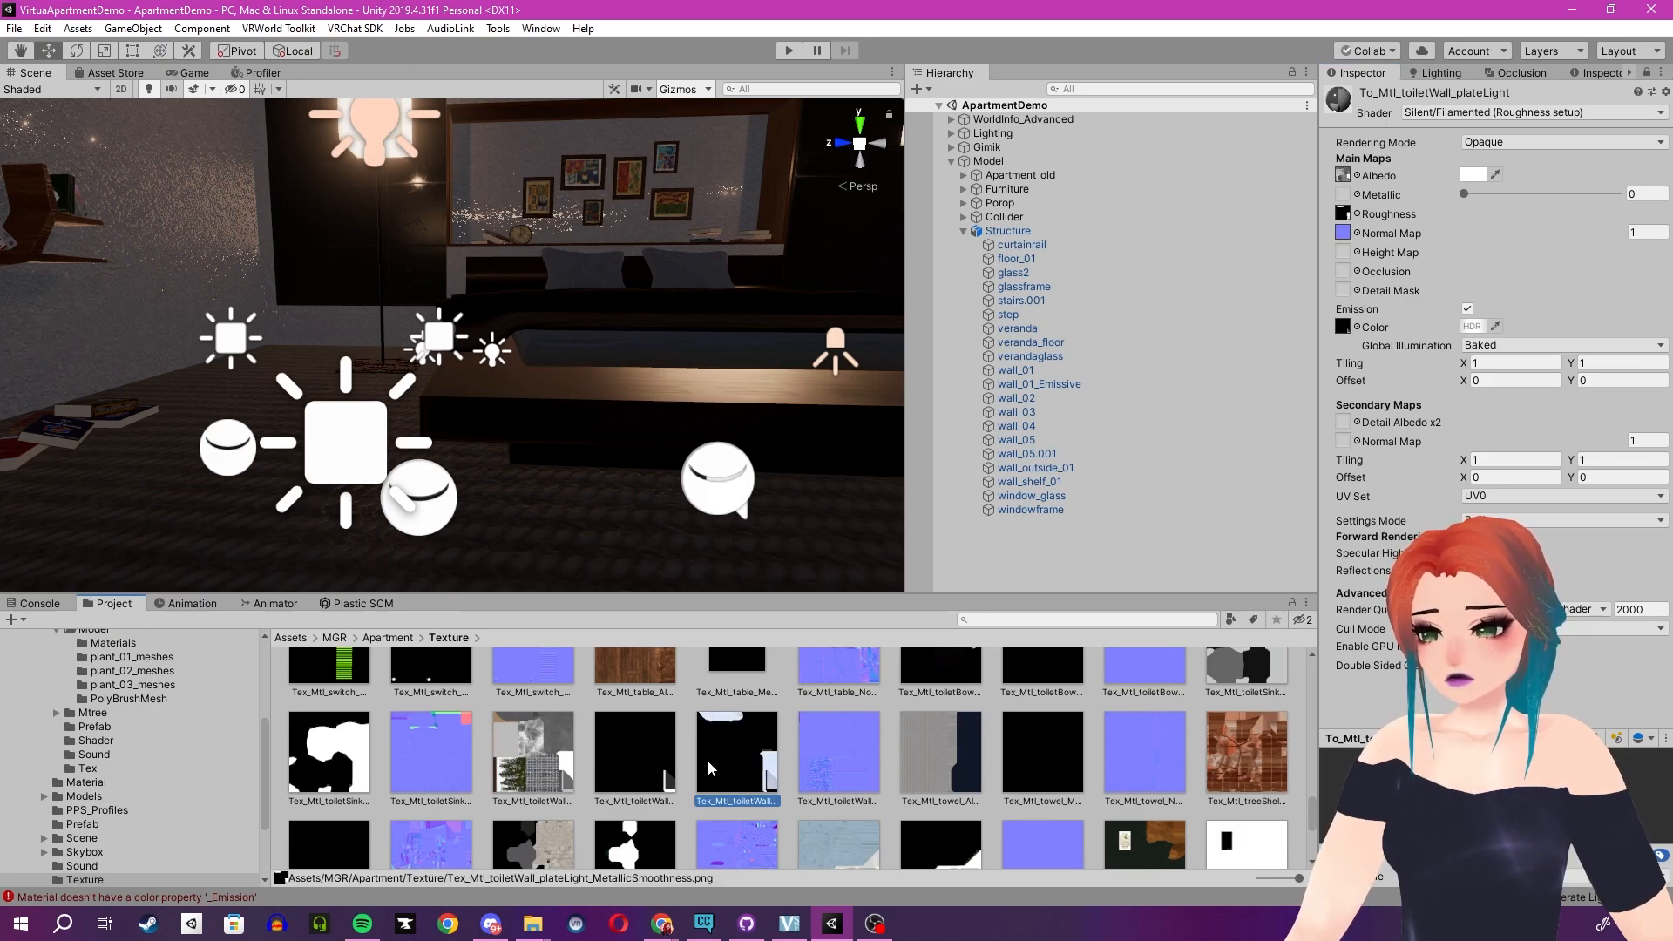
click(831, 756)
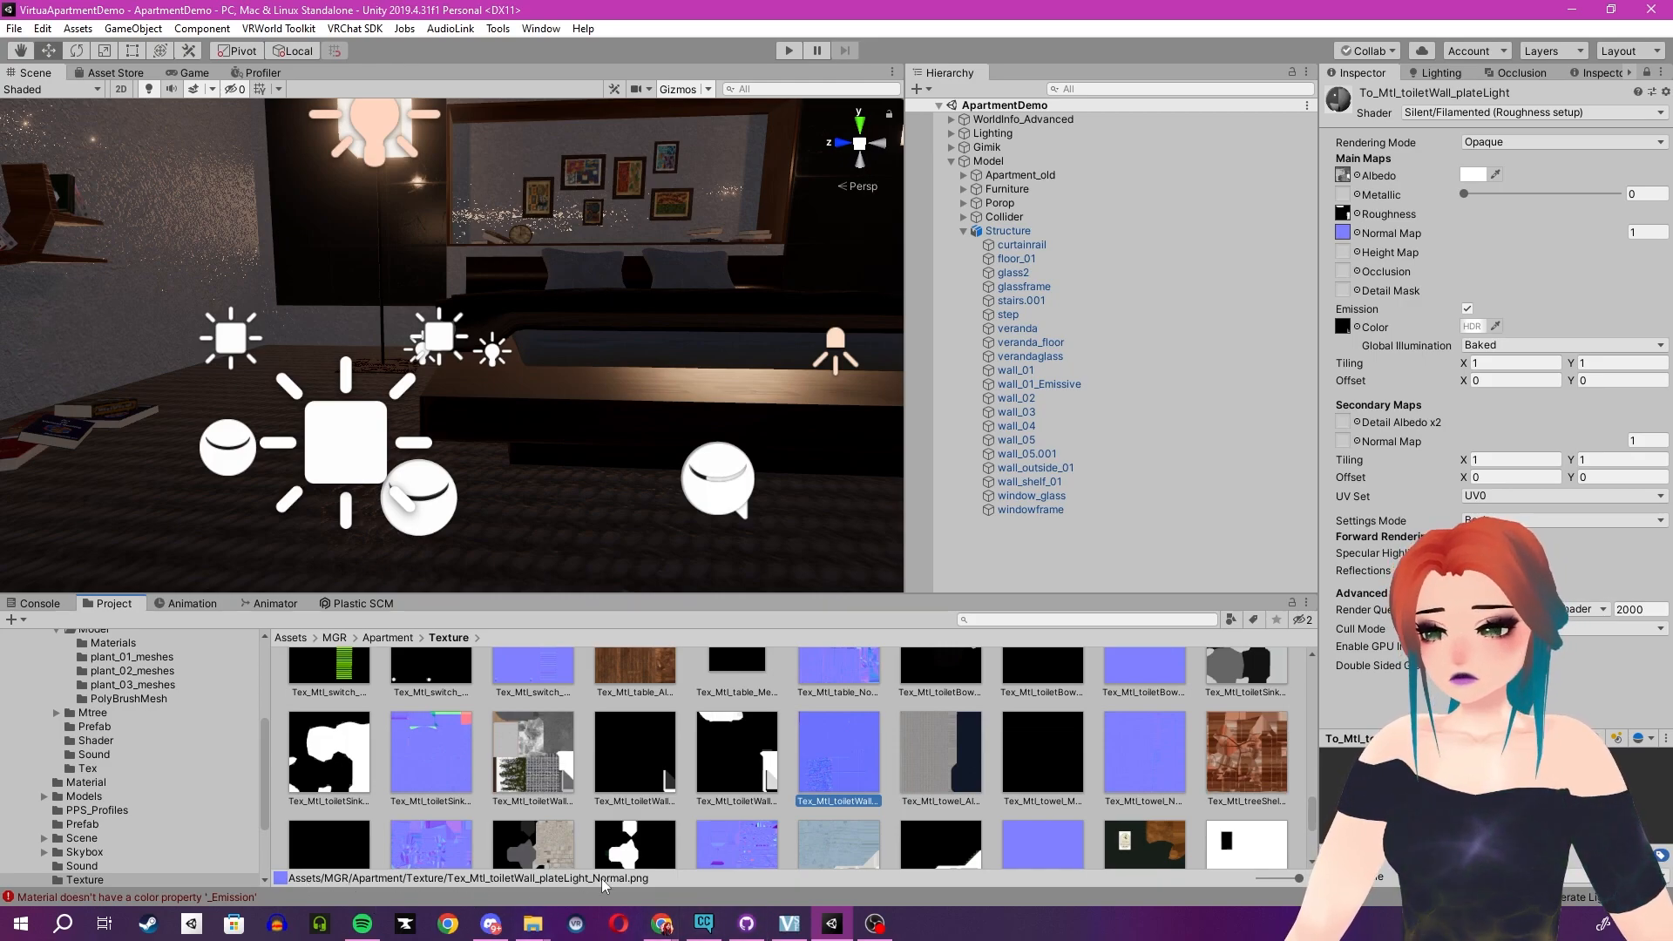
click(657, 775)
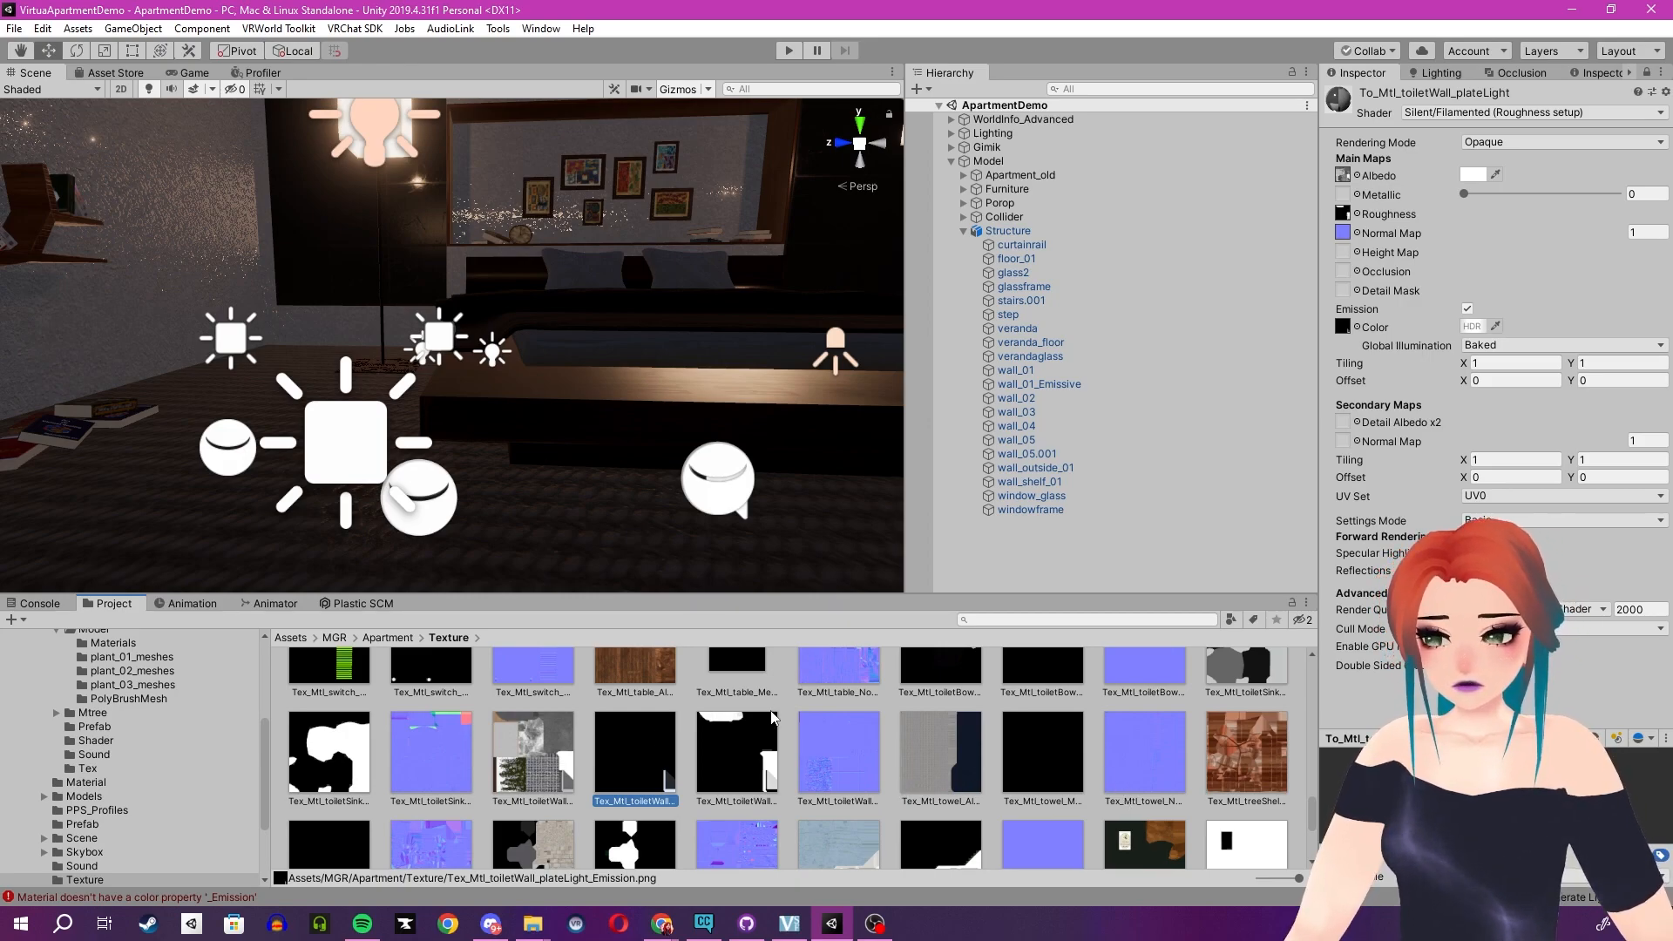
ctrl+scroll(768, 725, down, 5)
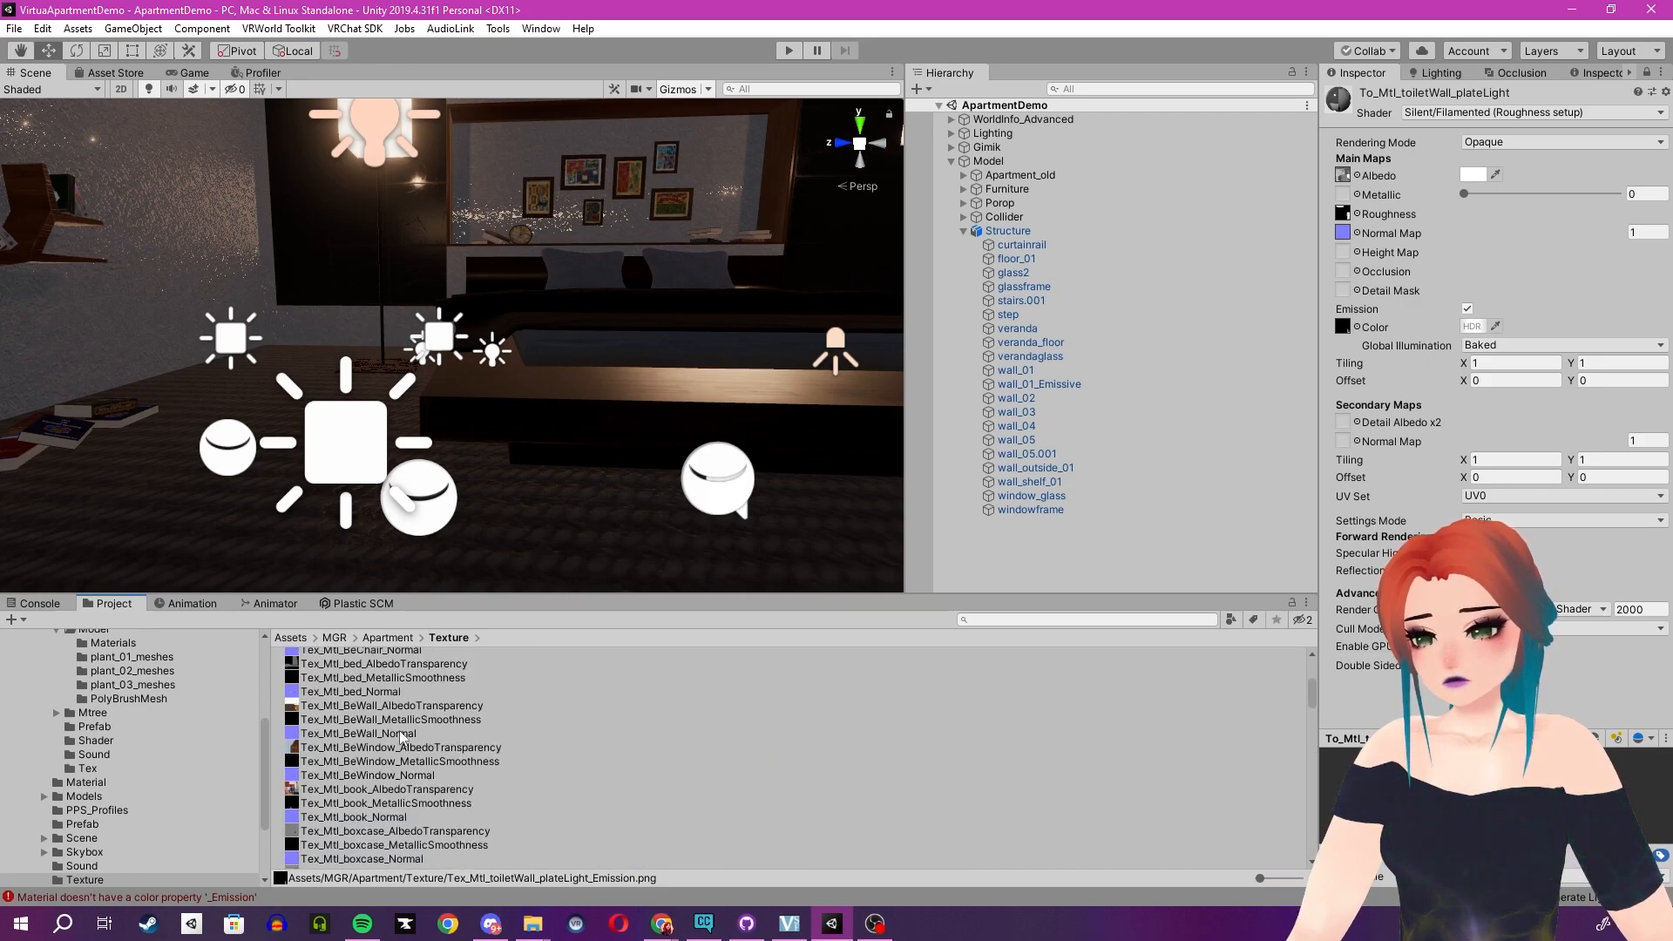
scroll(438, 717, down, 5)
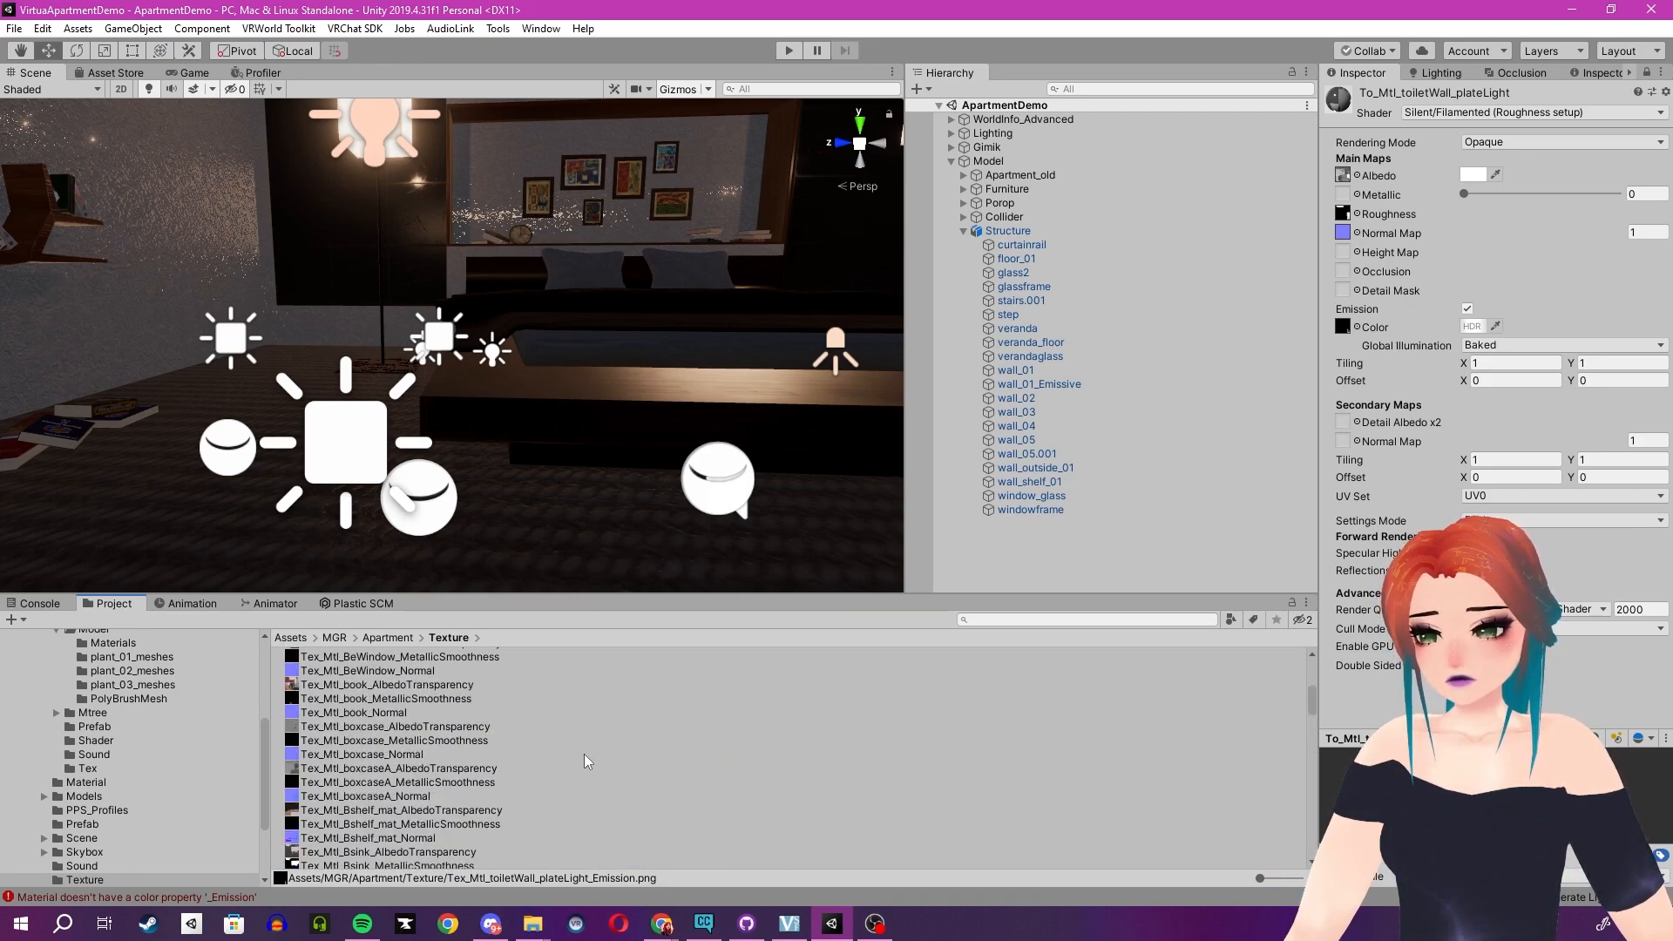
ctrl+scroll(584, 755, up, 5)
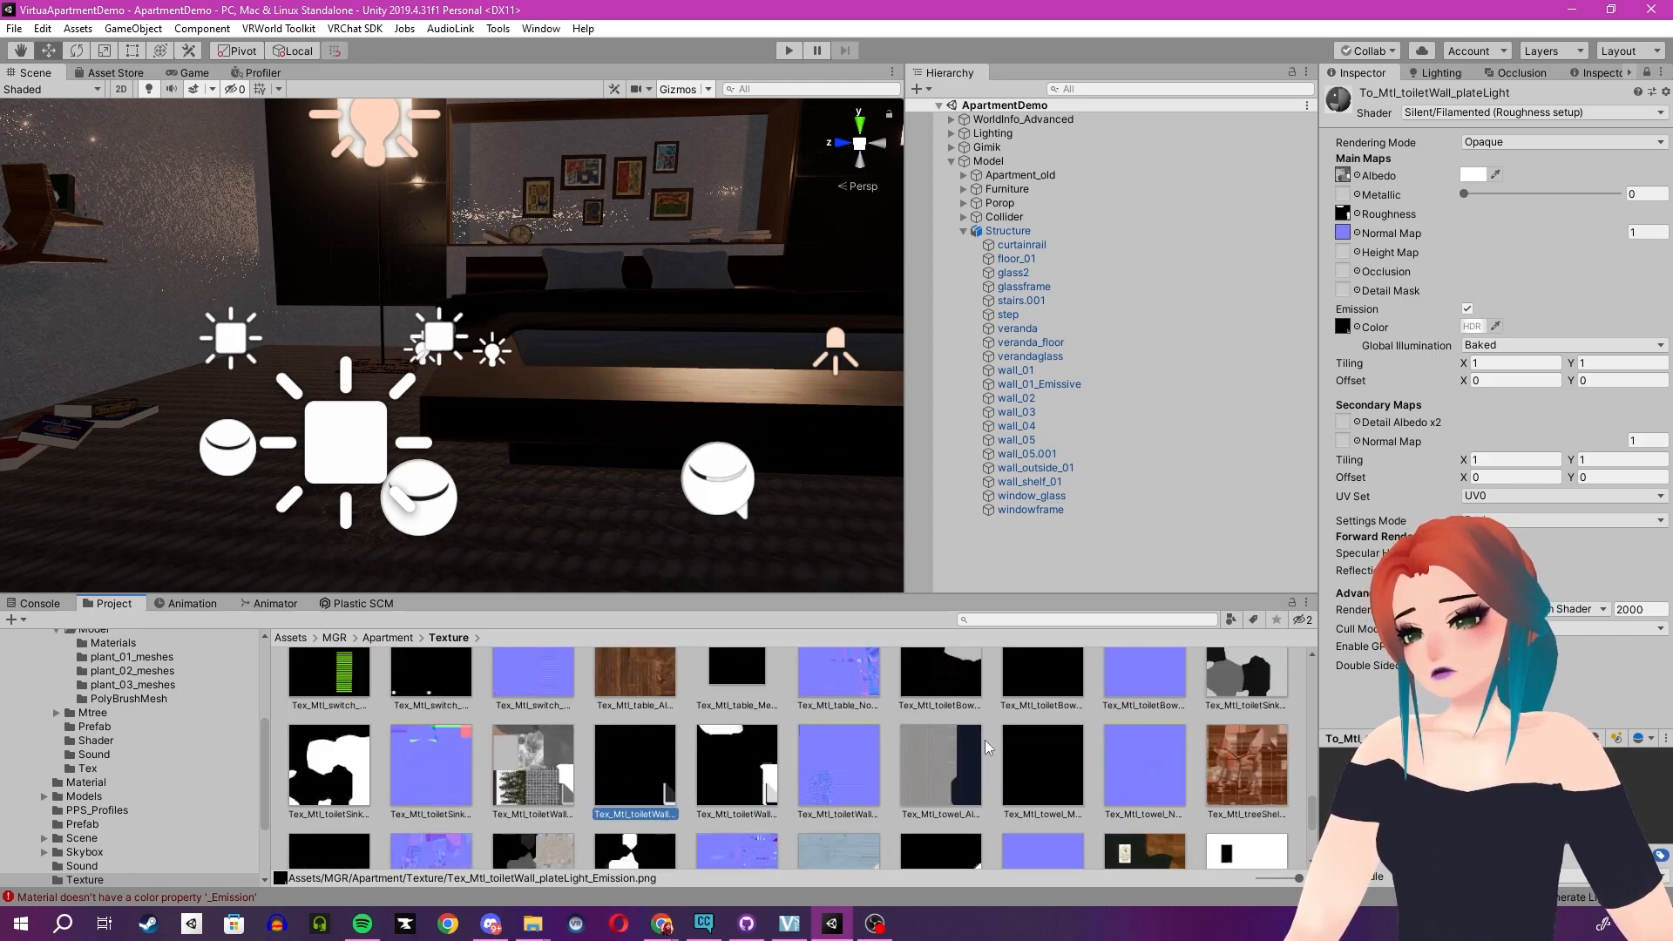
click(711, 735)
click(838, 760)
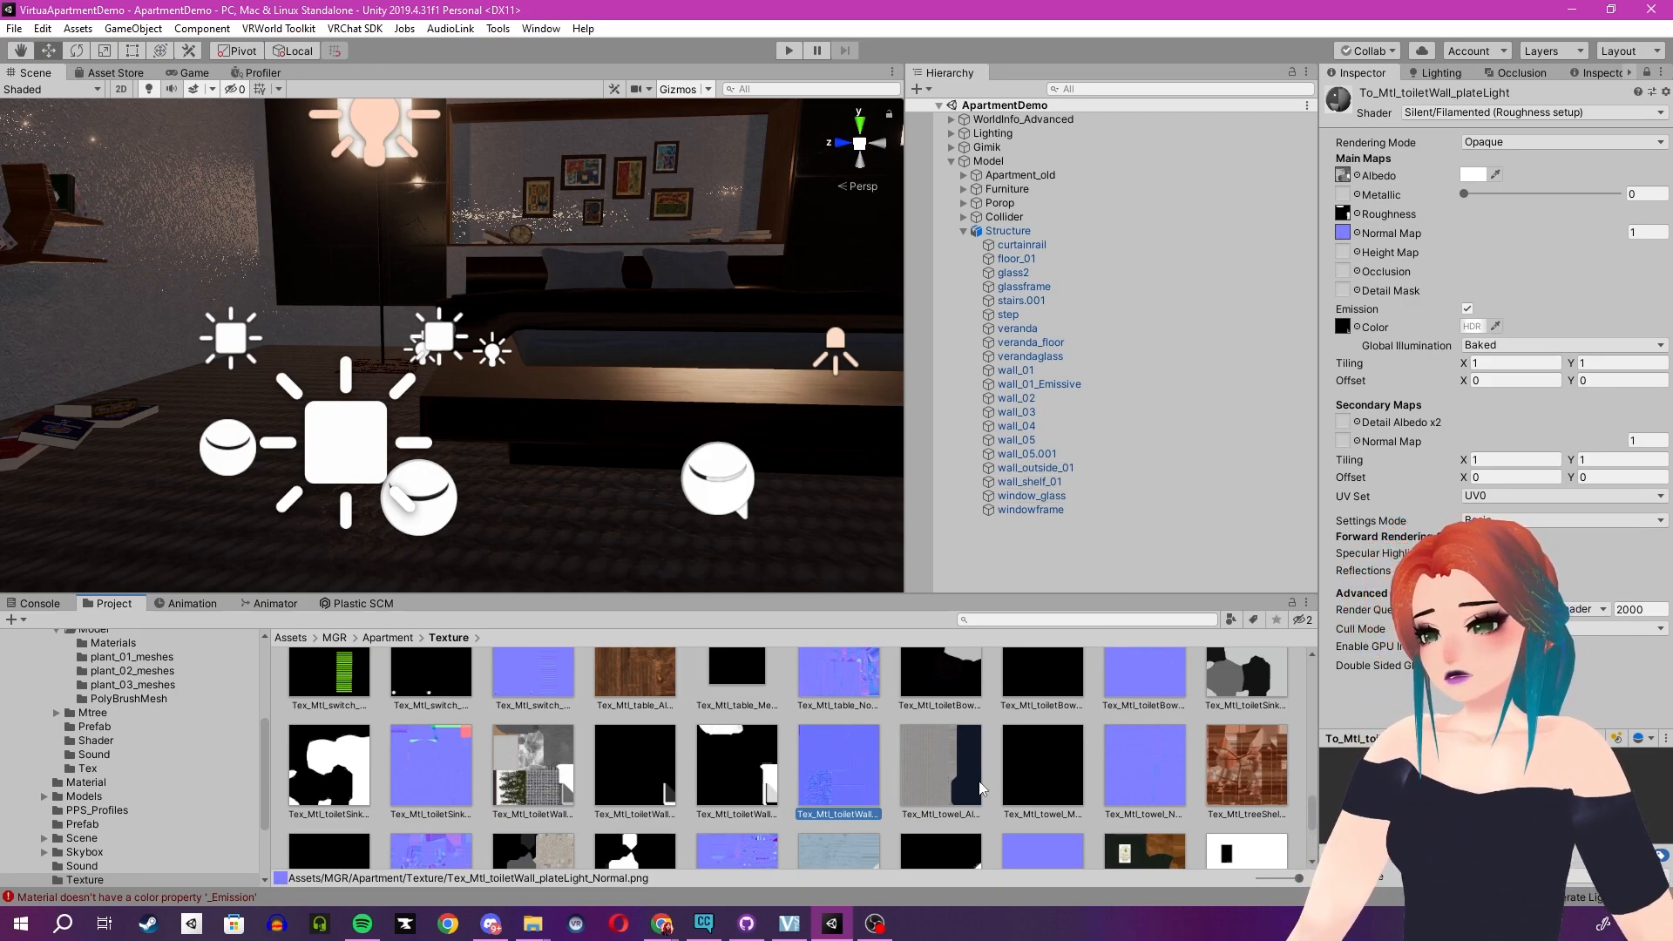
- Browse the thumbnails in the Texture folder
scroll(892, 781, up, 2)
scroll(892, 782, up, 15)
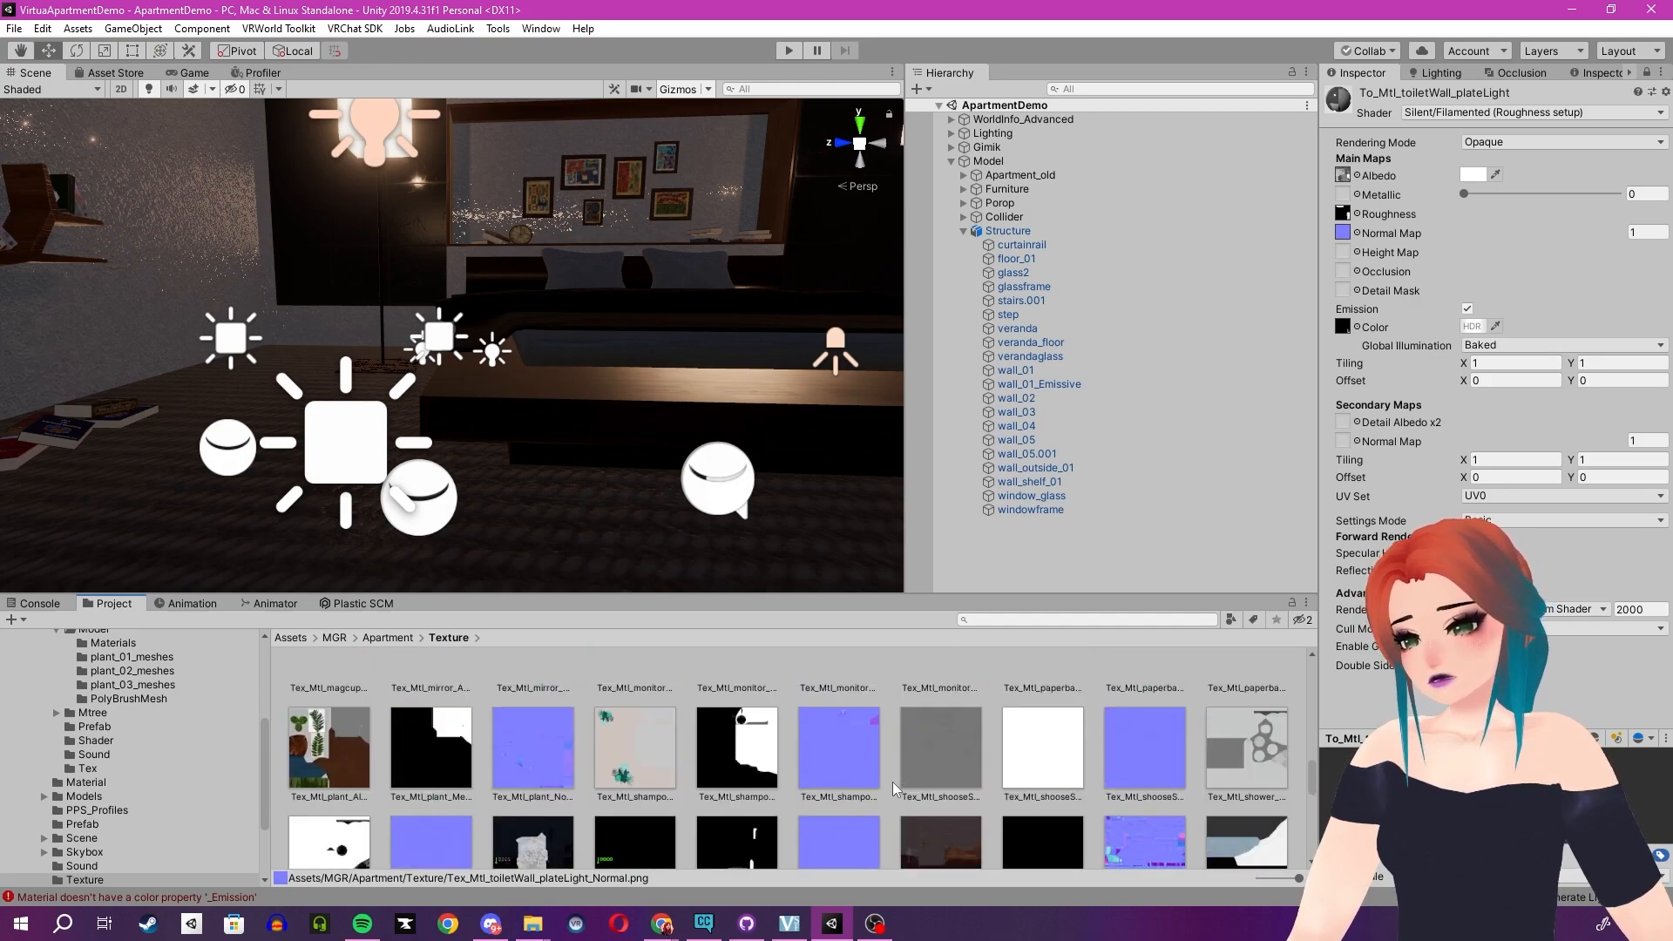
scroll(892, 781, up, 8)
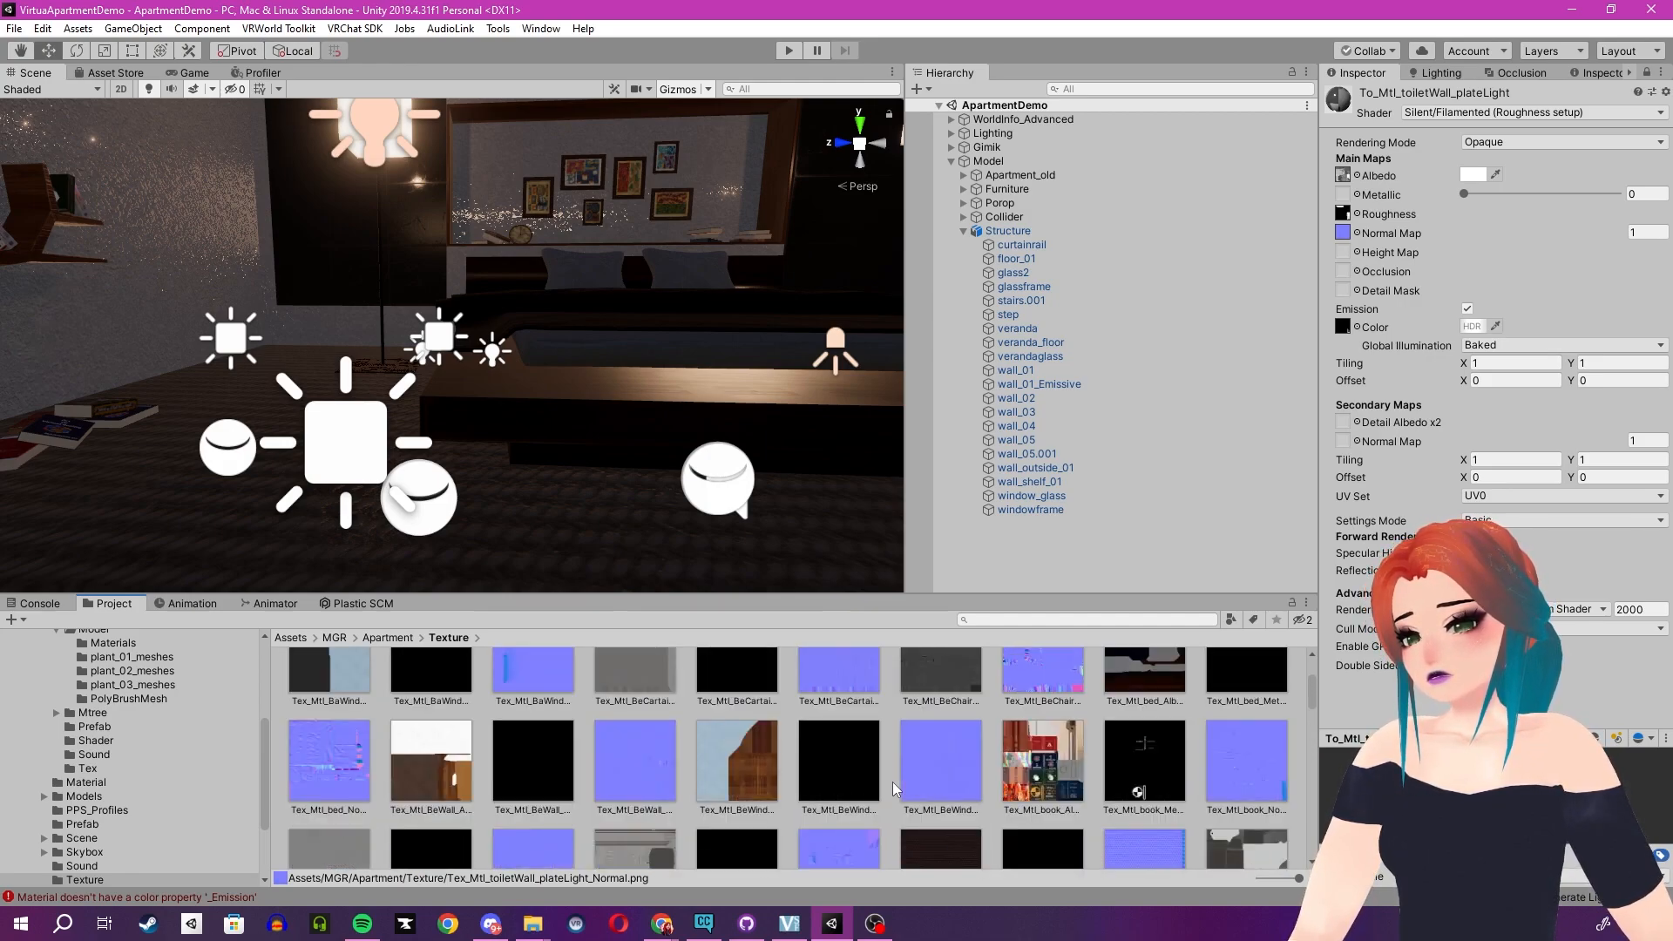
scroll(892, 781, down, 6)
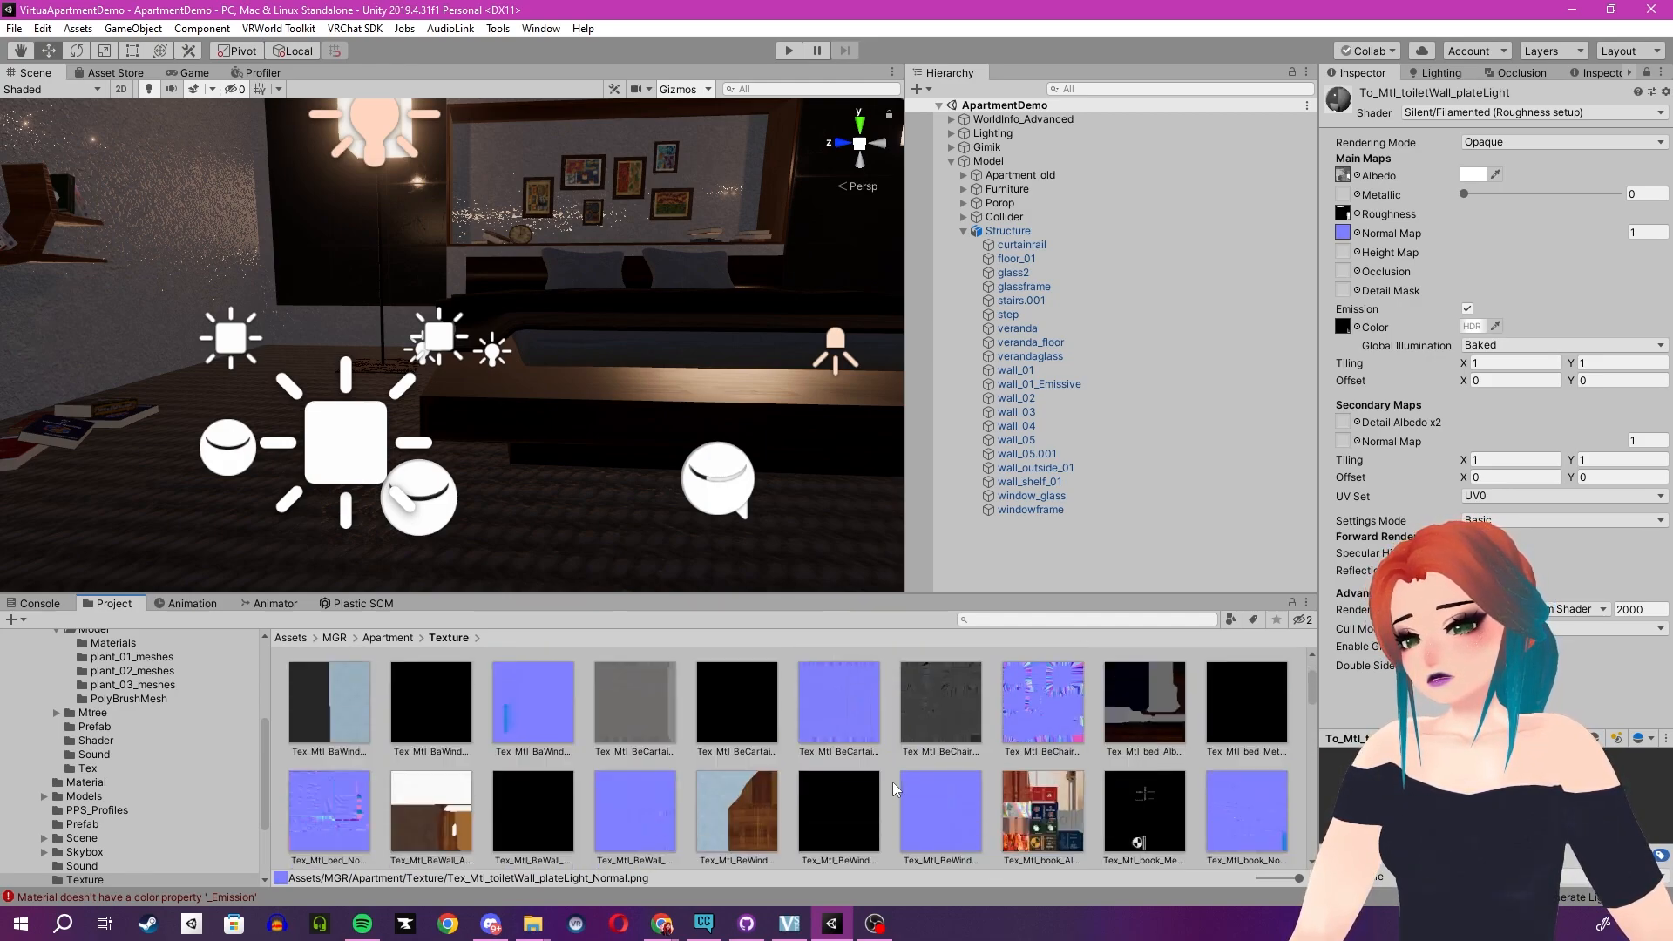
scroll(892, 781, down, 2)
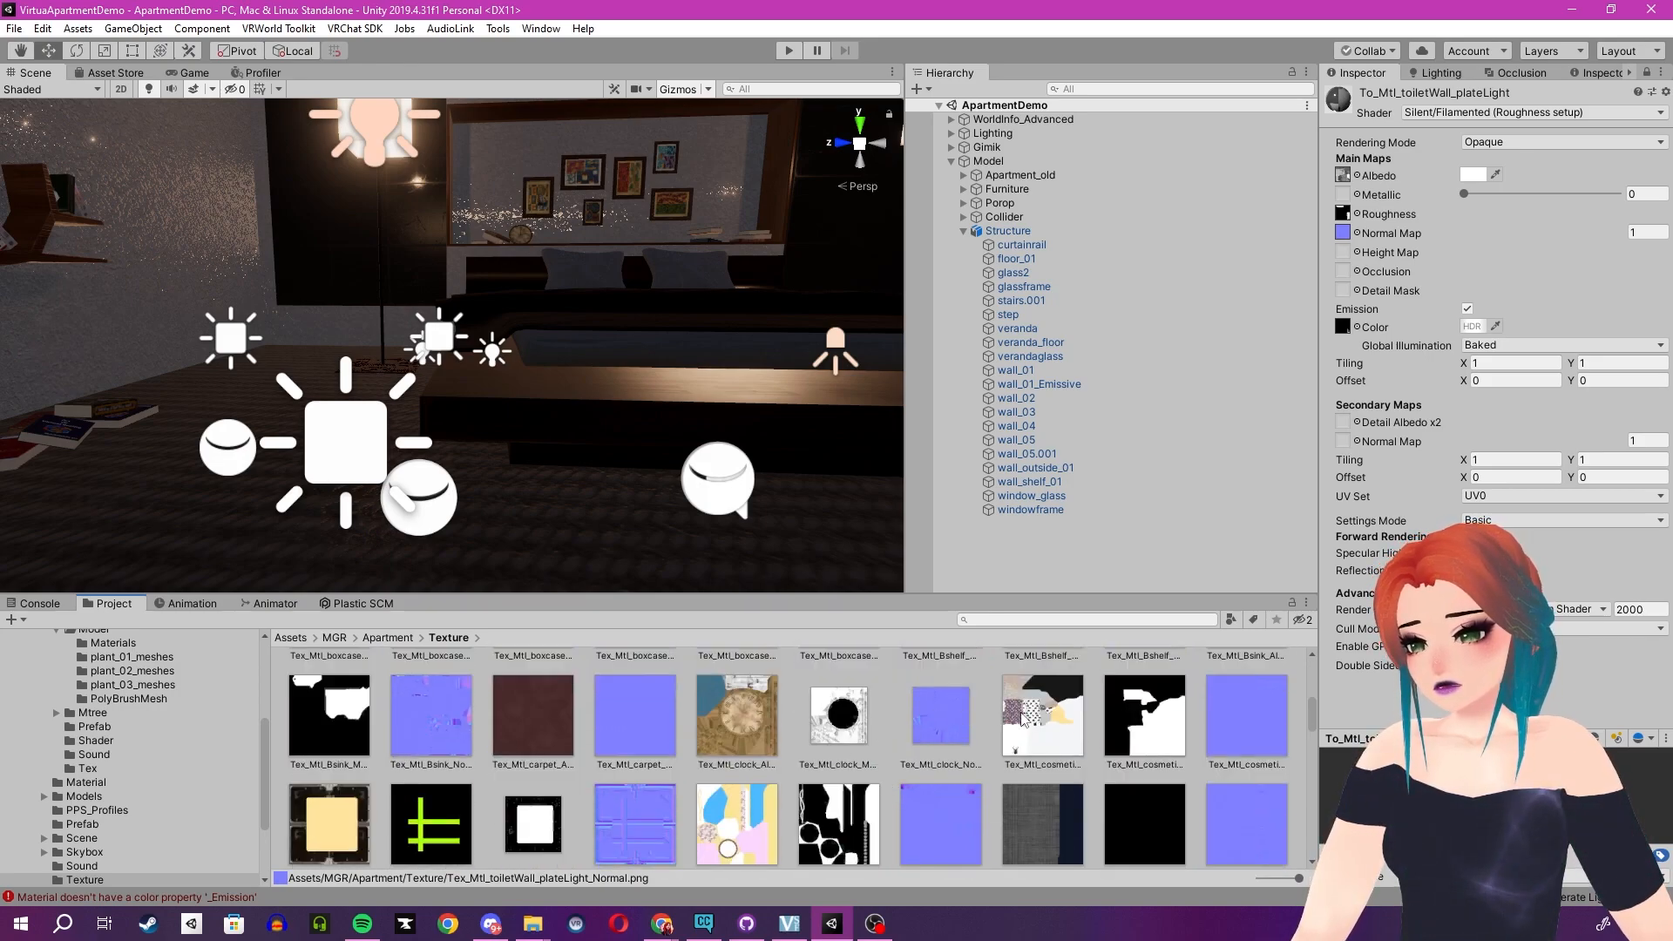
- Inspect the M_common_08_2 material after unlocking the inspector and locate its metallic texture
click(770, 403)
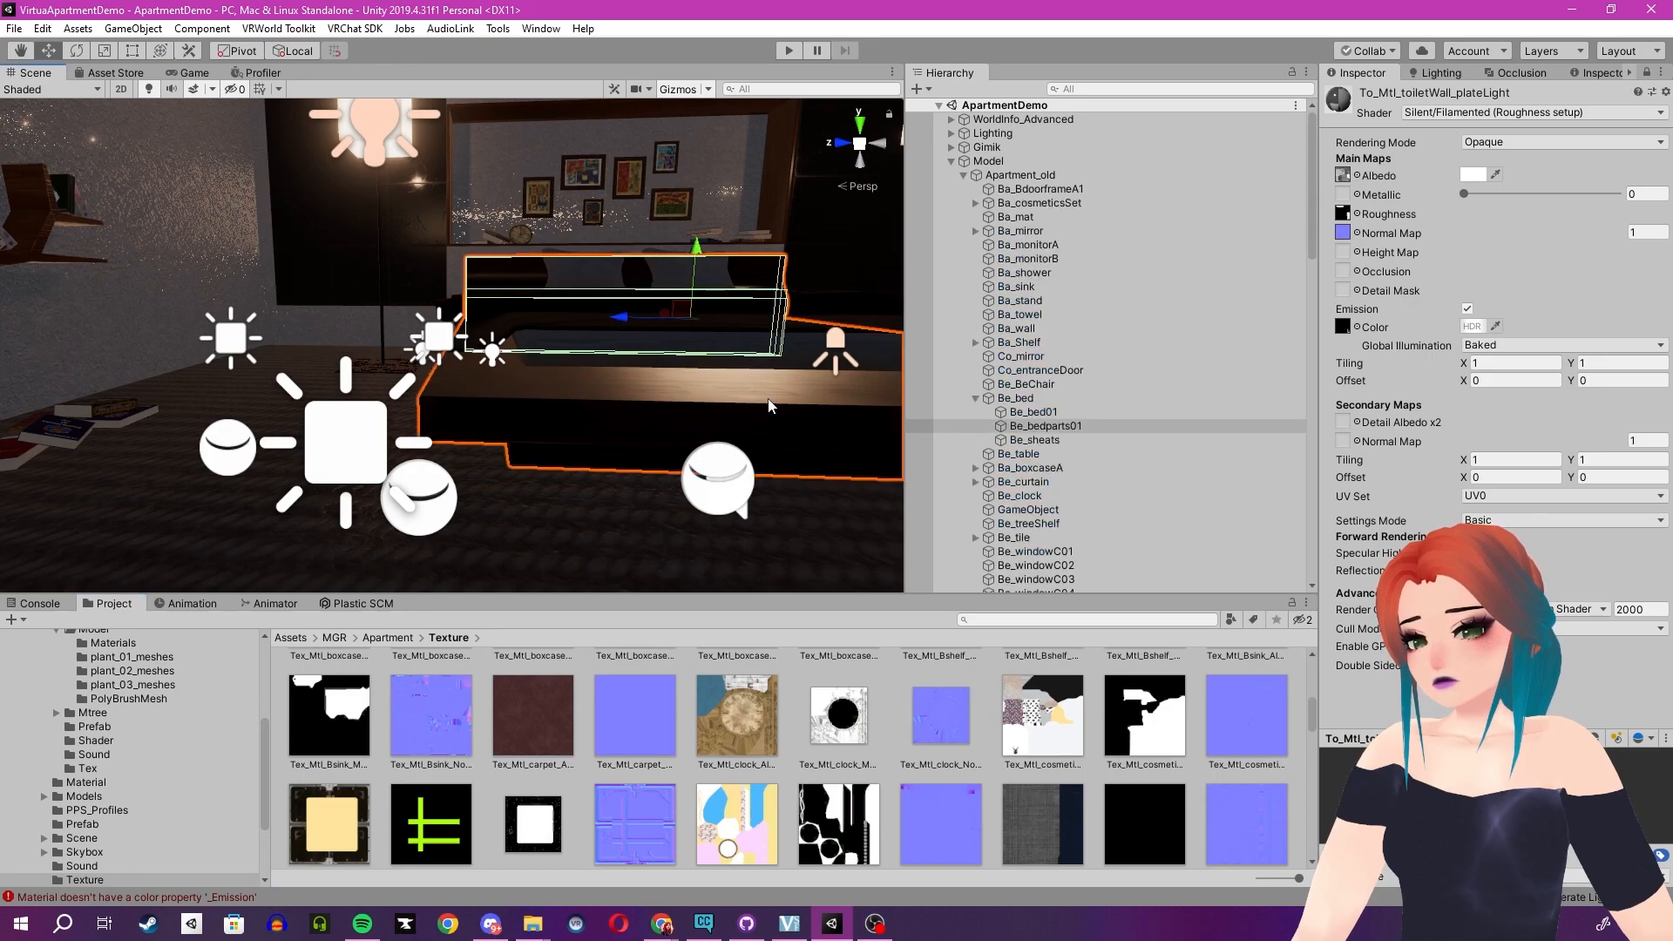
right_click(1352, 92)
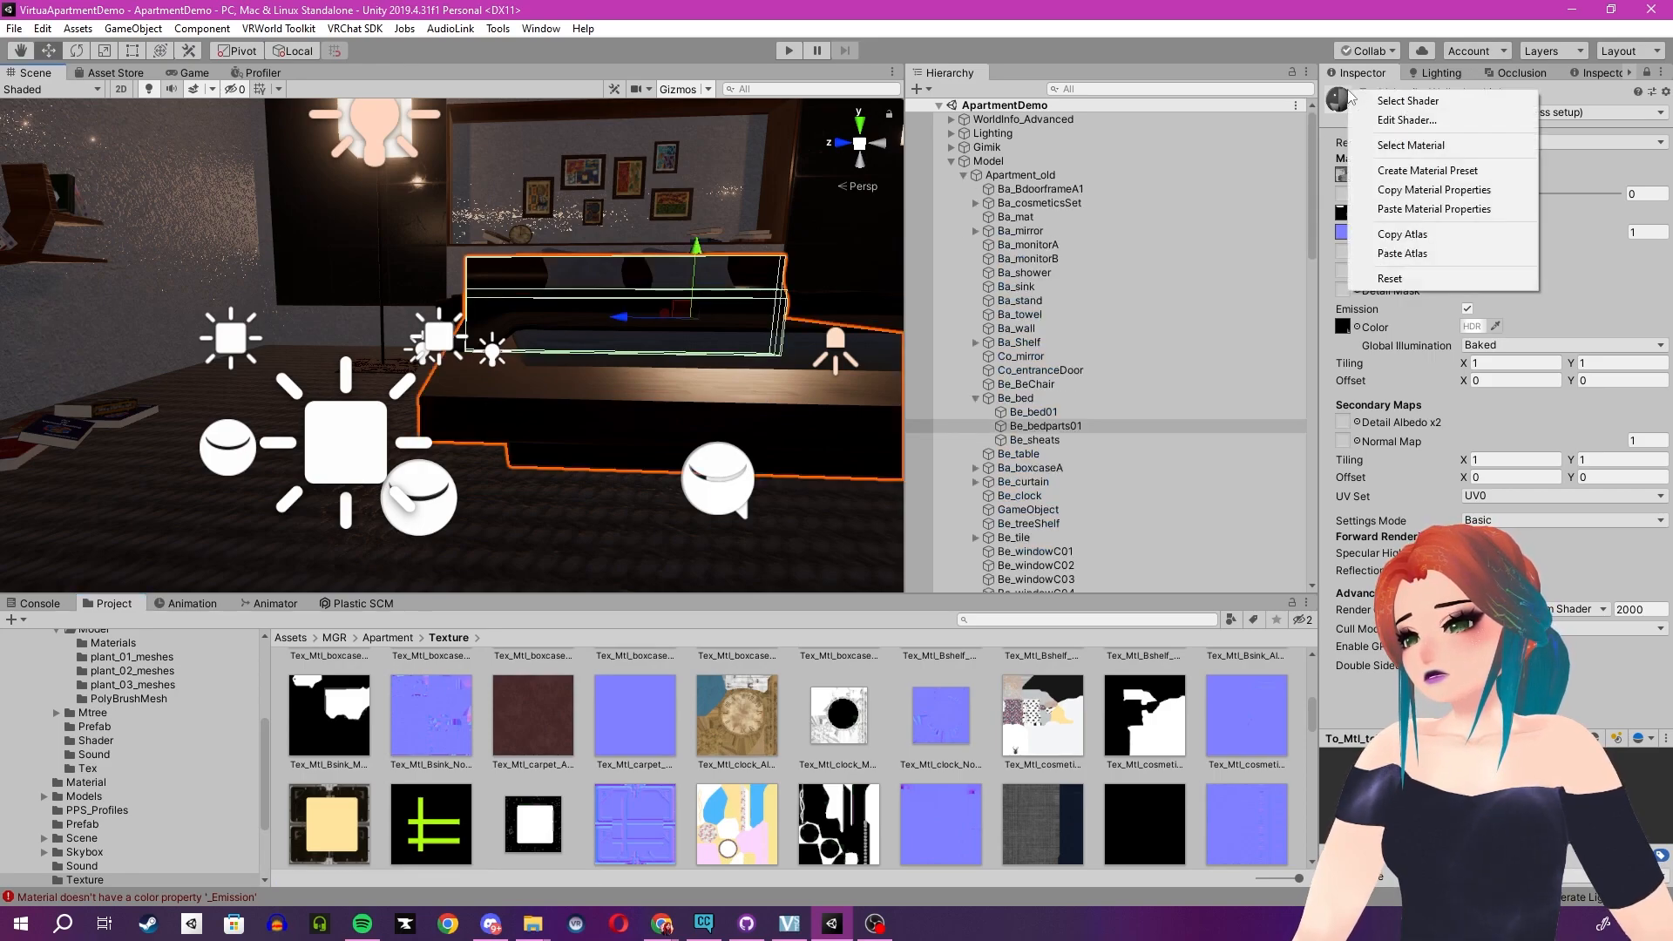
click(1409, 146)
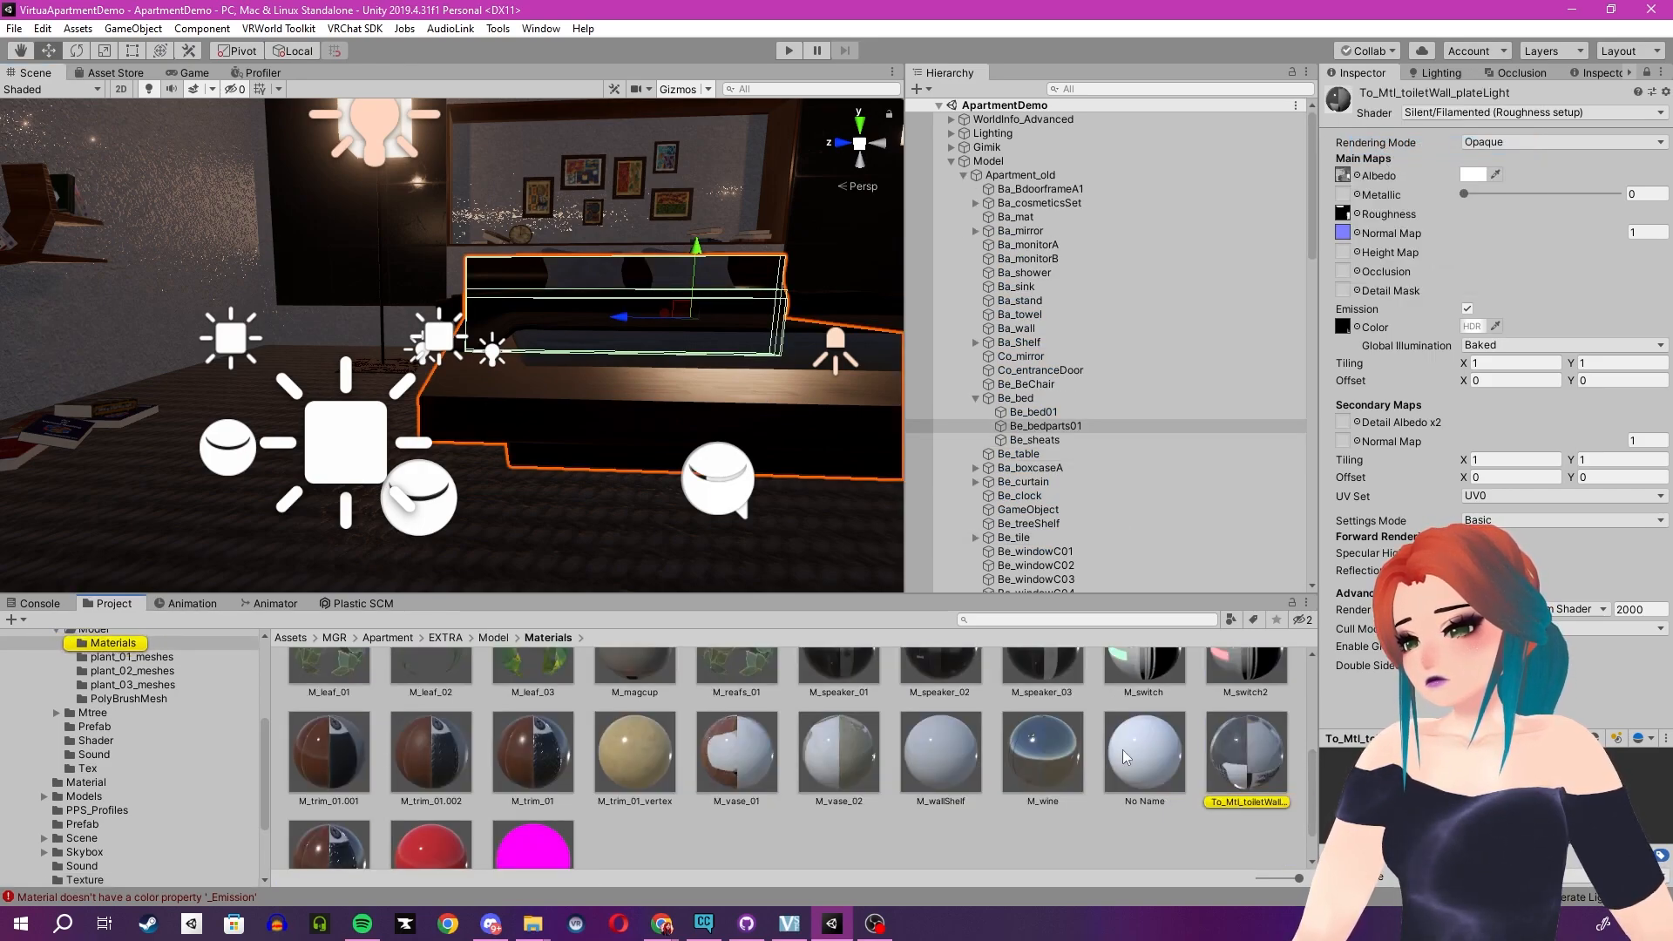
scroll(898, 755, up, 3)
click(819, 736)
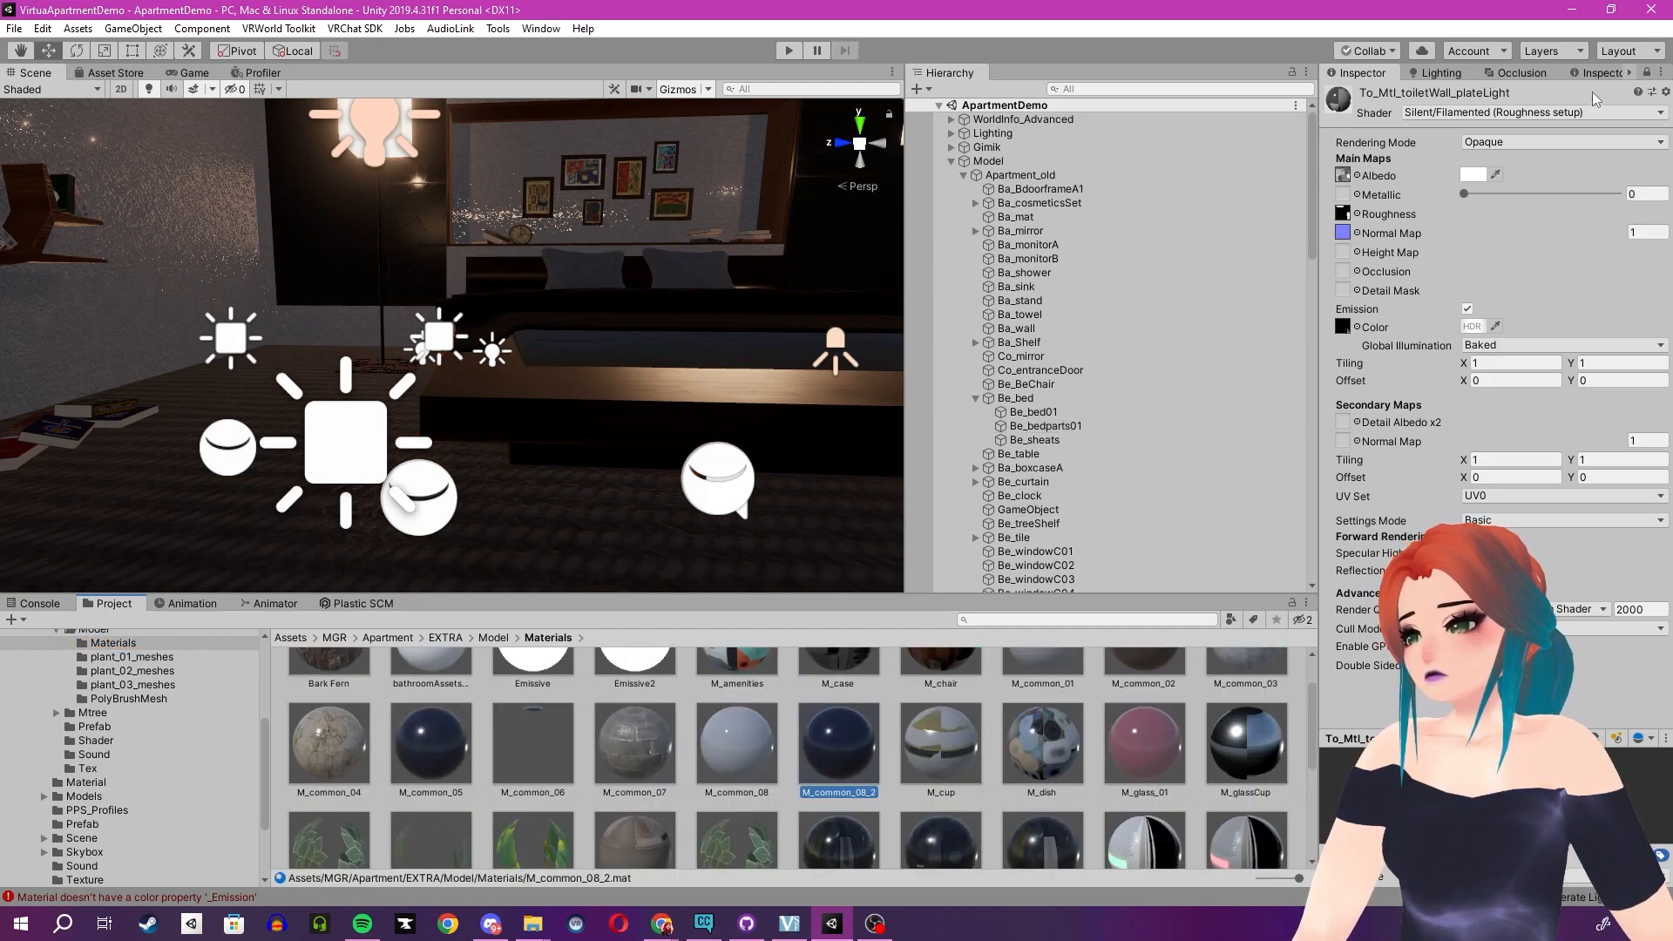
click(1647, 72)
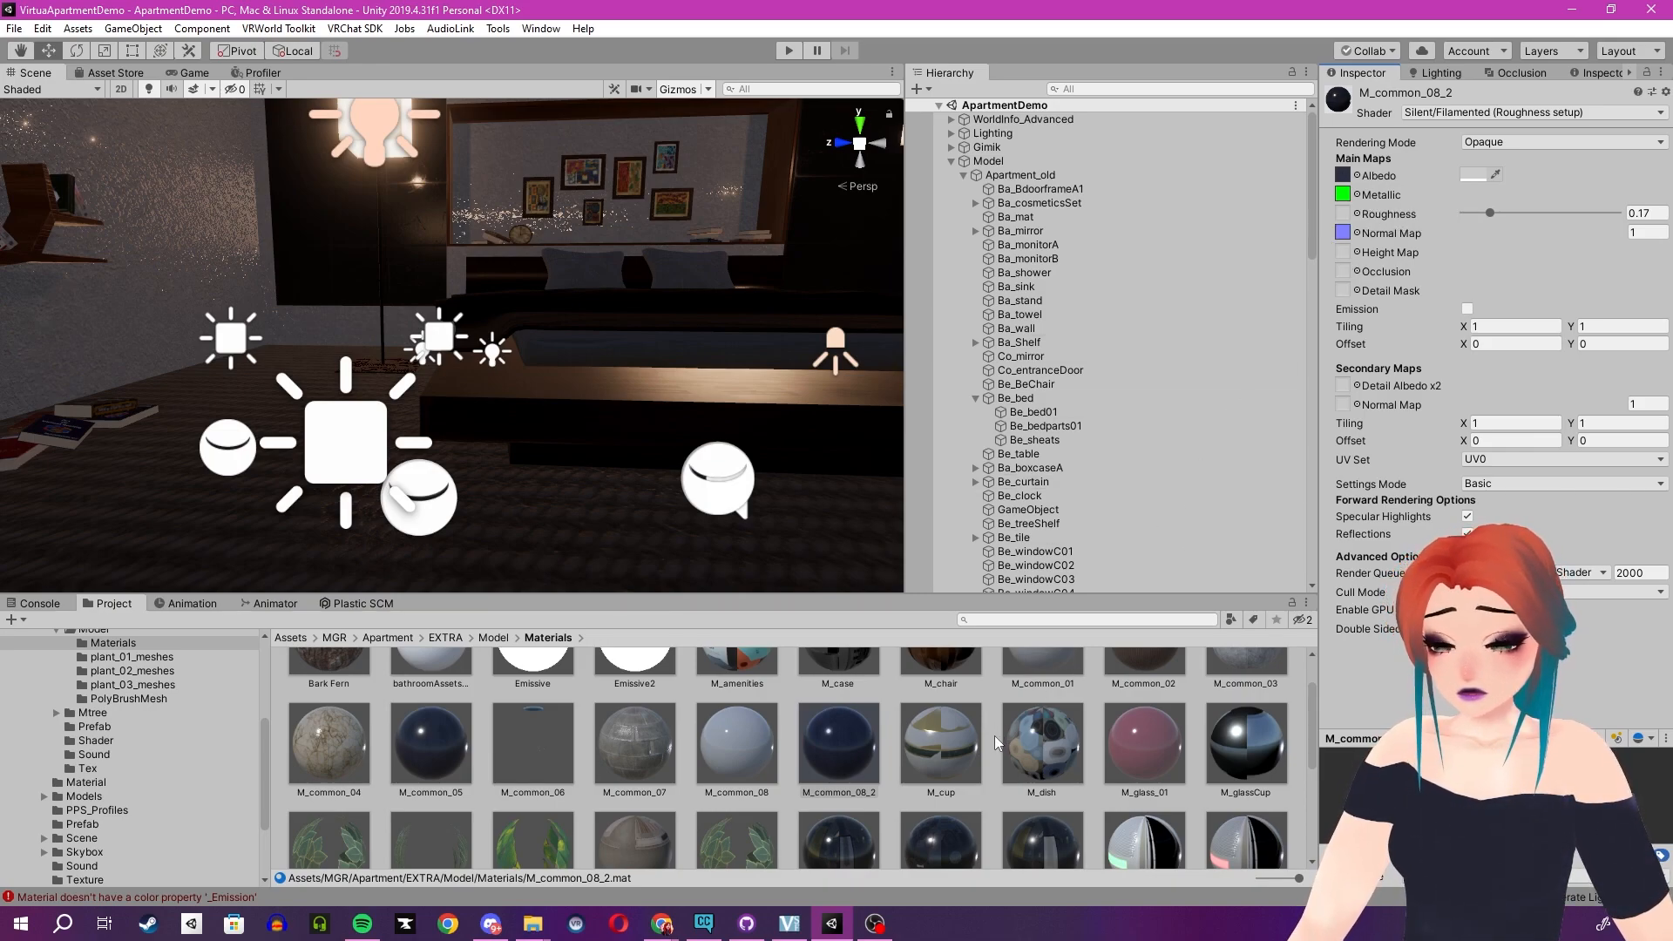
click(1342, 194)
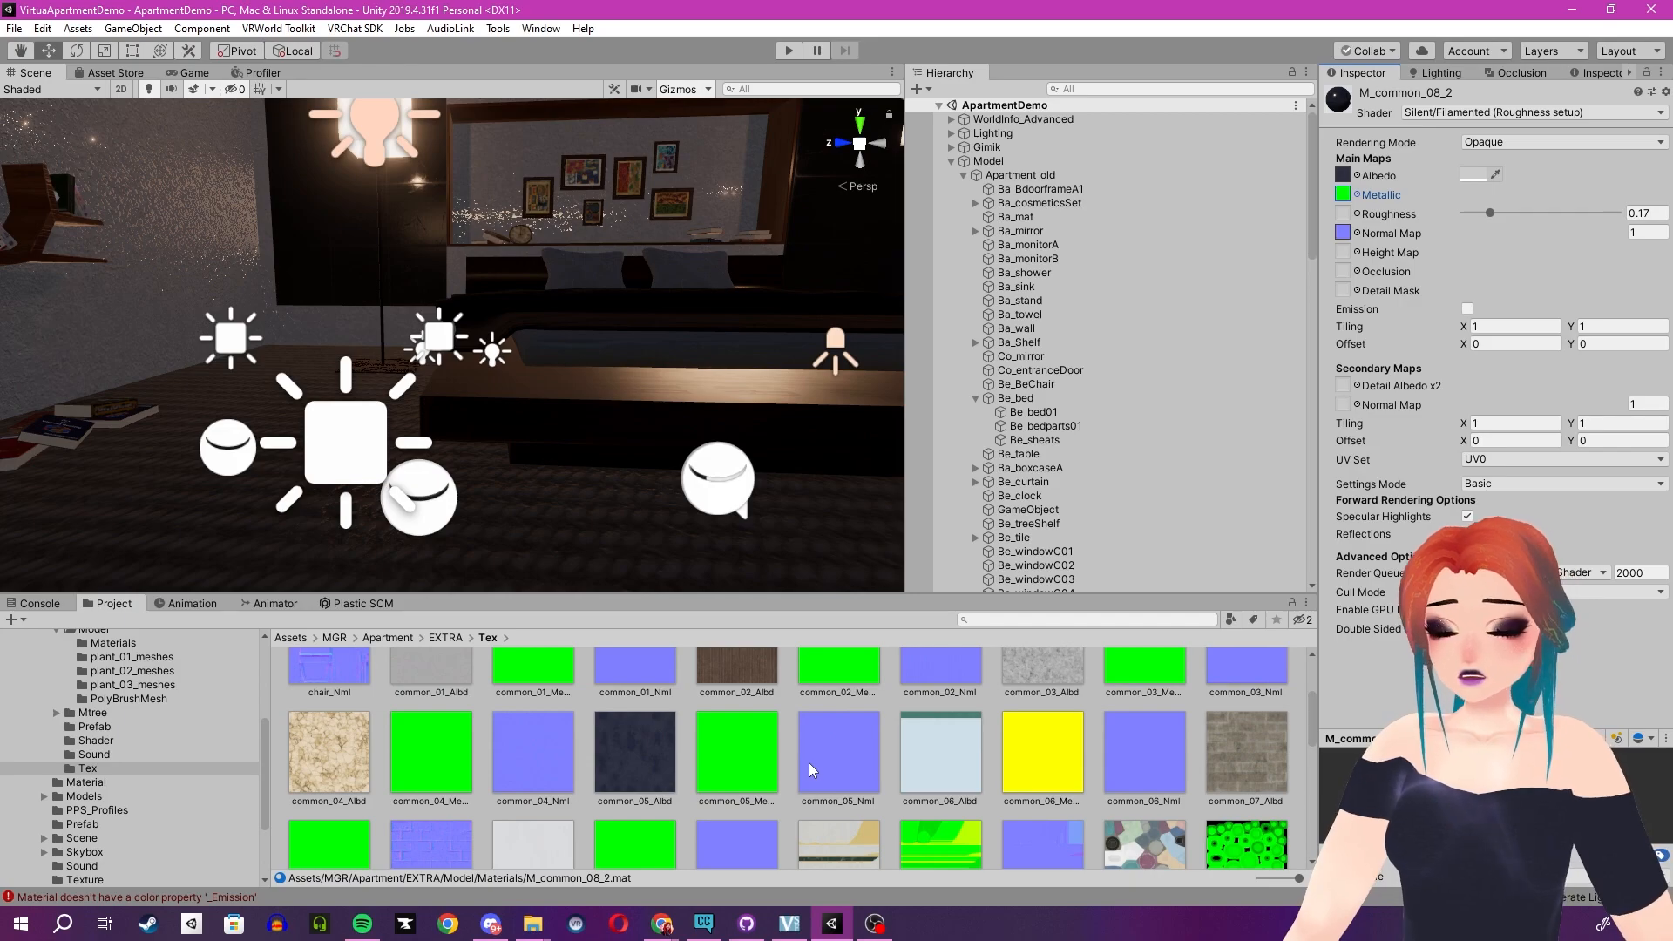
- Switch to Chrome and open textures.com in a new tab
mouse_move(661, 923)
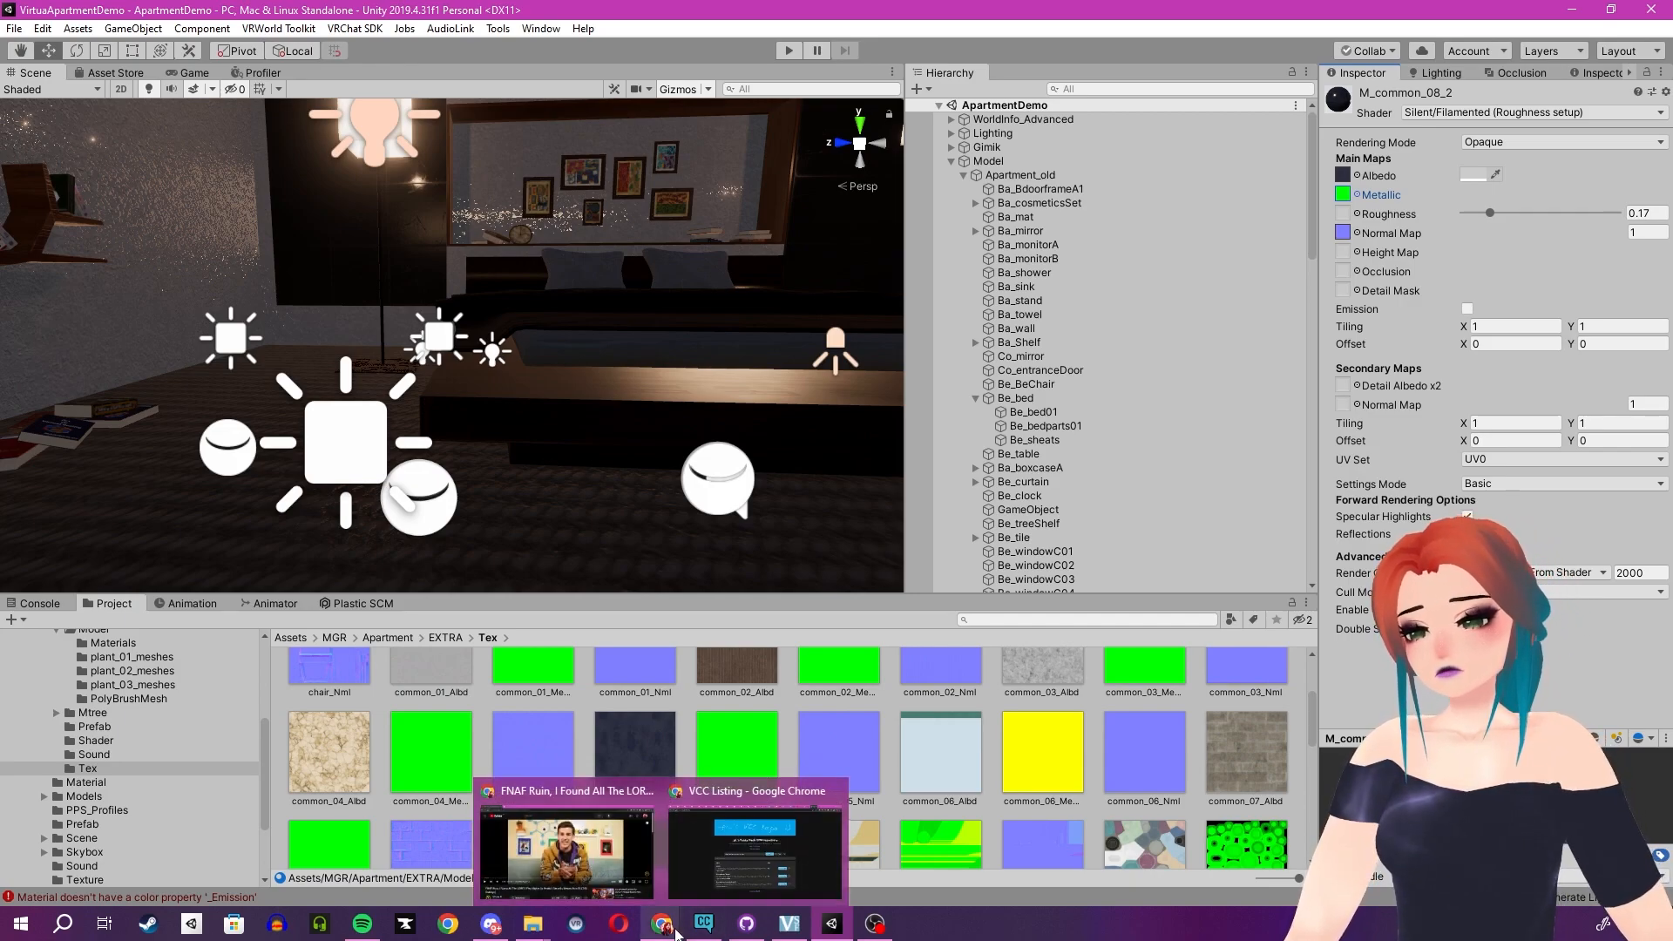
click(734, 864)
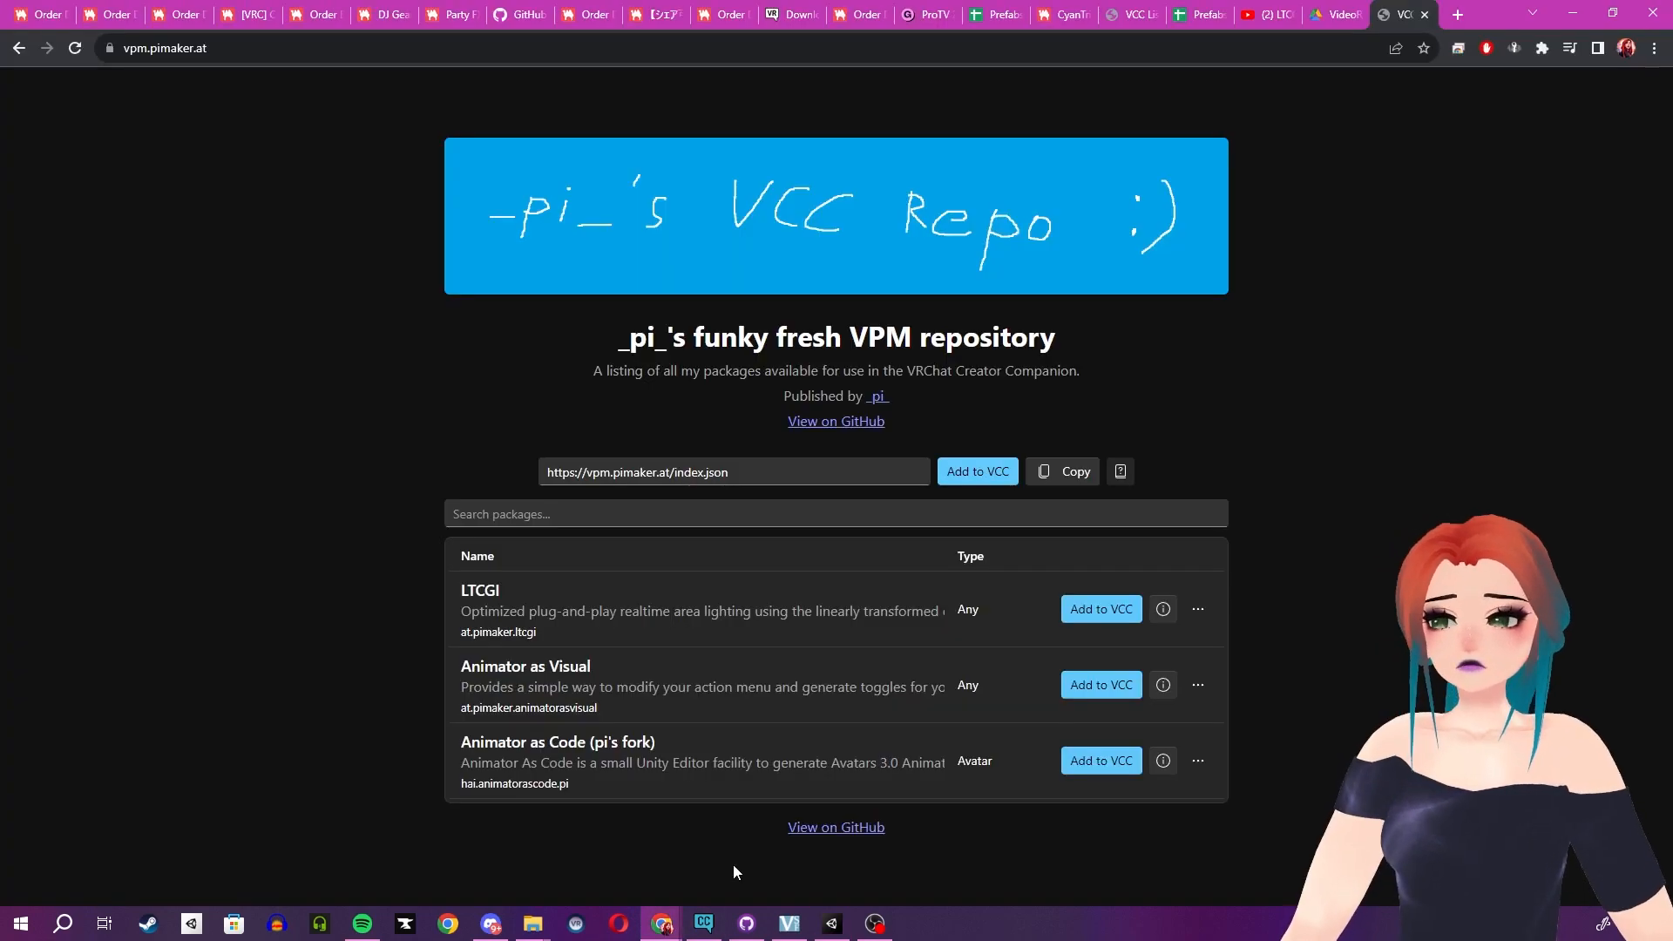
click(1457, 16)
text(textu)
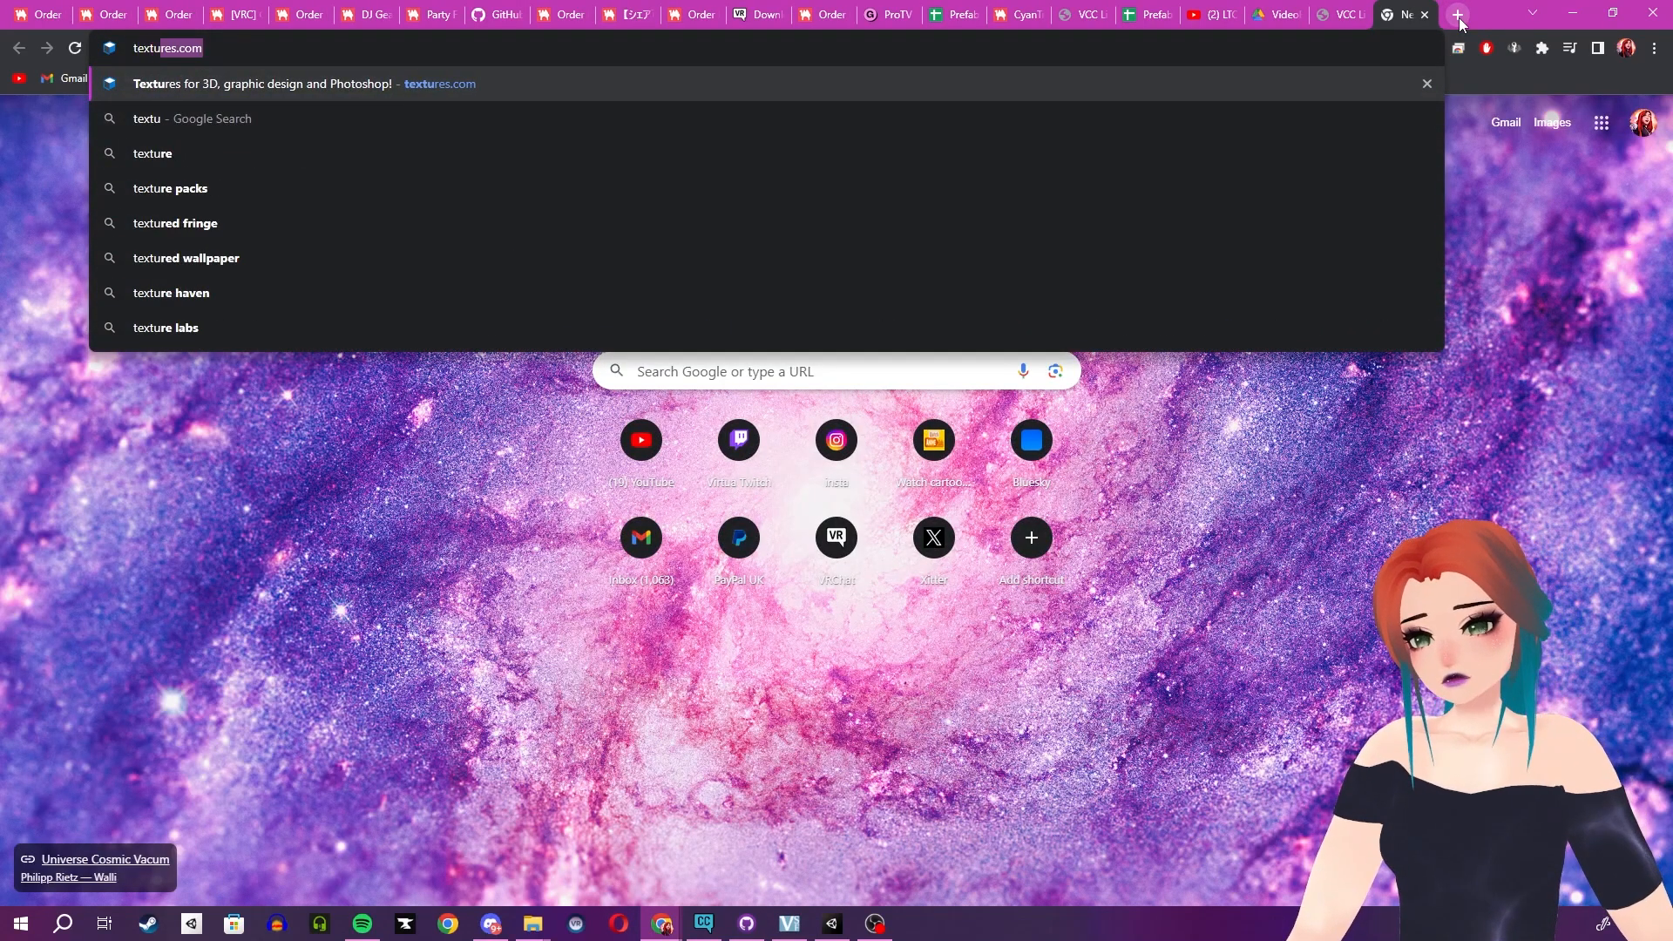
key(Return)
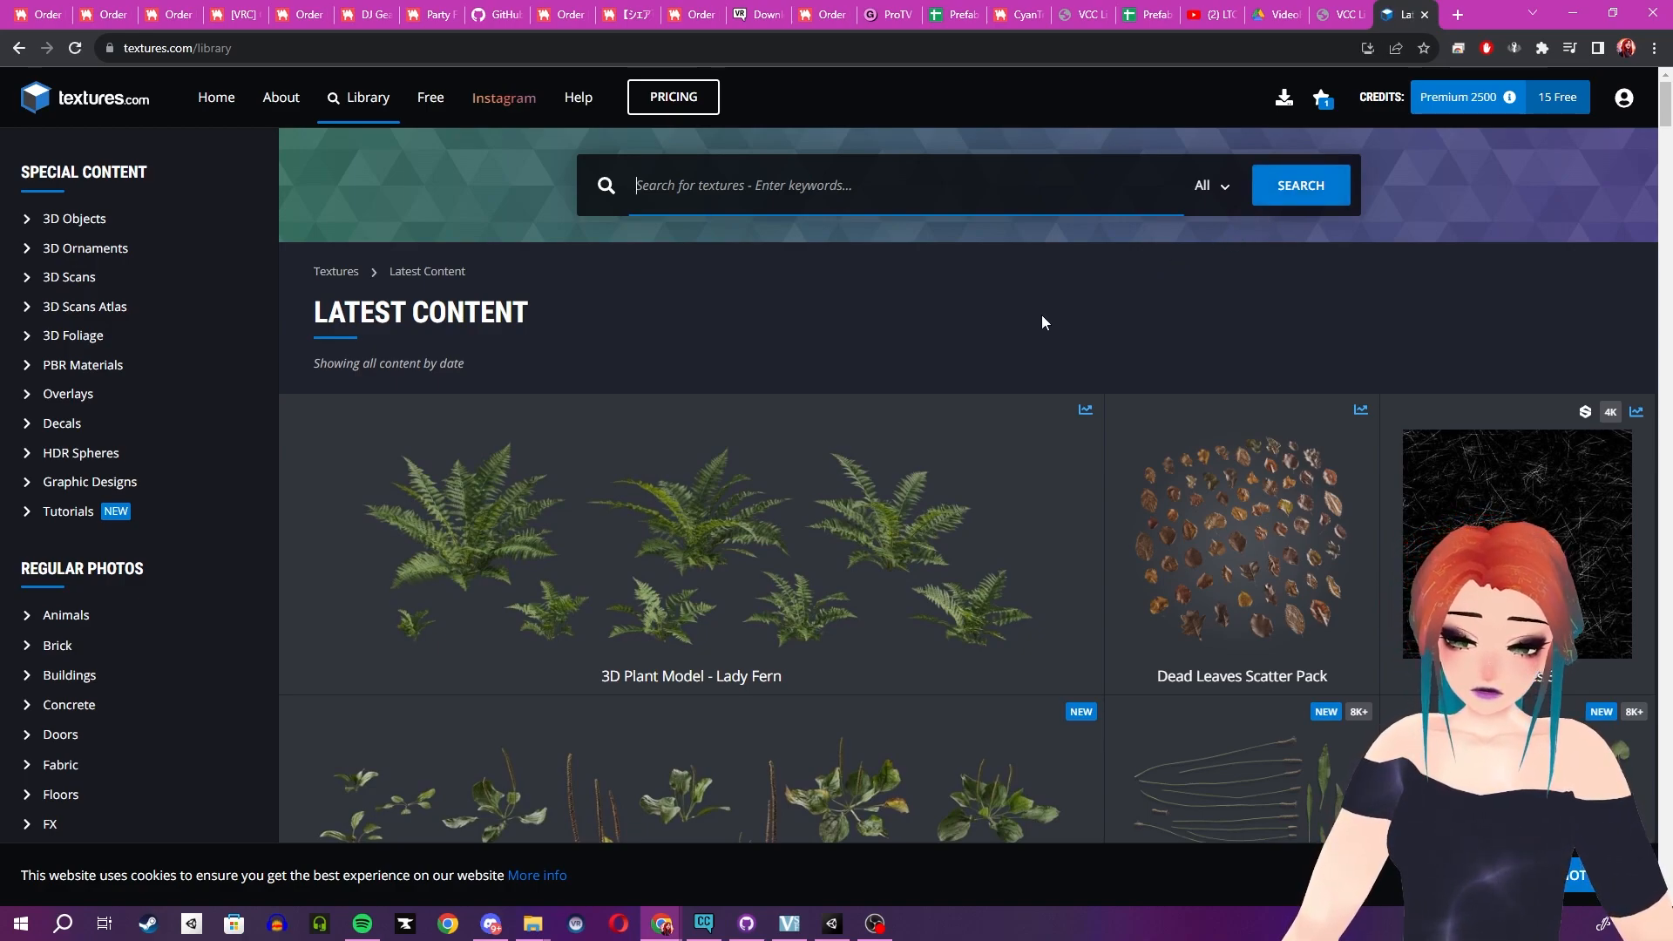
- Scroll through the latest content on the textures.com library page
scroll(1072, 511, down, 5)
scroll(1072, 511, down, 4)
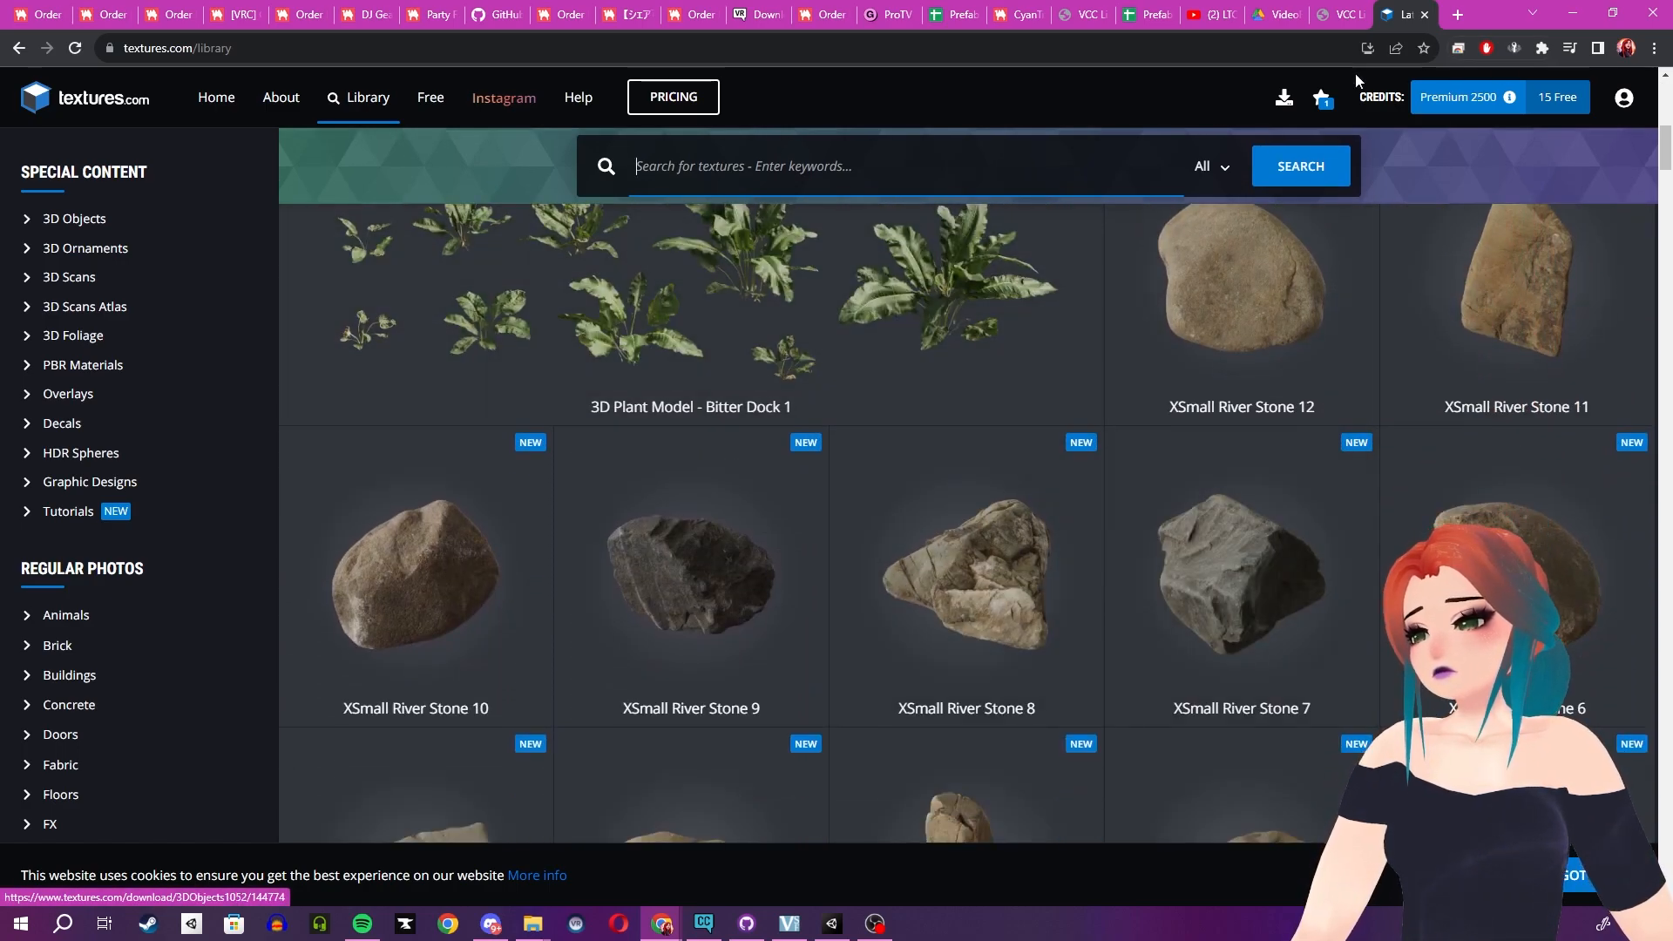
scroll(1269, 456, down, 1)
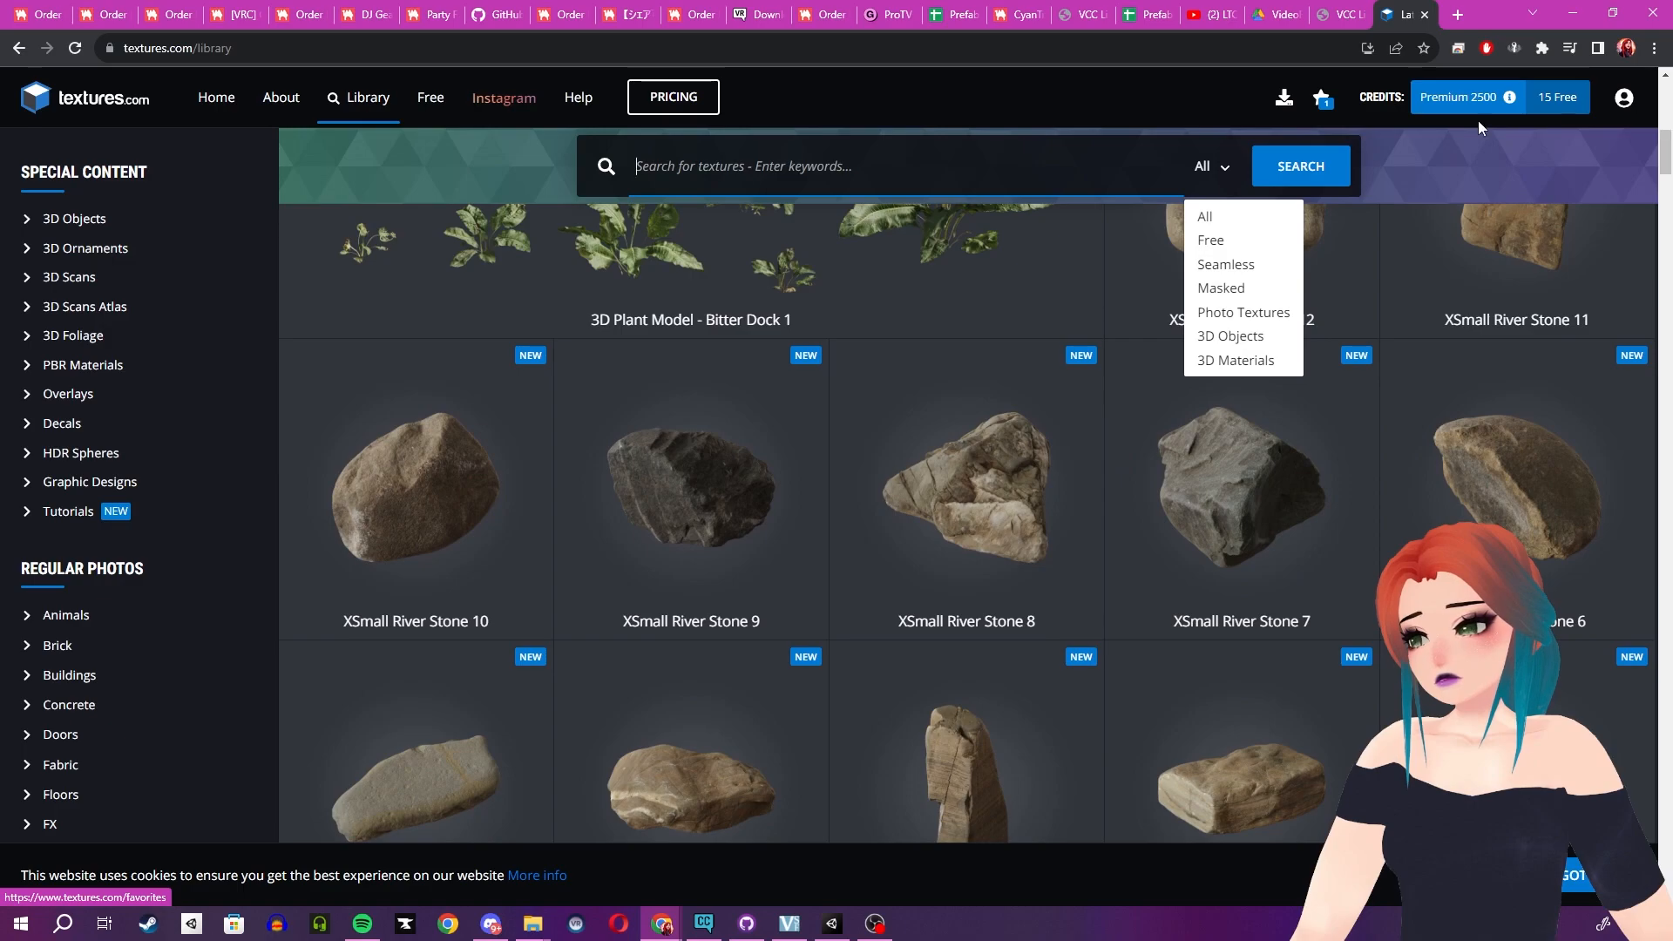
- Scroll further down the library and open the Reclaimed Tile Wall PBR material page
scroll(1184, 474, down, 13)
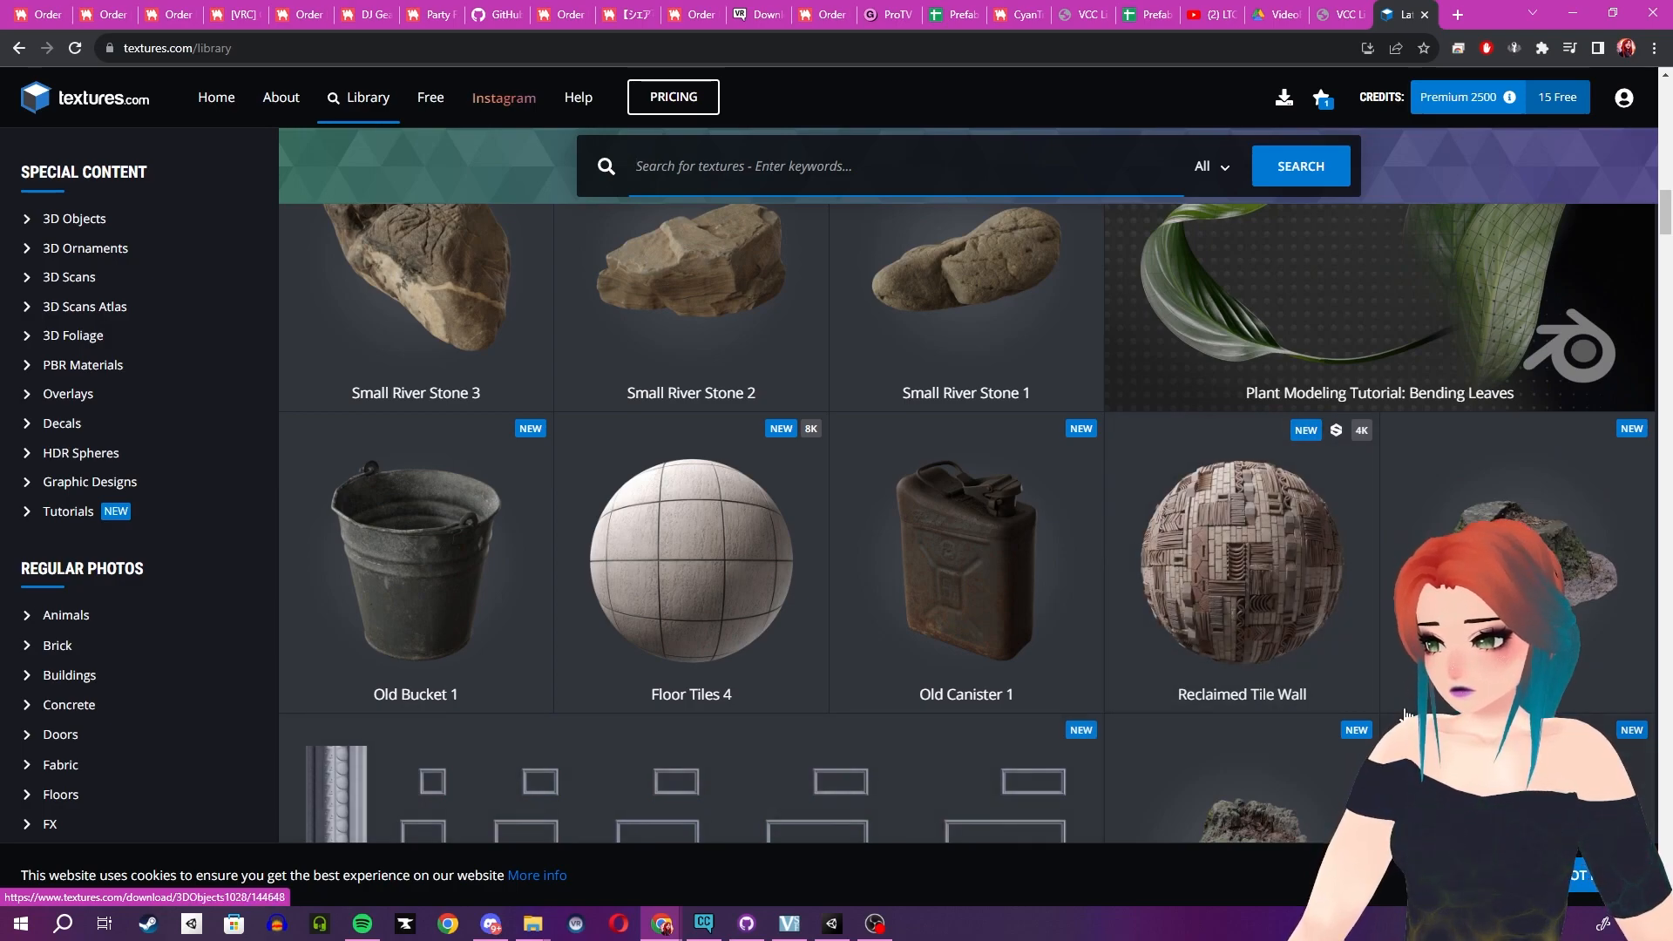
scroll(1261, 622, down, 1)
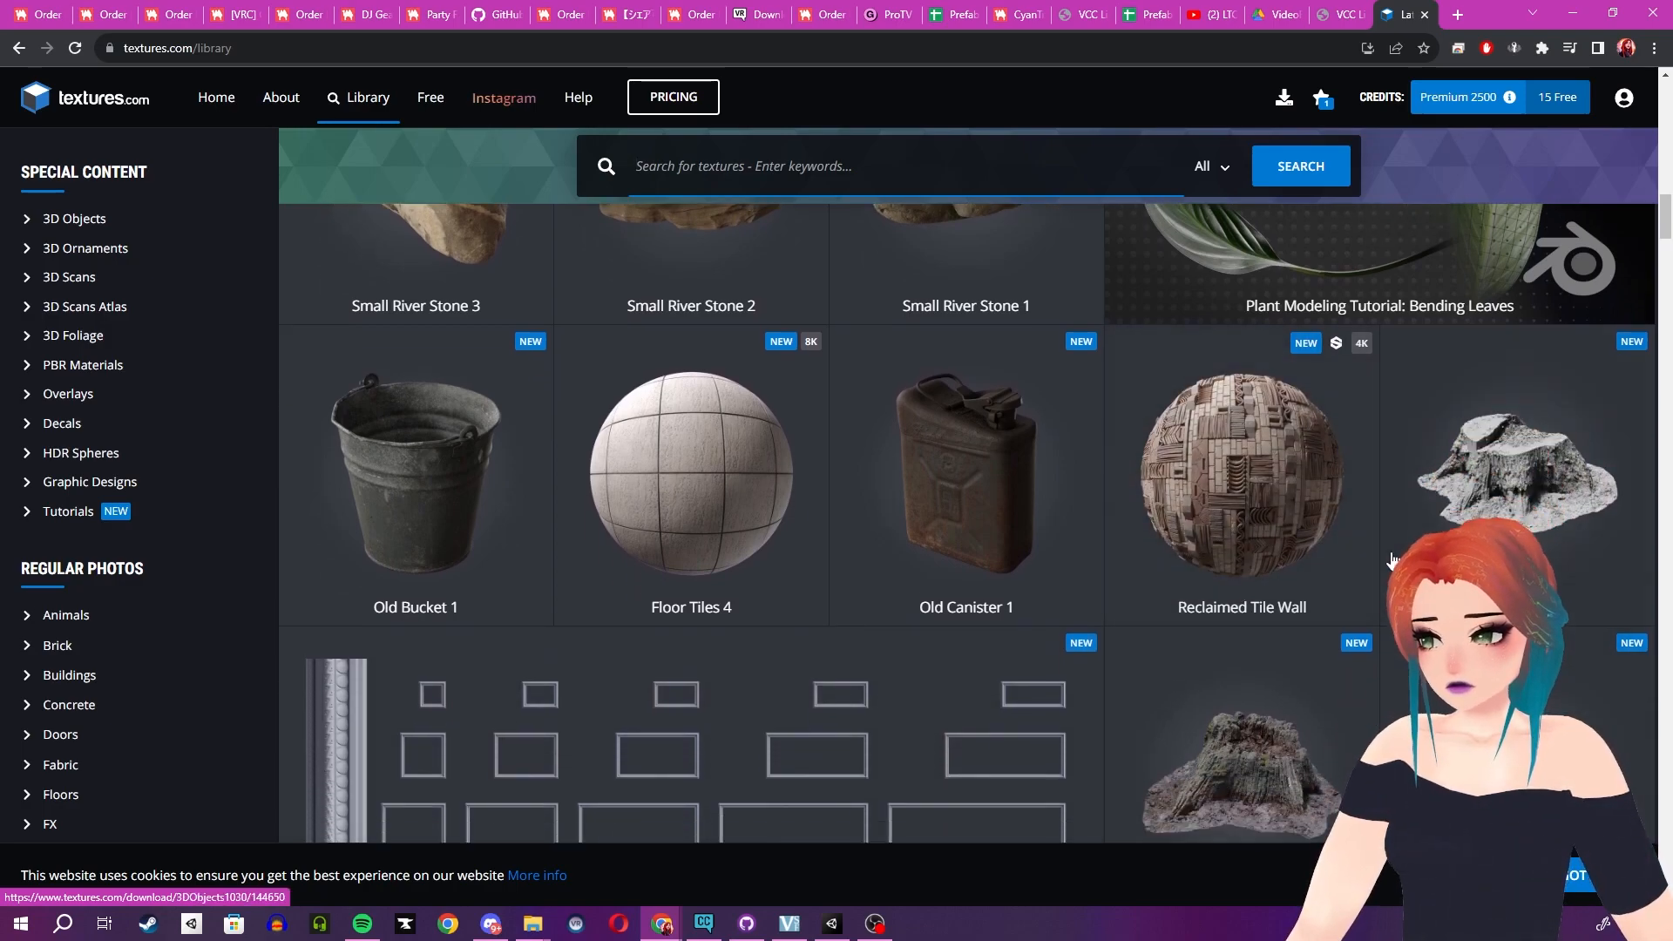
click(1230, 505)
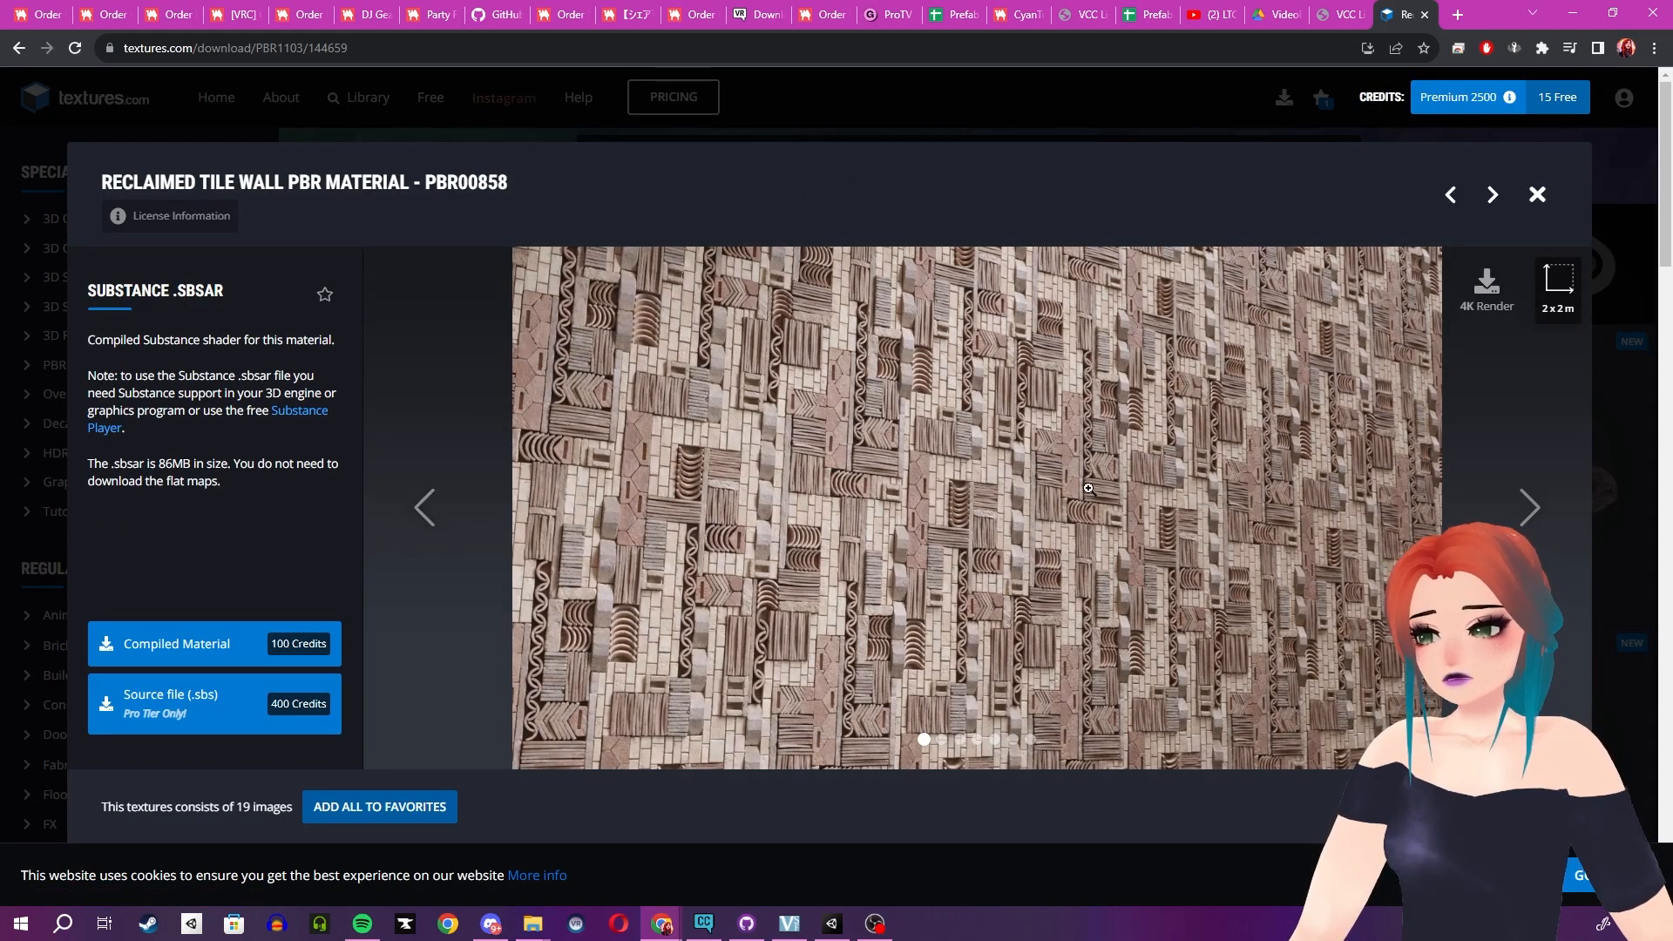
- Scroll through the Reclaimed Tile Wall material's flat maps and their available resolutions
scroll(650, 540, down, 6)
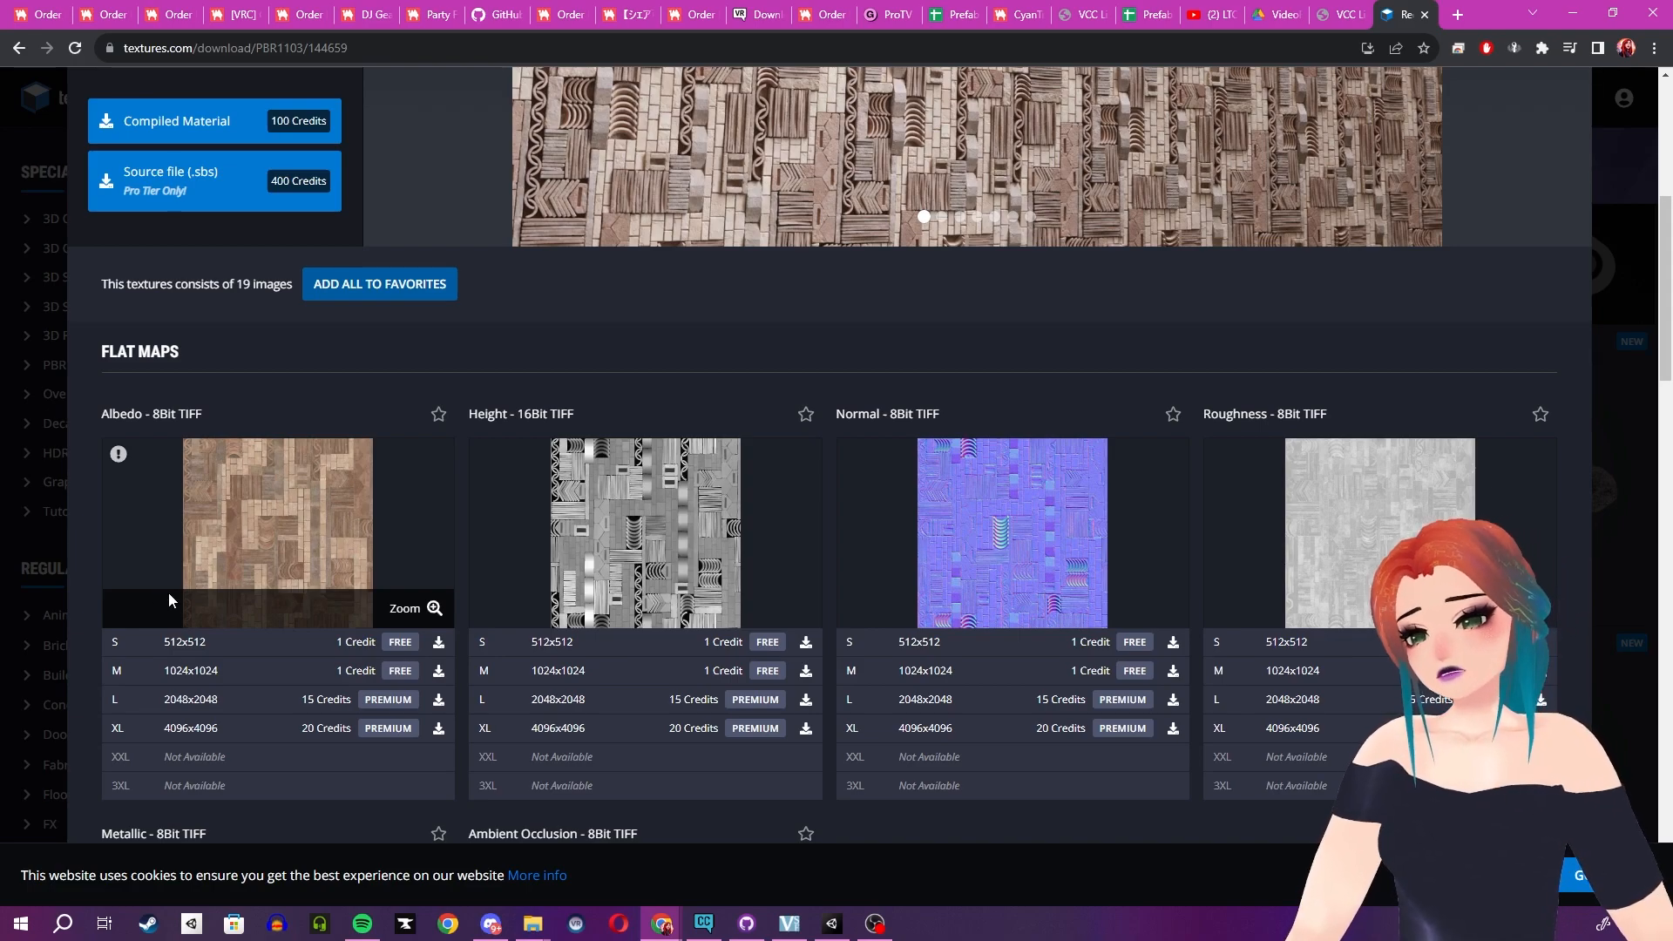
scroll(327, 514, down, 1)
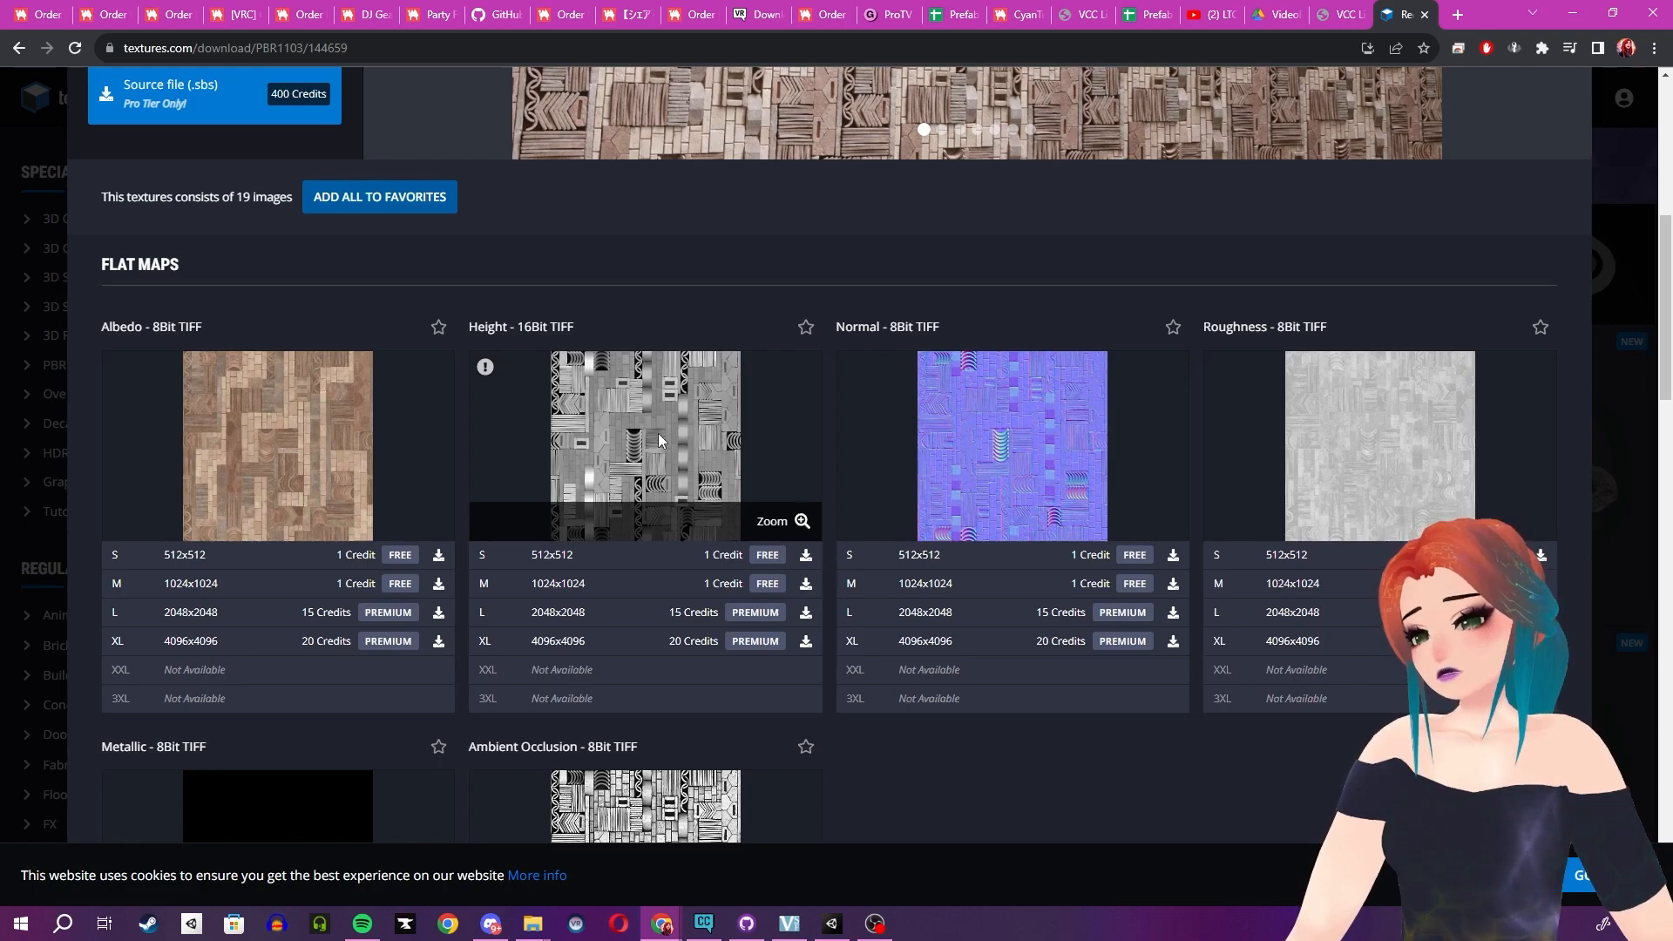
scroll(1037, 435, down, 2)
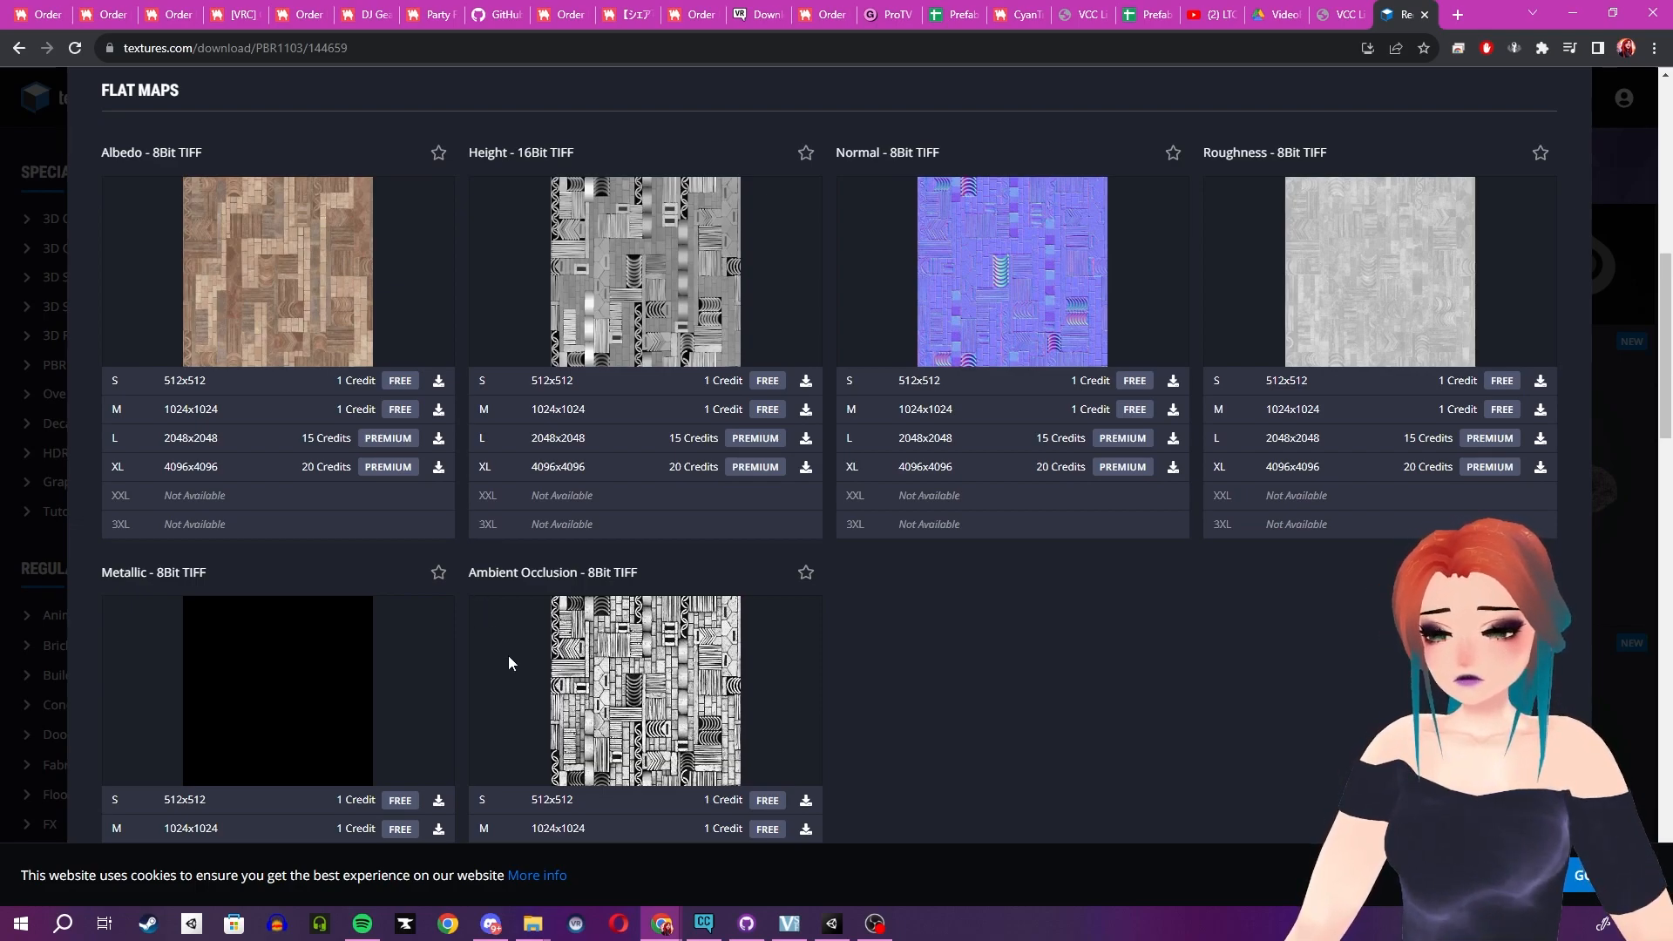
- Switch back to Unity and open the project's Assets root folder
mouse_move(764, 926)
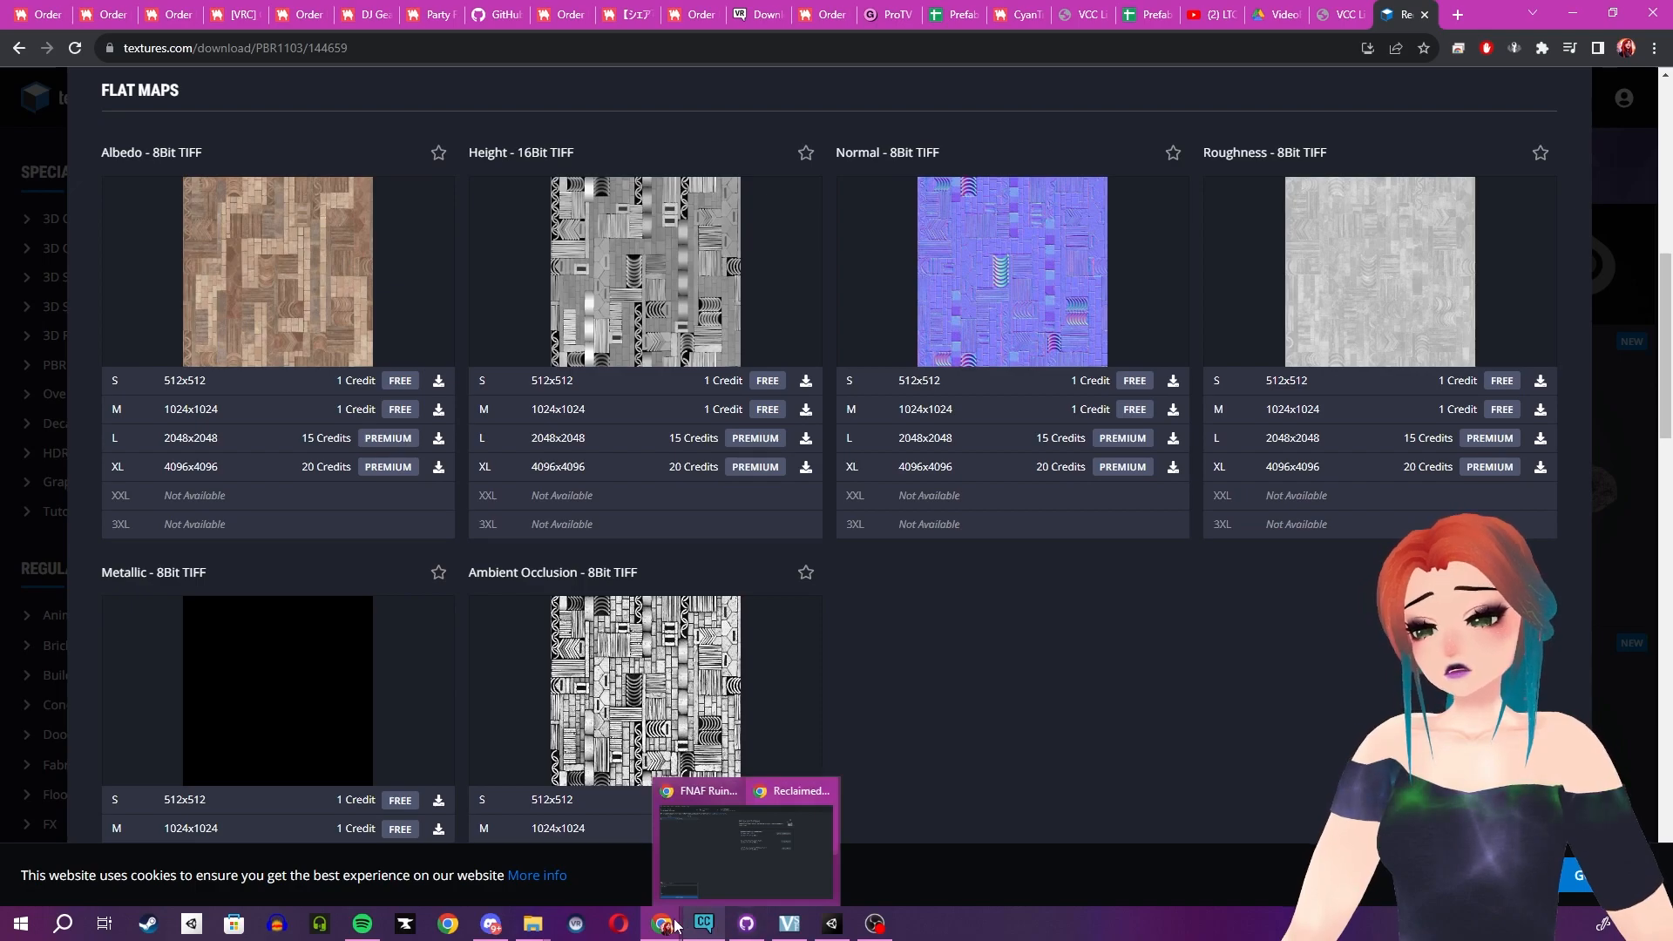
mouse_move(671, 925)
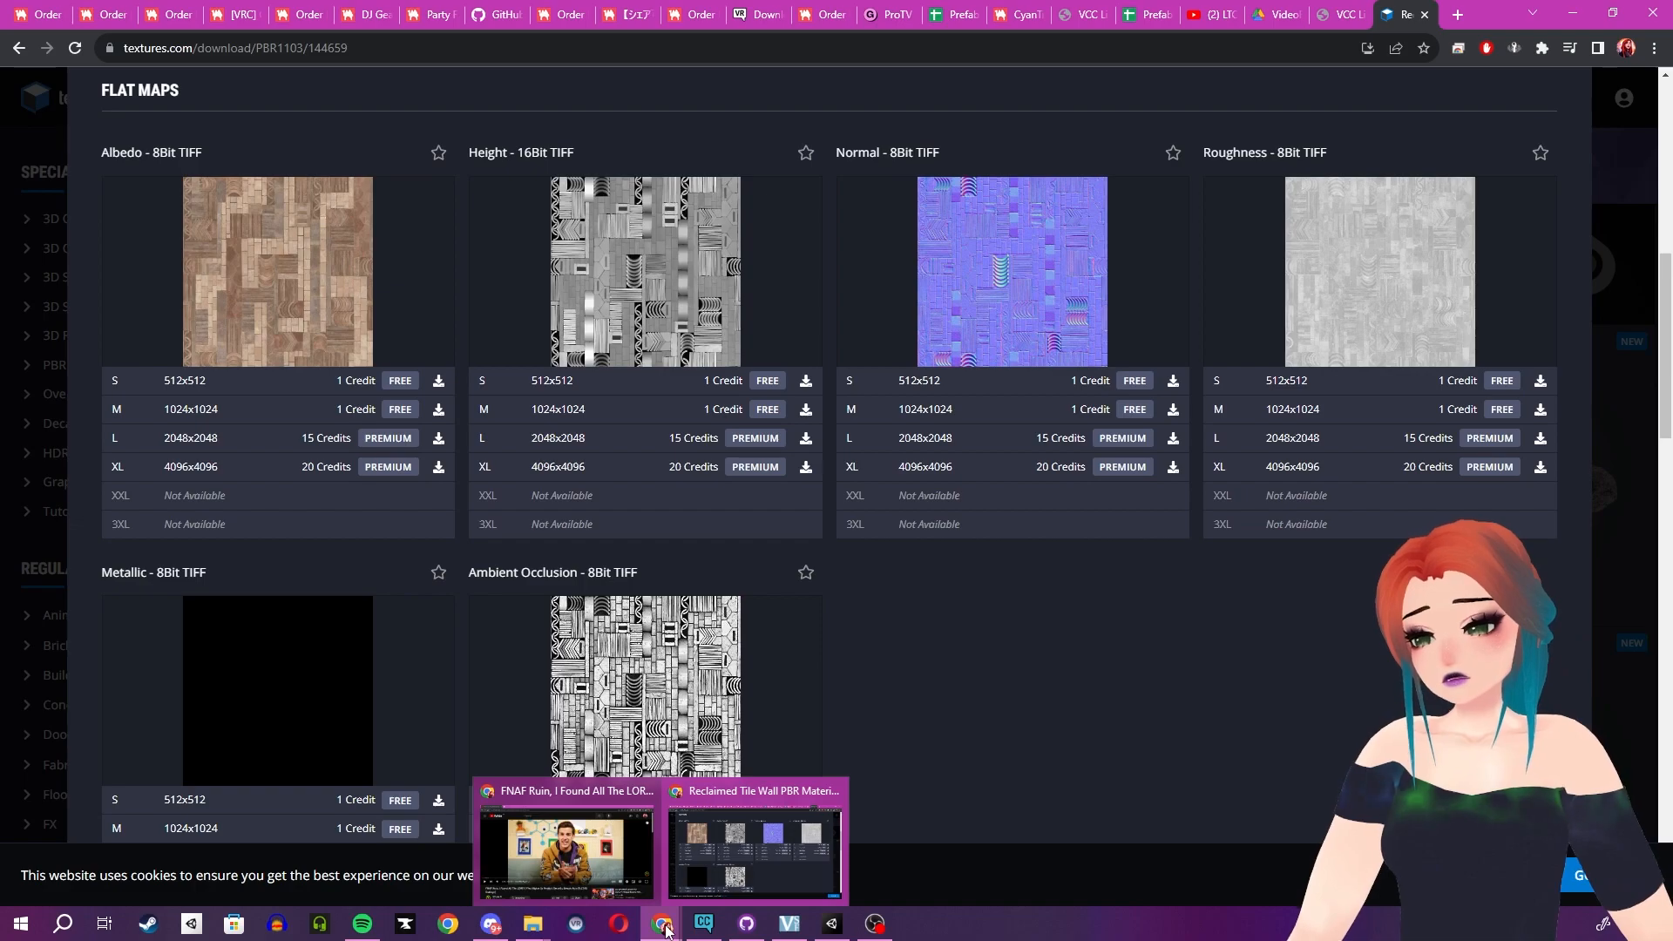
click(837, 925)
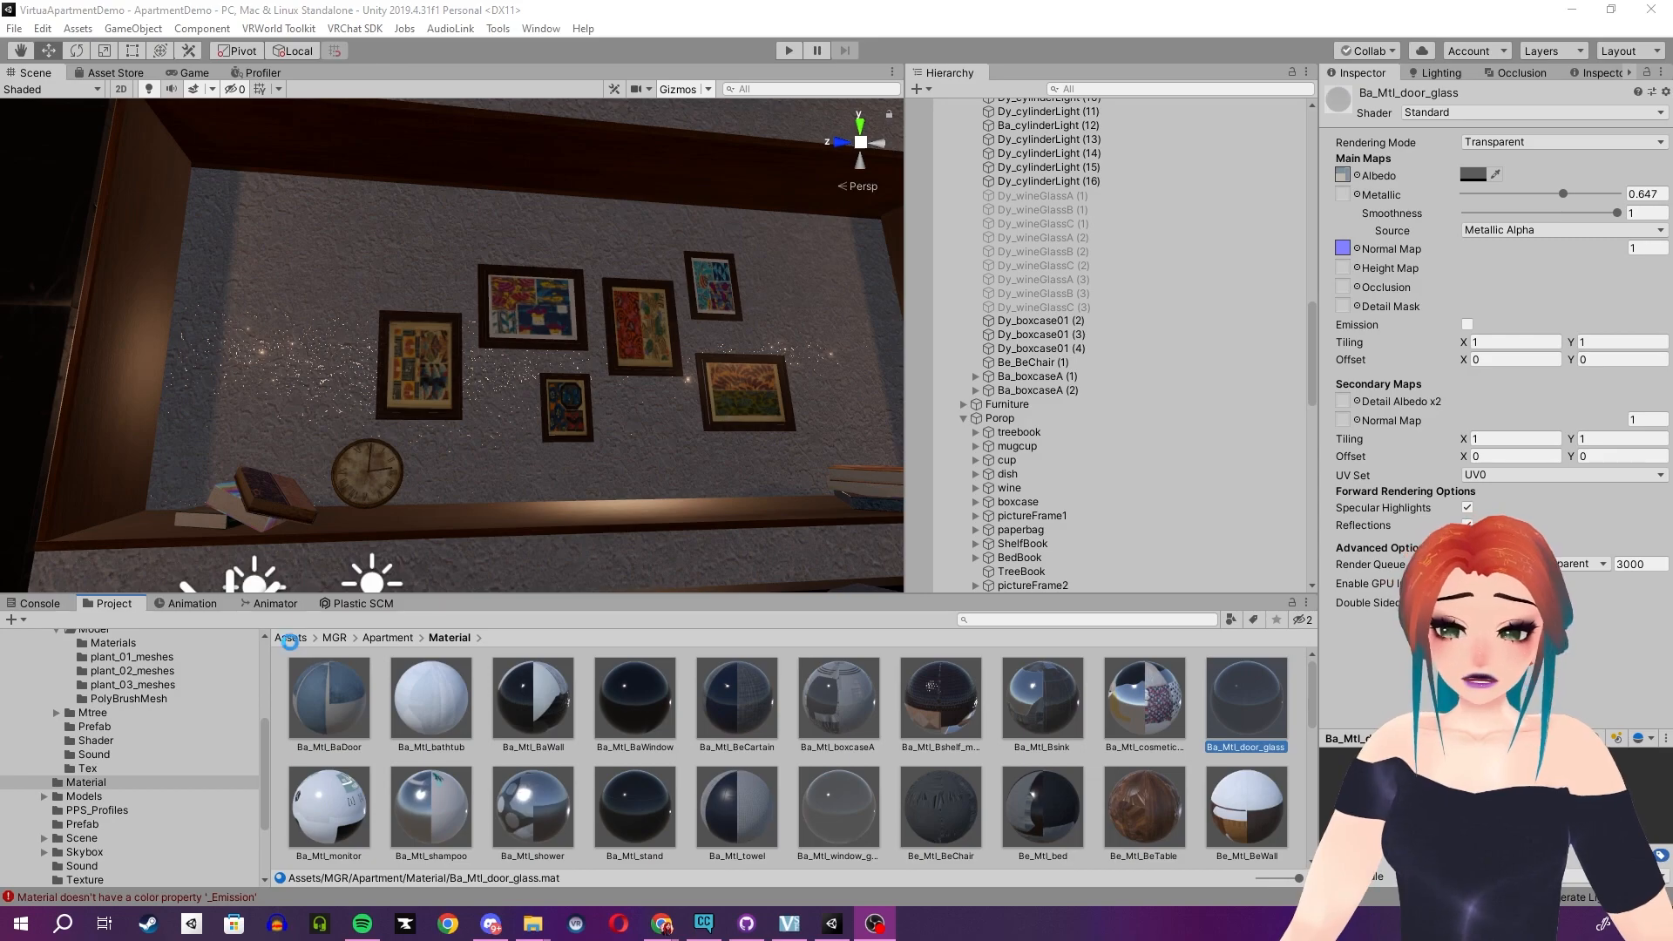
click(291, 639)
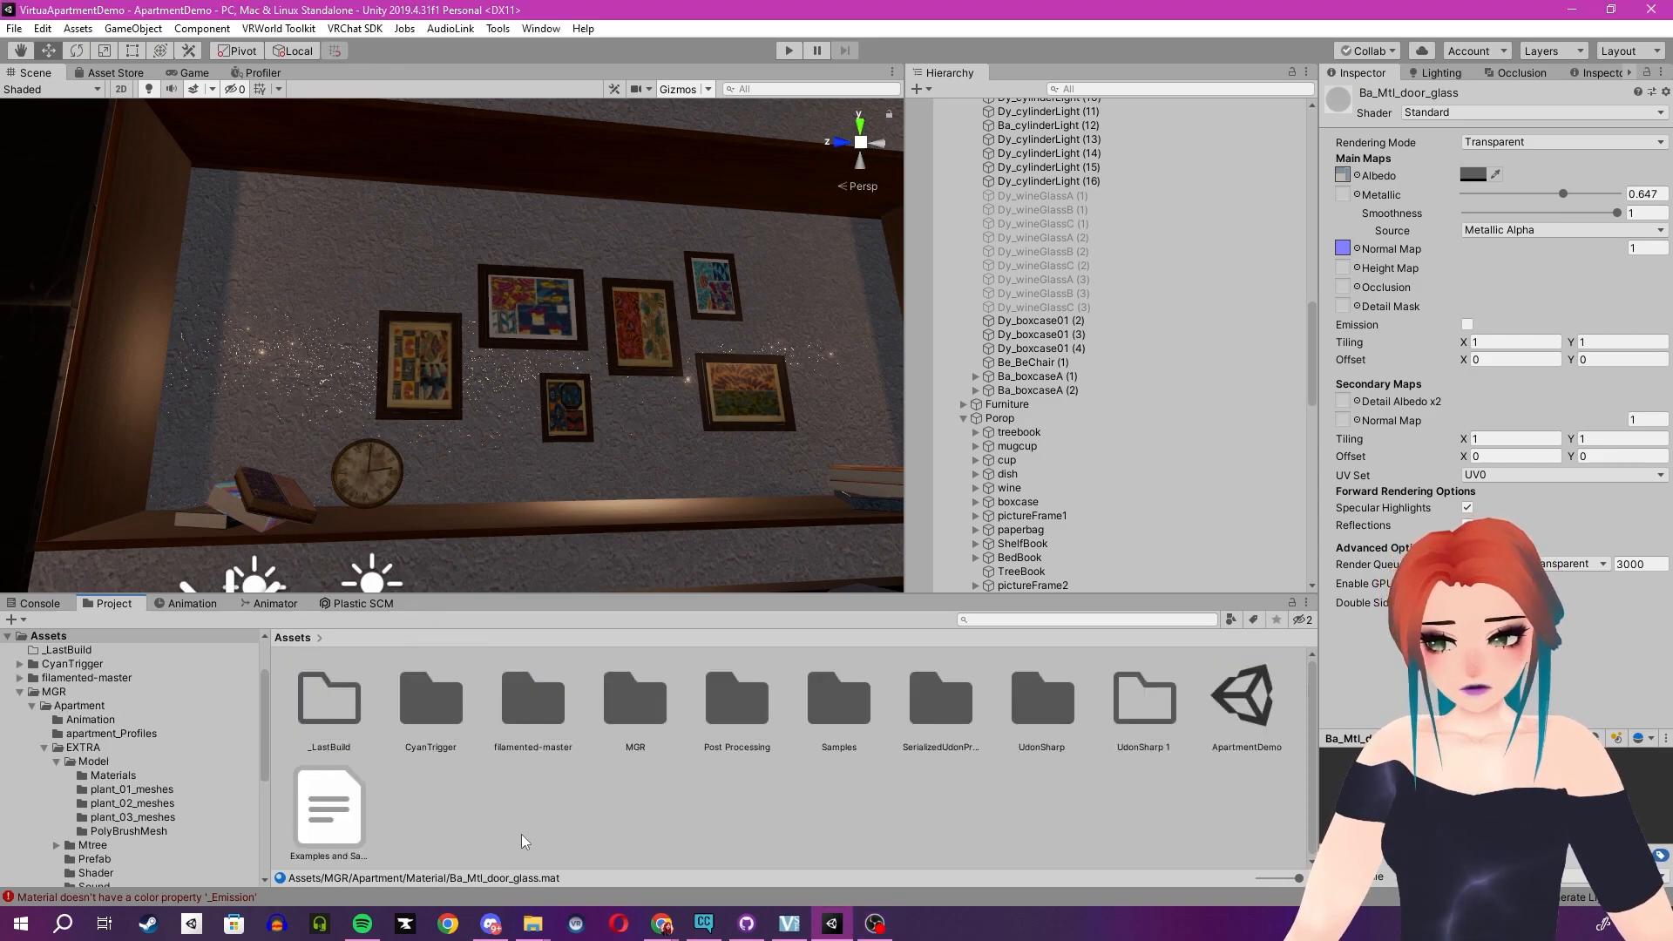
- Import the crispy-foliage-master, clear-water-master and fake-glass-master folders from the Apartment Demo folder into the project's Assets
click(543, 925)
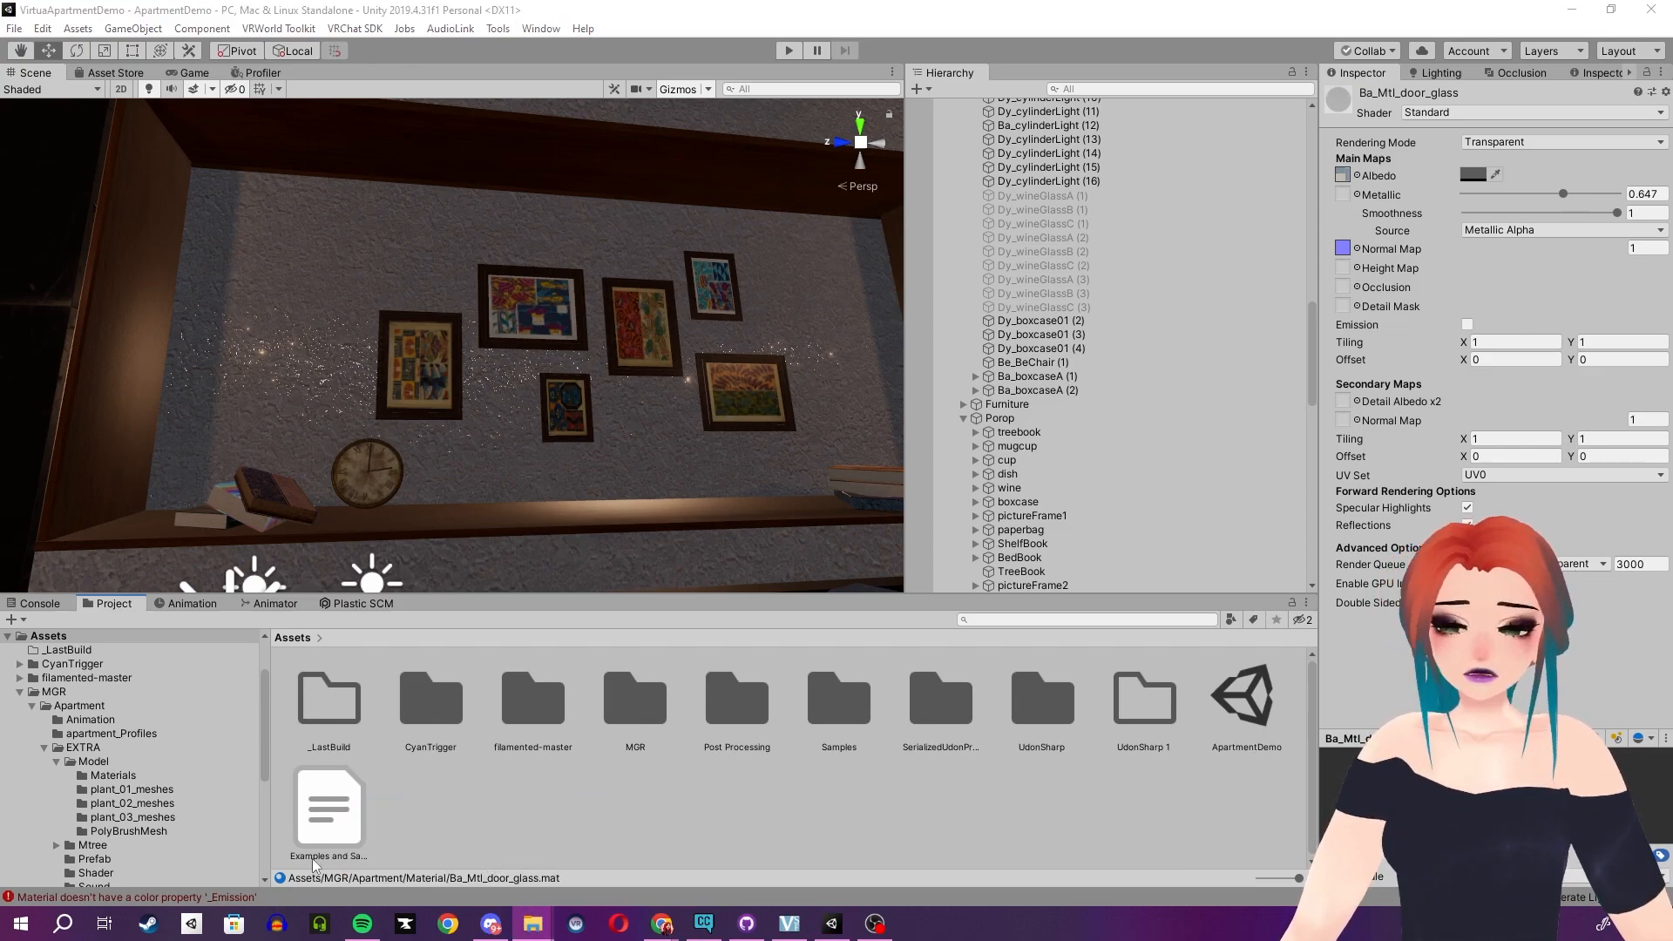
right_click(532, 923)
click(563, 896)
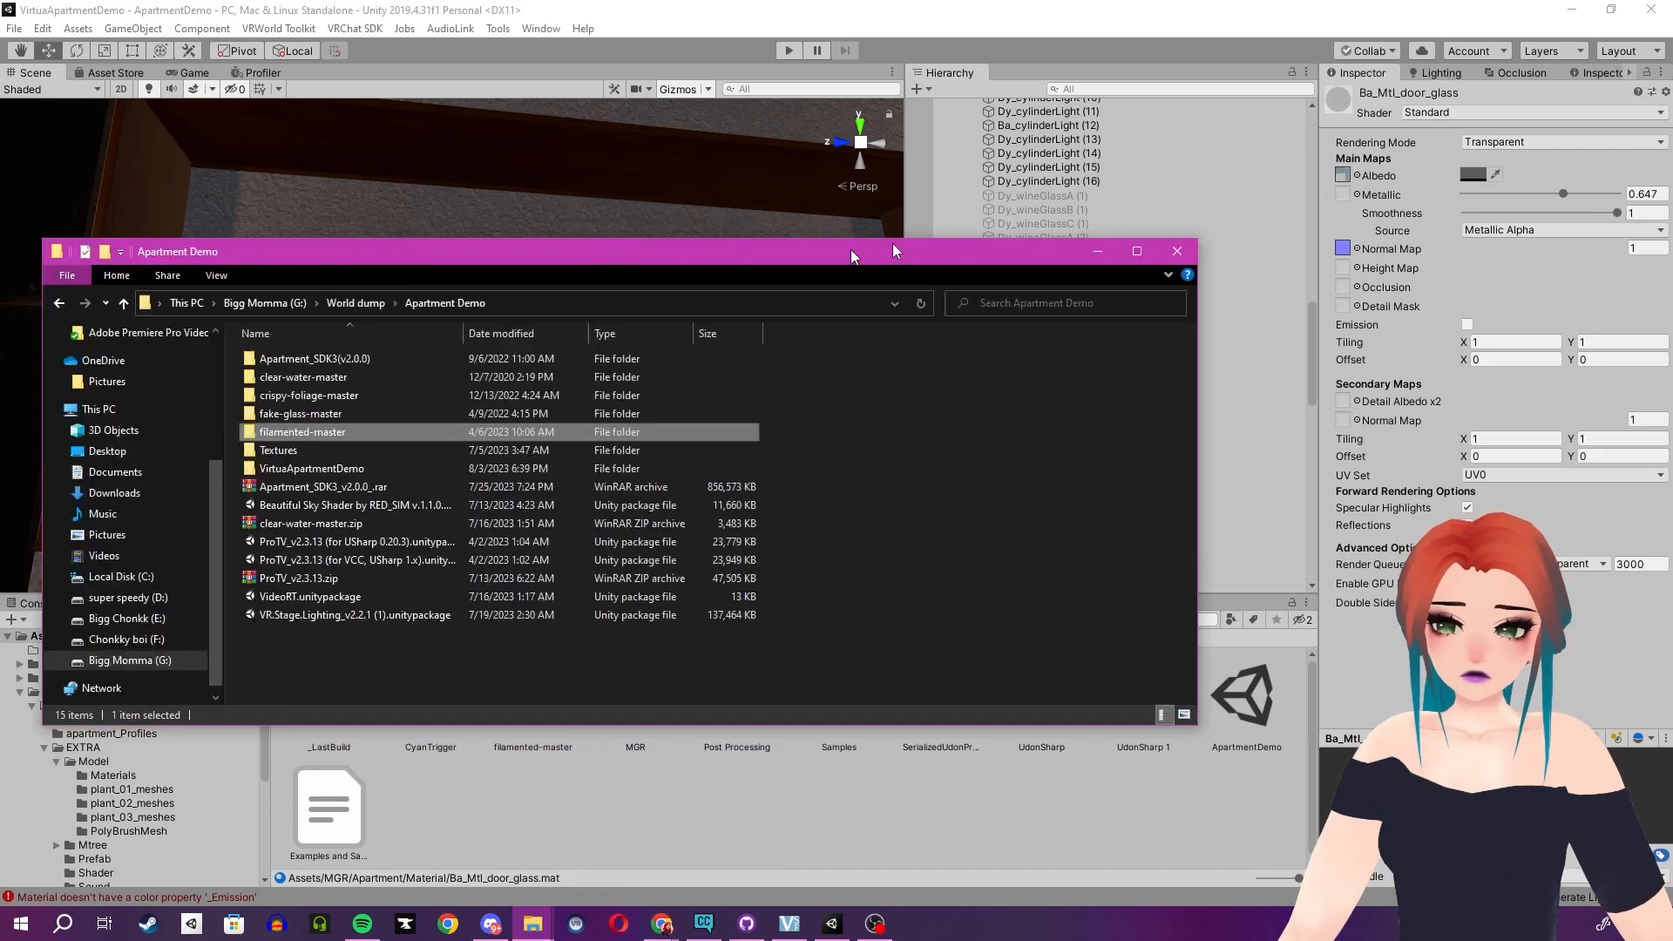
drag(892, 243, 1141, 152)
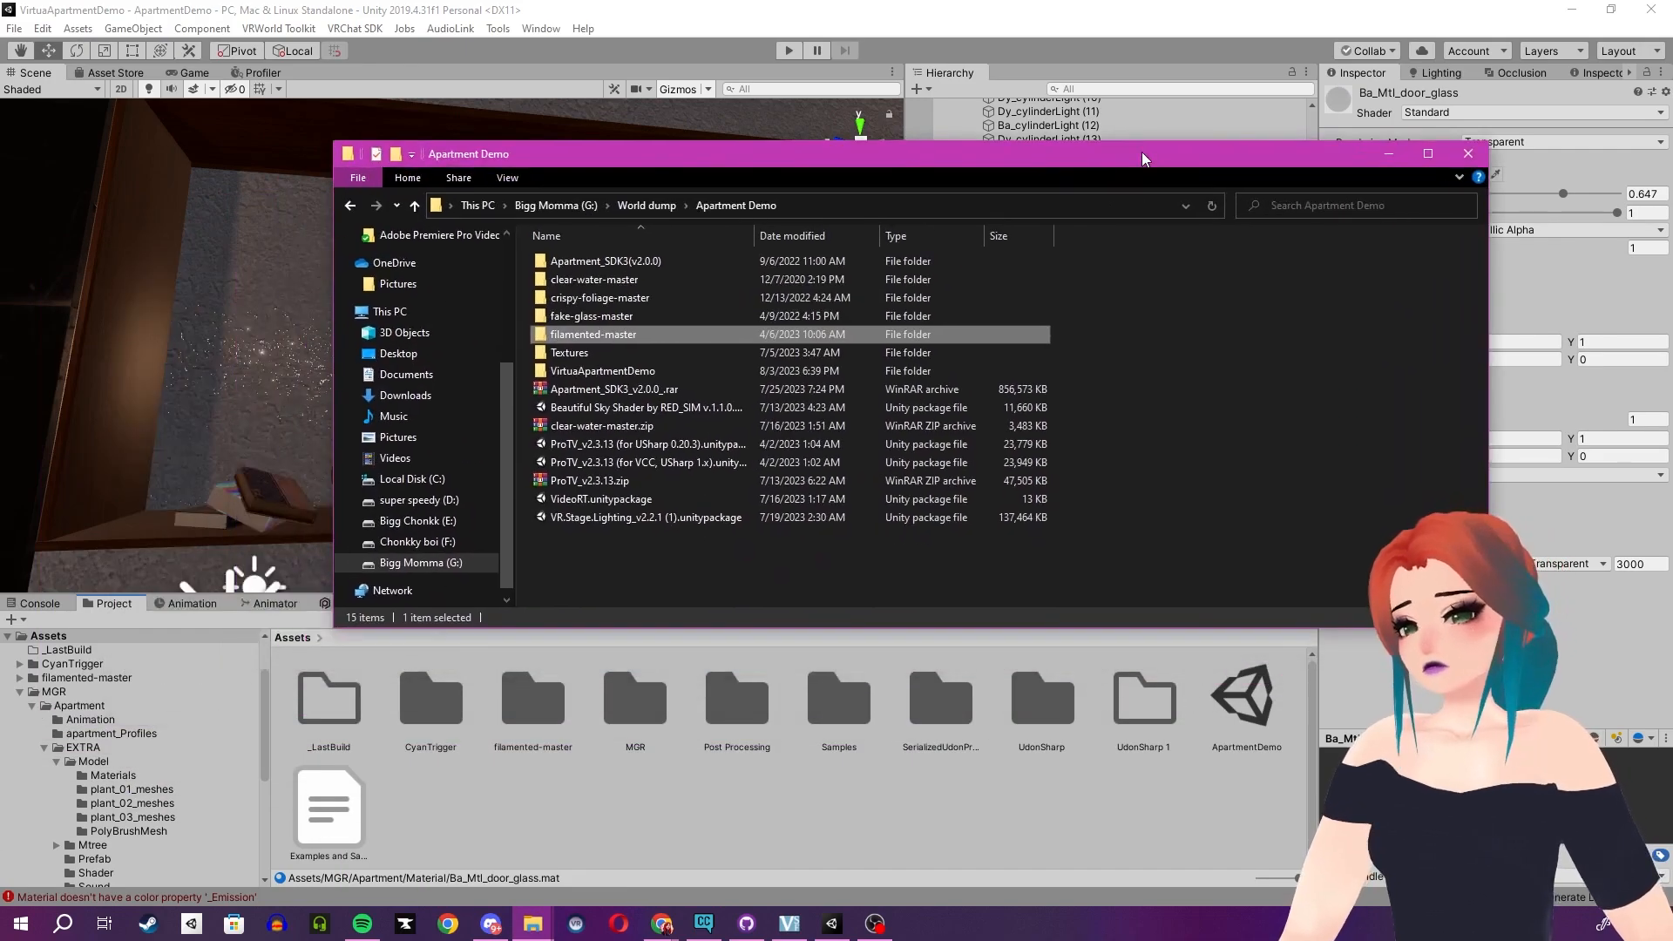
click(655, 299)
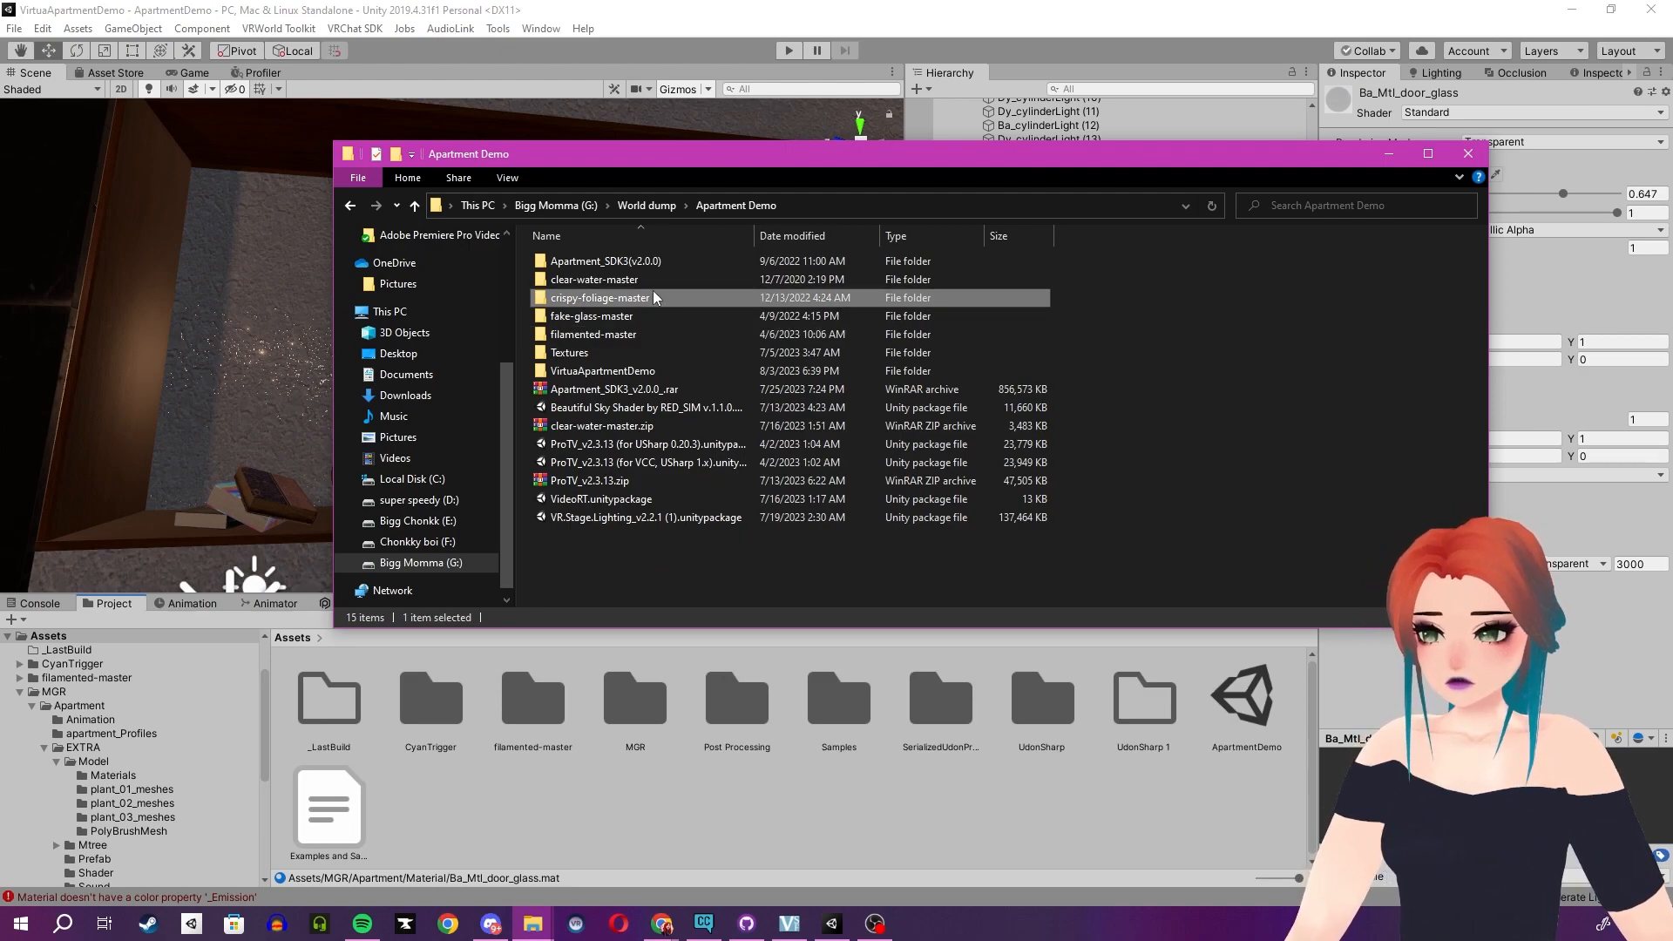
ctrl+click(650, 277)
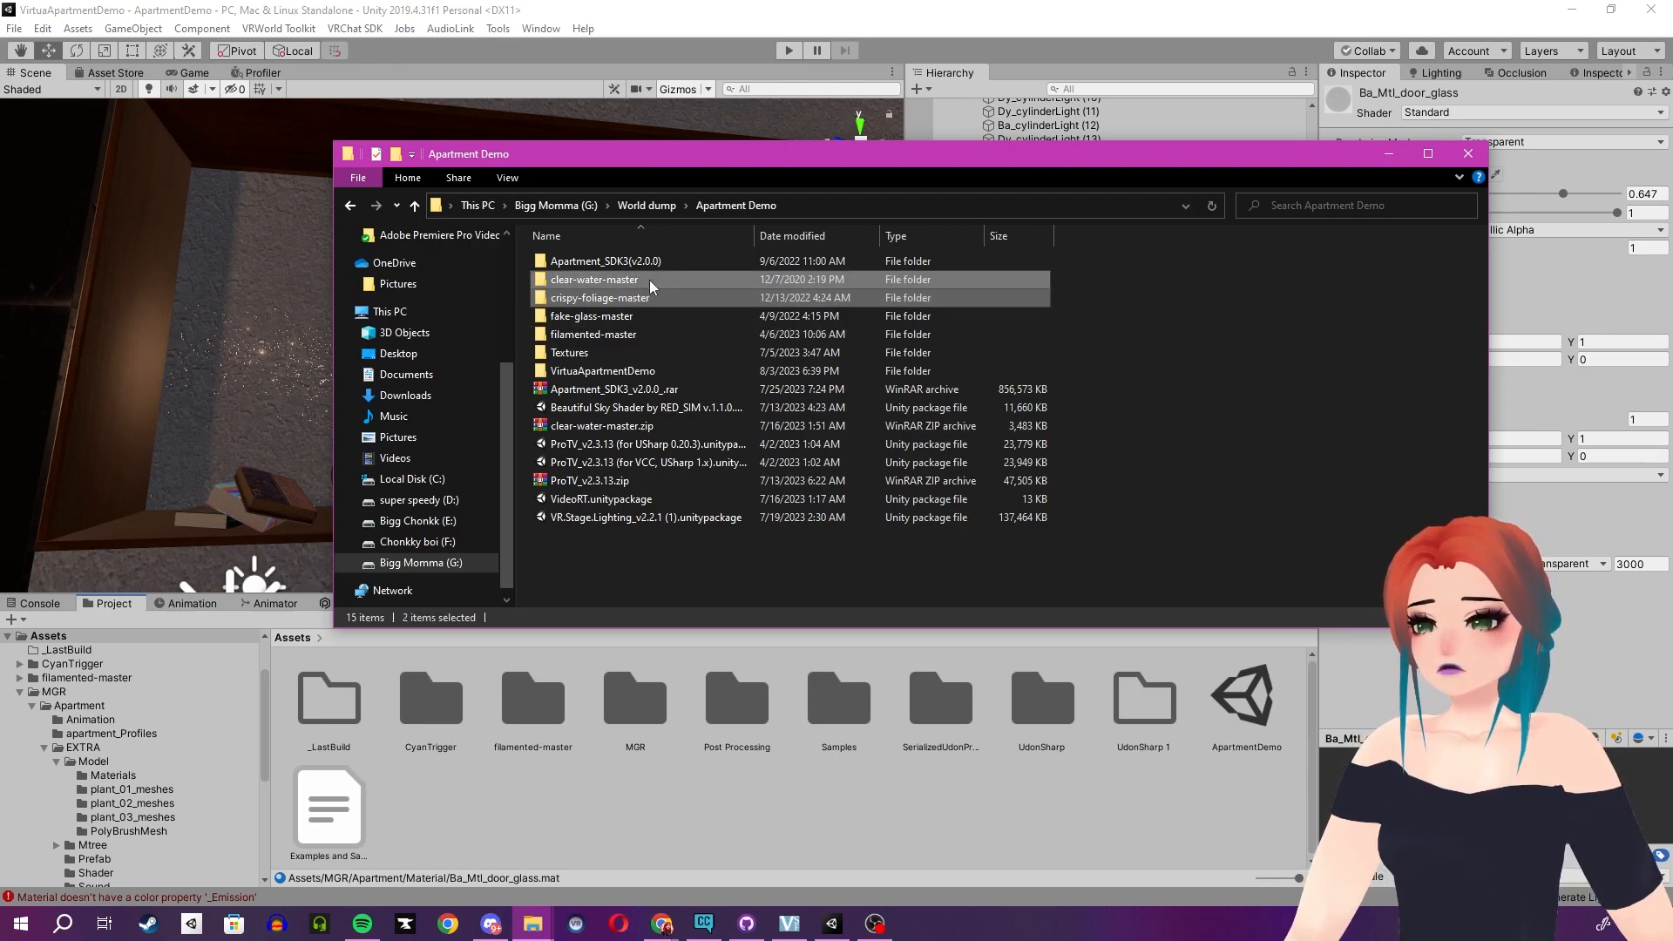
ctrl+click(644, 317)
drag(645, 317, 693, 800)
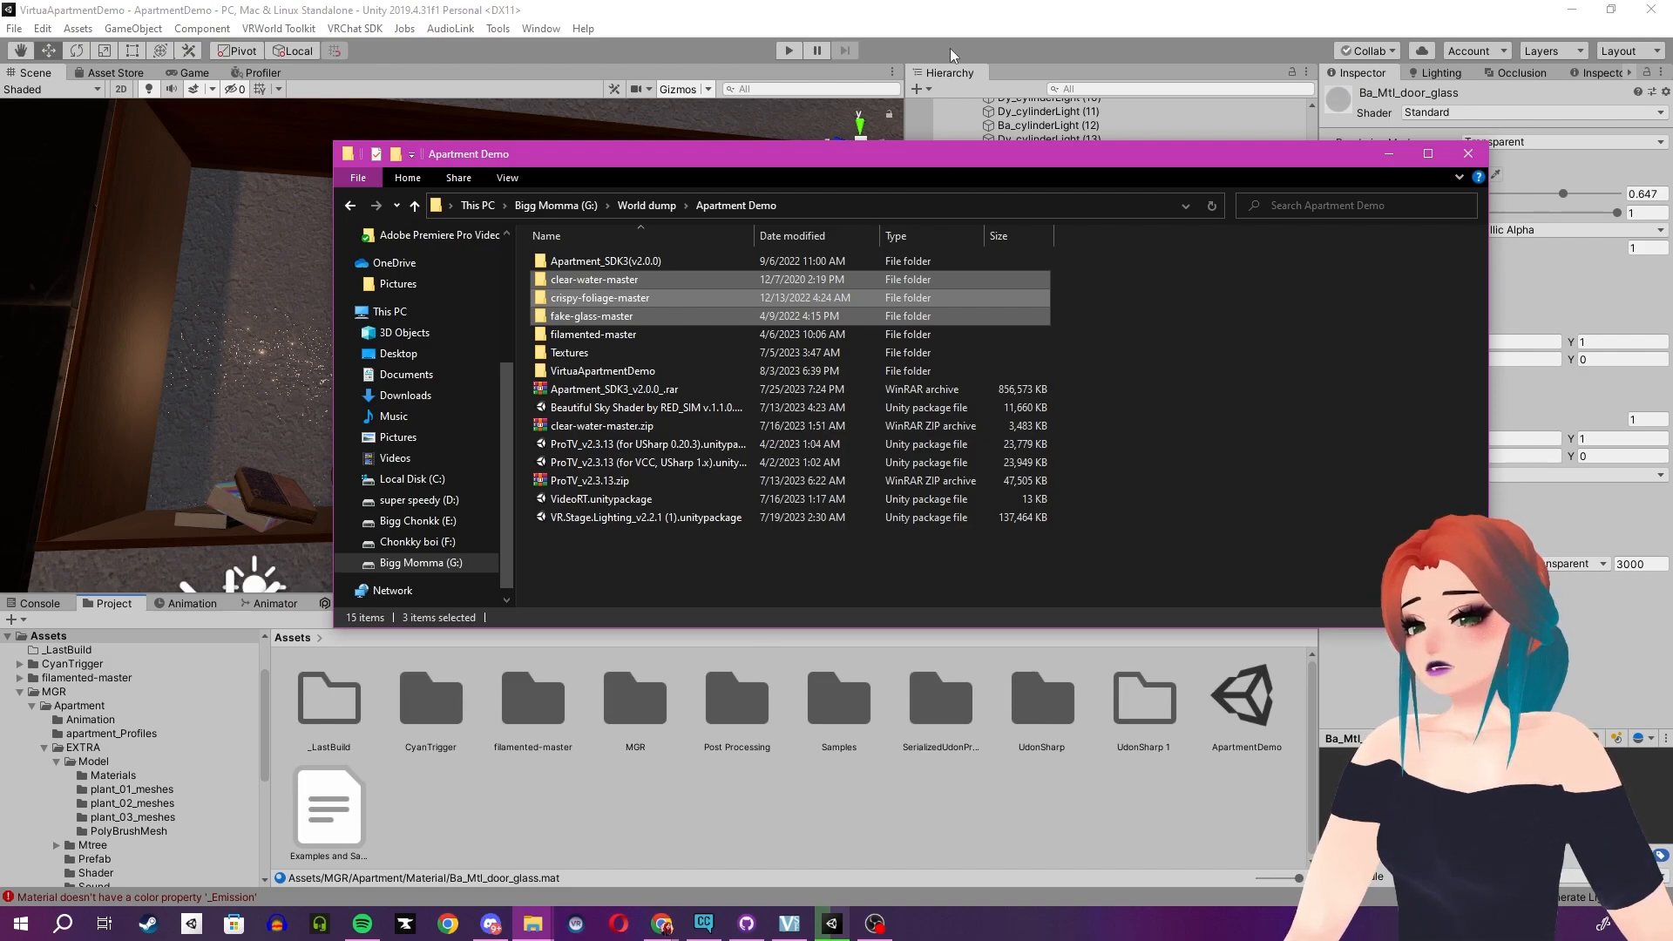
click(951, 17)
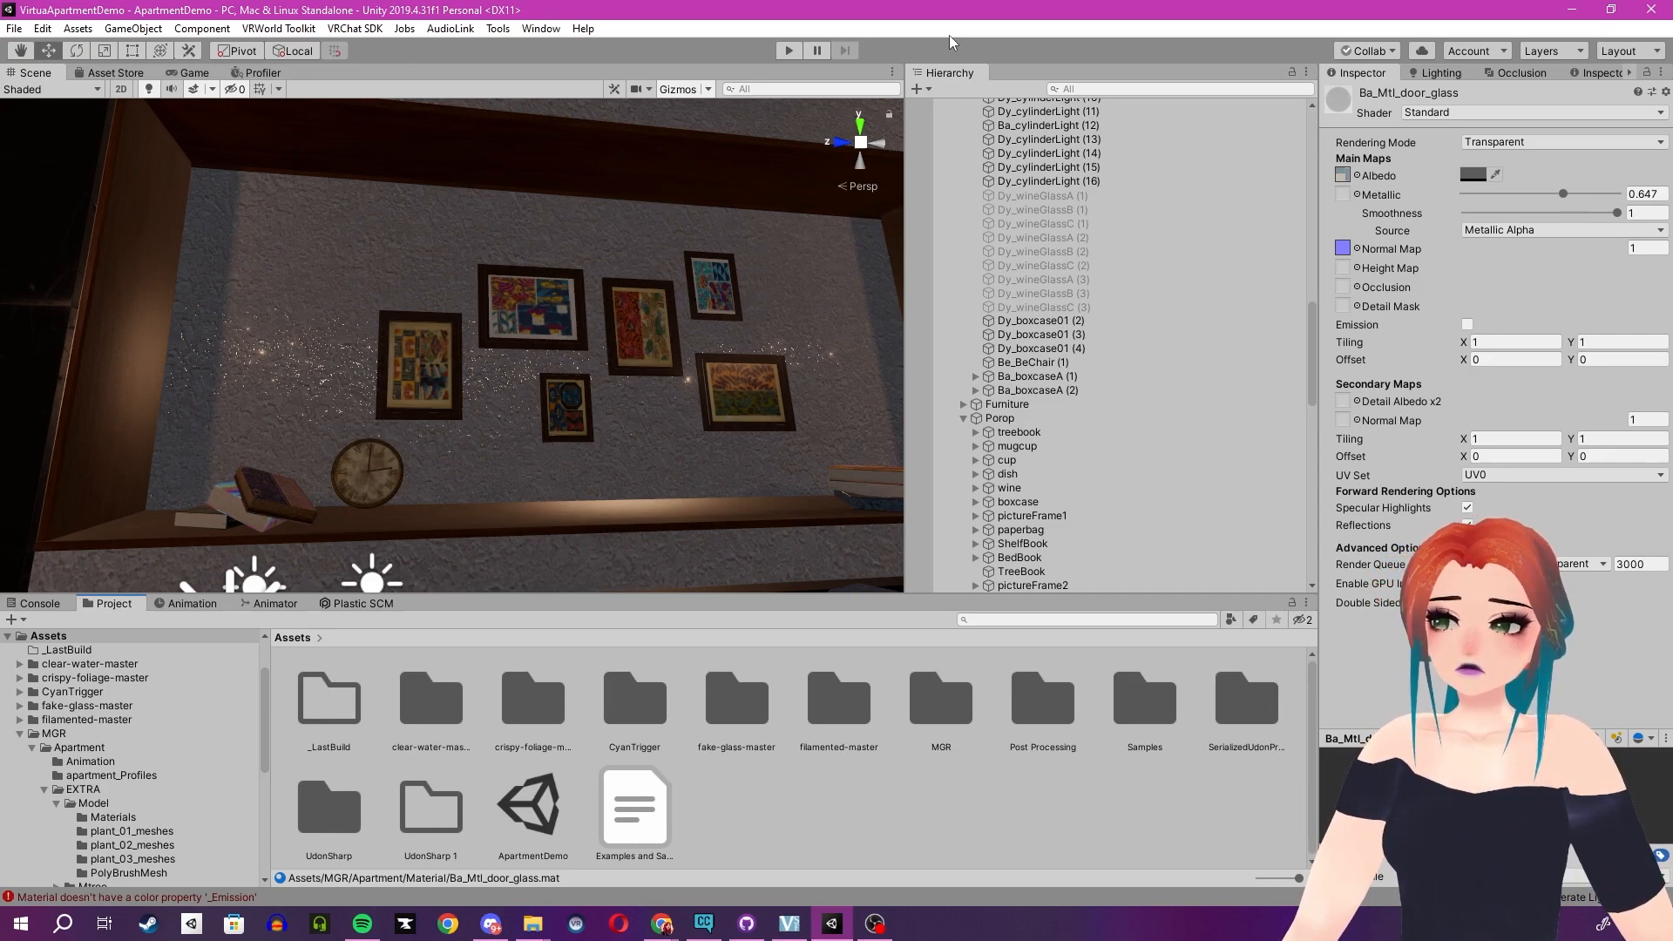
- Select the potted plant's leaf mesh and switch its M_leaf_03 material shader to Silent/Foliage
key(s)
right_drag(482, 327, 780, 443)
right_drag(467, 416, 778, 498)
right_drag(500, 355, 440, 364)
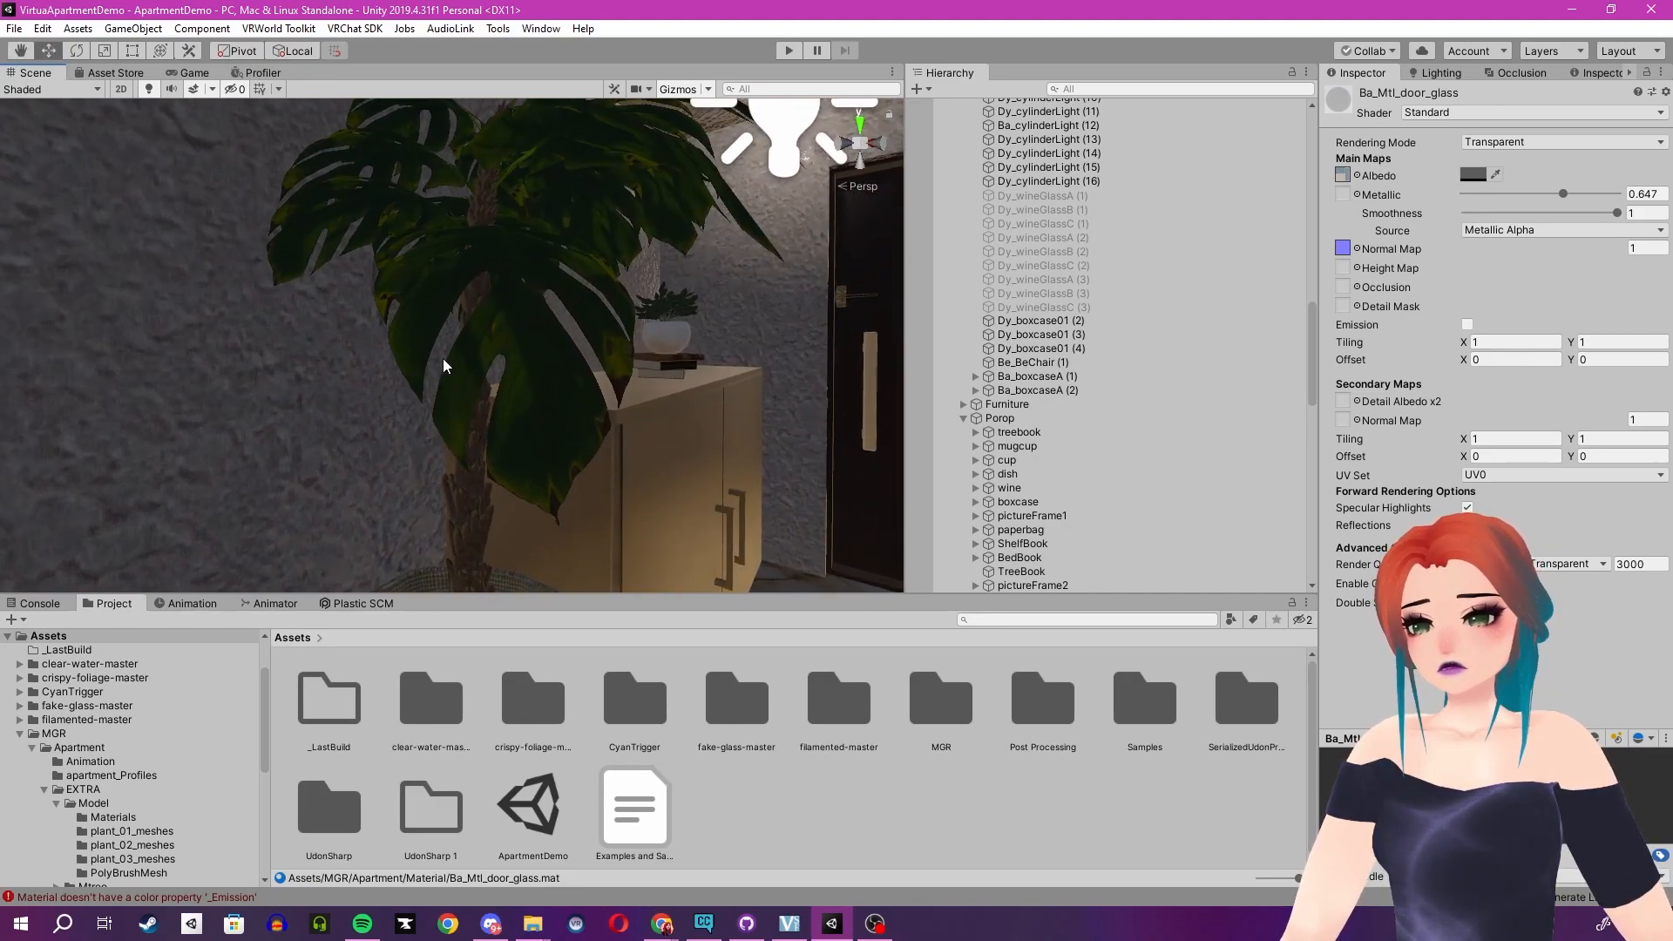
click(543, 373)
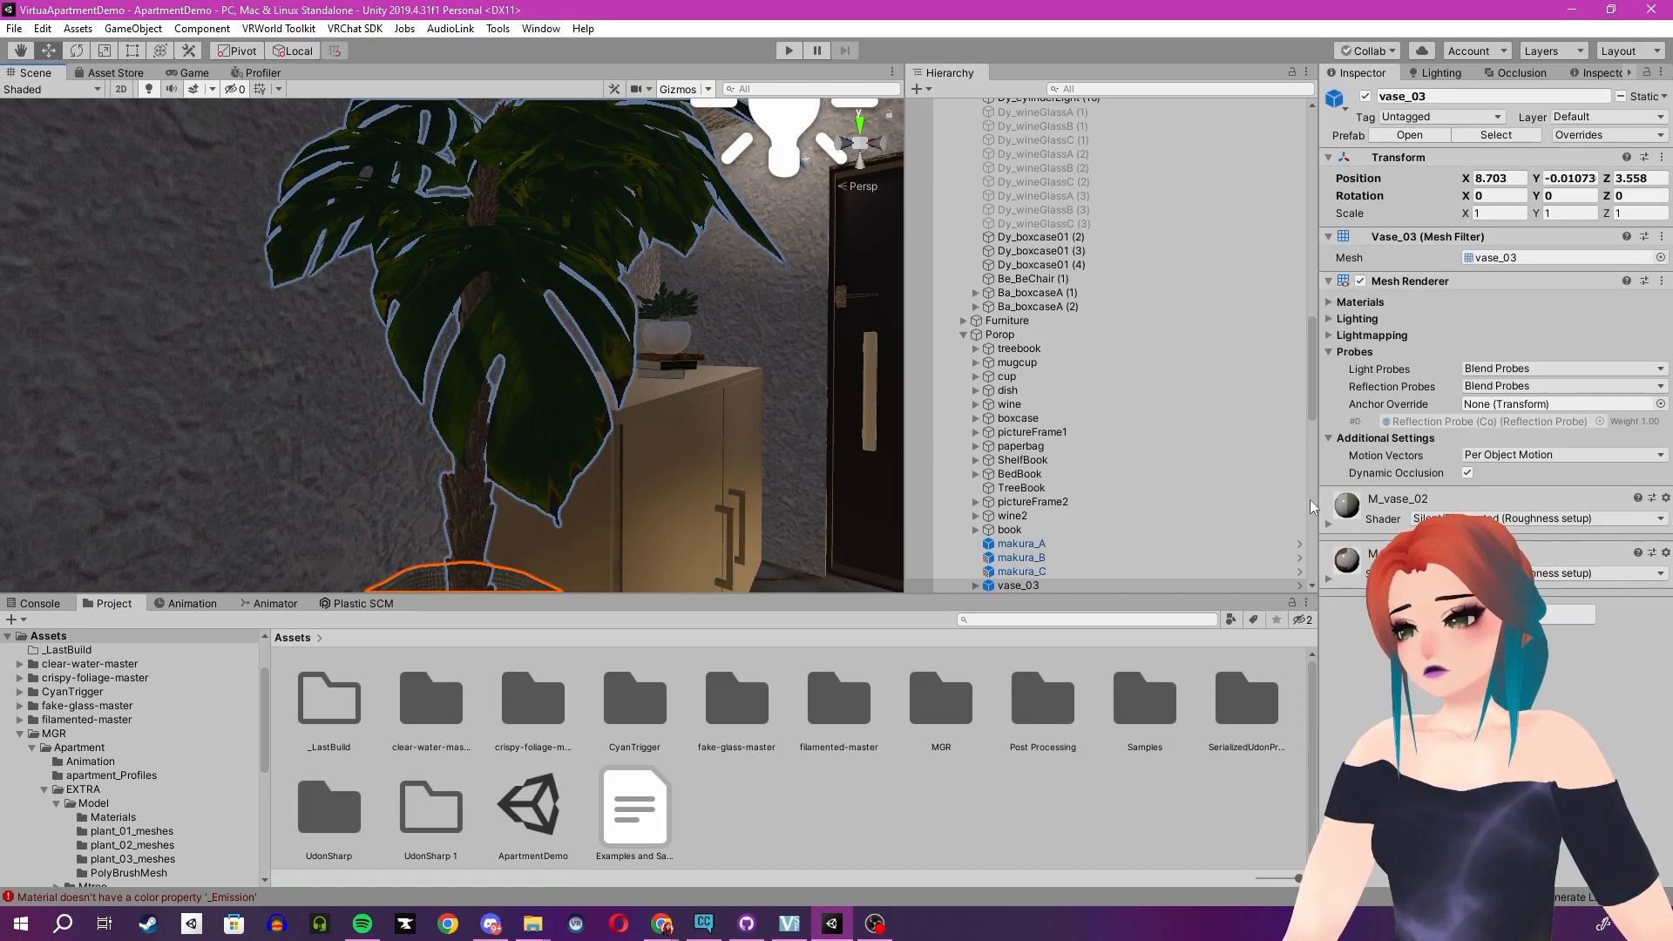
click(557, 419)
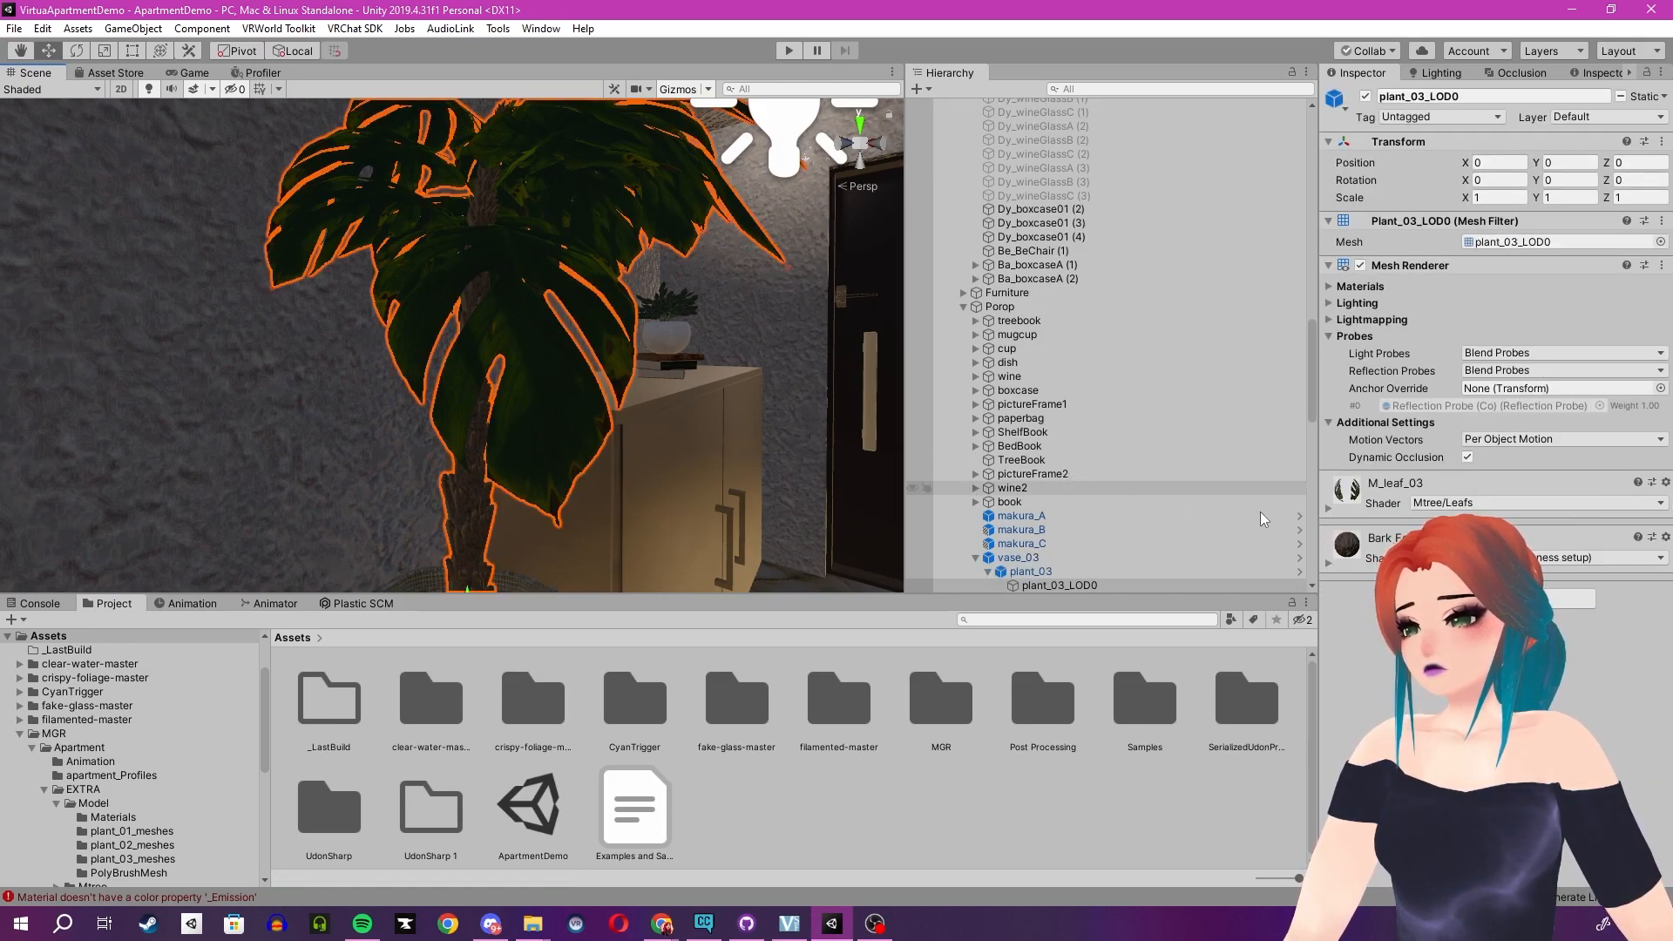
click(1328, 510)
scroll(1404, 688, down, 10)
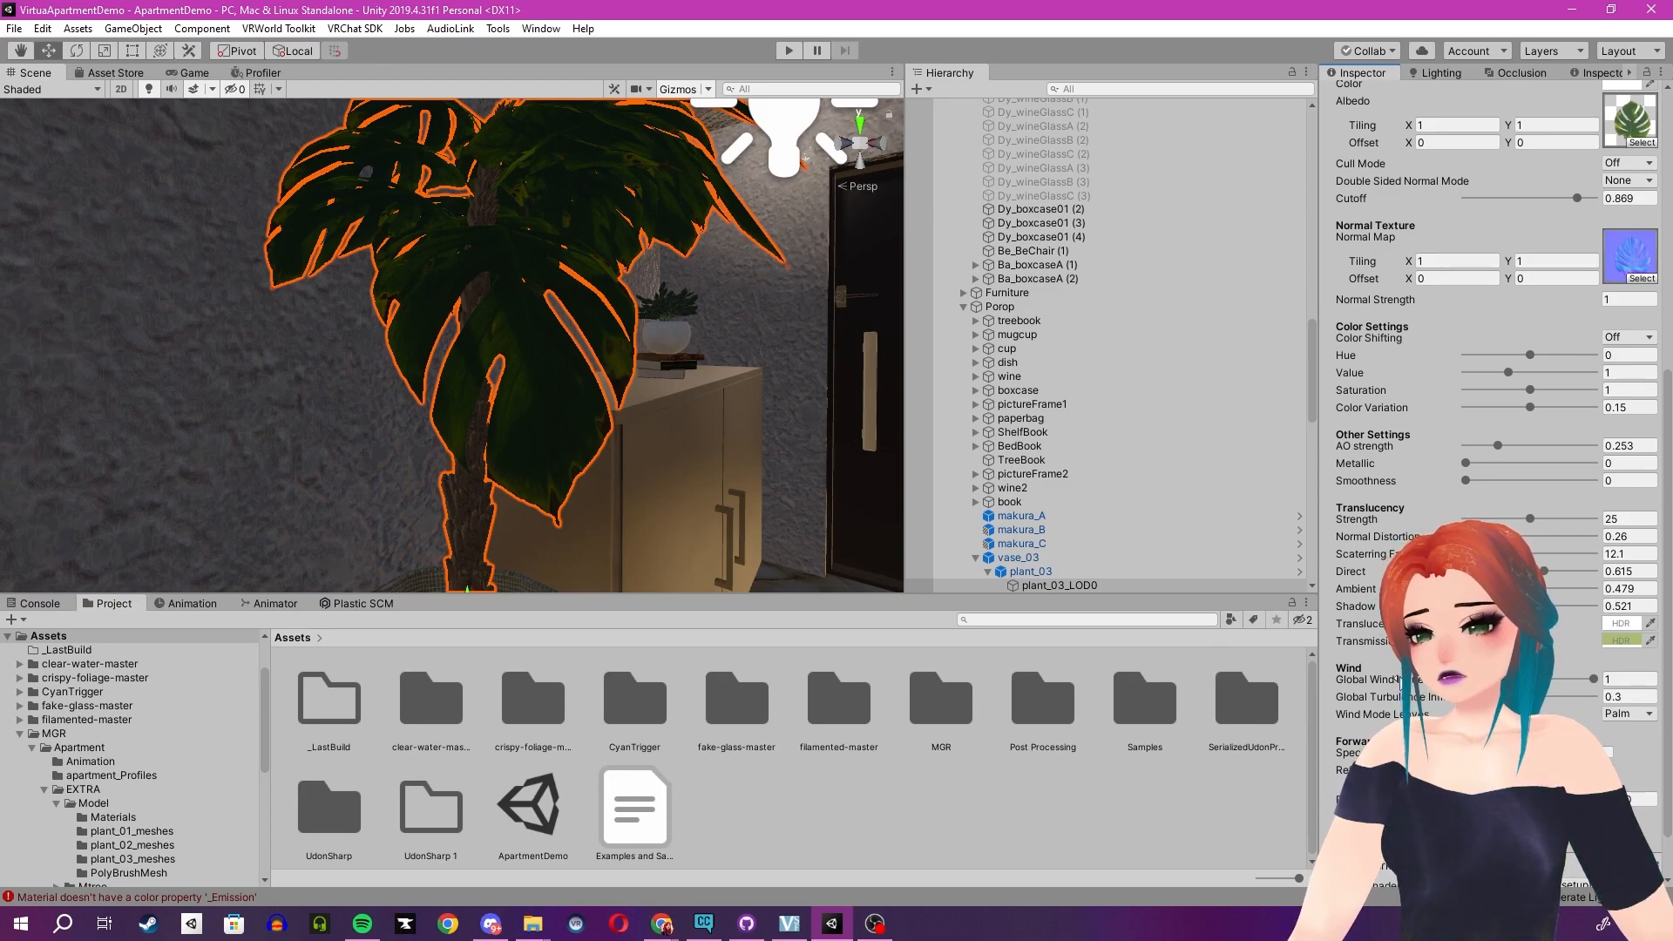
scroll(1431, 331, up, 7)
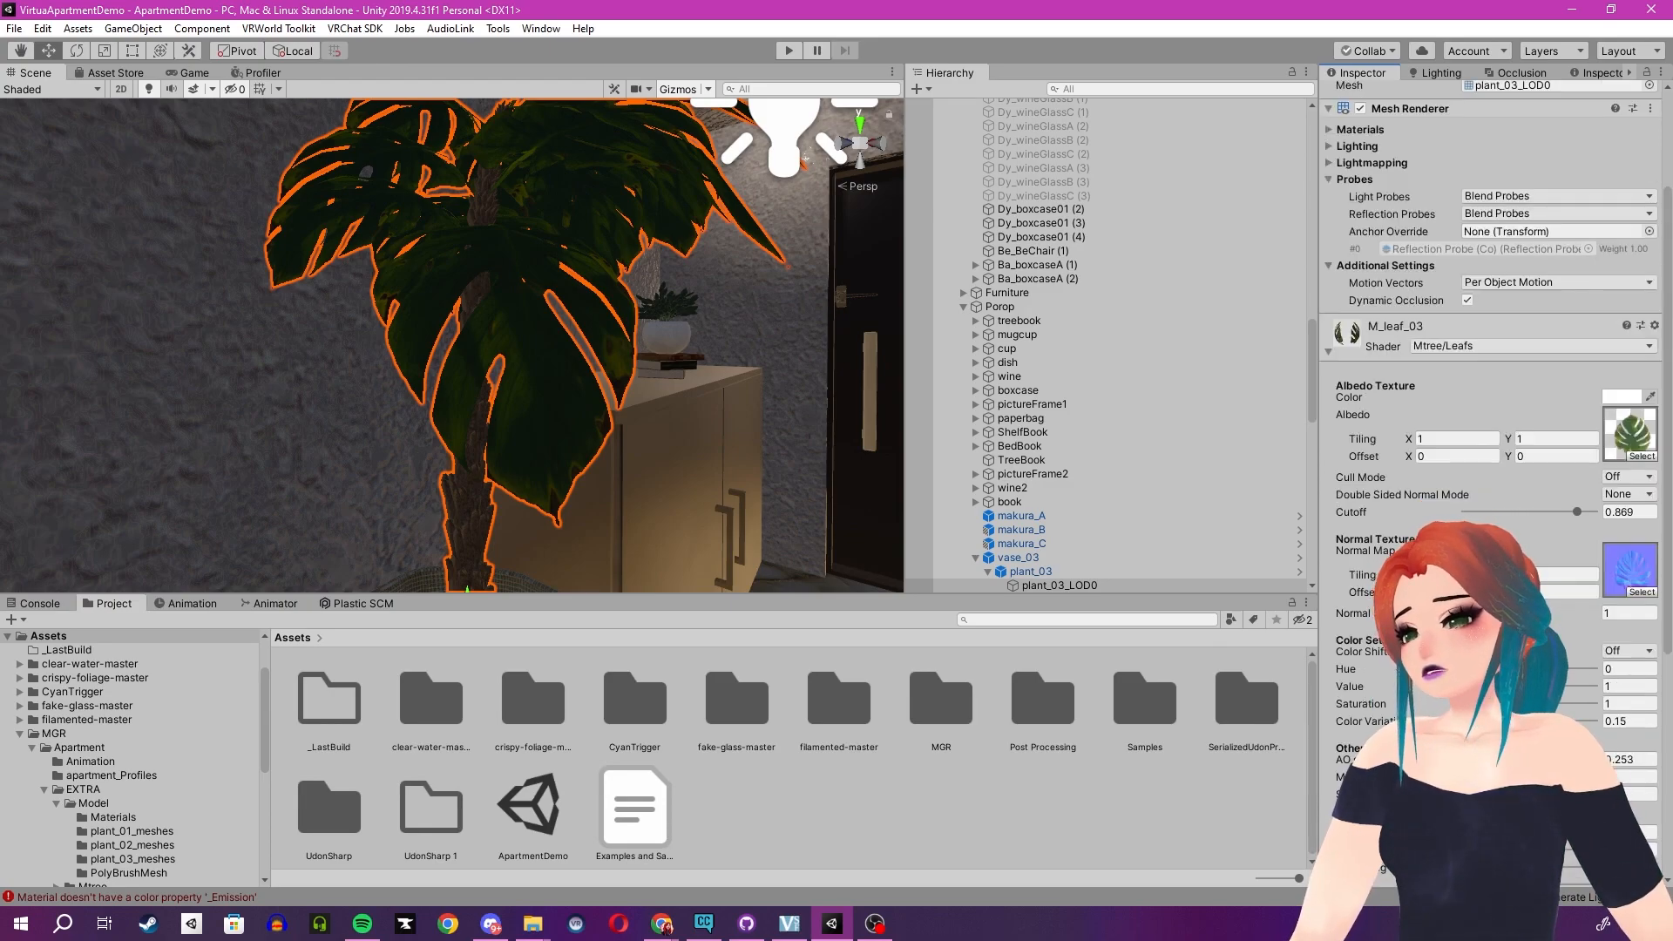
click(1459, 346)
click(1453, 477)
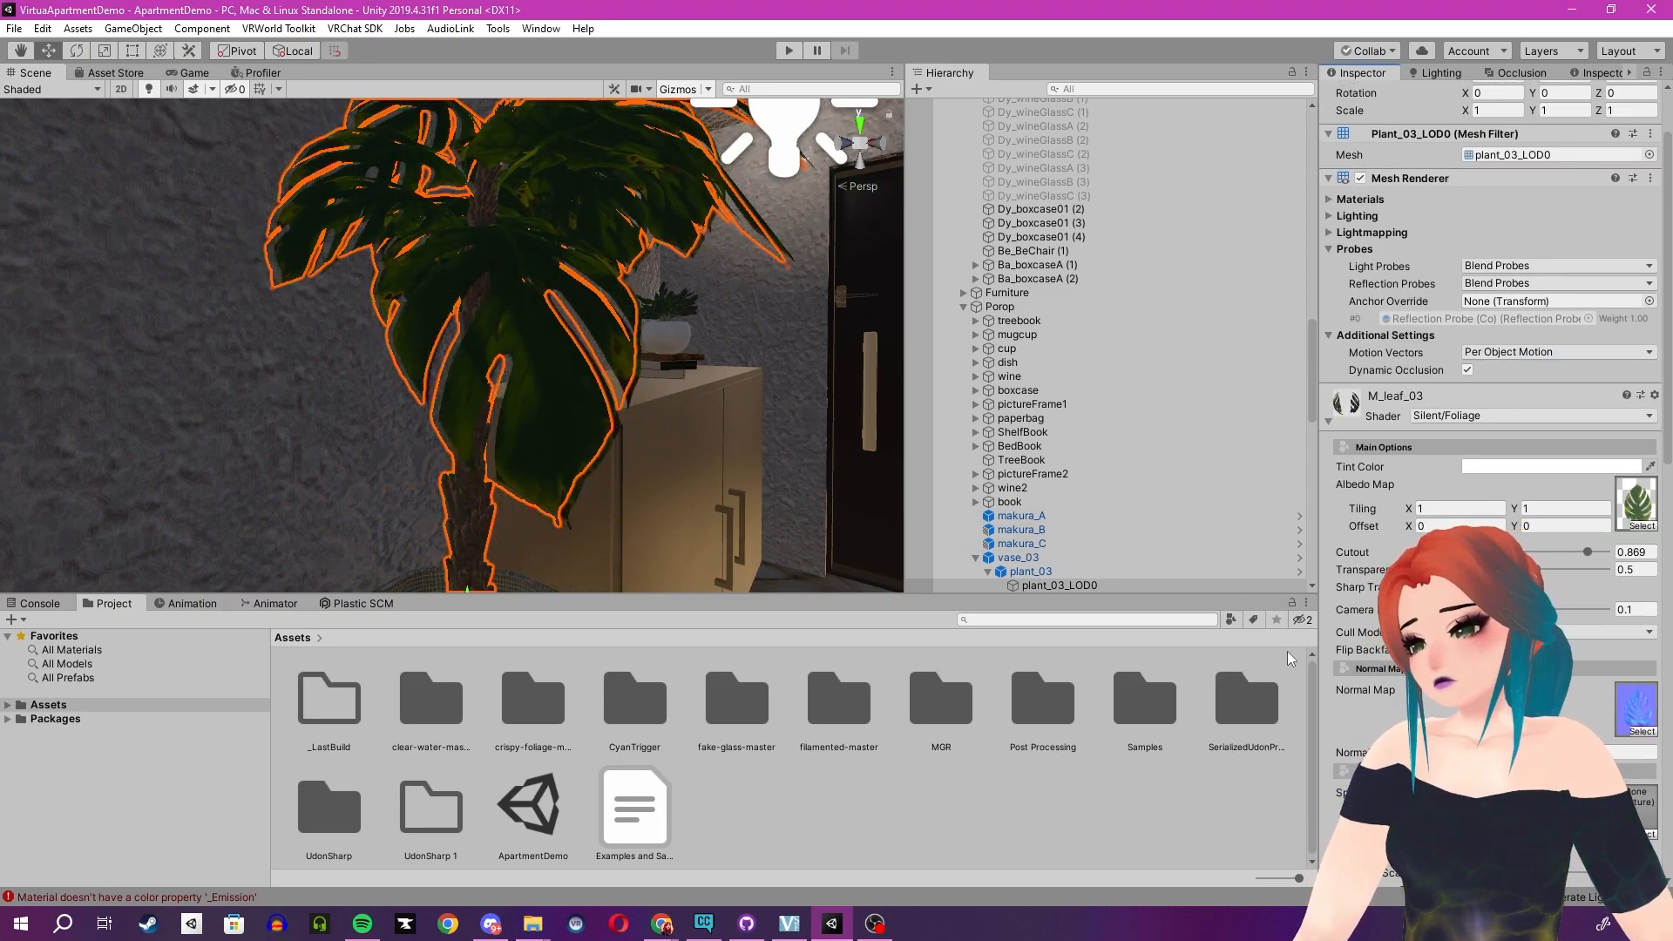
- Set the Z component of the foliage material's wave and distance setting to 0.5
scroll(1481, 348, down, 4)
scroll(1490, 435, down, 12)
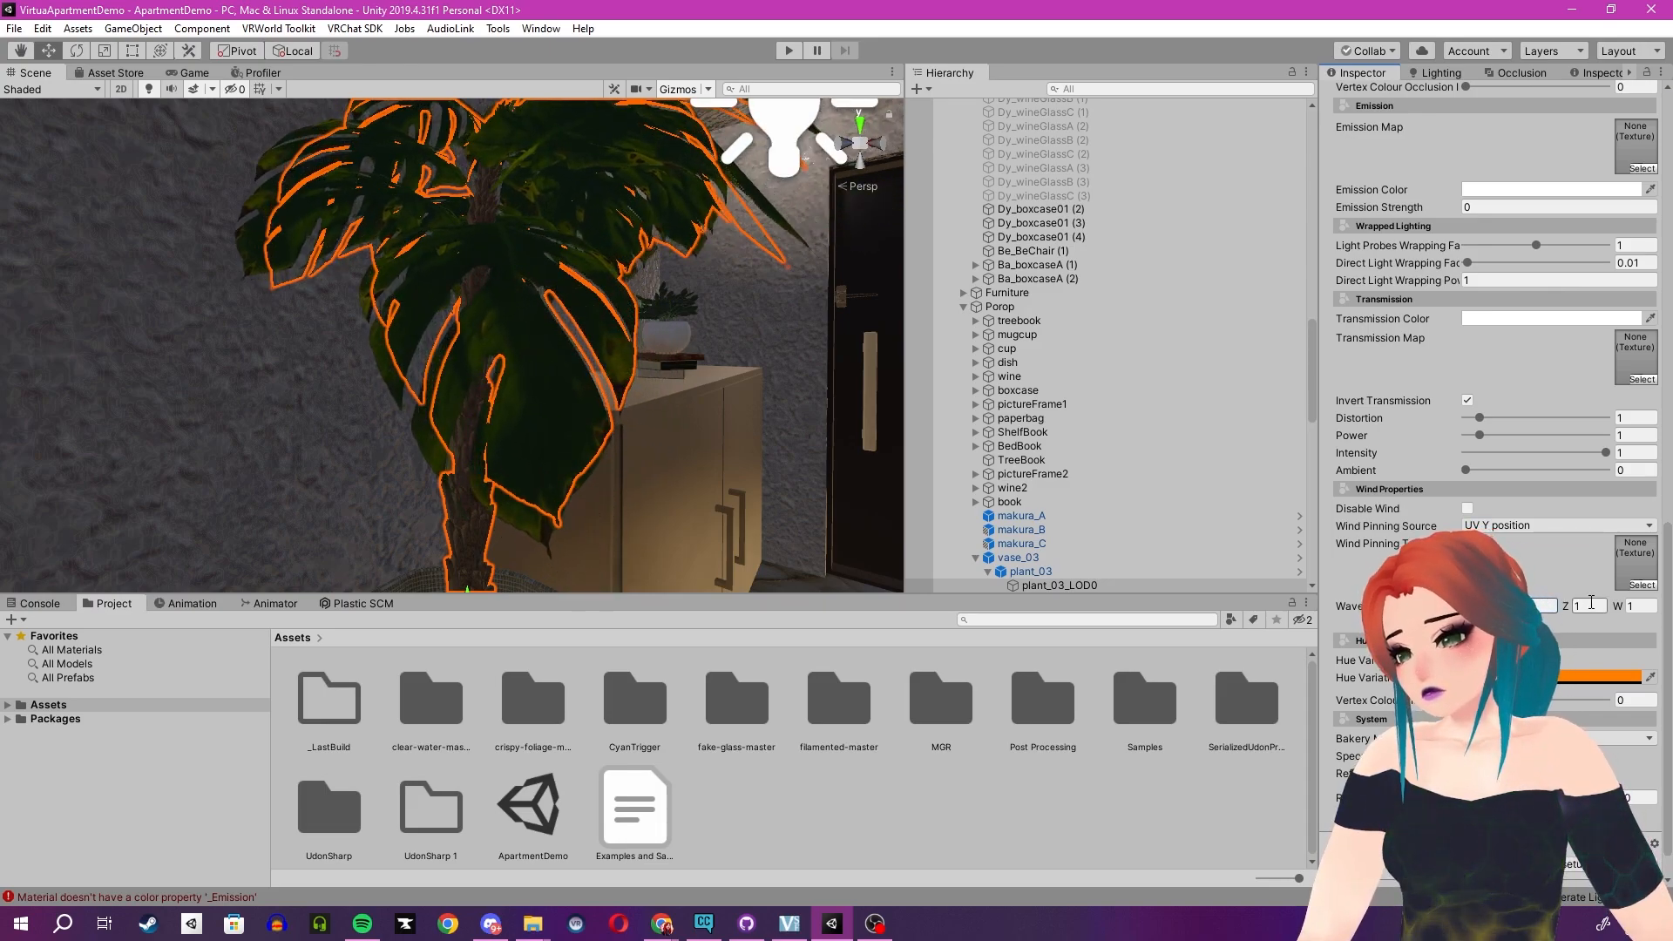
key(Tab)
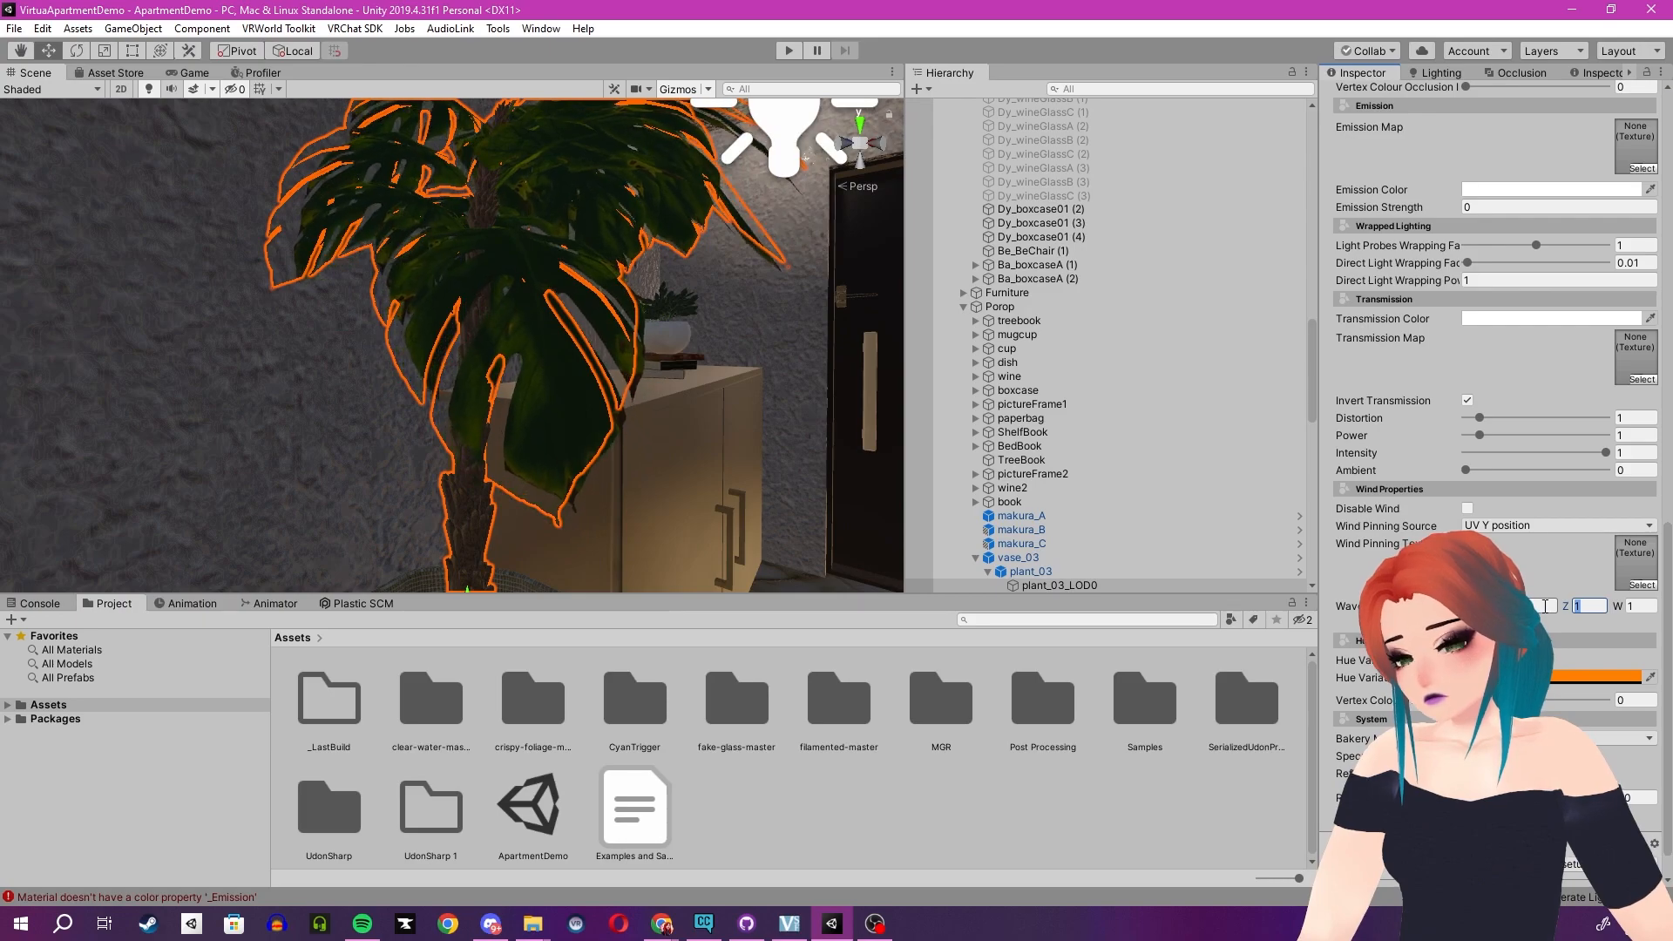
text(5)
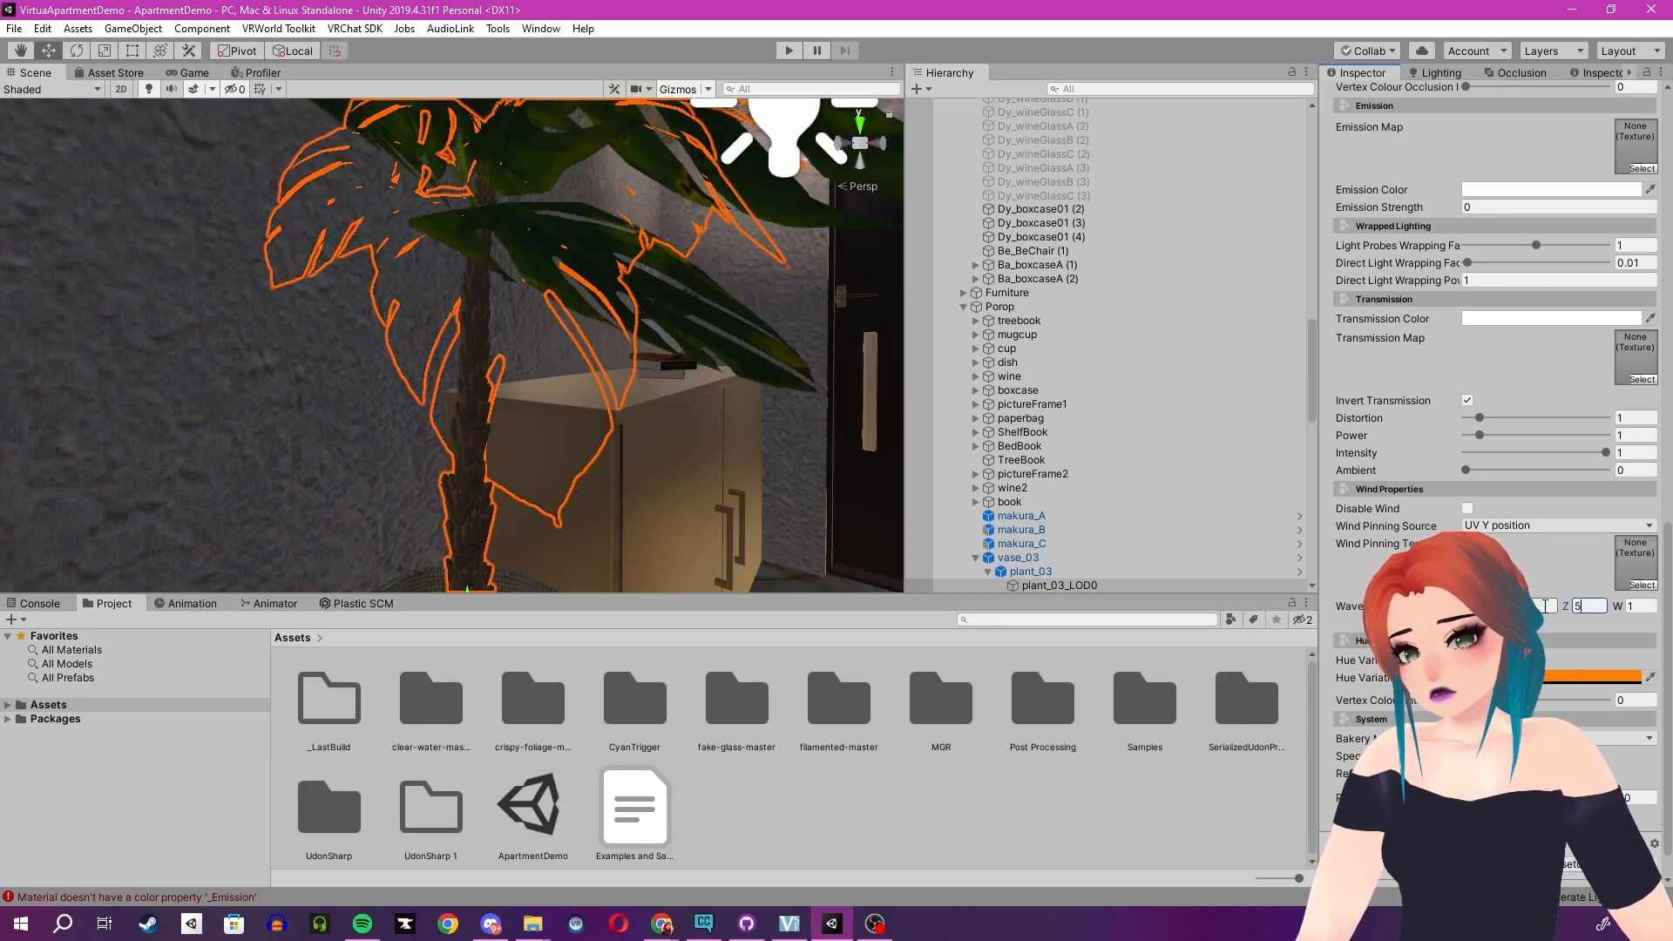
key(Tab)
key(shift+Tab)
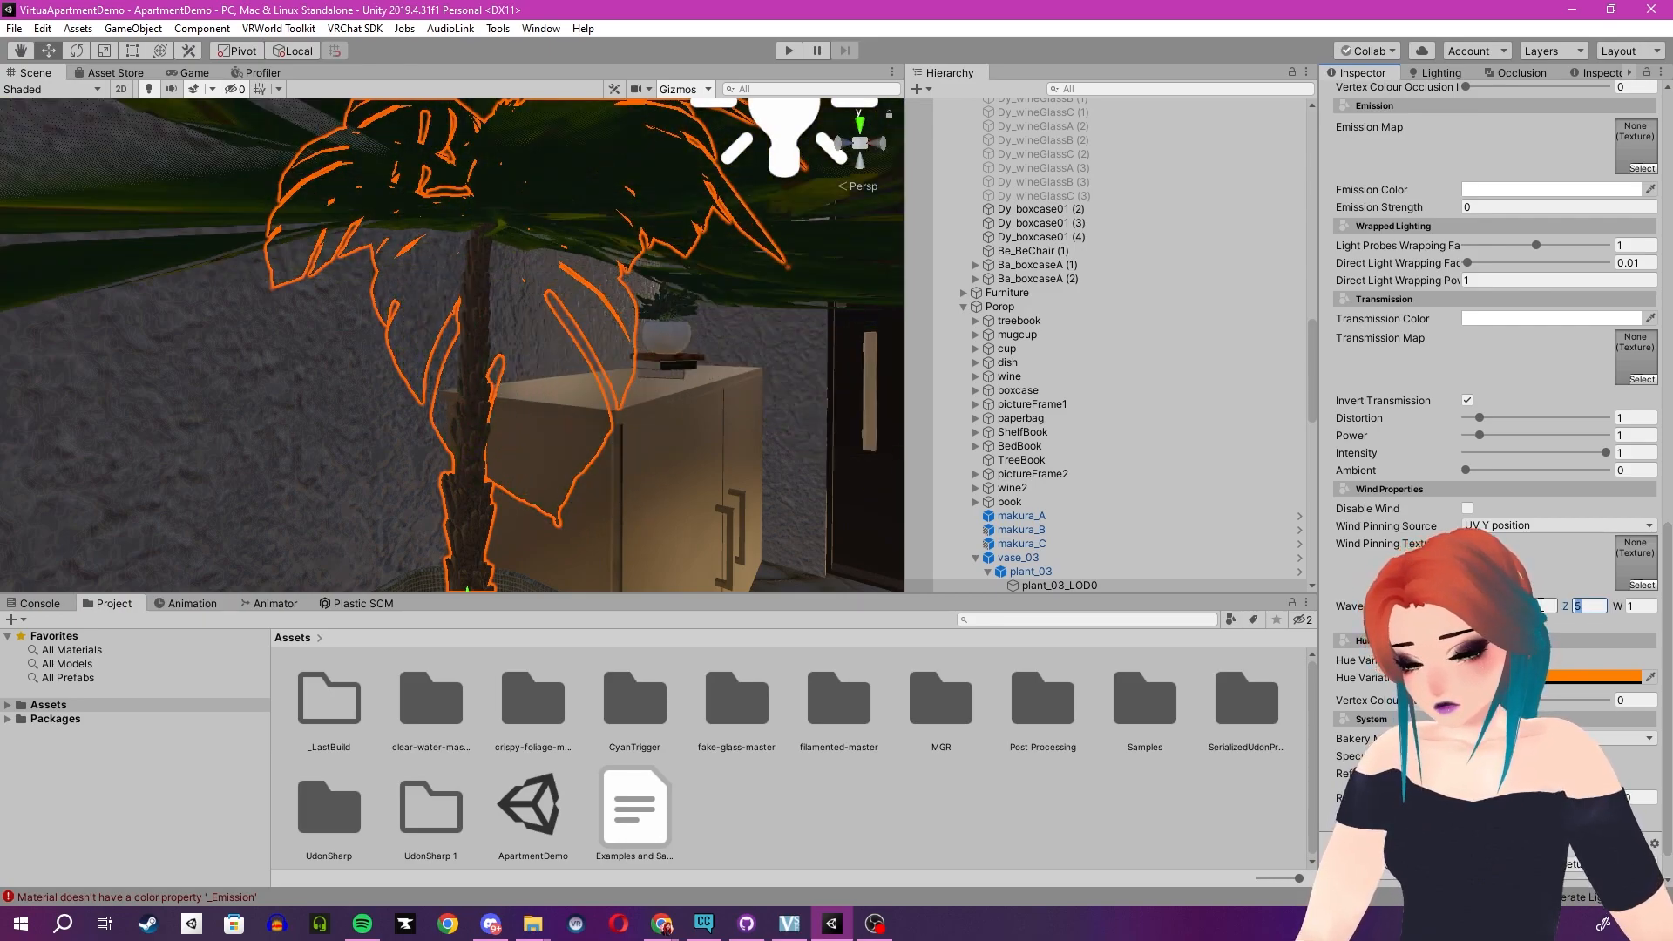
key(BackSpace)
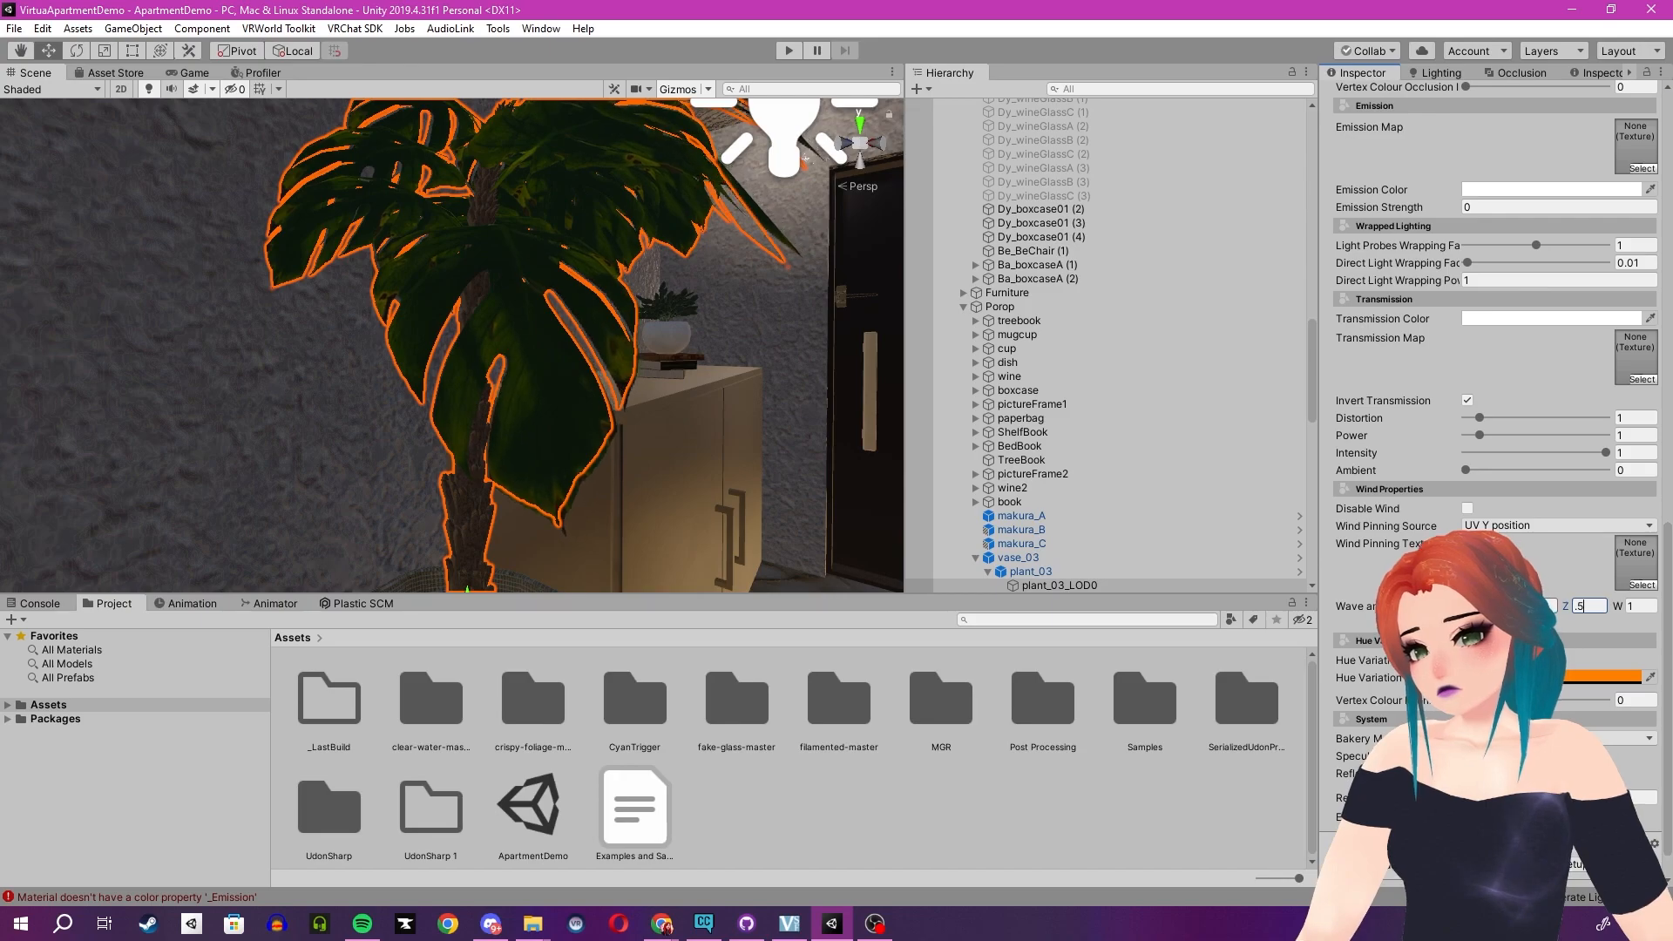
- Reselect the plant leaves and locate the M_leaf_03 albedo map texture in the project's Tex folder
right_drag(486, 324, 609, 357)
click(309, 294)
right_drag(224, 310, 84, 306)
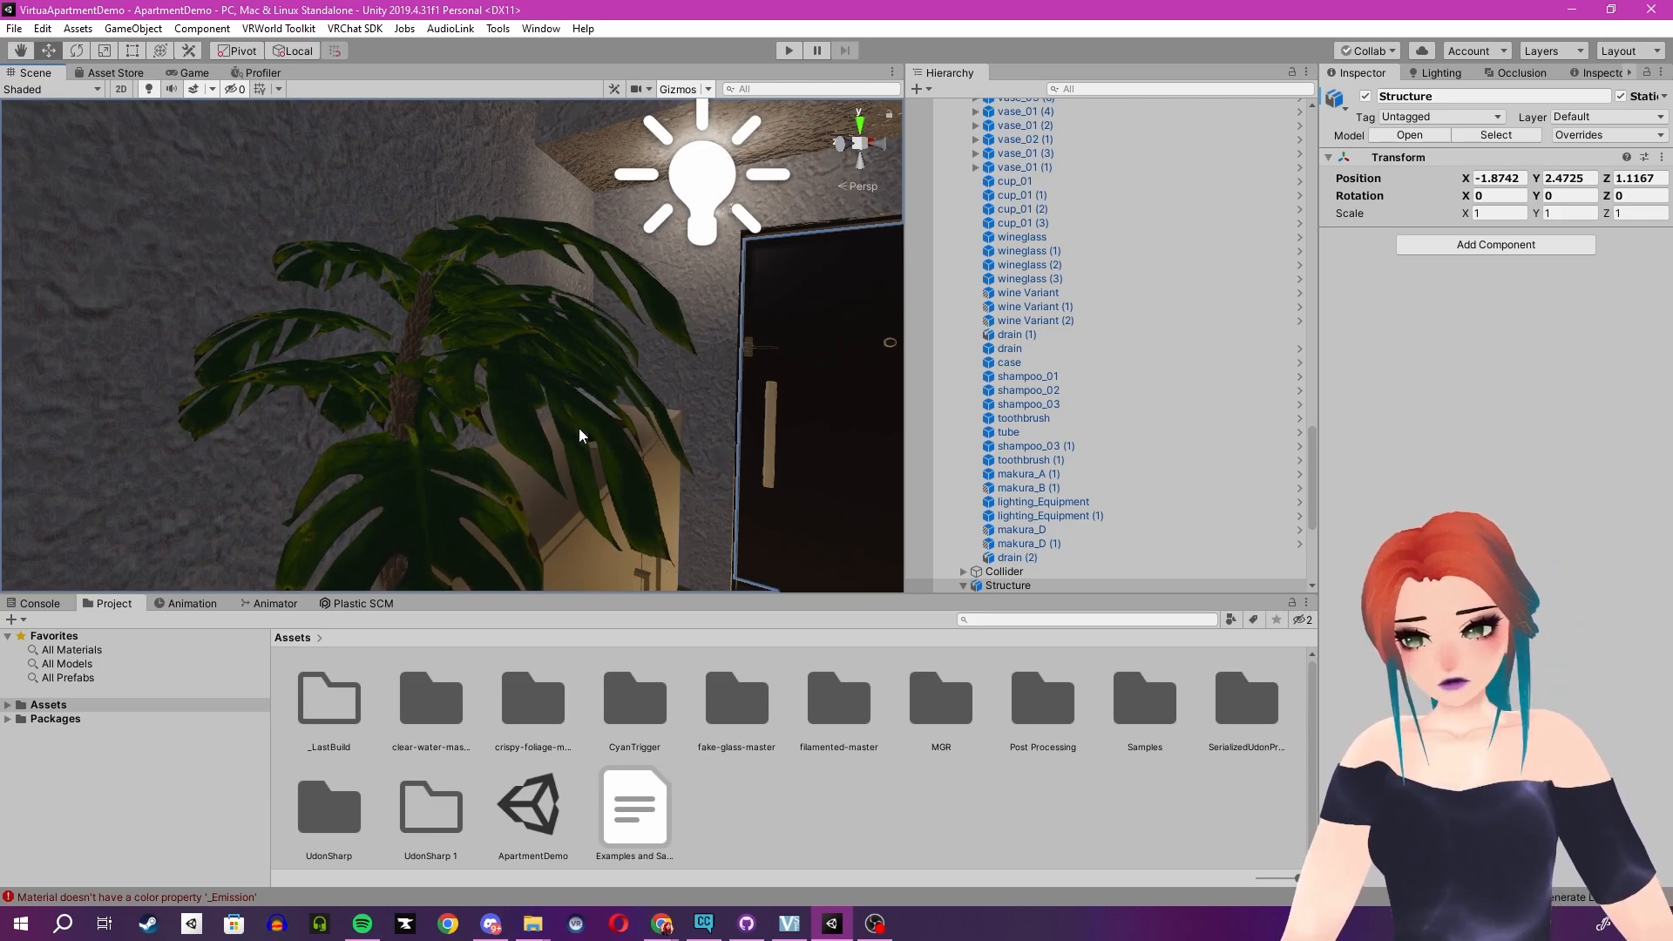
click(579, 427)
click(579, 427)
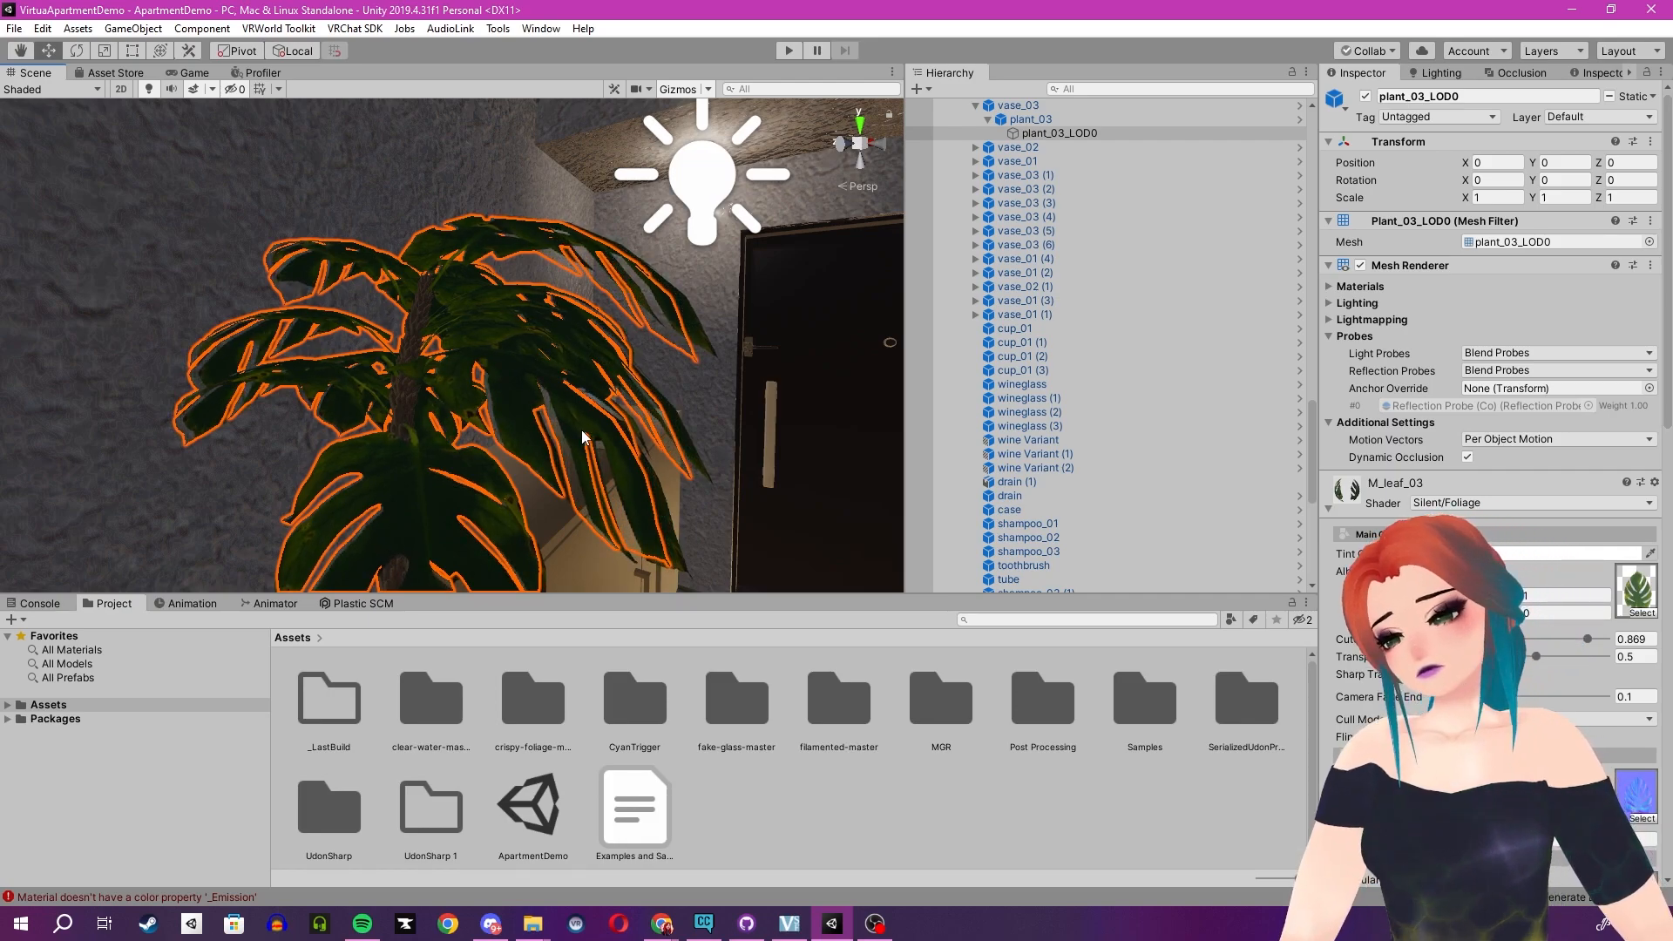
scroll(1411, 610, down, 15)
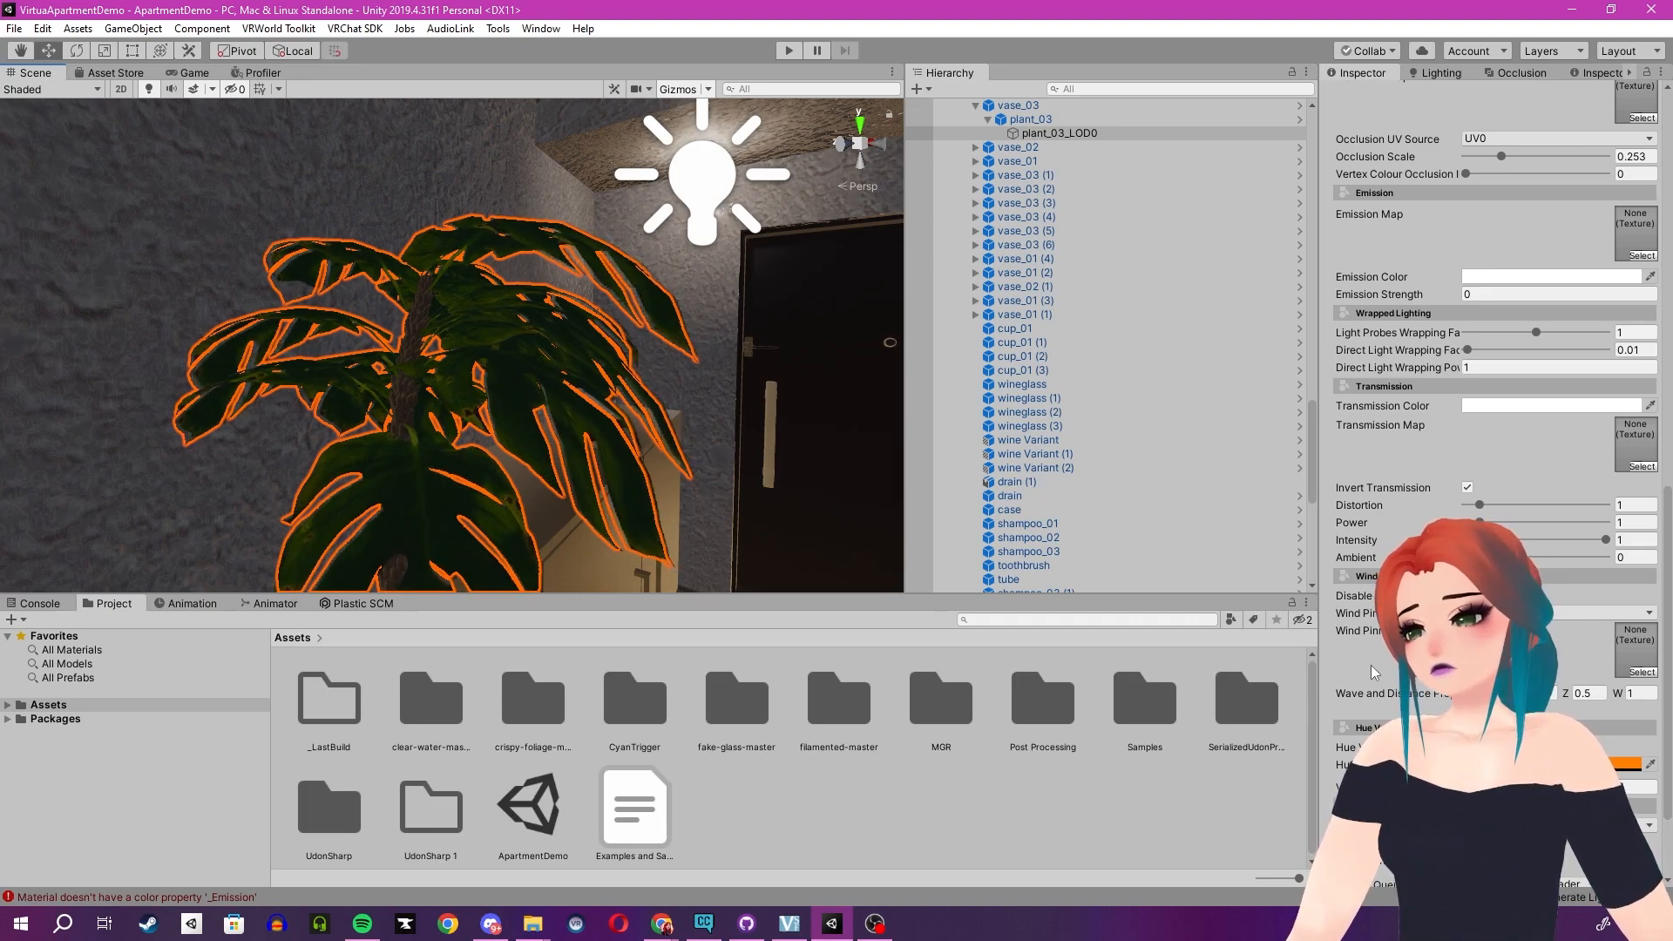
scroll(1371, 666, up, 3)
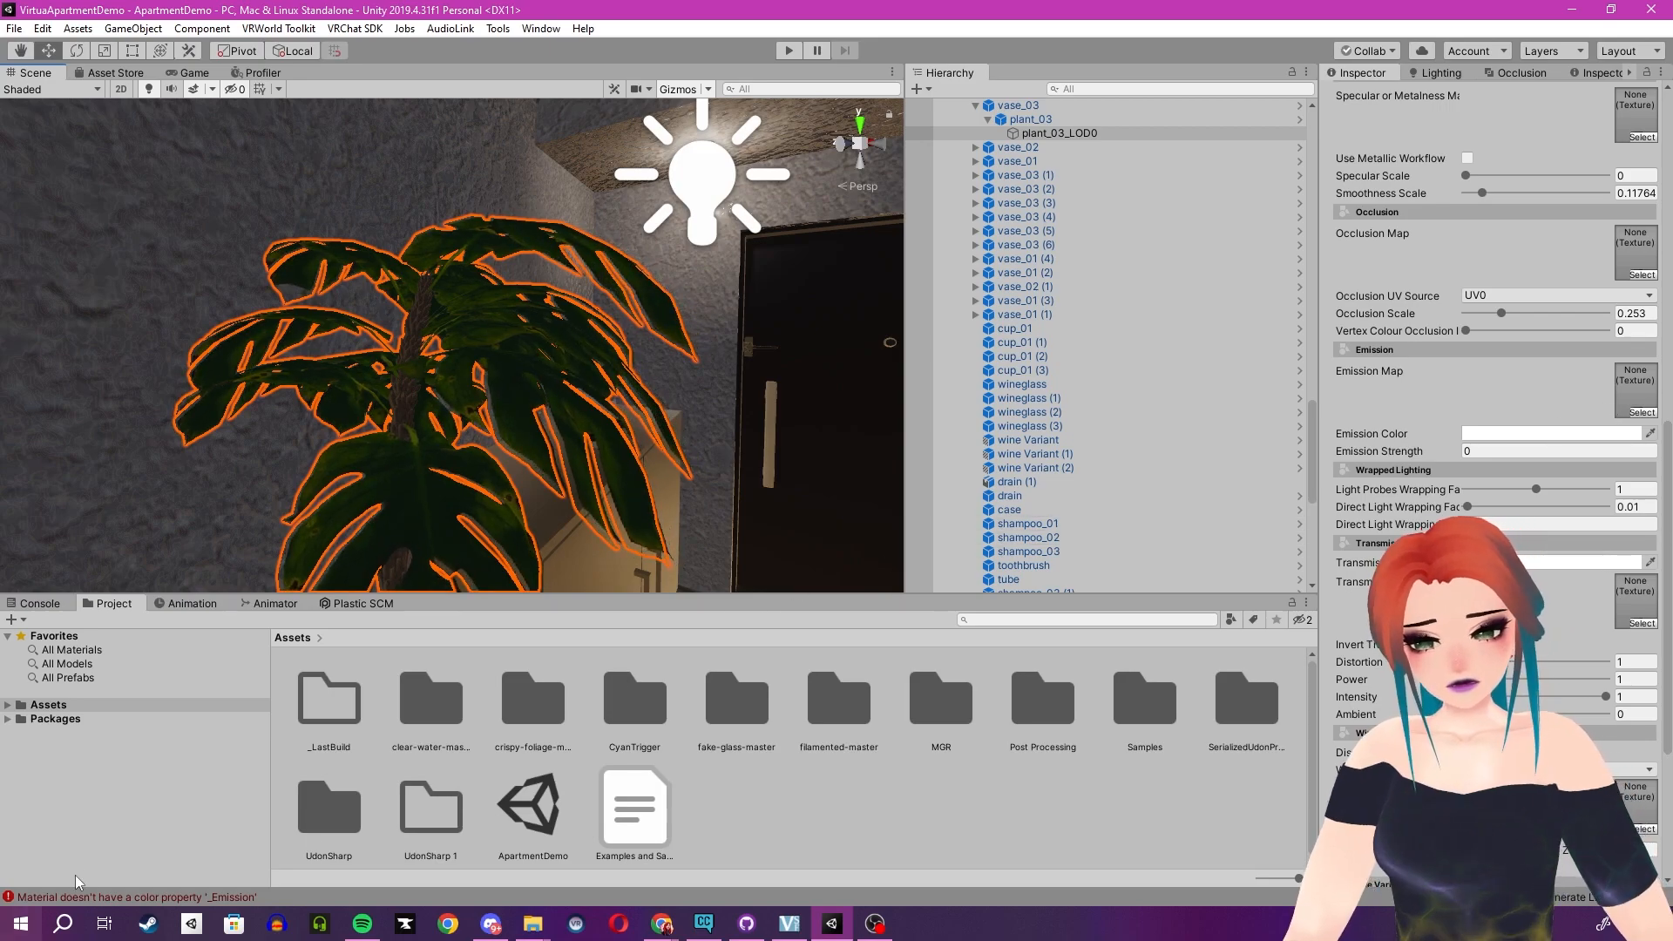
scroll(1446, 409, up, 6)
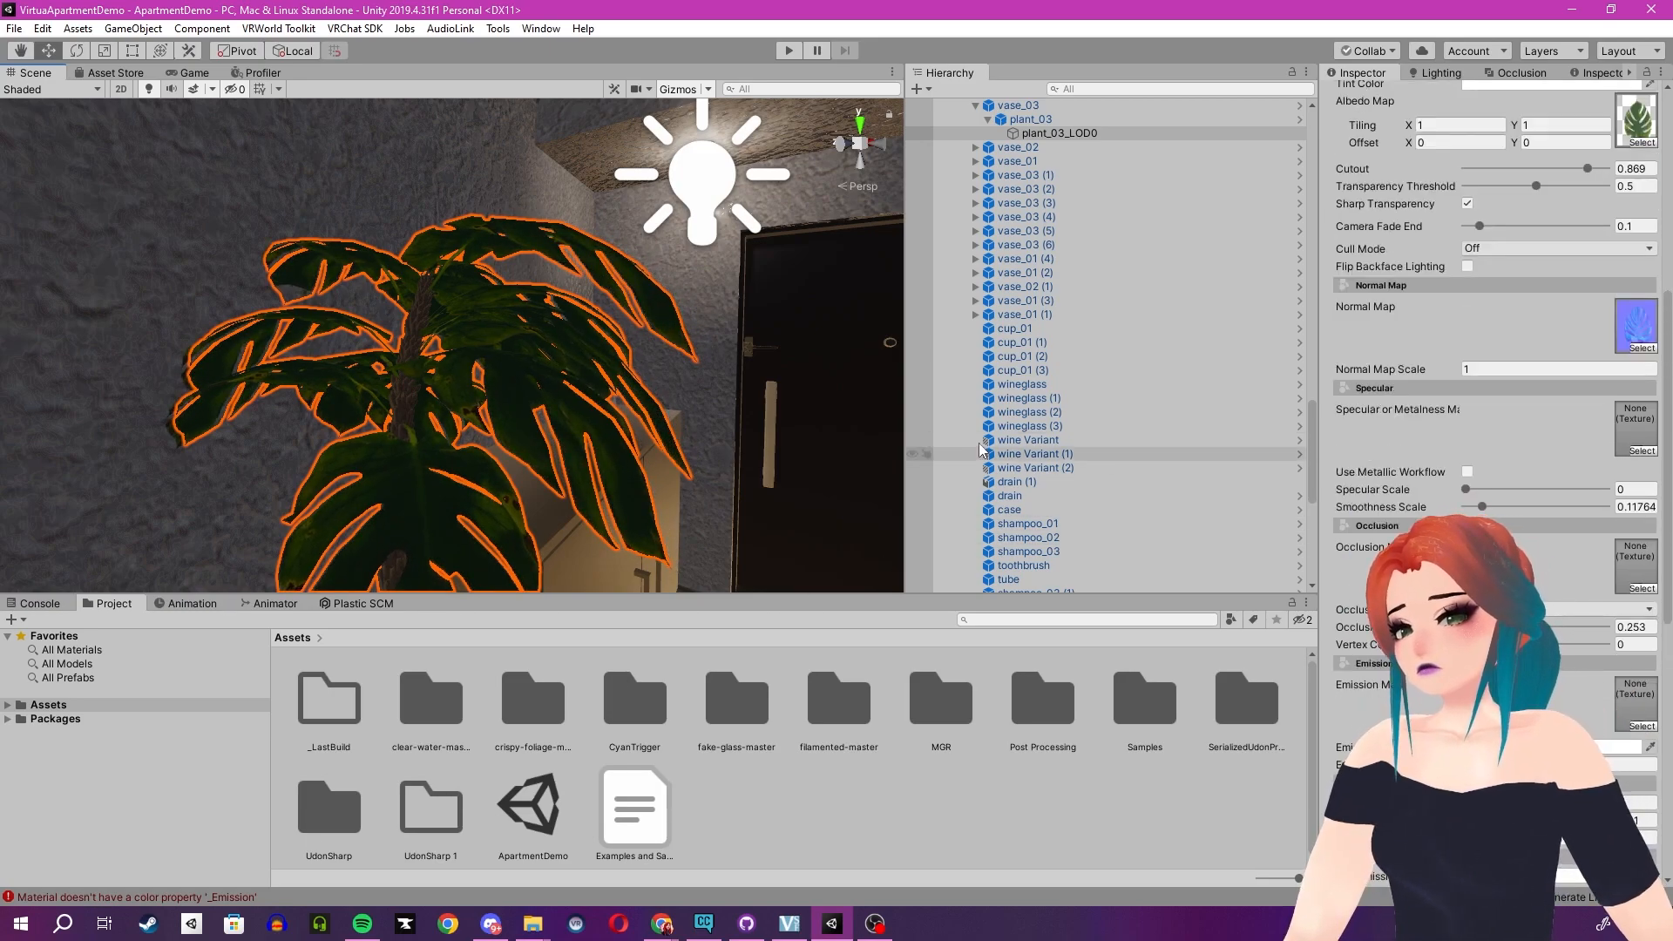
scroll(1471, 221, up, 3)
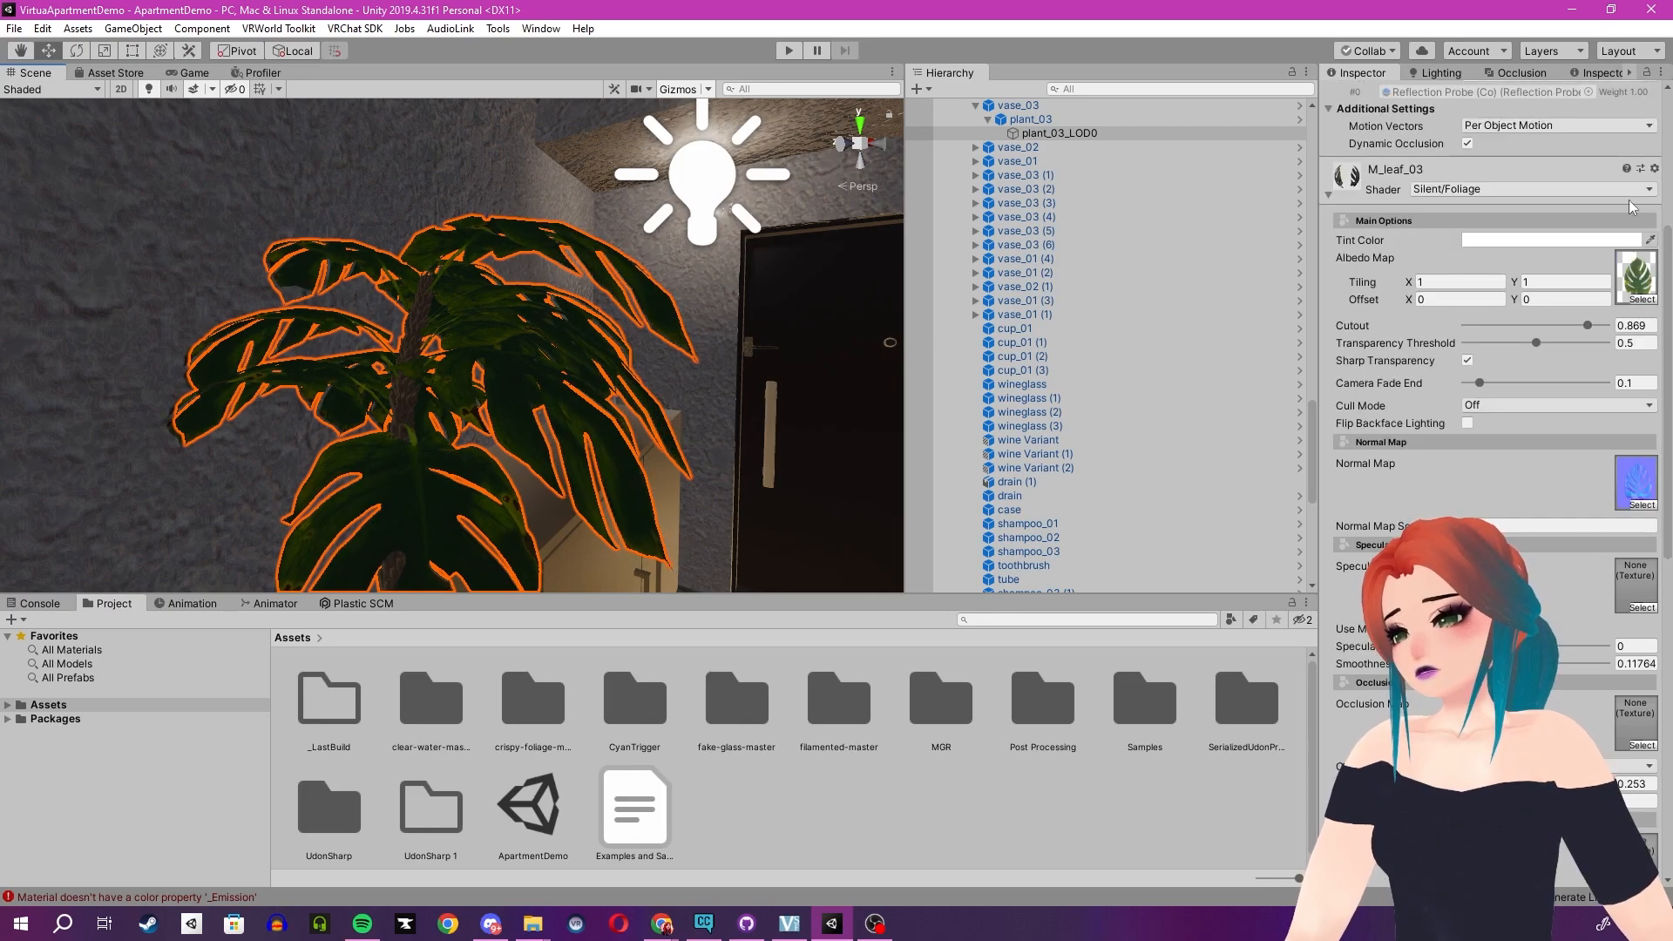
click(1651, 286)
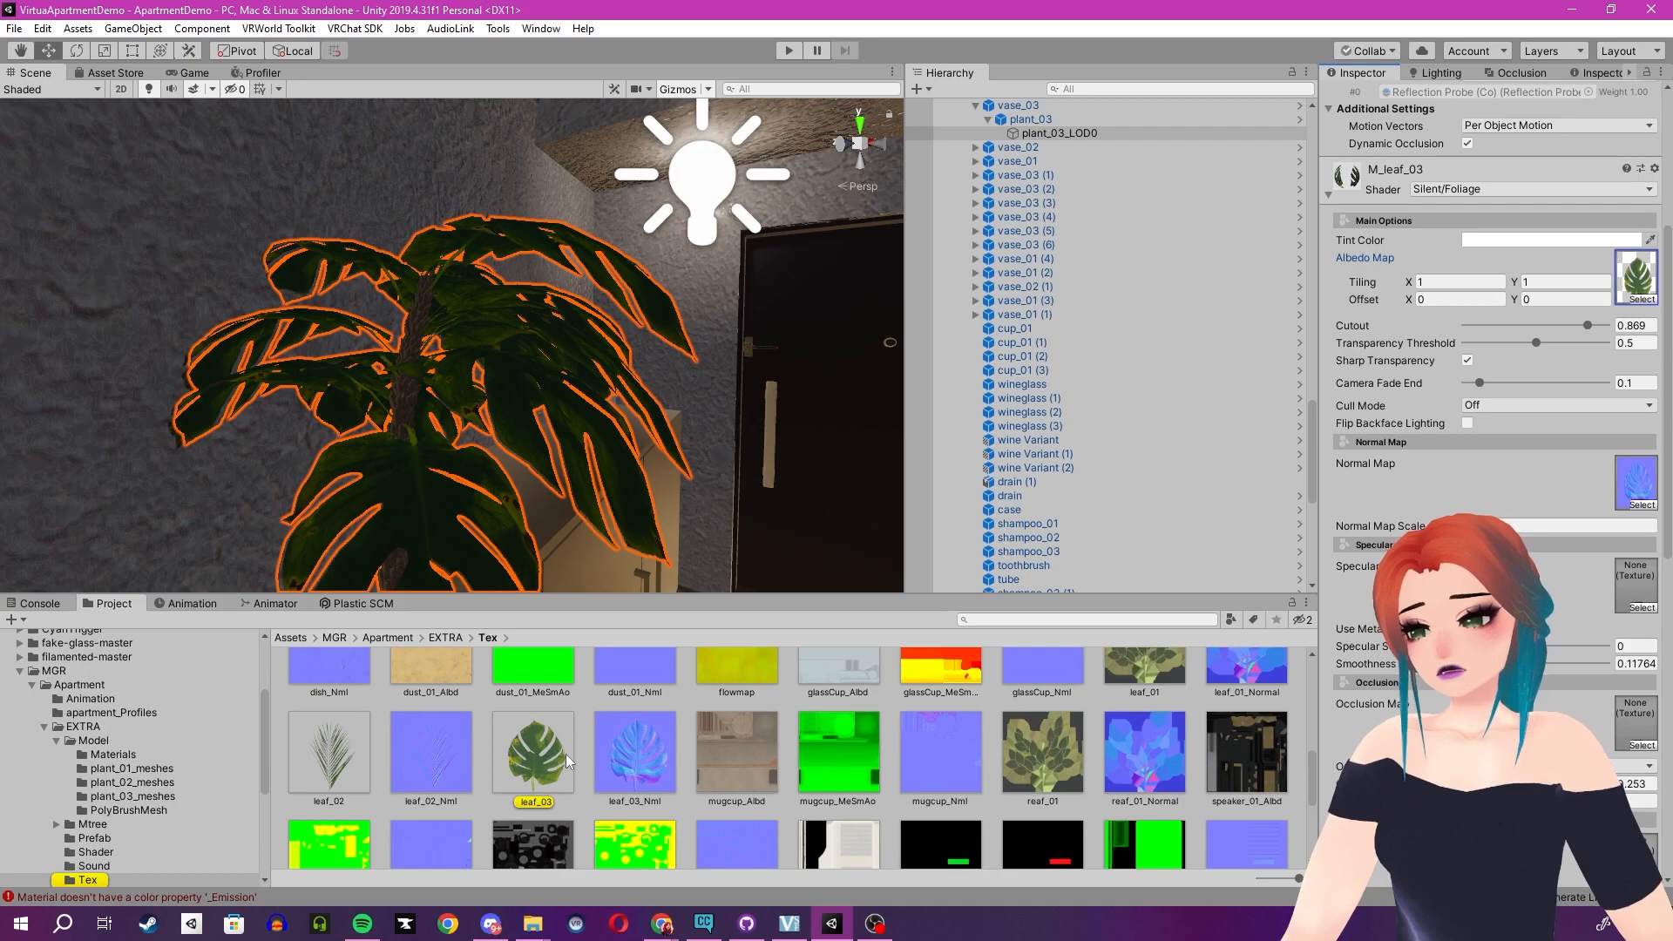
- Open the leaf_03 albedo texture from the Tex folder in Photoshop
click(65, 924)
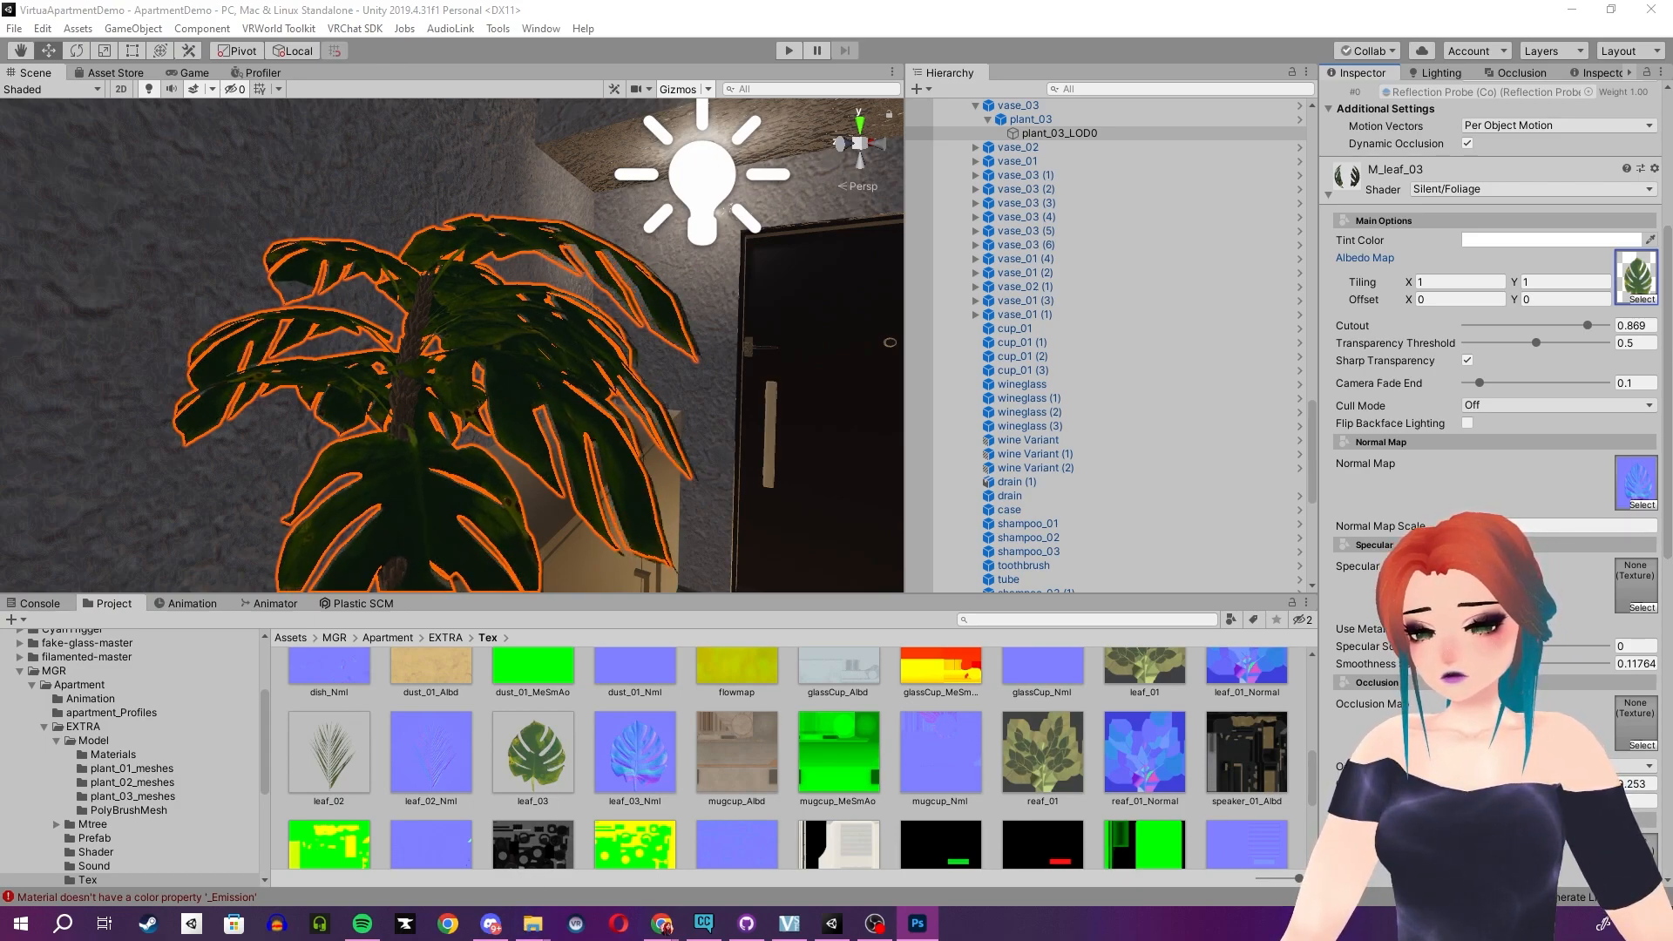
double_click(843, 857)
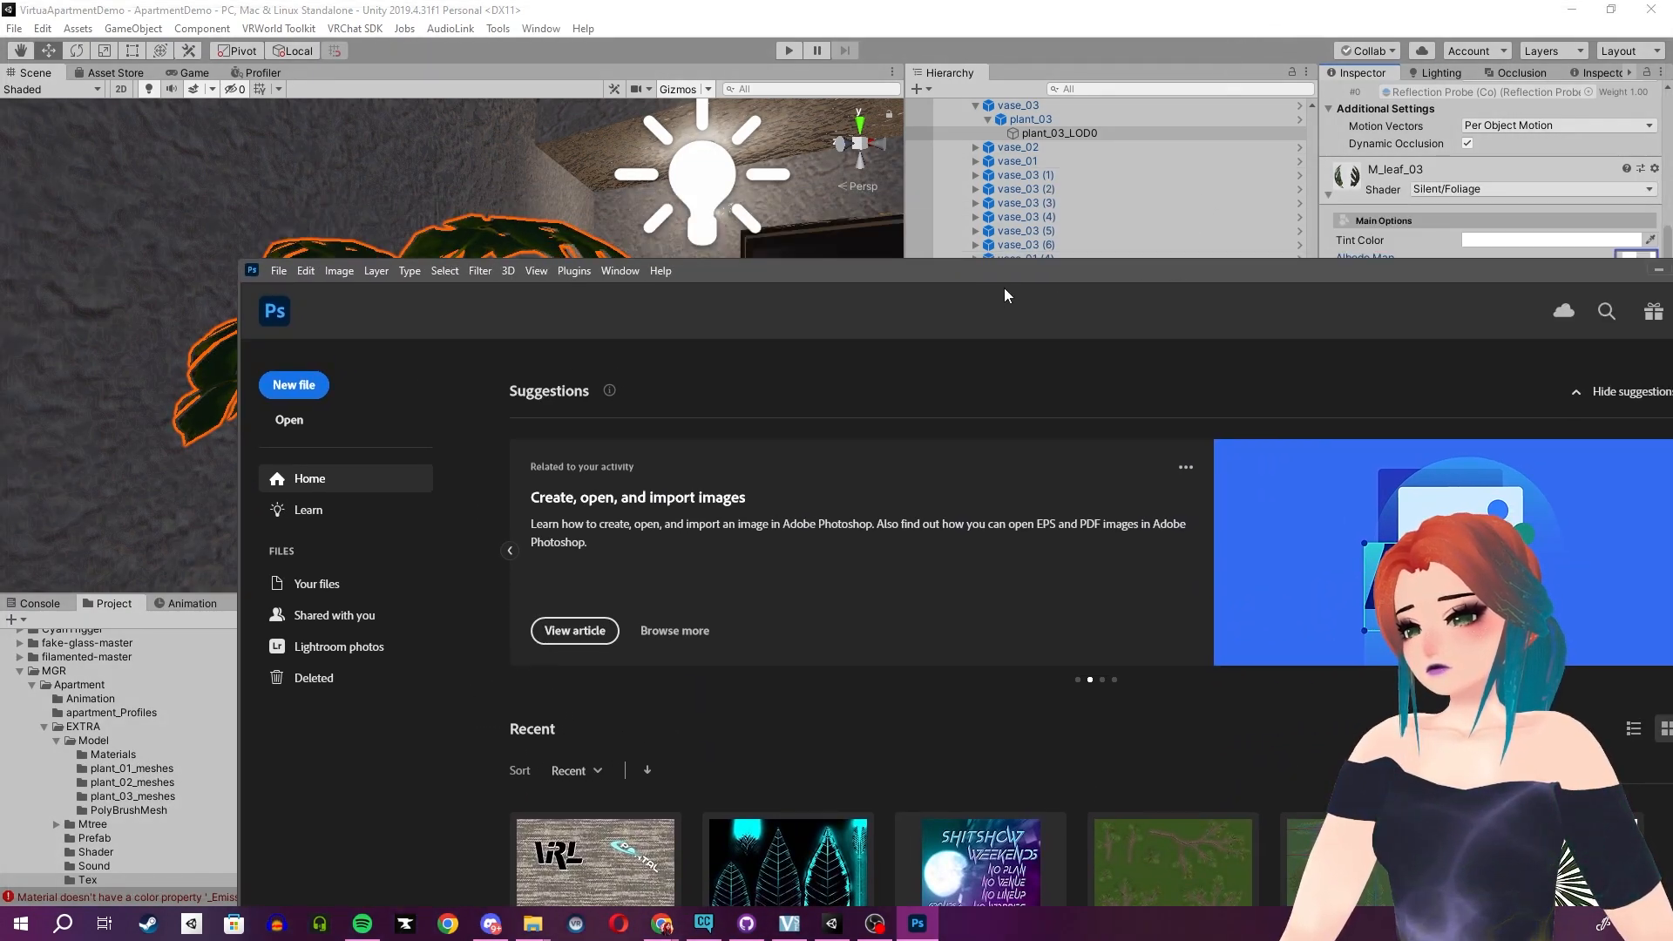
drag(992, 277, 601, 940)
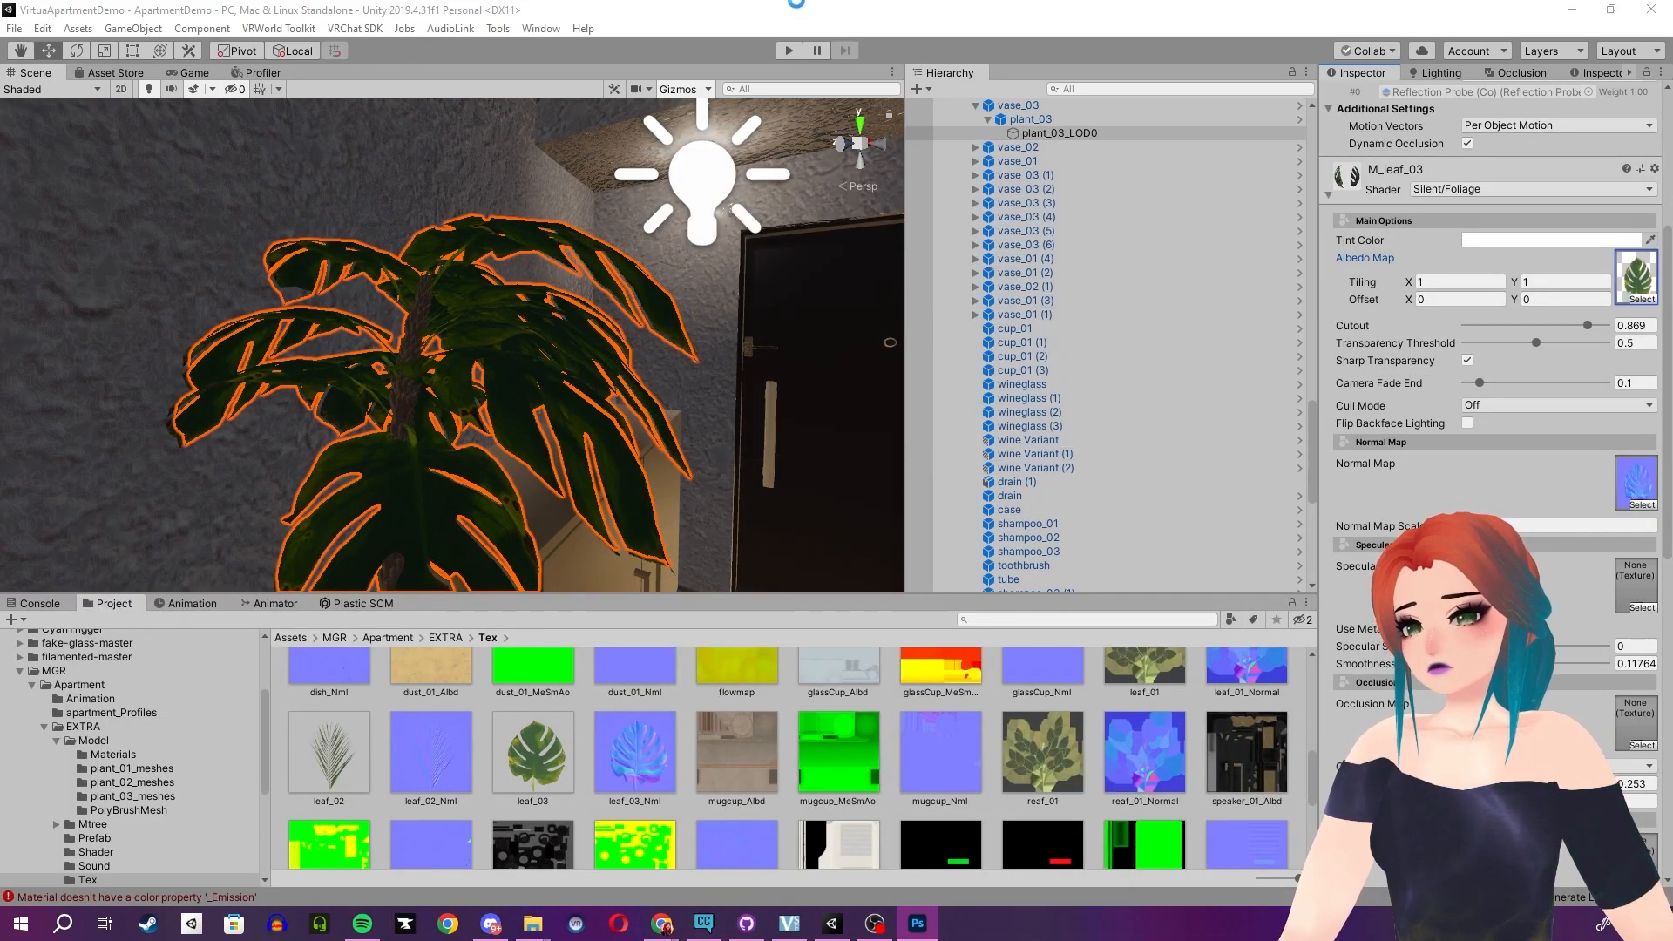
click(794, 6)
drag(535, 739, 917, 924)
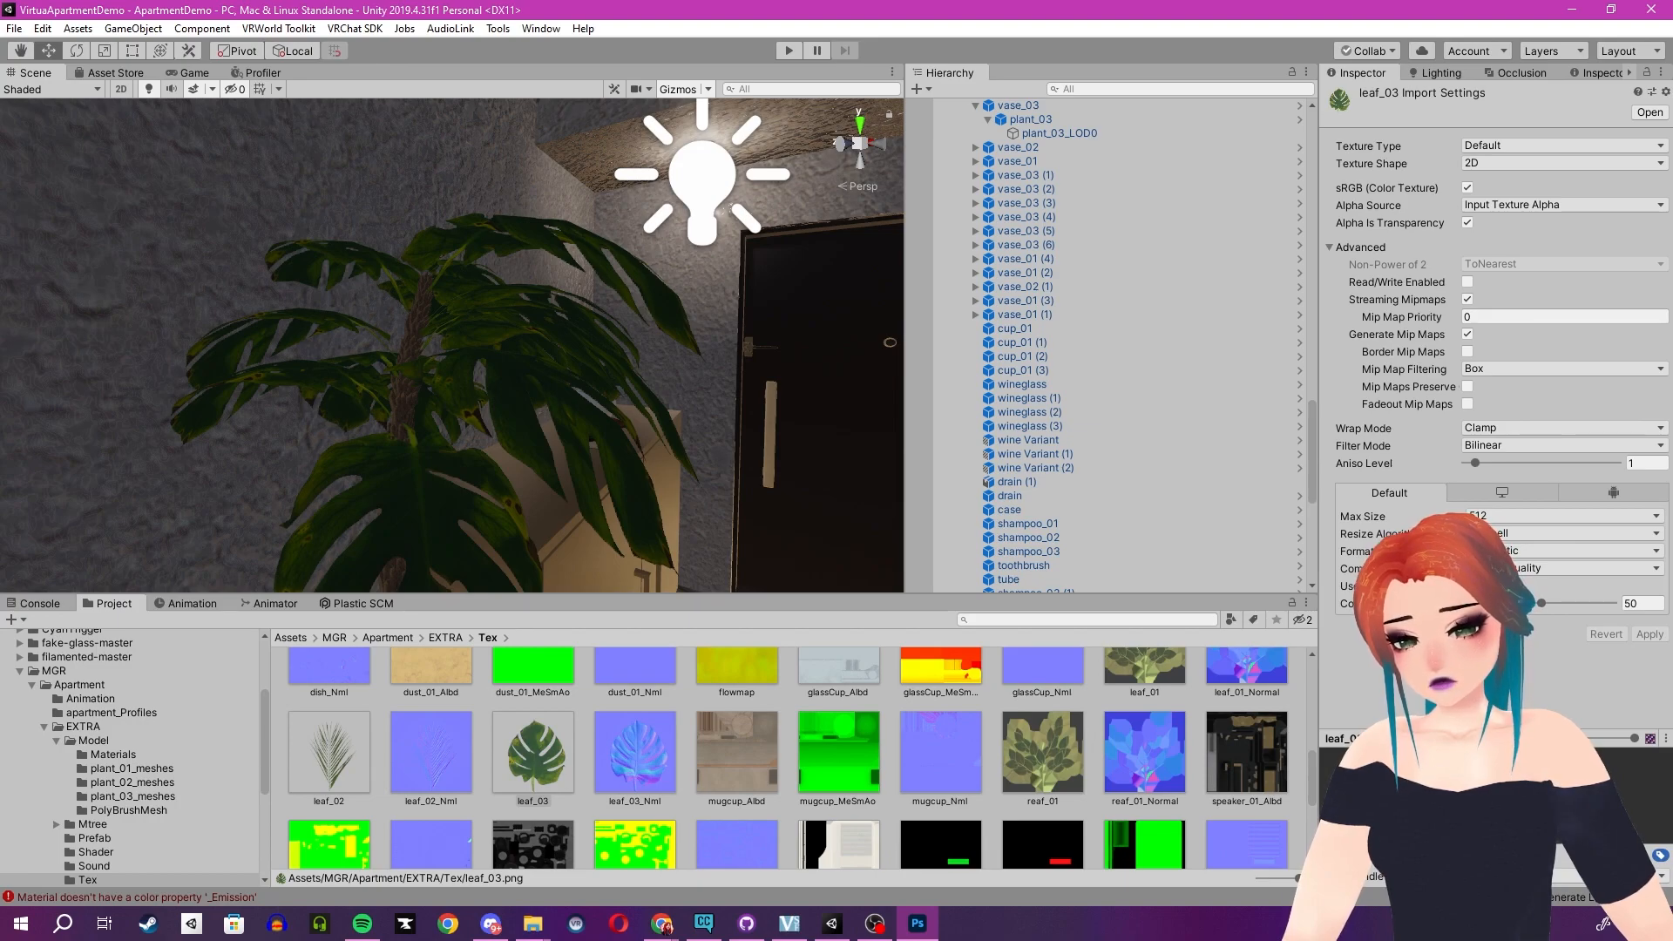
drag(714, 931, 908, 5)
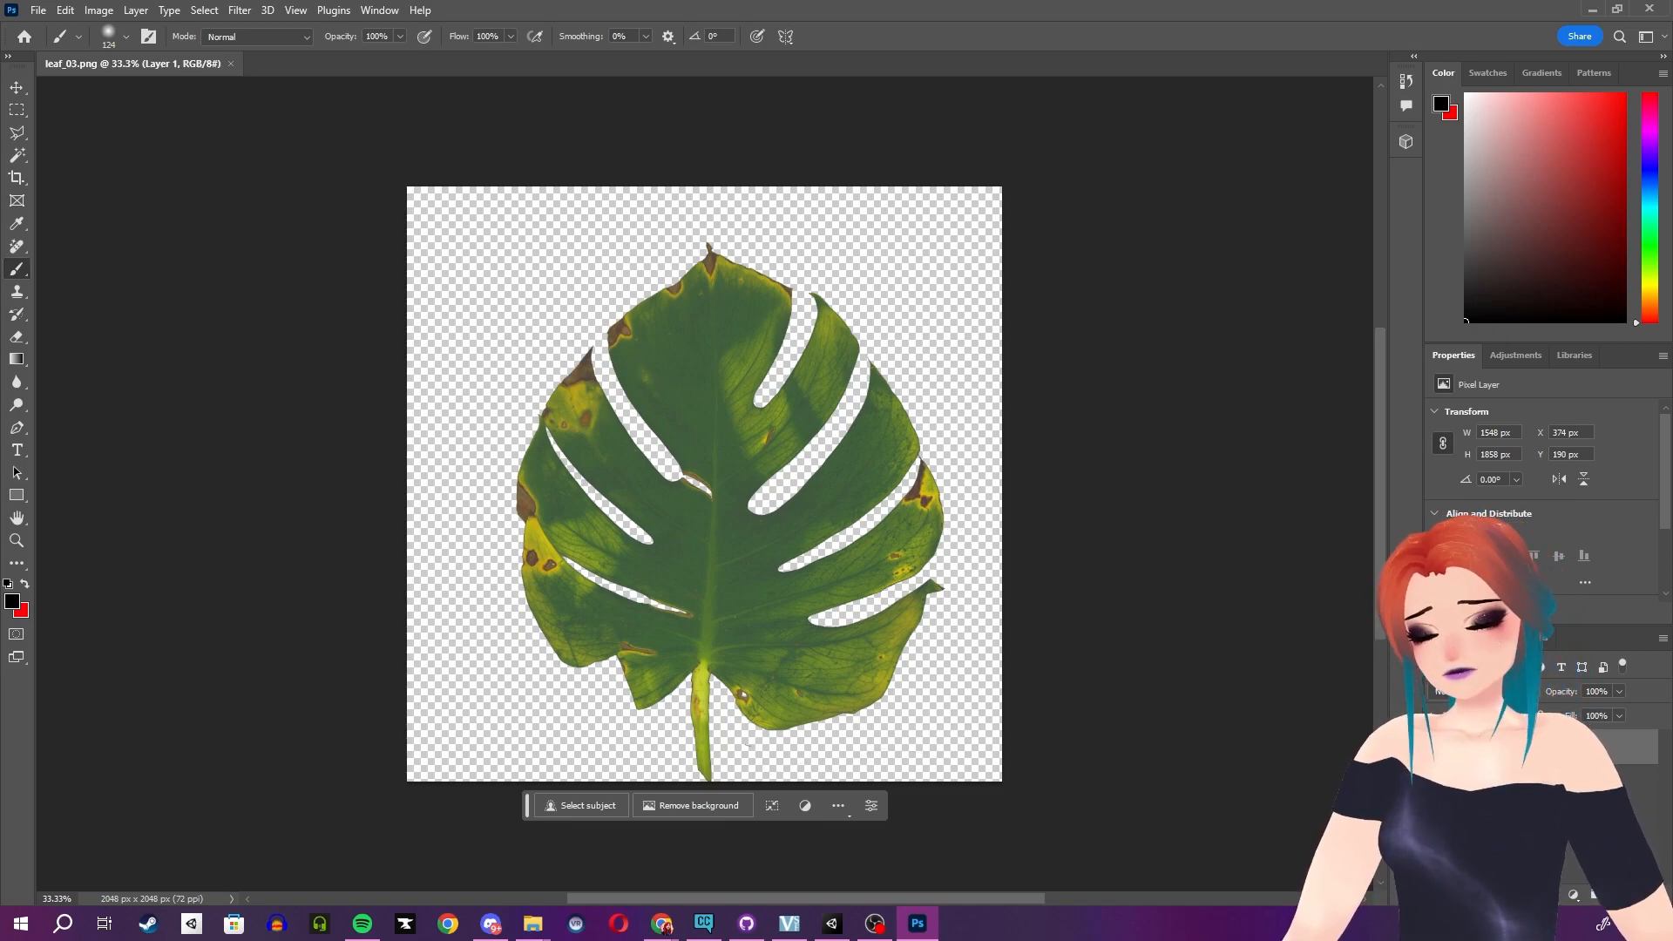
- Add a new layer and fill the canvas with black using the Paint Bucket tool
click(1614, 895)
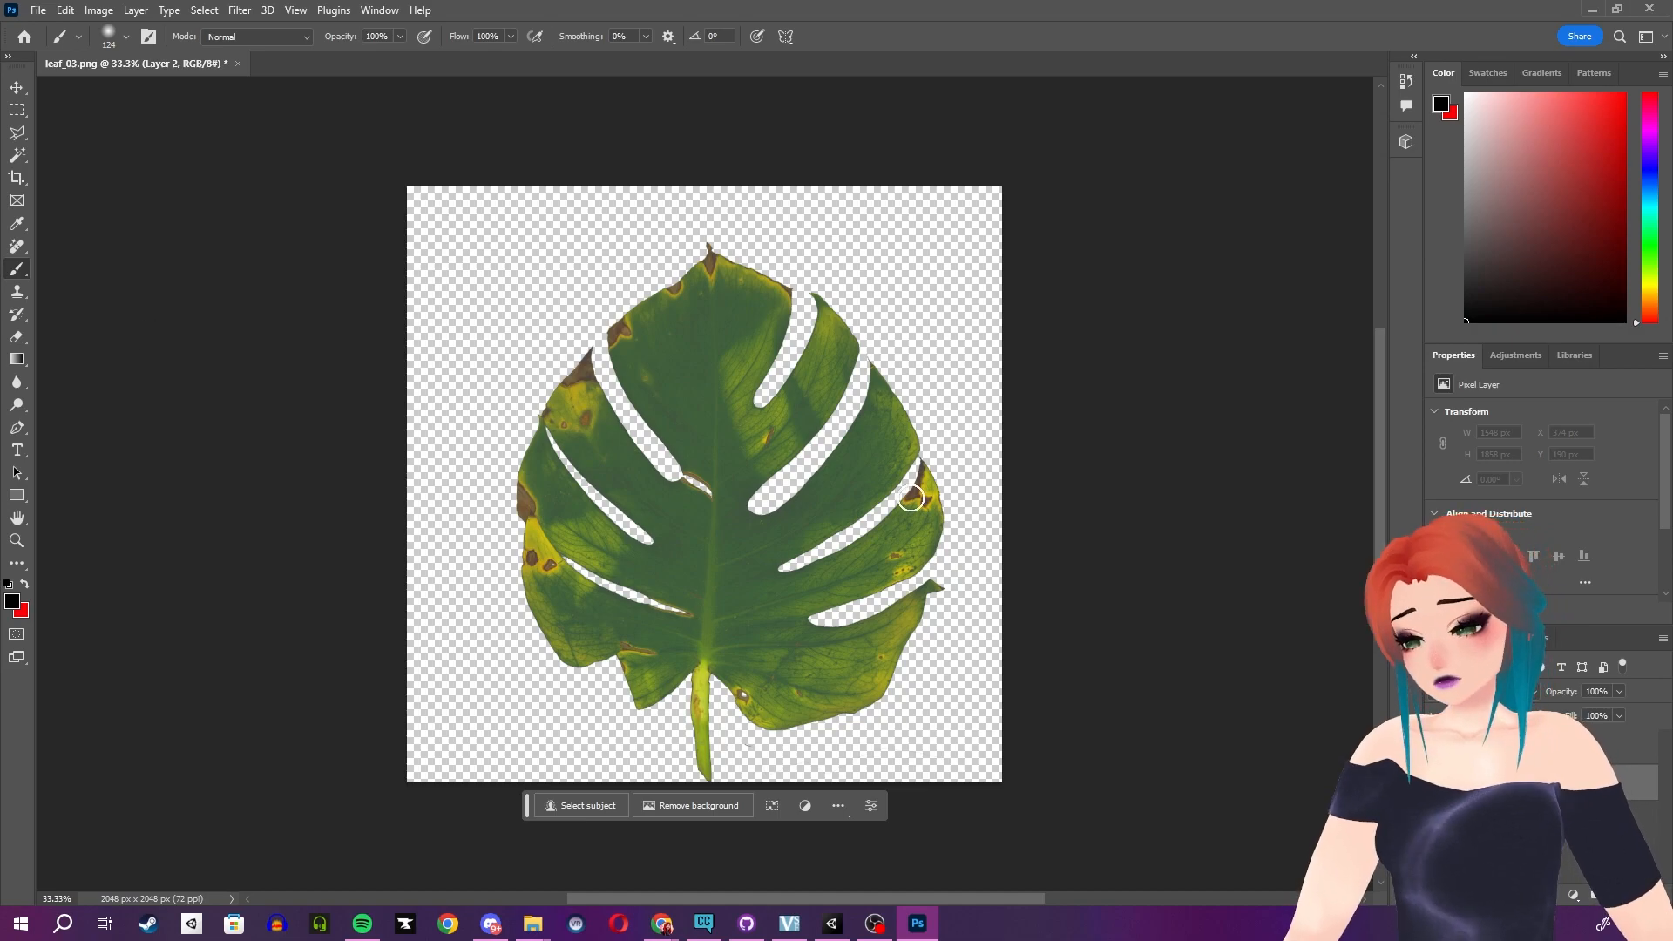
click(16, 358)
right_click(15, 358)
click(69, 376)
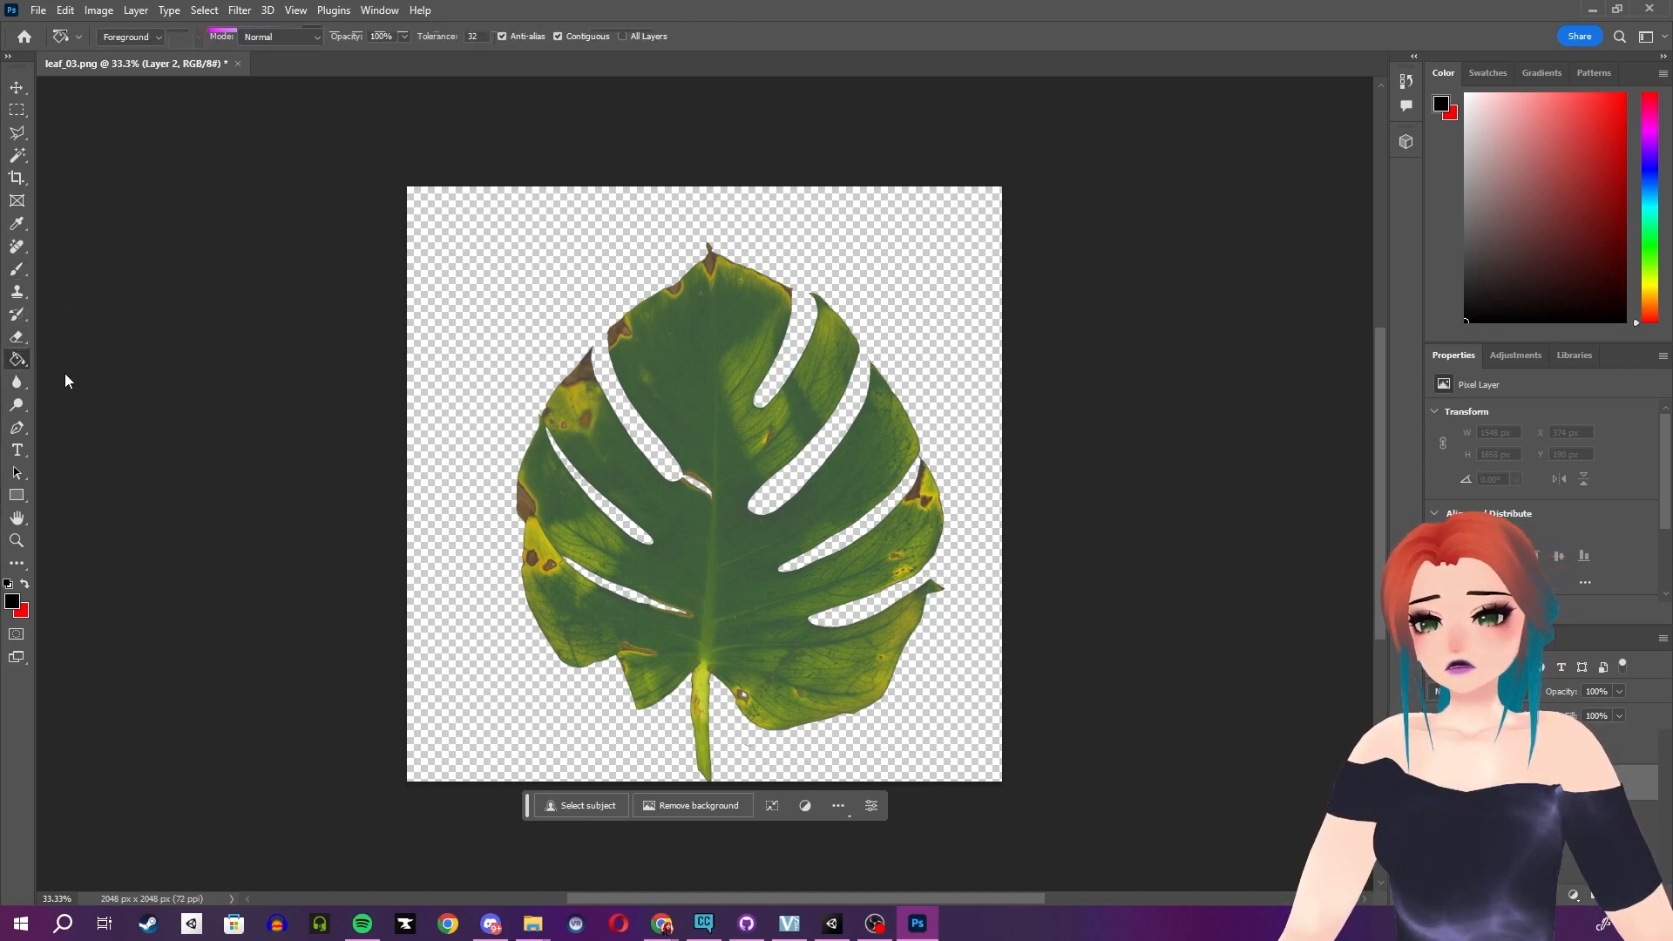
click(494, 310)
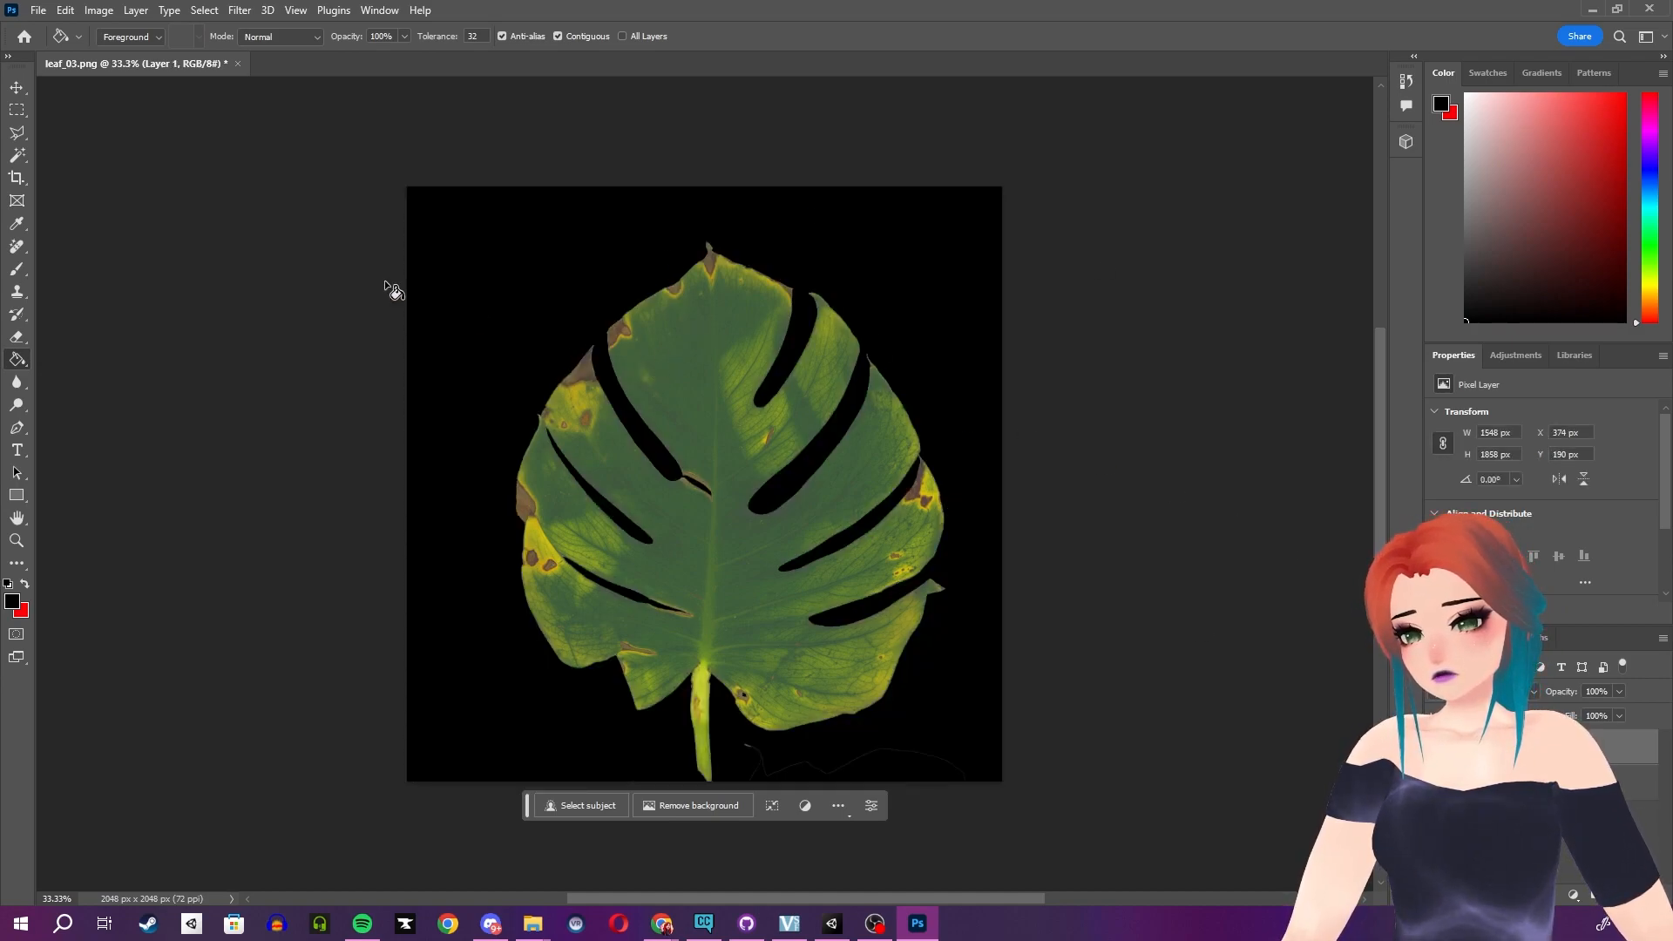
click(17, 89)
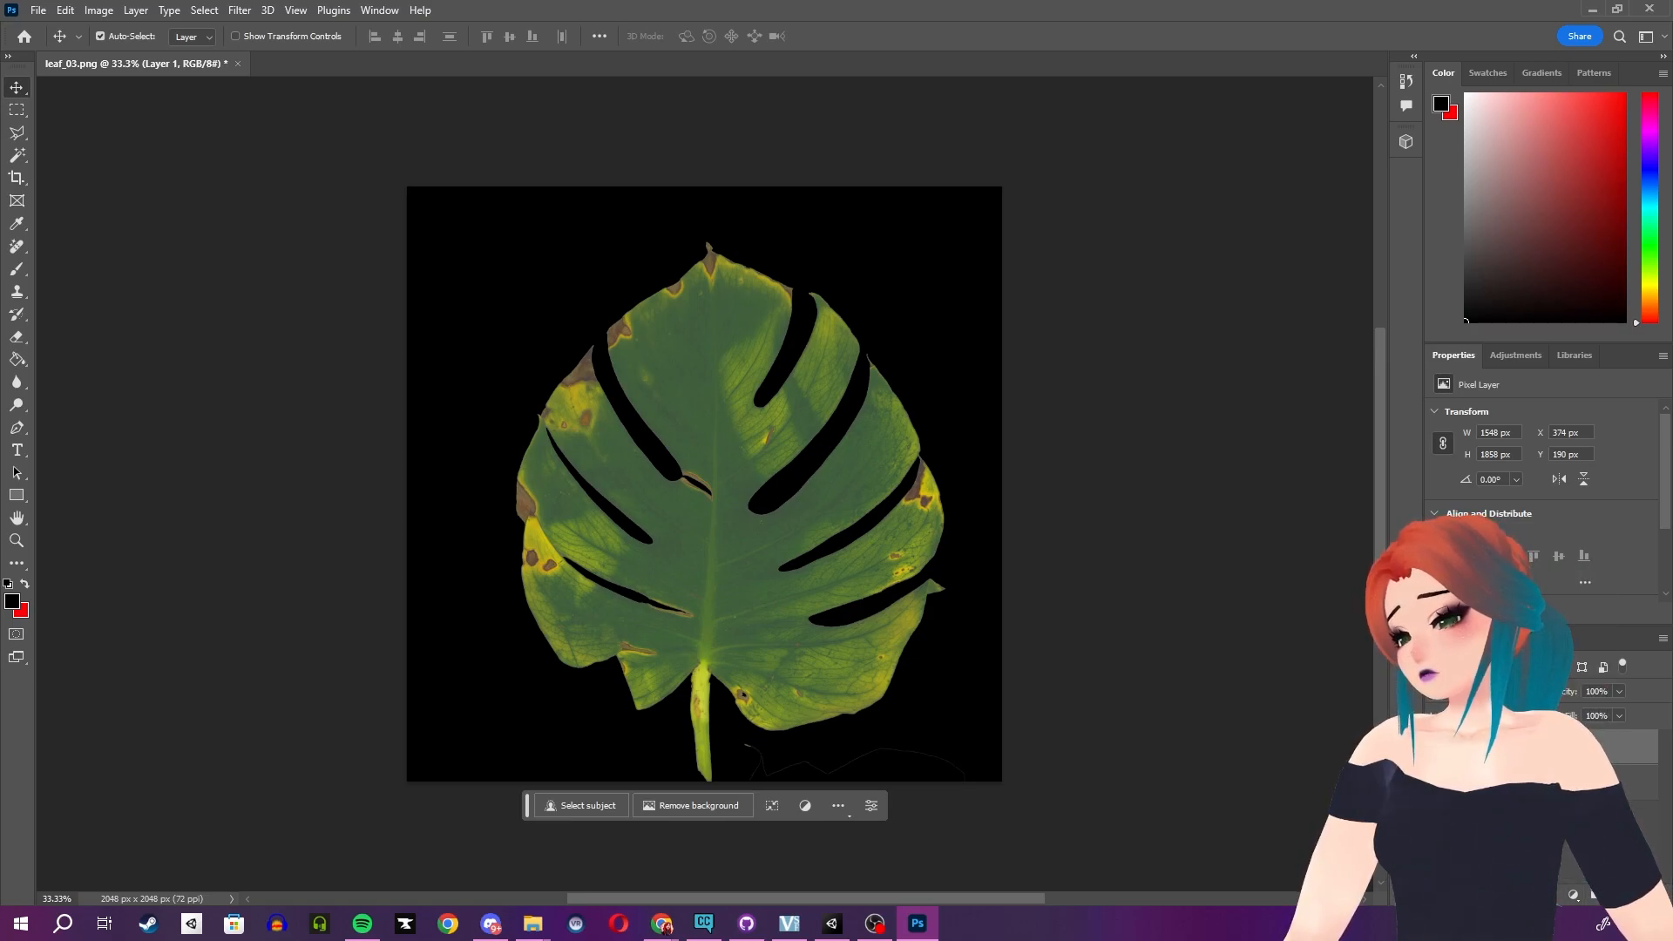
- Add an Exposure adjustment layer and make it a clipping mask
click(1574, 894)
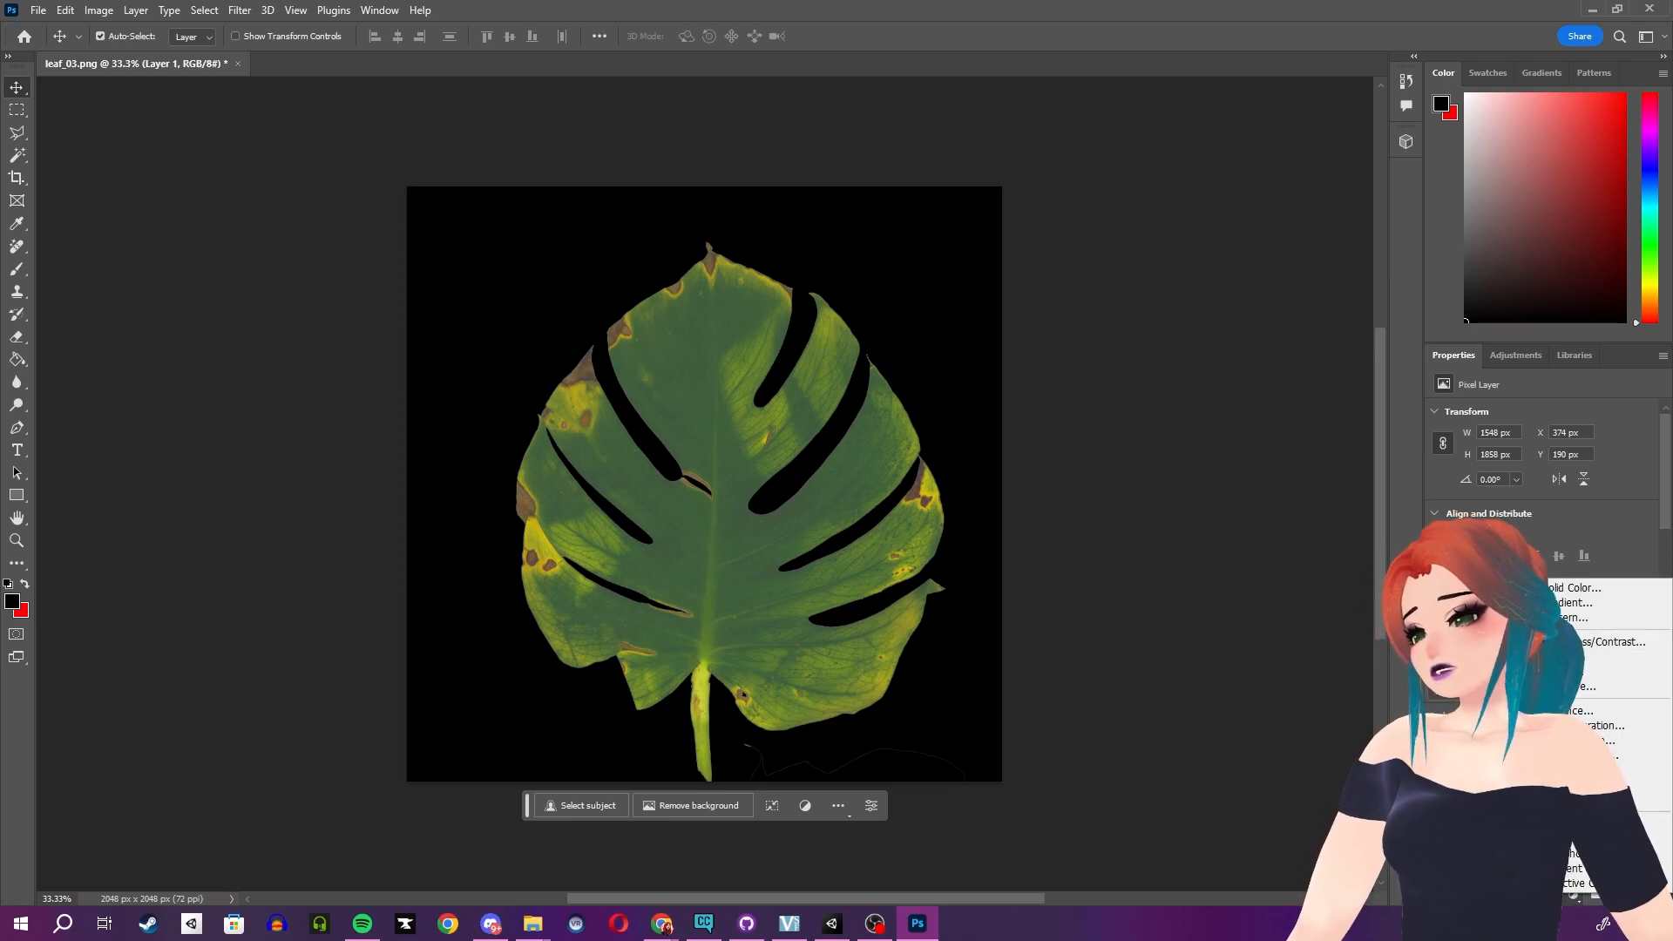
click(1573, 686)
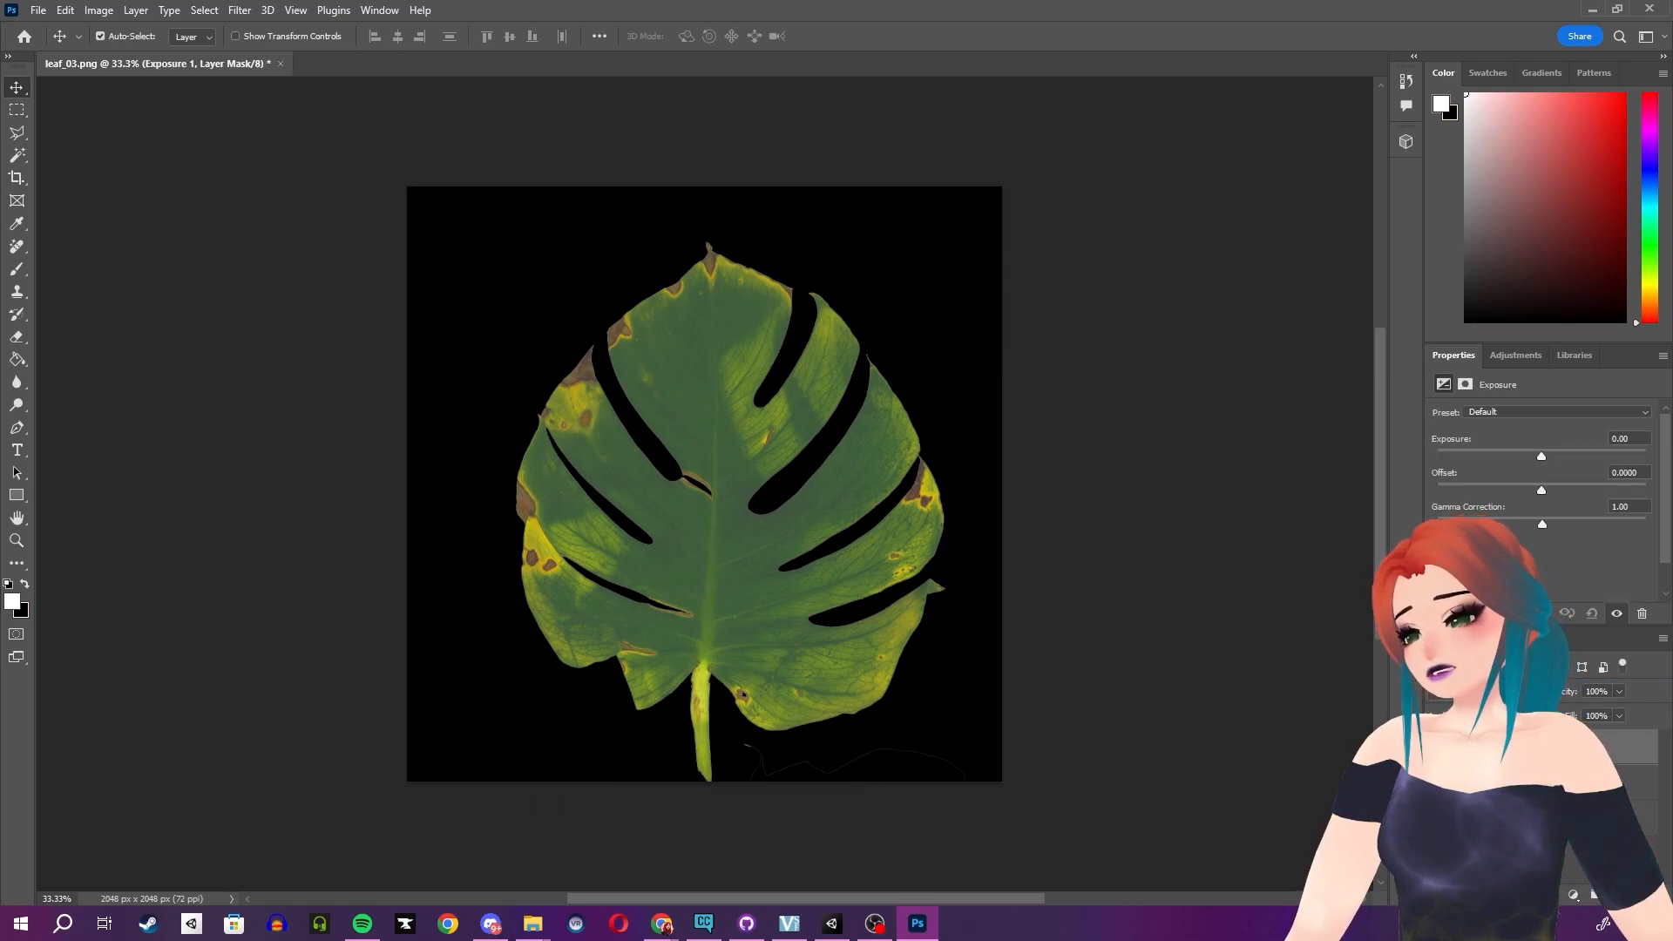
right_click(1586, 746)
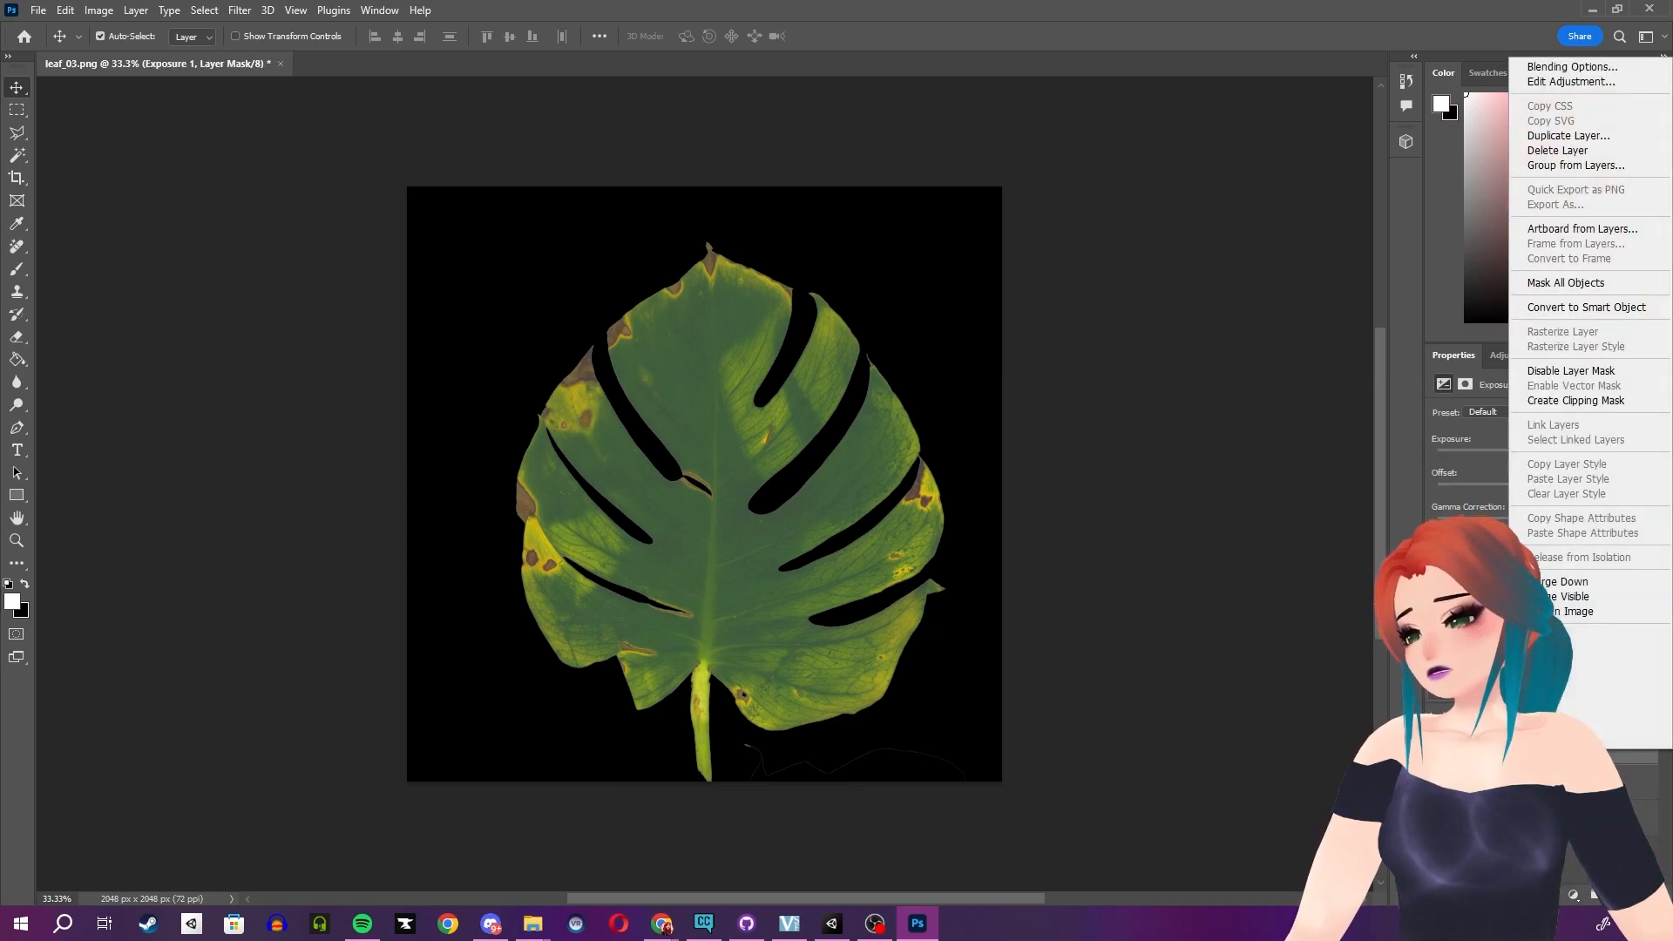
click(1566, 403)
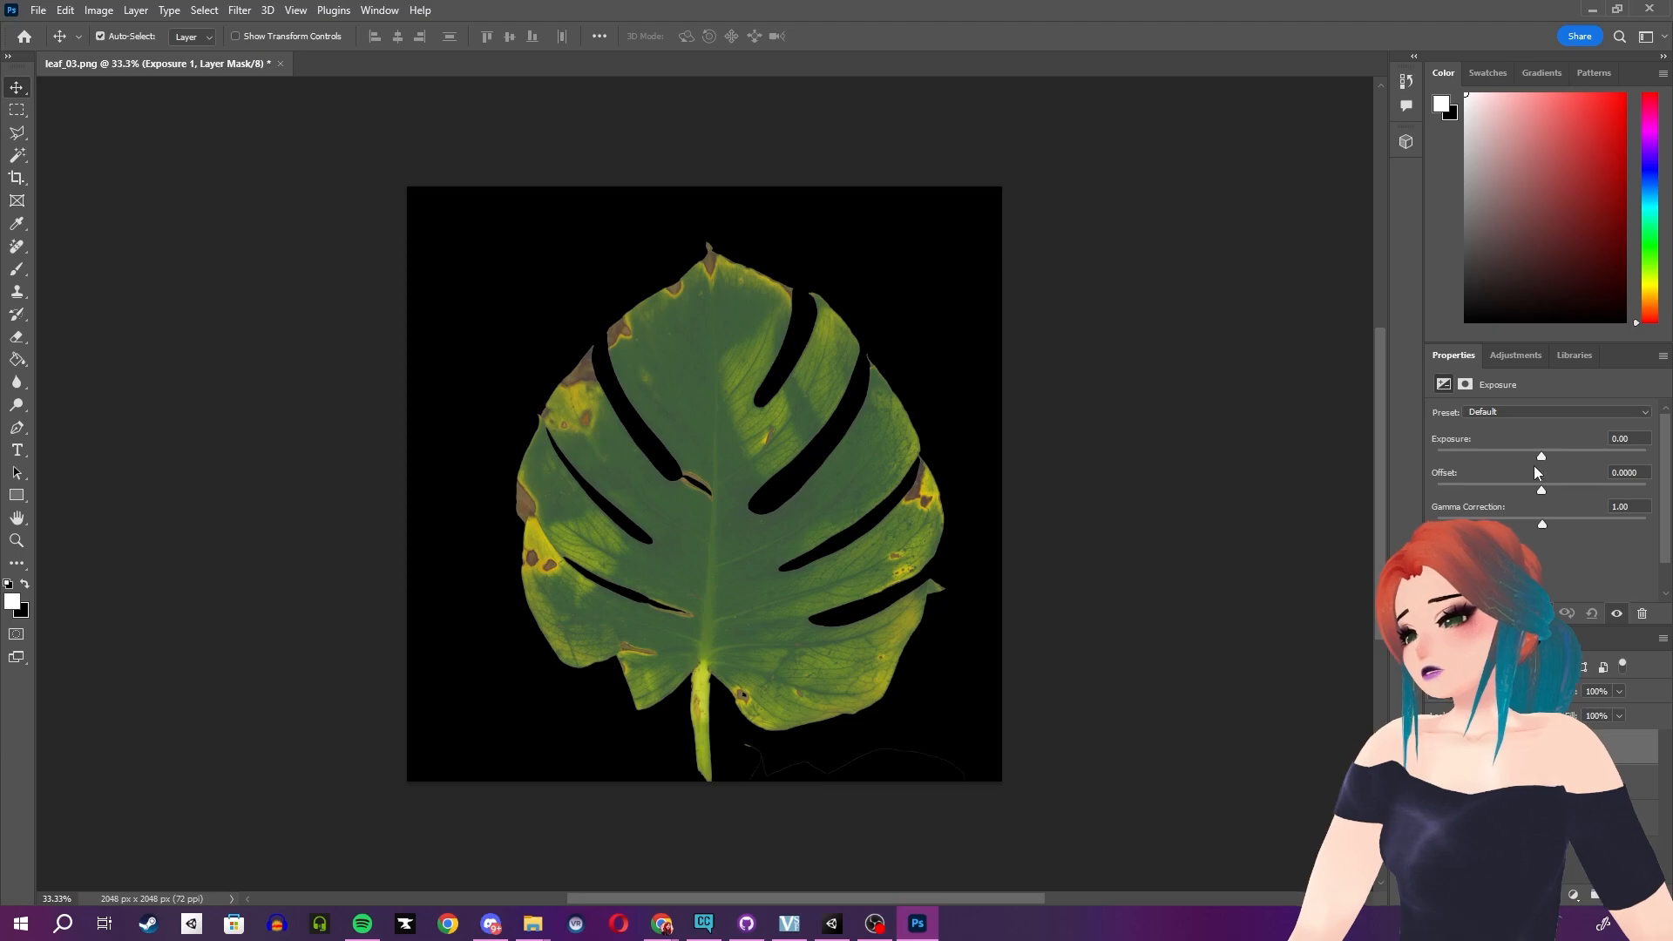
- Set the Exposure adjustment to exposure +0.83, offset -0.3917 and gamma correction 0.98
drag(1541, 457, 1437, 490)
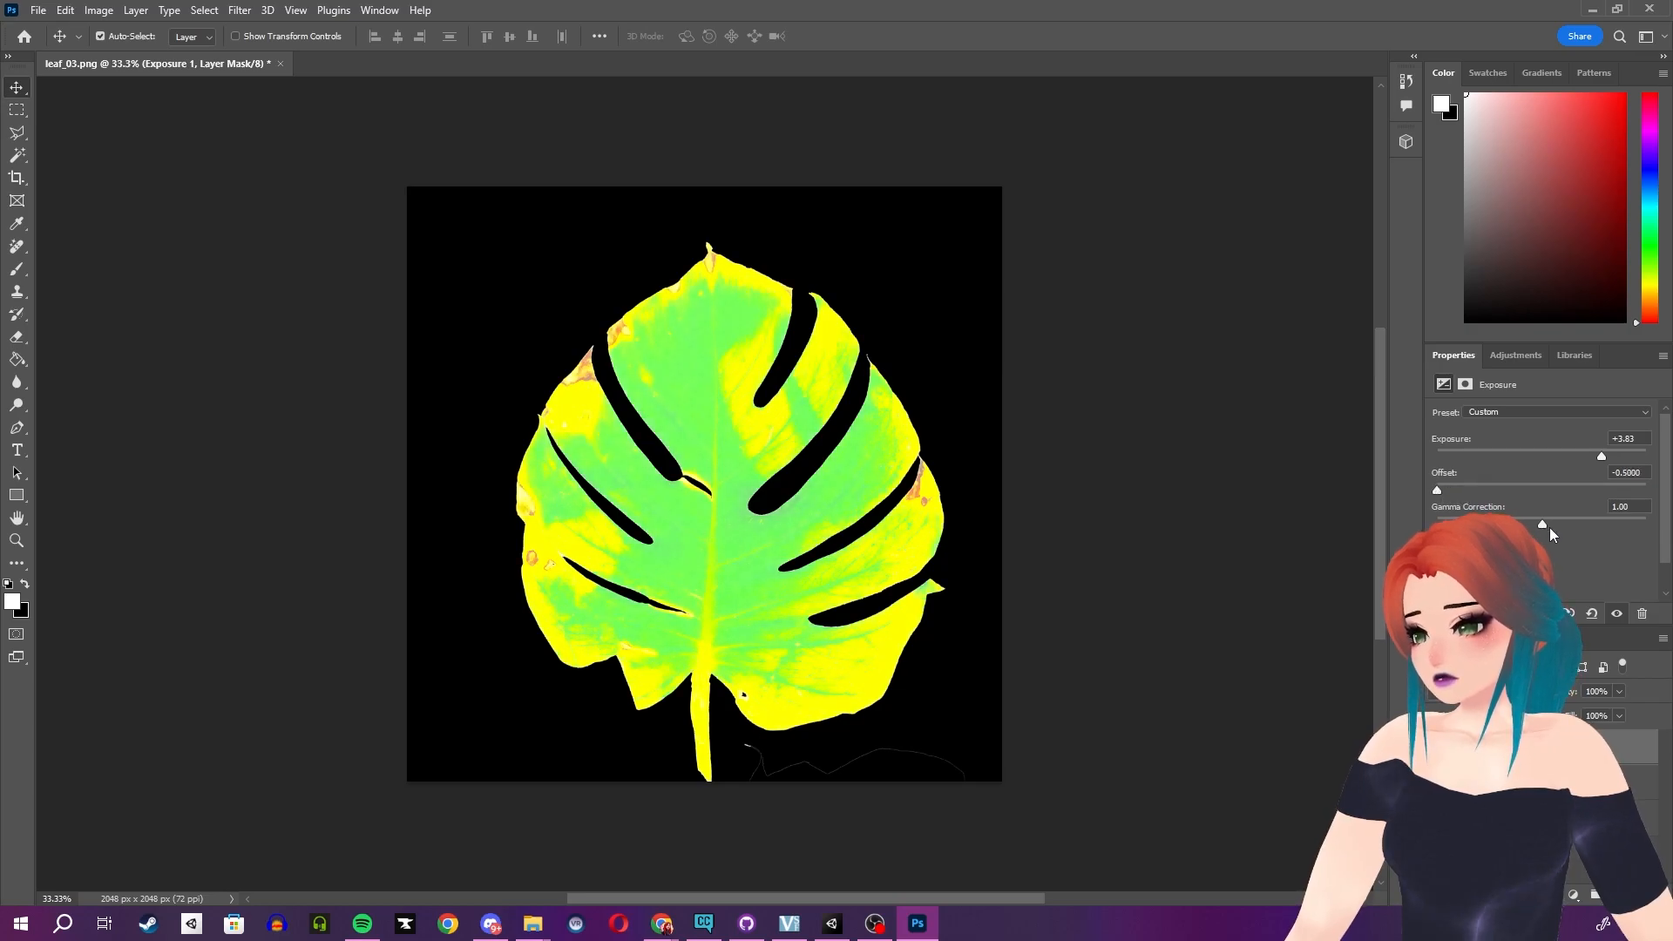
drag(1542, 523, 1669, 514)
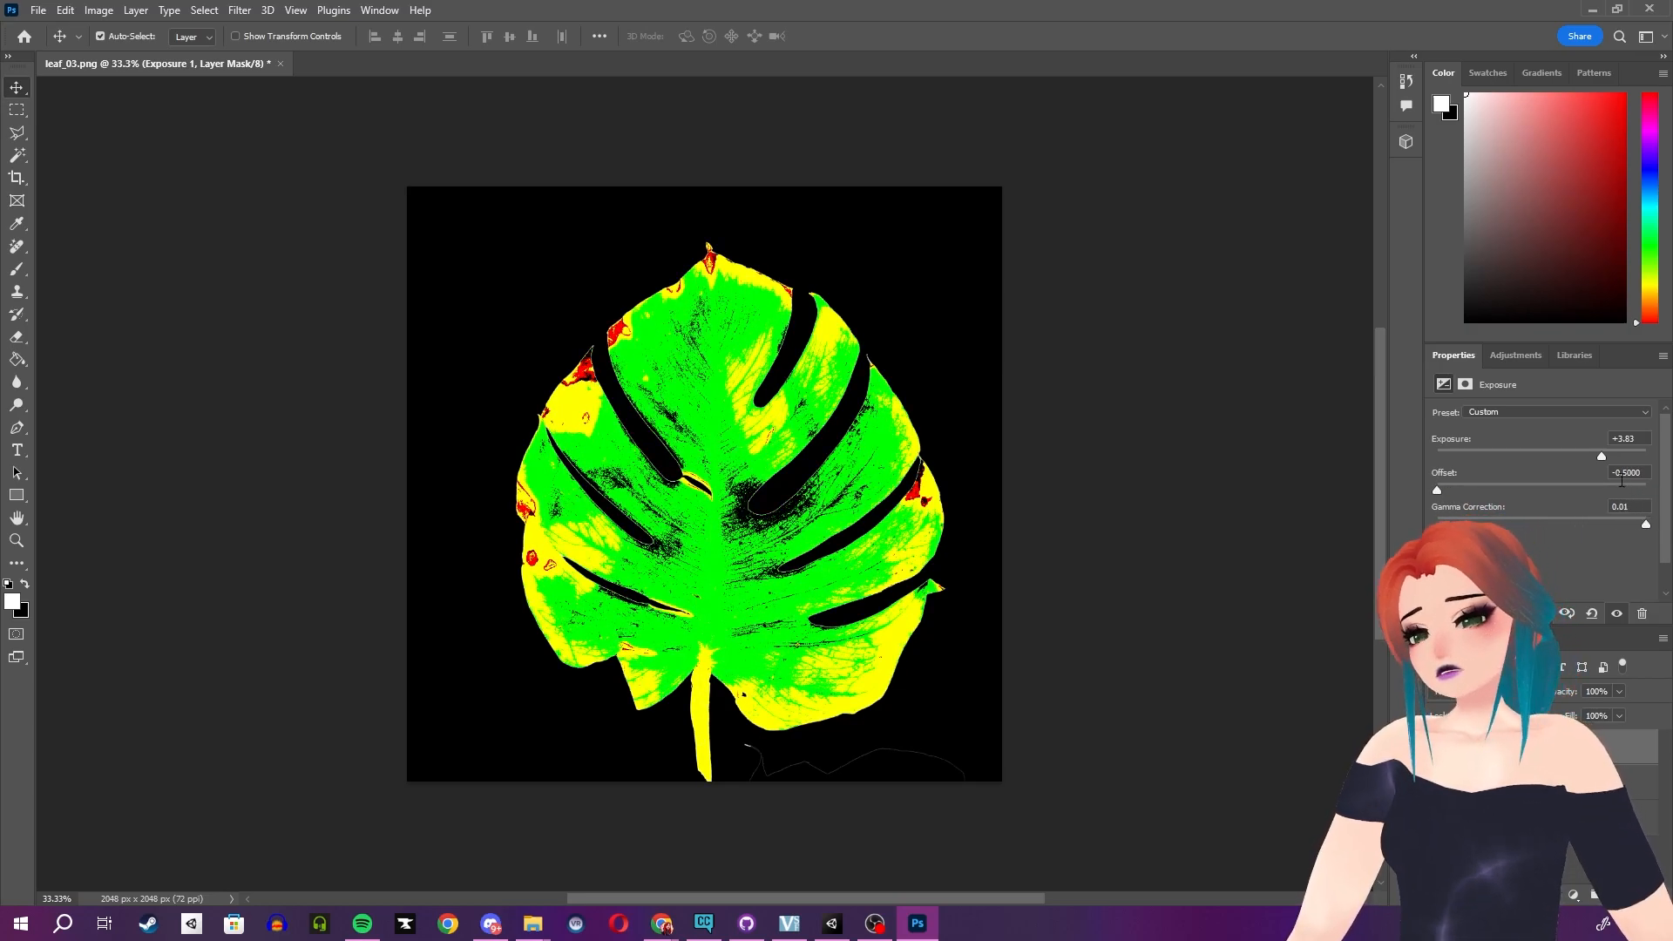
mouse_move(1601, 456)
mouse_down()
mouse_move(1574, 455)
mouse_move(1596, 453)
mouse_up()
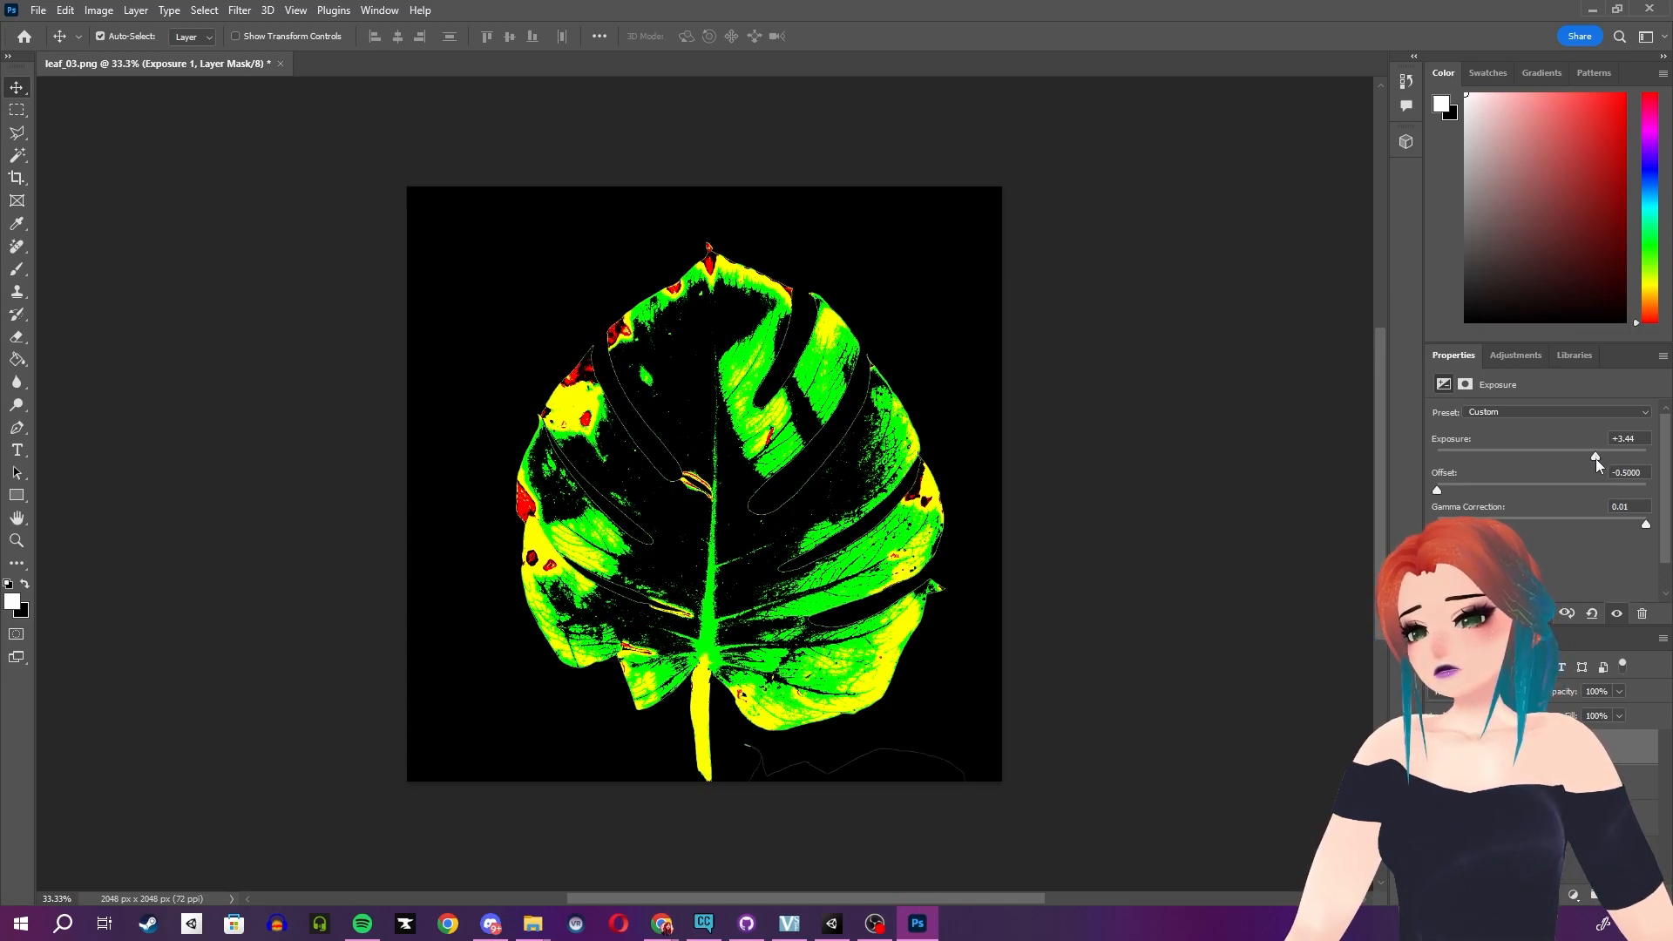
drag(1646, 523, 1566, 523)
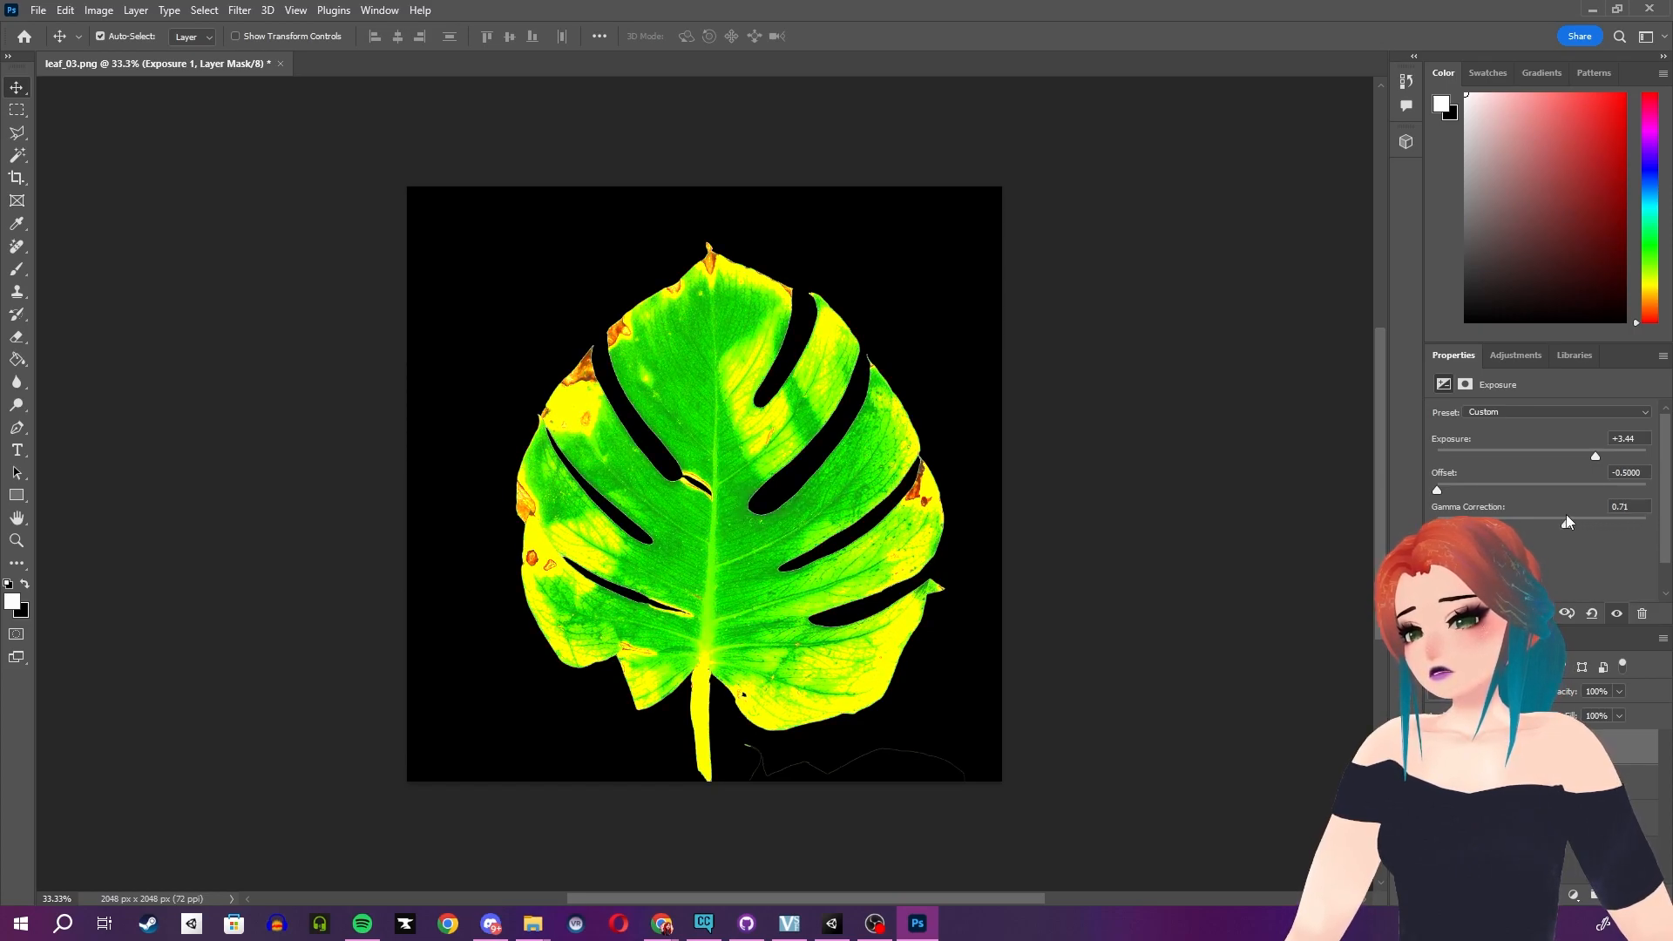
click(1441, 488)
mouse_move(1441, 486)
mouse_down()
mouse_move(1478, 484)
mouse_move(1433, 488)
mouse_up()
drag(1596, 454, 1570, 447)
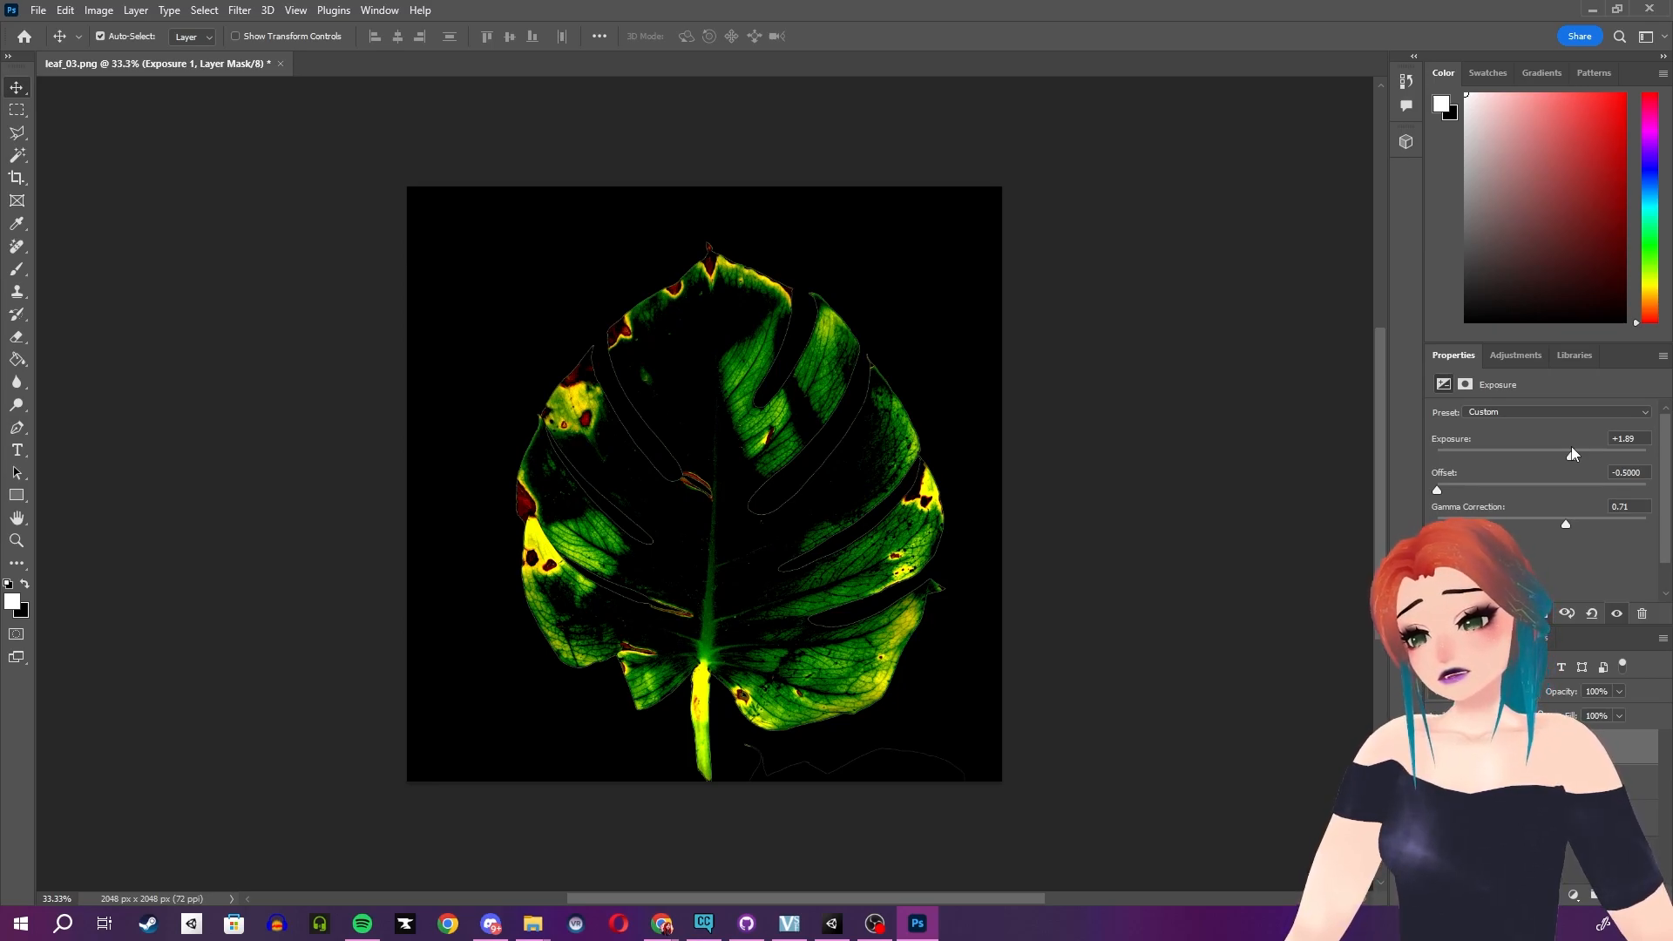
drag(1570, 446, 1563, 443)
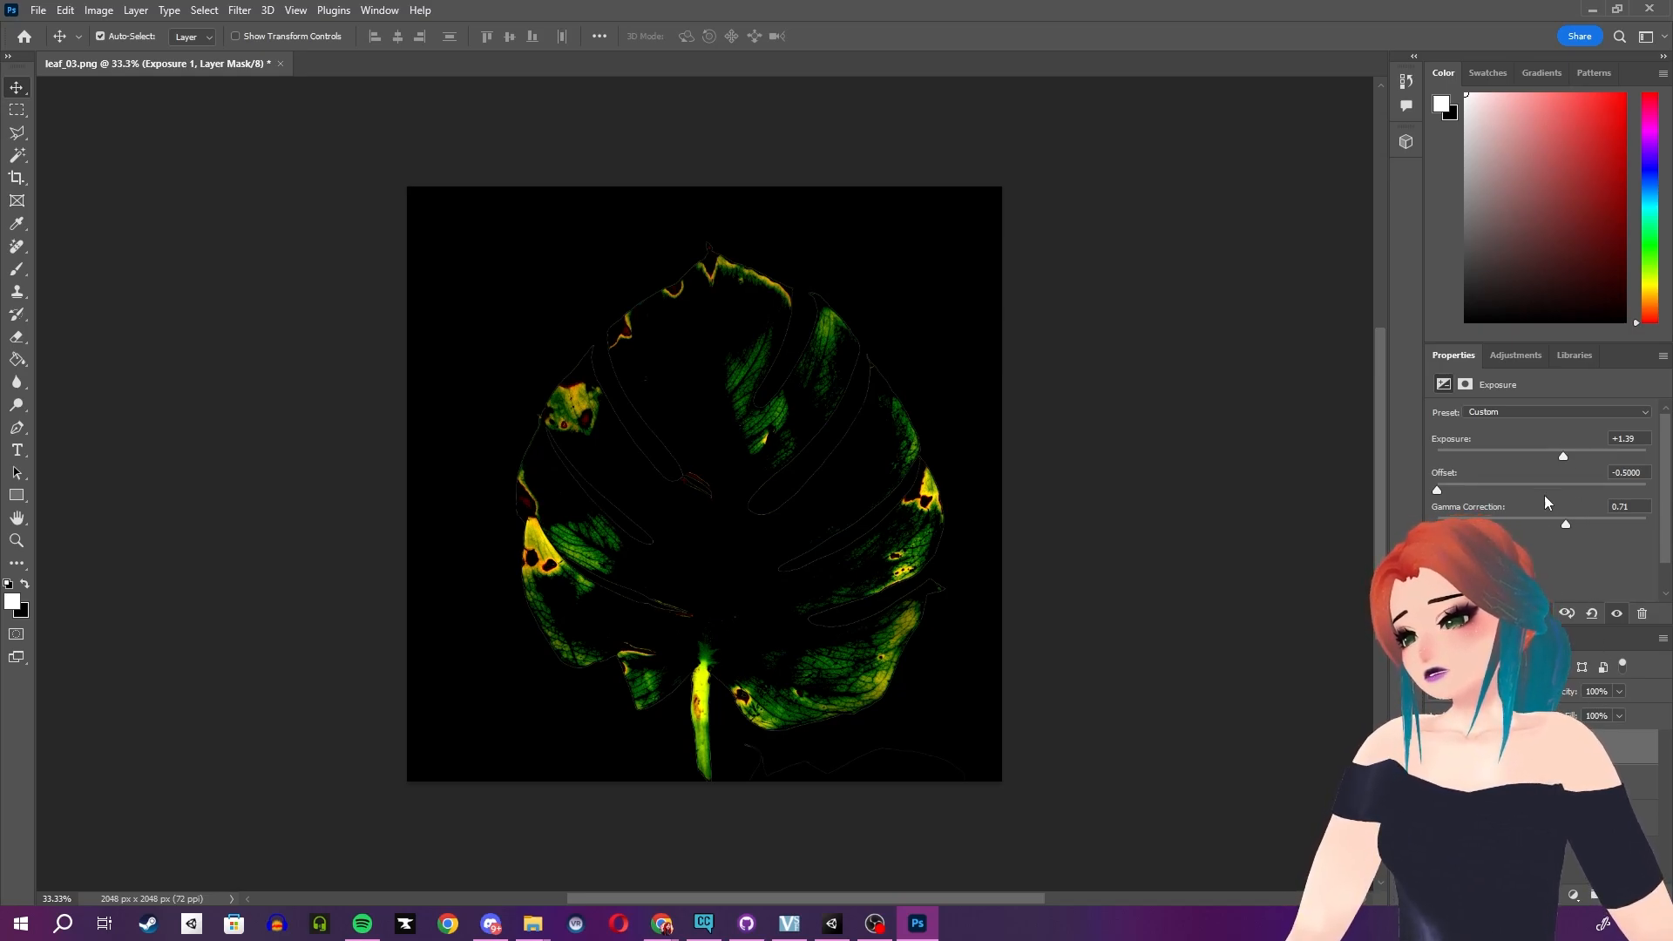
drag(1566, 525, 1518, 509)
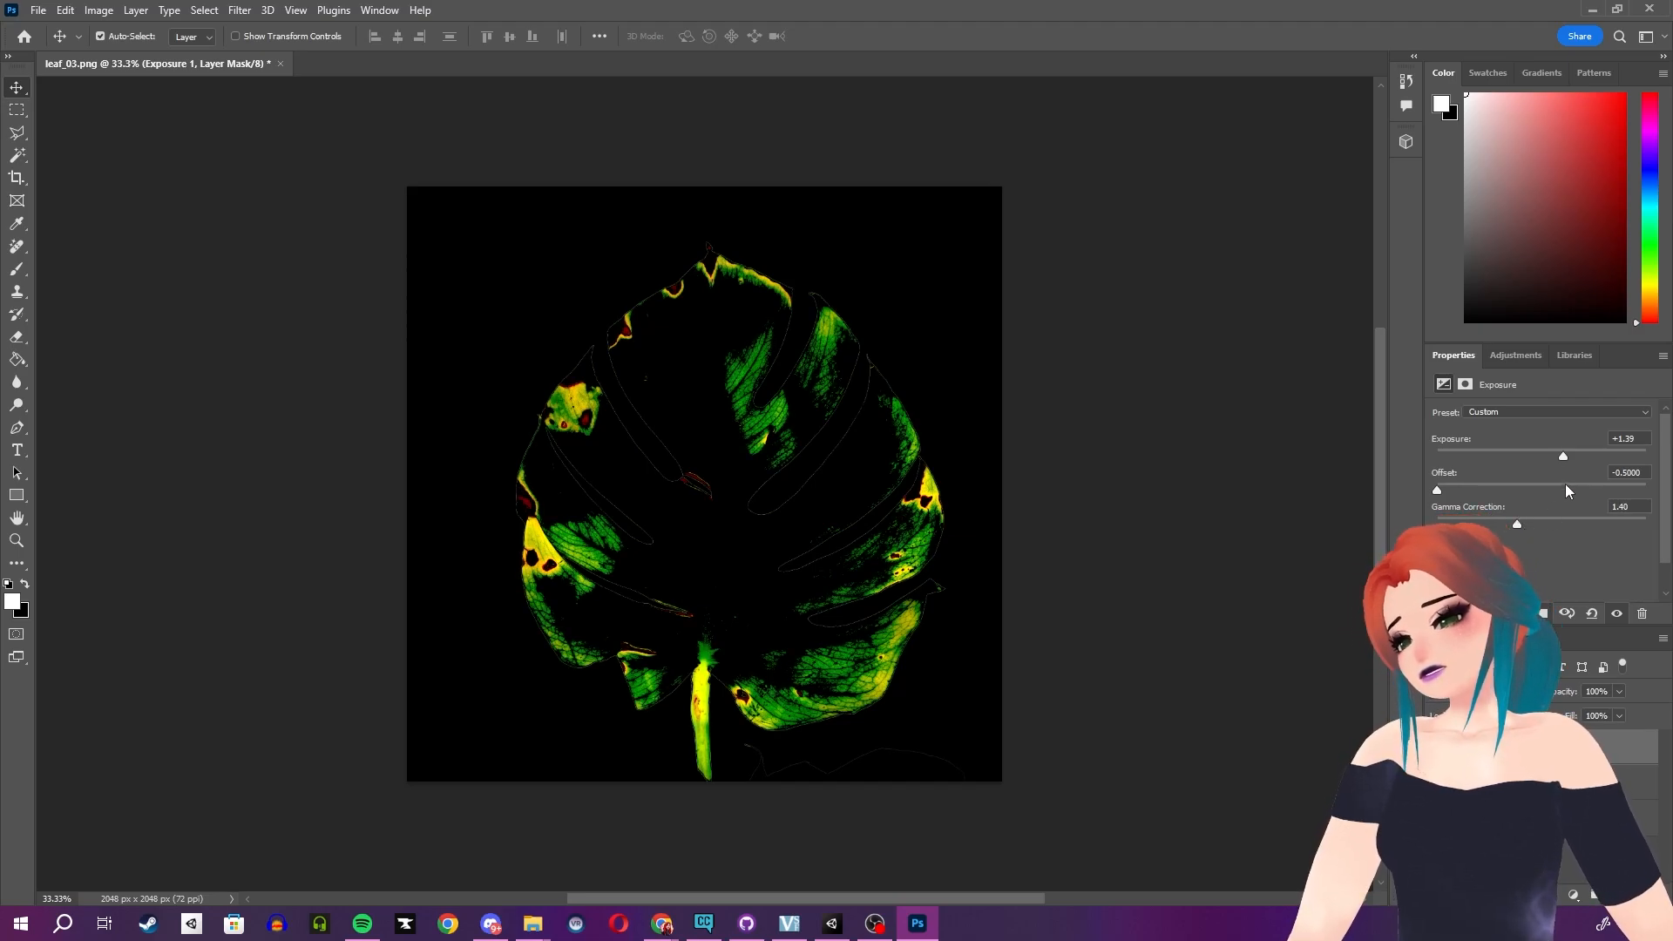
drag(1561, 453, 1568, 457)
drag(1437, 489, 1459, 490)
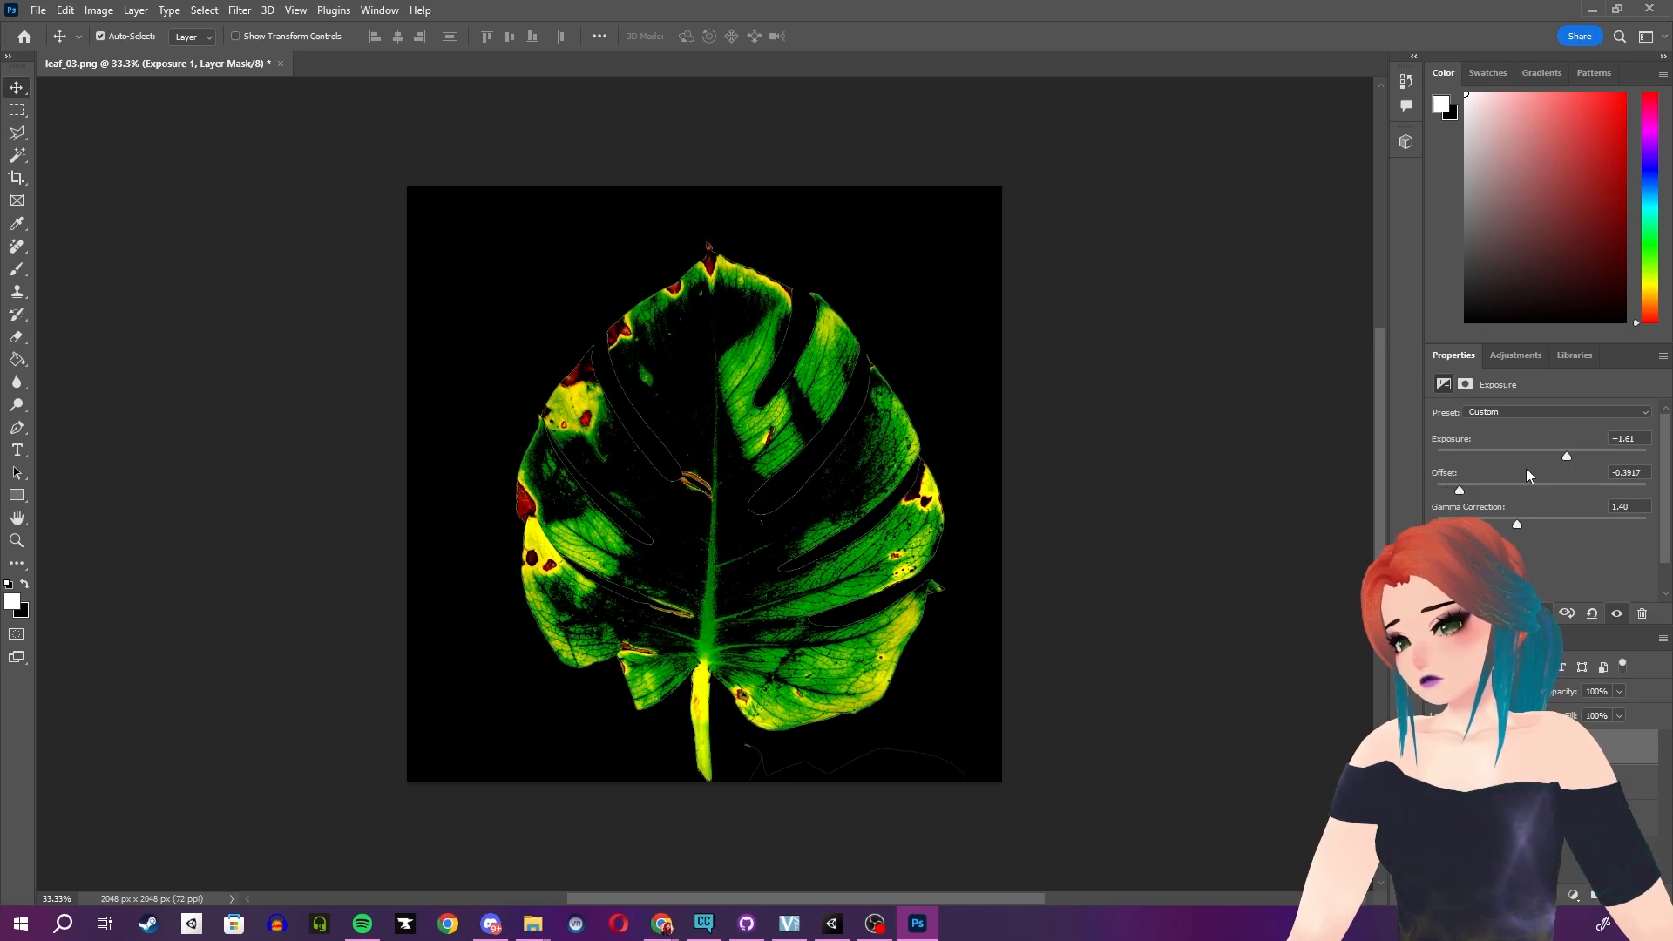
drag(1516, 524, 1544, 521)
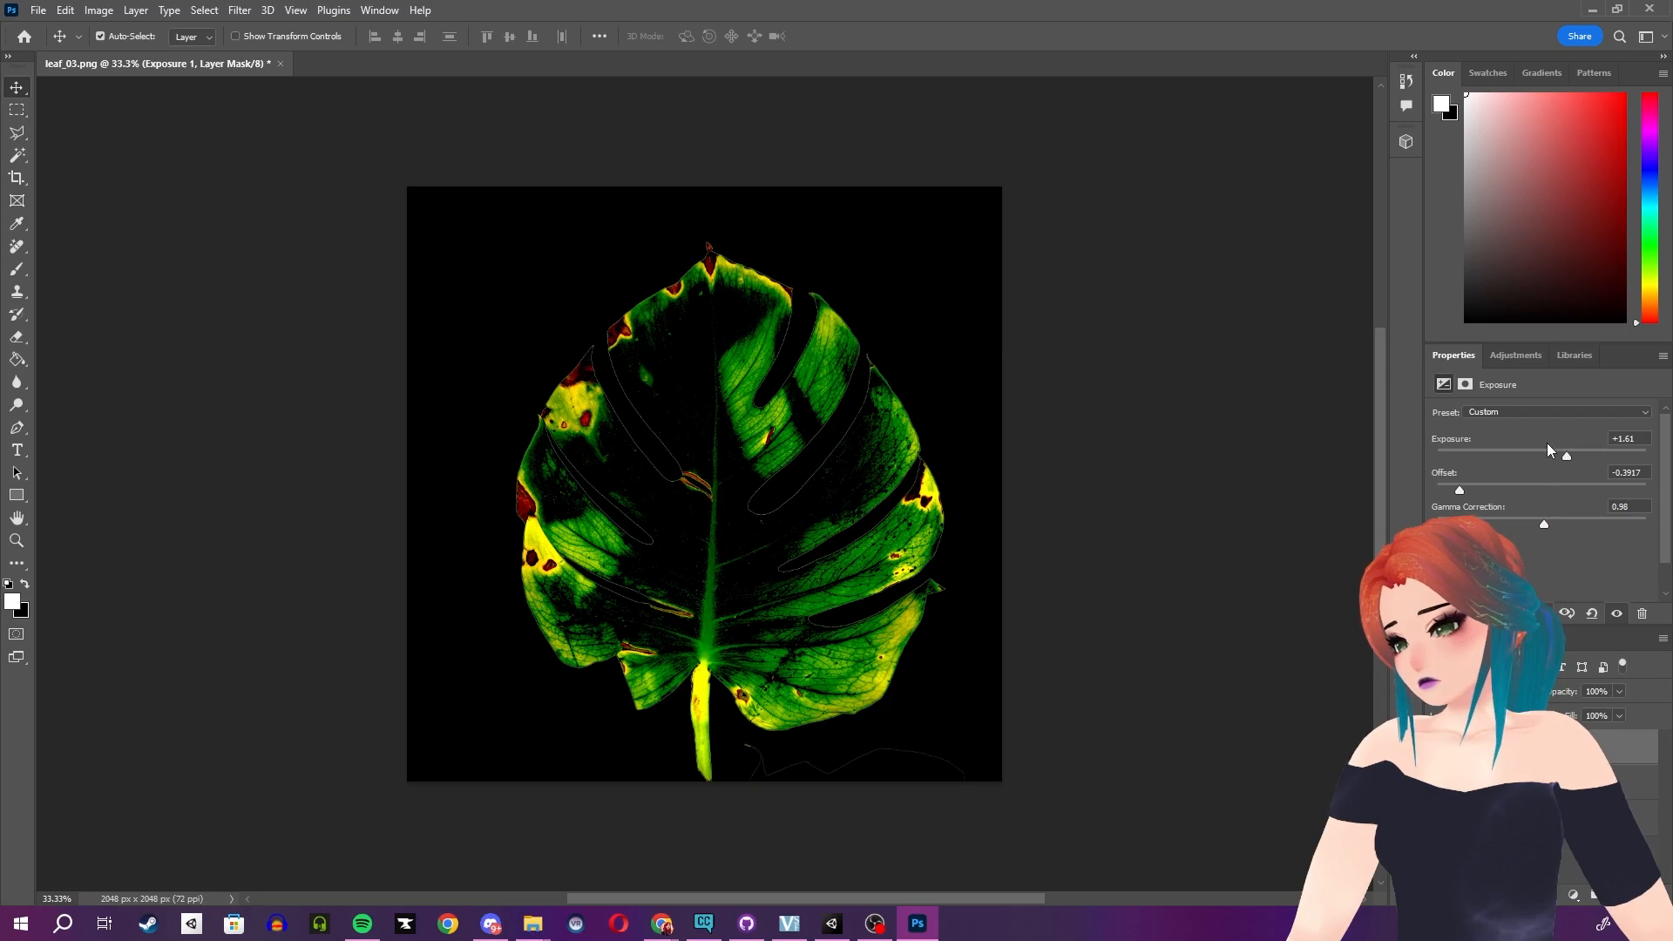
drag(1565, 457, 1554, 448)
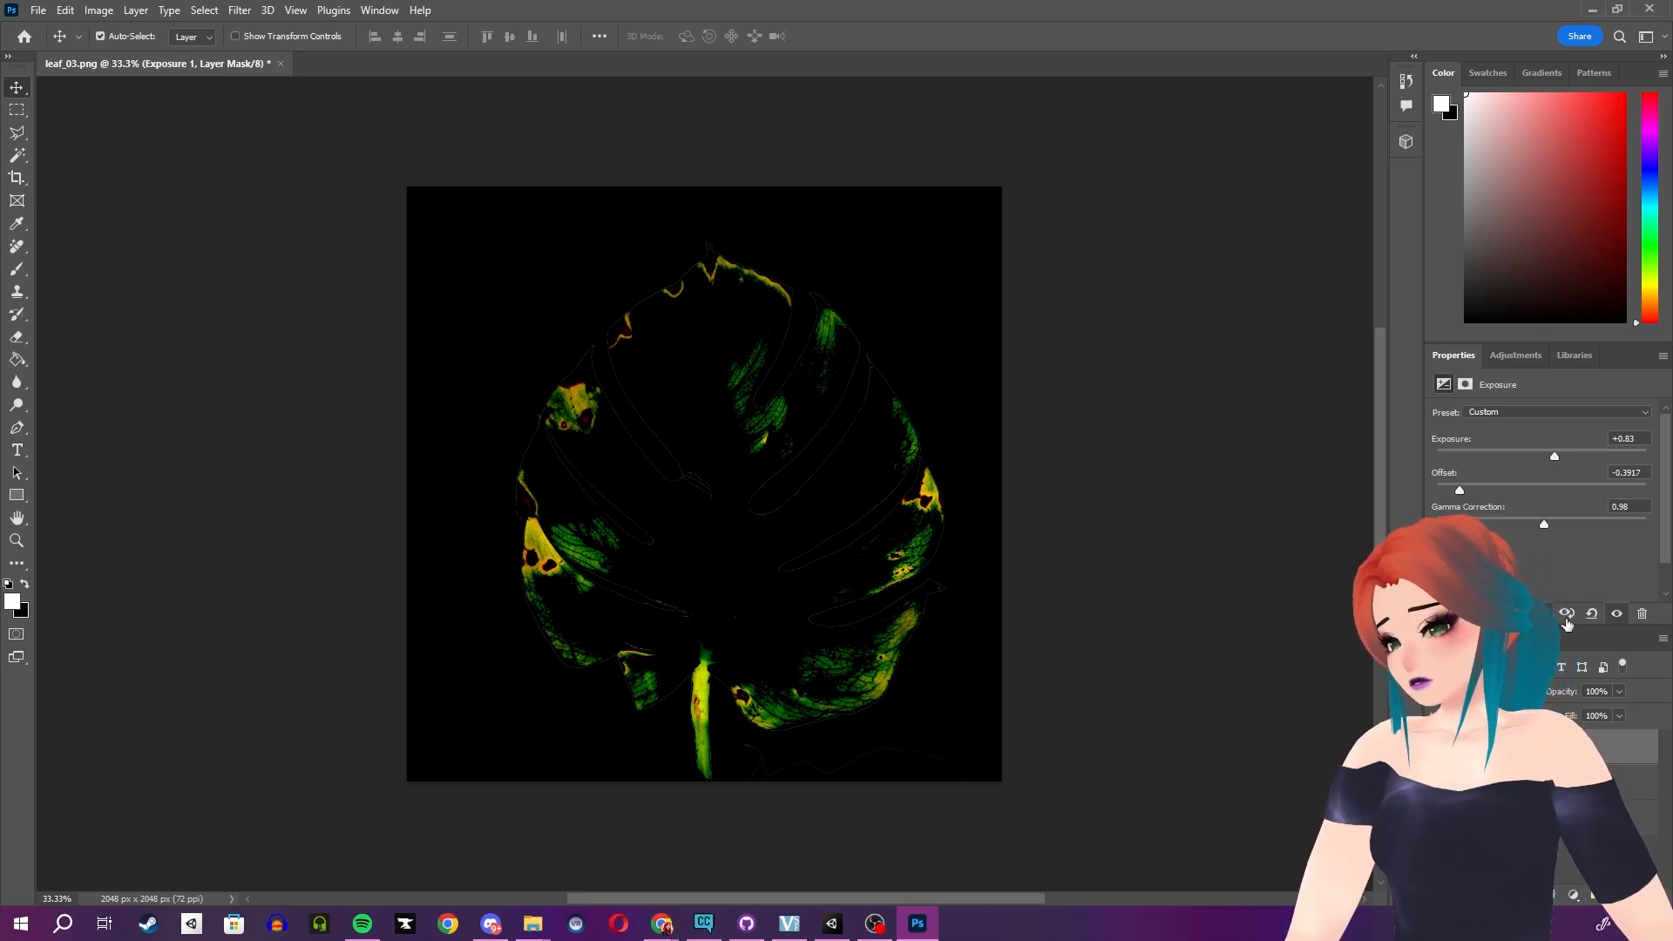
- Add a Hue/Saturation adjustment layer with hue +106, saturation +59 and lightness -22
click(1571, 898)
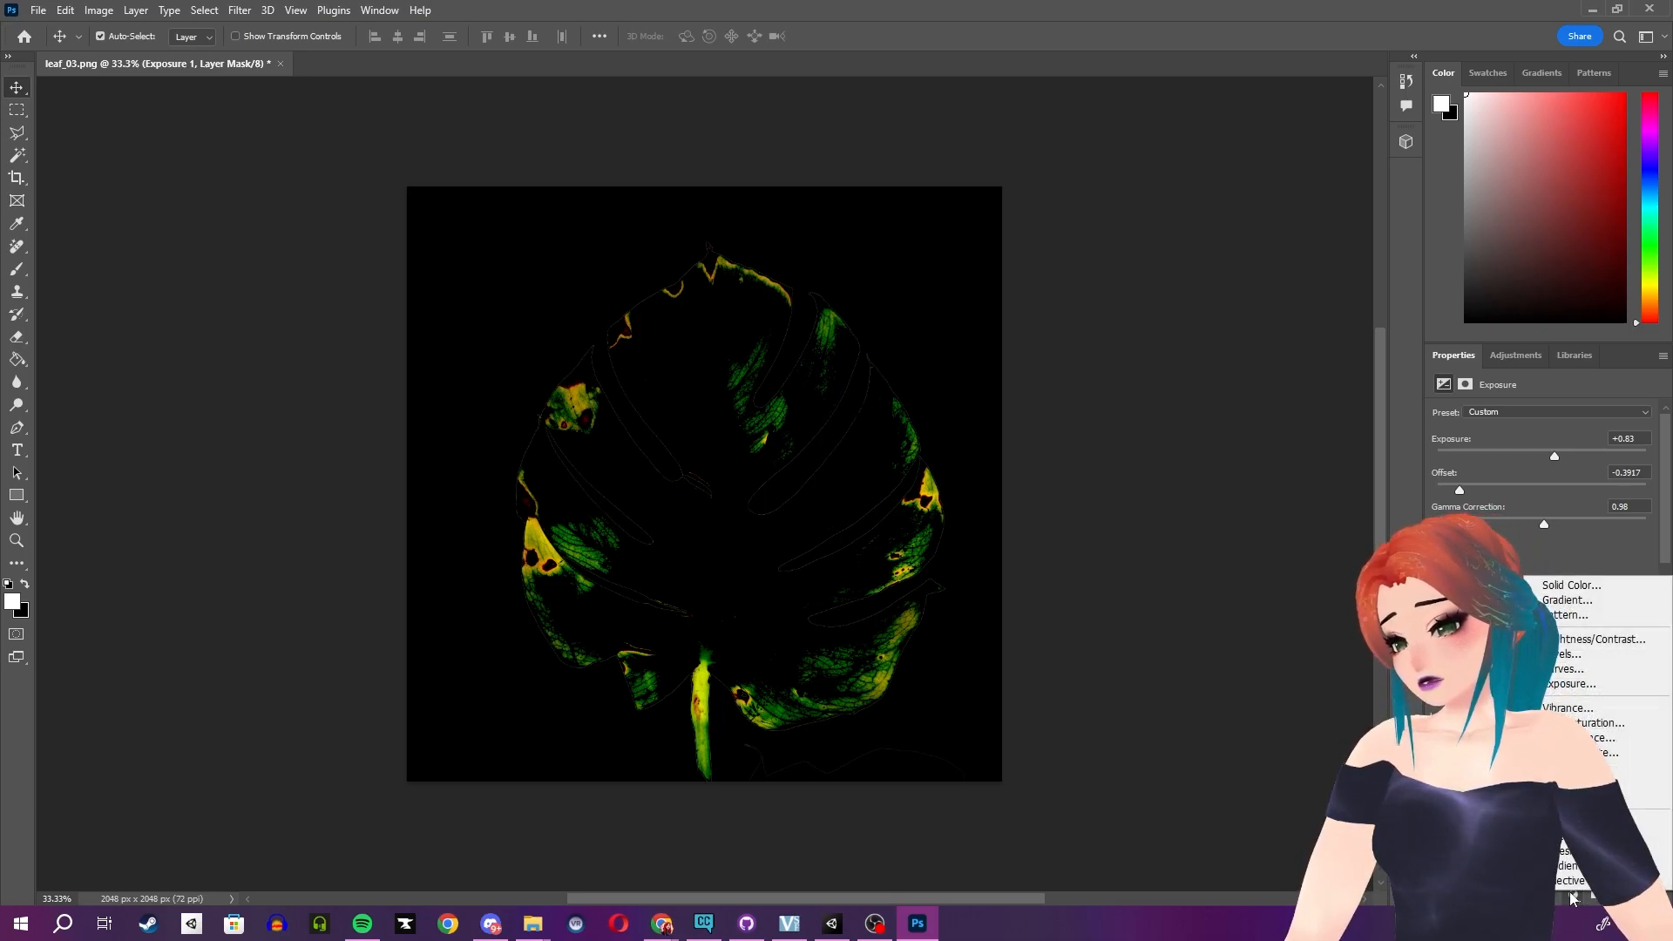
click(1603, 724)
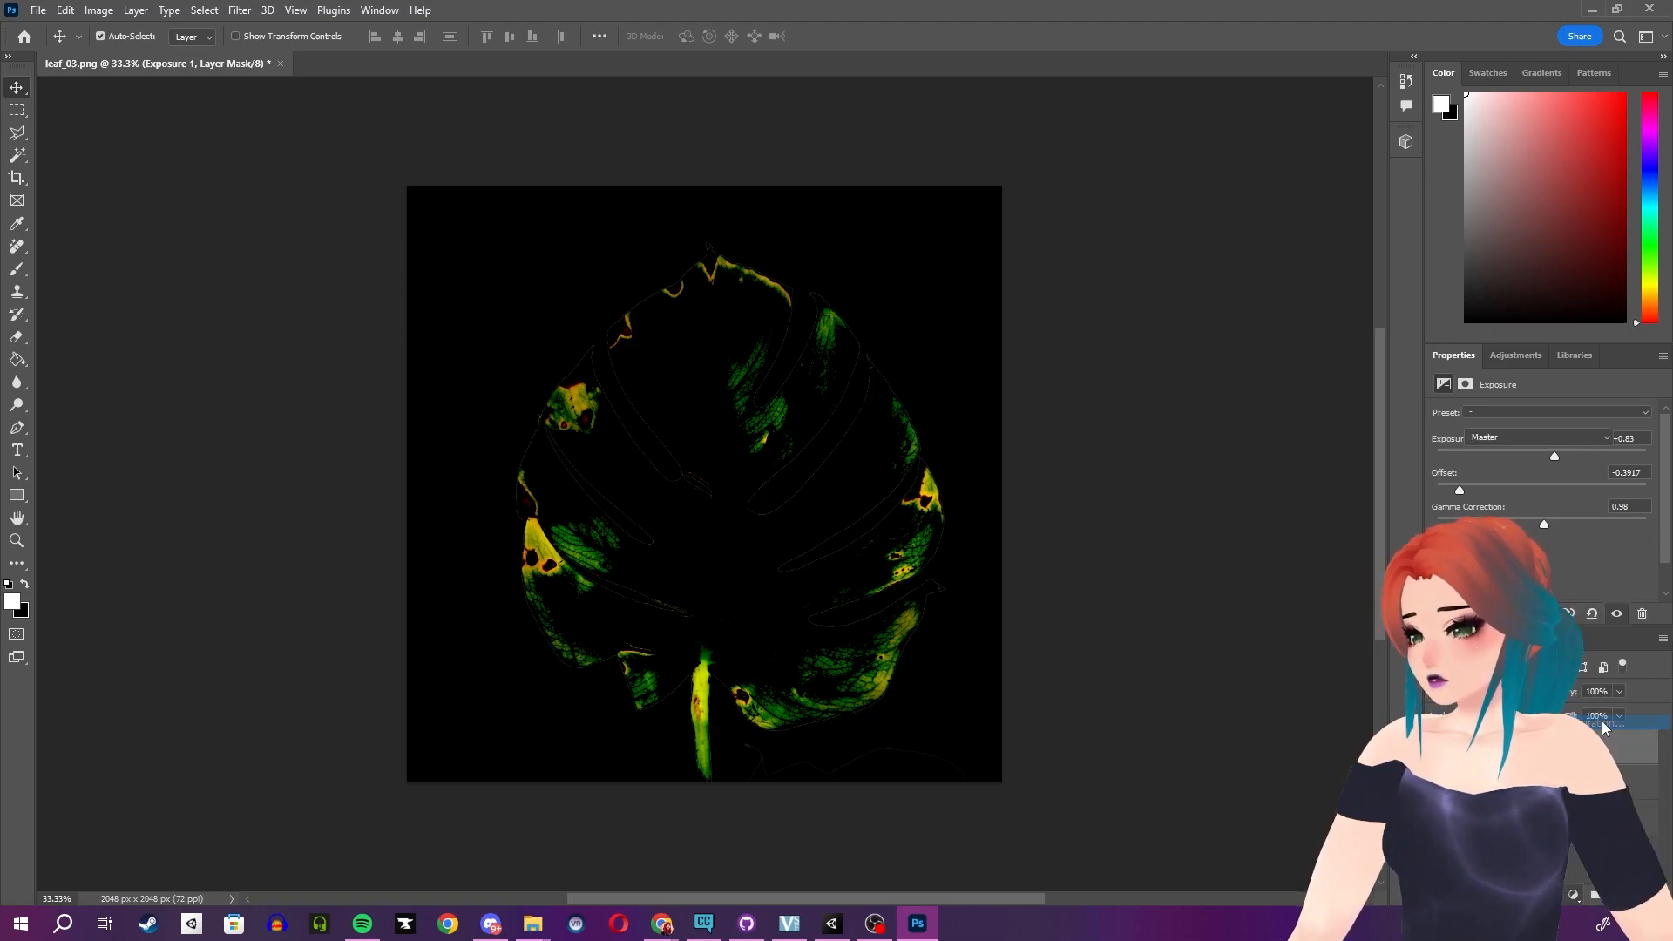
mouse_move(1541, 517)
mouse_down()
mouse_move(1603, 514)
mouse_move(1525, 543)
mouse_up()
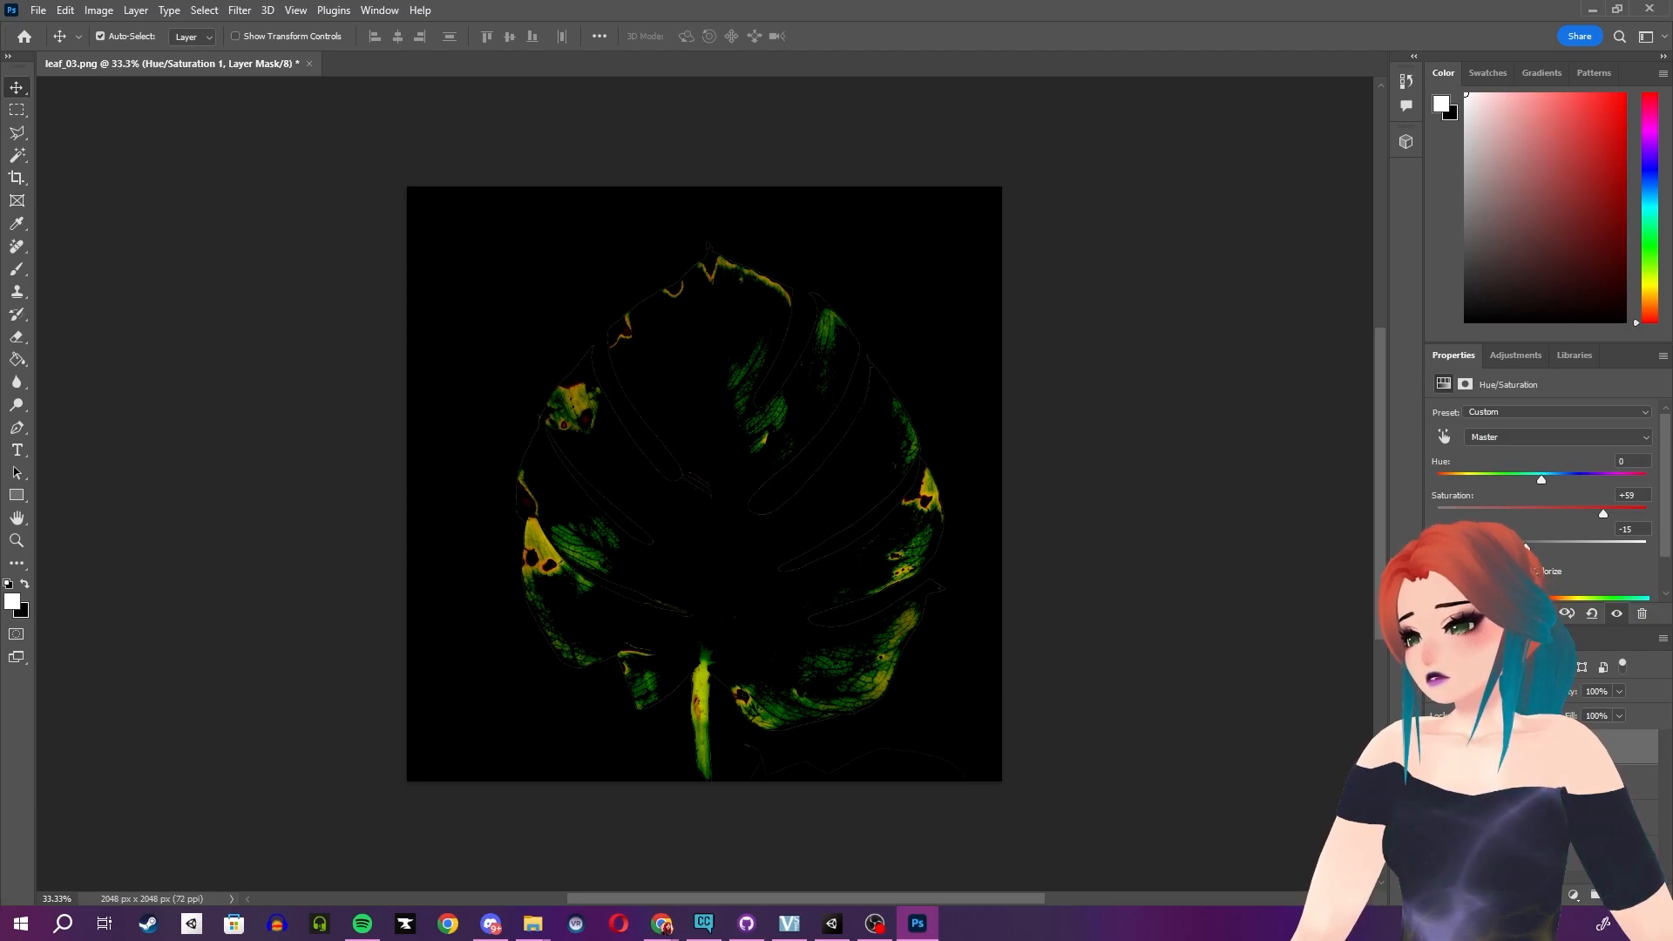
mouse_move(1525, 543)
mouse_down()
mouse_move(1556, 538)
mouse_move(1516, 540)
mouse_up()
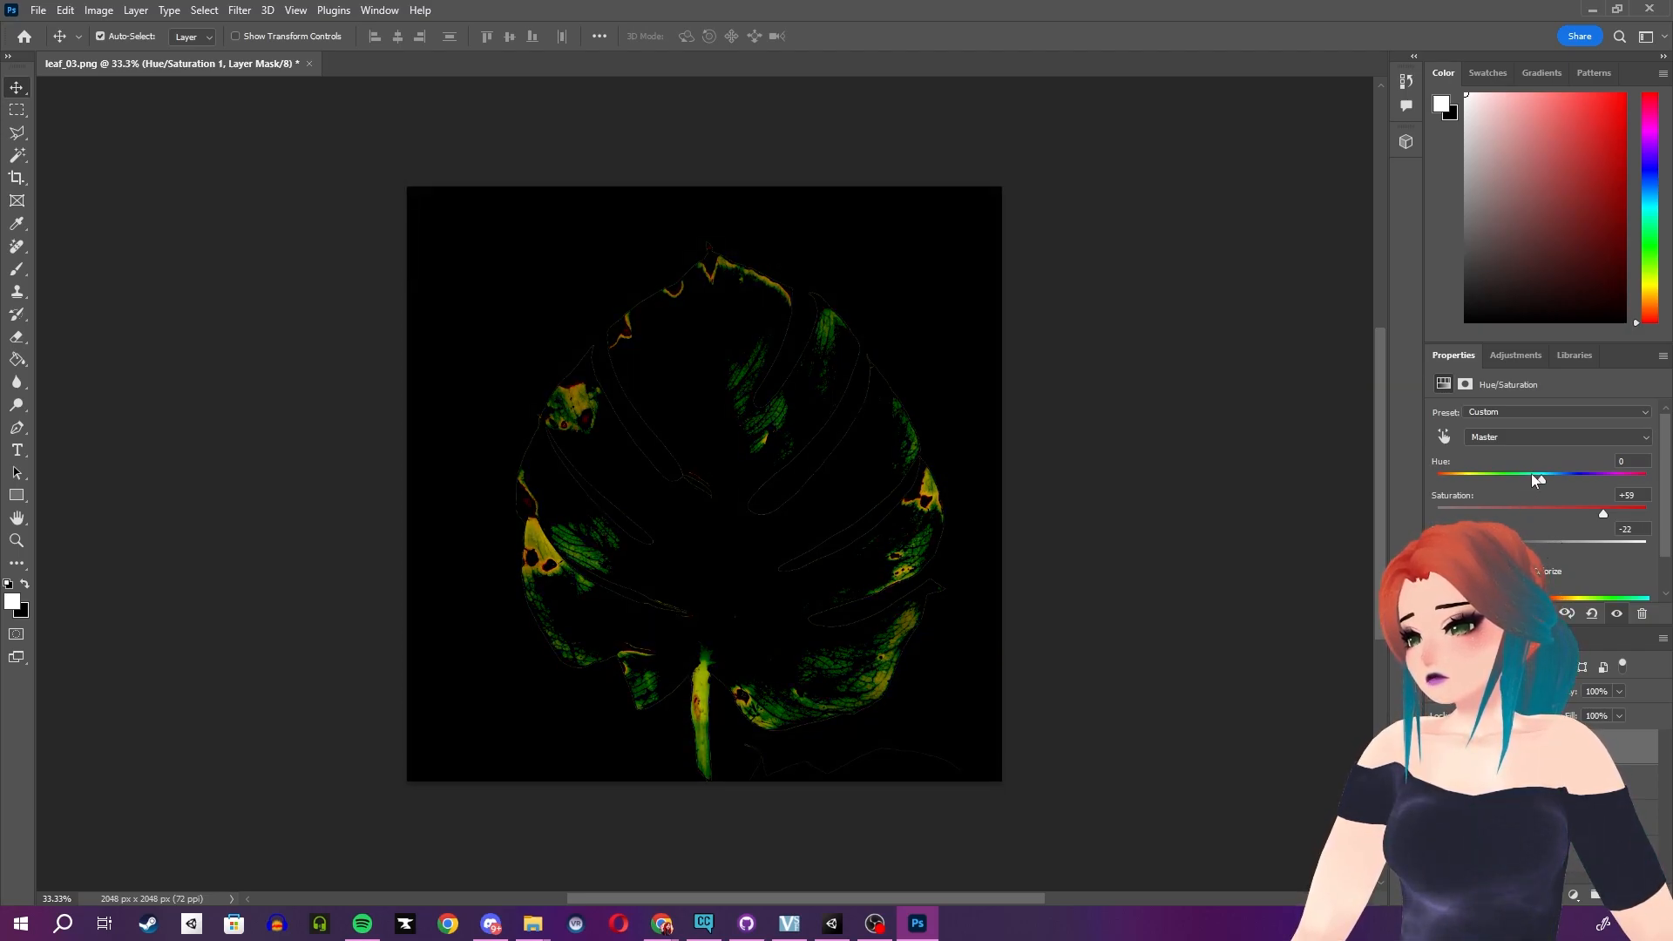
drag(1542, 477, 1616, 462)
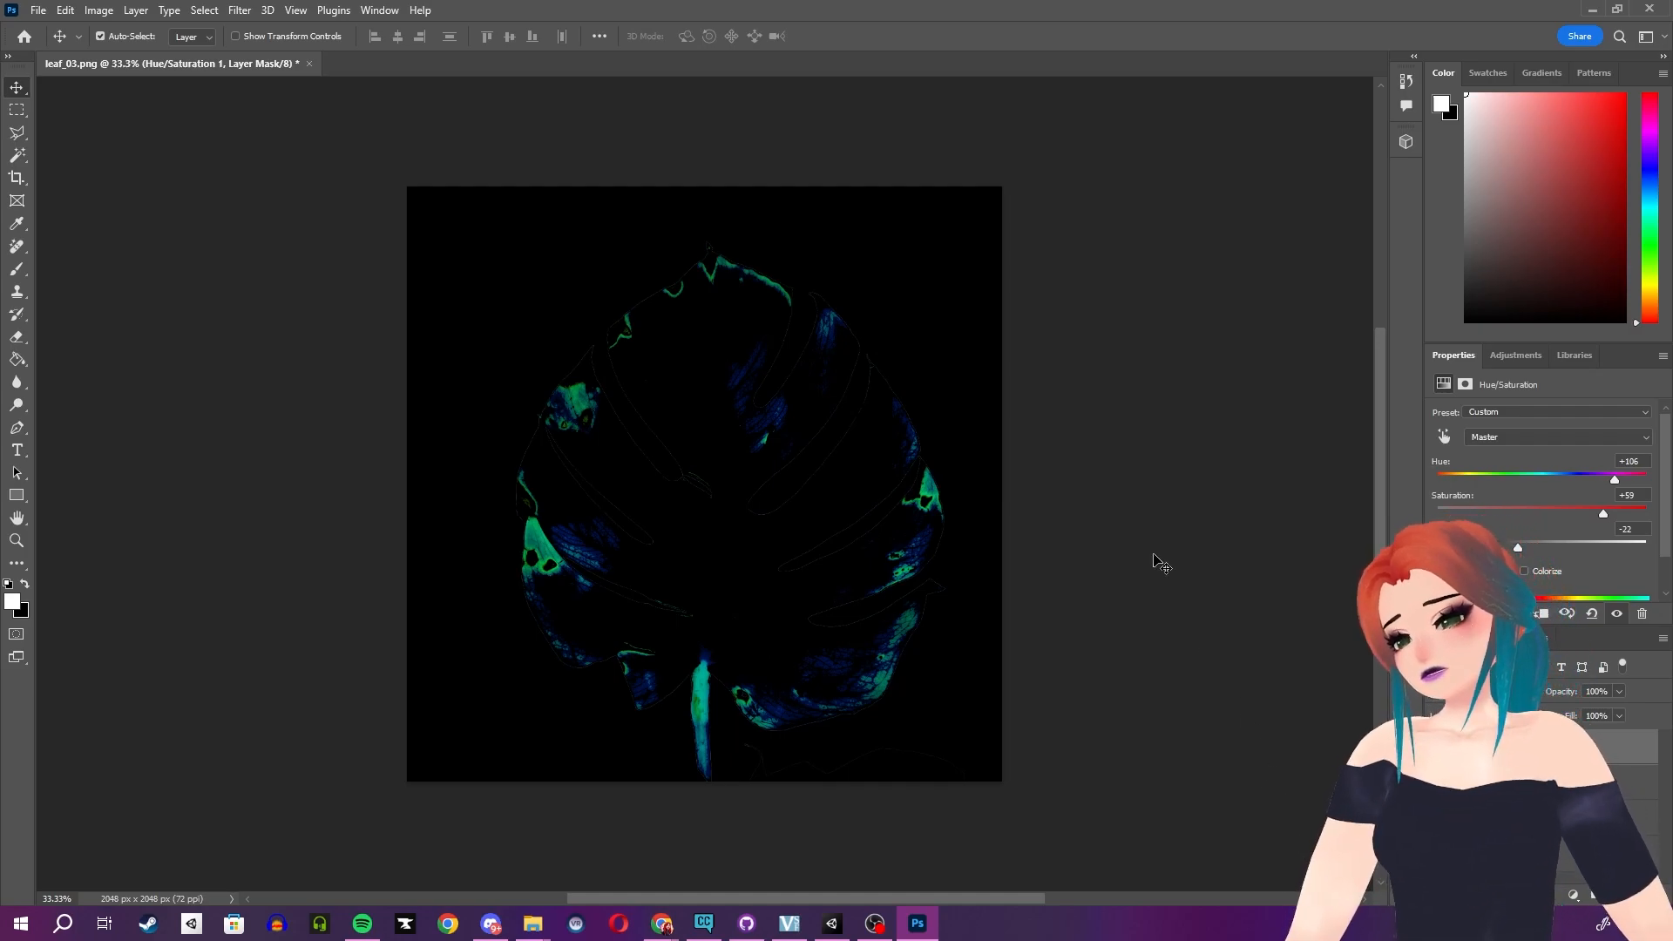
- Save the edited image as leaf_03em.png in the project's Tex folder and return to Unity
click(37, 10)
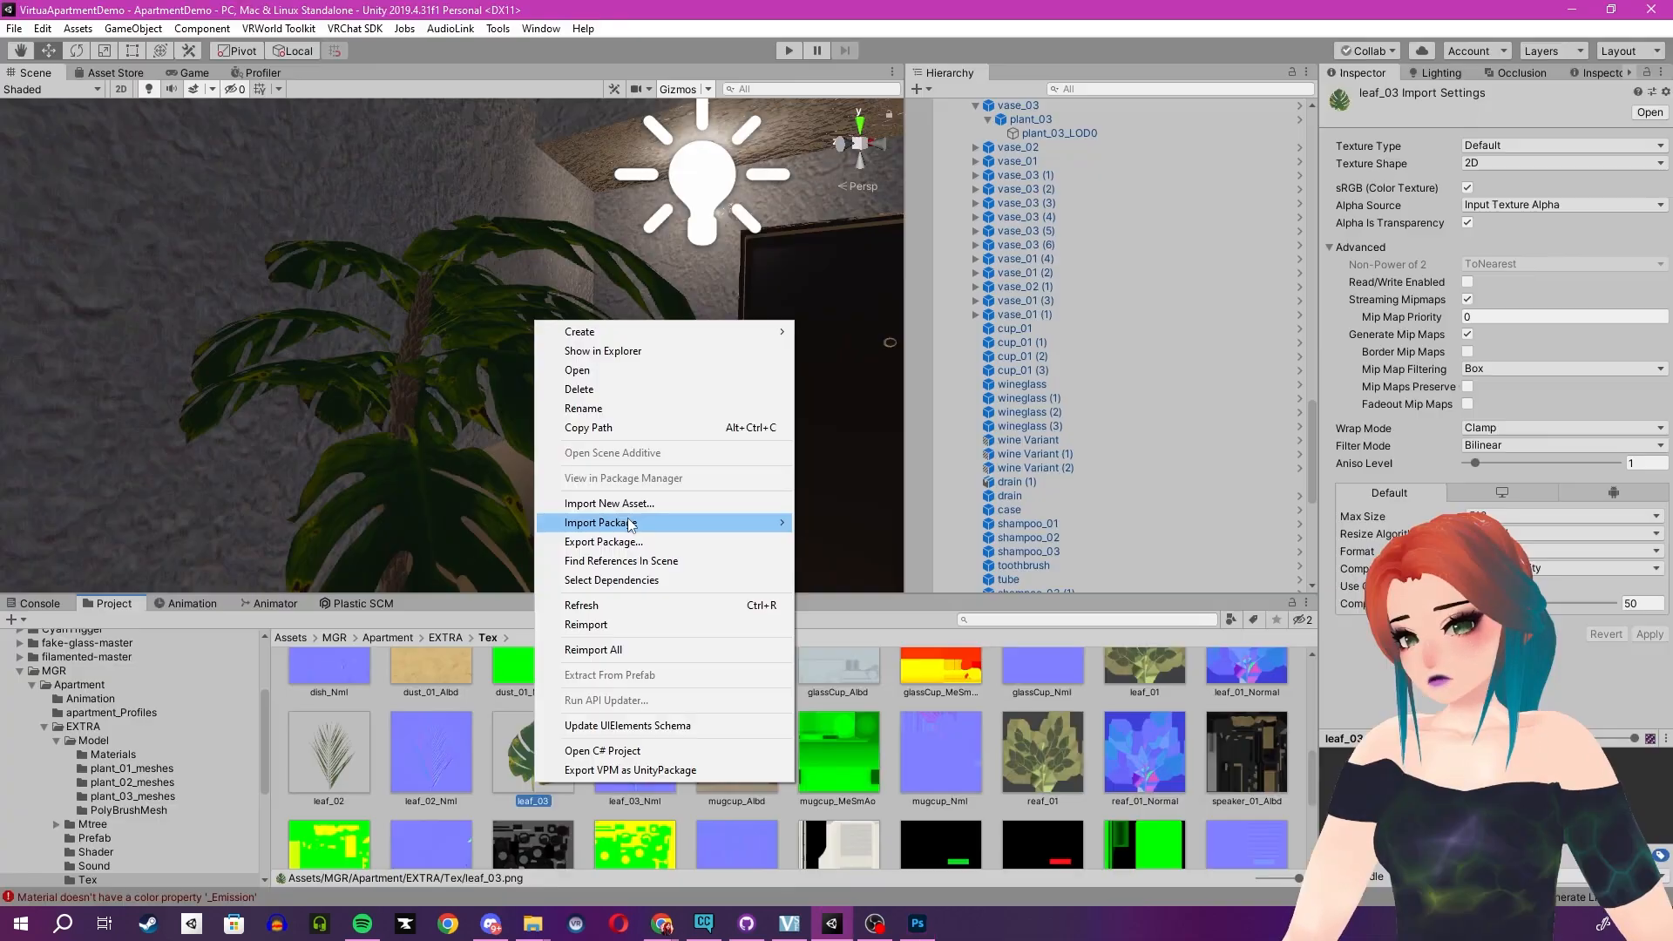
mouse_move(640, 526)
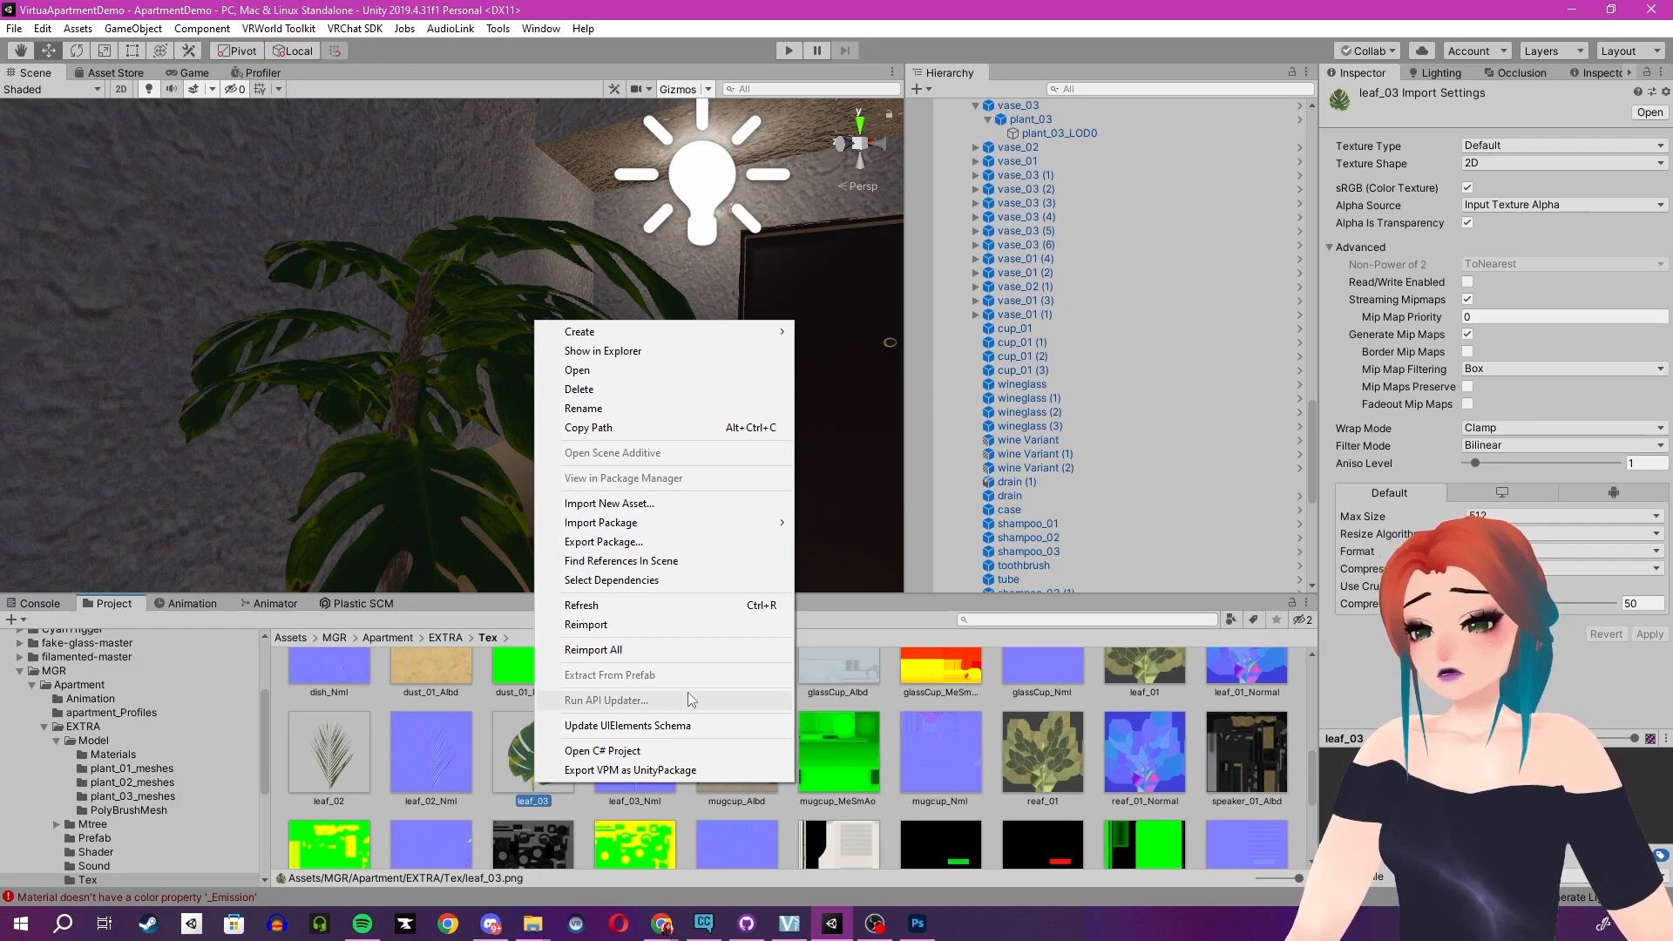
click(608, 348)
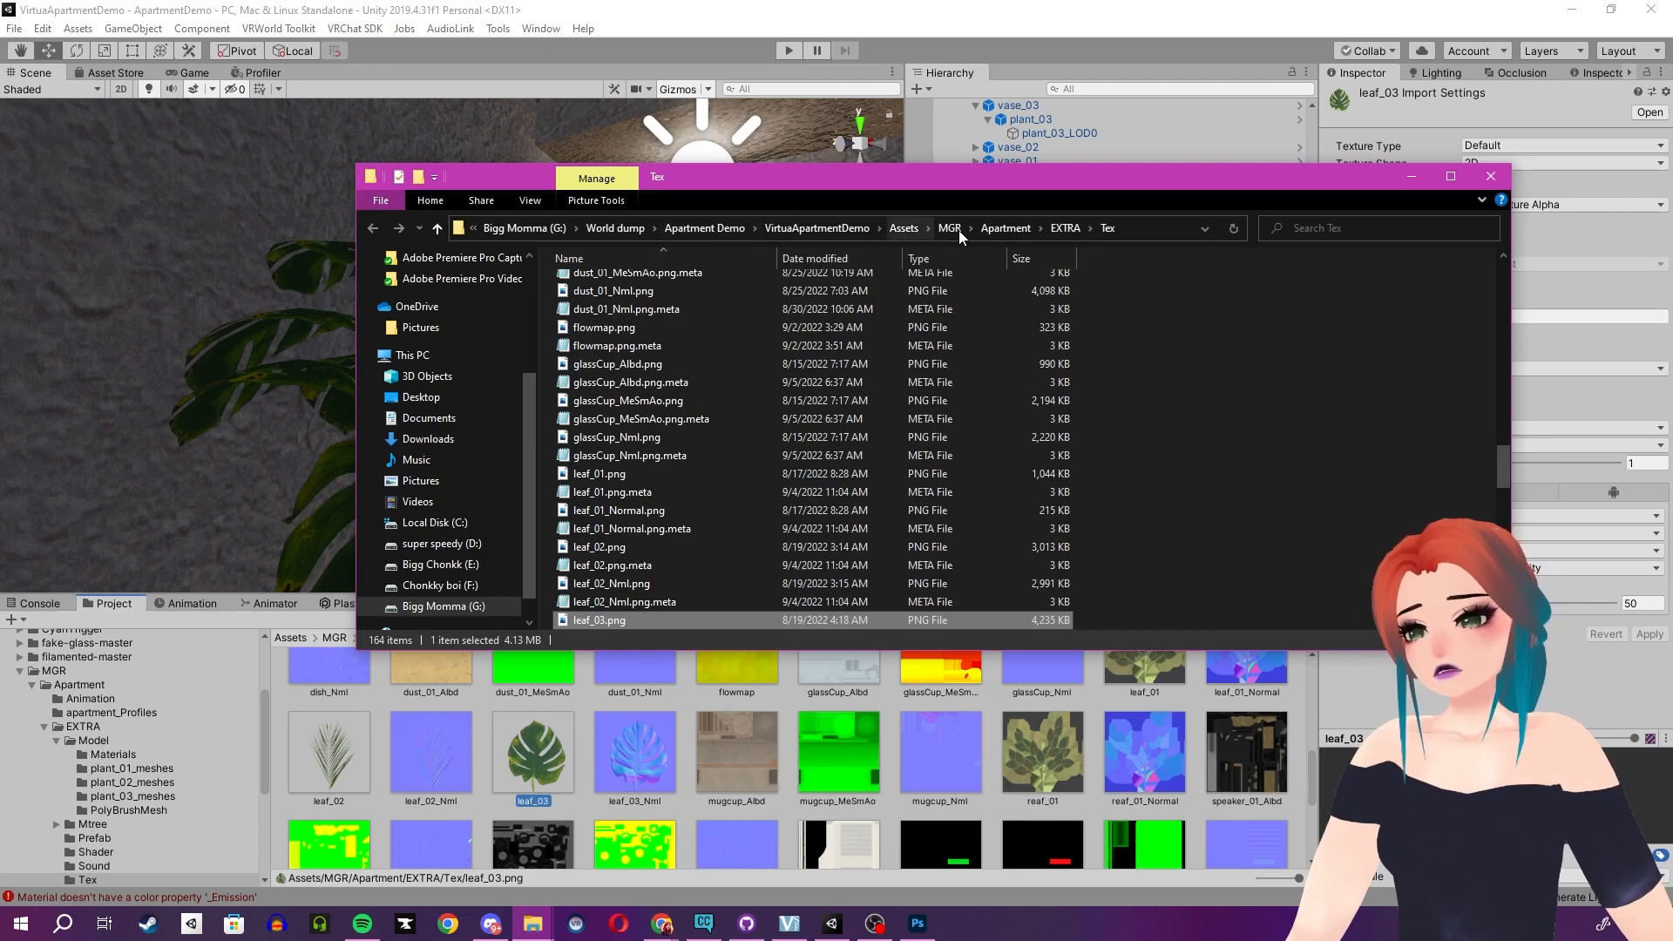
click(1135, 228)
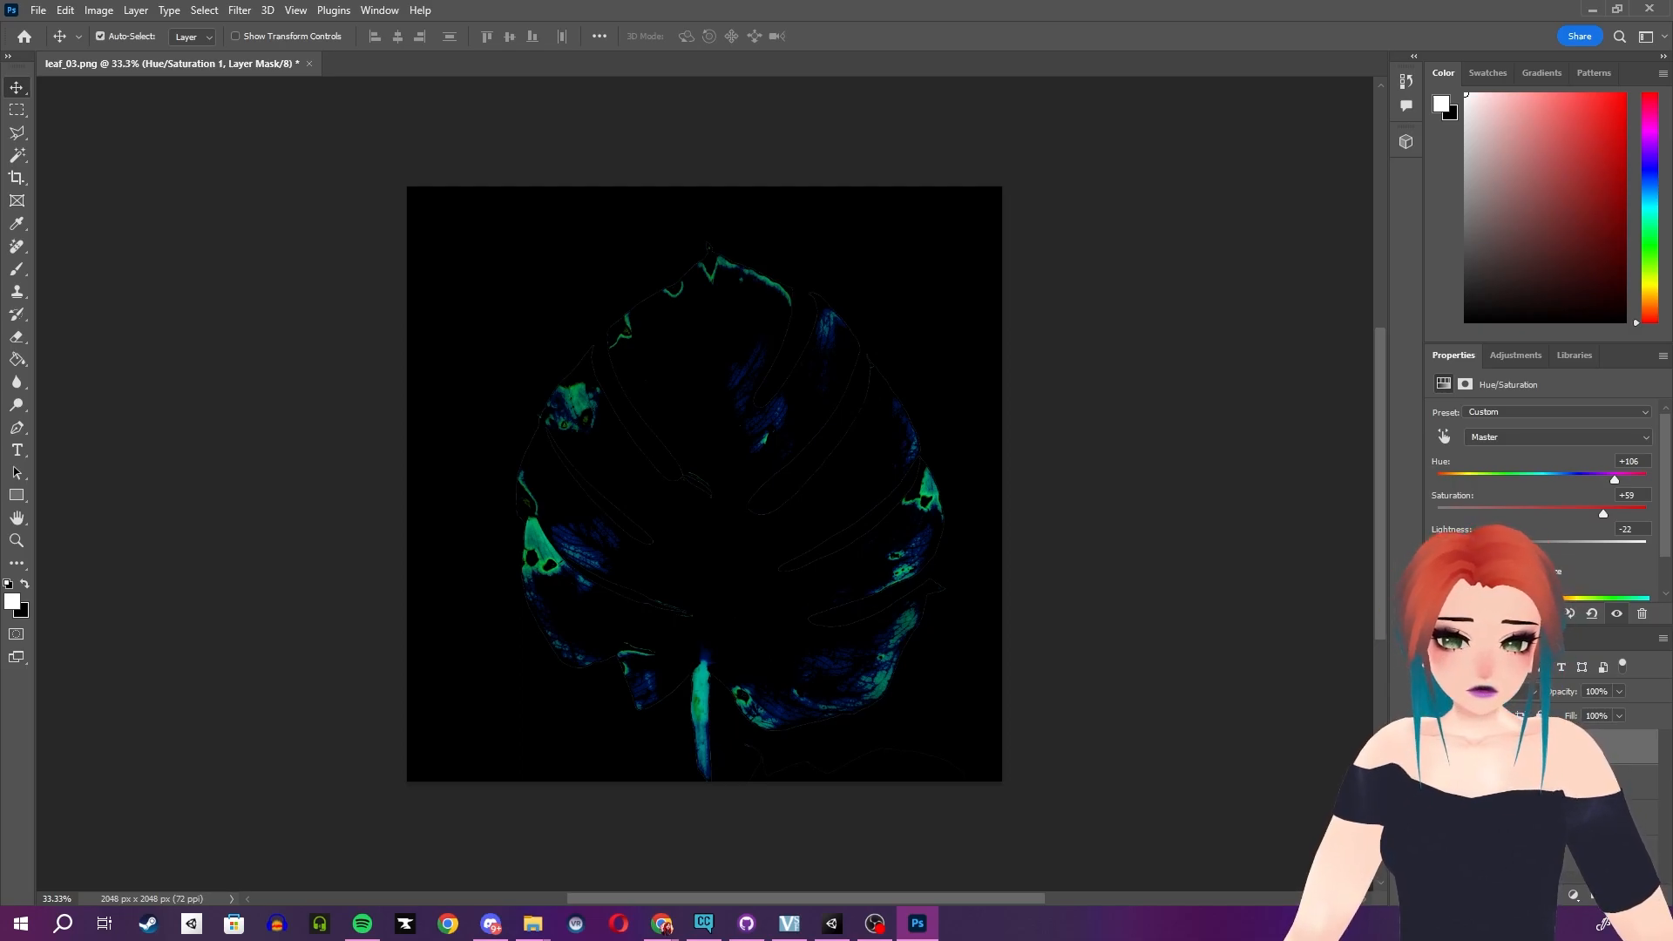
key(ctrl+shift+s)
drag(889, 176, 929, 173)
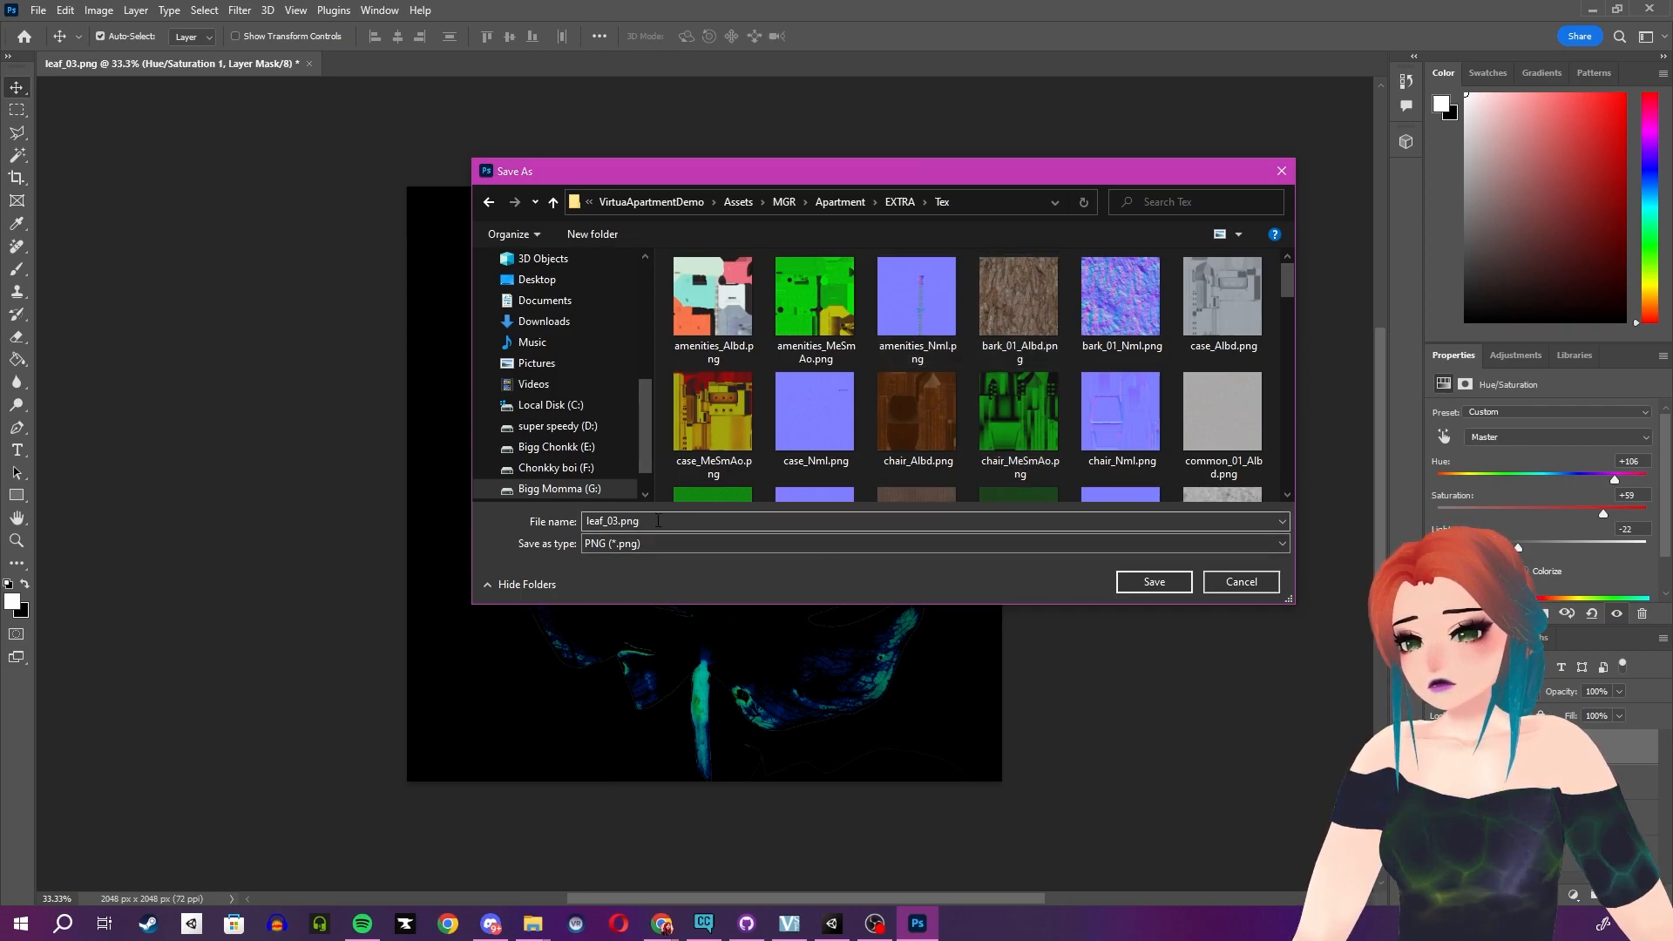
double_click(617, 520)
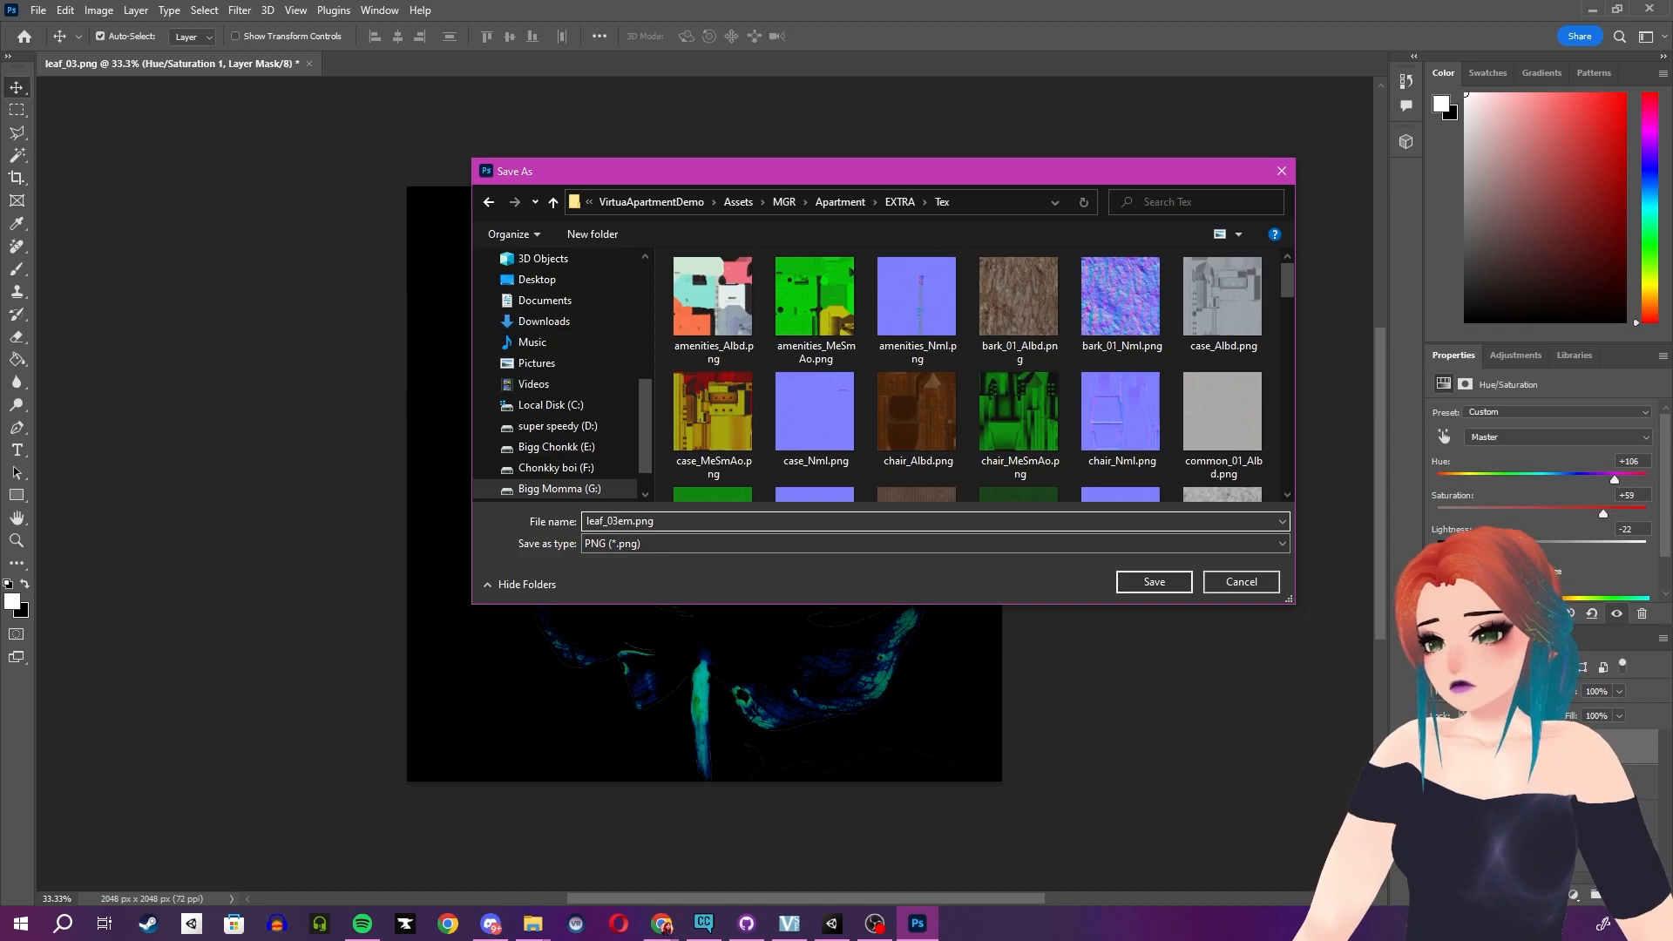
key(Return)
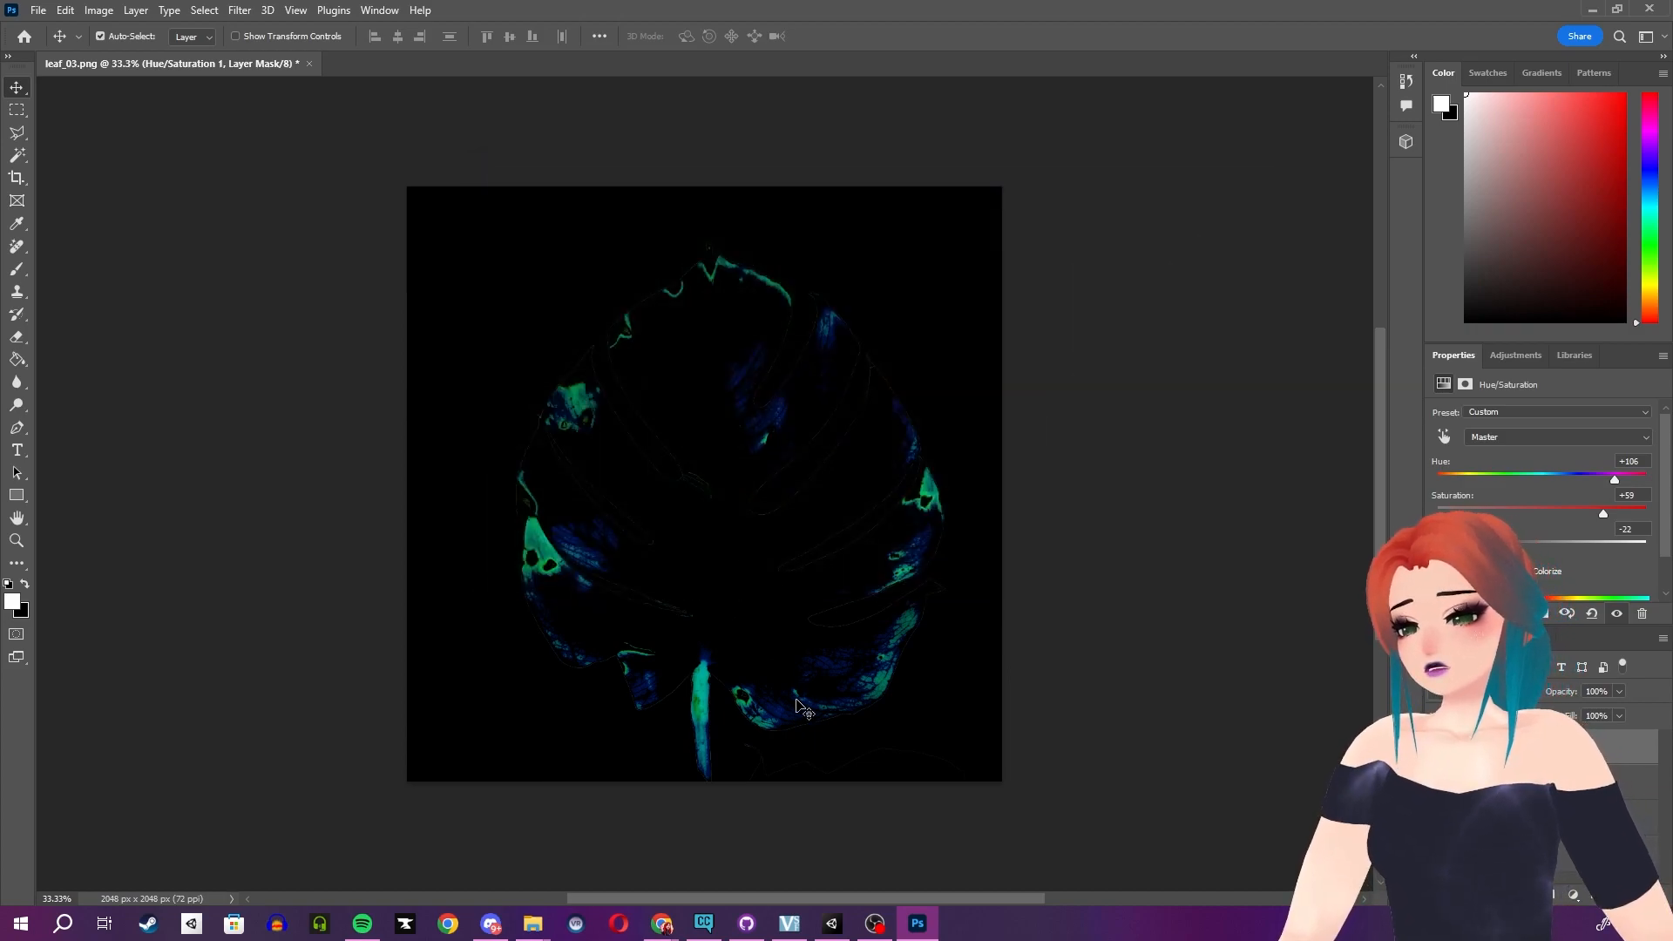
click(833, 923)
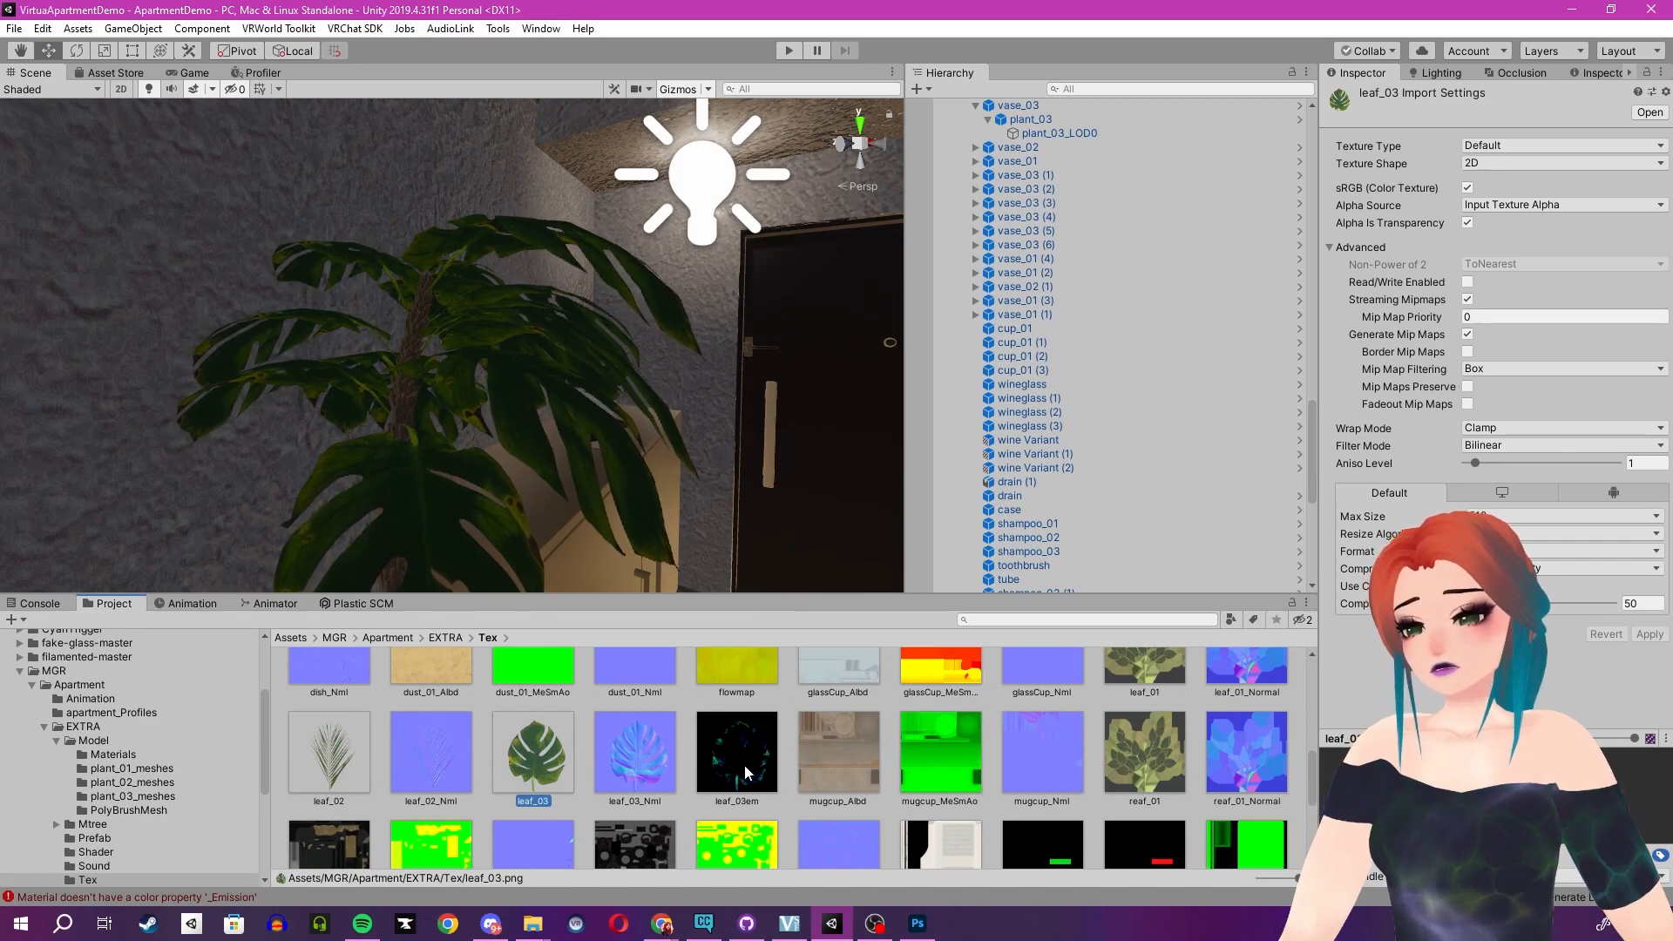
- Select the plant and assign the leaf_03em texture as the emission map of its M_leaf_03 material
click(461, 462)
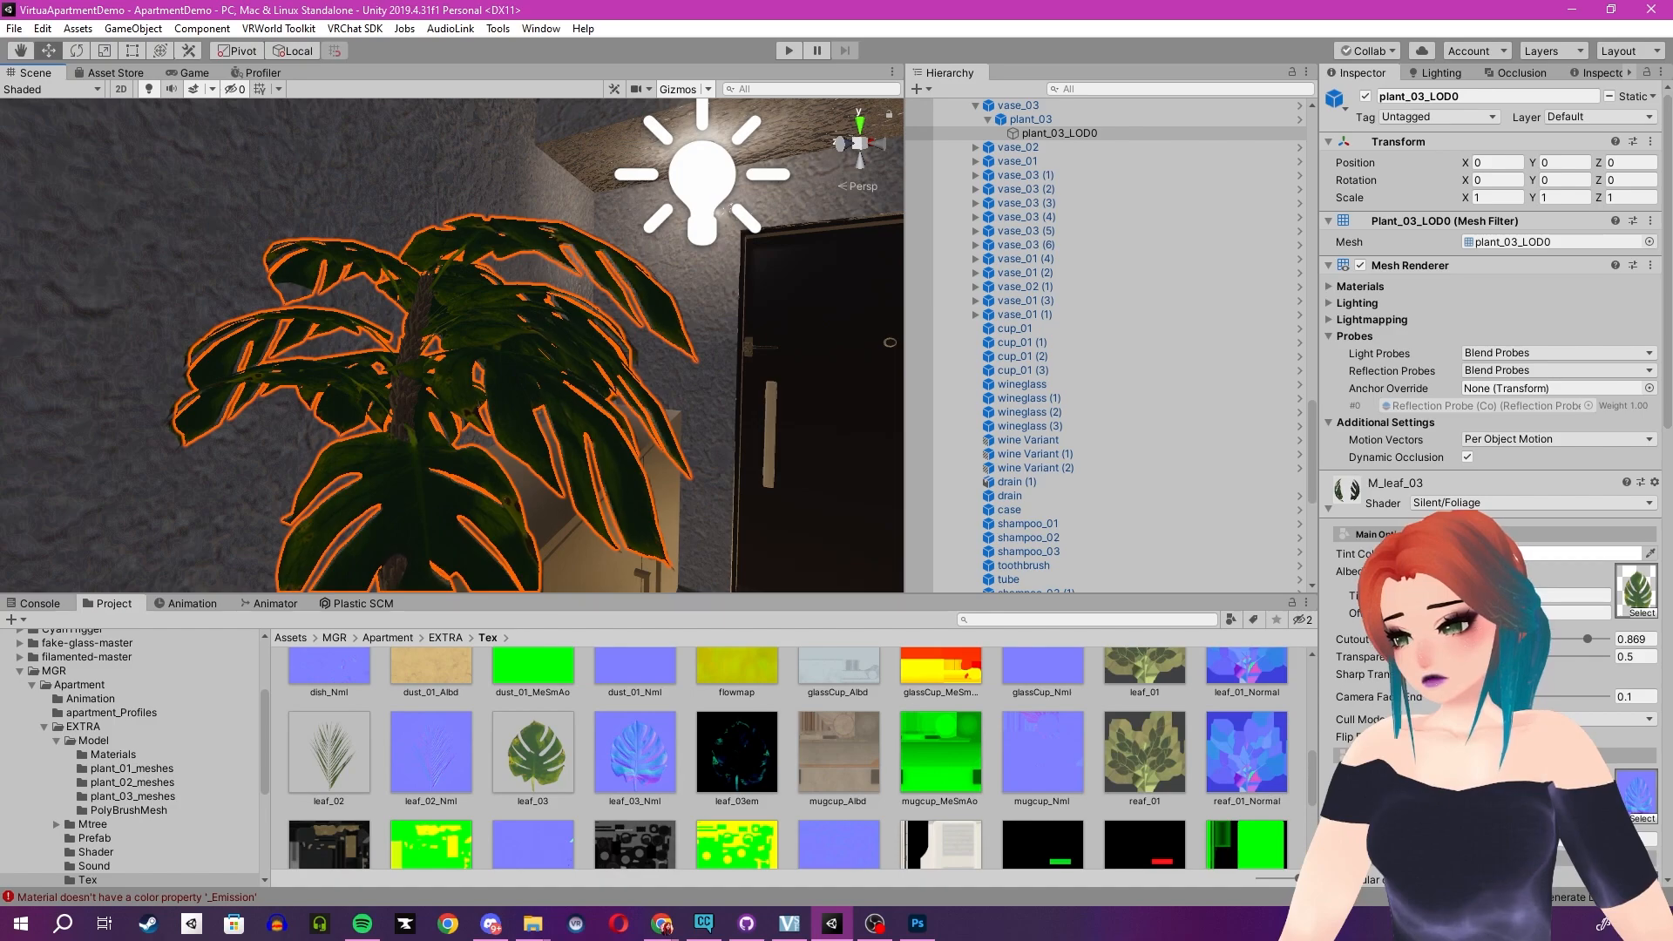
scroll(1490, 349, down, 6)
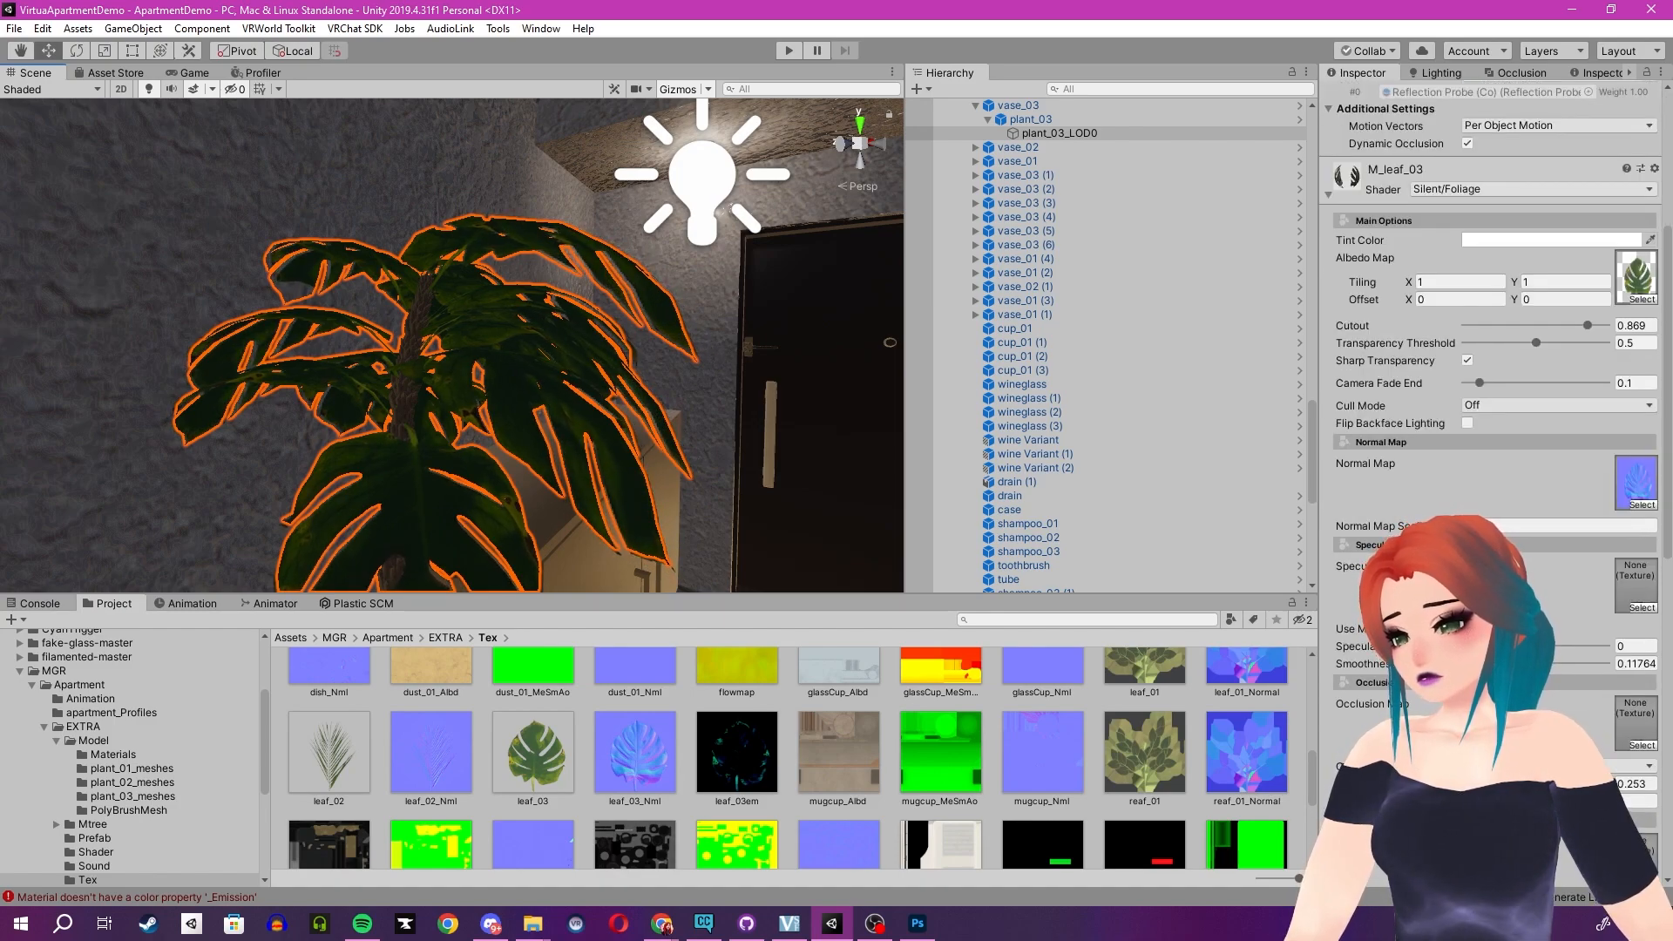
scroll(1489, 349, down, 3)
drag(732, 761, 1640, 716)
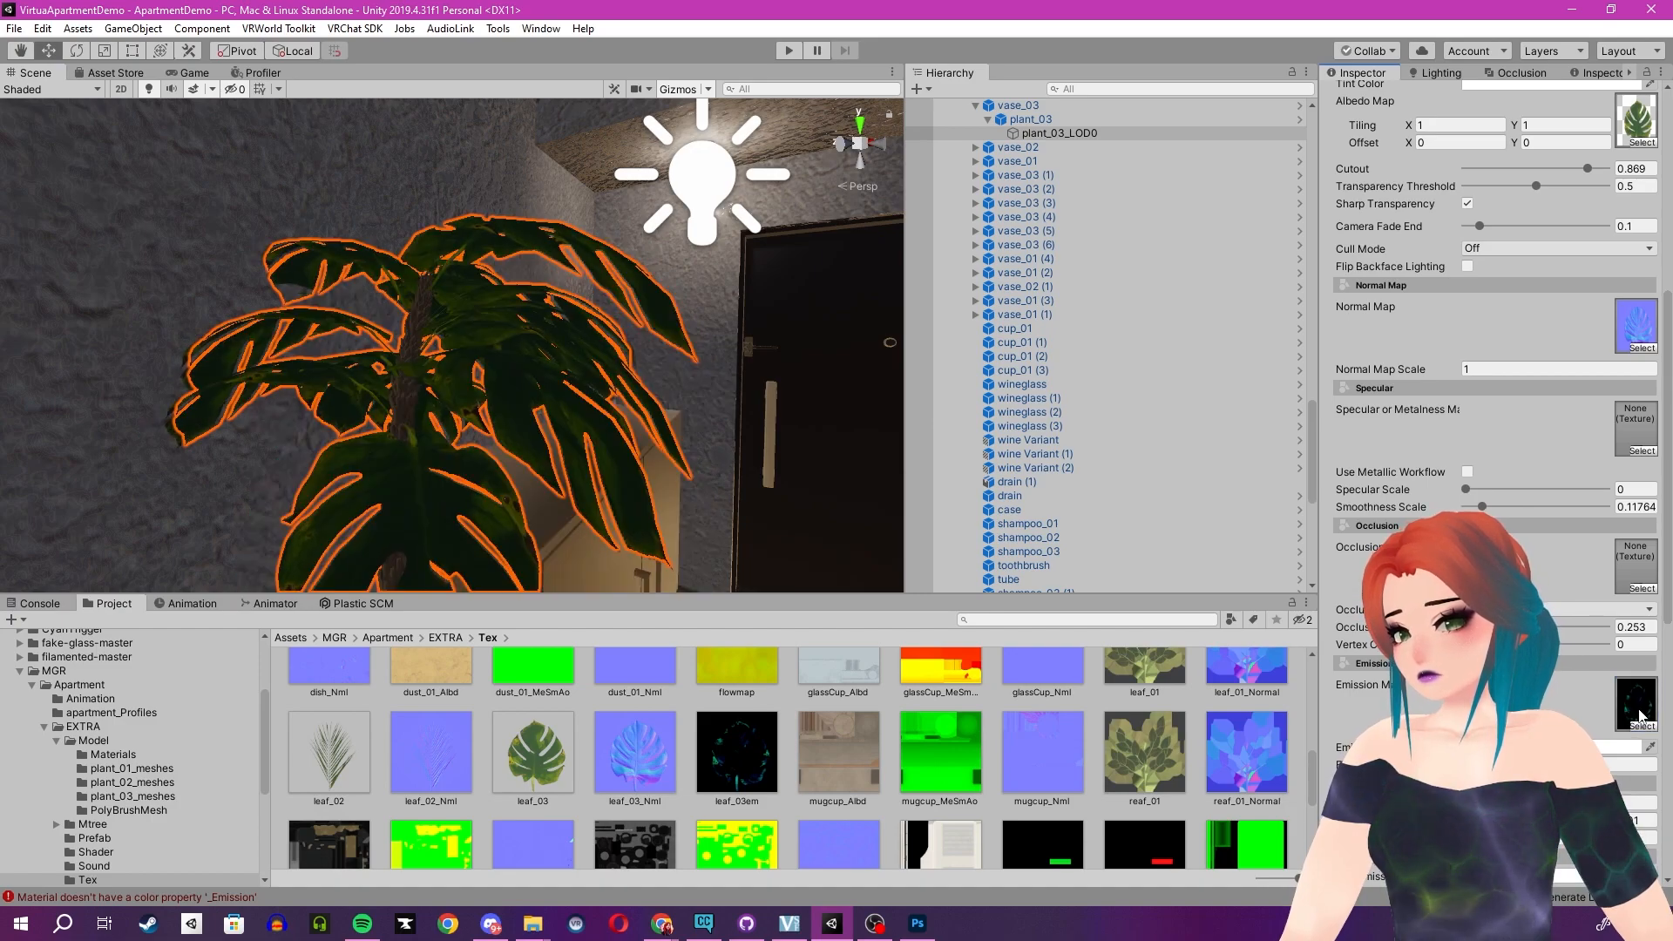
click(1590, 747)
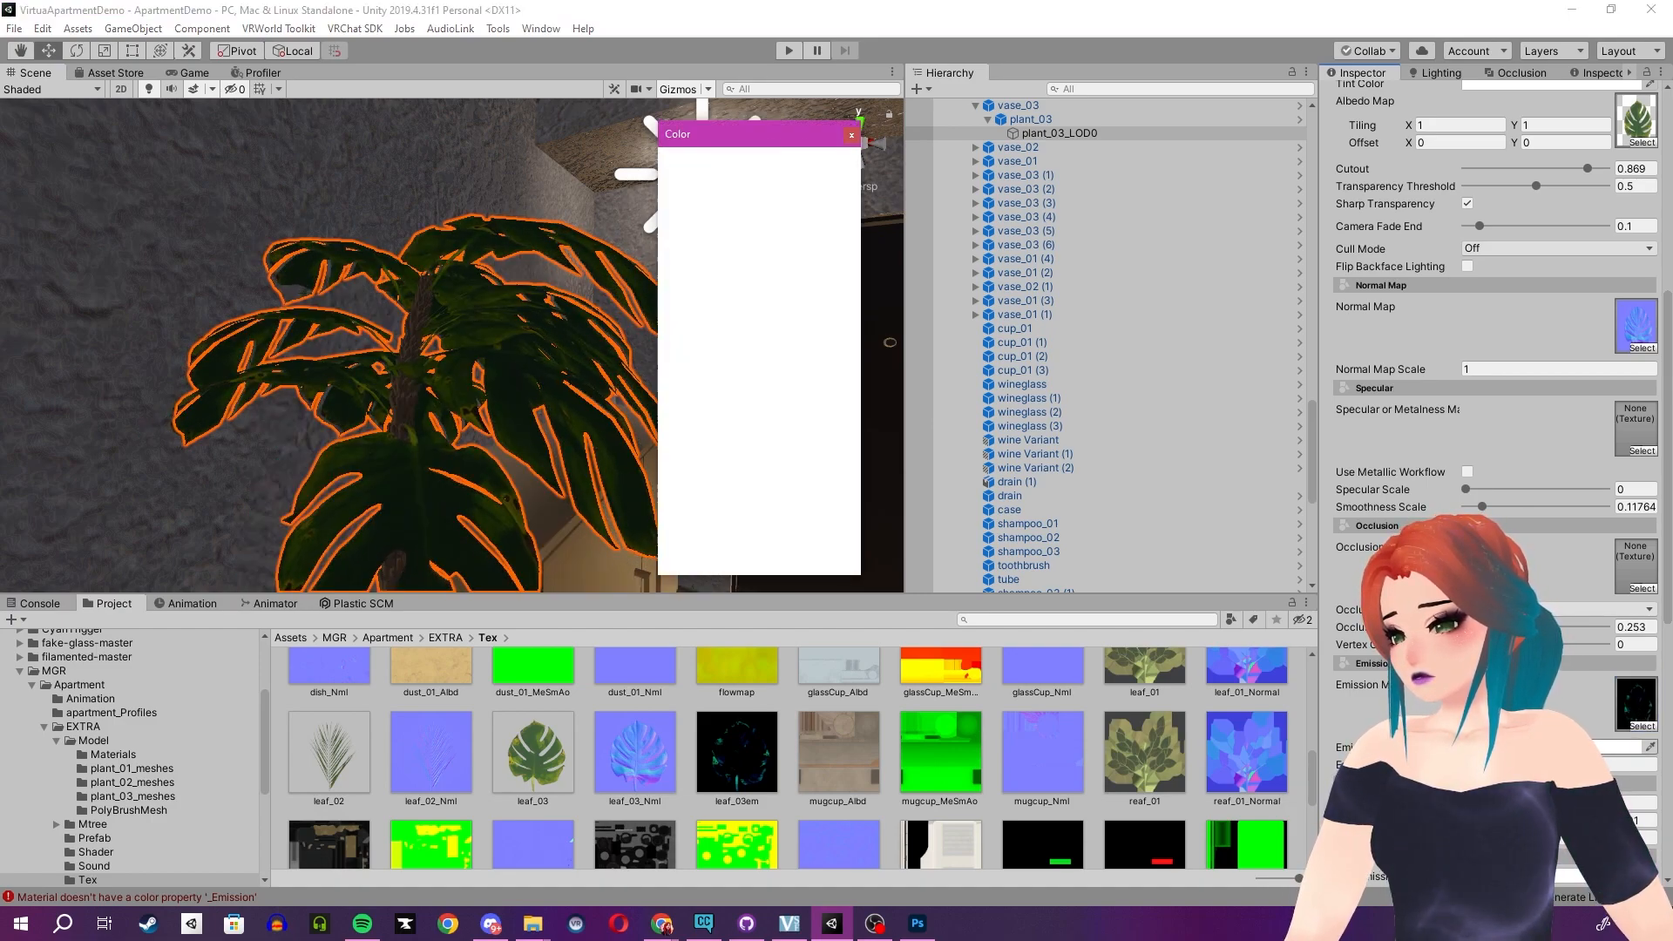
click(851, 135)
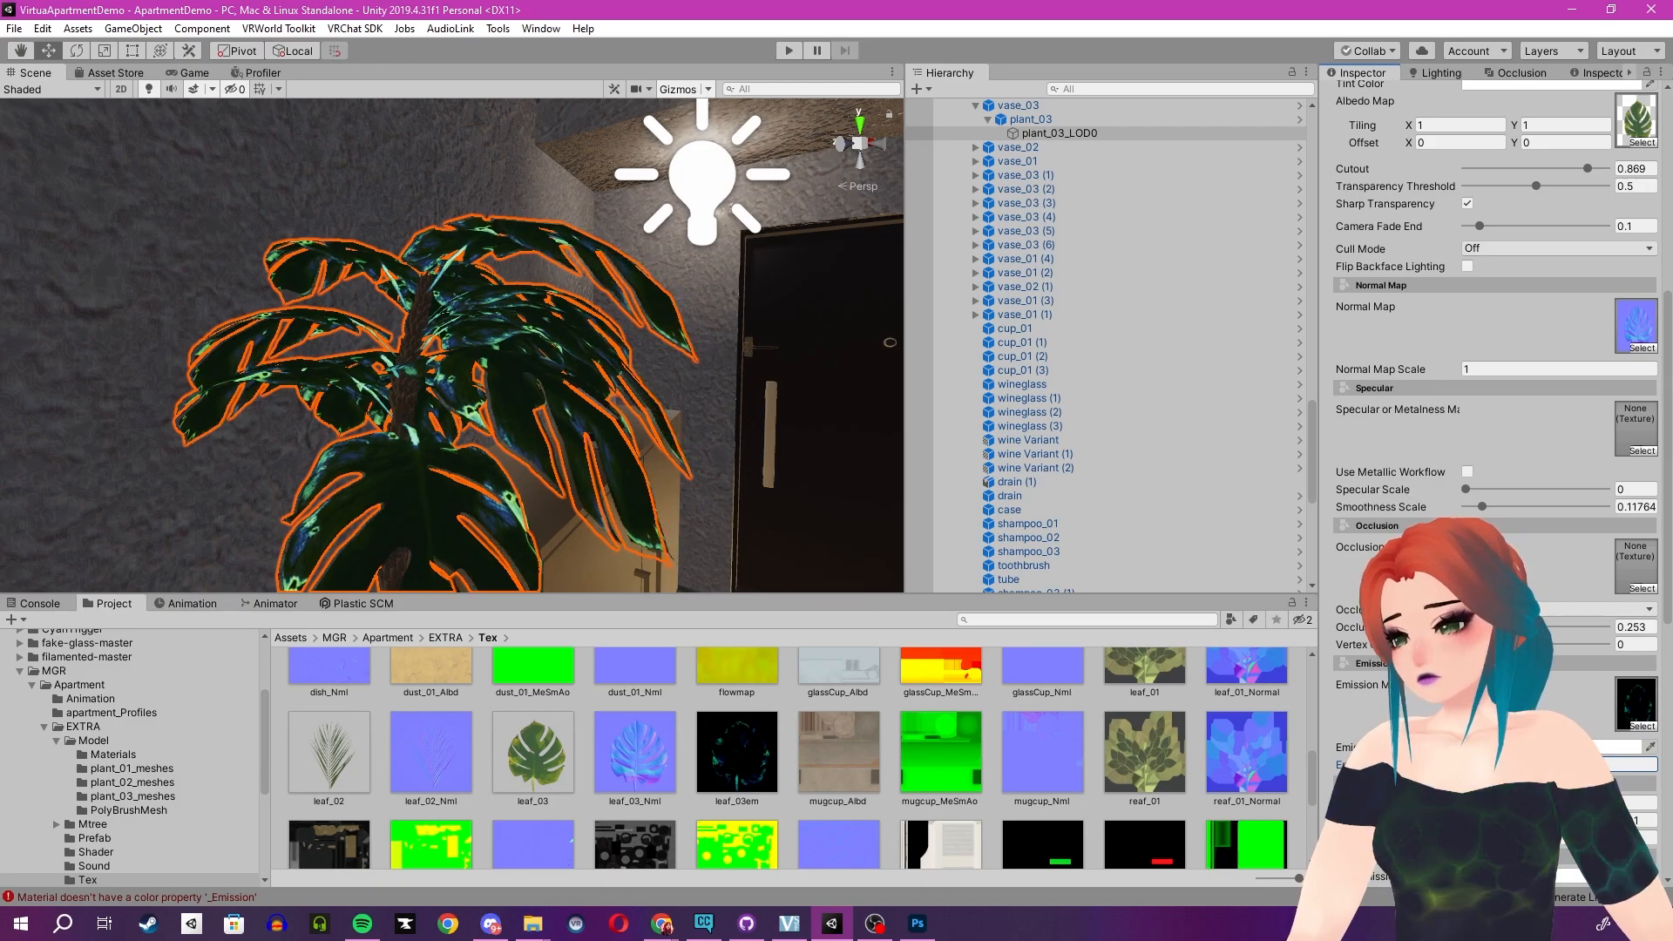
- Select a picture frame on the living room wall and locate its Mtl_pictureFrame material in the project
right_drag(470, 321, 767, 488)
key(s)
scroll(604, 217, up, 3)
click(632, 240)
key(w)
key(s)
key(w)
key(e)
key(s)
key(w)
key(w)
right_drag(506, 431, 326, 441)
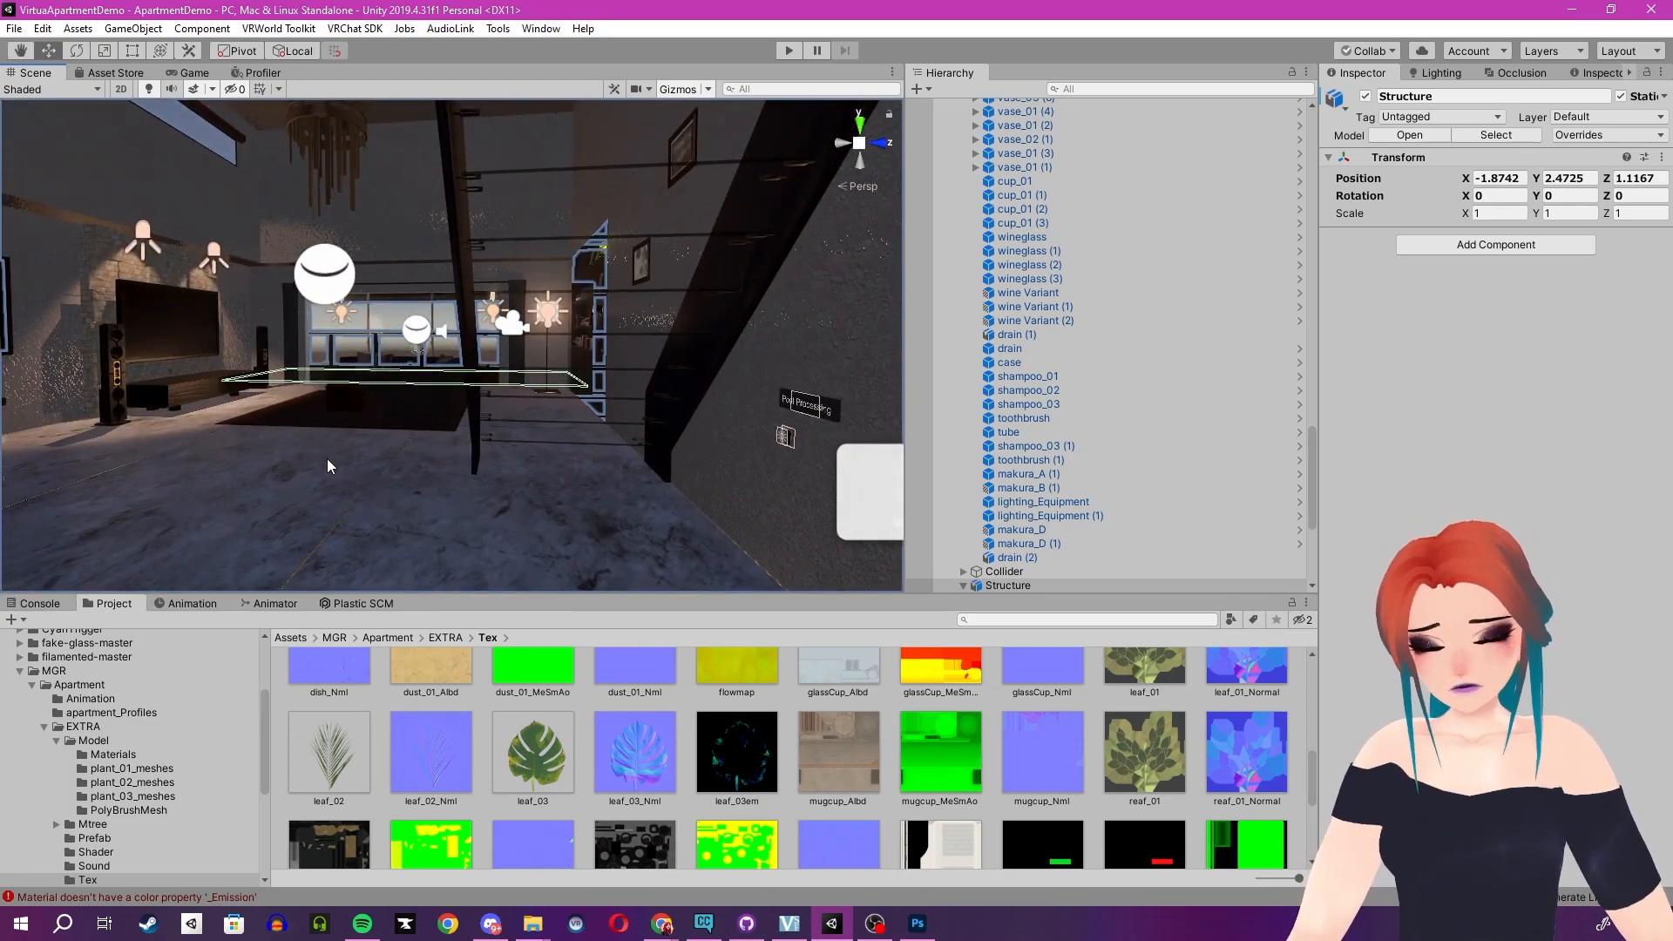
right_drag(456, 478, 196, 437)
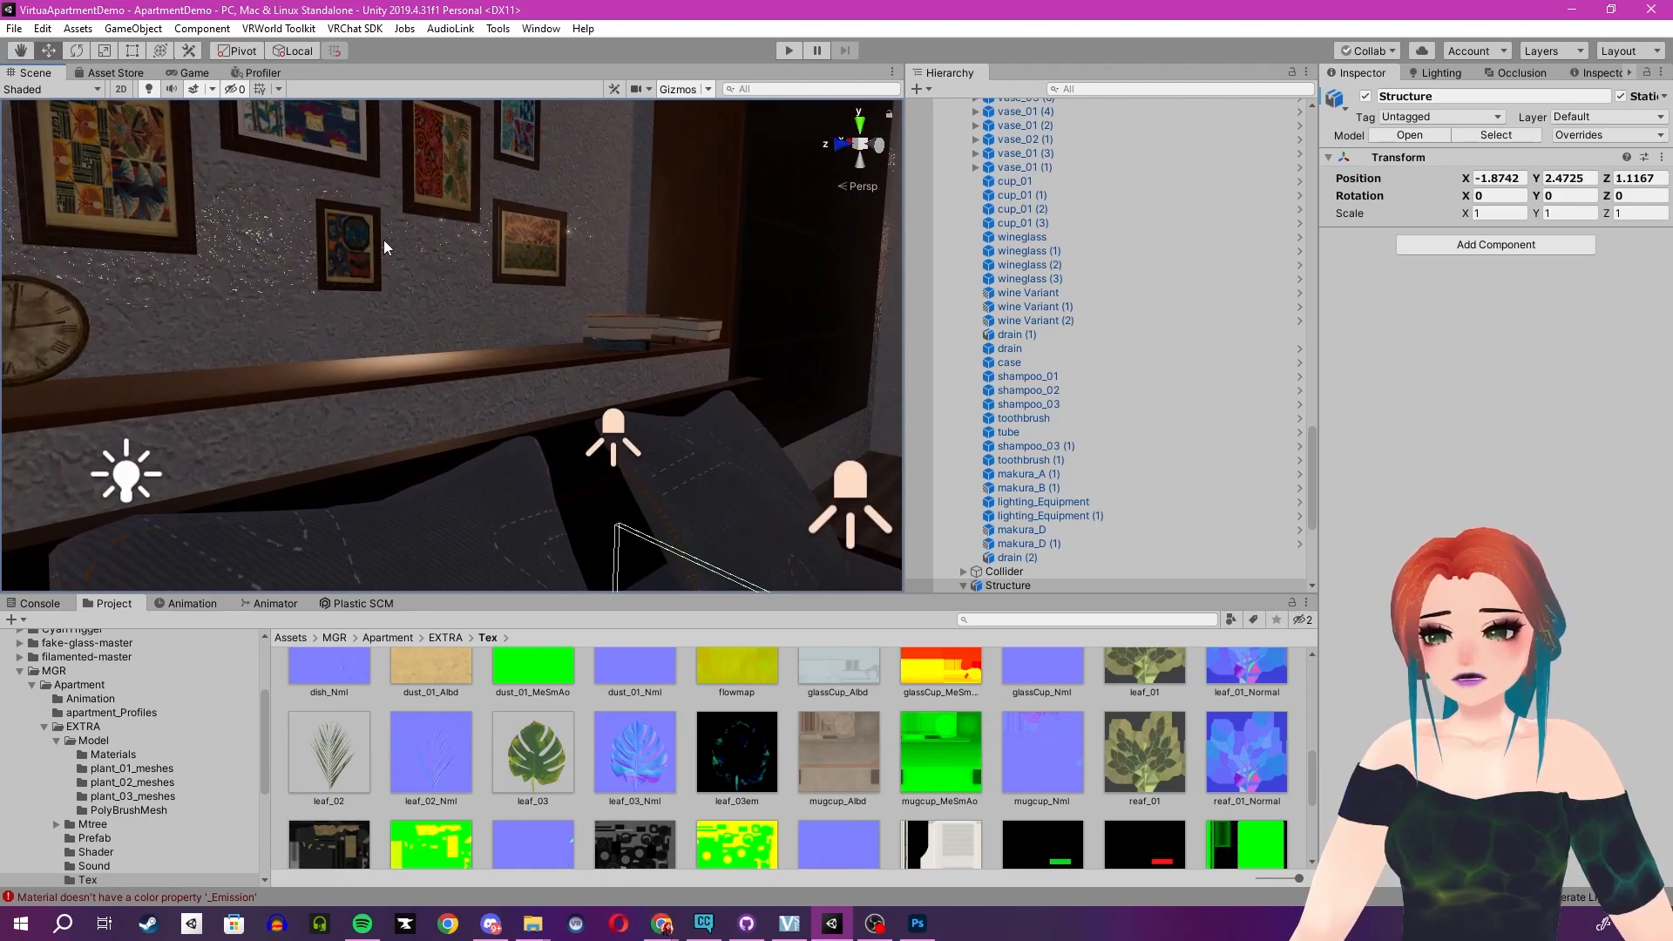
click(369, 261)
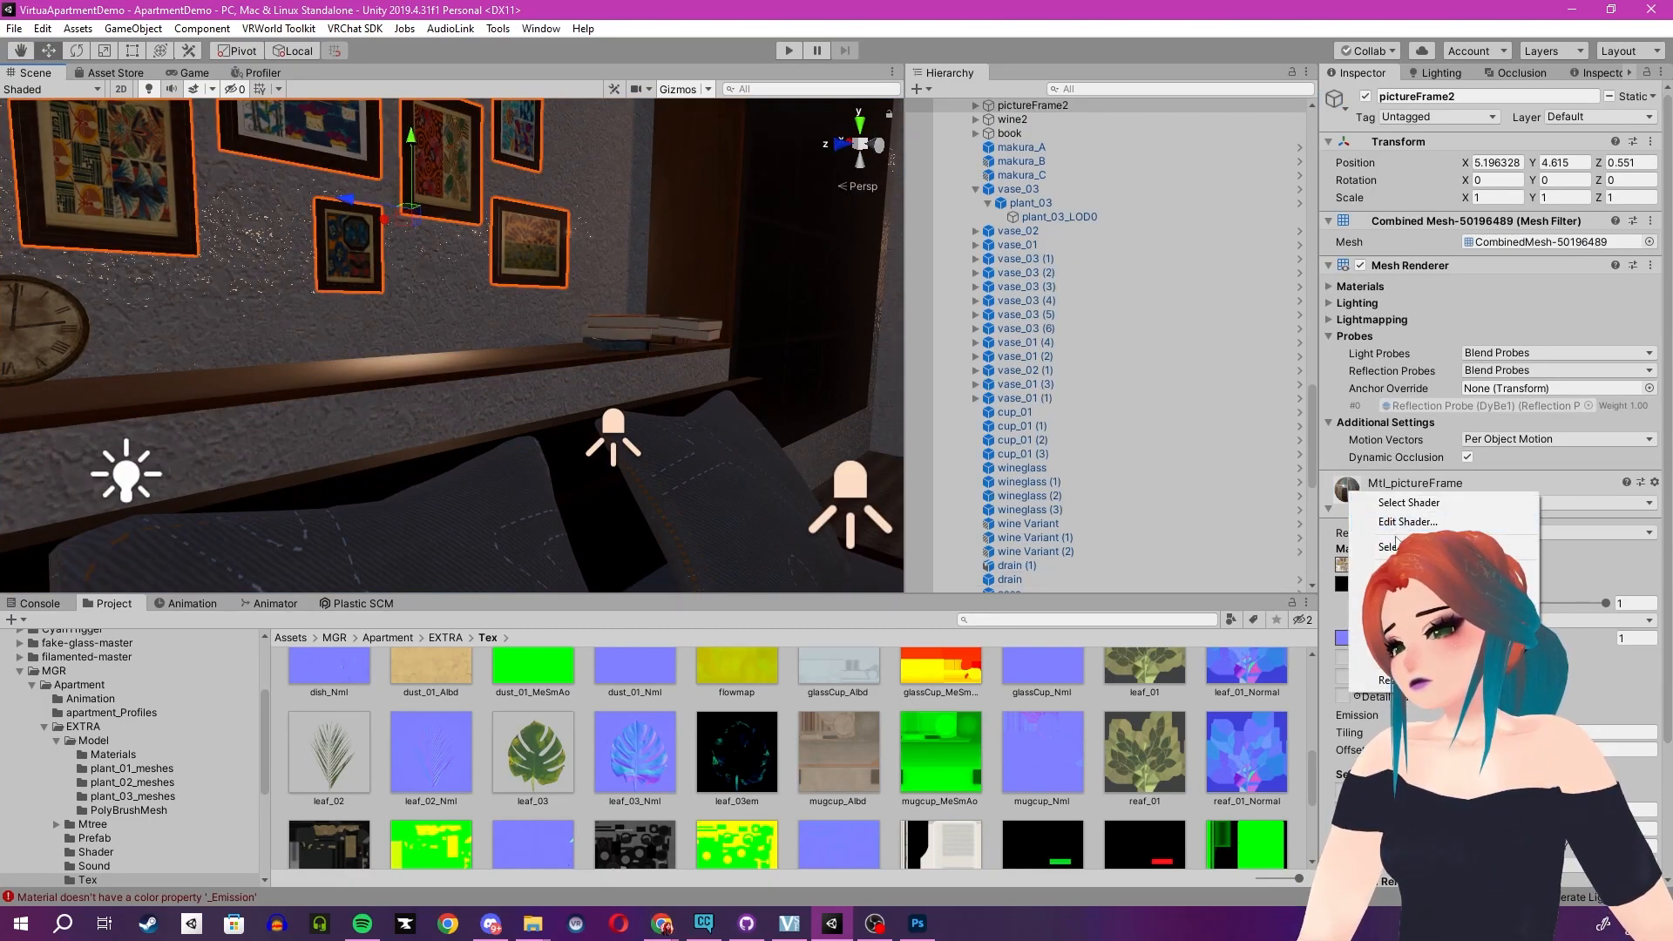
click(1395, 545)
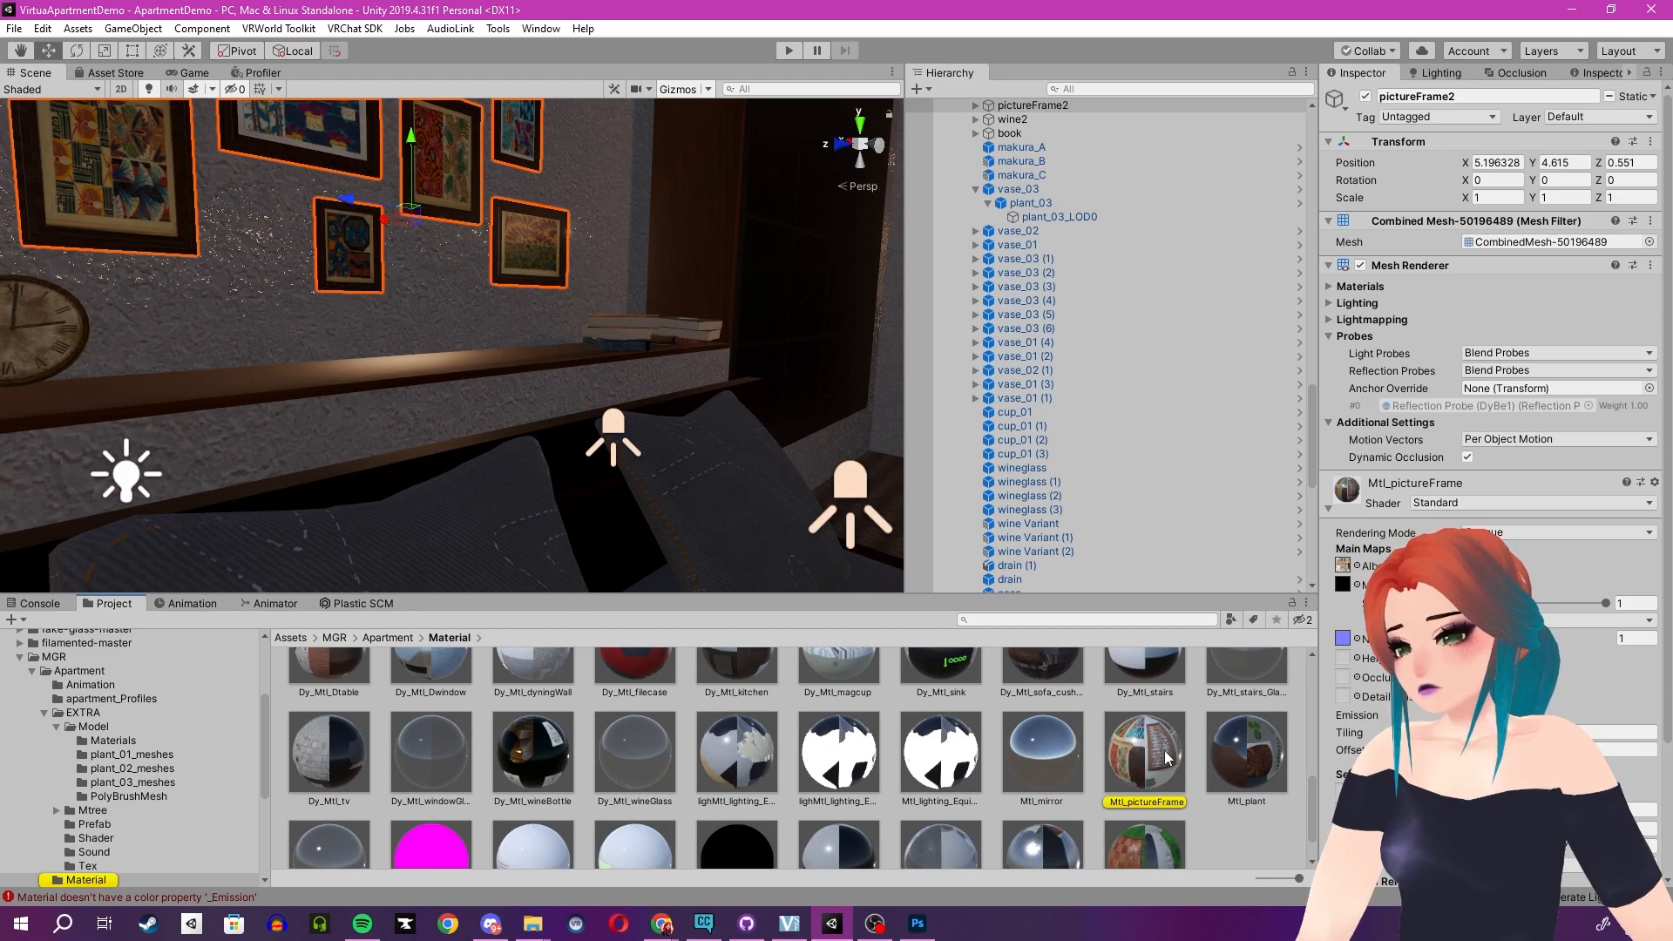
- Browse the bathroom materials and inspect the towel and bathroom shelf materials' shader settings
scroll(1155, 758, up, 10)
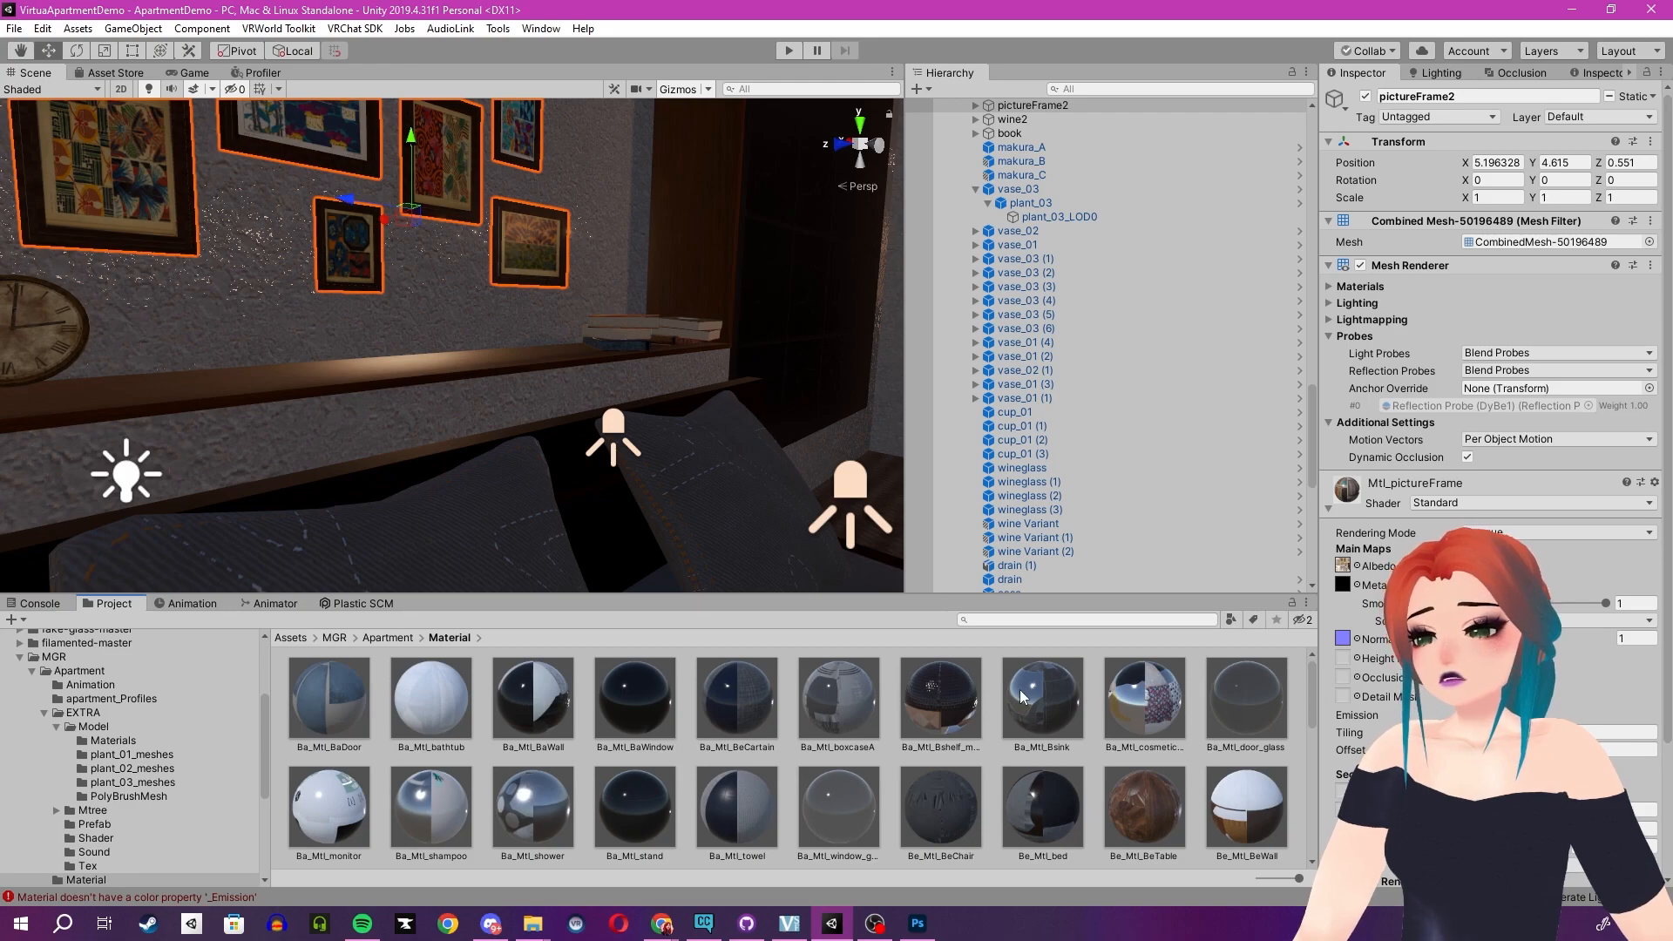
click(710, 786)
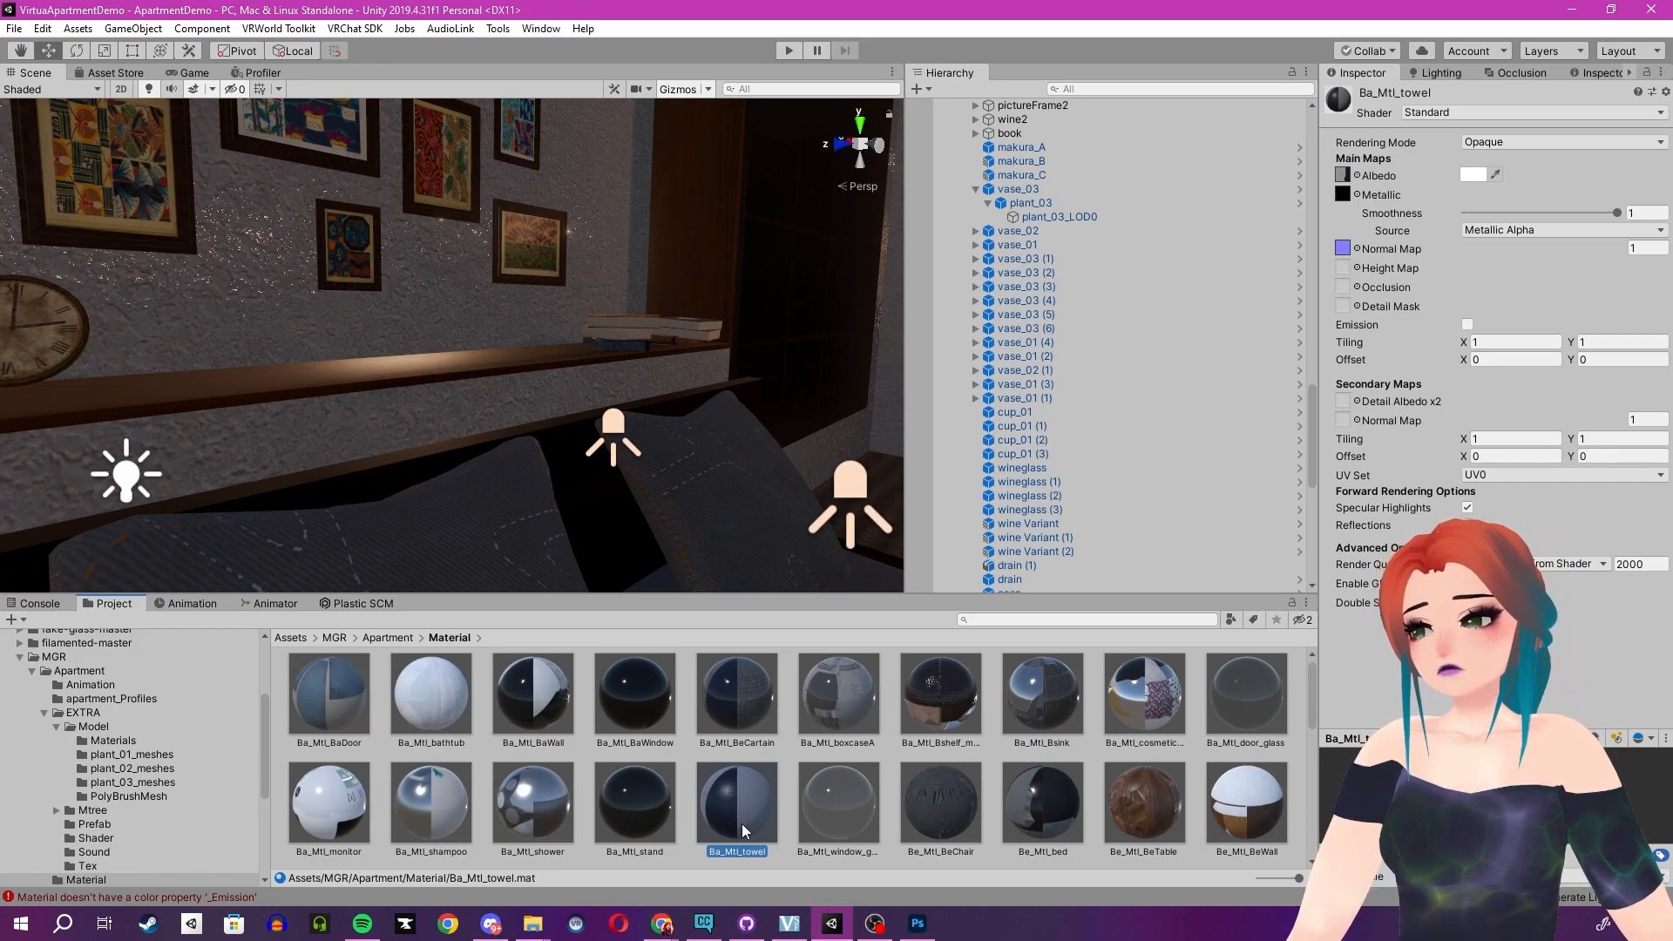
click(928, 693)
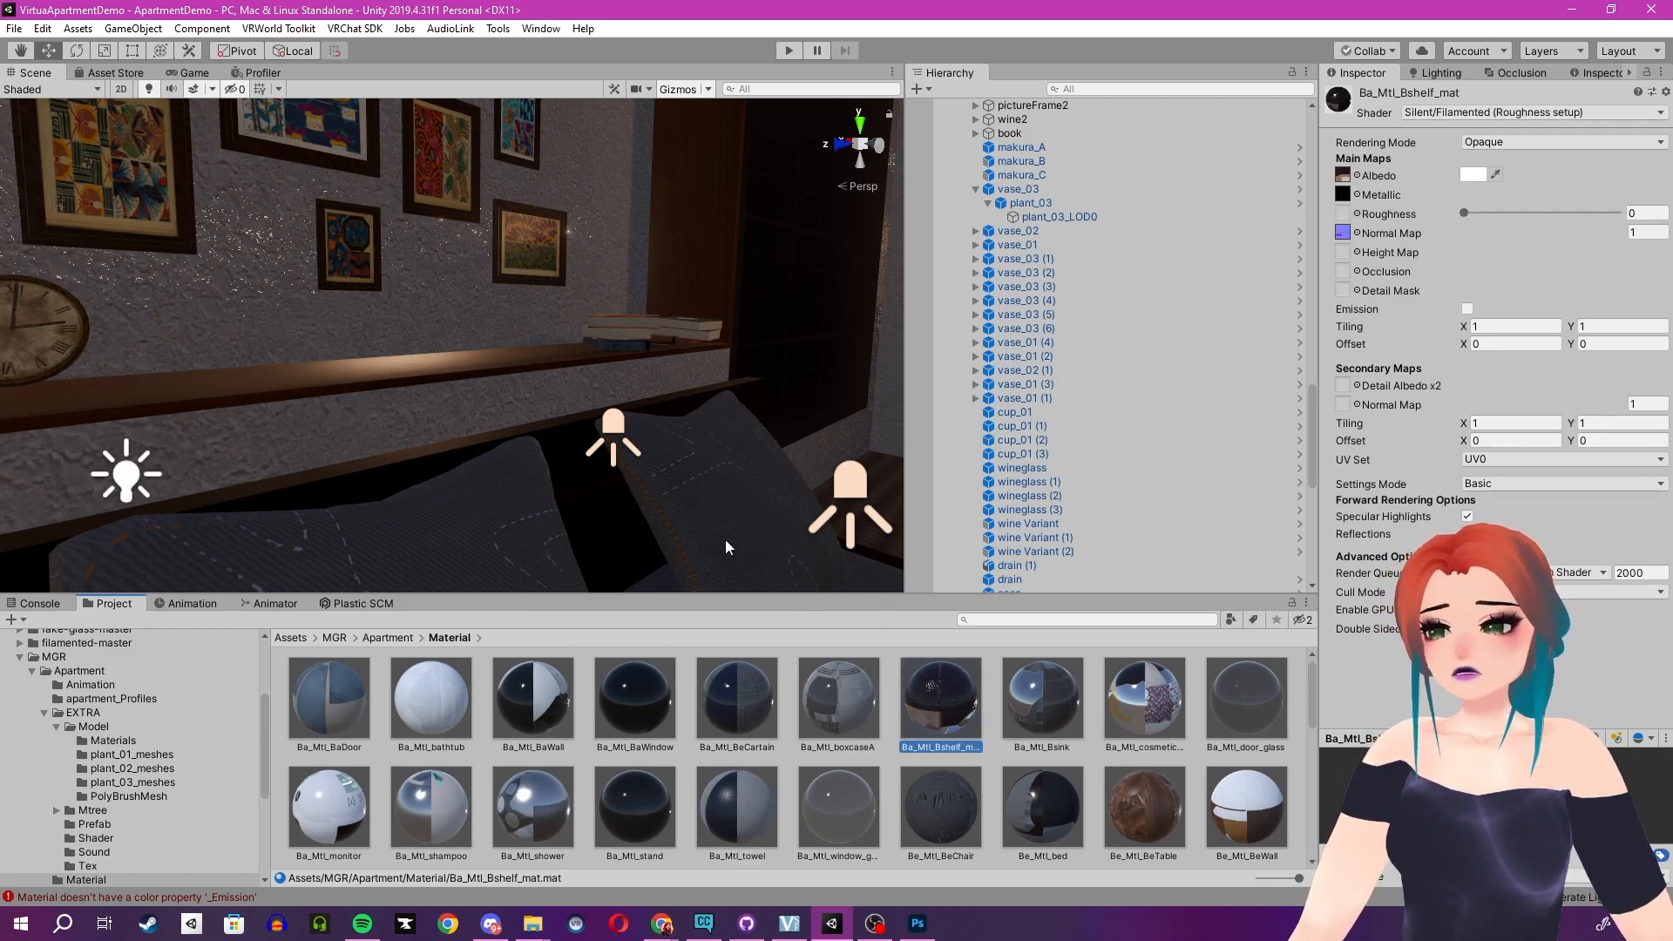
right_drag(552, 469, 609, 478)
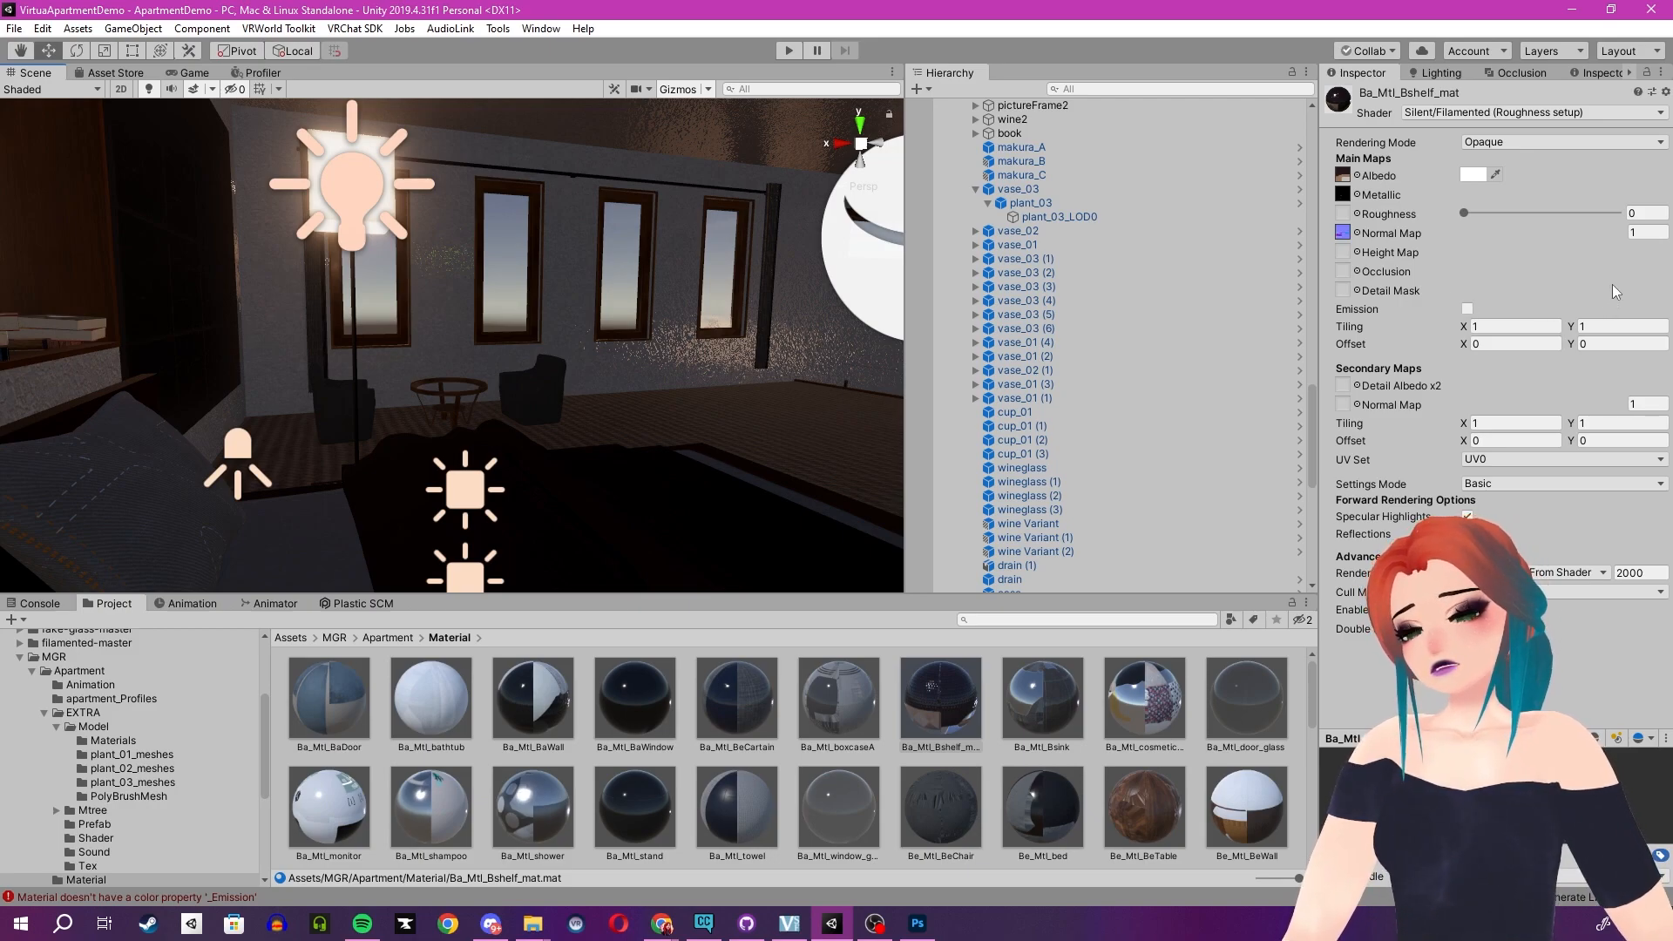
click(1552, 328)
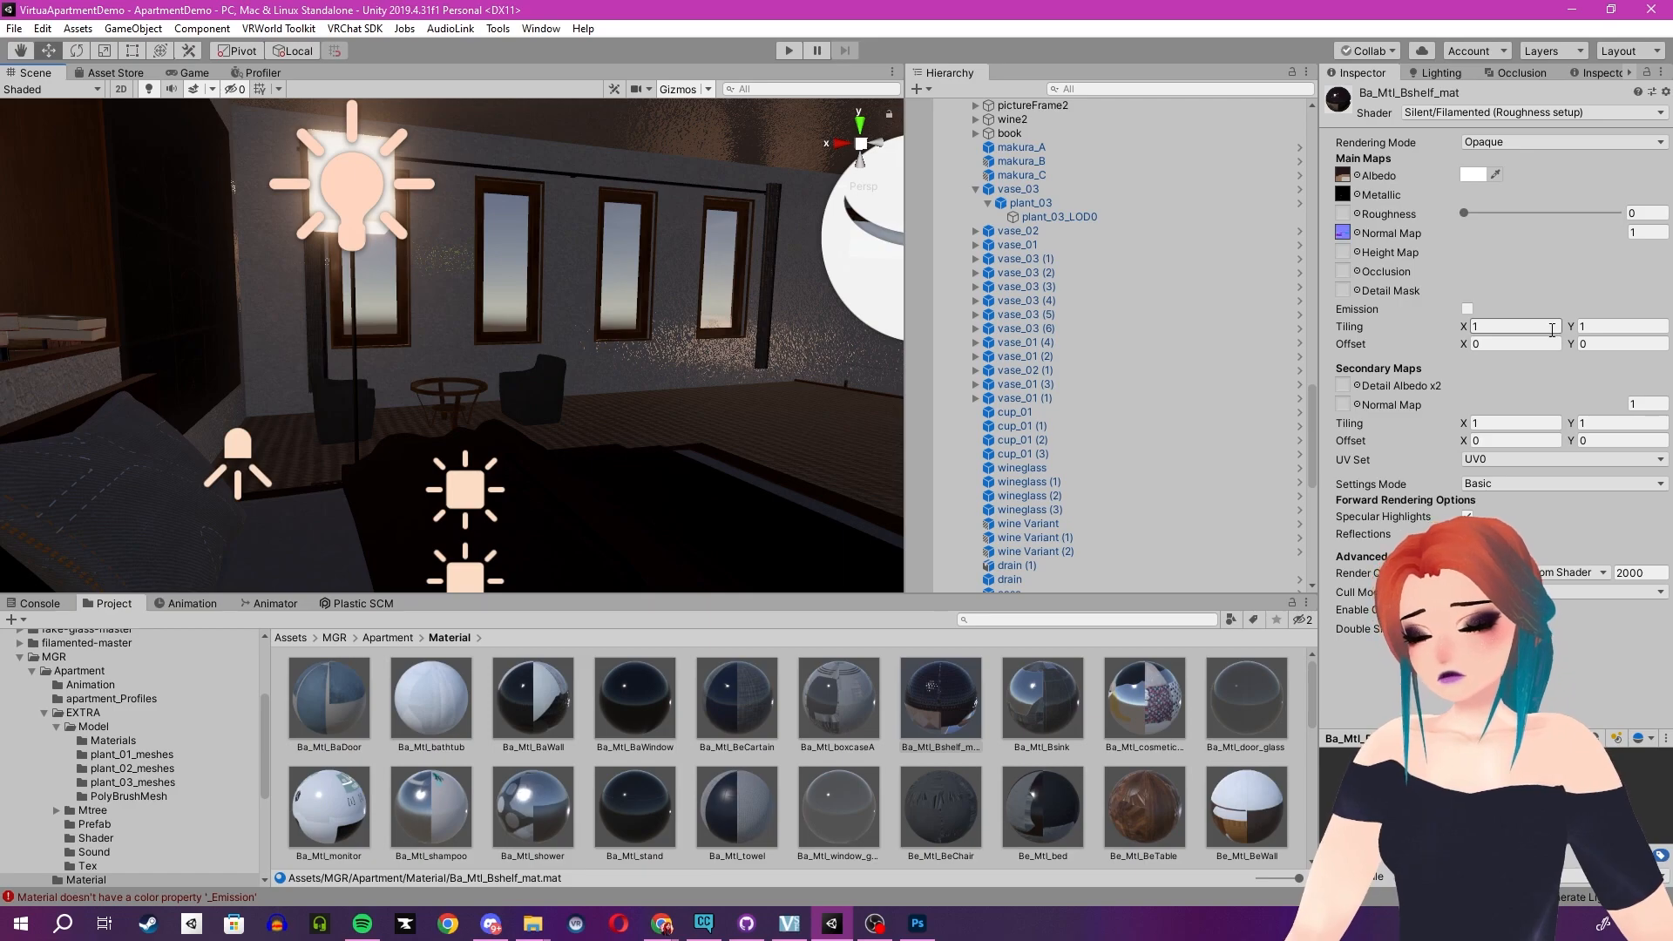
click(1537, 342)
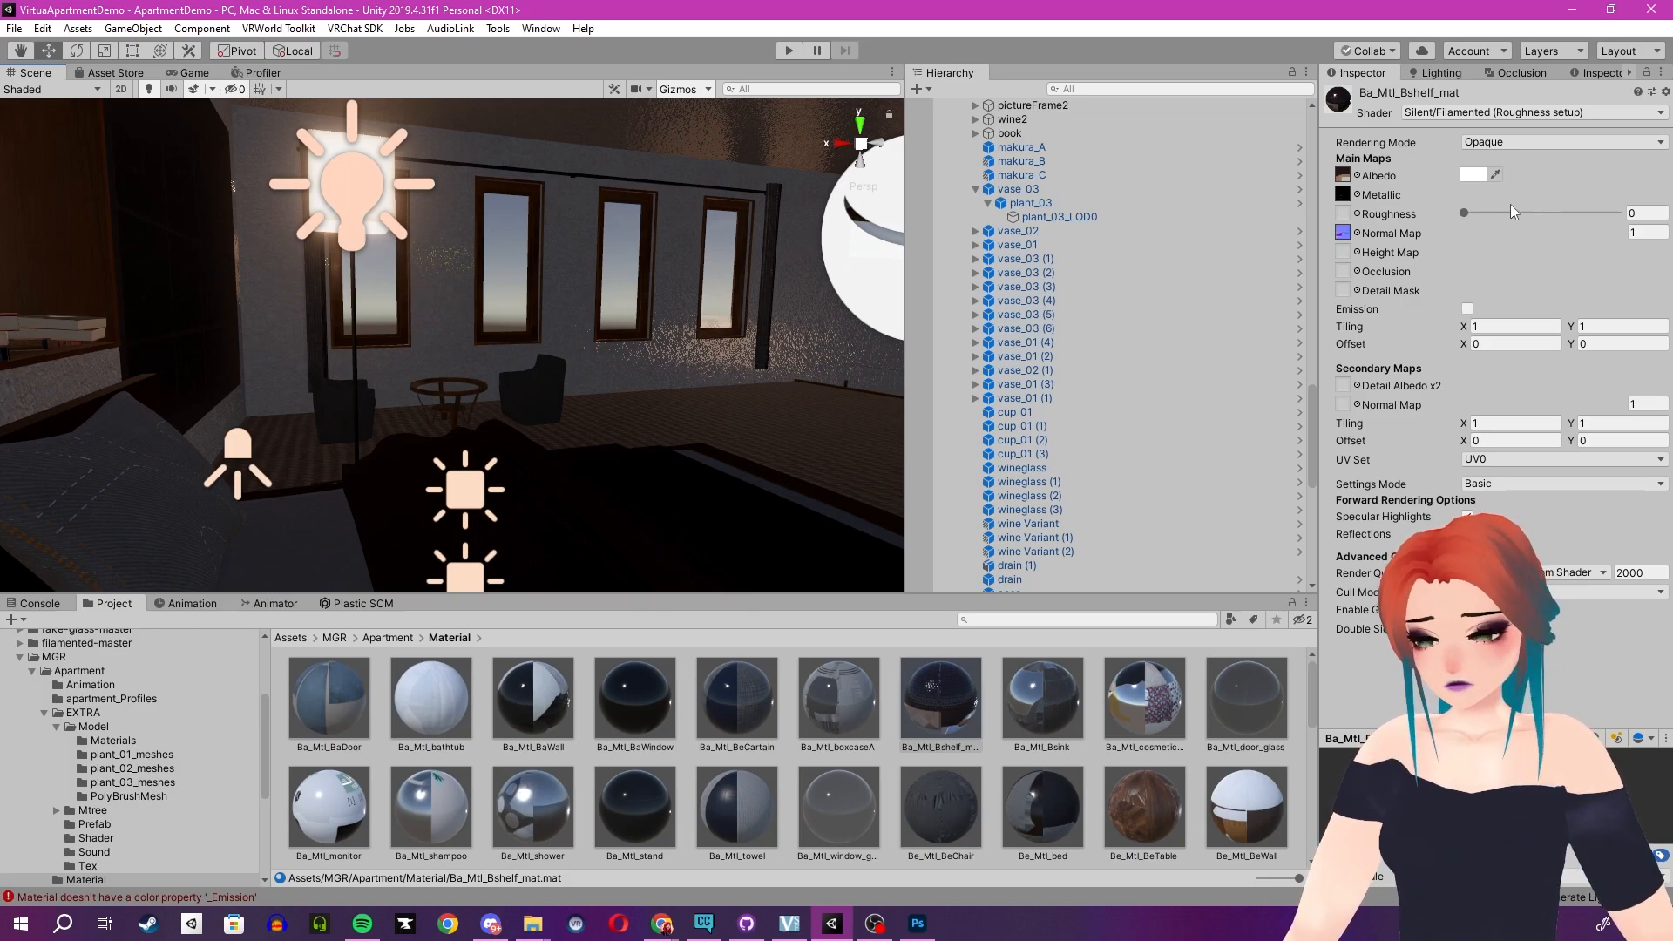
right_drag(537, 279, 366, 287)
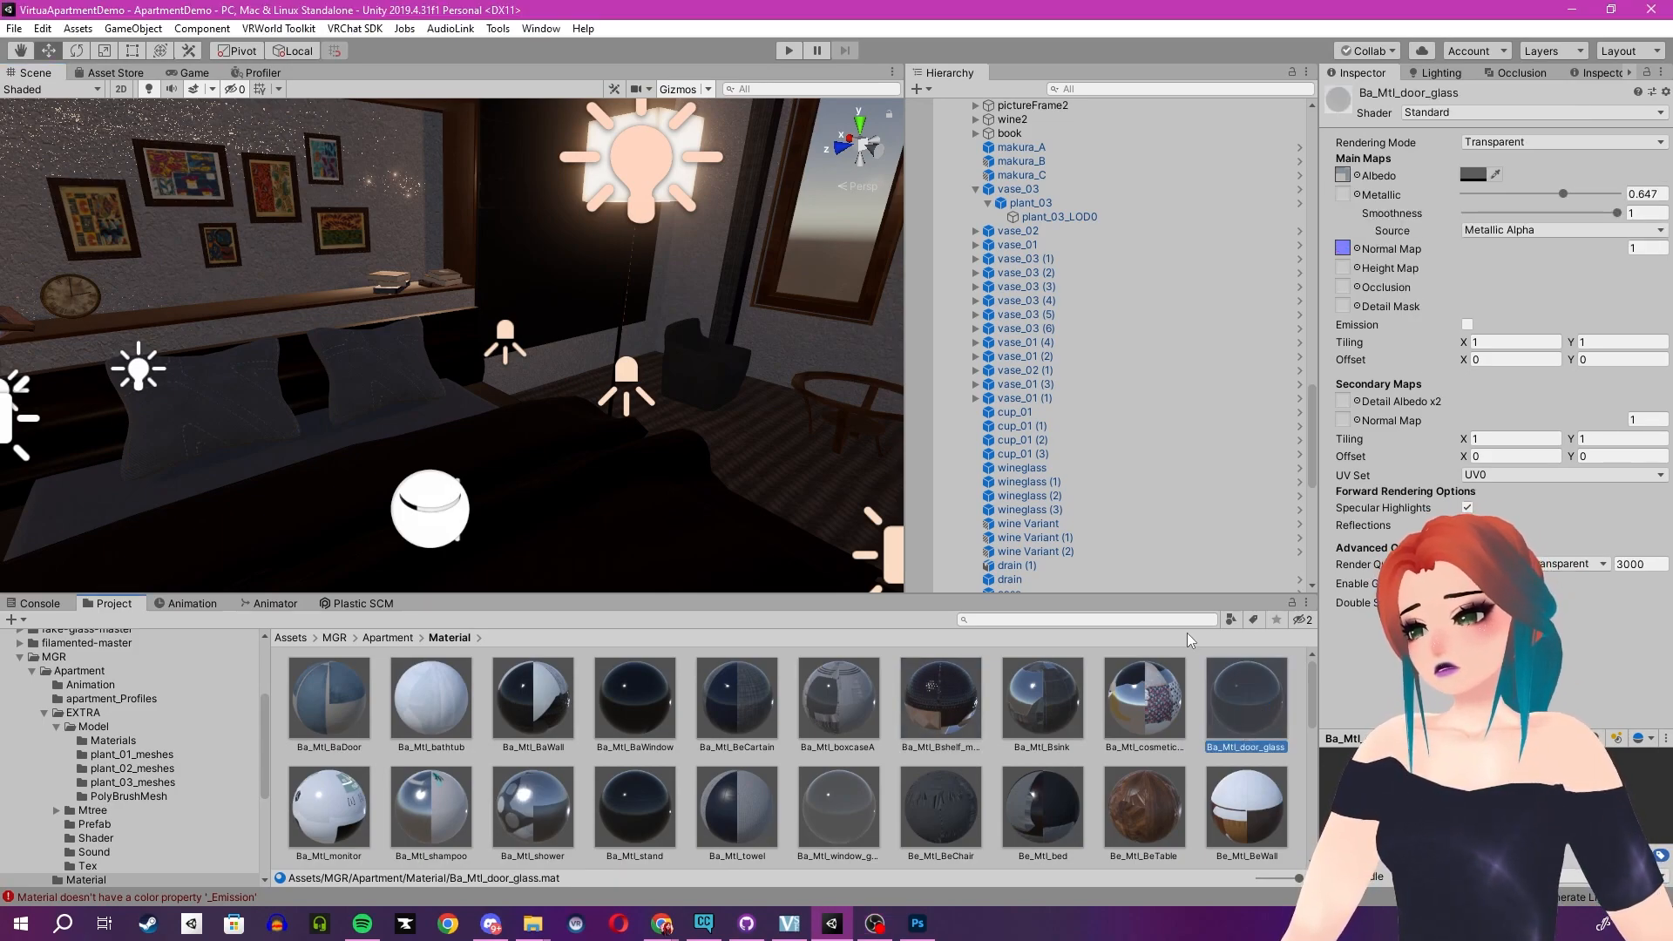
- Switch the Ba_Mtl_door_glass material's shader to Silent/FakeGlass and set its tint colour to white with alpha 0
click(1472, 110)
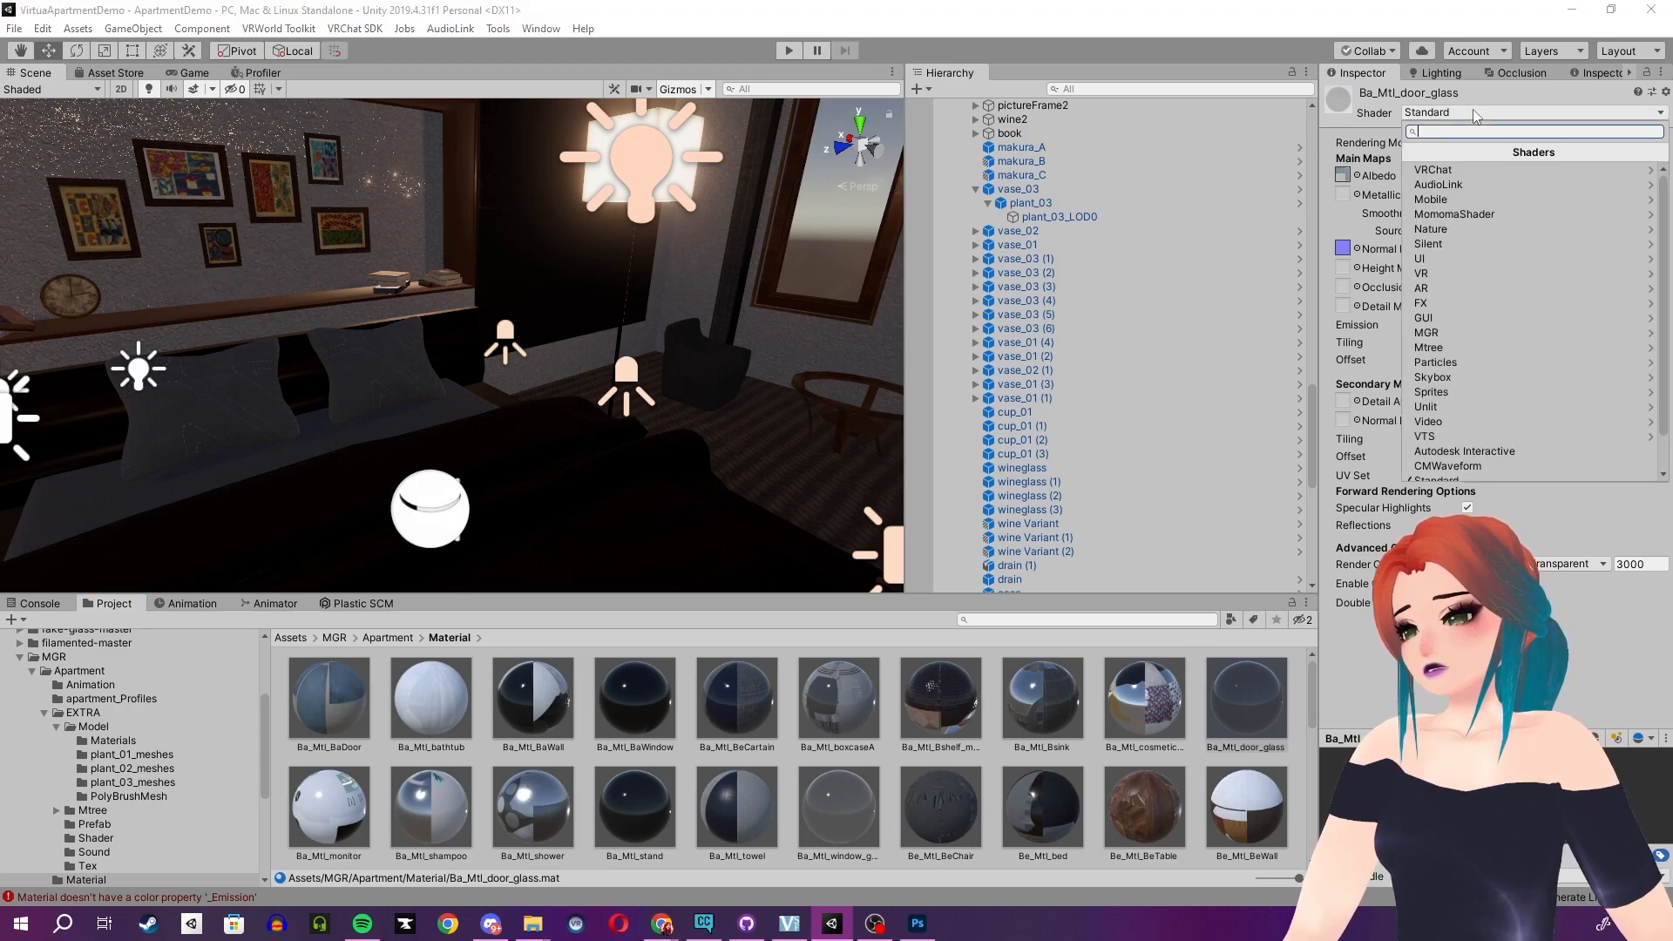
click(1466, 244)
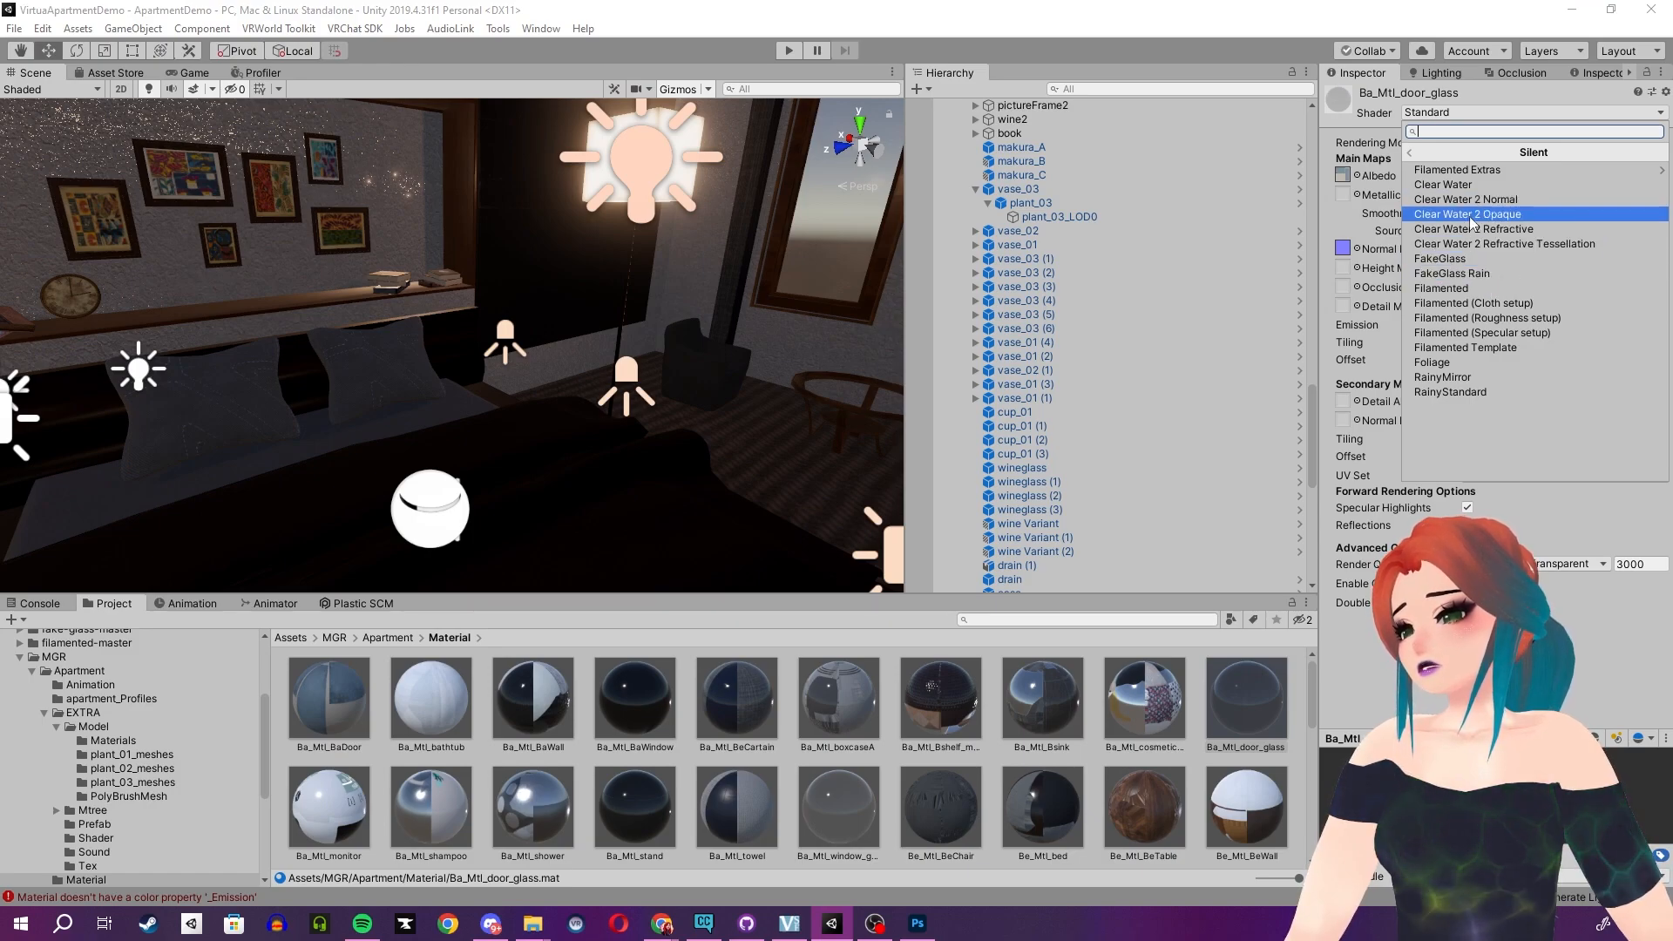
click(1481, 258)
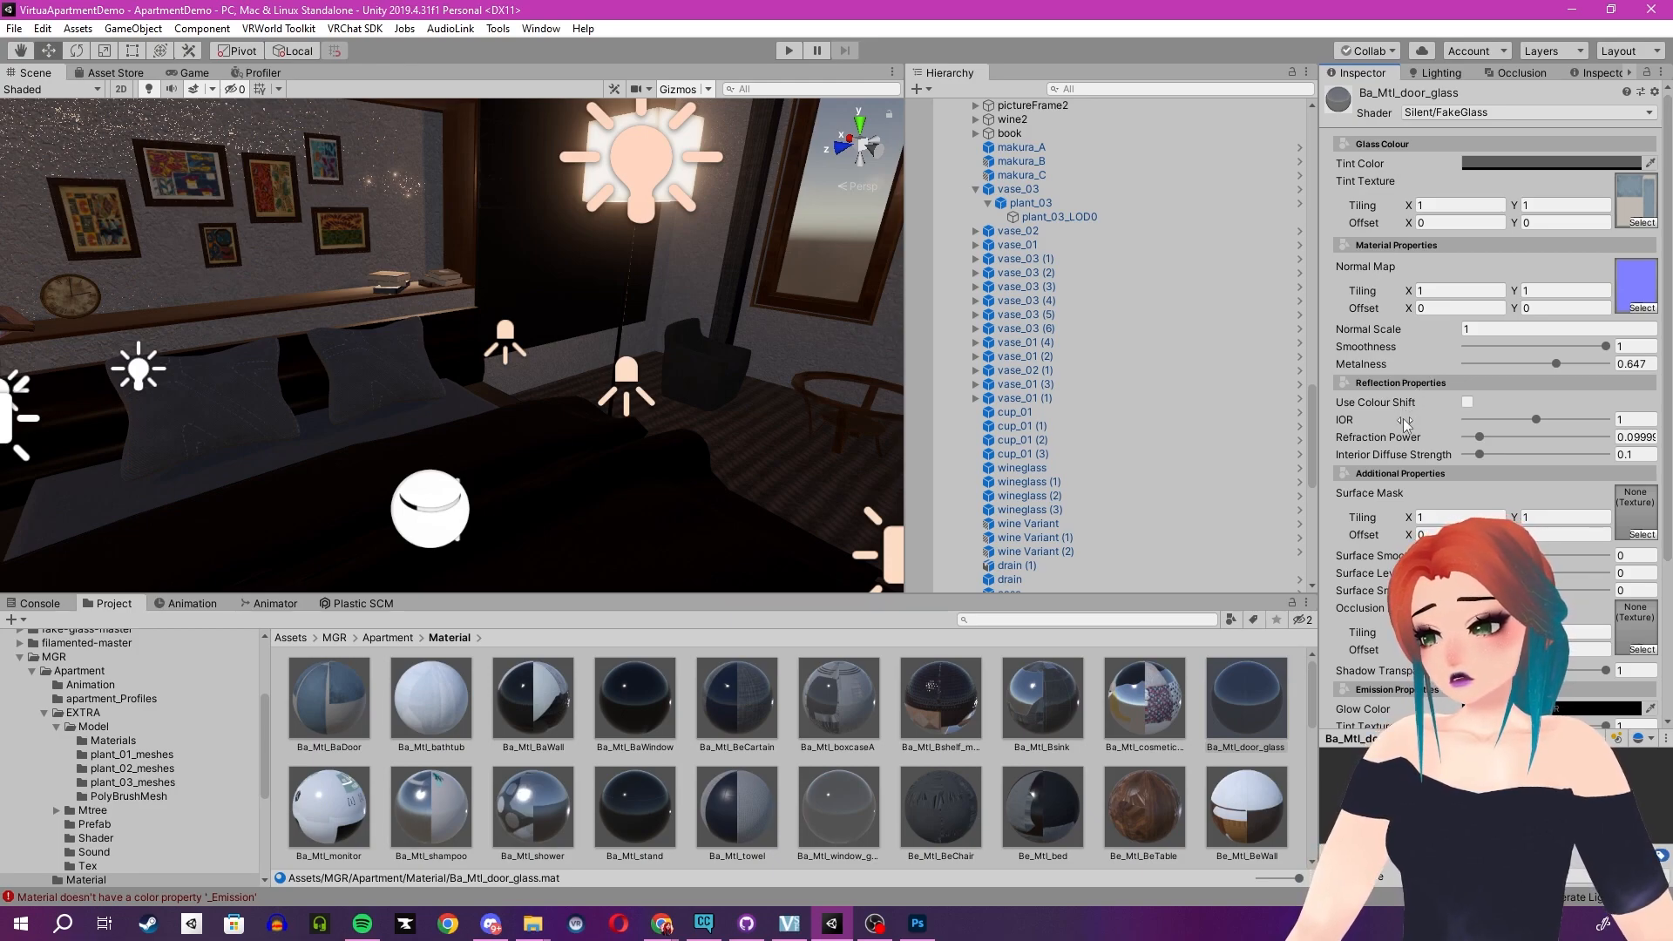
click(1529, 164)
drag(750, 272, 658, 215)
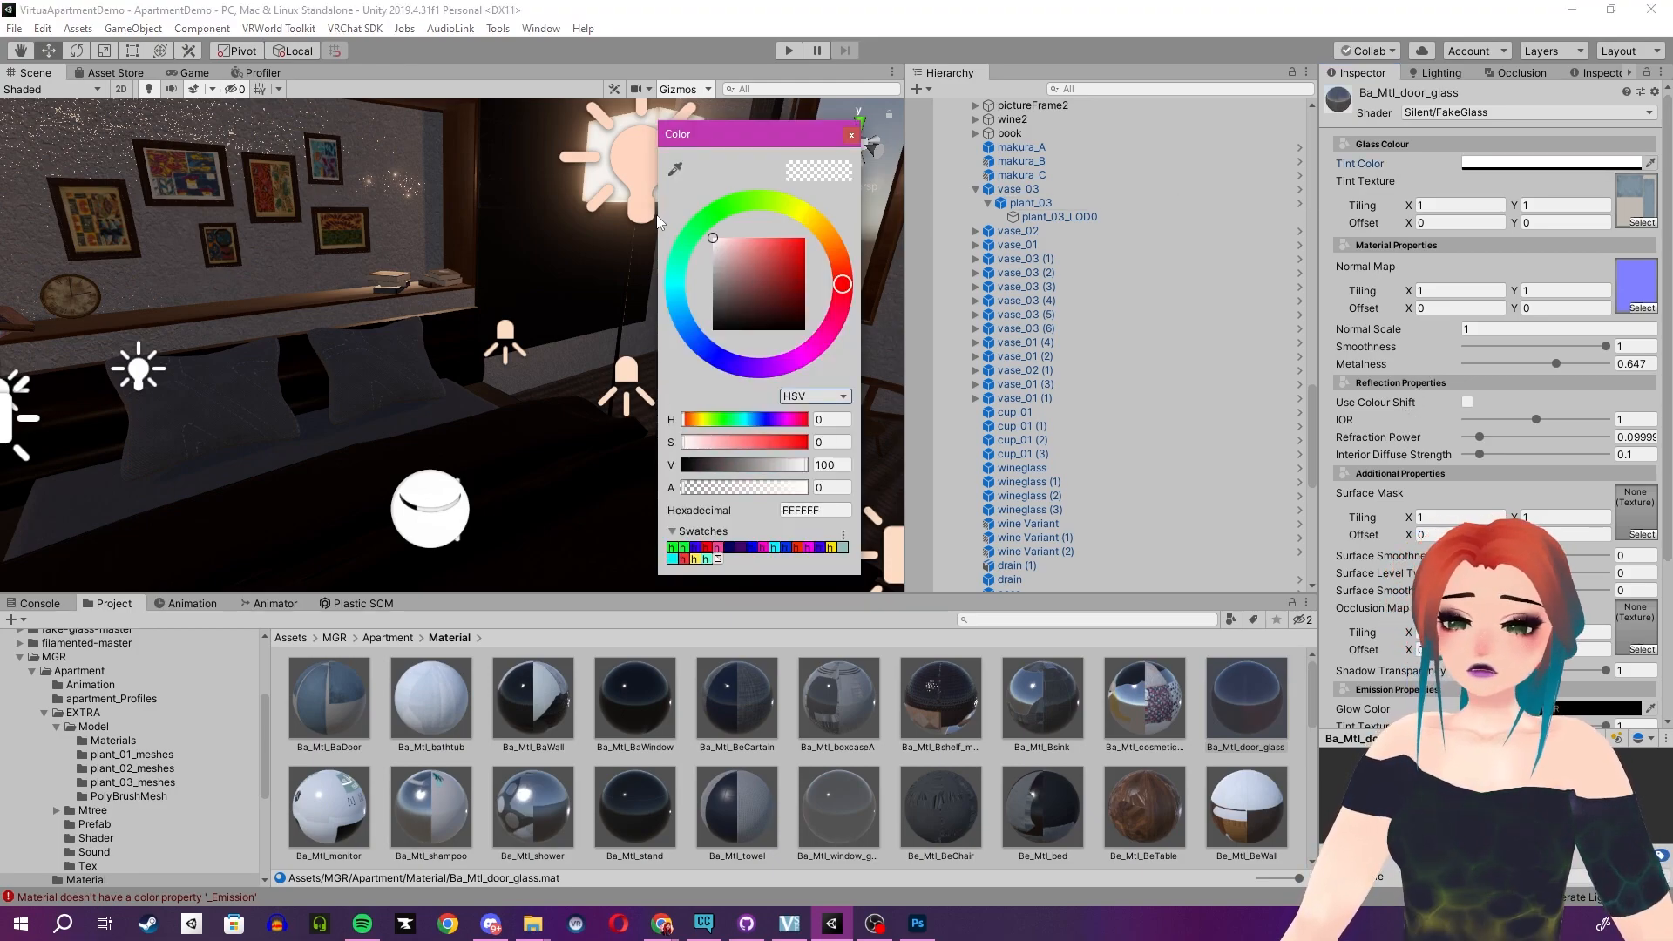
click(854, 136)
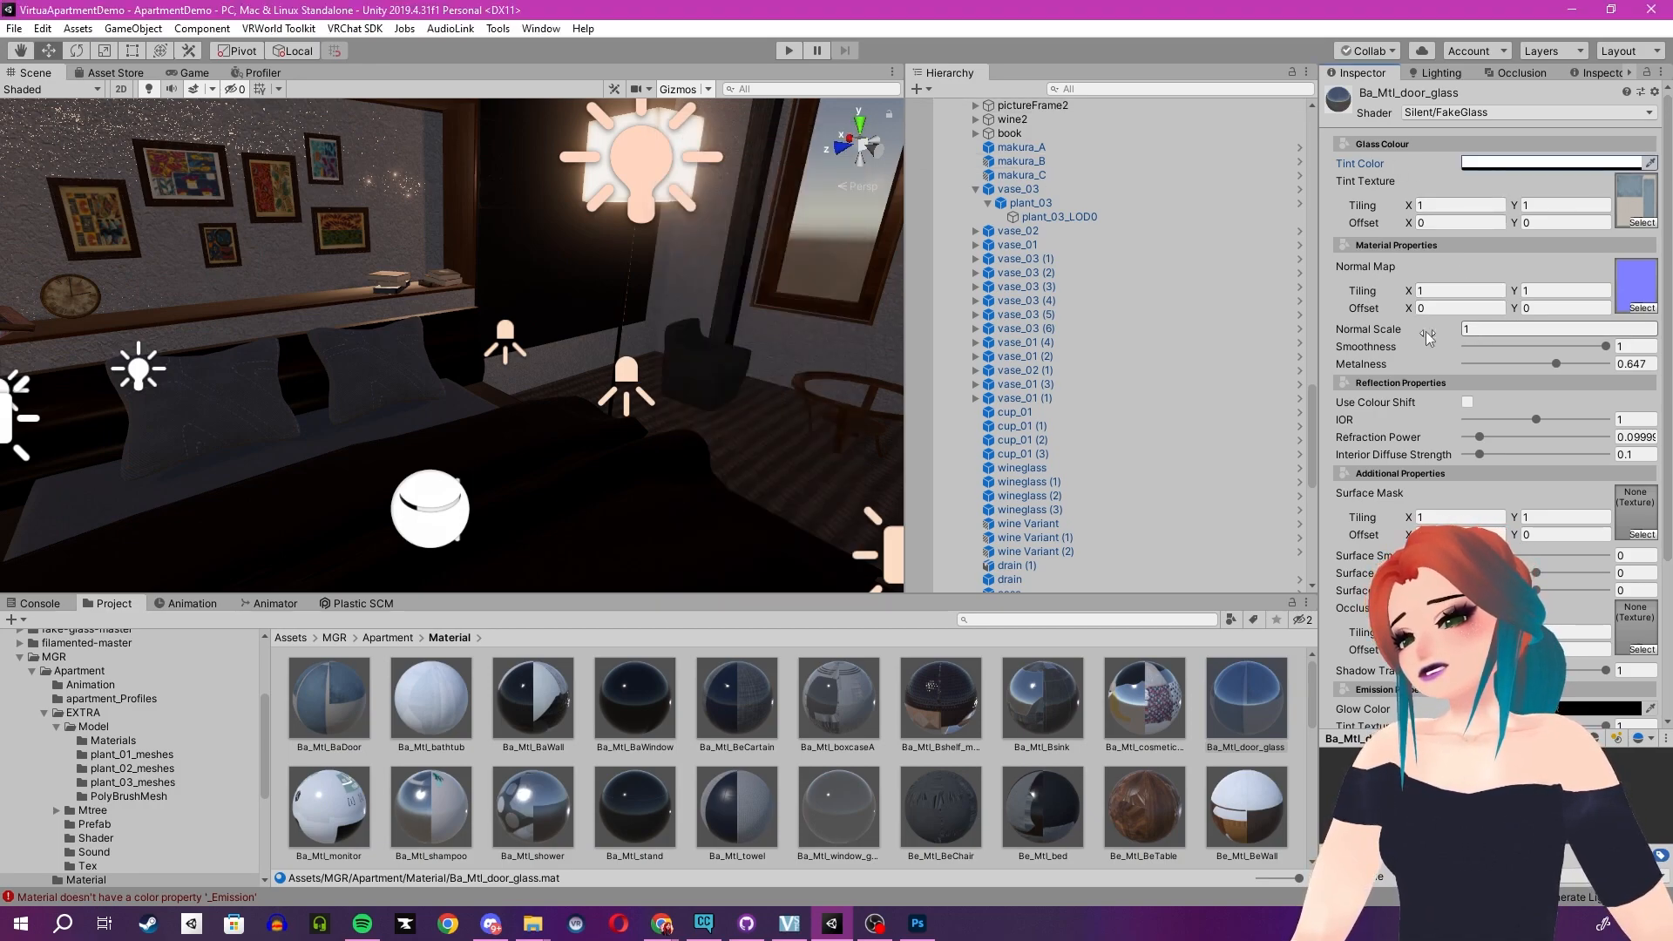
- Enable Use Colour Shift on the door glass material's reflection properties
right_drag(222, 248, 559, 357)
key(w)
key(d)
key(d)
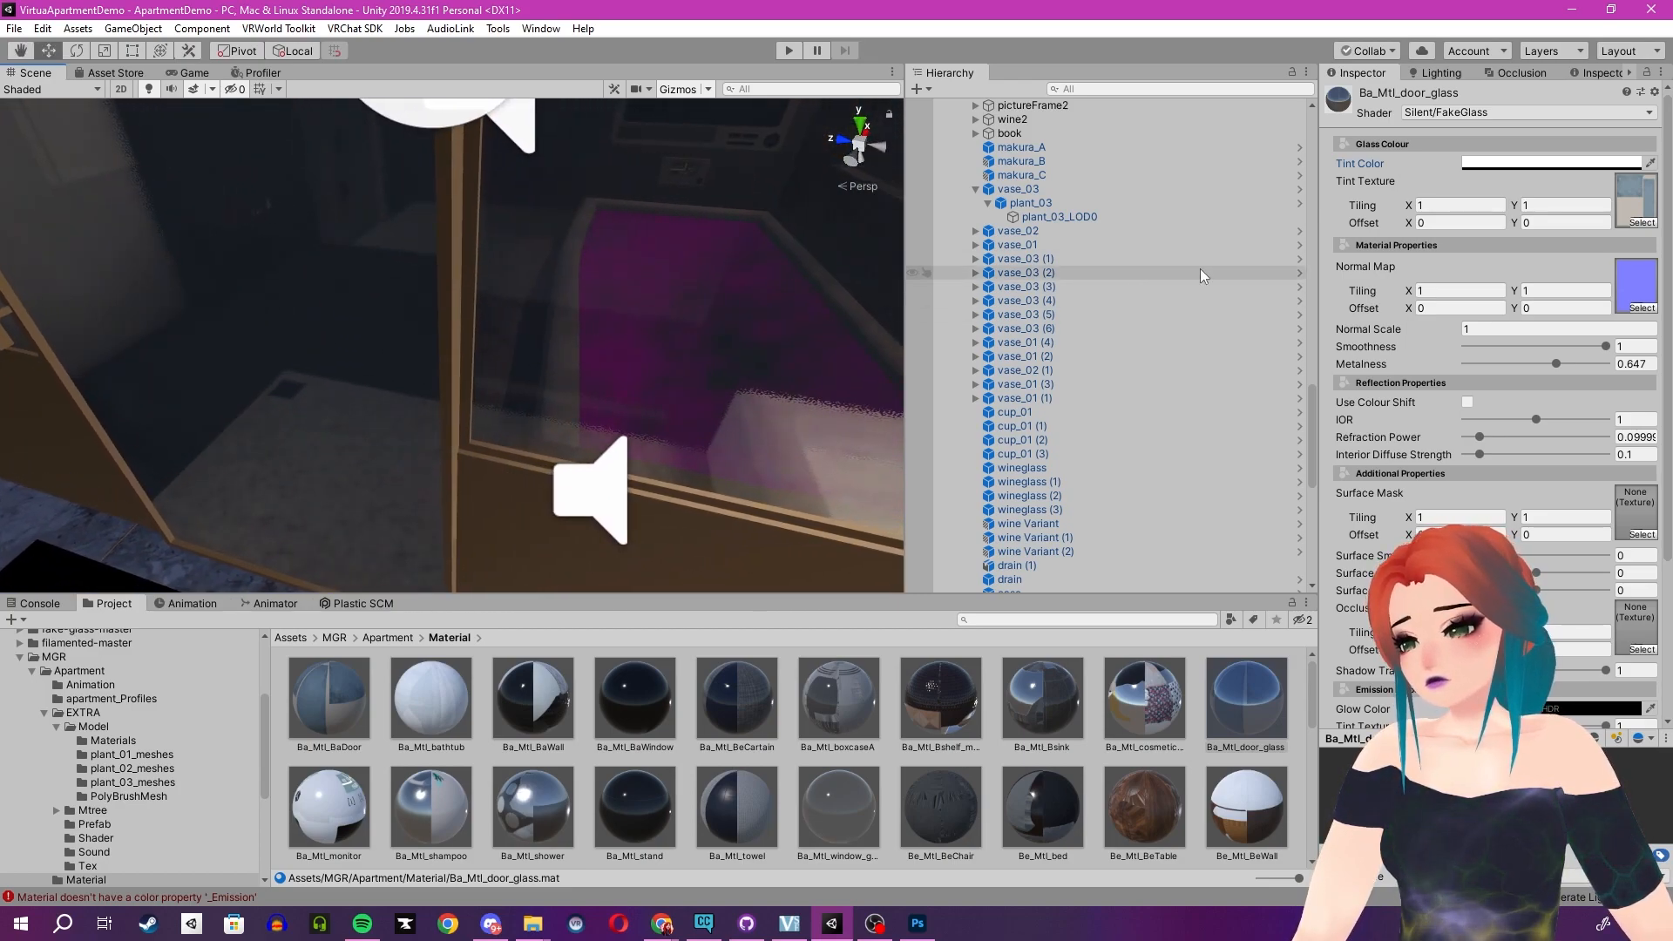
scroll(1509, 191, down, 4)
click(1467, 189)
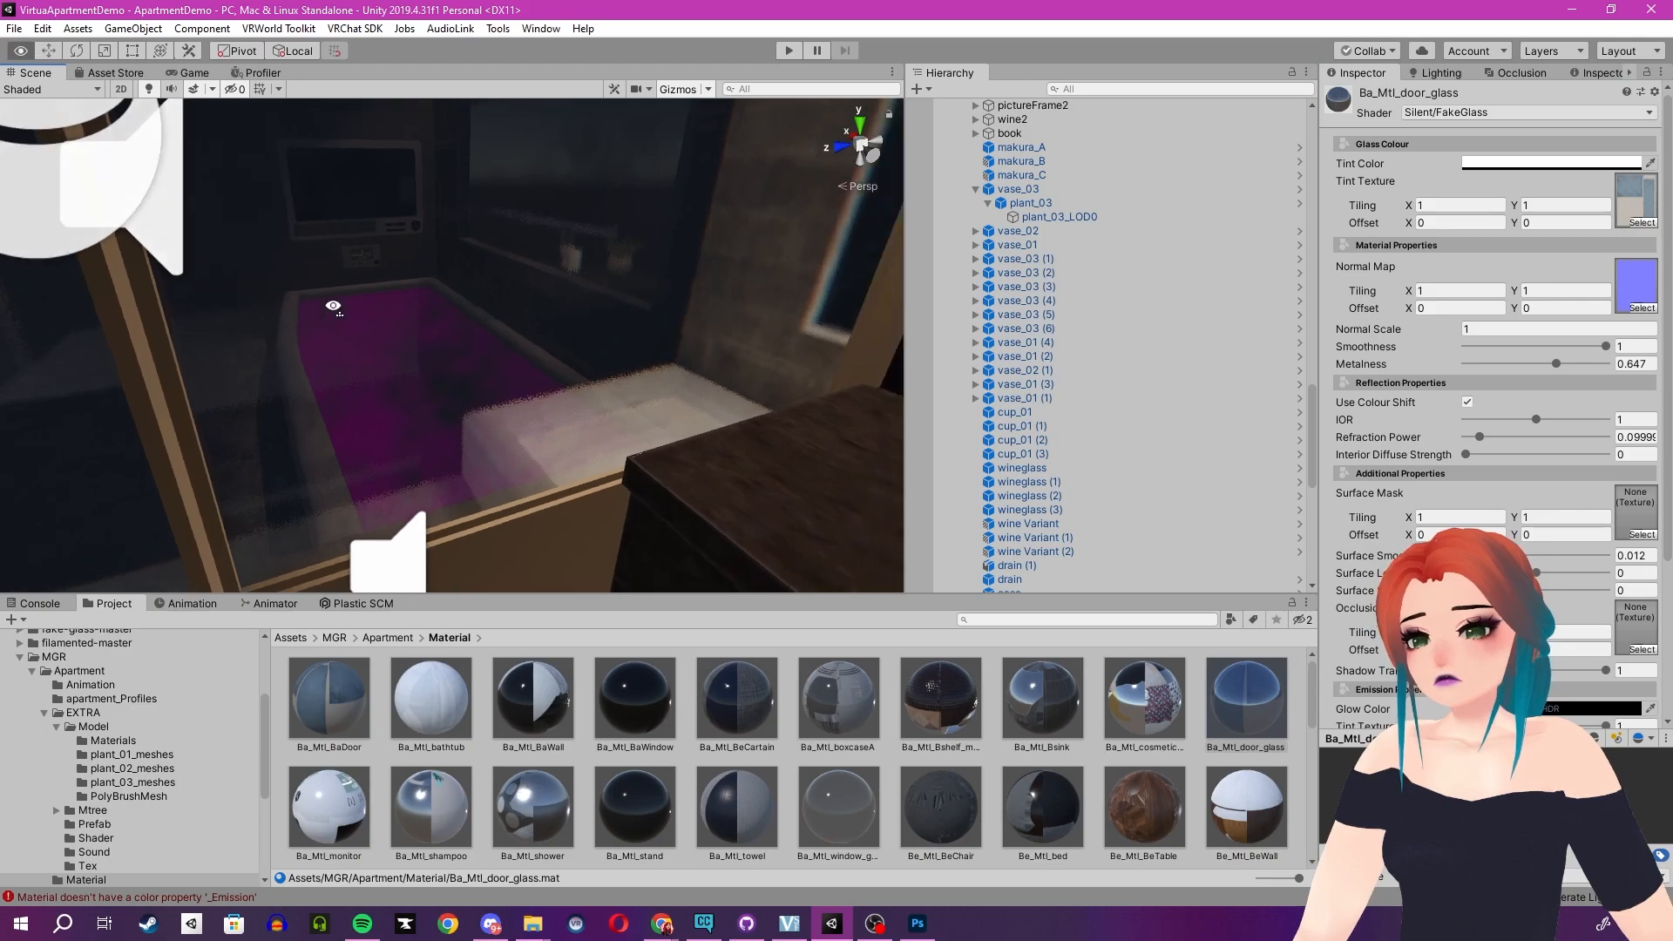
- Select the bathtub water and replace its broken shader with a Clear Water shader
right_drag(332, 306, 453, 289)
key(w)
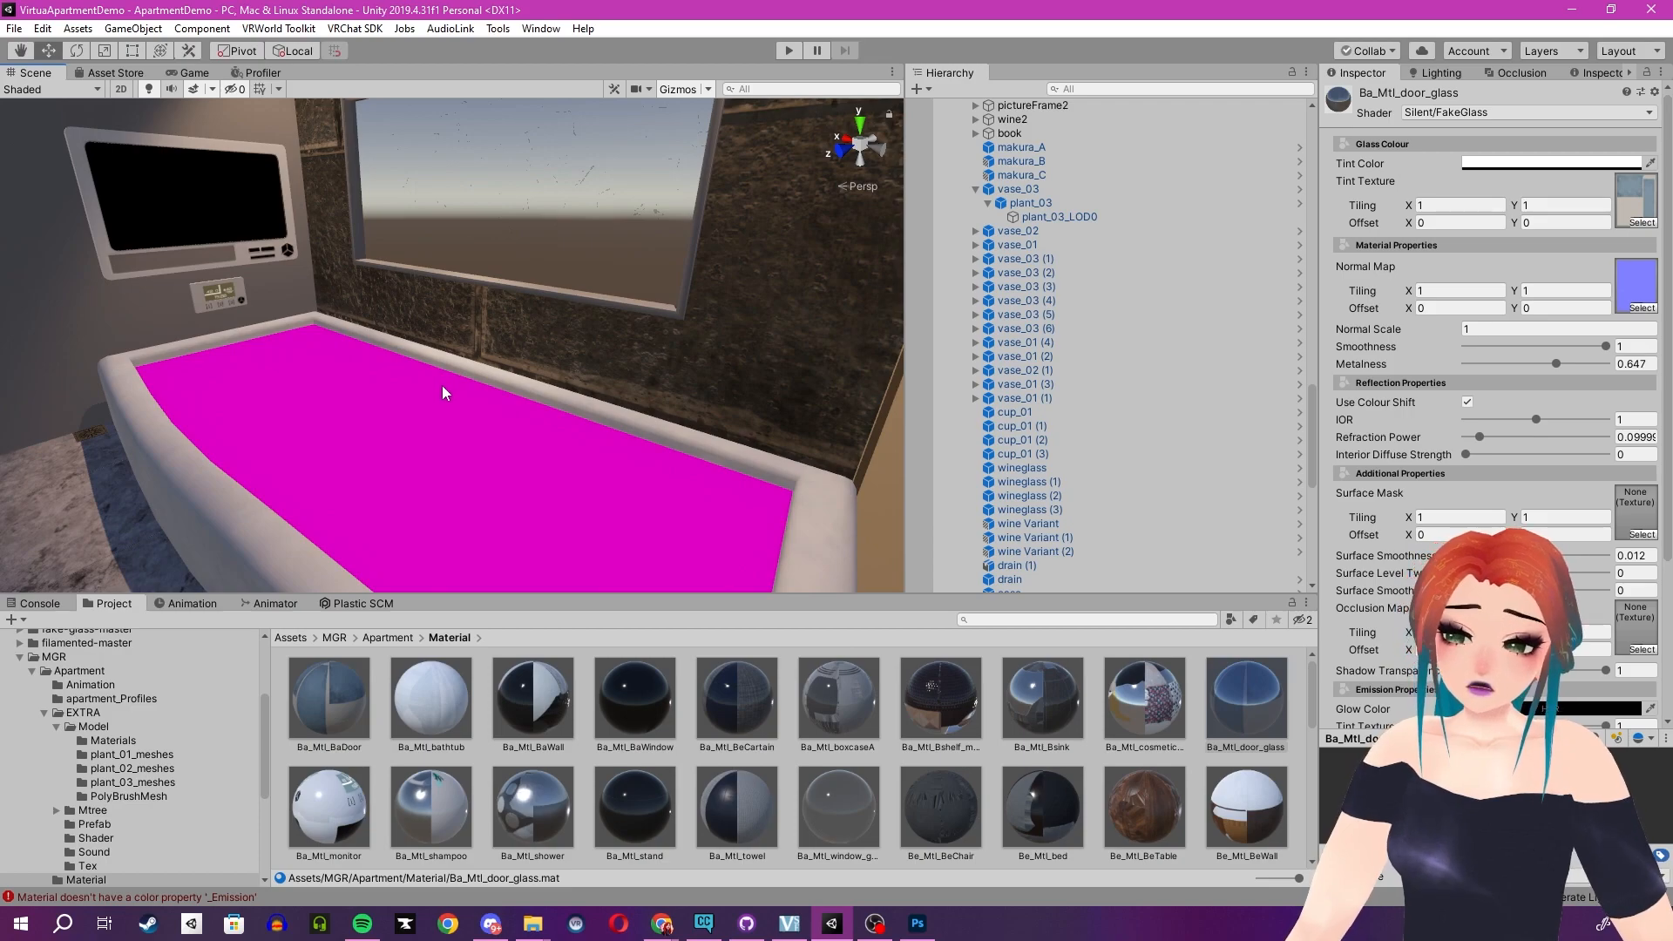
right_drag(467, 425, 392, 414)
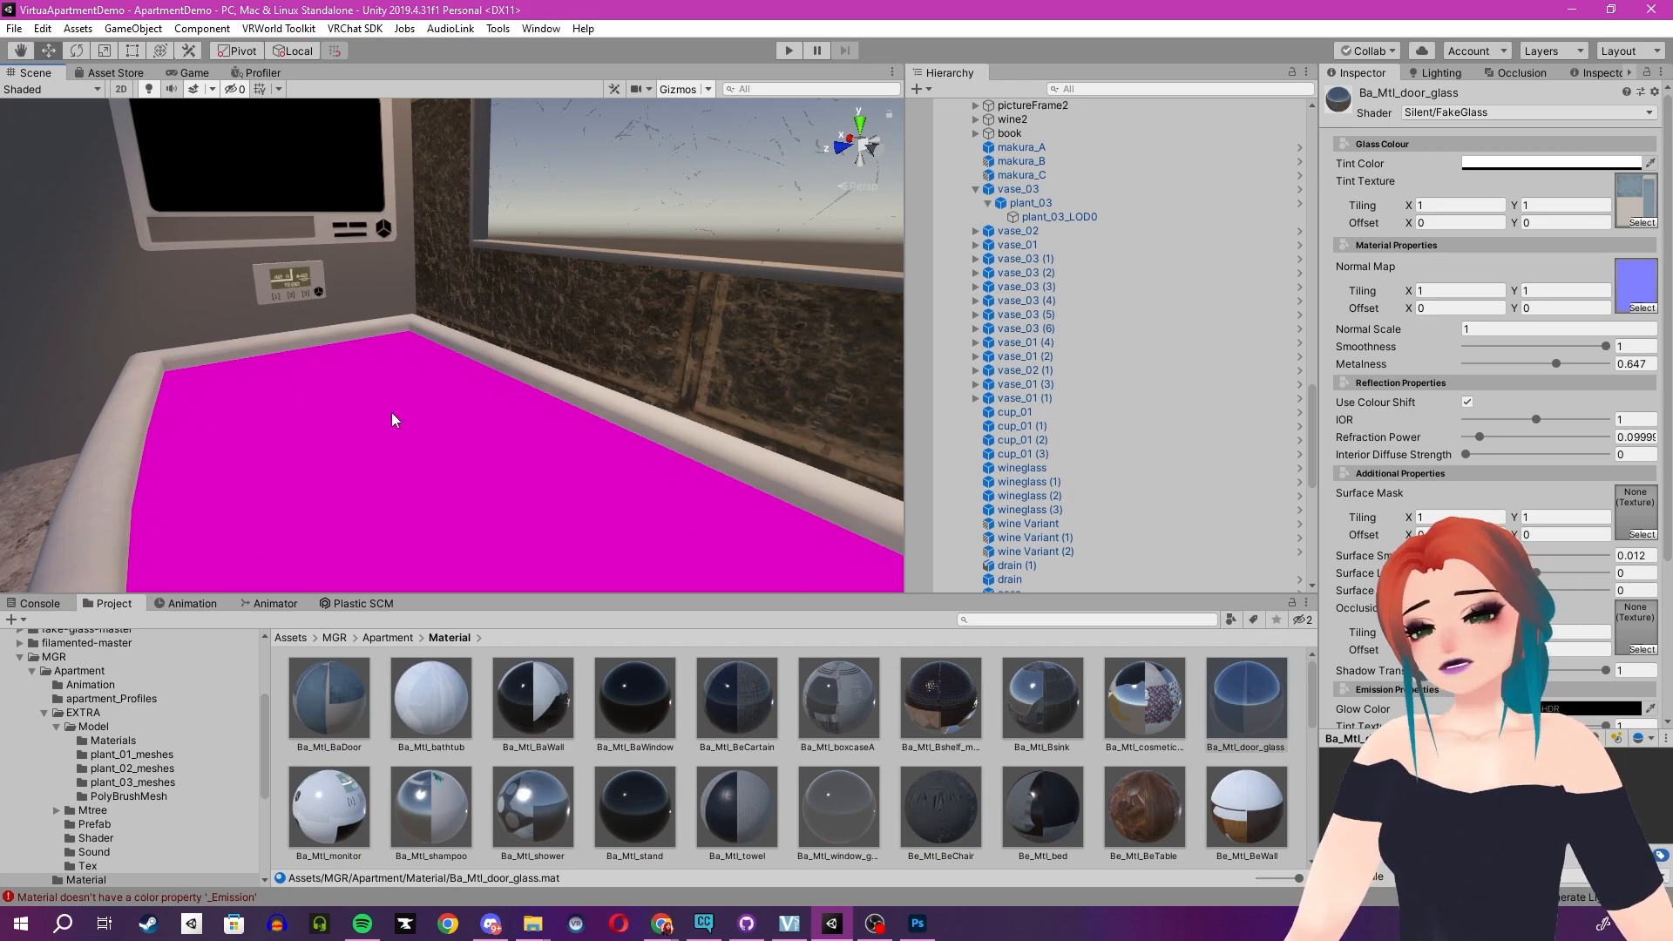
click(392, 420)
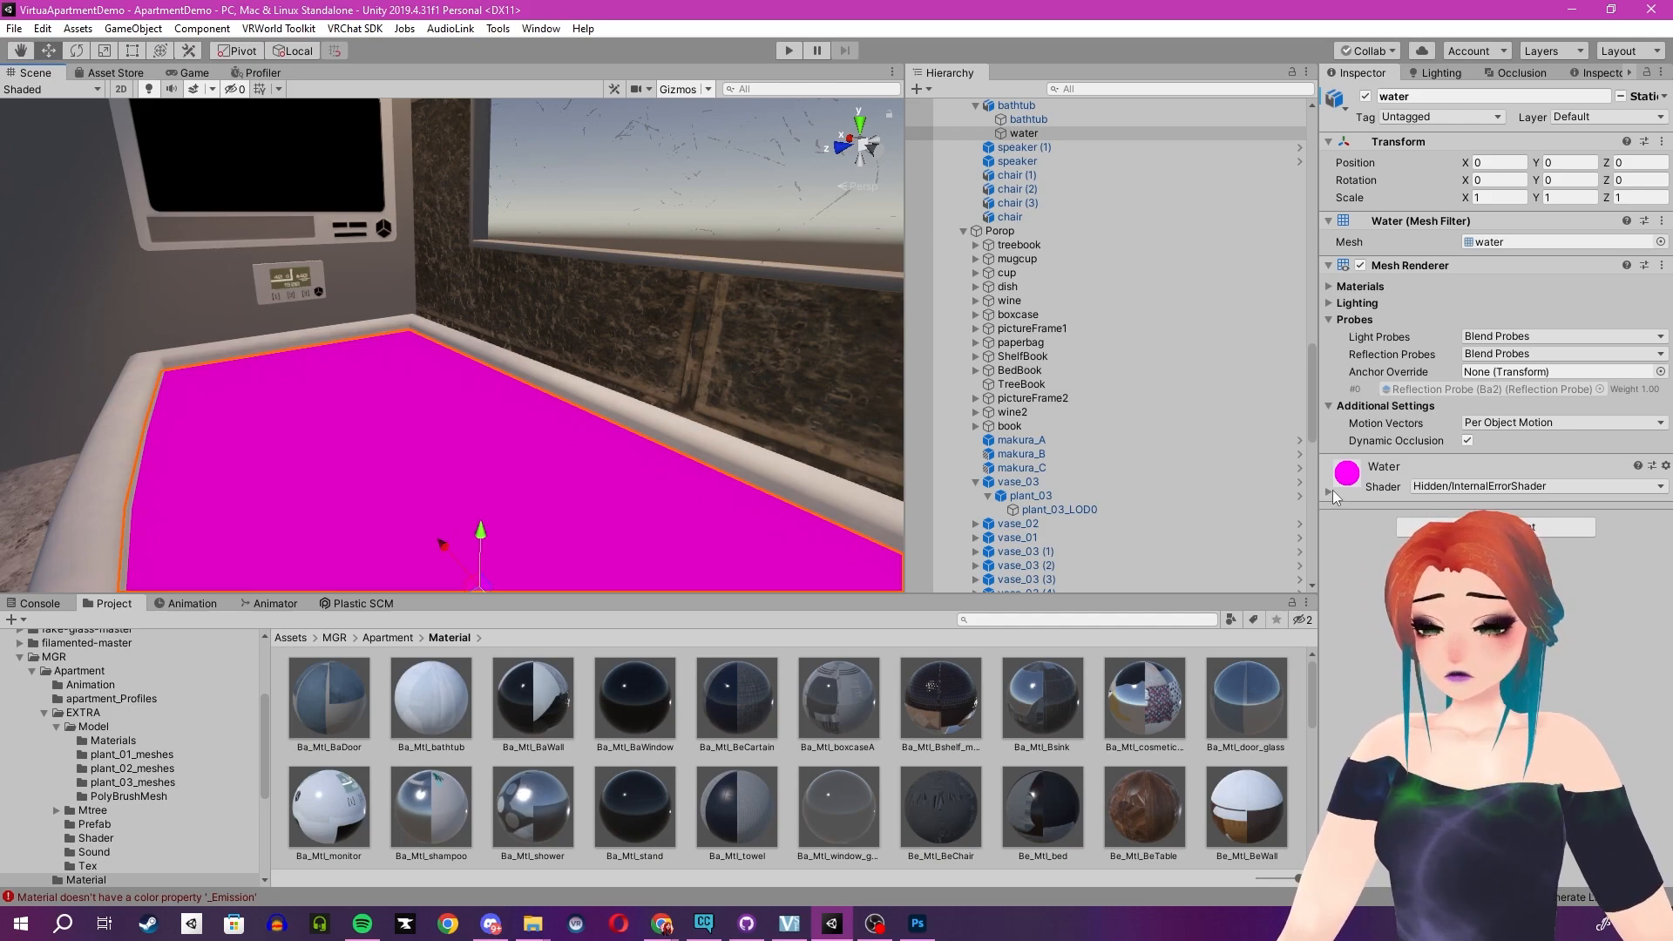
click(1478, 487)
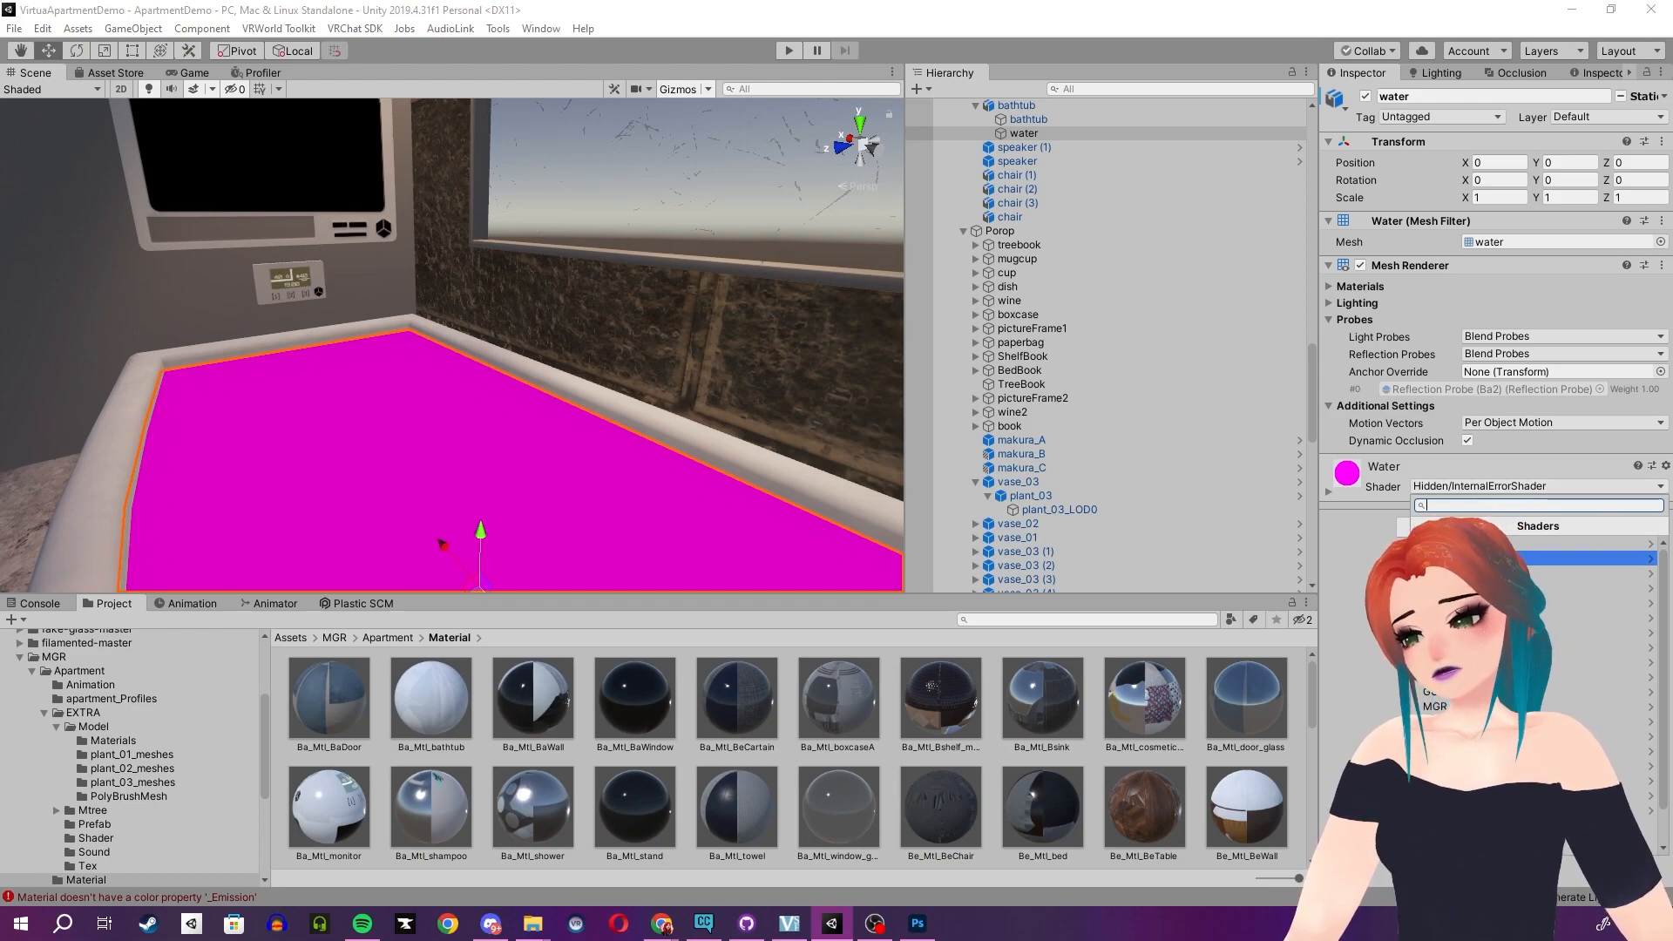
click(1535, 617)
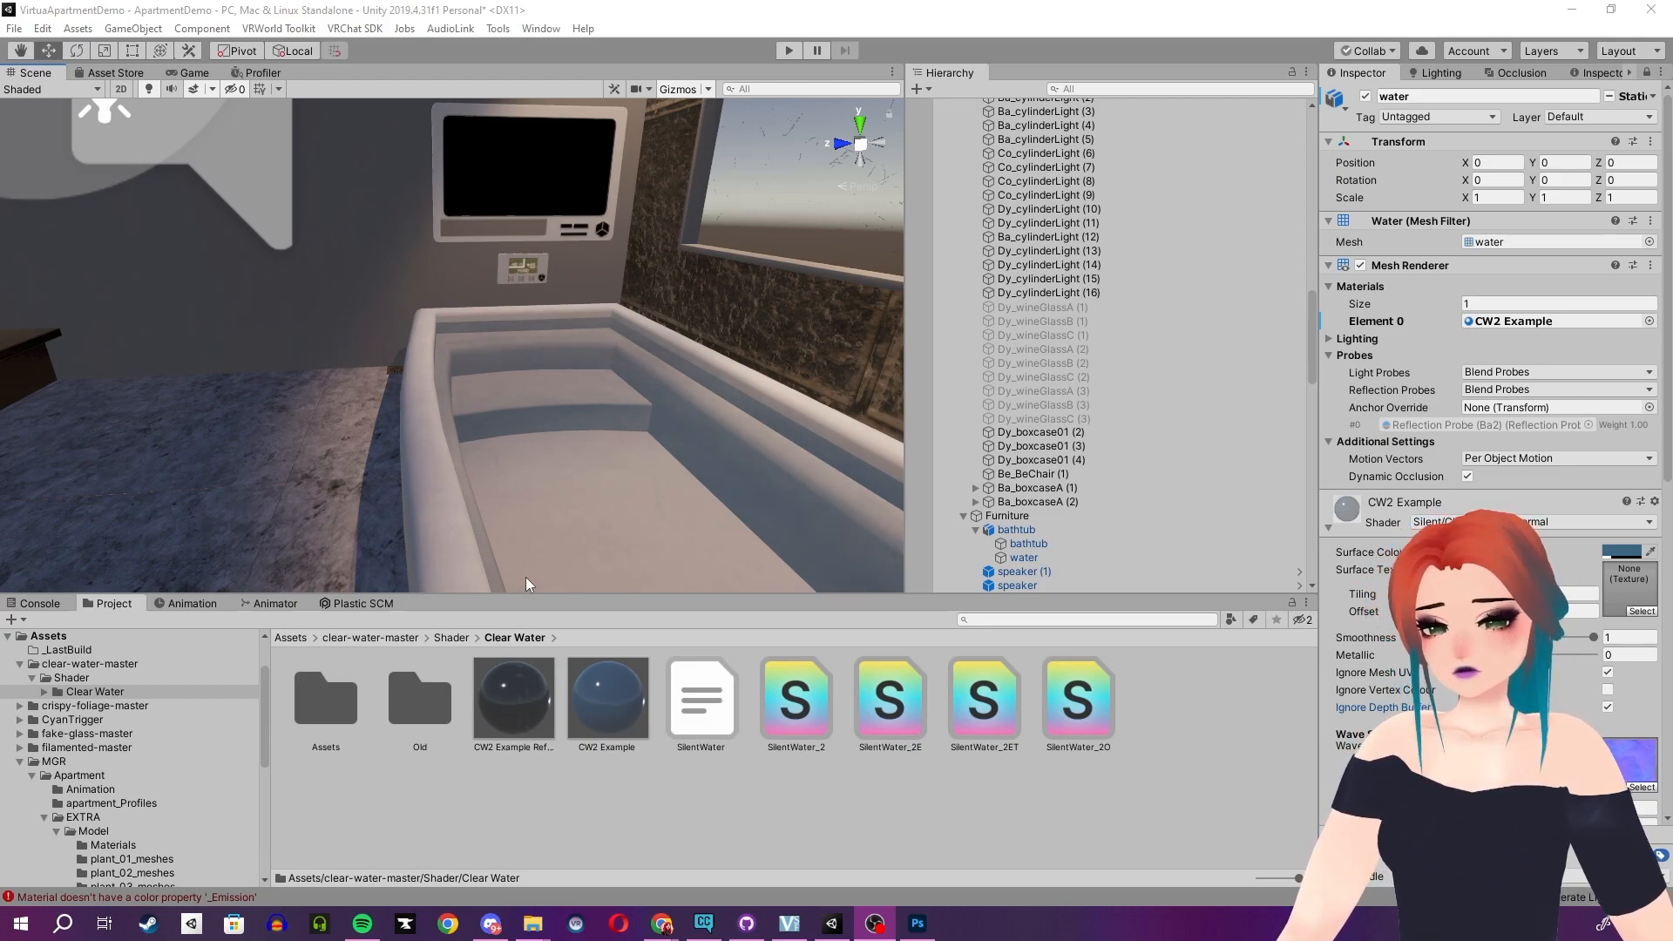
- Toggle the water material's Ignore Depth Buffer option off and back on to compare the look
right_drag(543, 410, 489, 407)
middle_drag(575, 404, 400, 401)
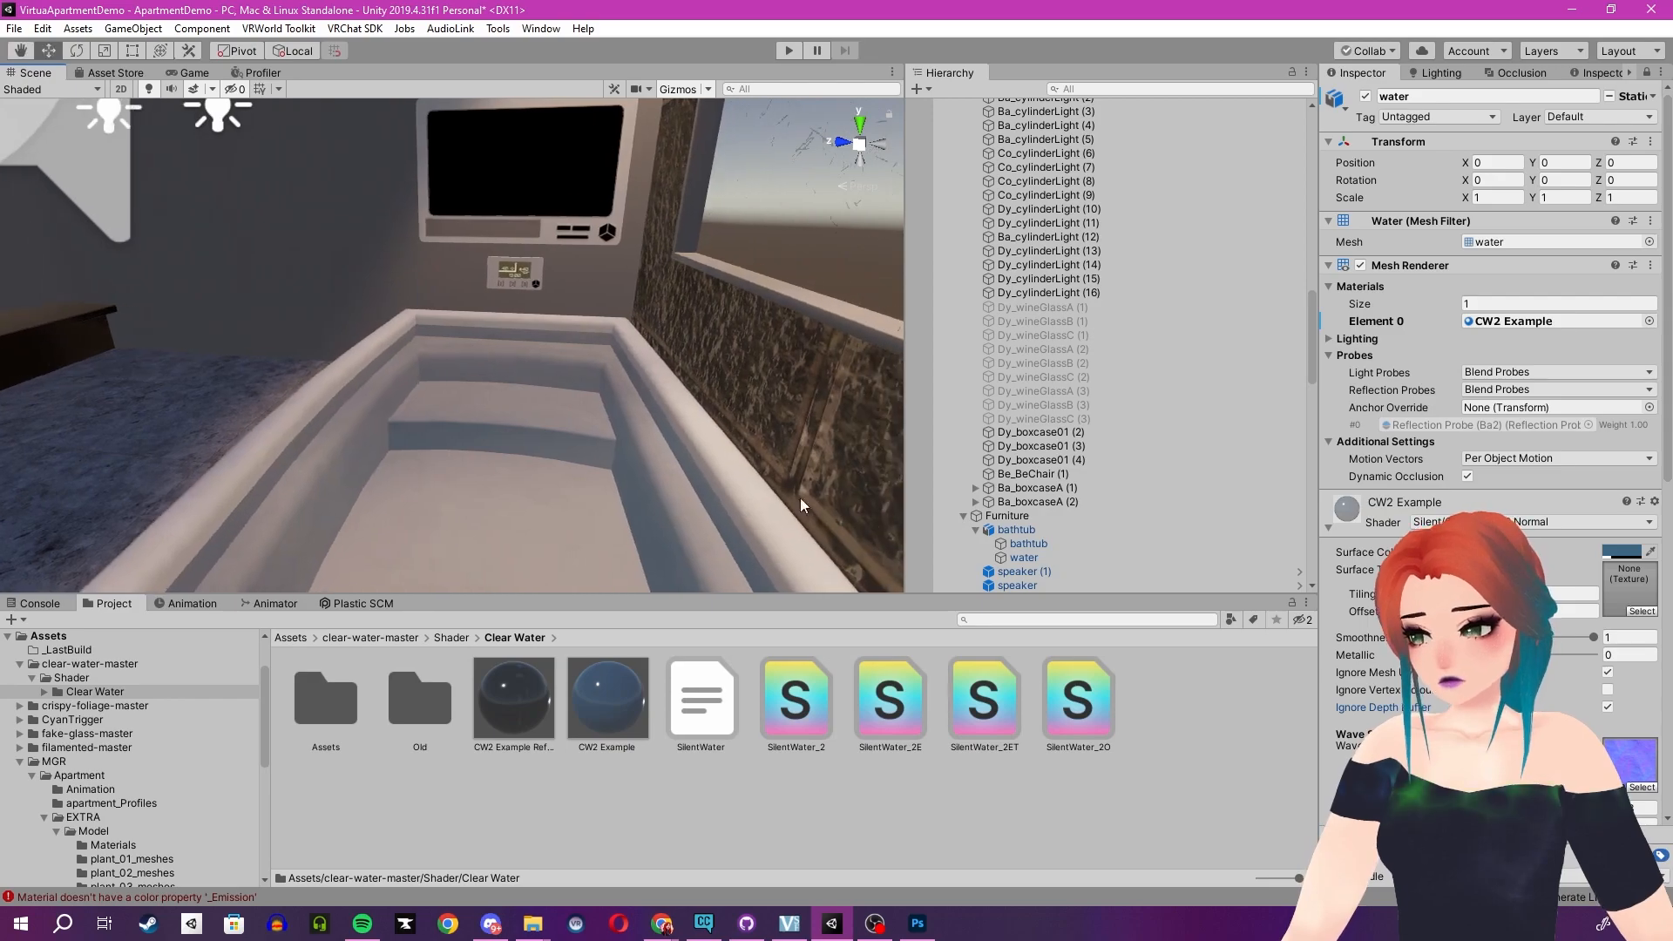
click(1608, 706)
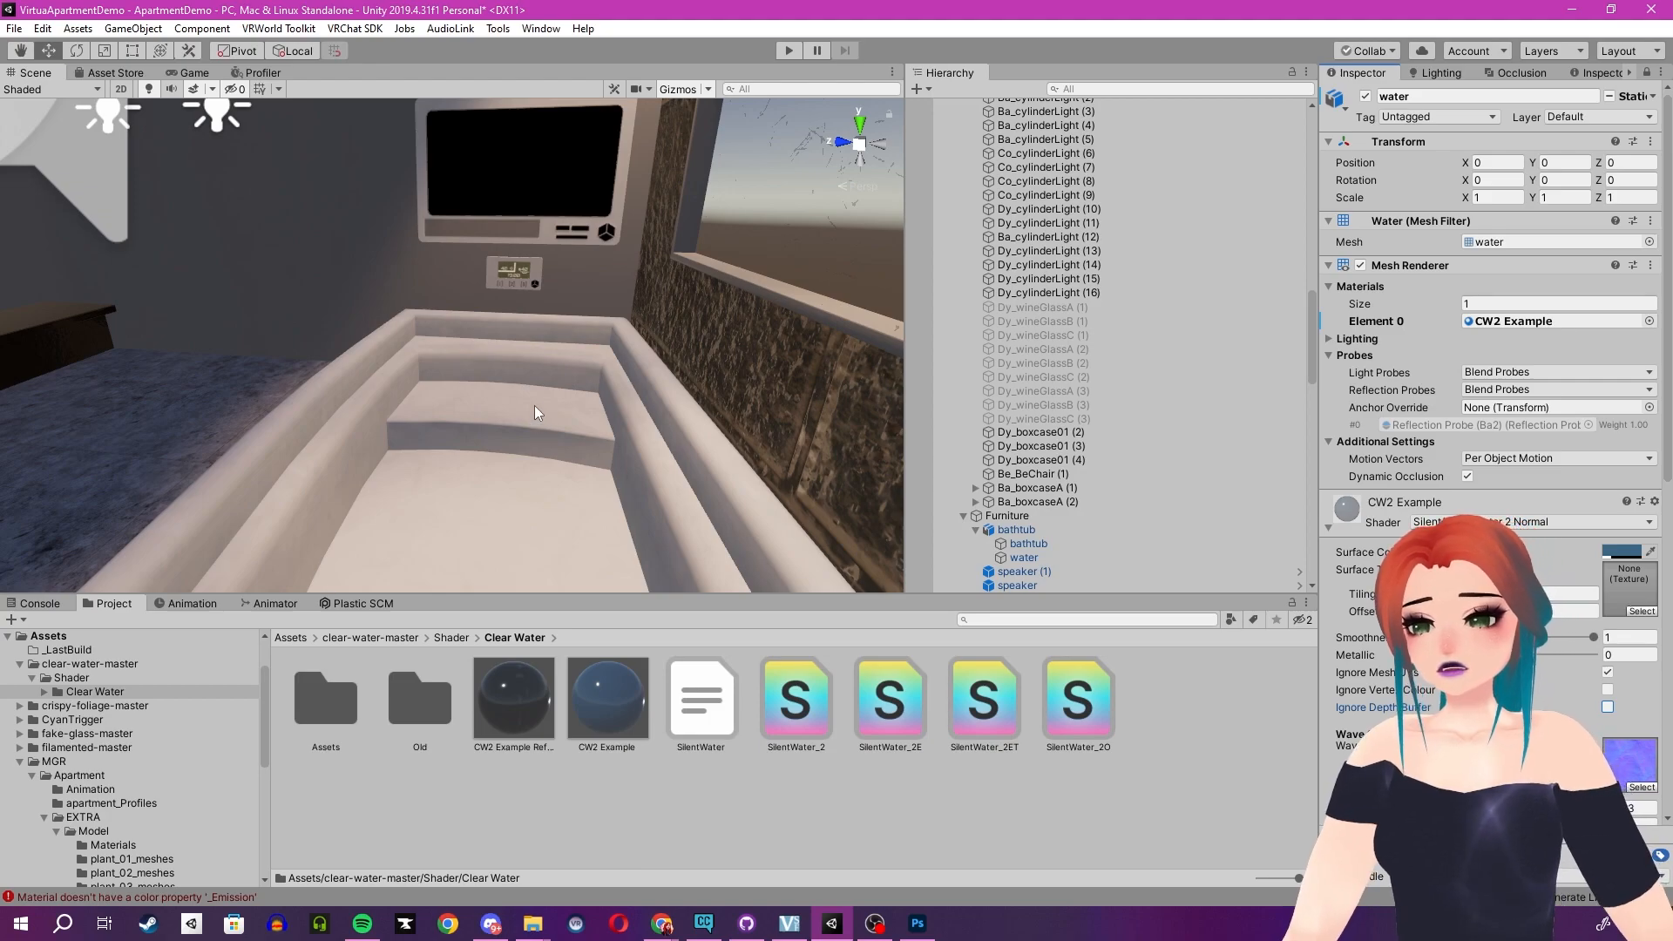
right_drag(535, 405, 486, 400)
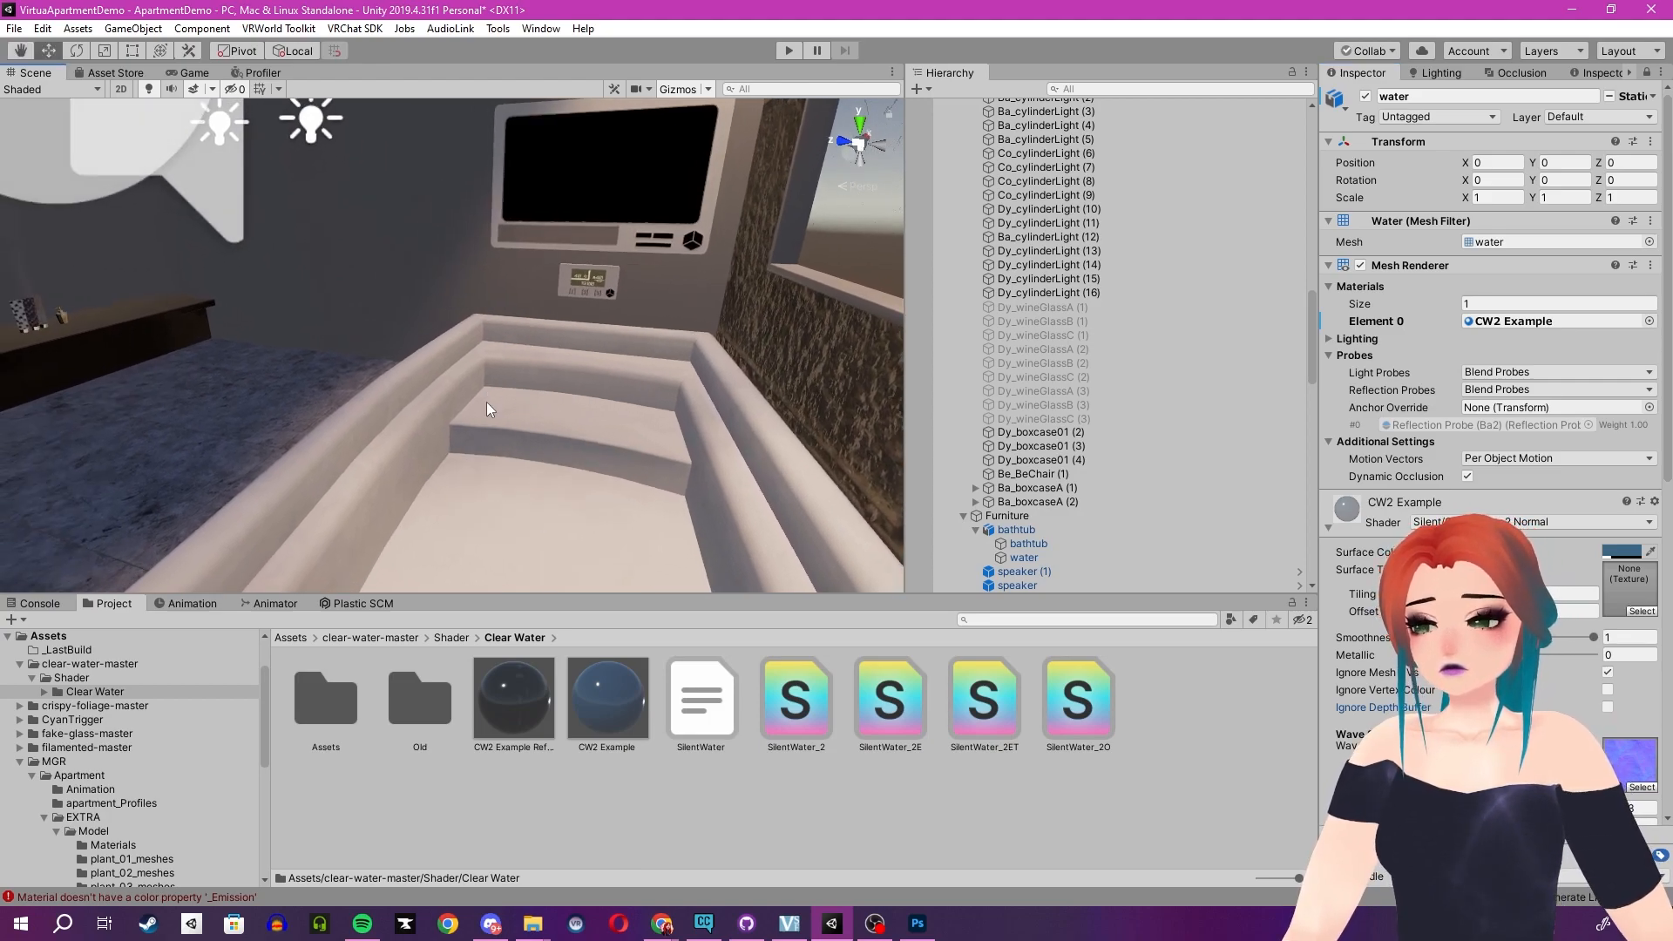
click(1608, 706)
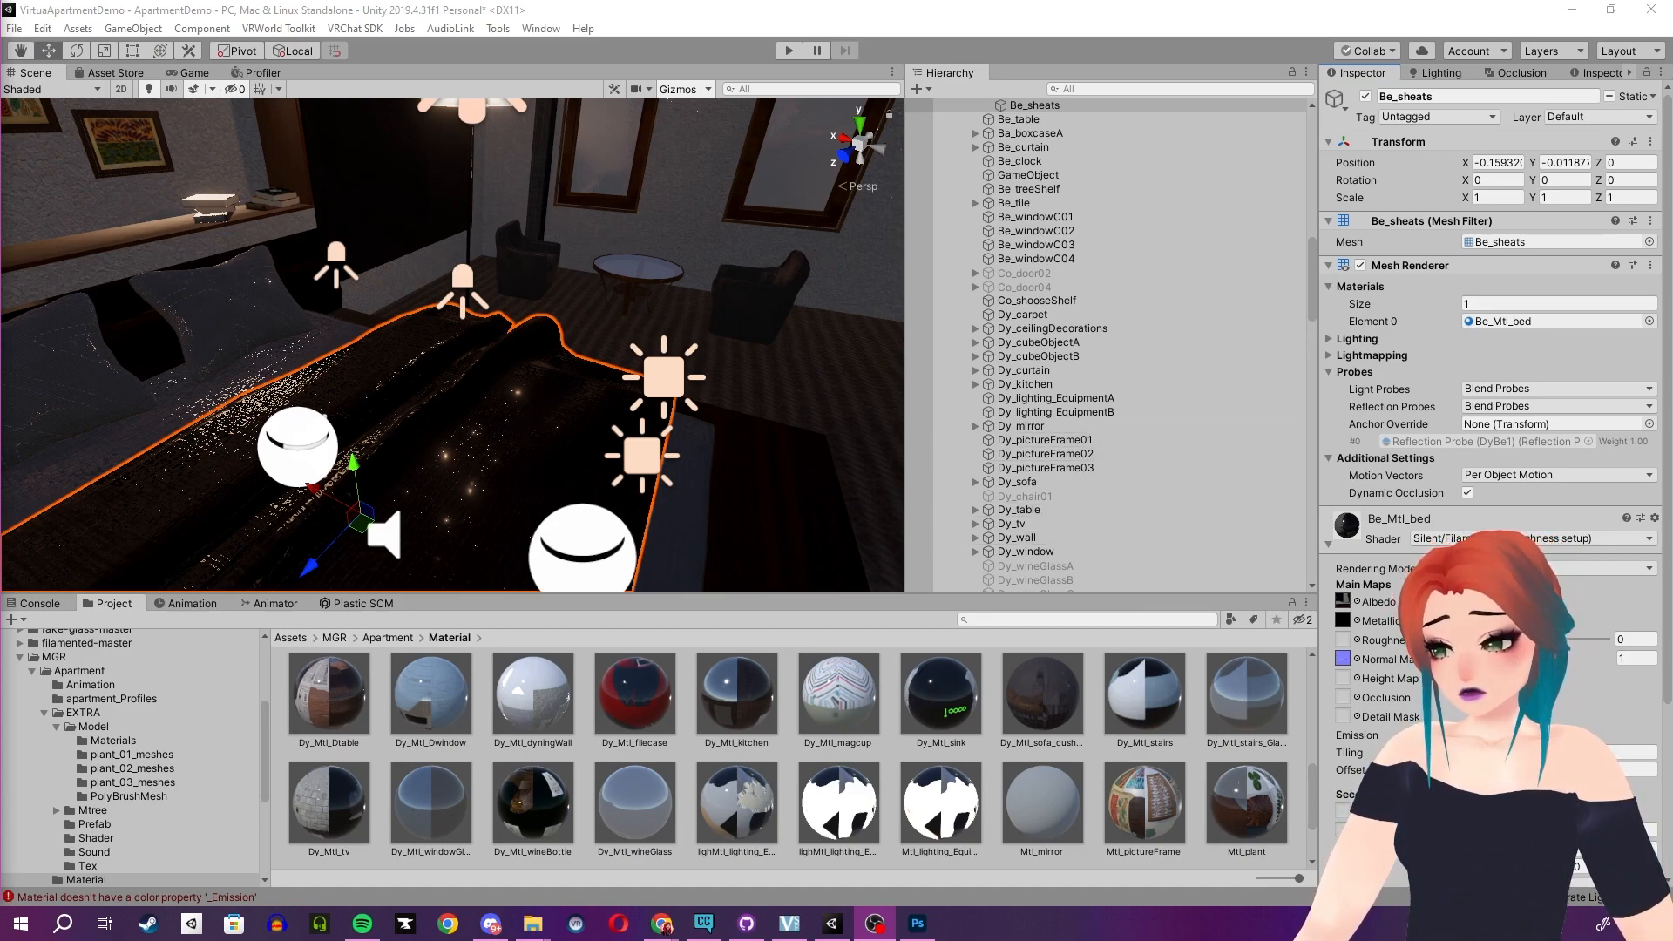
- Set the Be_Mtl_bed material's roughness to about 0.687
drag(1469, 639, 1546, 639)
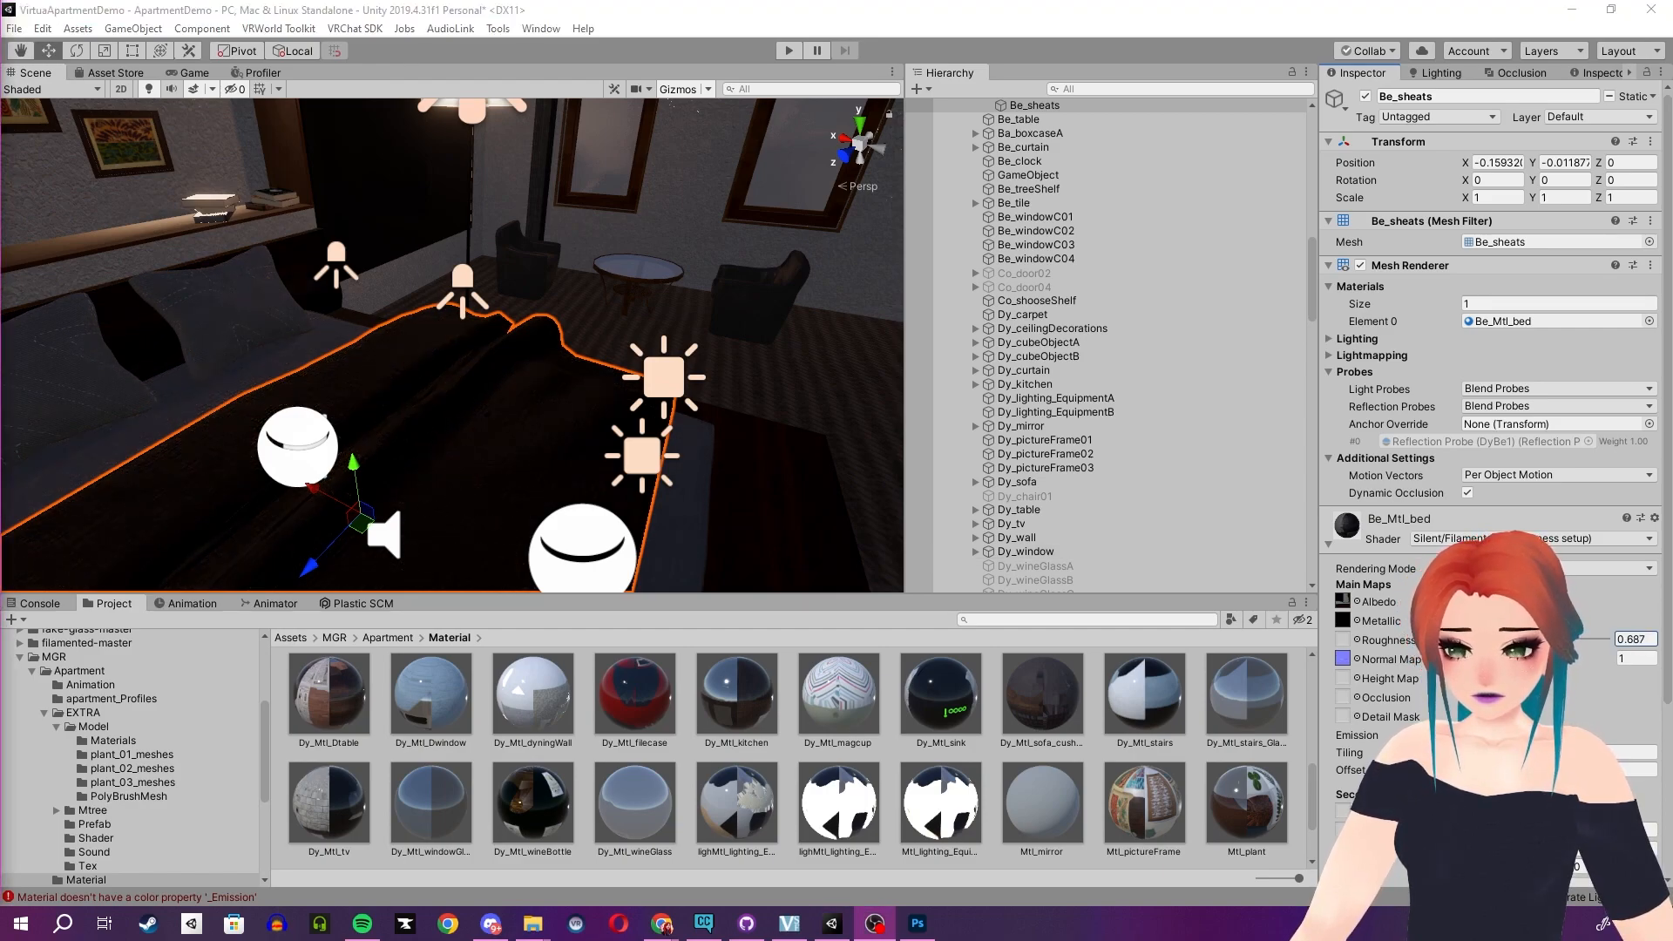
- Select the wall shelf and set its M_common_01 material's roughness to about 0.288
right_drag(612, 359, 222, 242)
click(222, 242)
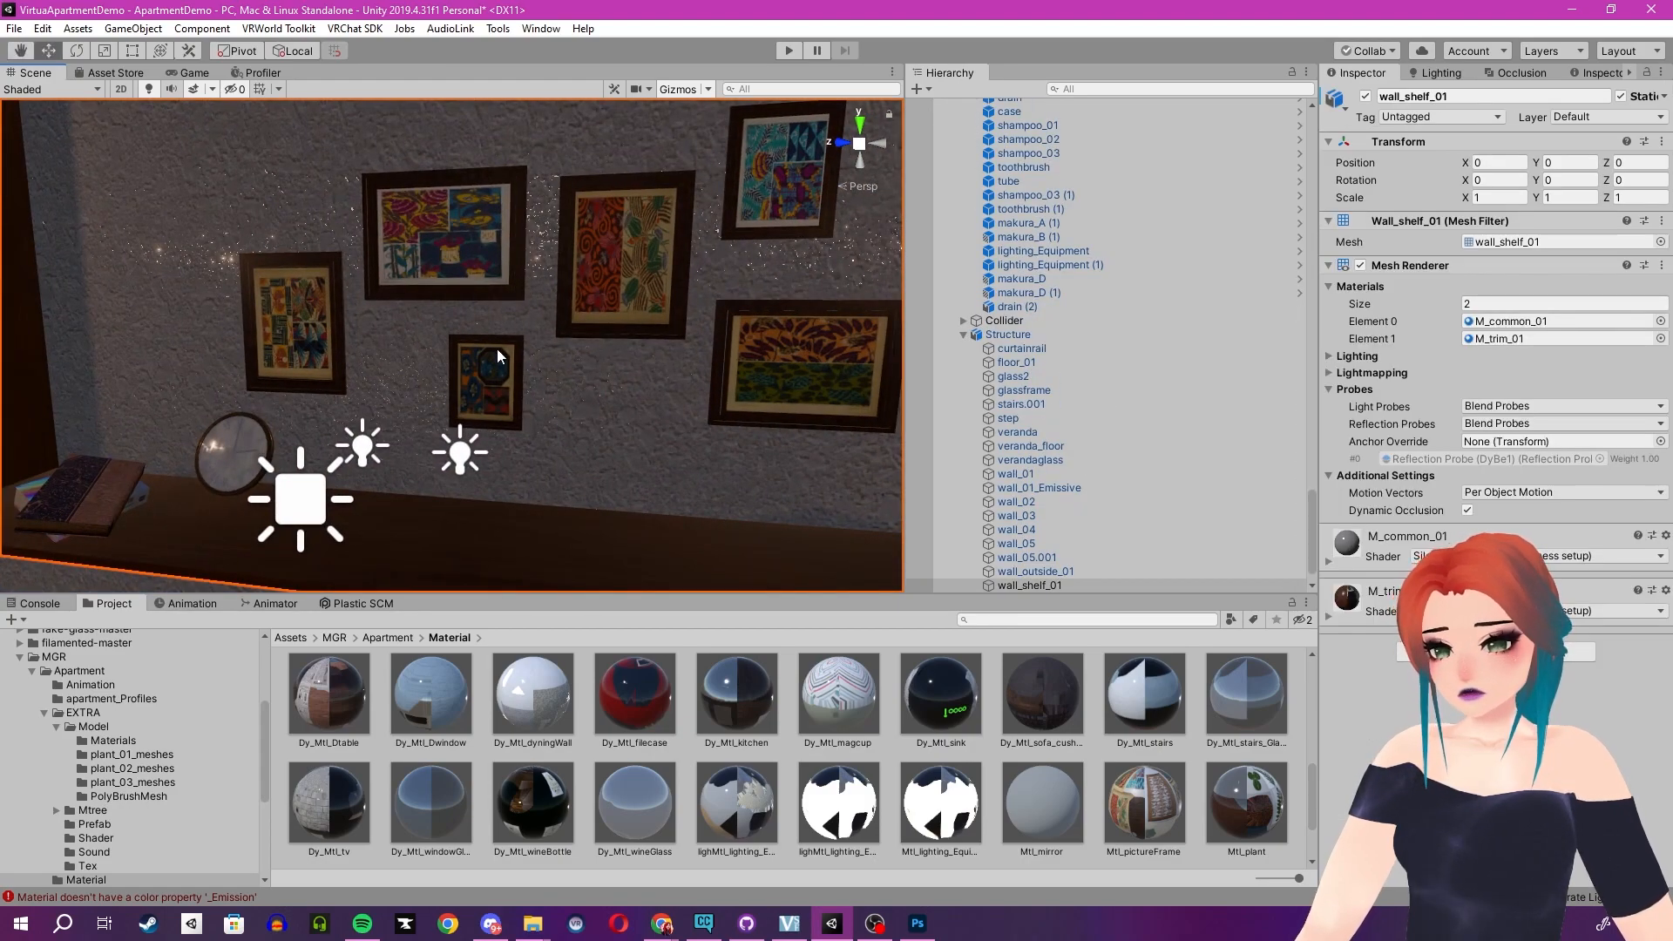
right_drag(496, 356, 488, 304)
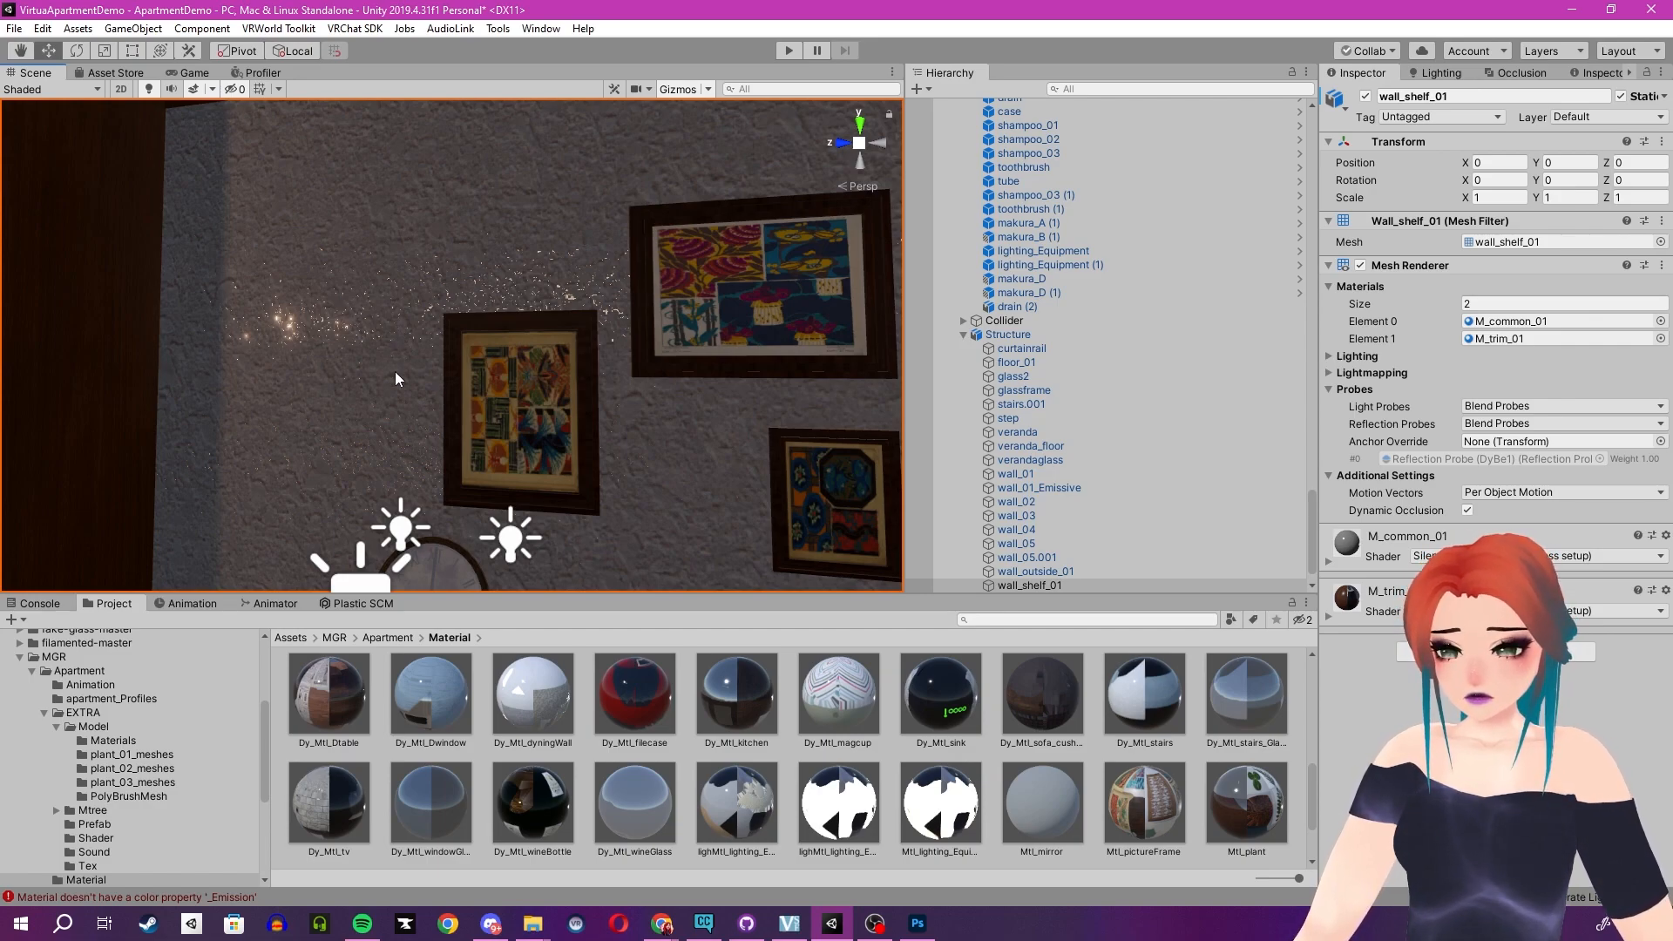
right_drag(298, 359, 360, 352)
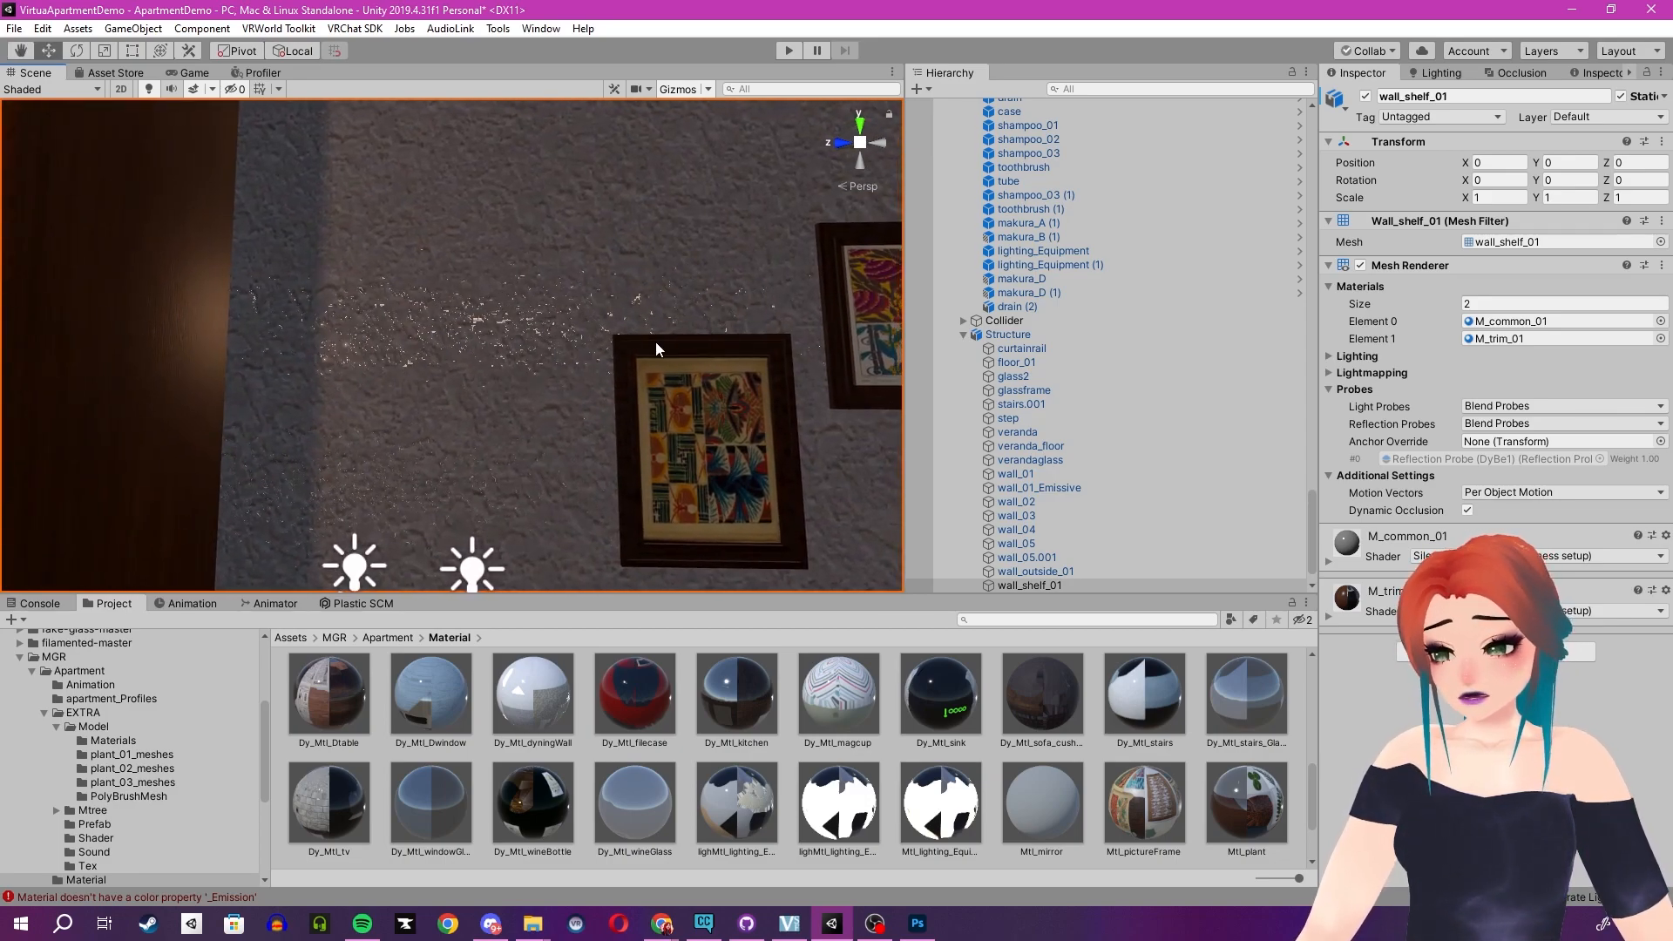
click(1330, 562)
drag(1467, 656, 1506, 657)
- Select the tree shelf and move the view out to the balcony to inspect the sky
right_drag(647, 404, 400, 370)
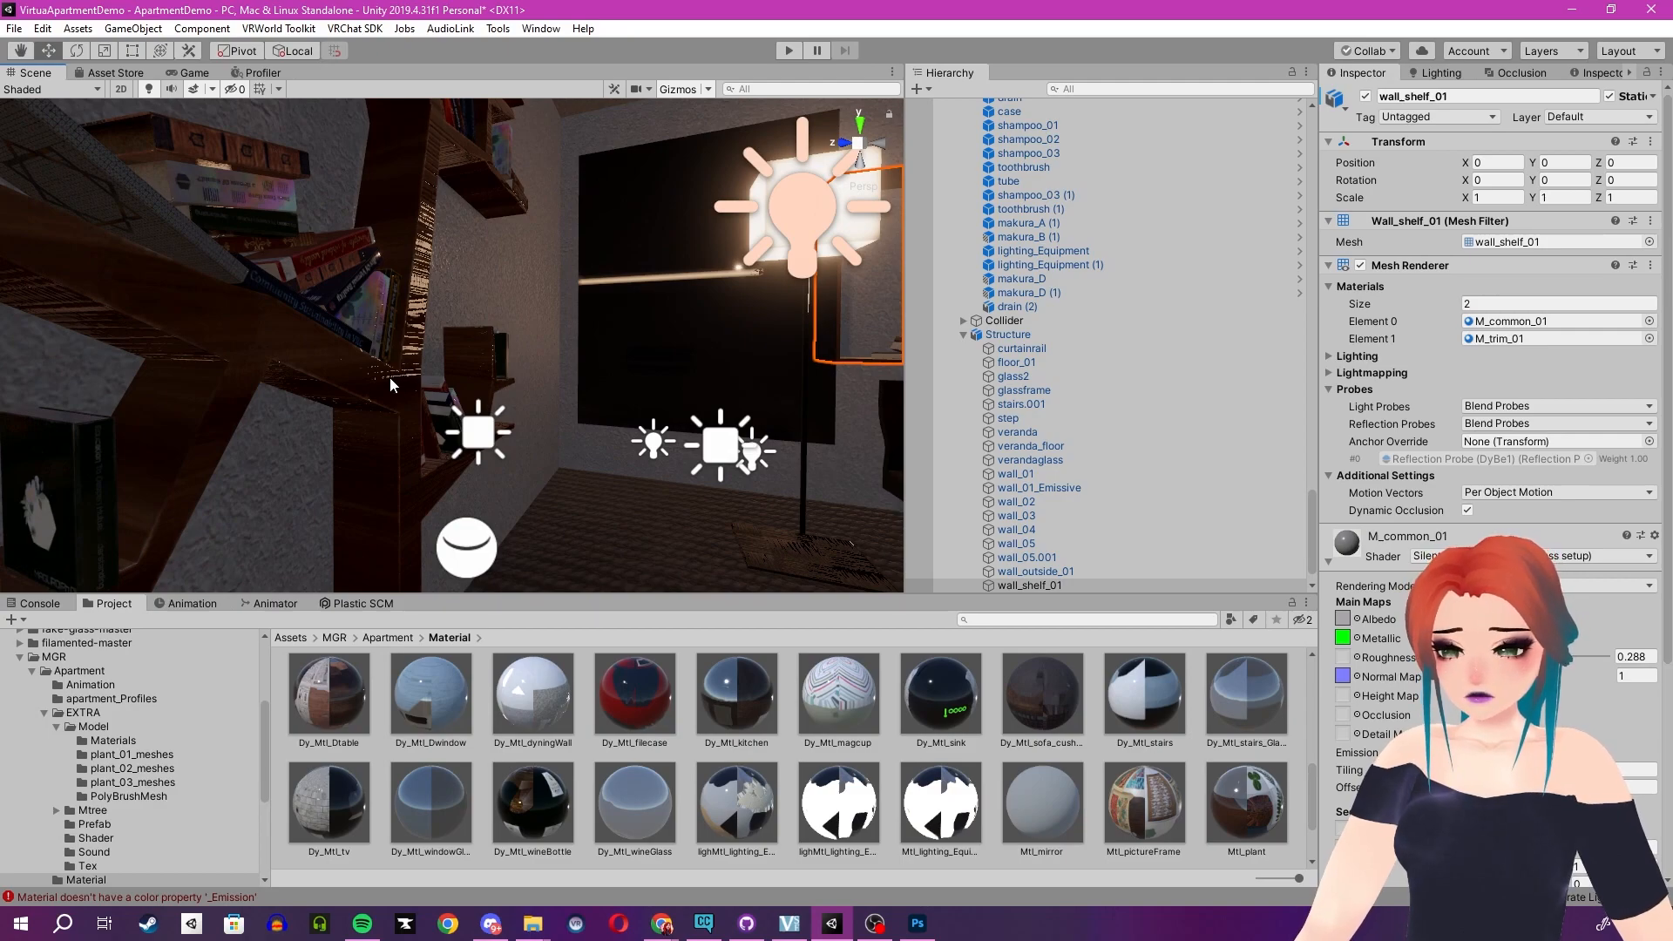
click(387, 382)
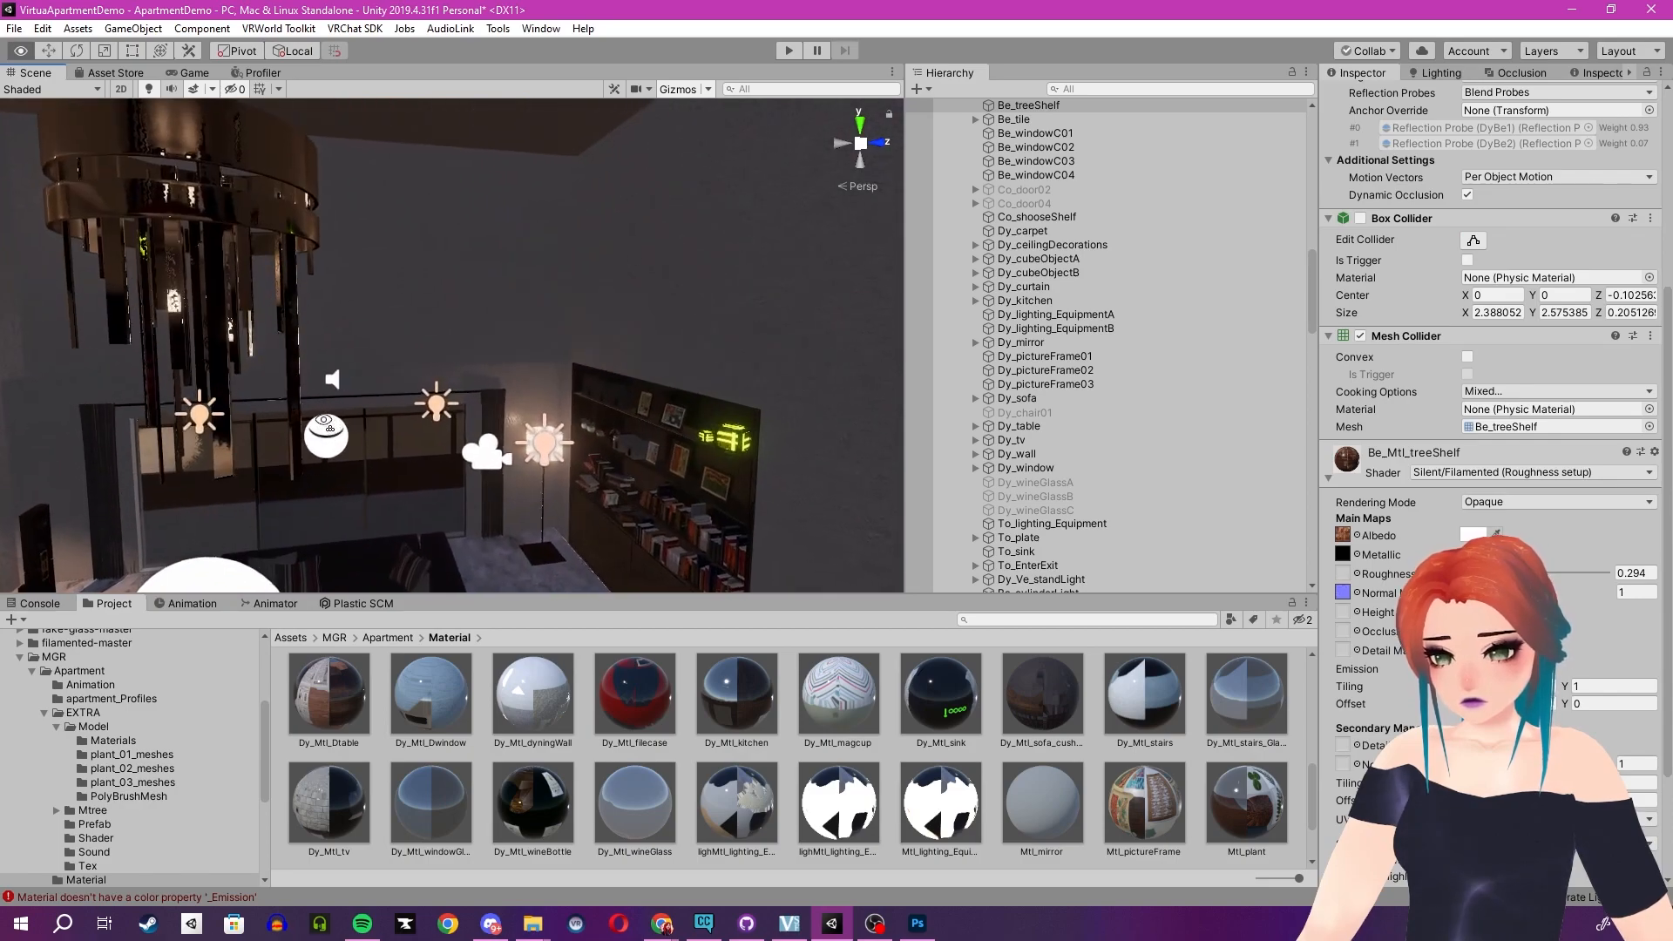
right_drag(324, 422, 465, 380)
key(w)
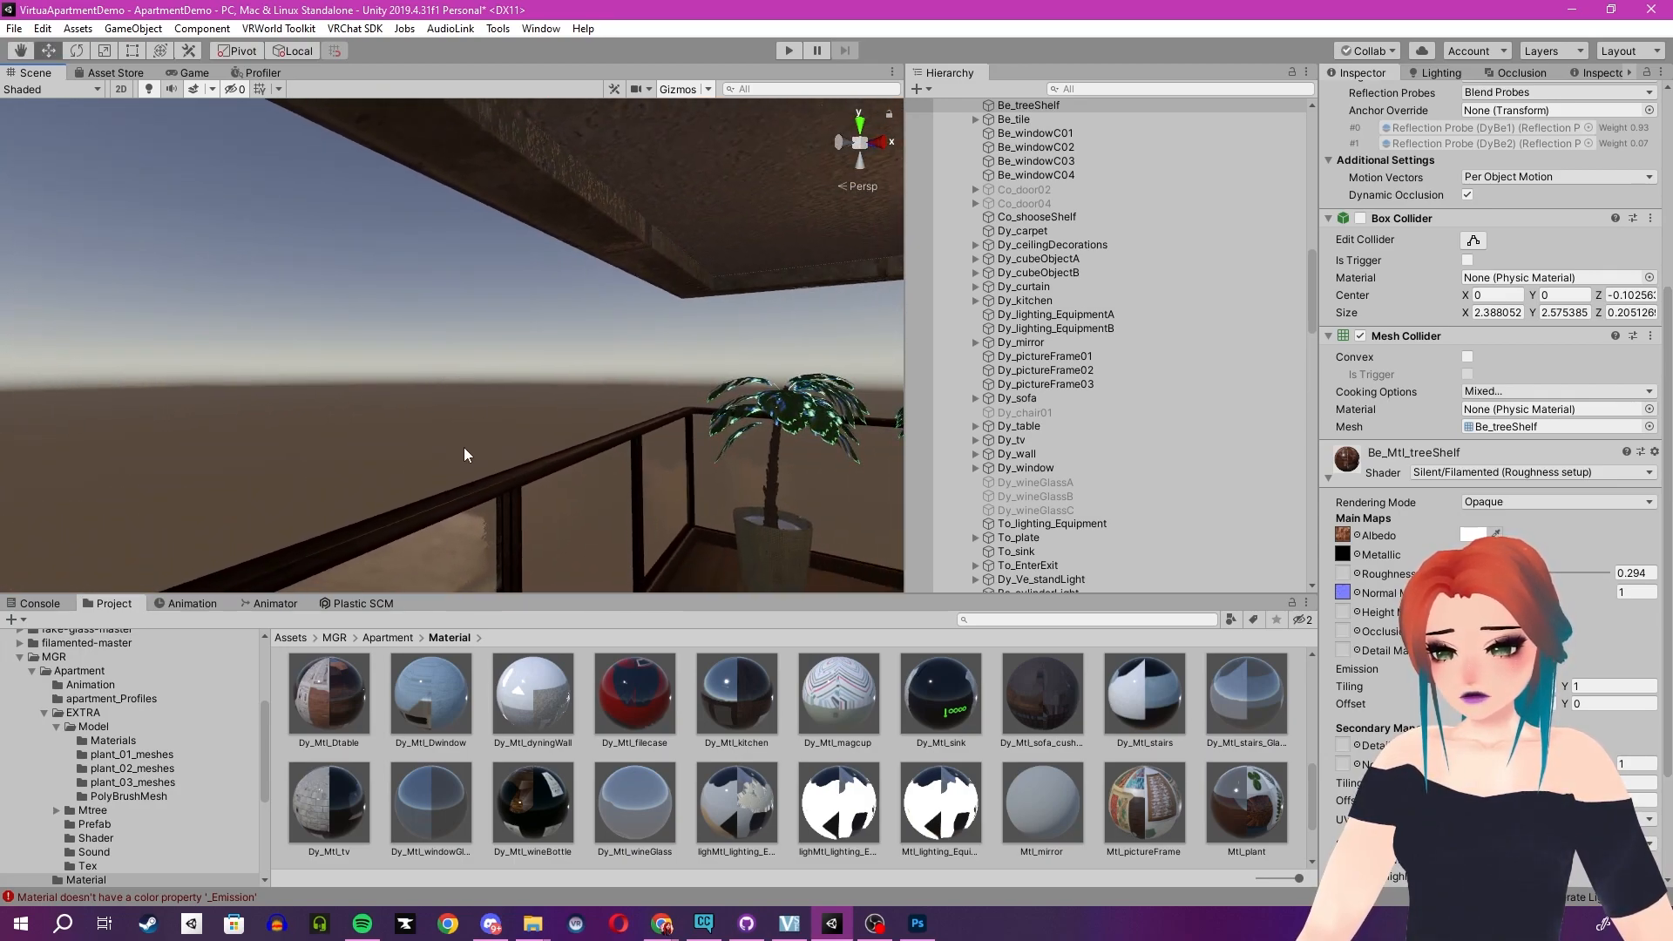
- Import the Beautiful Sky Shader by RED_SIM v.1.1.0 unity package into the project
click(289, 638)
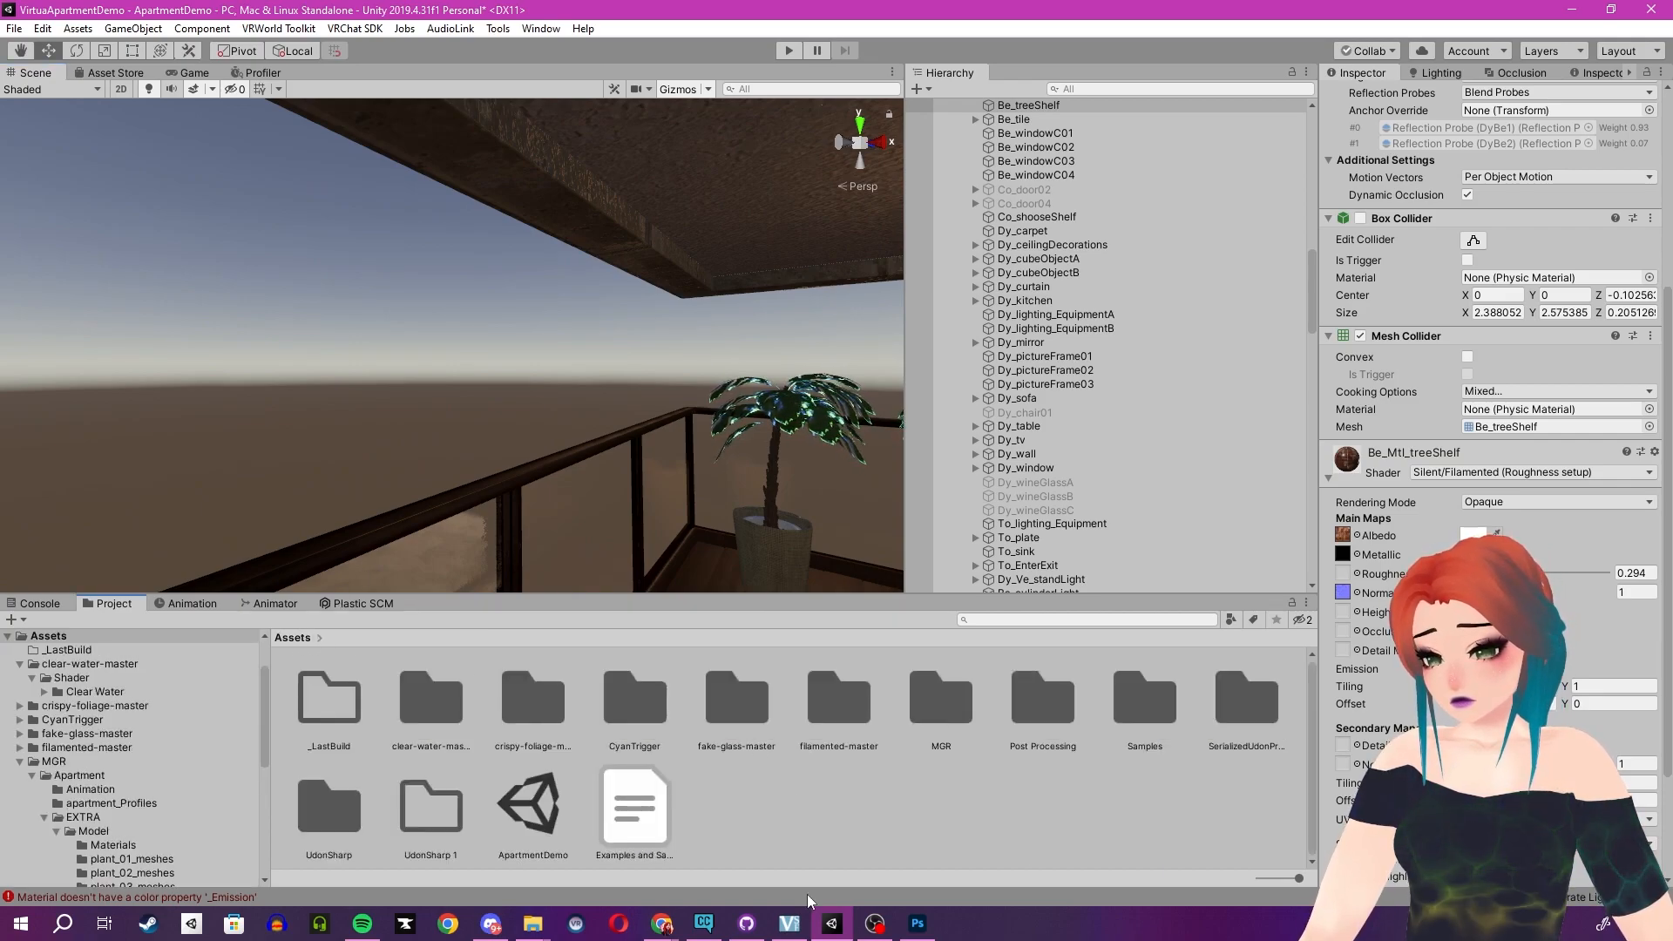
mouse_move(533, 923)
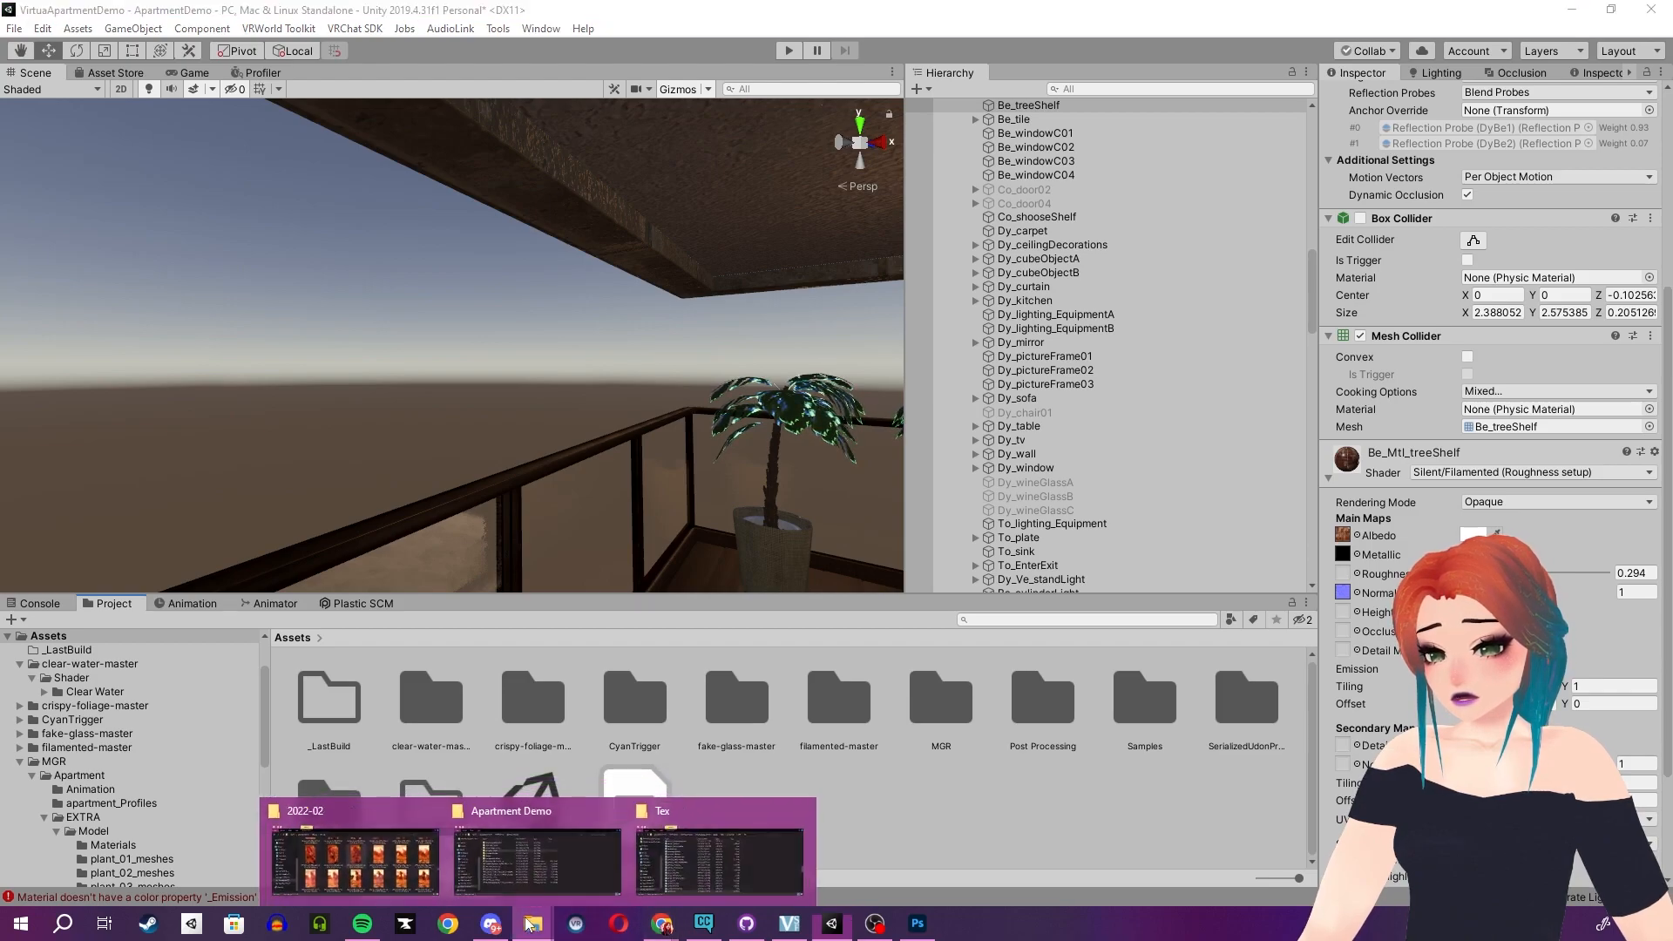
click(549, 876)
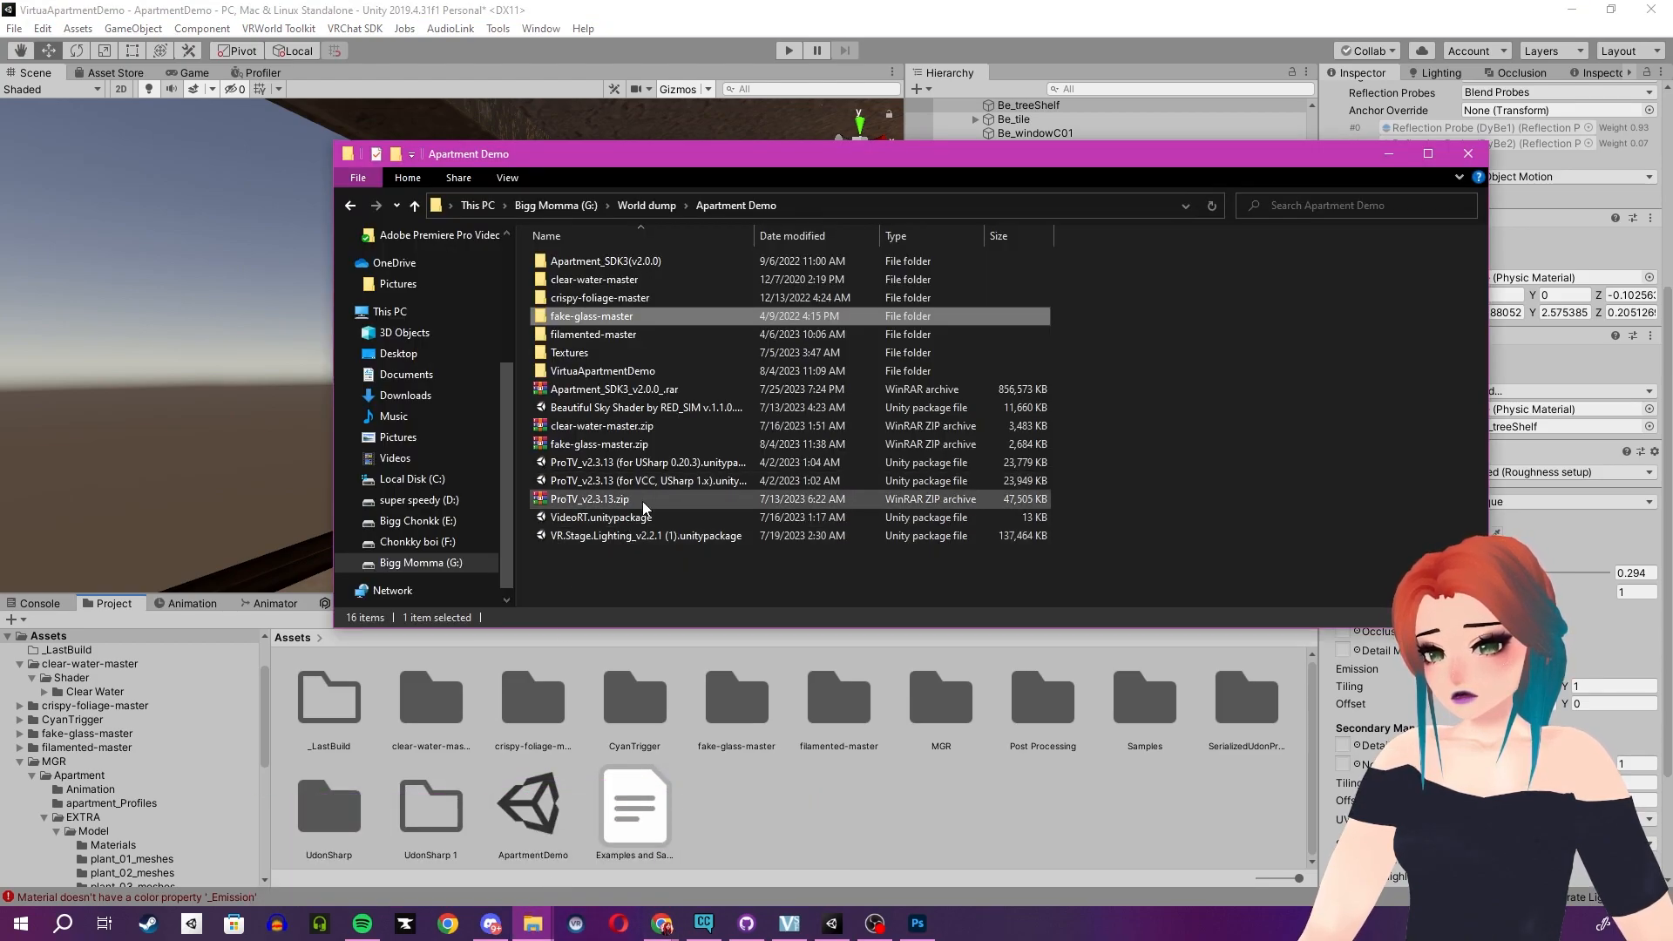
click(597, 411)
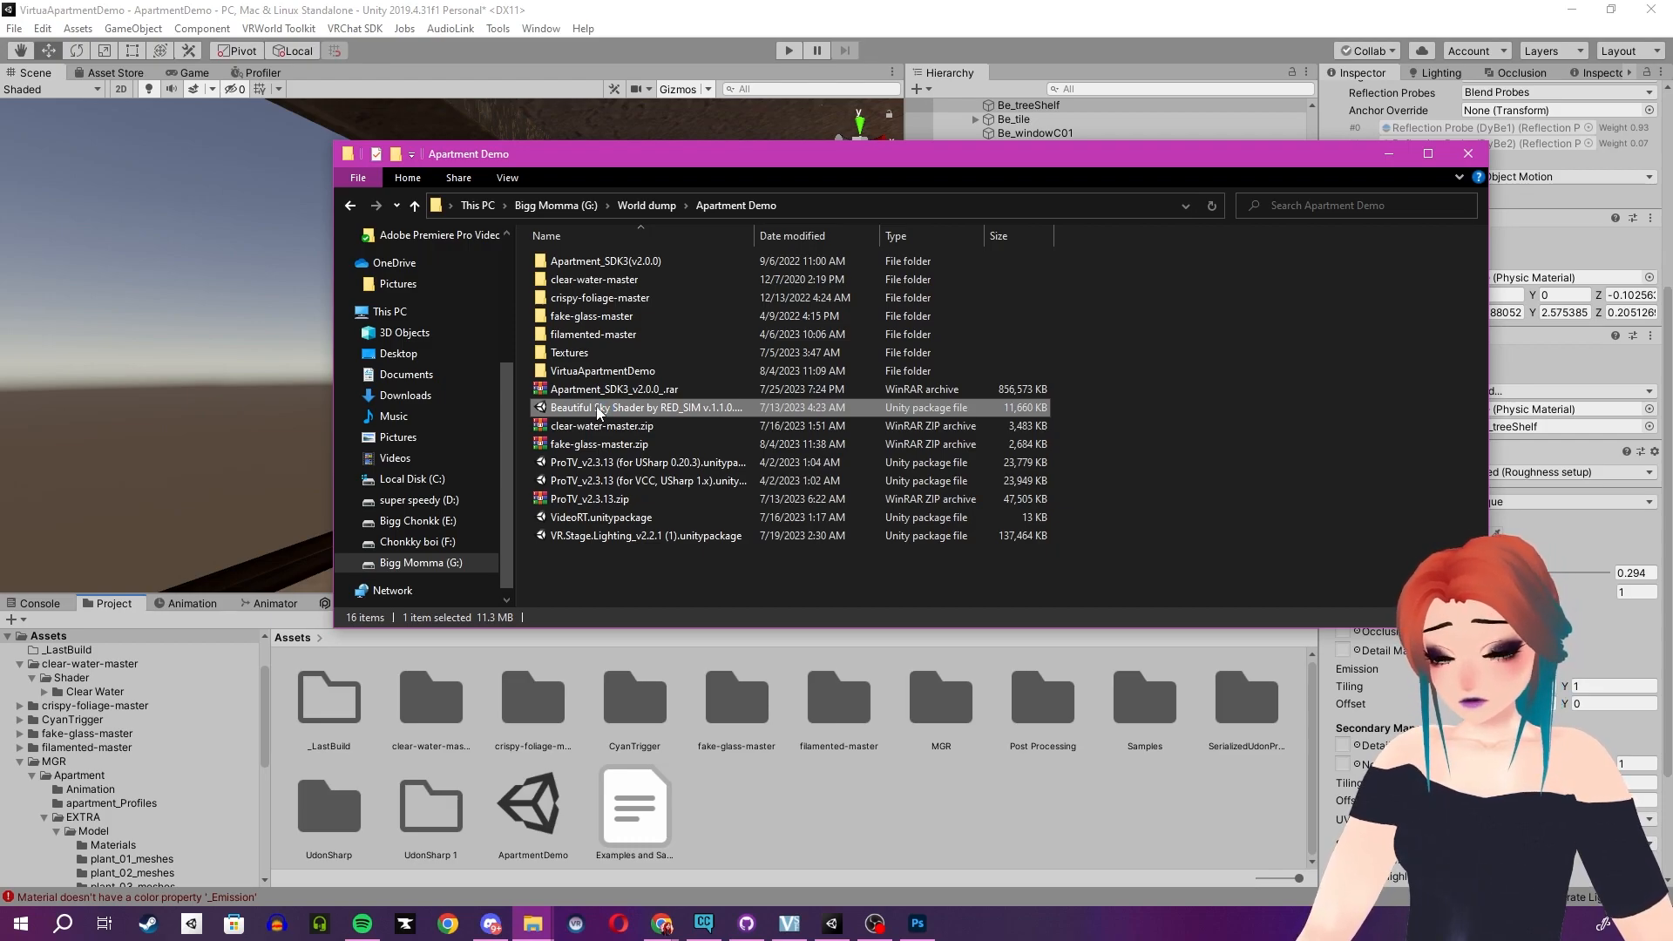
double_click(597, 411)
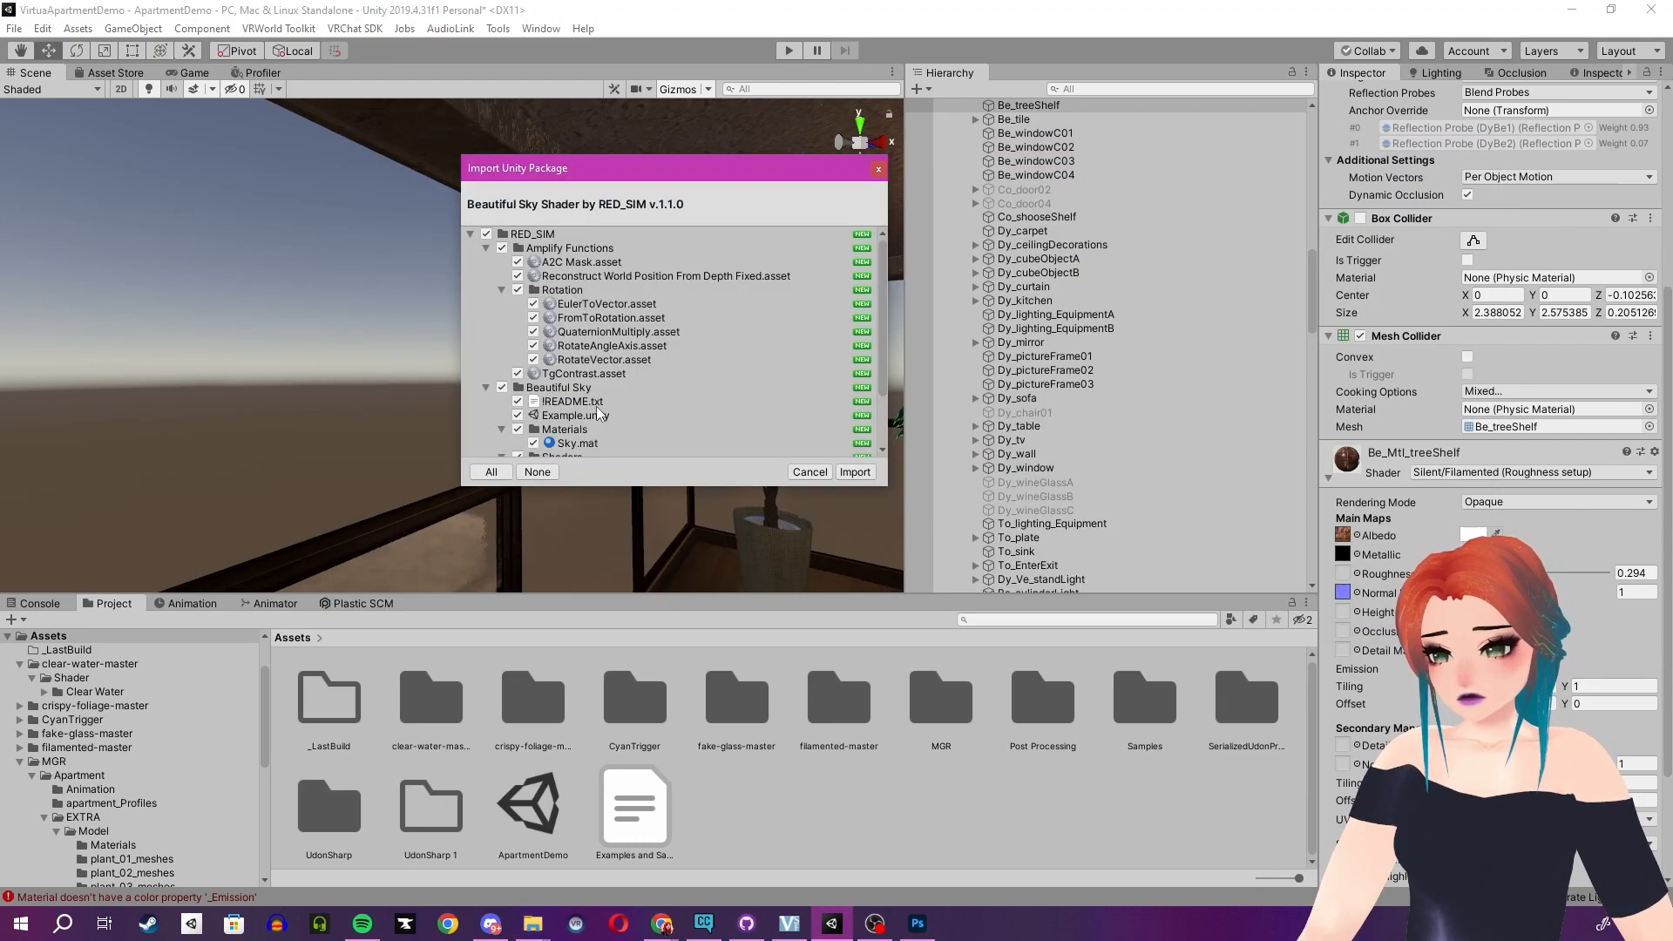
click(857, 470)
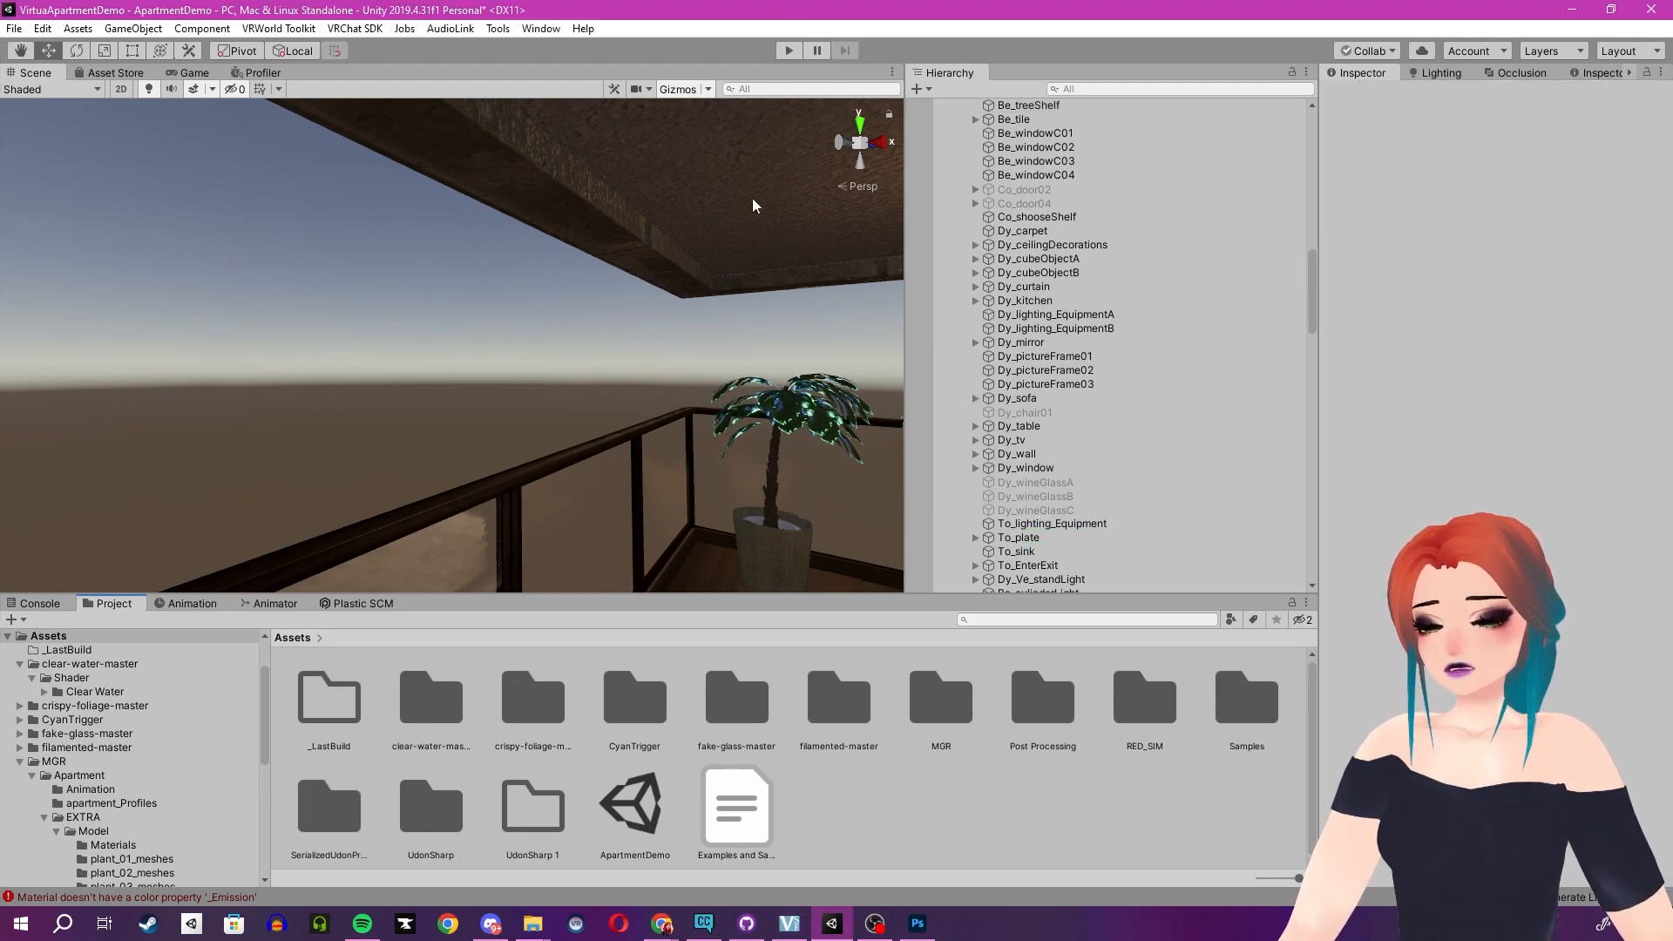
- Set the scene's skybox material to the RED_SIM Sky material
click(1417, 74)
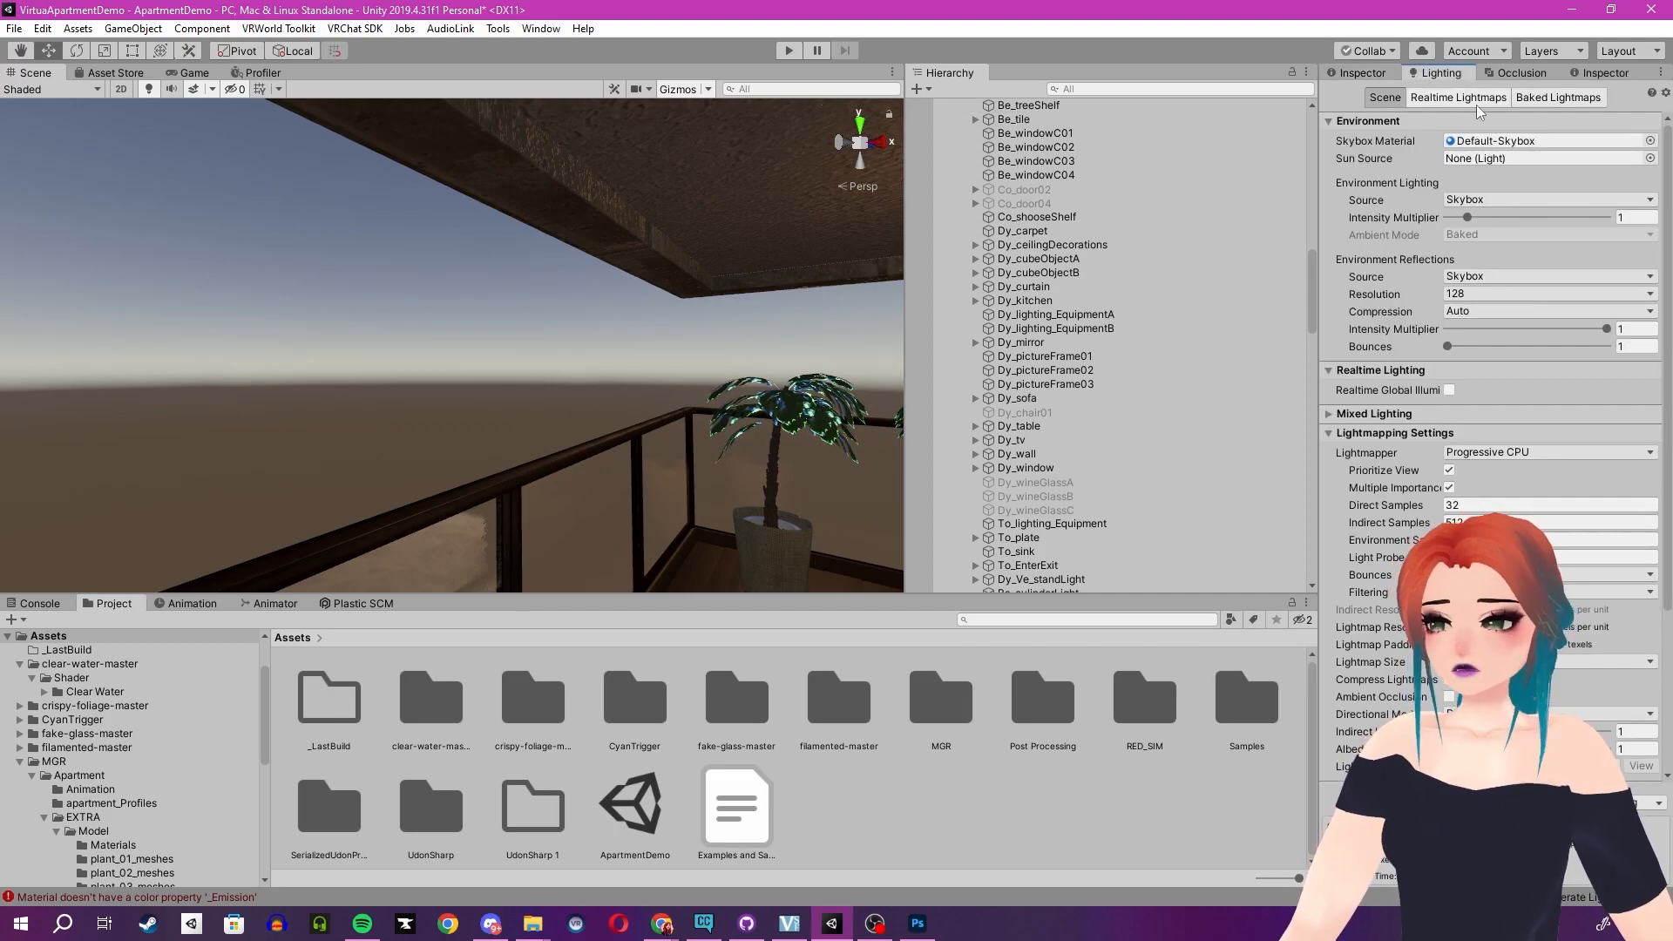
click(1648, 143)
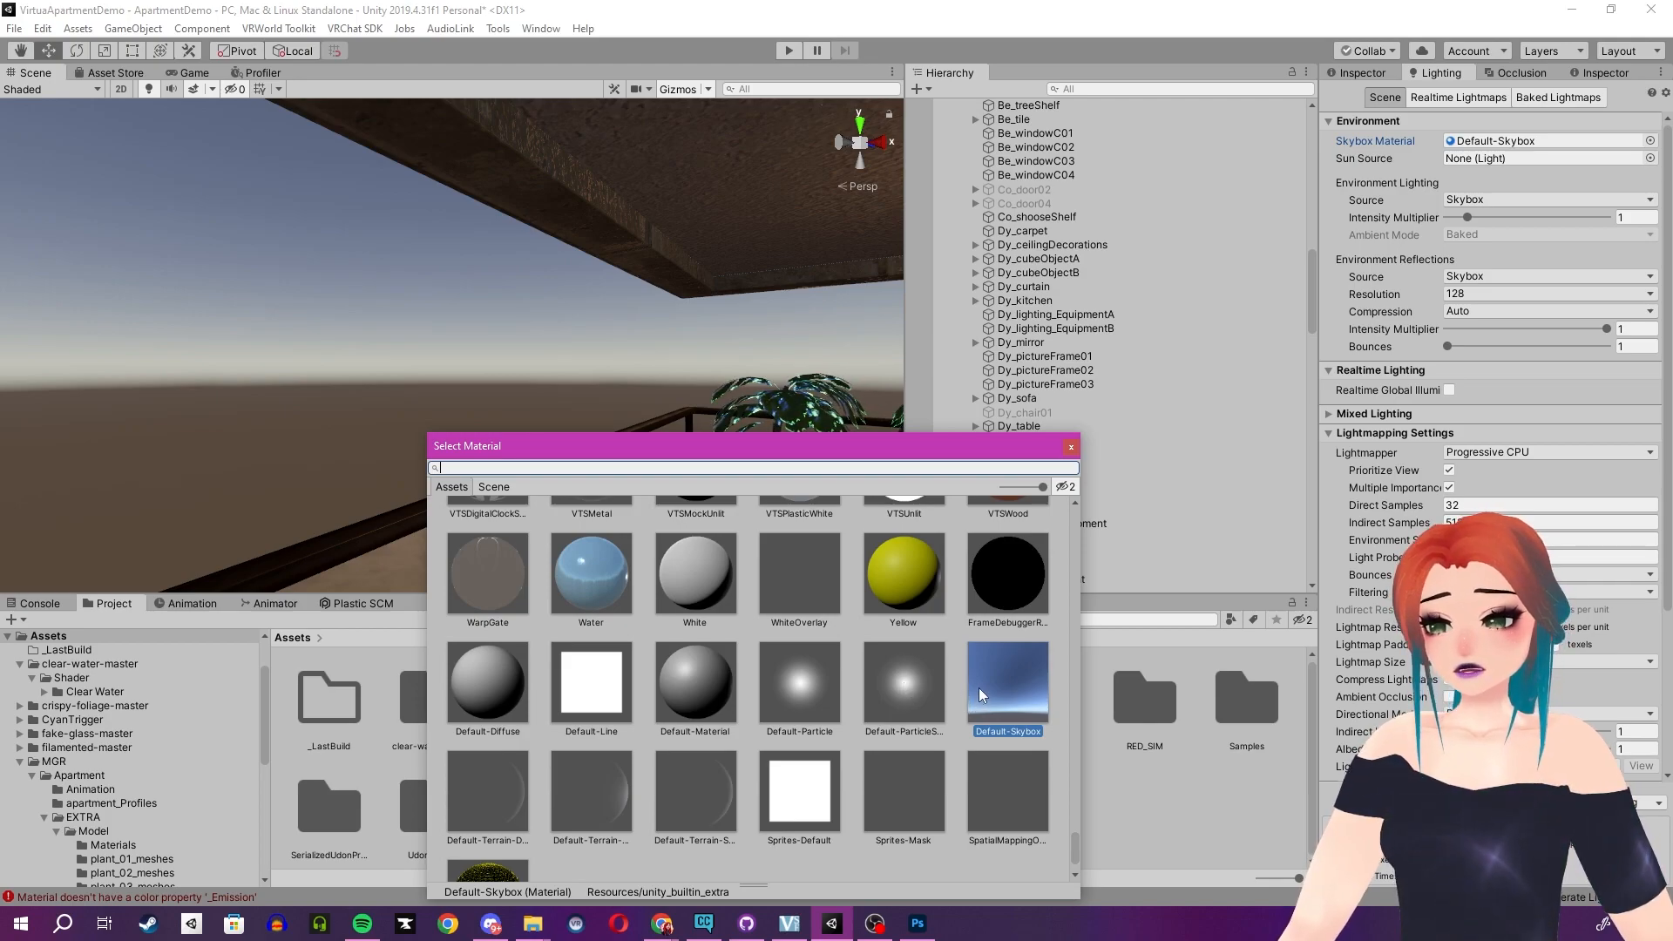
scroll(979, 687, up, 3)
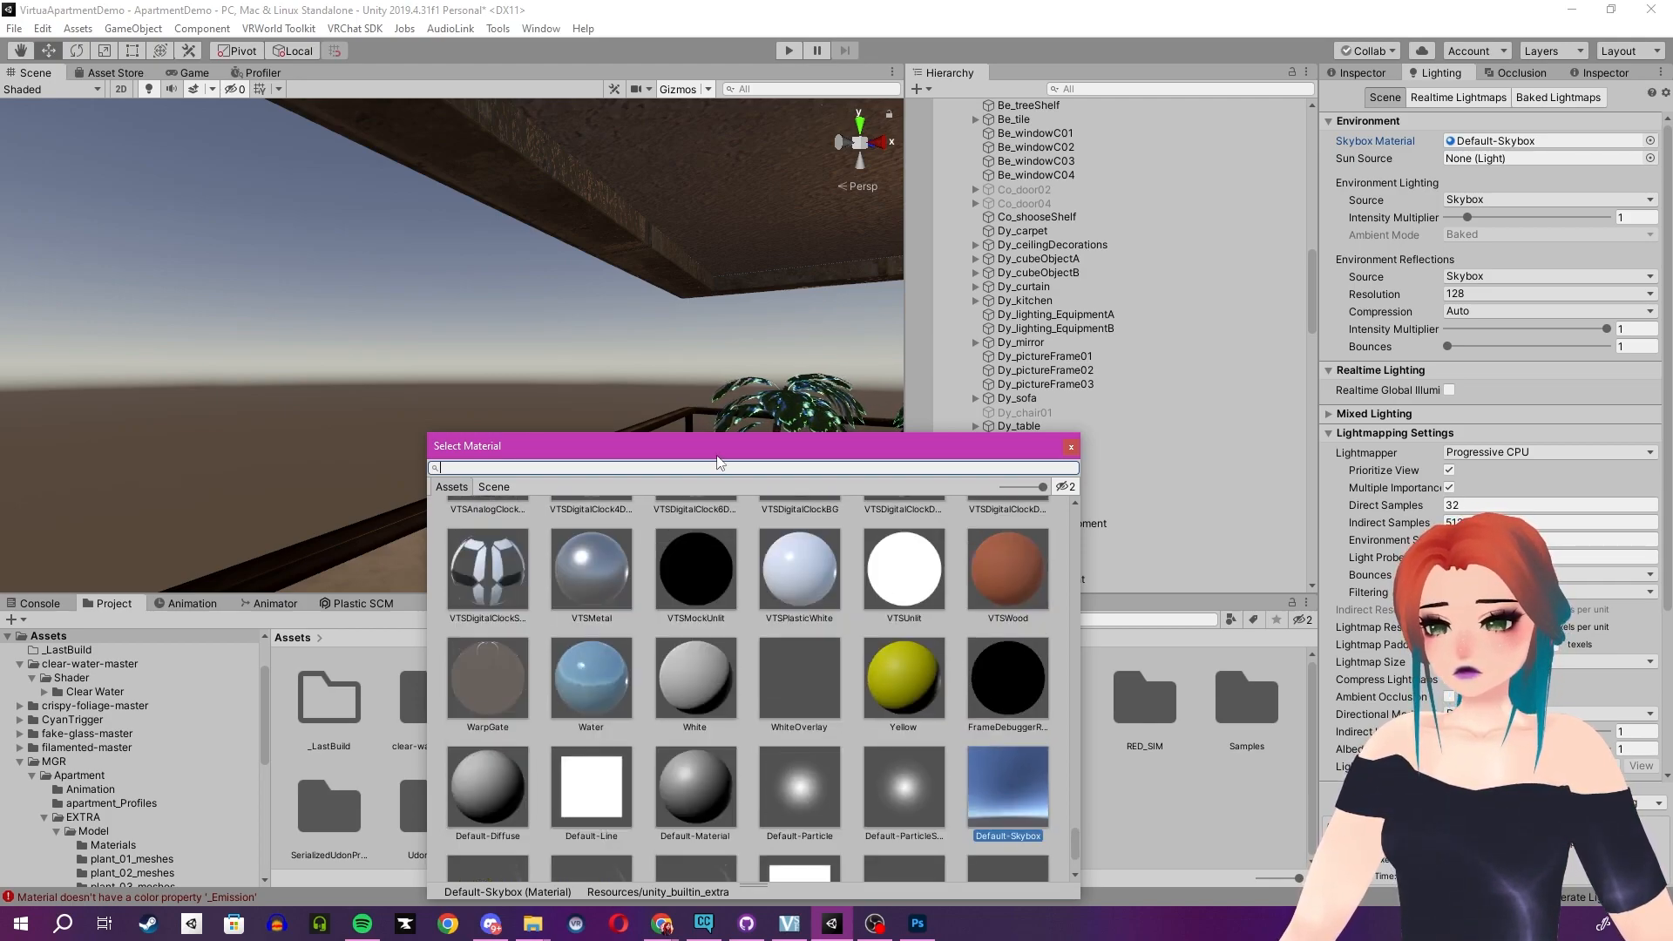
text(sky)
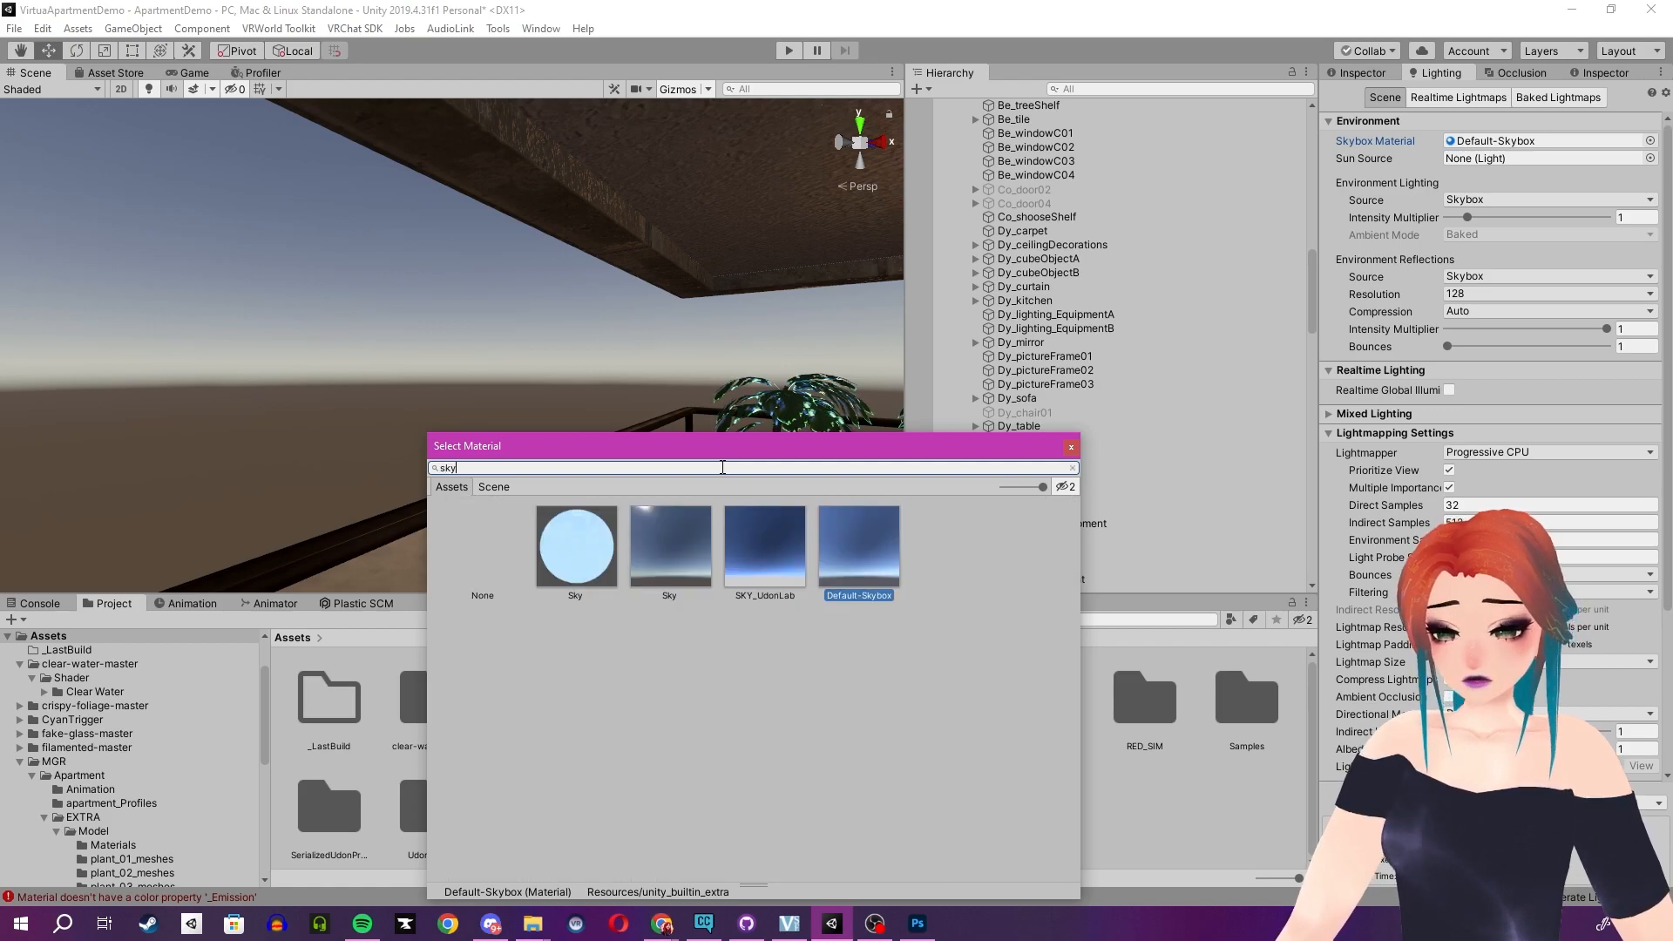
click(665, 554)
click(744, 550)
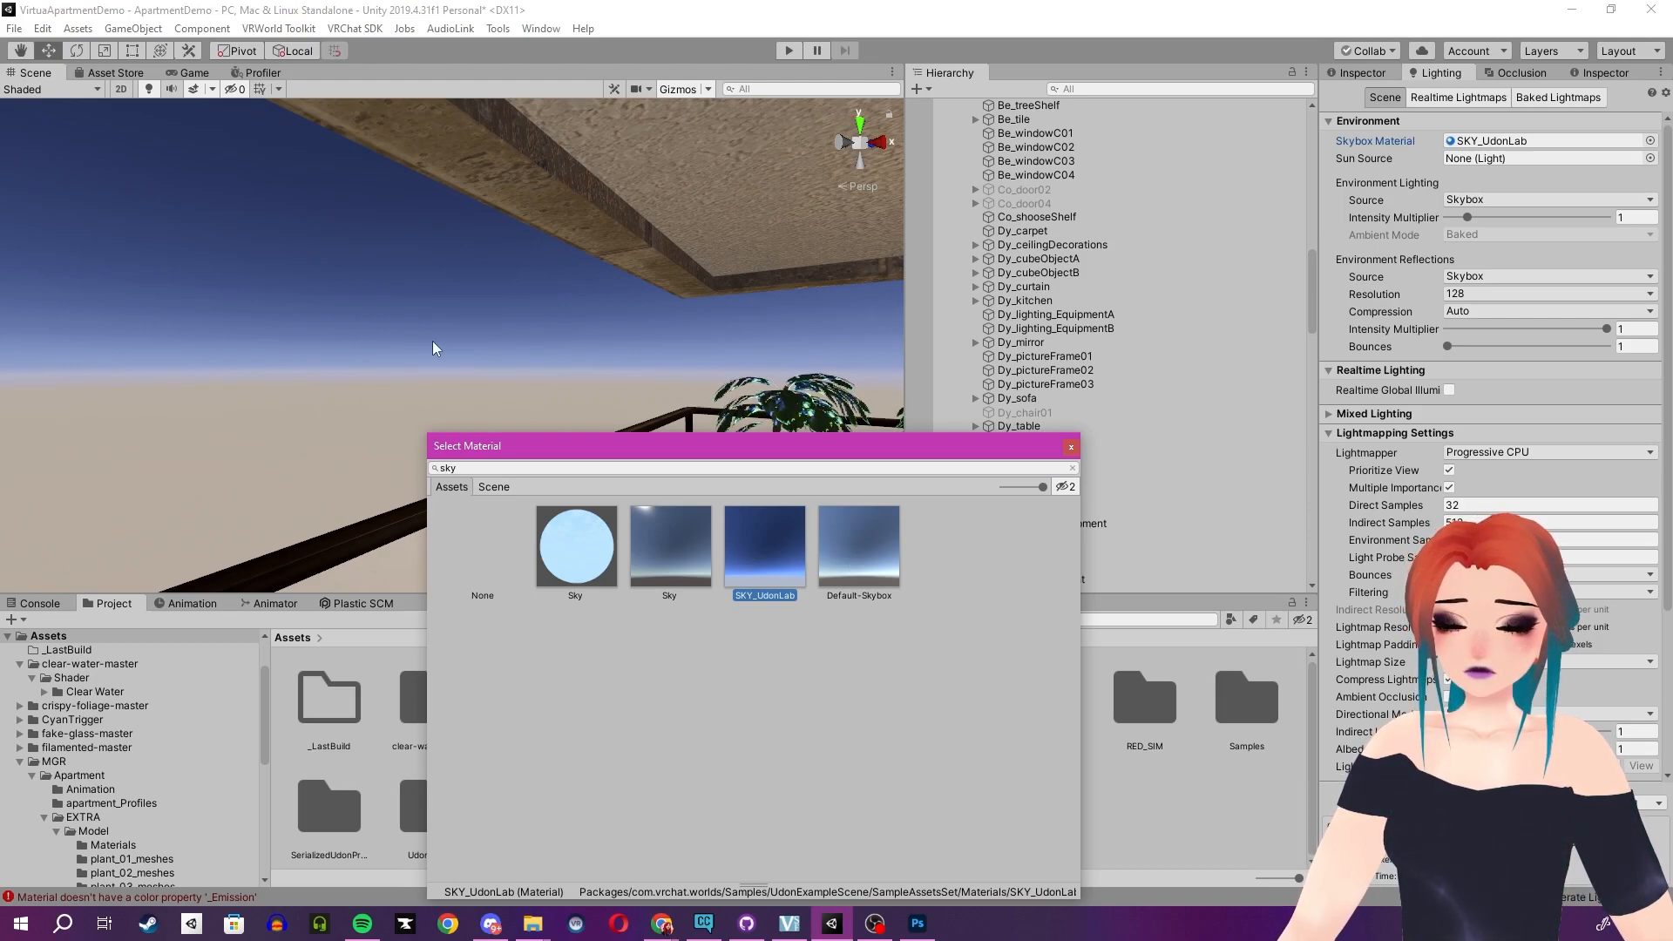
click(590, 573)
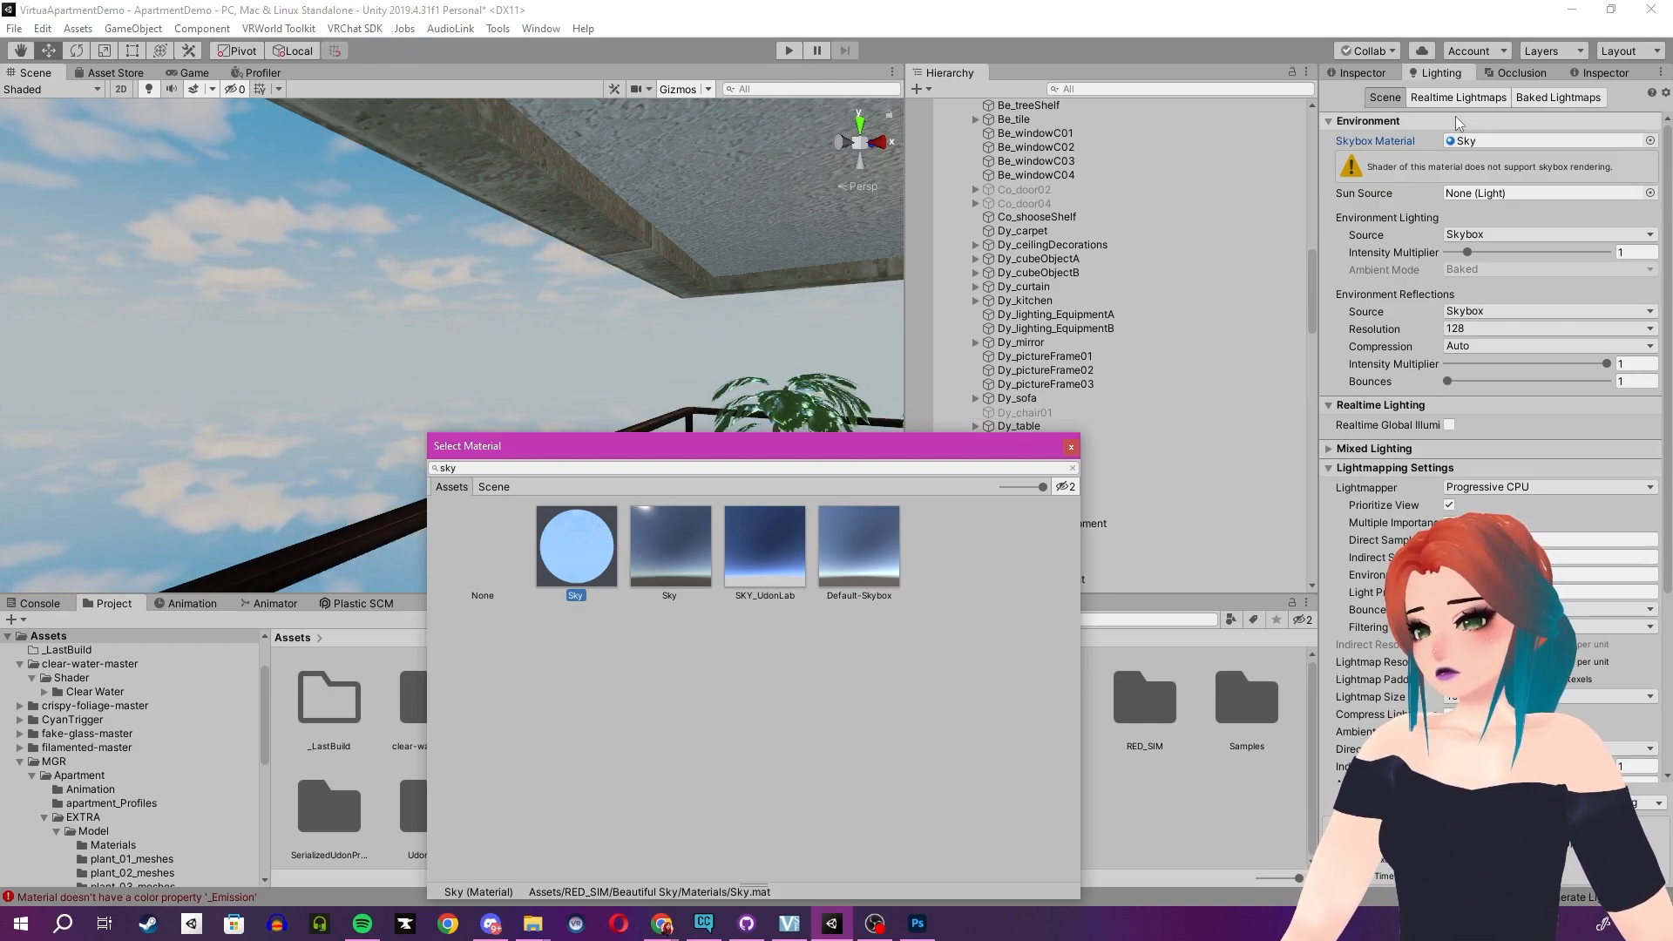
- Open the Sky material's settings and turn off its Auto Light Direction option
click(1472, 141)
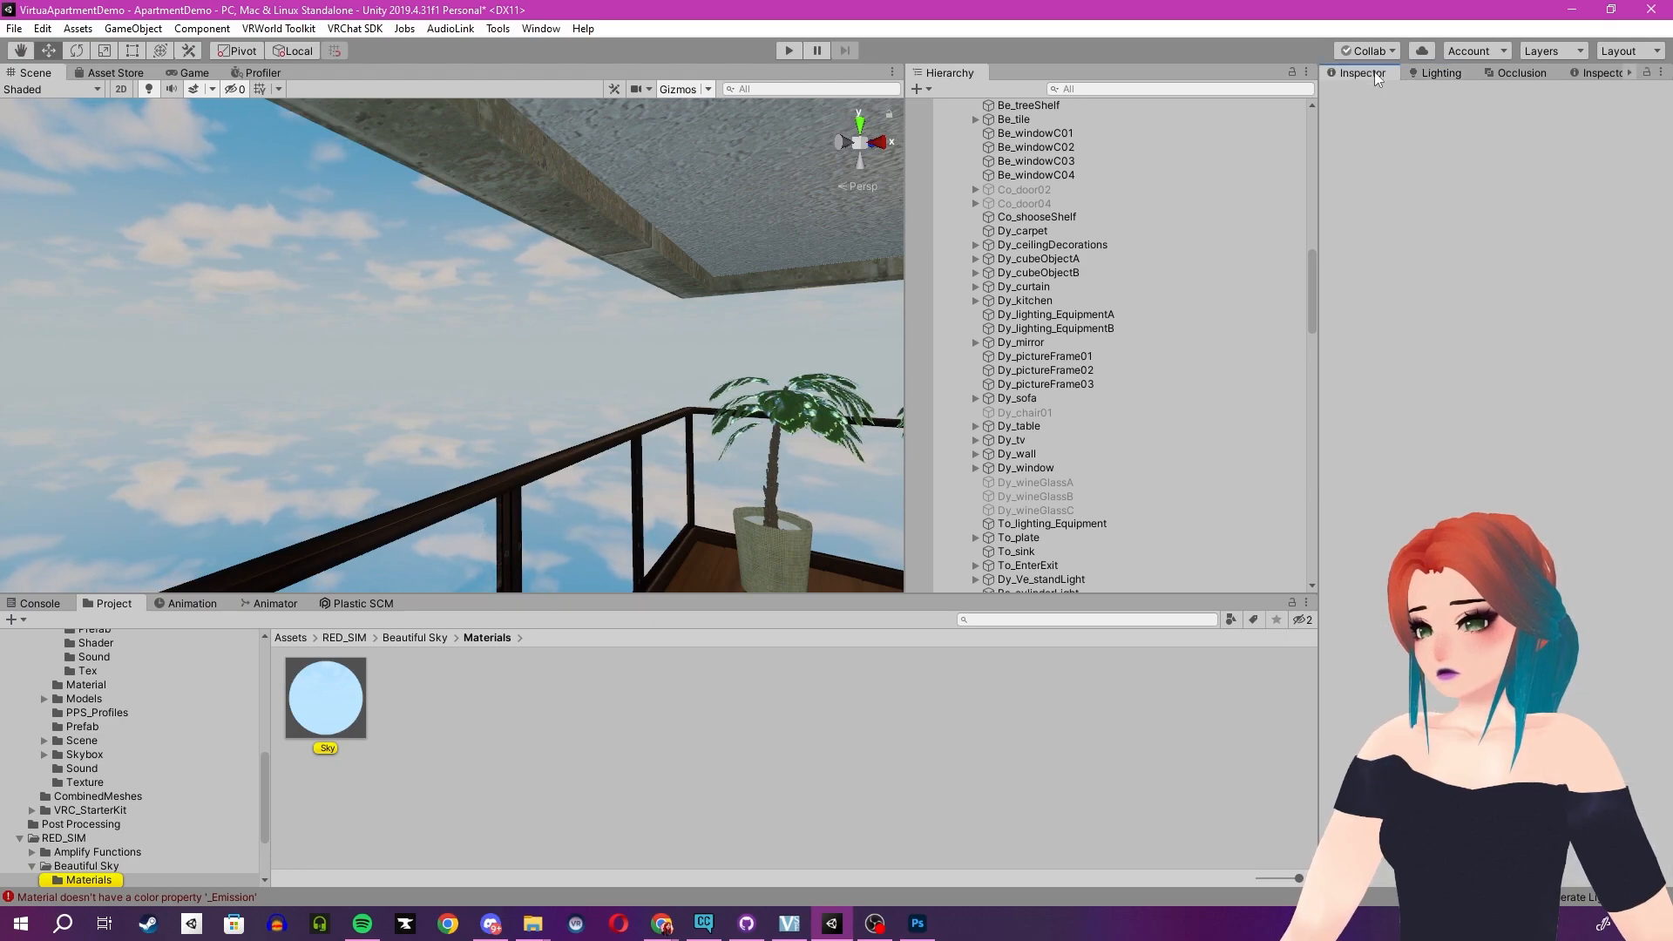
click(1361, 72)
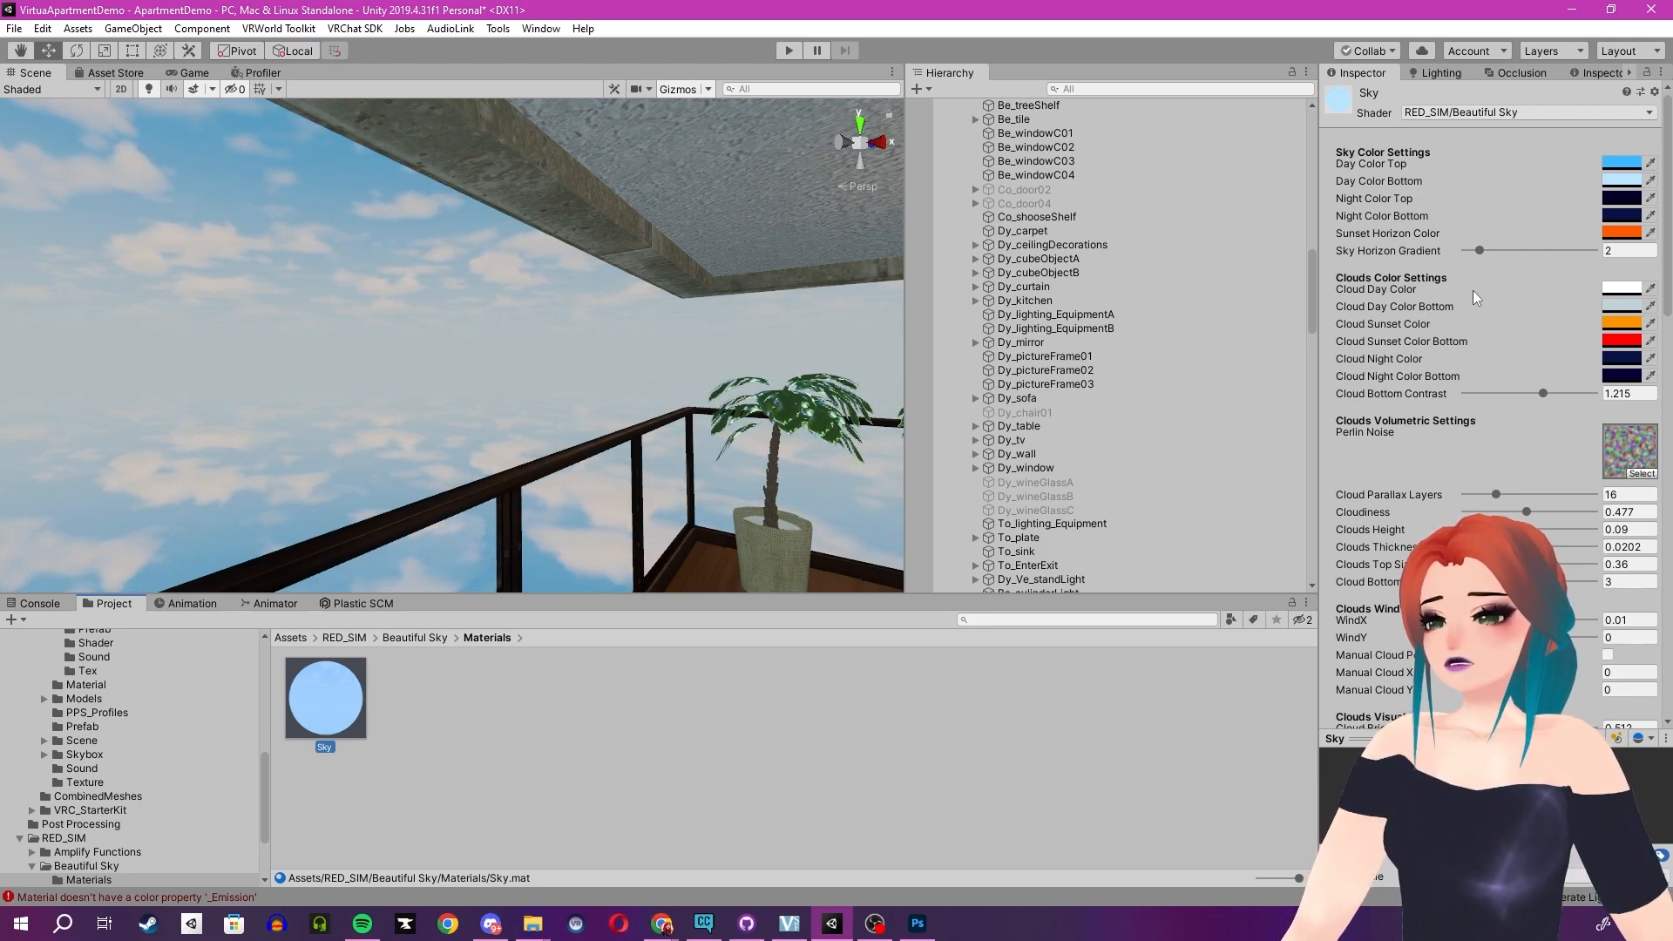
scroll(1372, 462, down, 3)
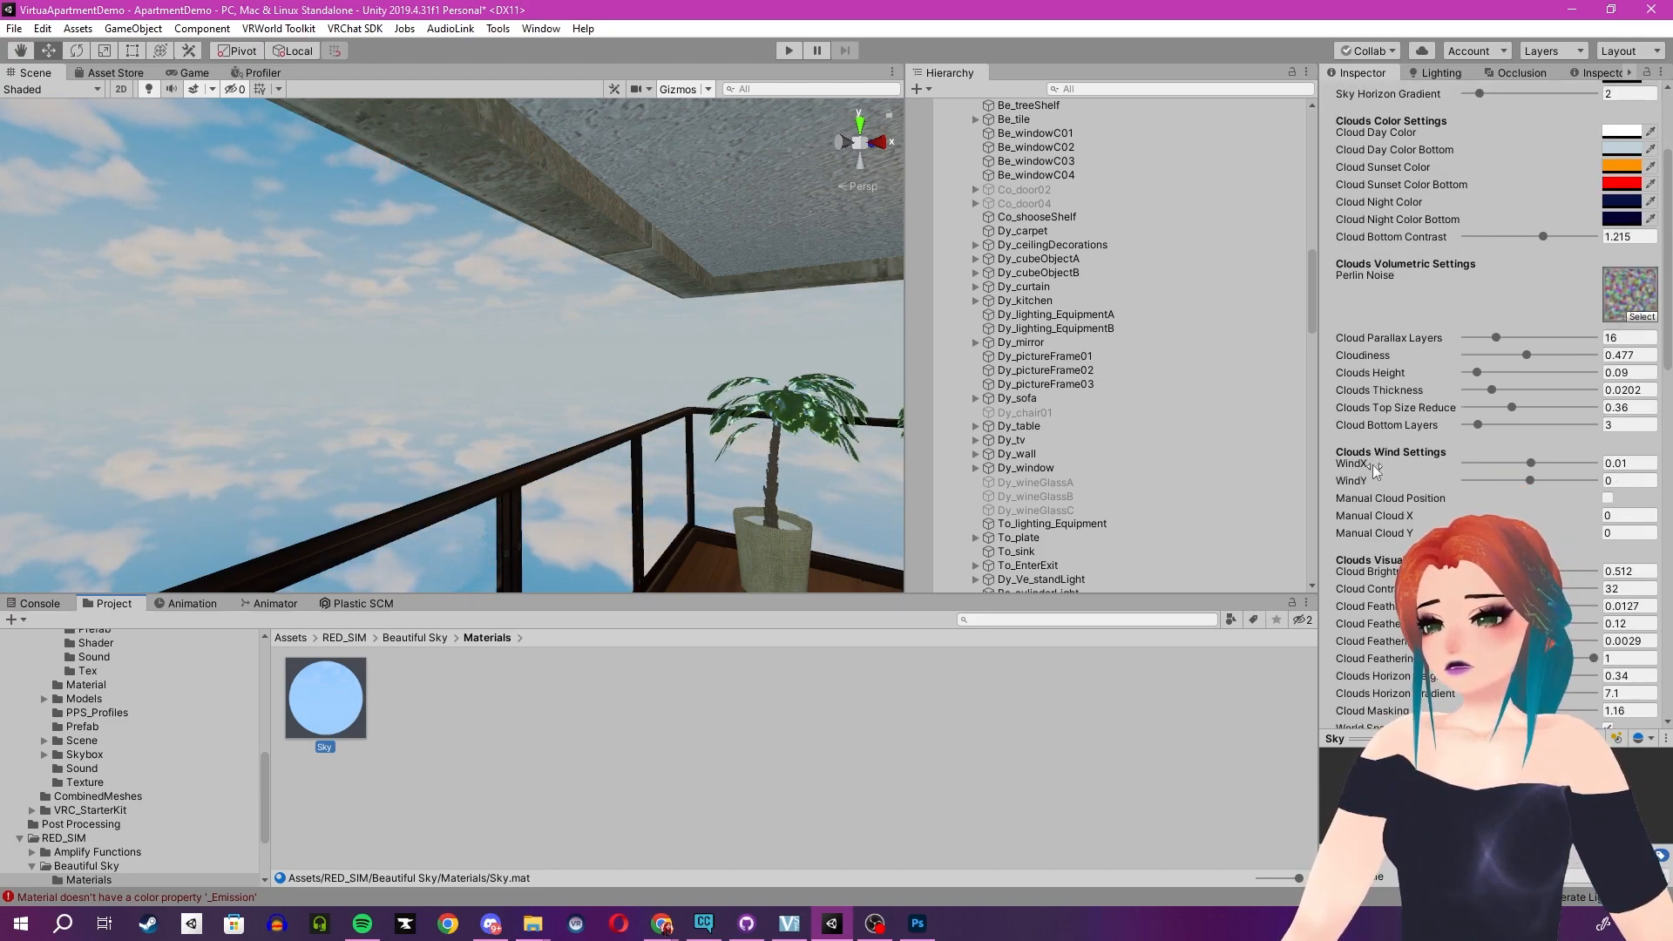
scroll(1373, 463, down, 9)
scroll(1372, 466, down, 6)
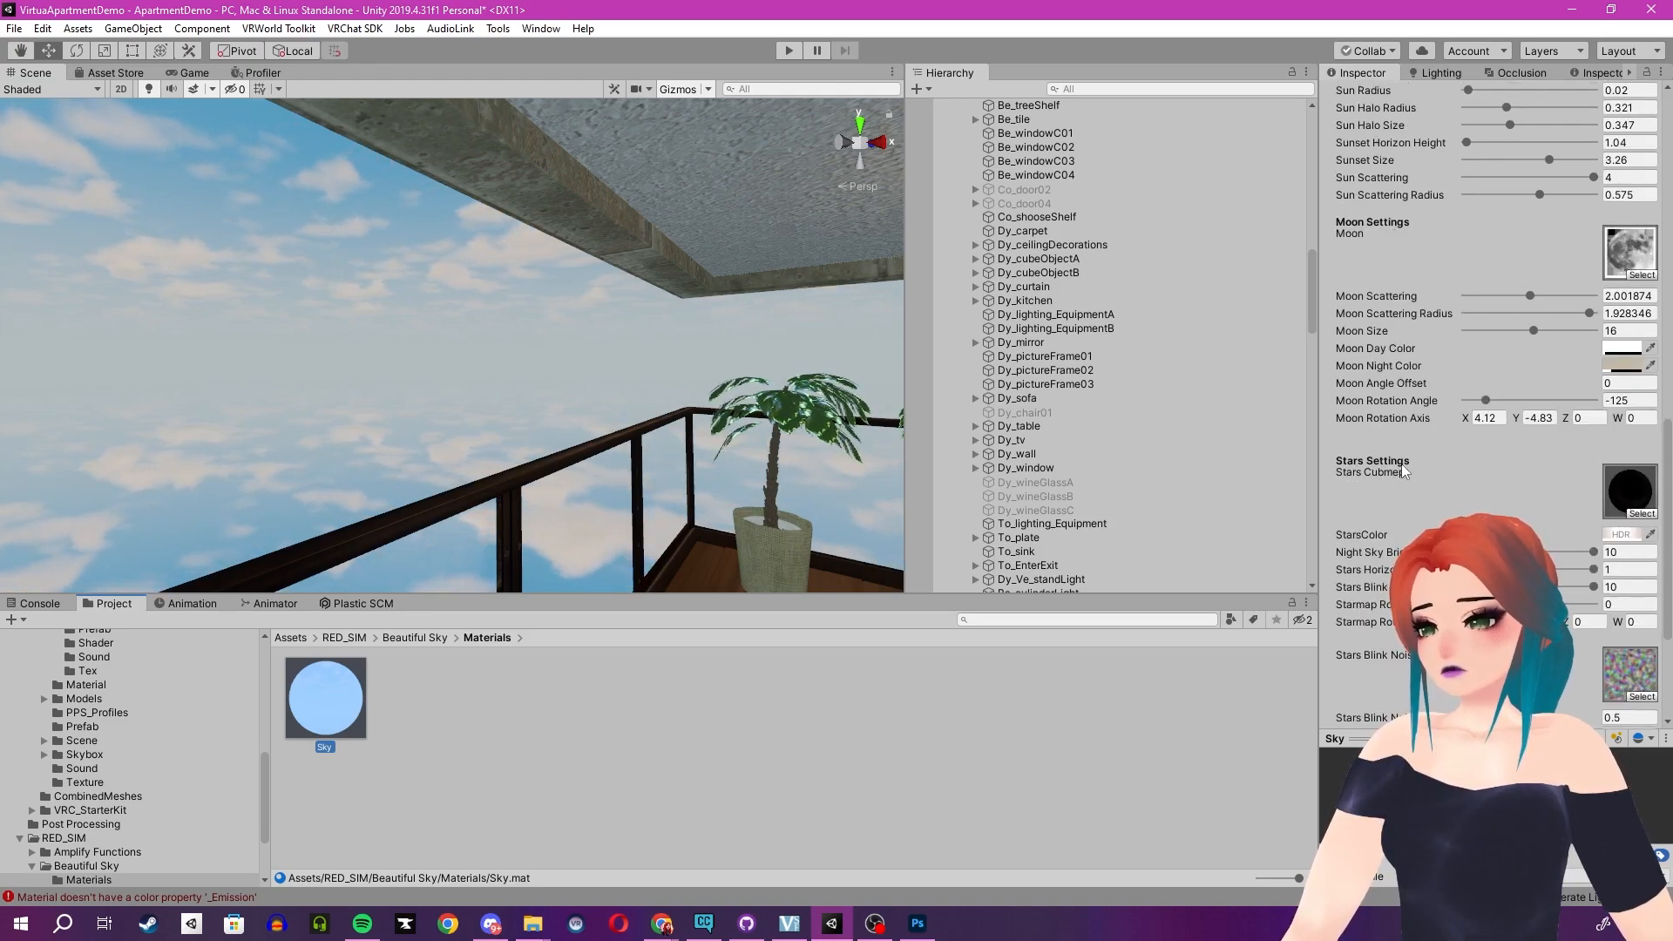
scroll(1423, 493, down, 3)
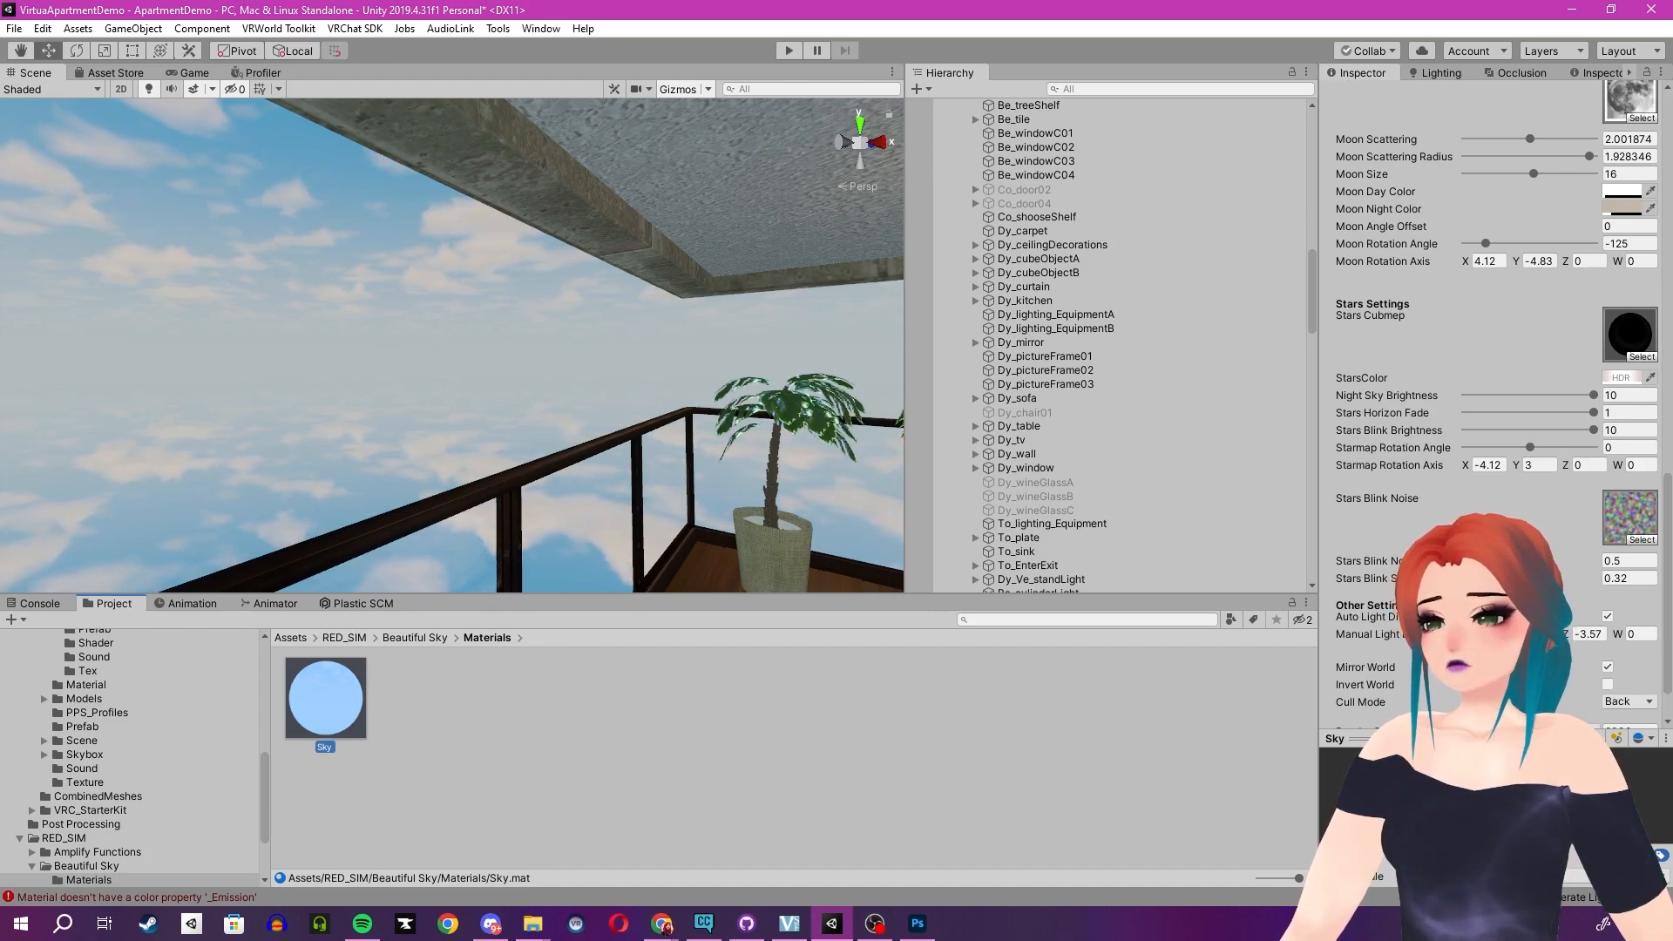
click(1607, 615)
click(1607, 616)
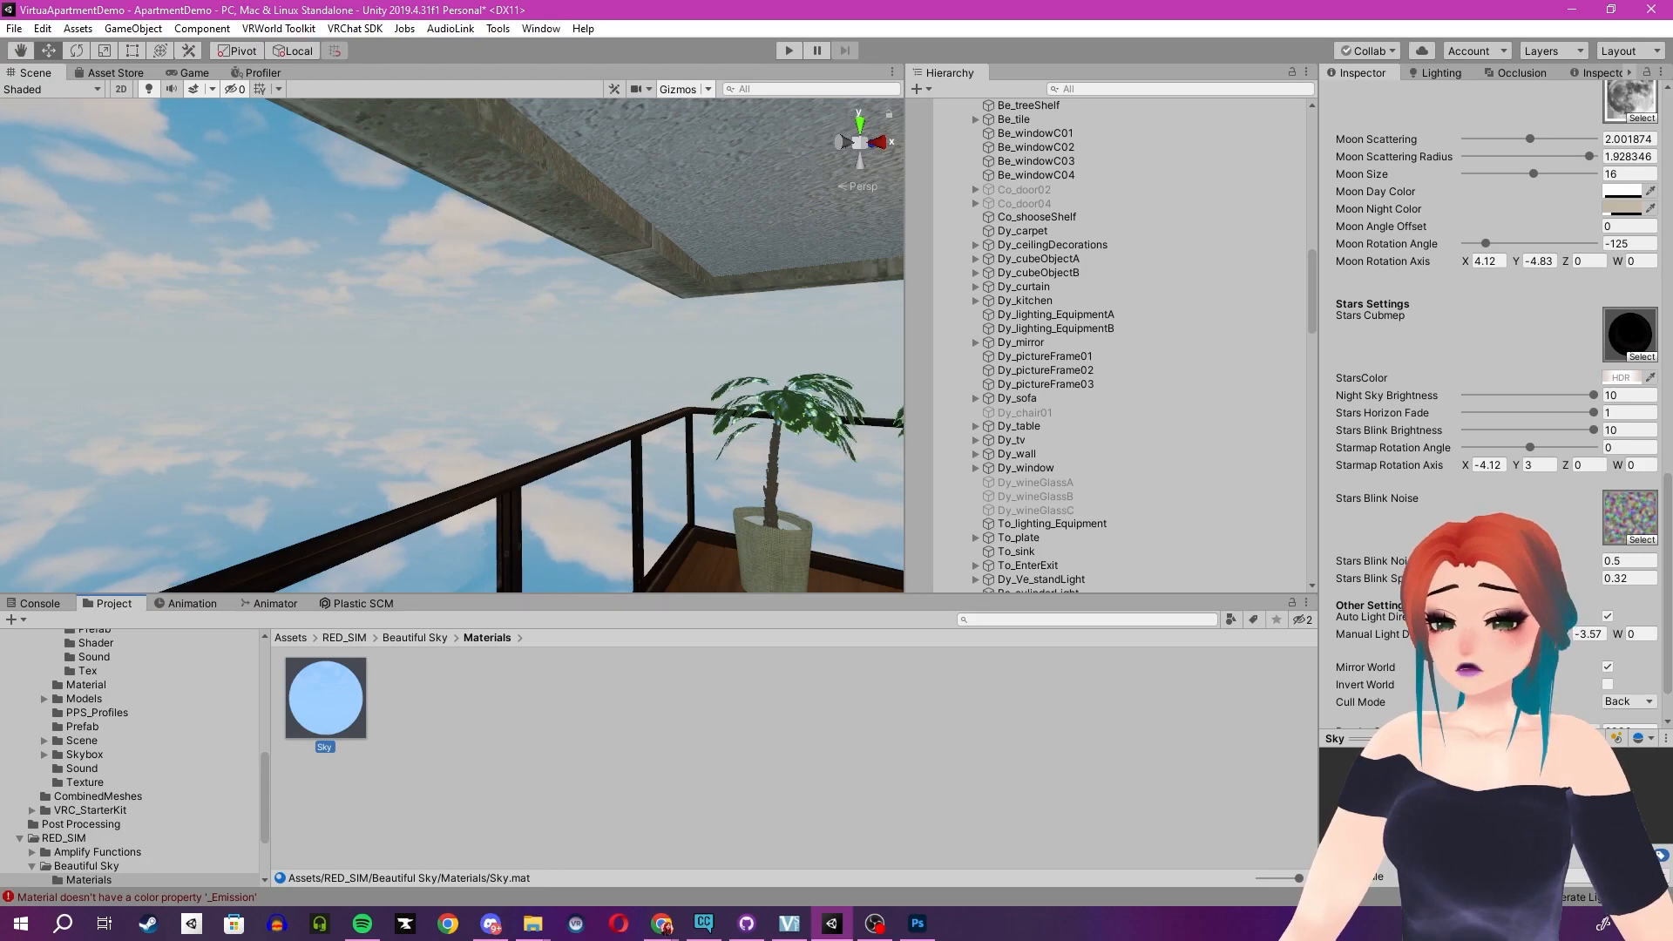
click(1611, 617)
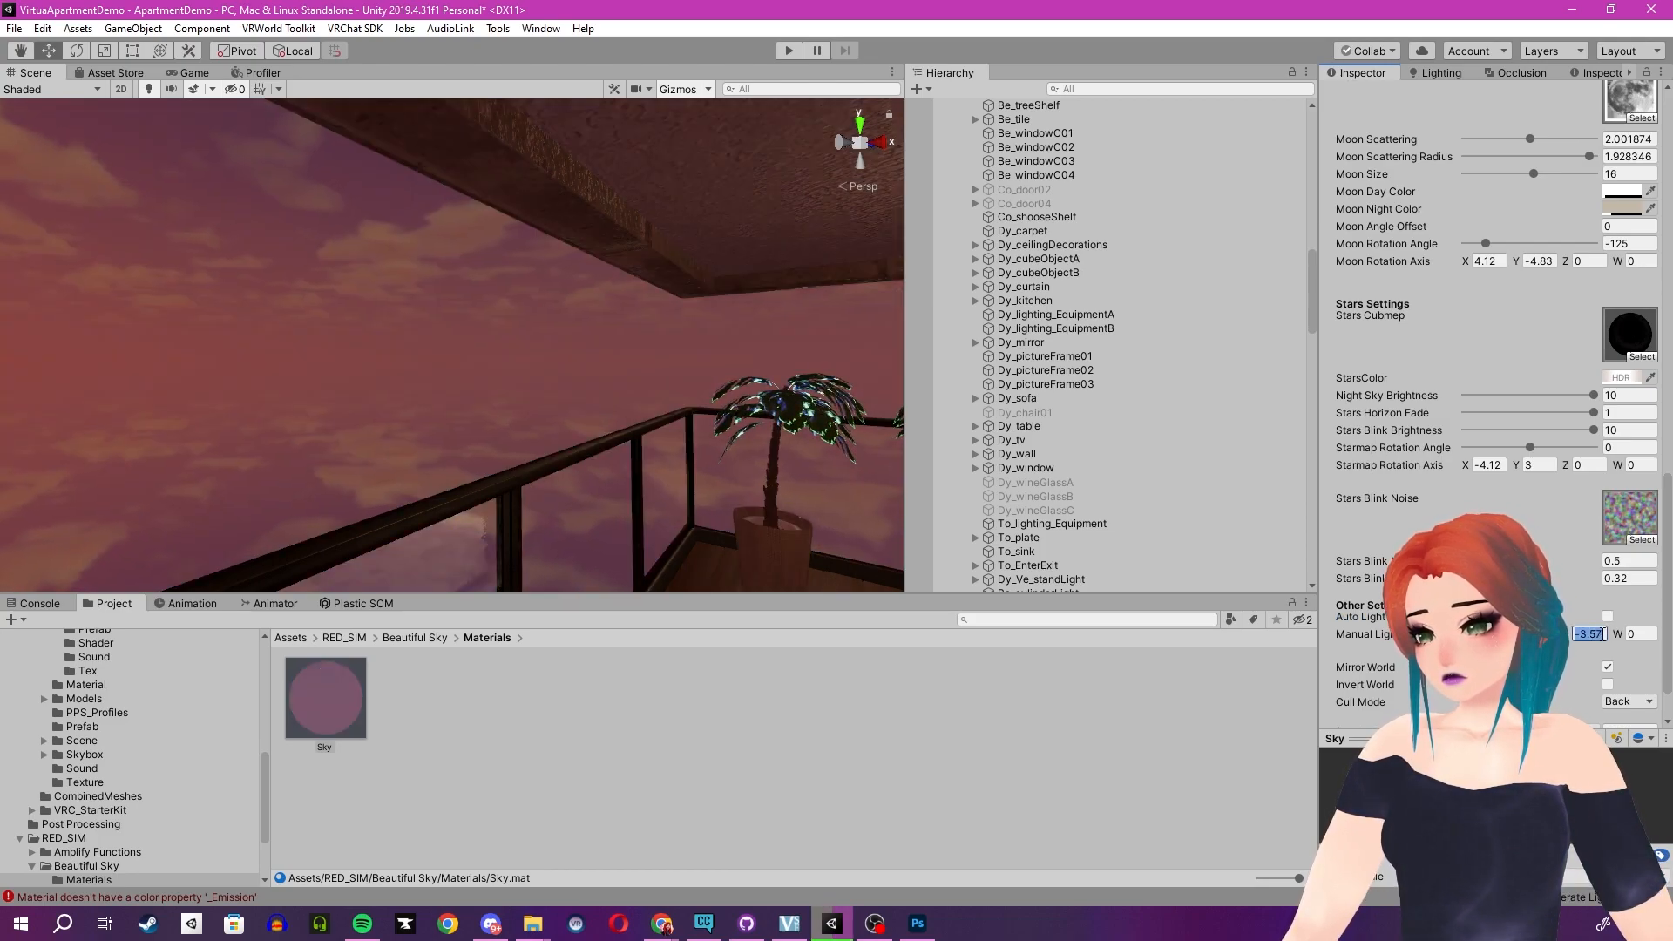
- Adjust the Sky material's Manual Light Direction values to reposition the sun, ending with Z at about 2.97
text(0)
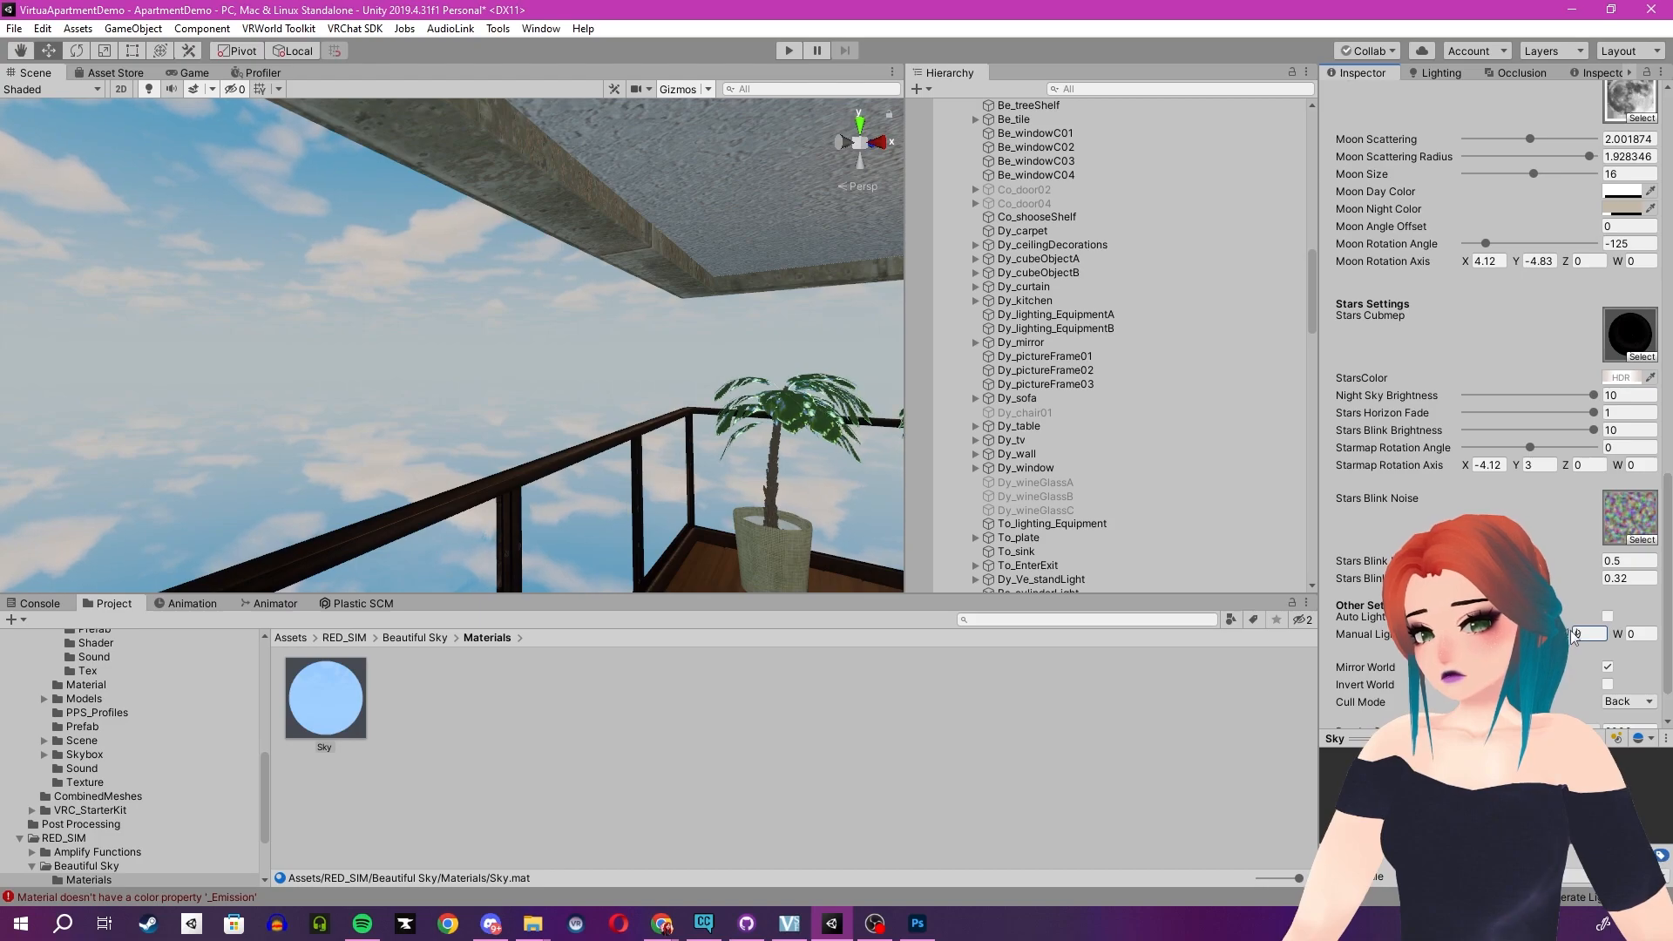
text(.7)
drag(1591, 630, 1544, 631)
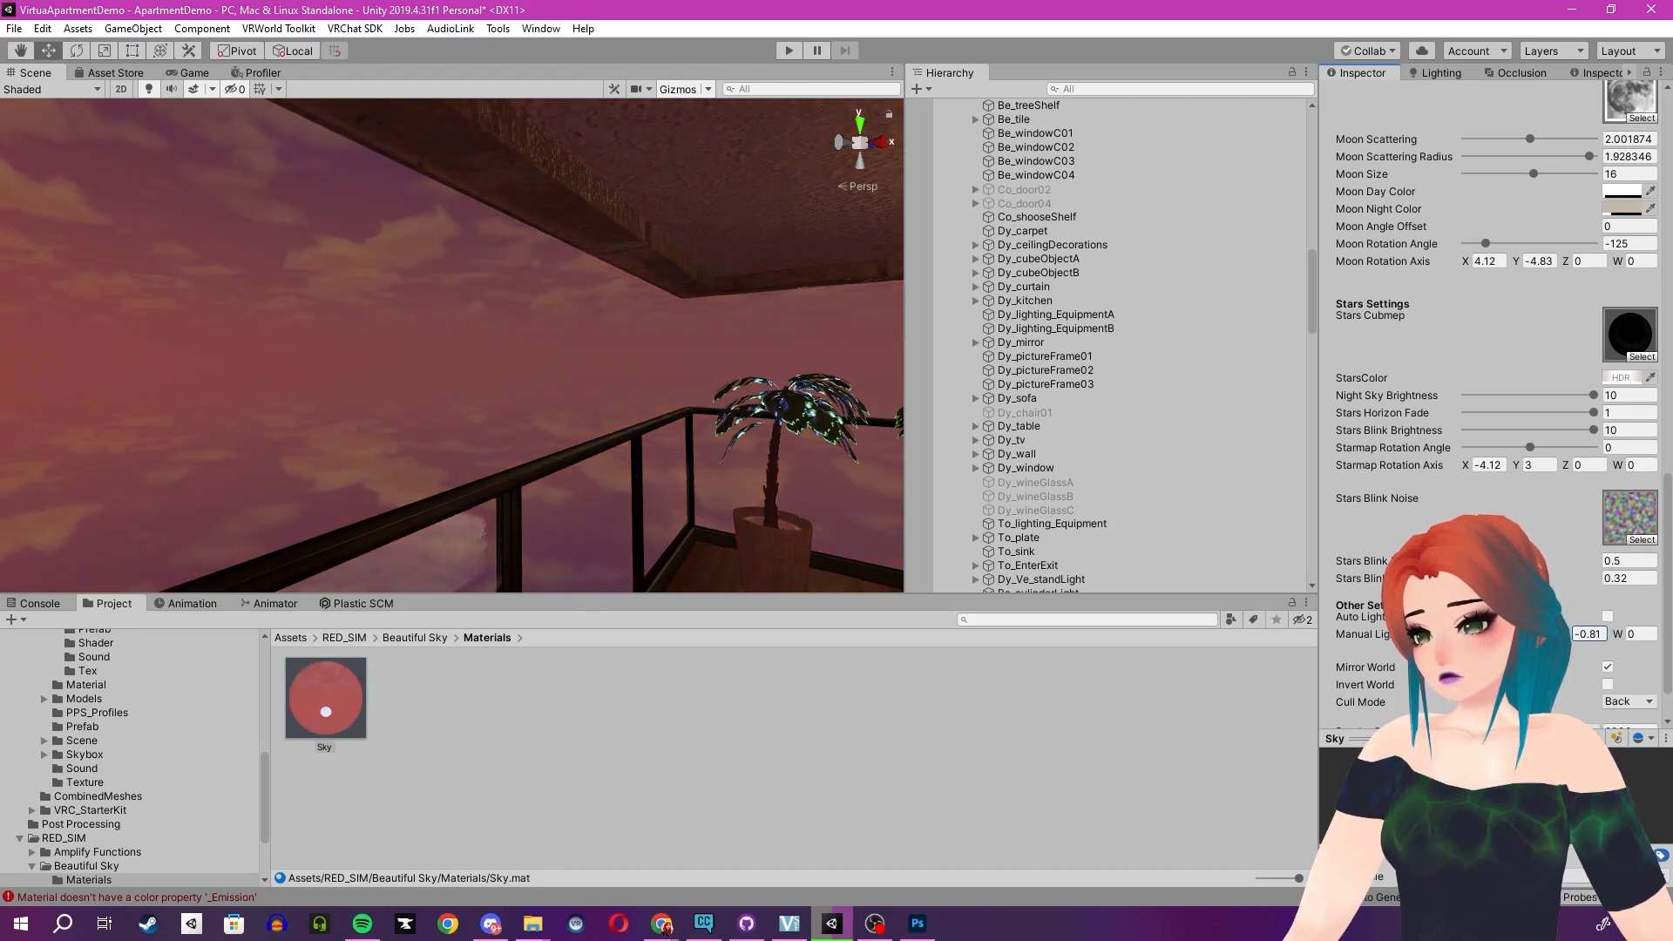
text(0)
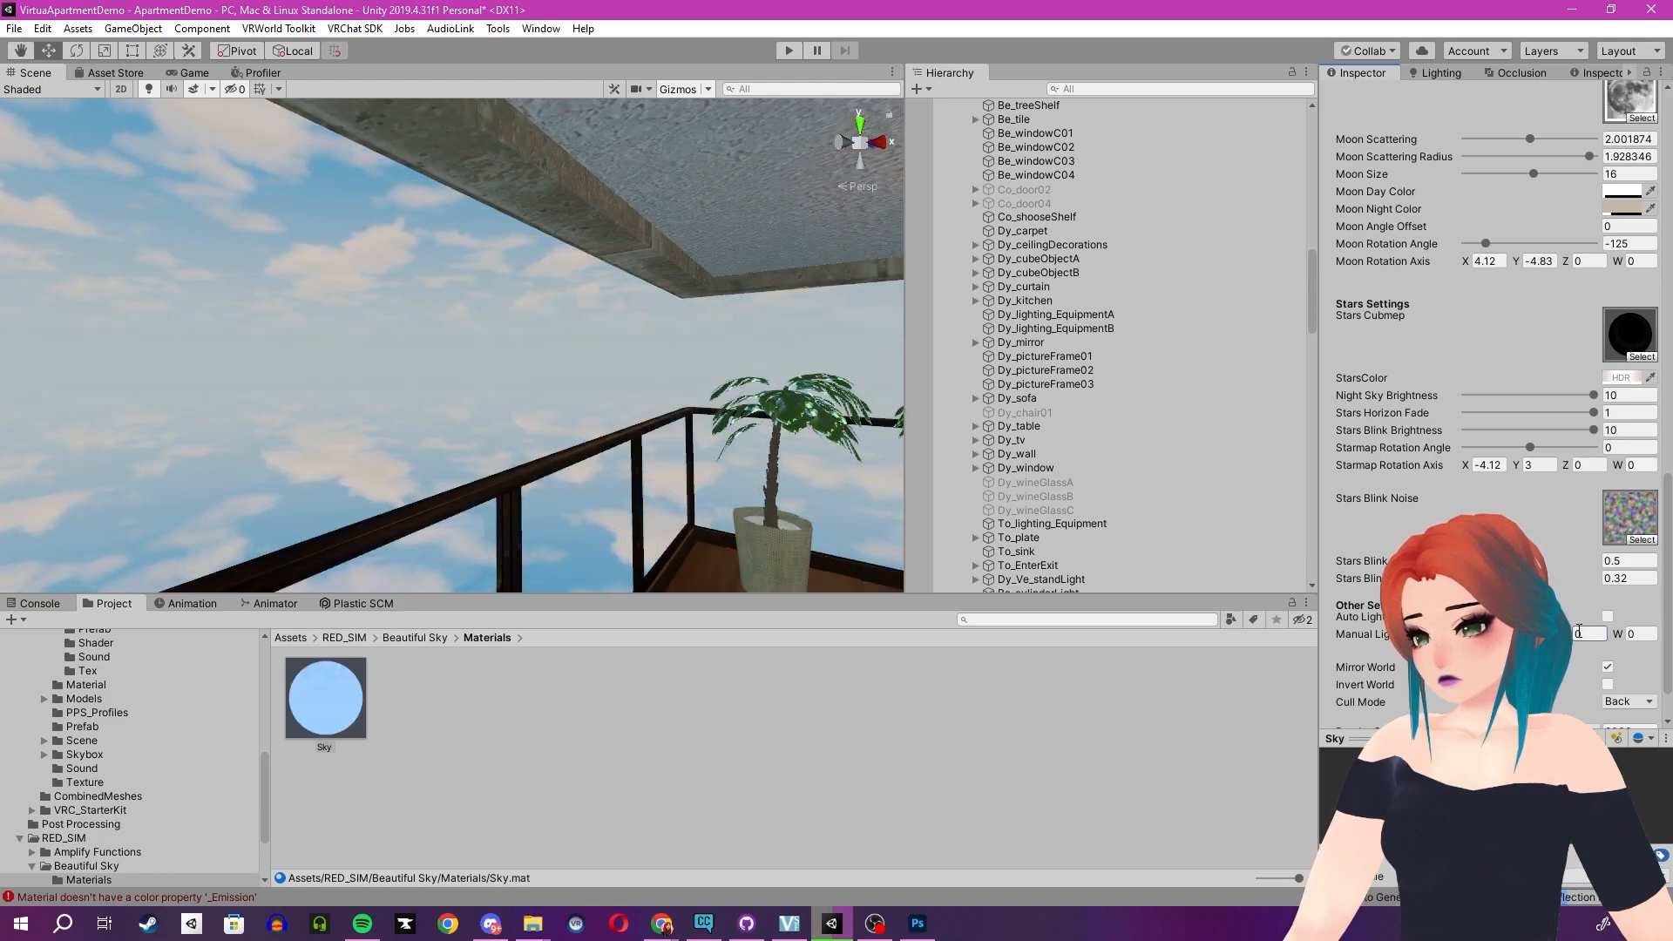
text(-3.12)
drag(1470, 634, 663, 631)
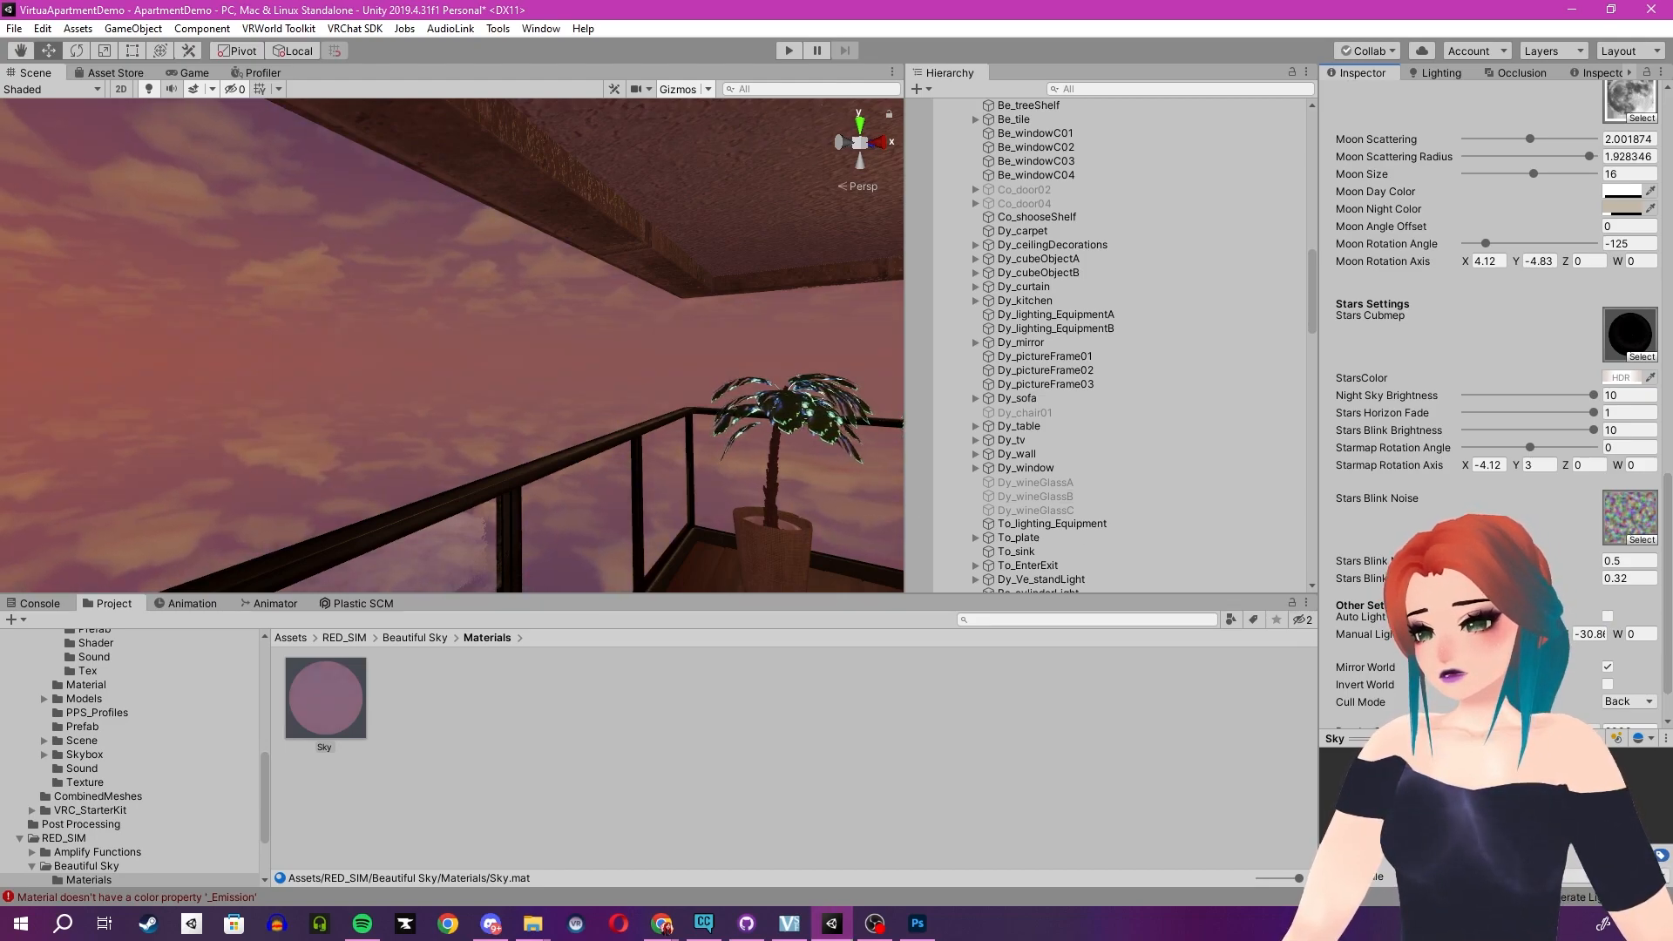
key(Tab)
text(0)
right_drag(577, 391, 554, 301)
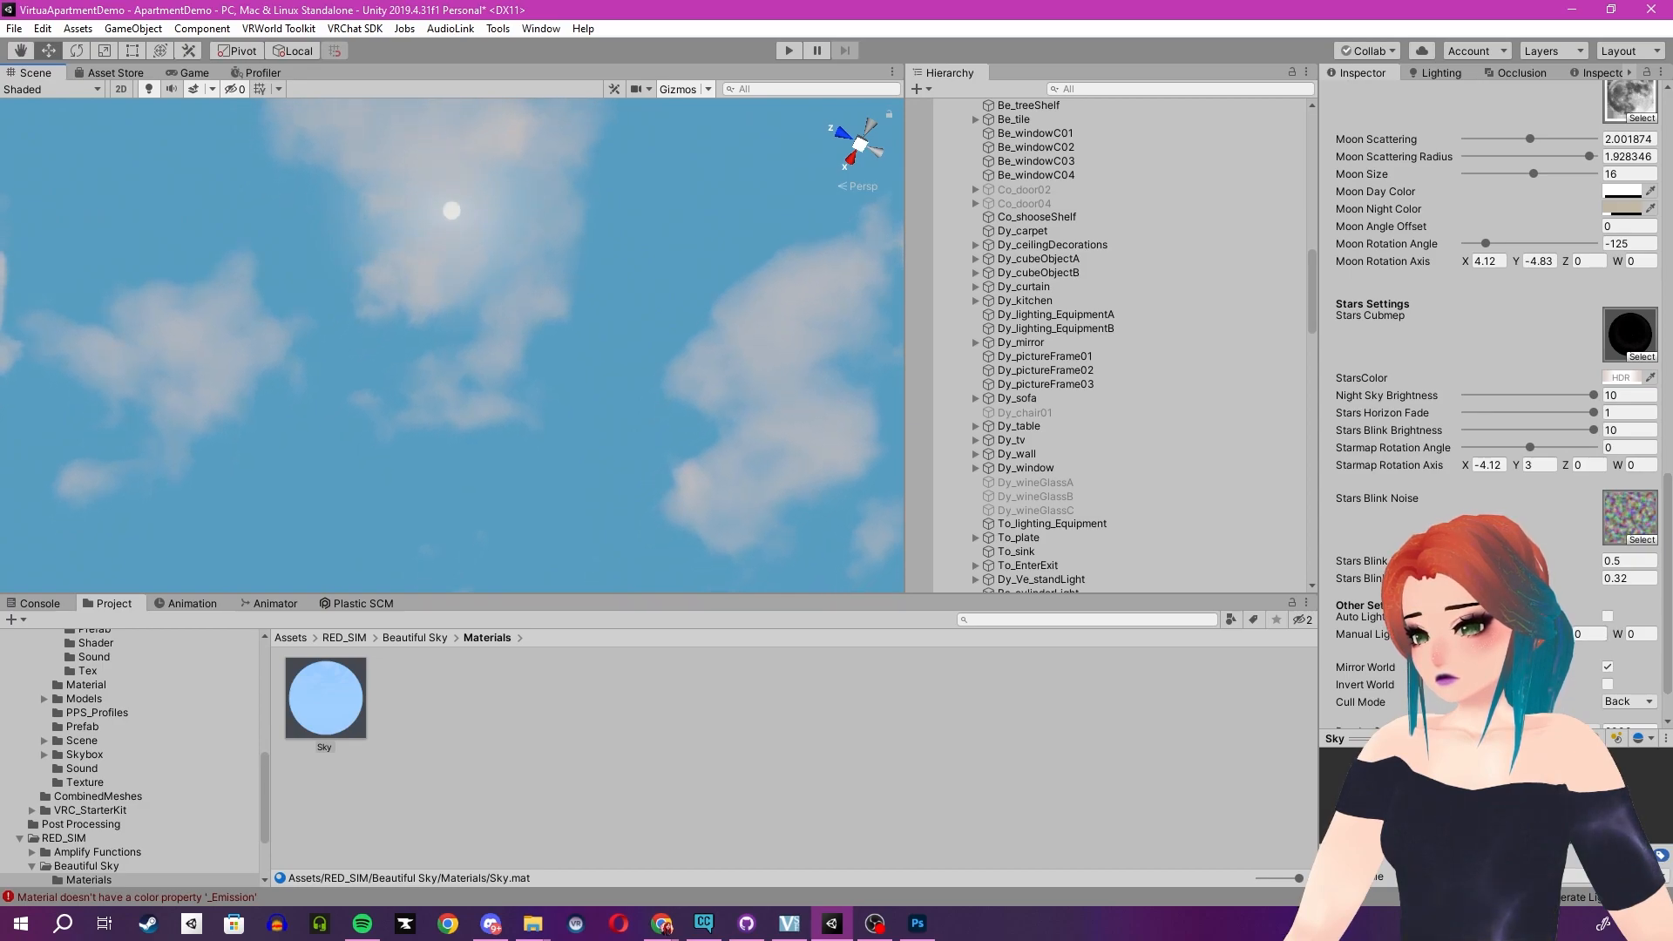
click(1540, 634)
text(0)
right_drag(707, 468, 634, 534)
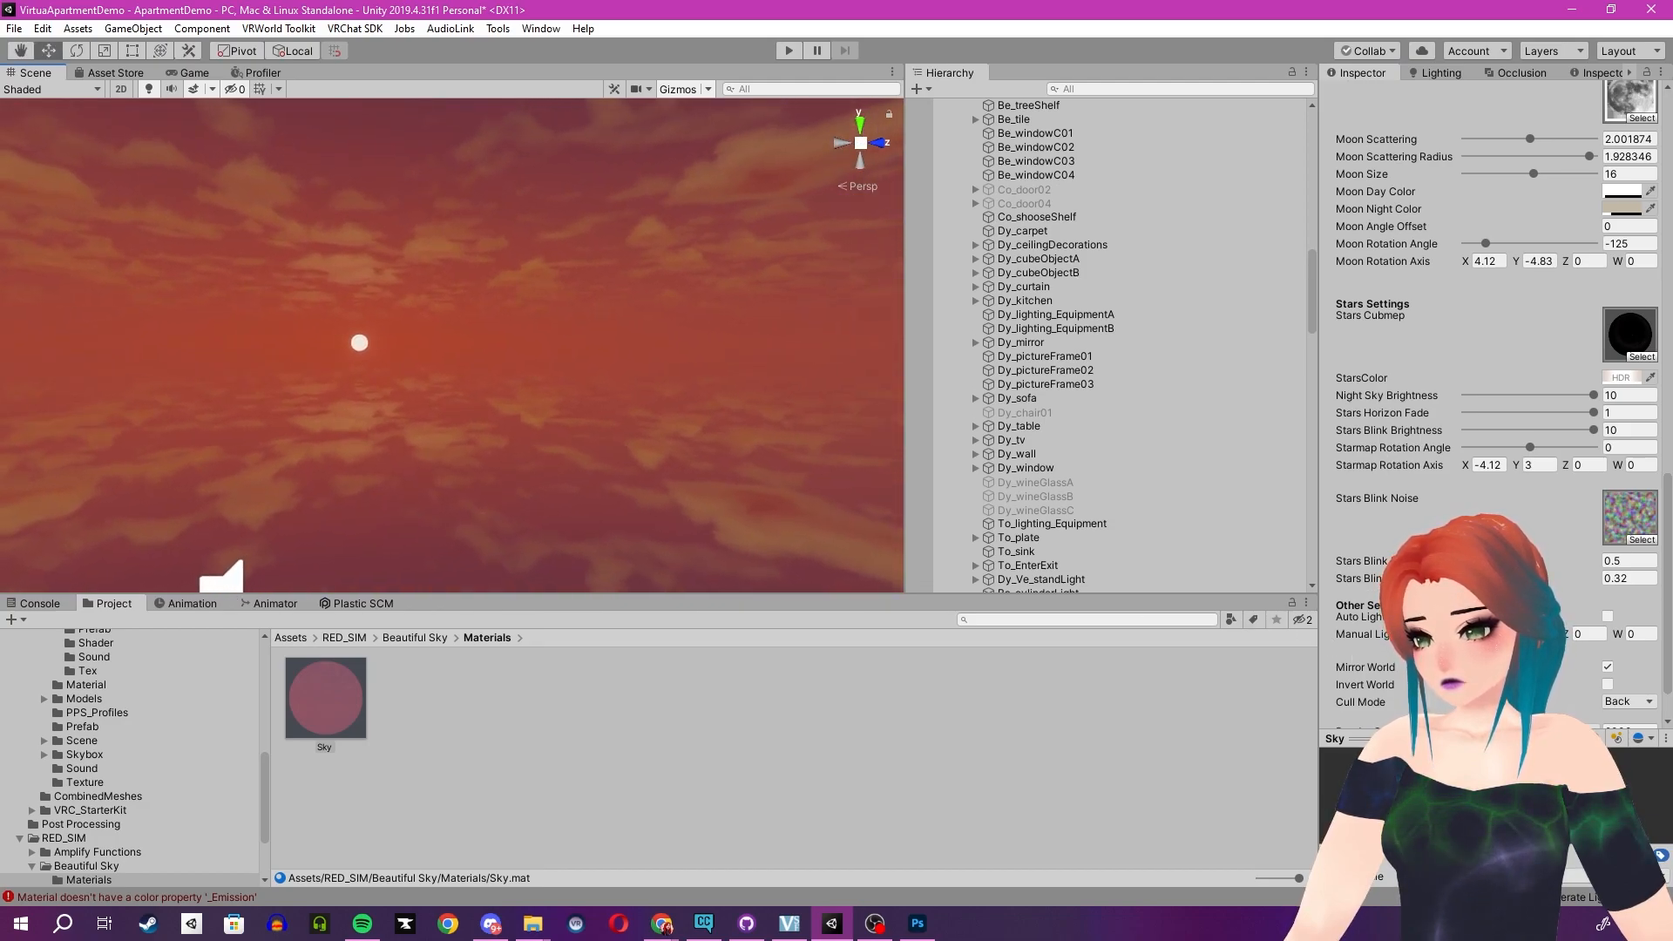
drag(1516, 634, 1657, 635)
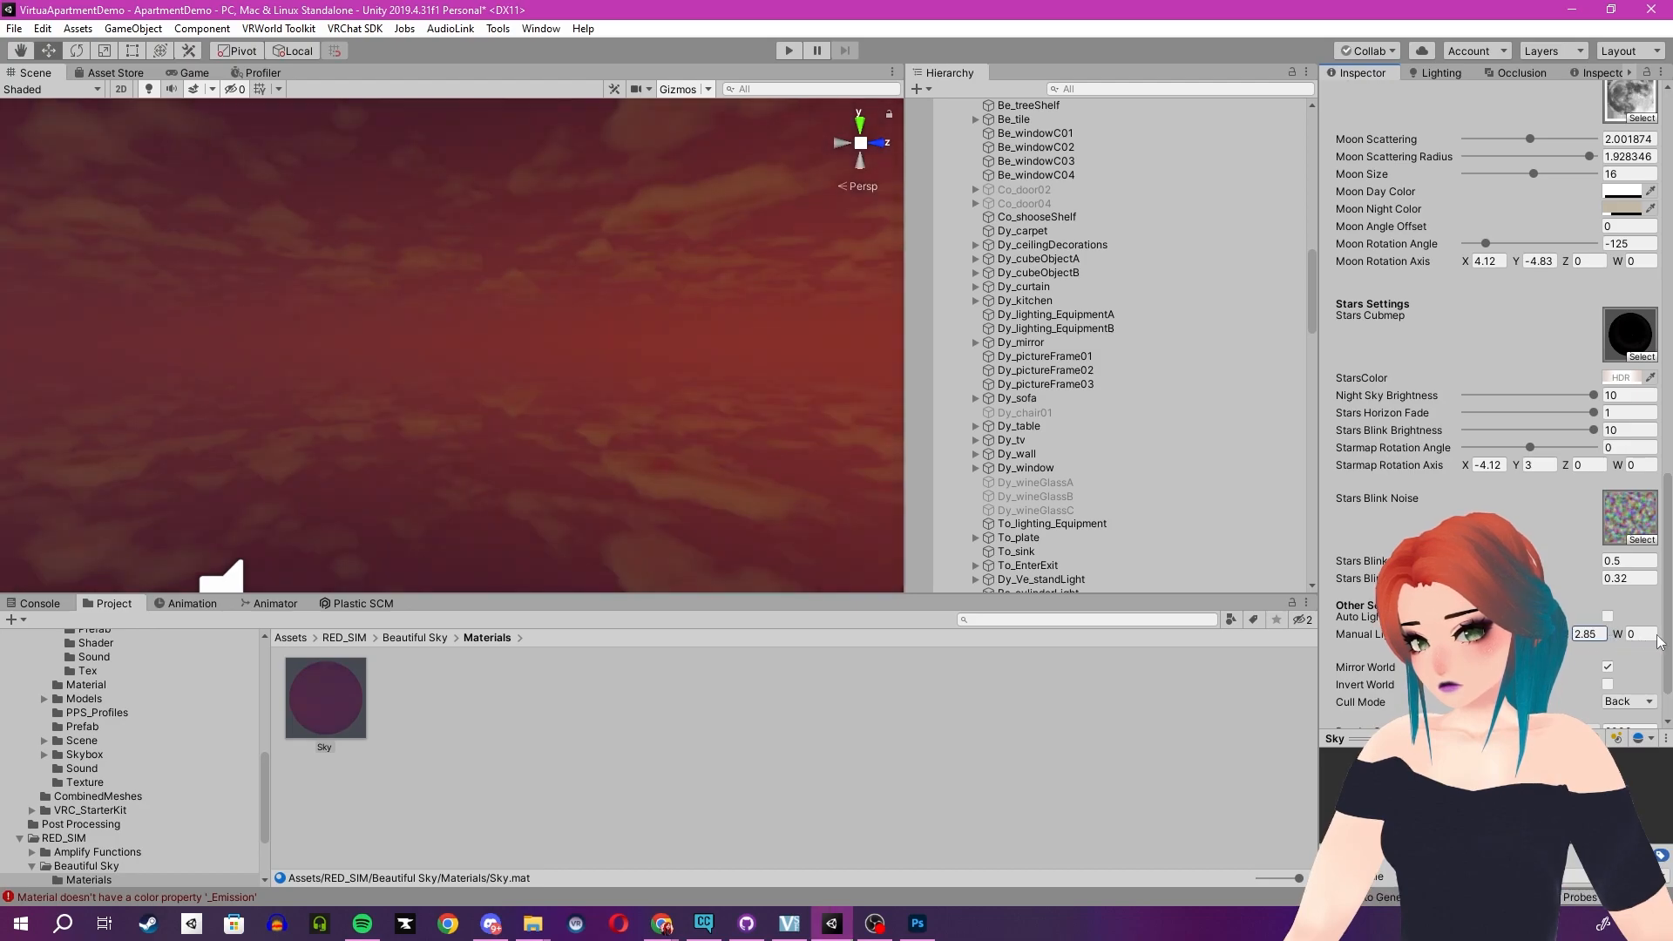
- Review the new sky lighting from the balcony and through the apartment interior
right_drag(661, 384, 599, 419)
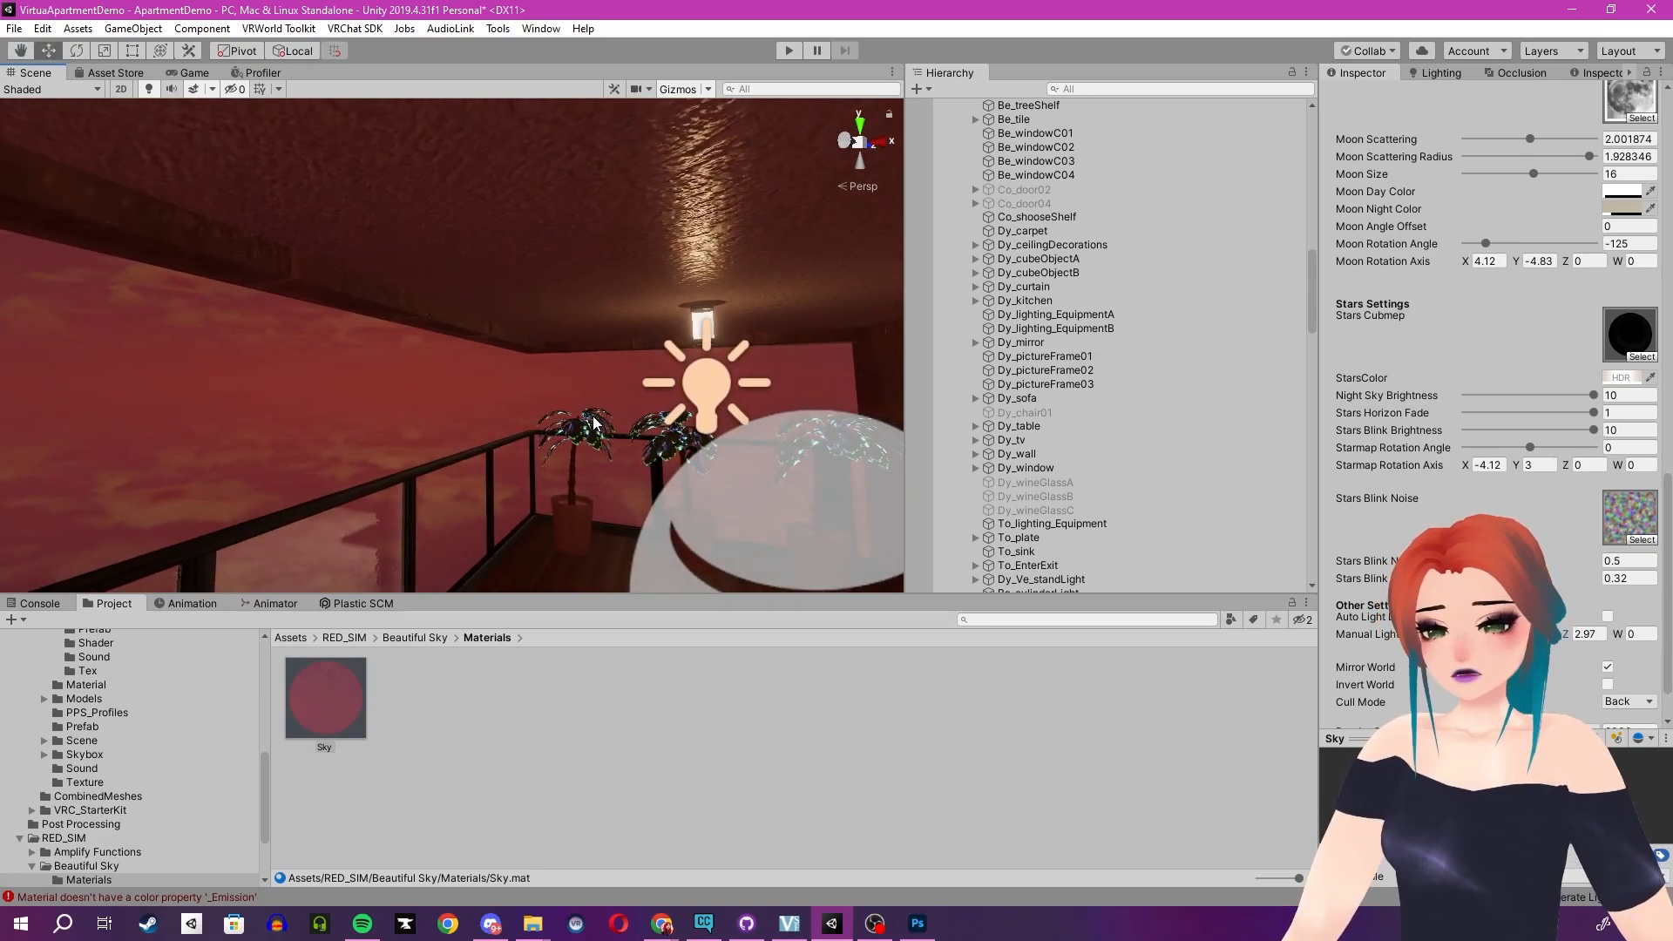
right_drag(596, 510, 684, 455)
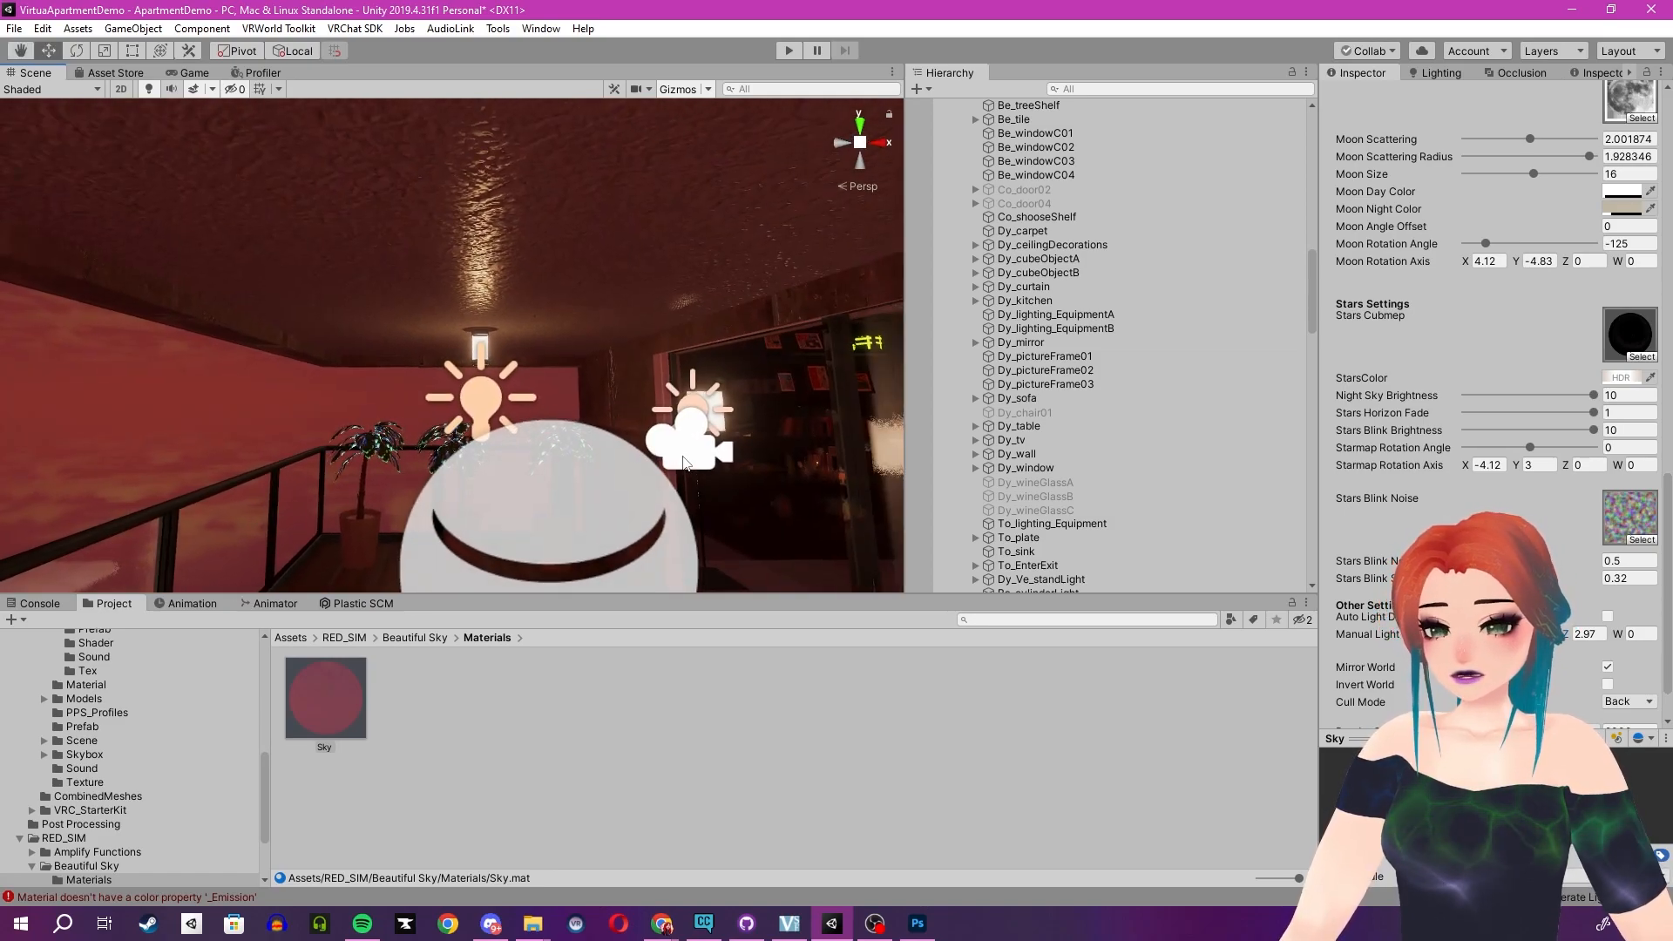
right_drag(259, 473, 359, 433)
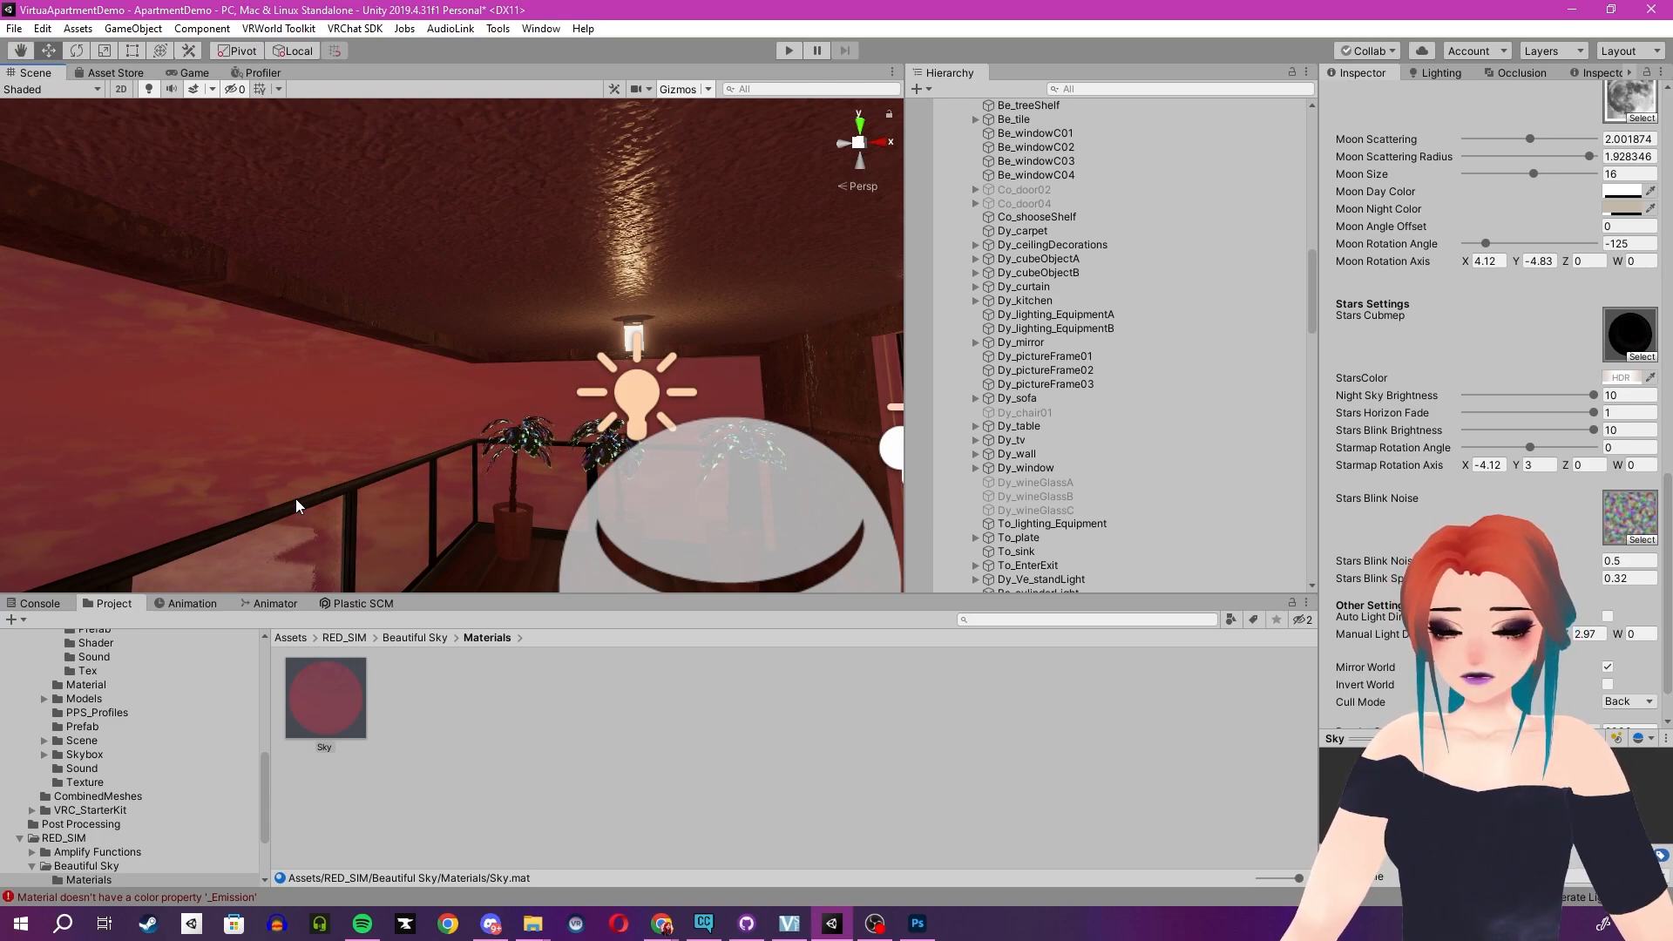
alt+drag(302, 498, 413, 457)
key(w)
mouse_move(413, 457)
right_down()
mouse_move(317, 478)
mouse_move(559, 436)
mouse_move(441, 457)
right_up()
key(w)
right_drag(571, 446, 443, 414)
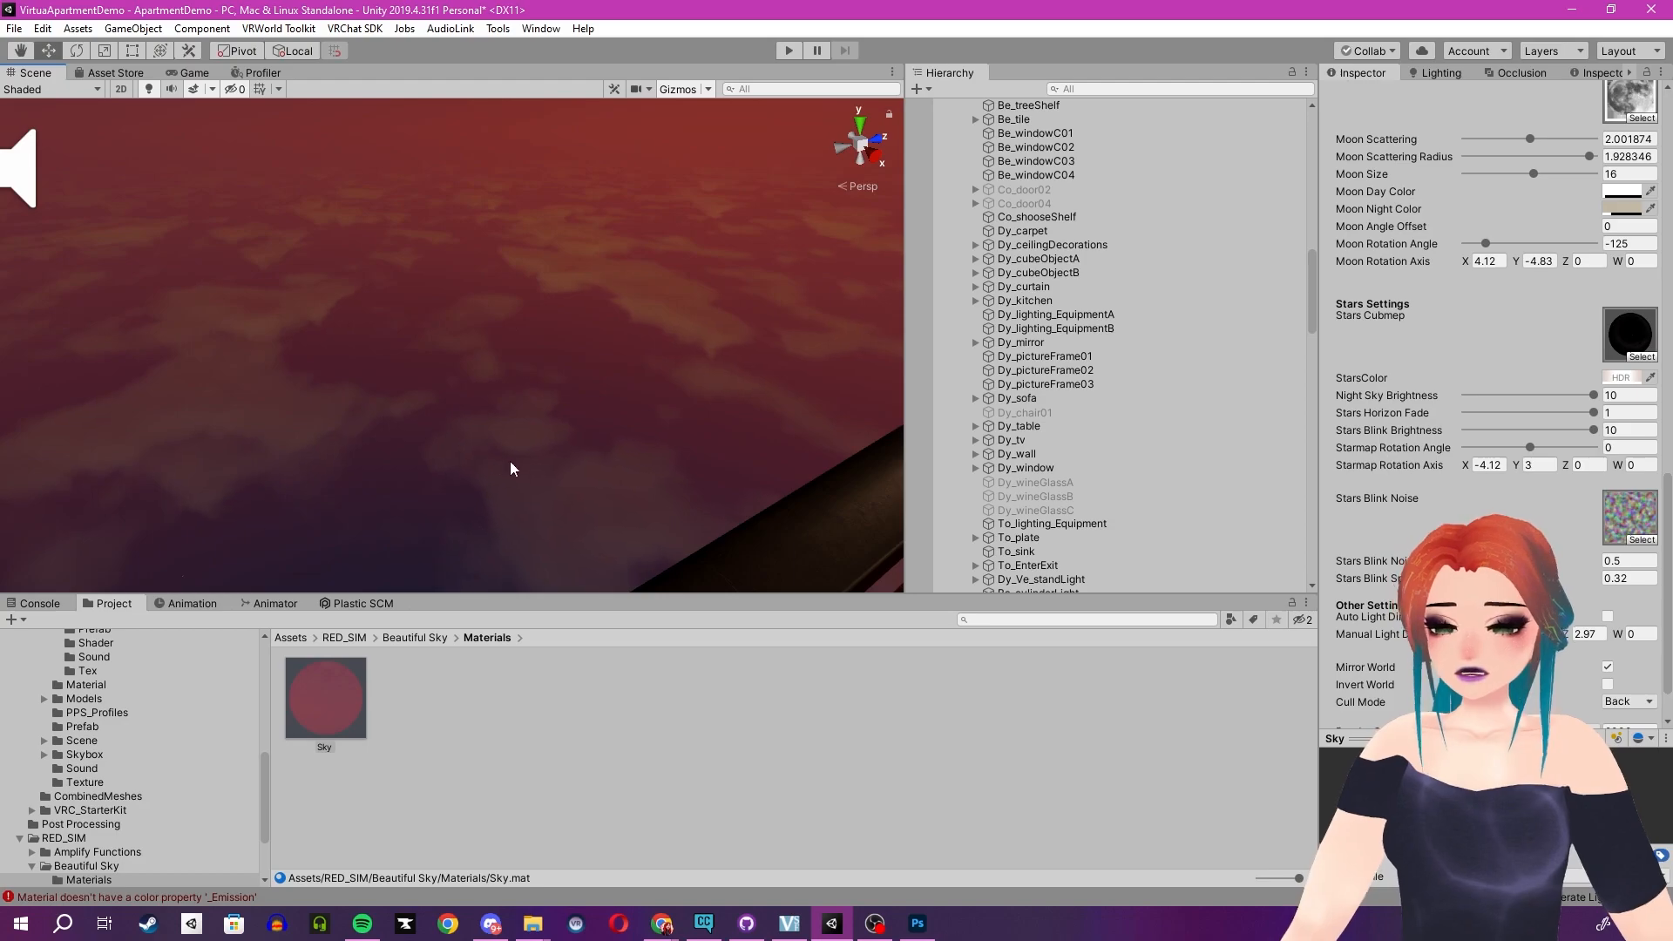
right_drag(595, 463, 517, 500)
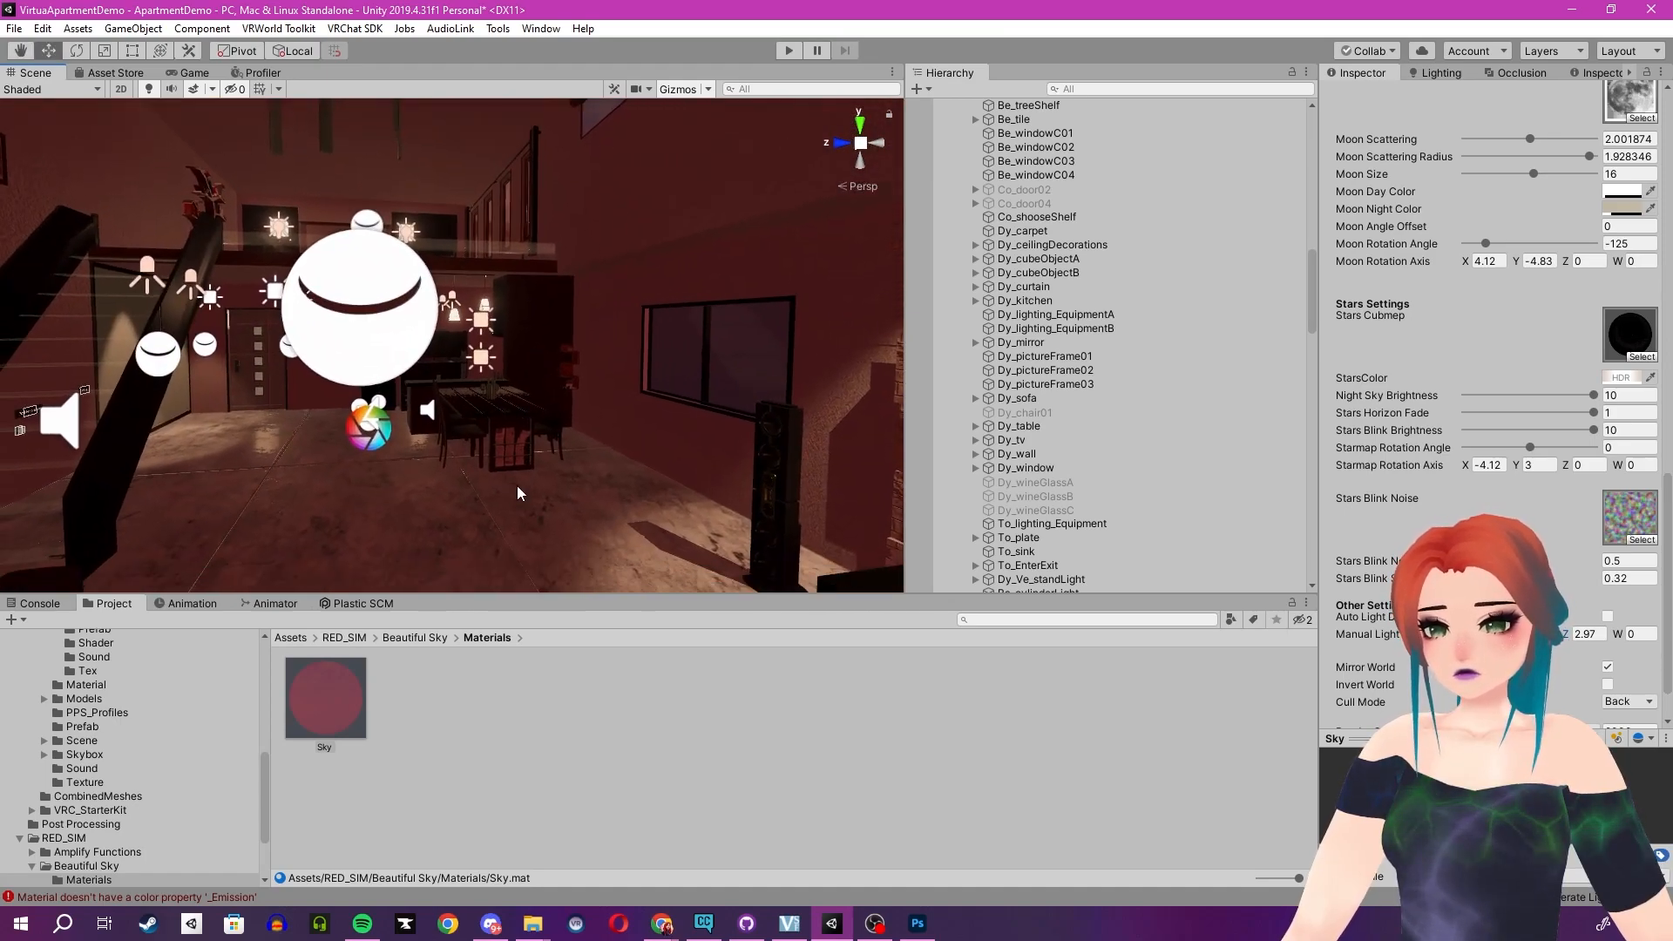
right_drag(510, 425, 607, 404)
right_drag(747, 460, 271, 468)
right_drag(424, 413, 349, 414)
mouse_move(448, 388)
right_down()
mouse_move(406, 391)
mouse_move(453, 414)
right_up()
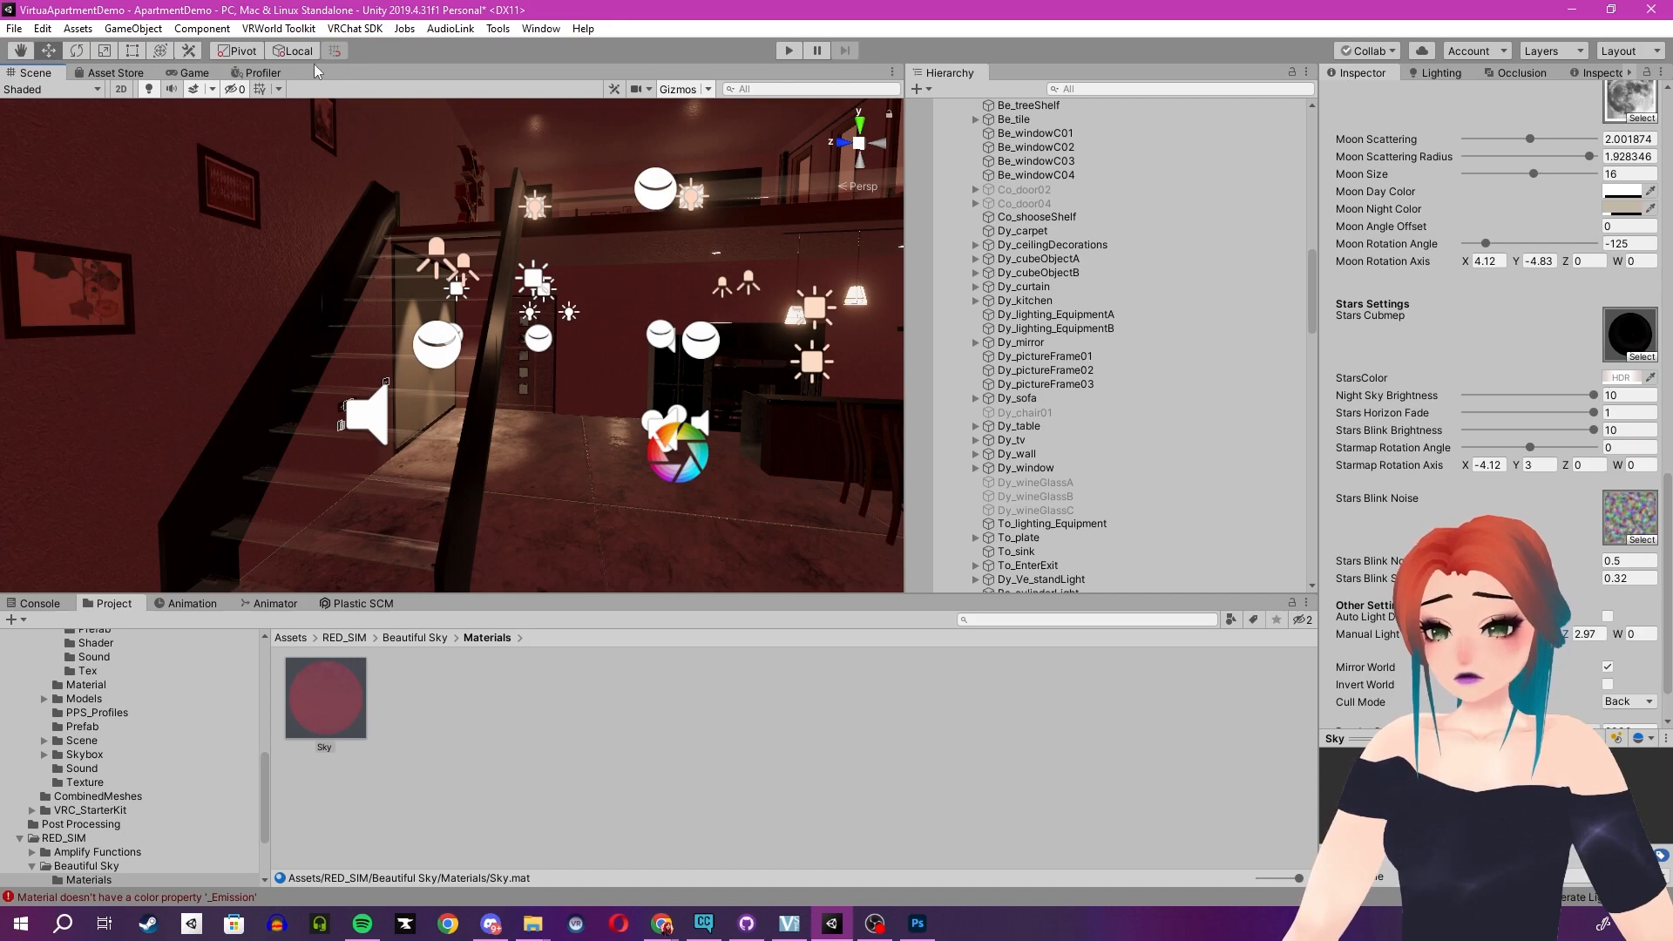
- Open the Asset Store tab
click(115, 72)
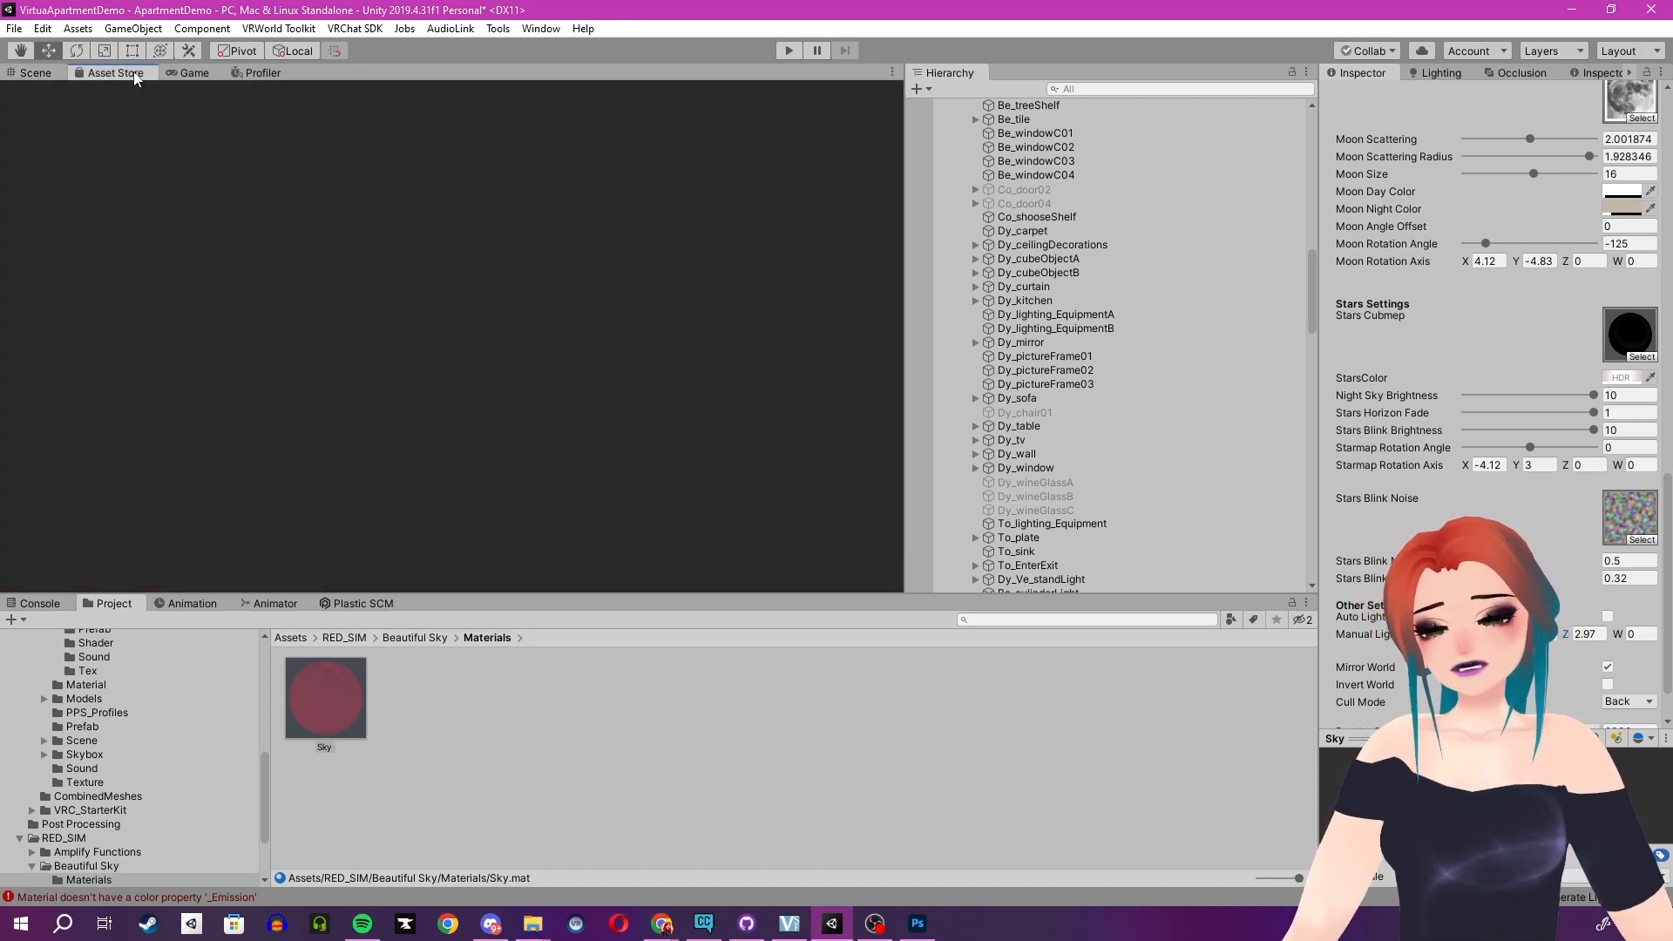
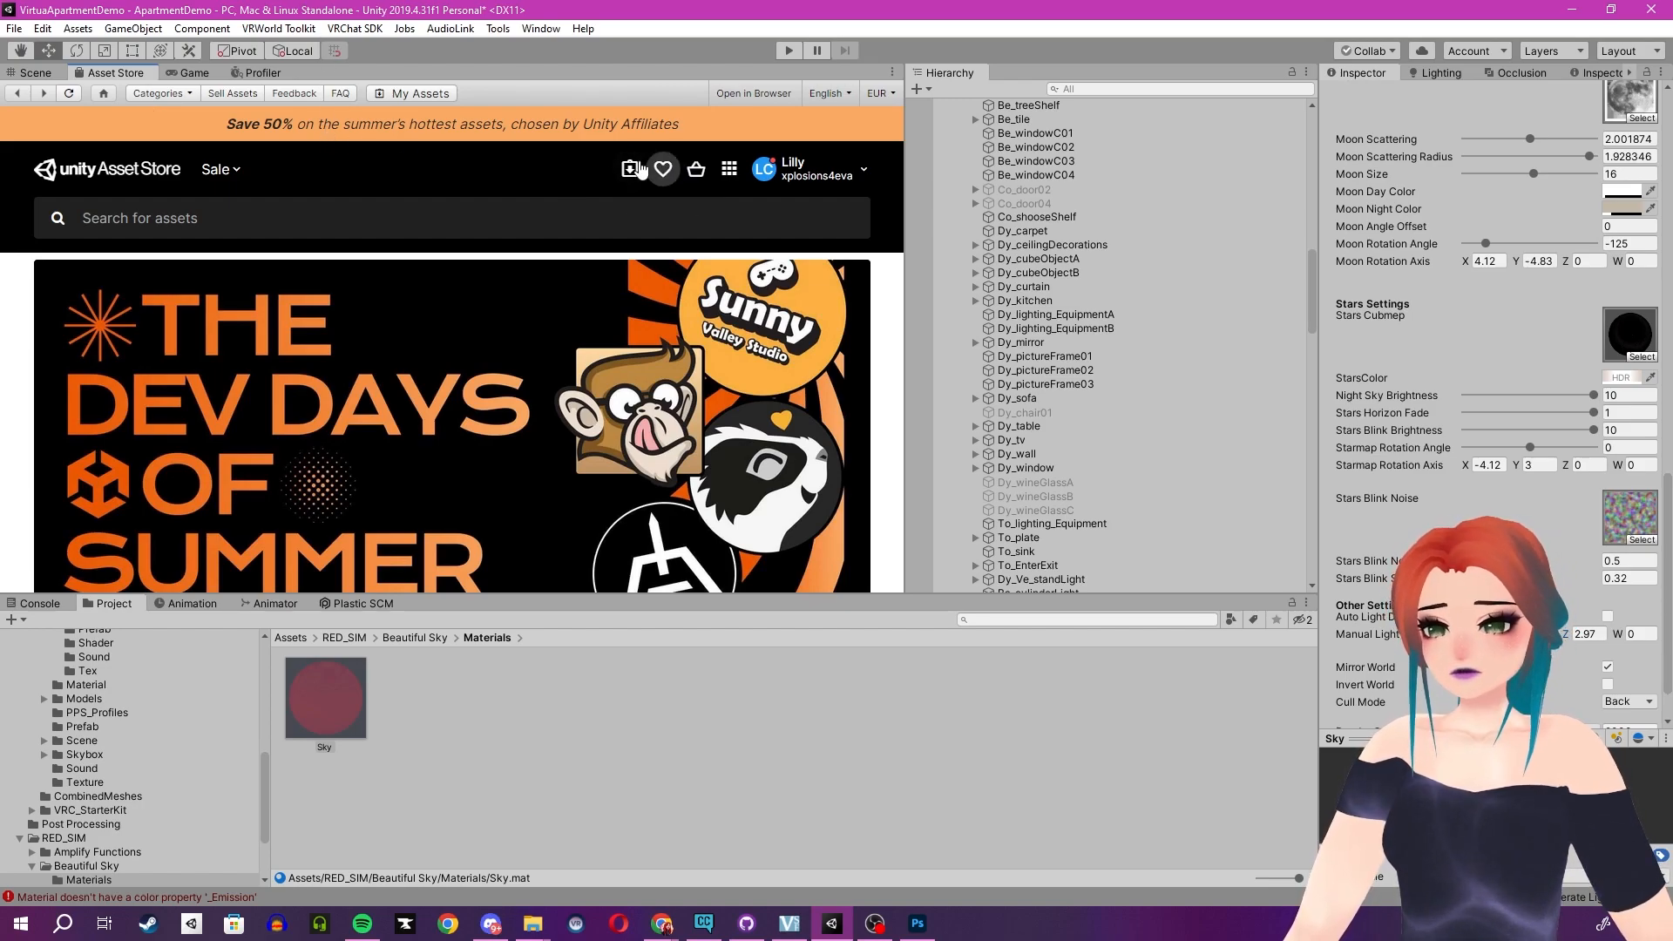
- Open My Assets in the Asset Store and open the Bakery - GPU Lightmapper package
click(630, 169)
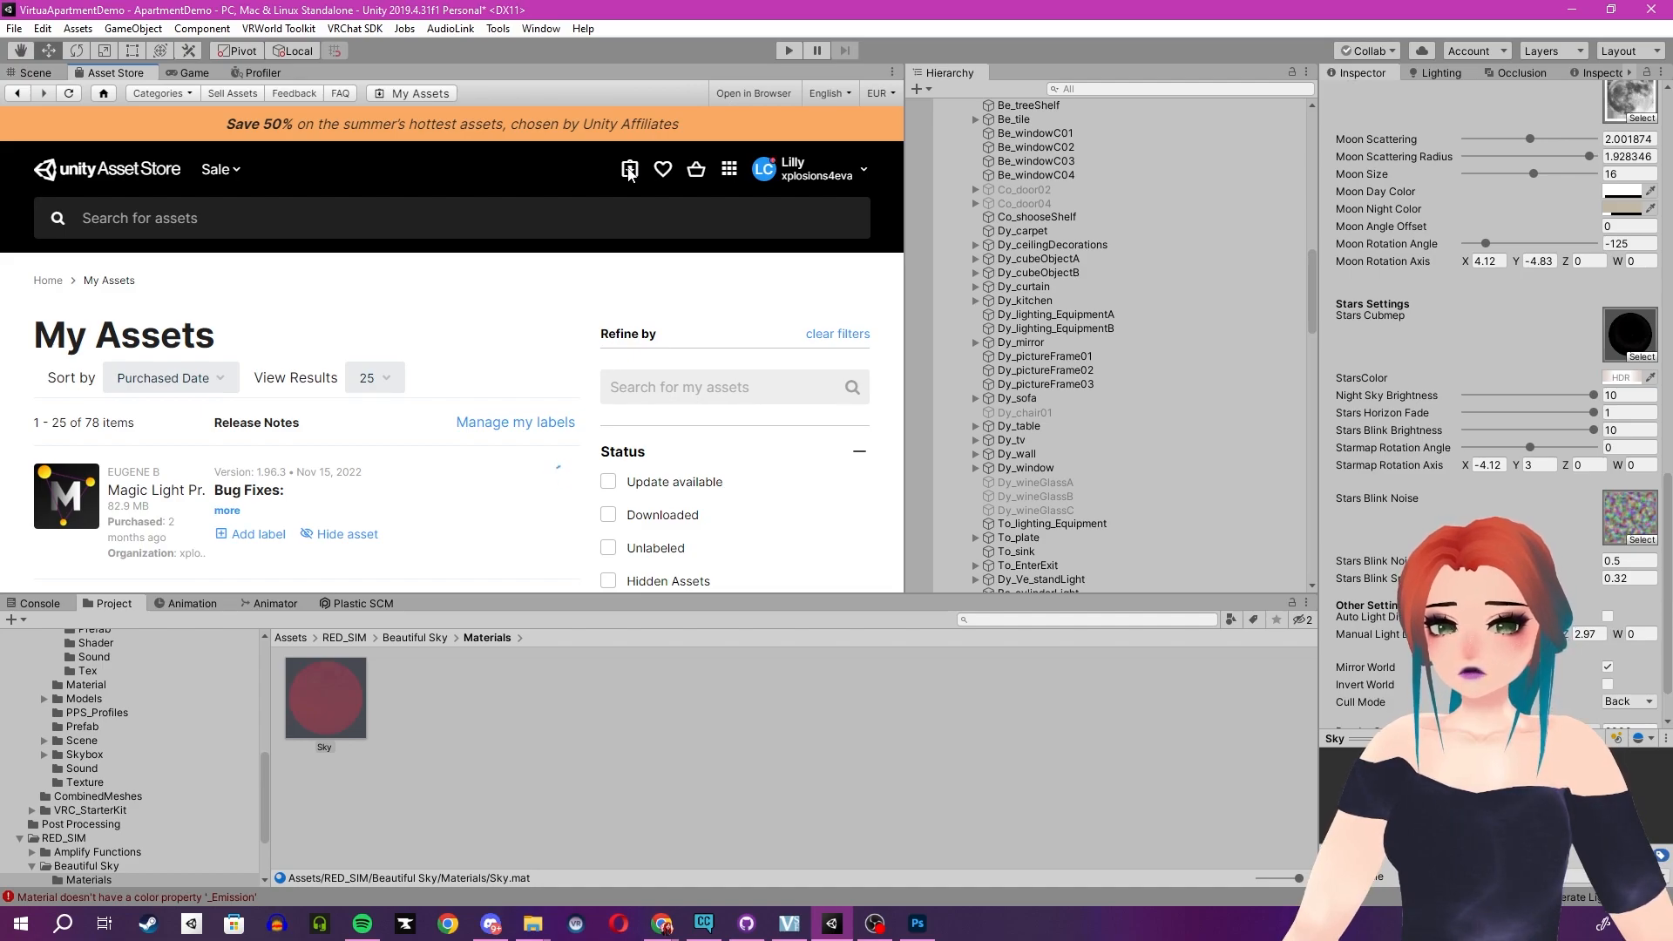
scroll(445, 443, down, 5)
scroll(361, 427, down, 10)
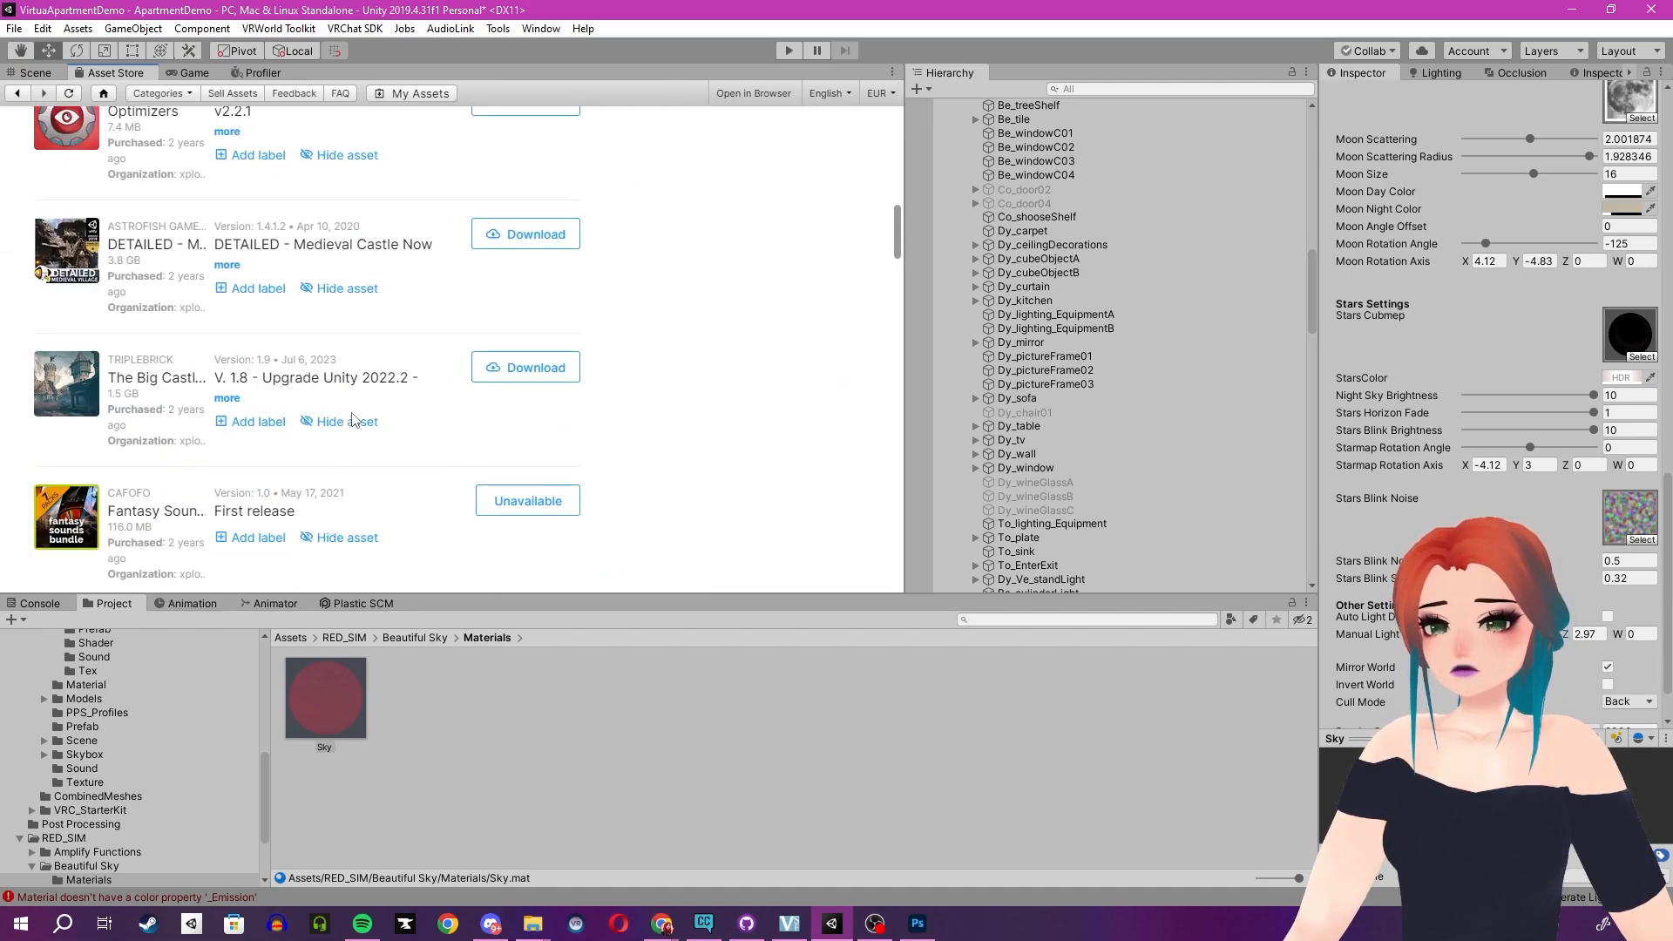
scroll(354, 416, down, 15)
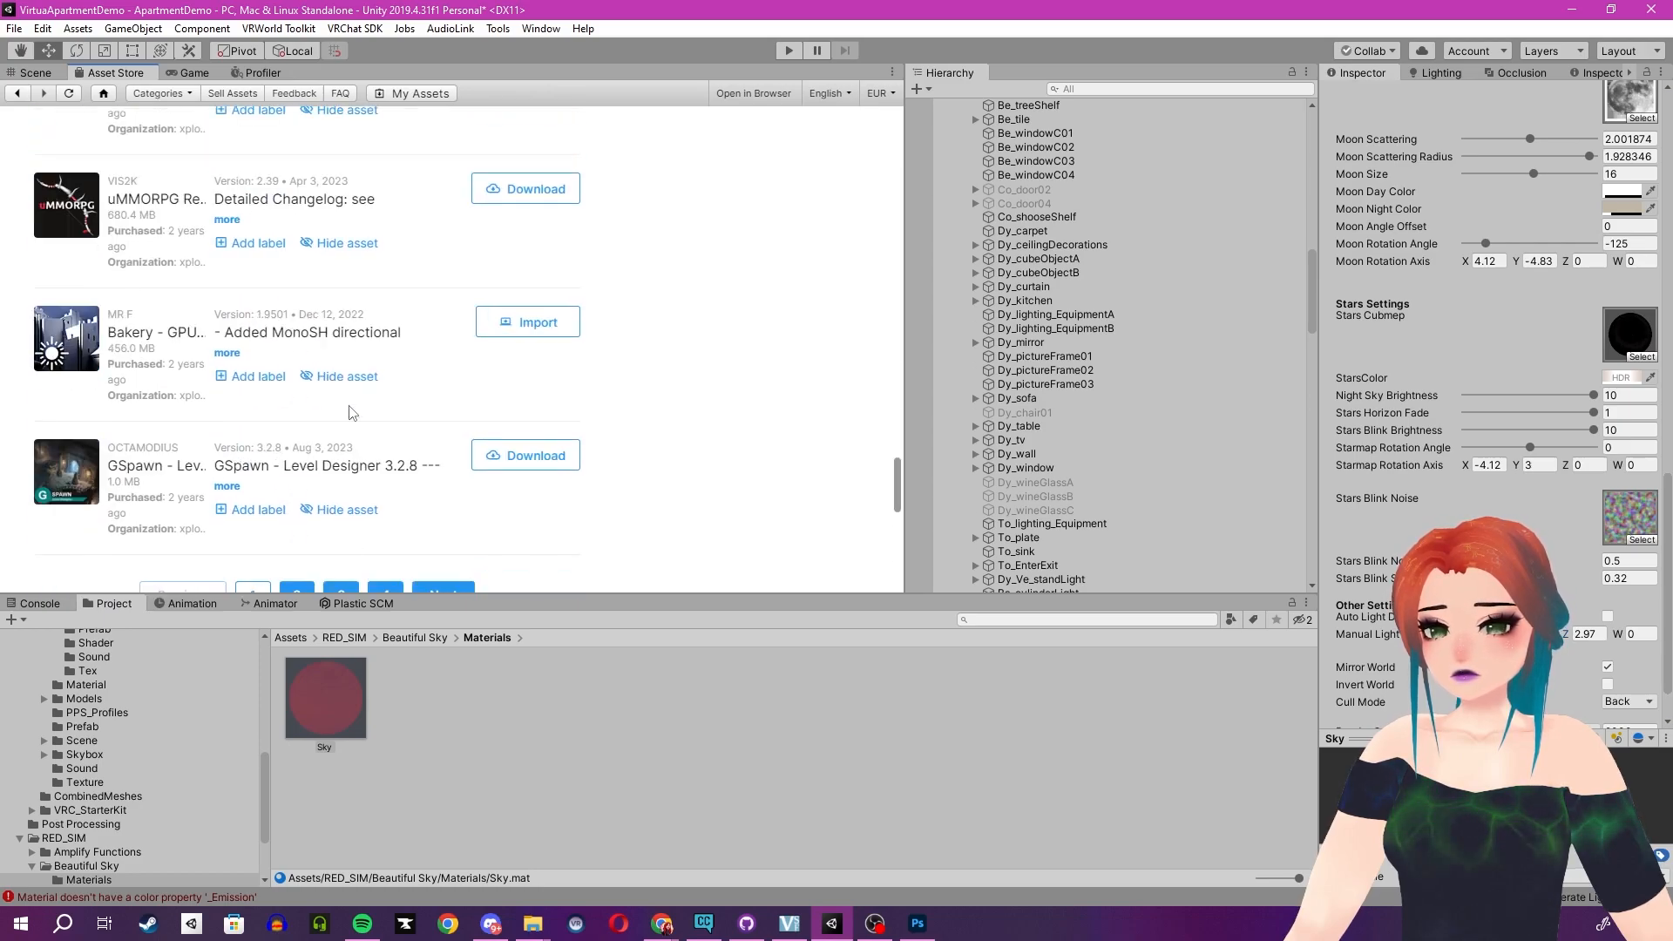
scroll(346, 409, up, 2)
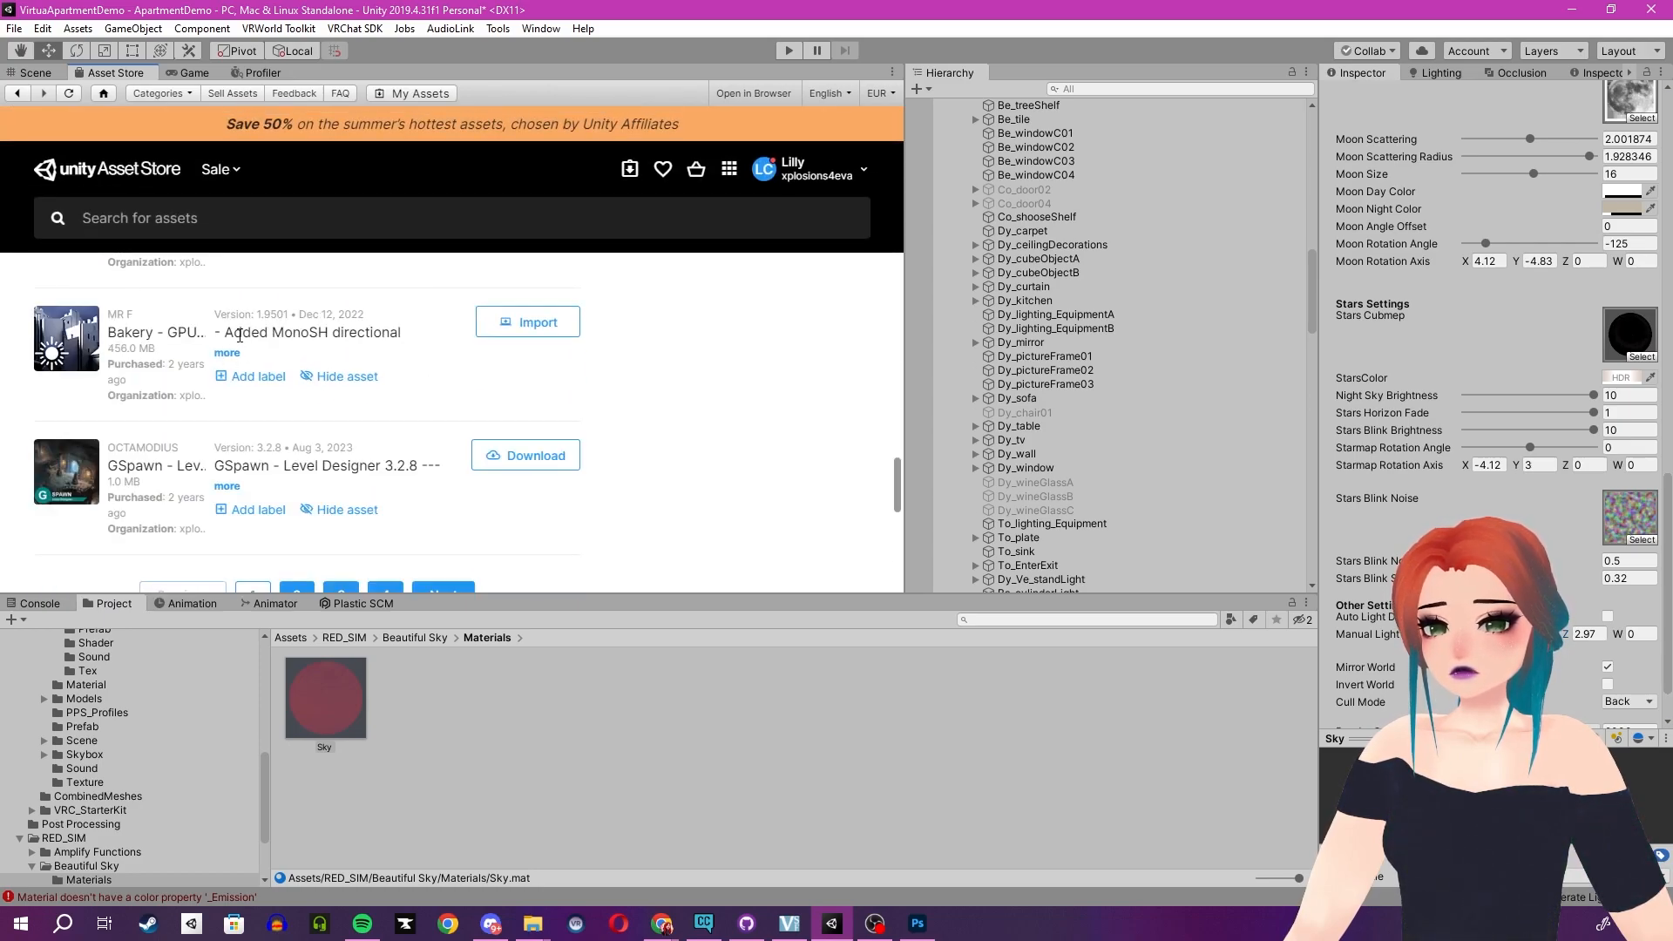
click(159, 335)
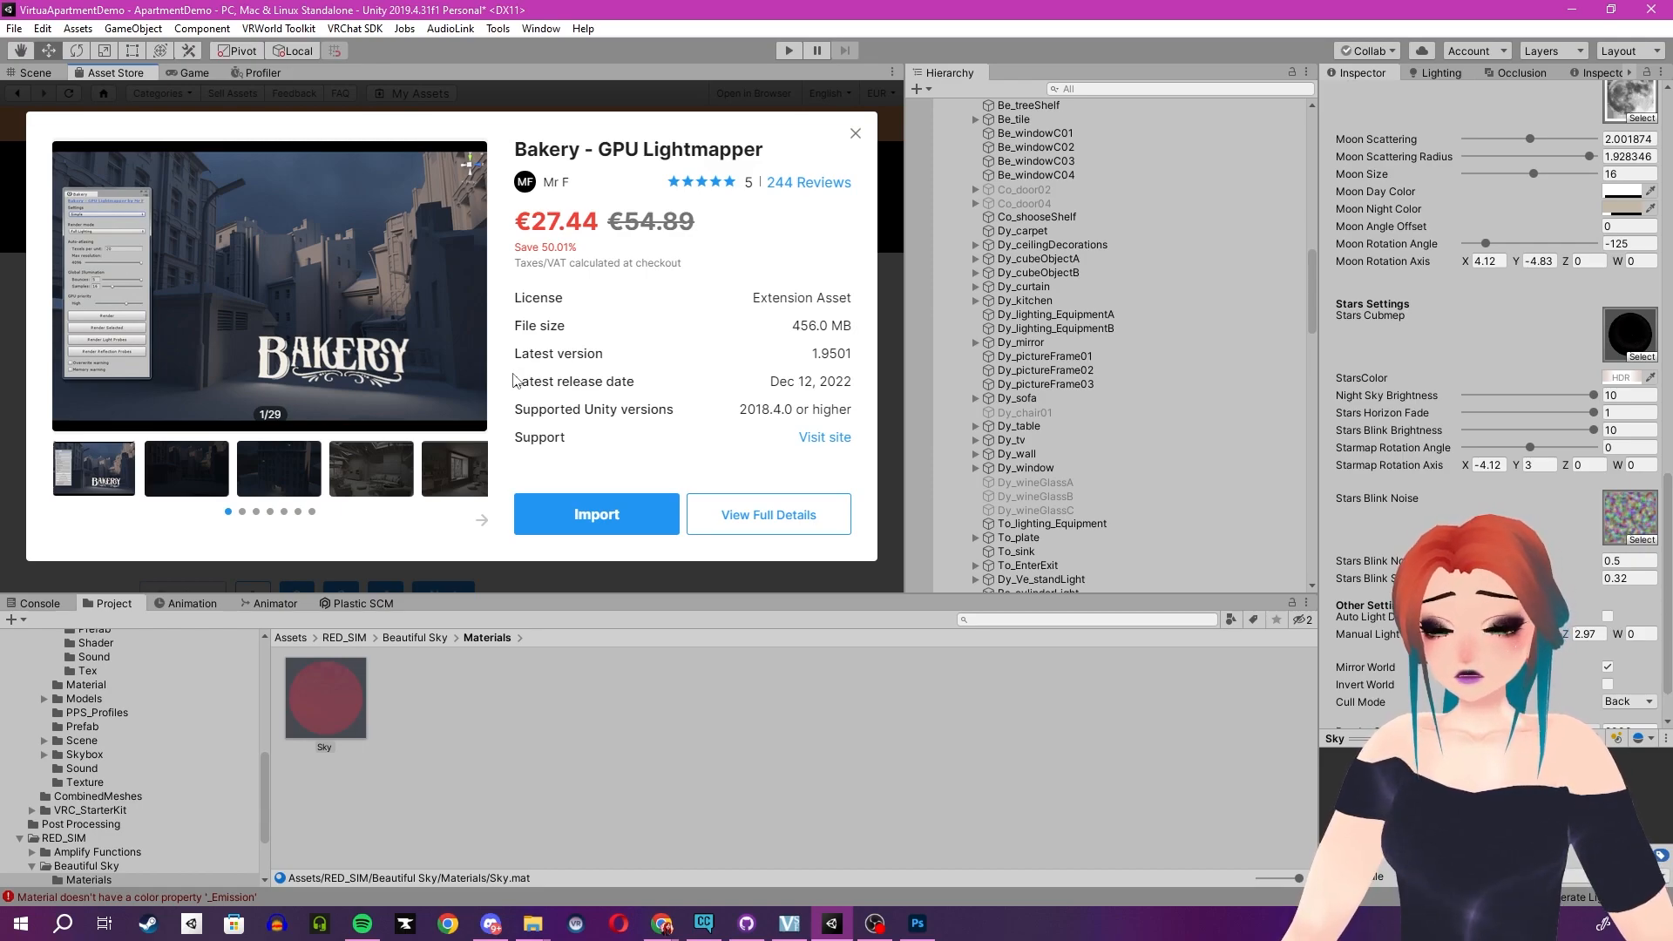
- Import the Bakery - GPU Lightmapper package into the project
click(1436, 74)
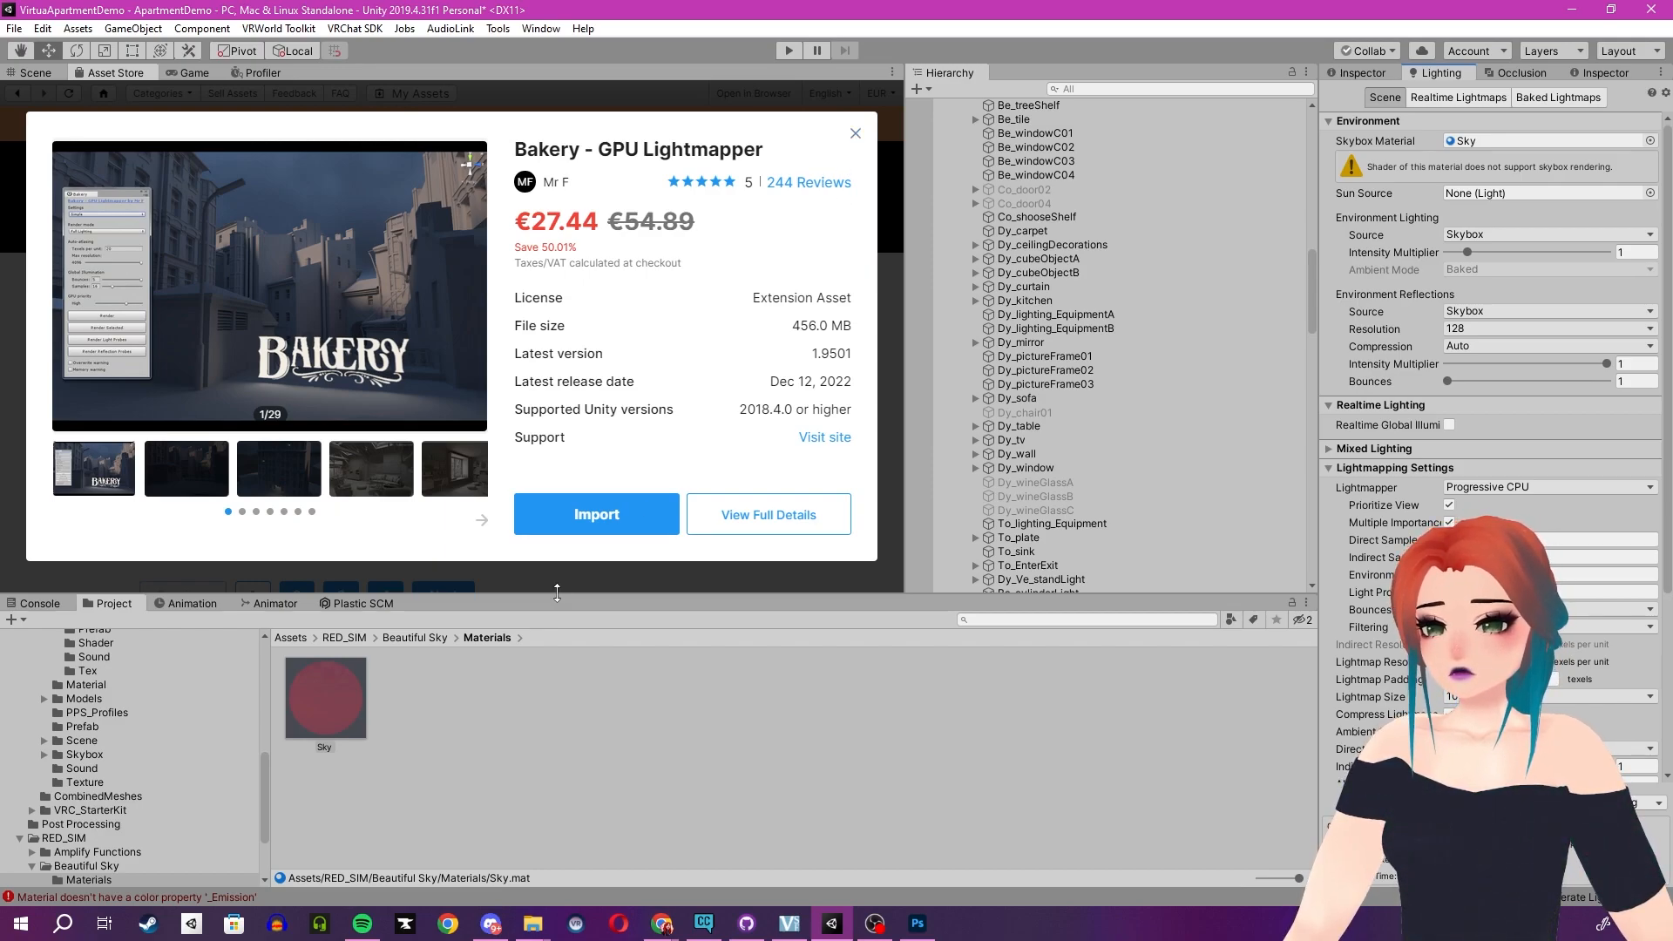
click(595, 515)
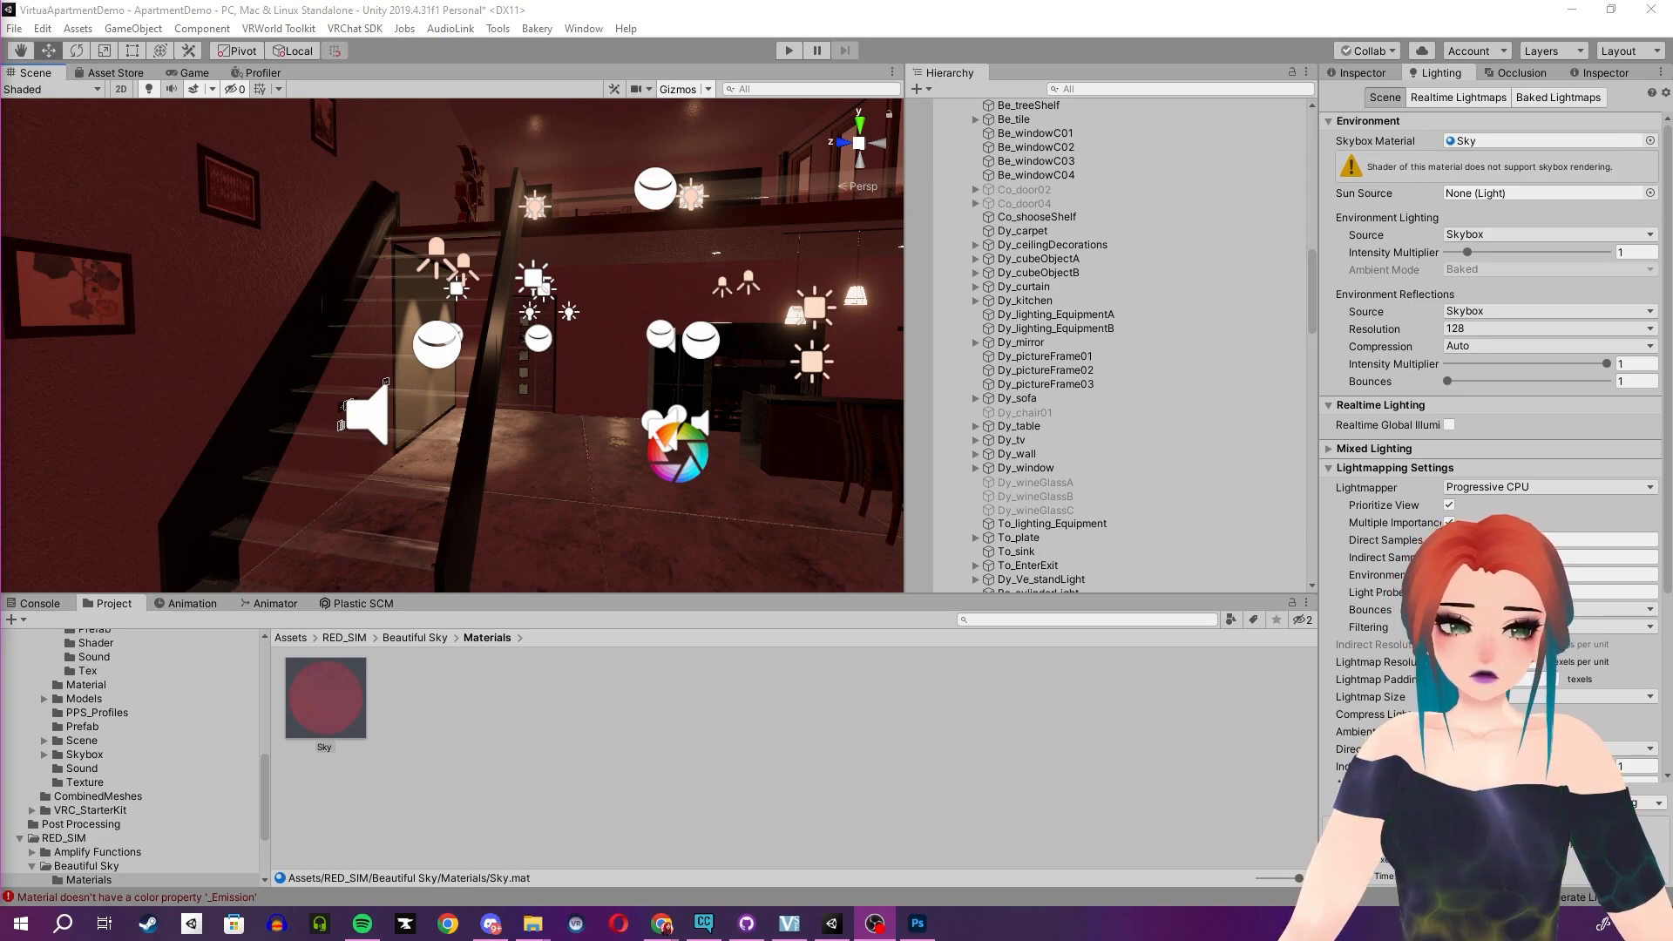
drag(1037, 447, 1036, 447)
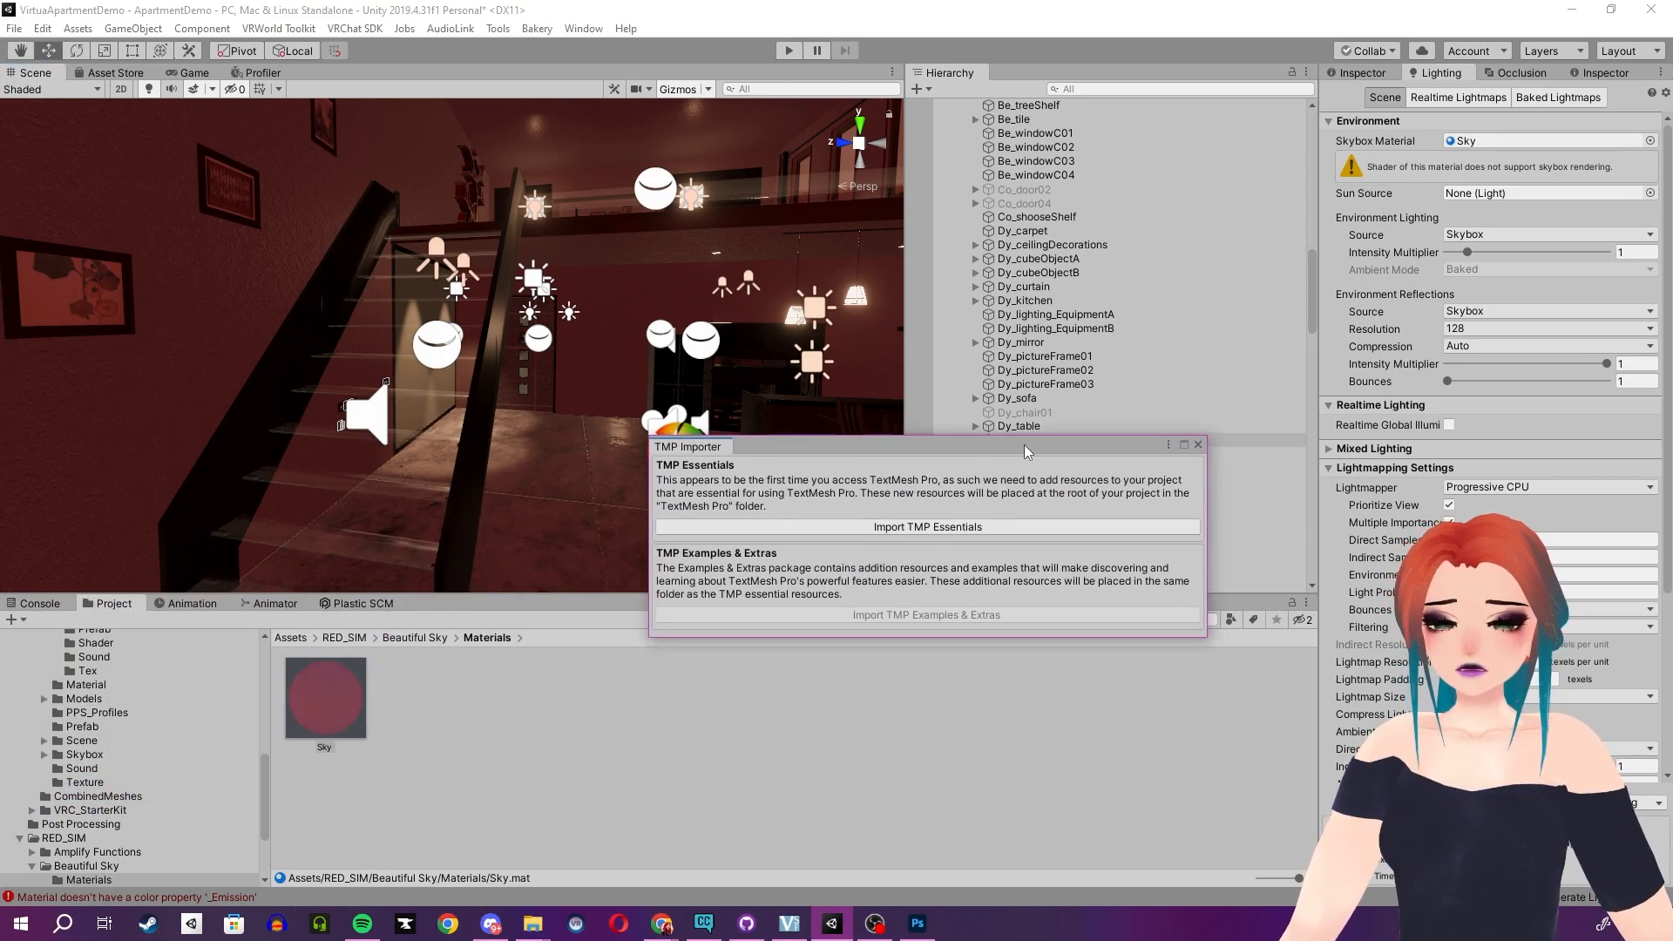
- Import the TMP Essentials and the TMP Examples & Extras, then move the TMP Importer window aside
click(945, 527)
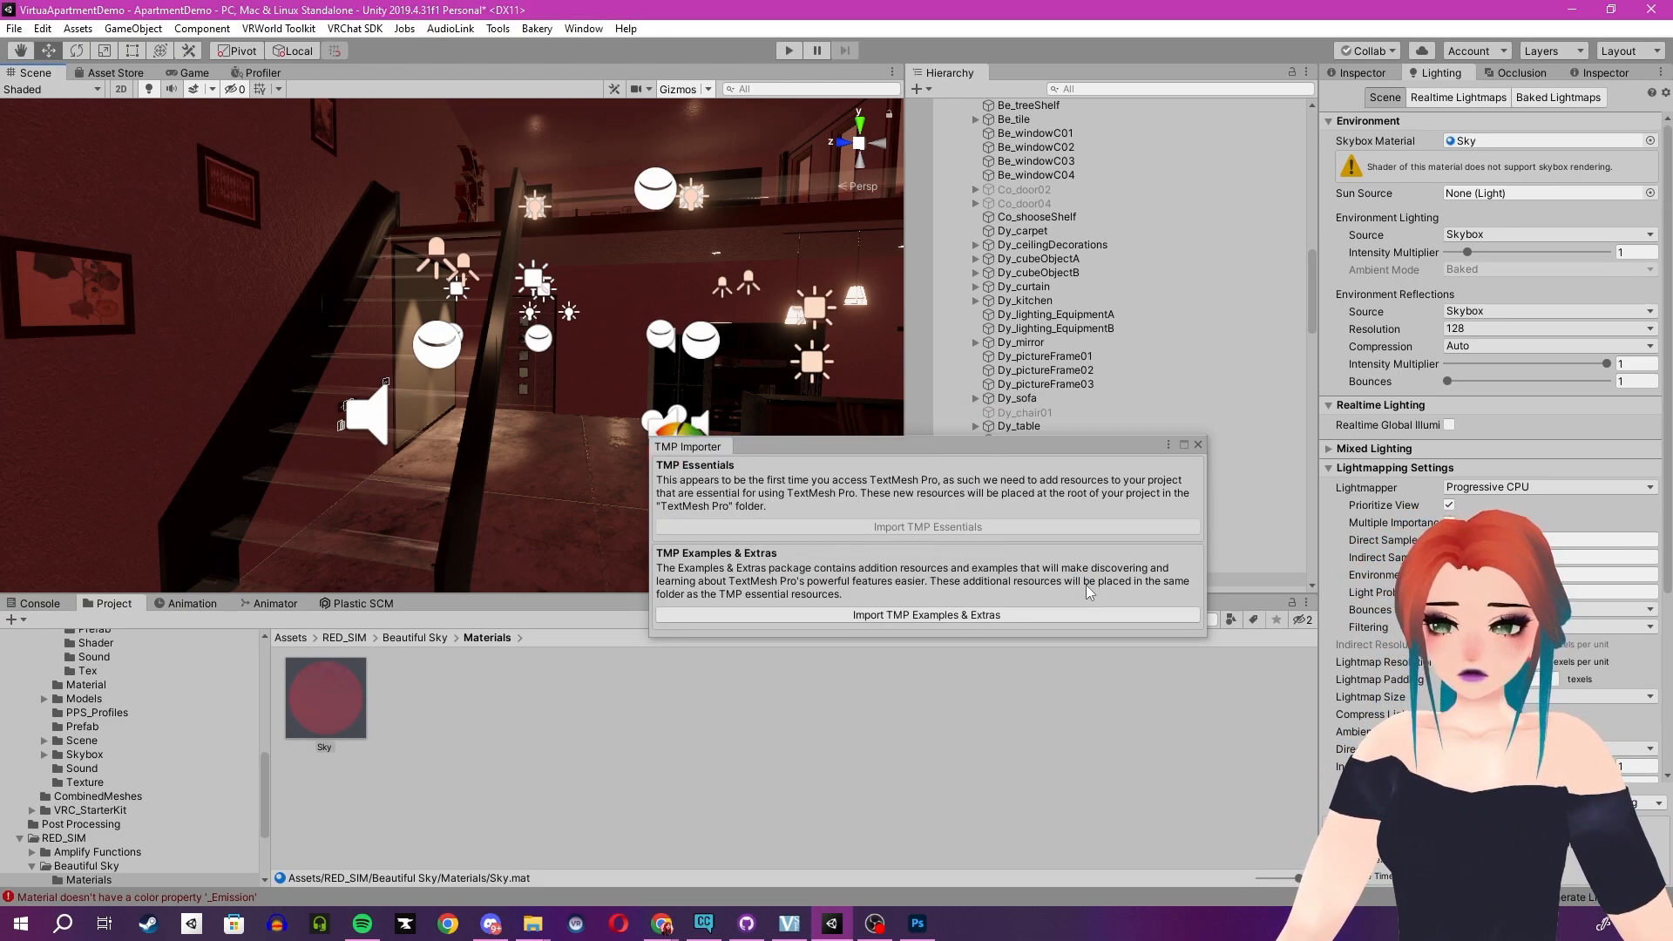
click(1089, 619)
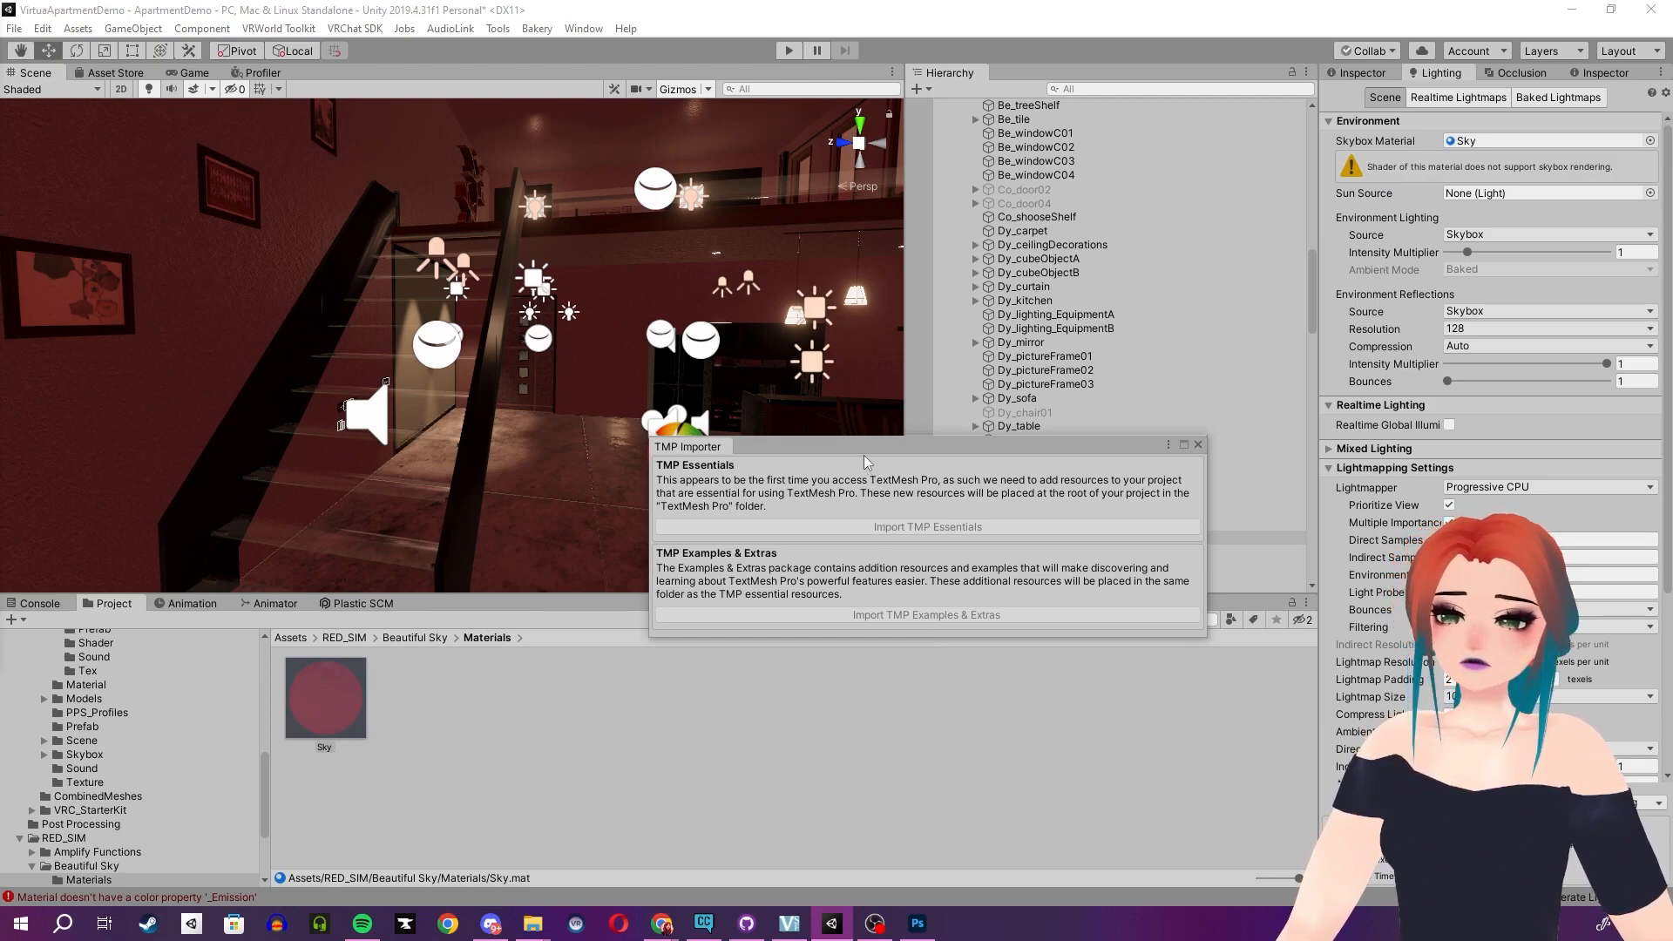
drag(862, 448, 0, 479)
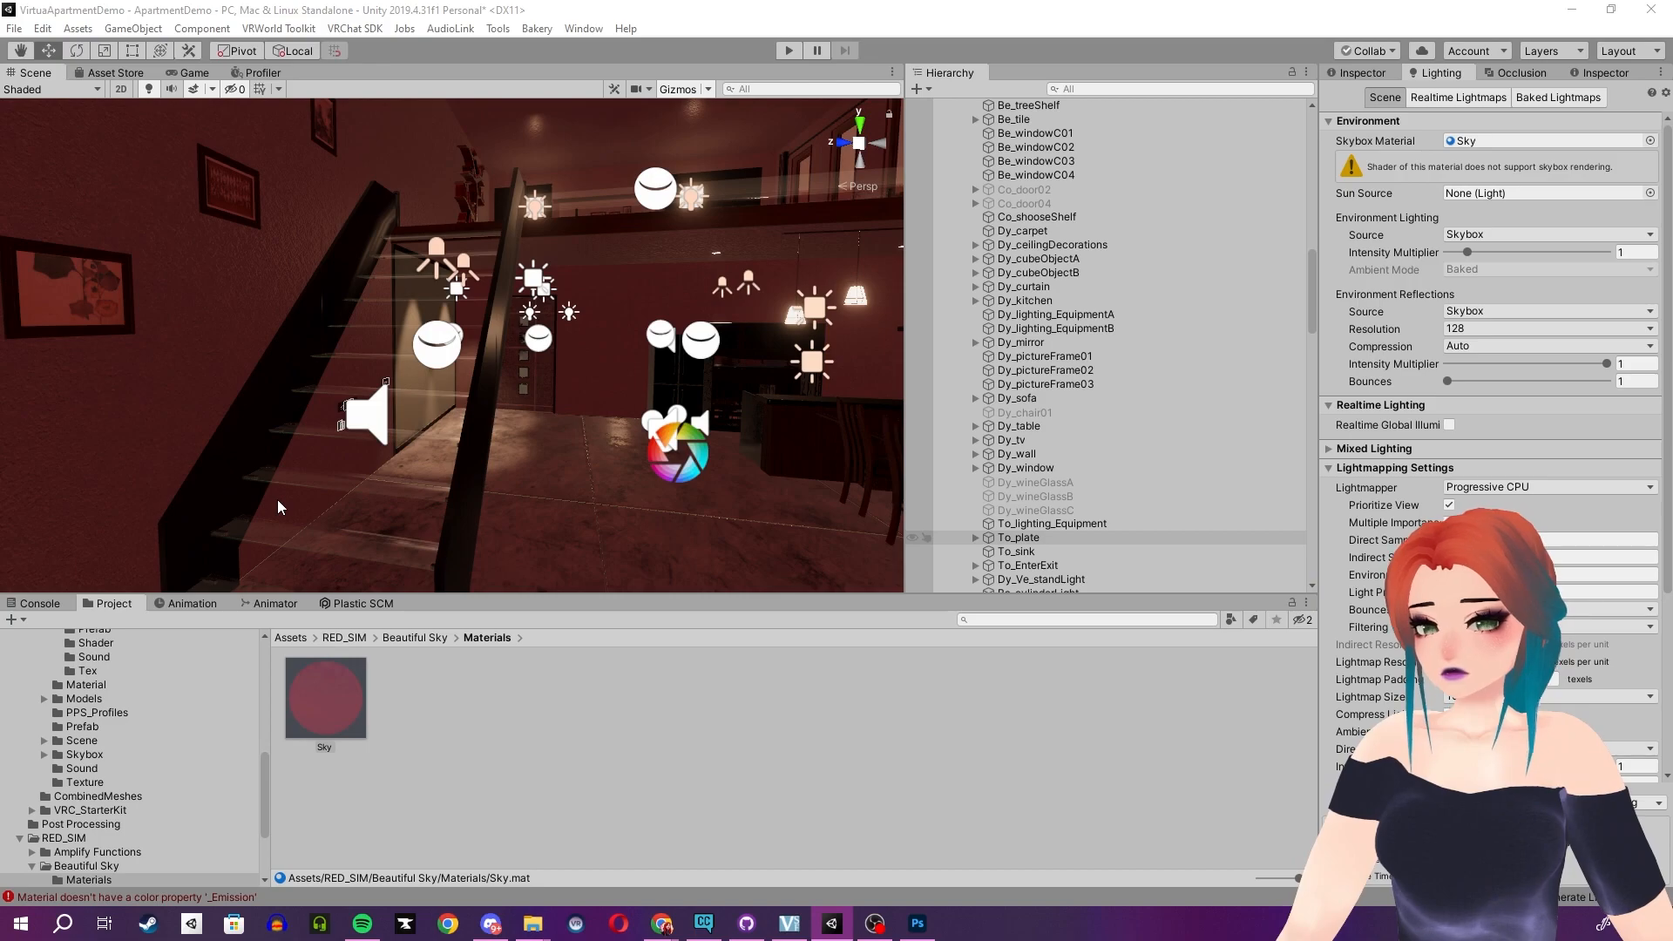
- Expand WorldInfo_Advanced in the hierarchy and select the VRCWorld object with the Move tool
right_drag(350, 413, 411, 397)
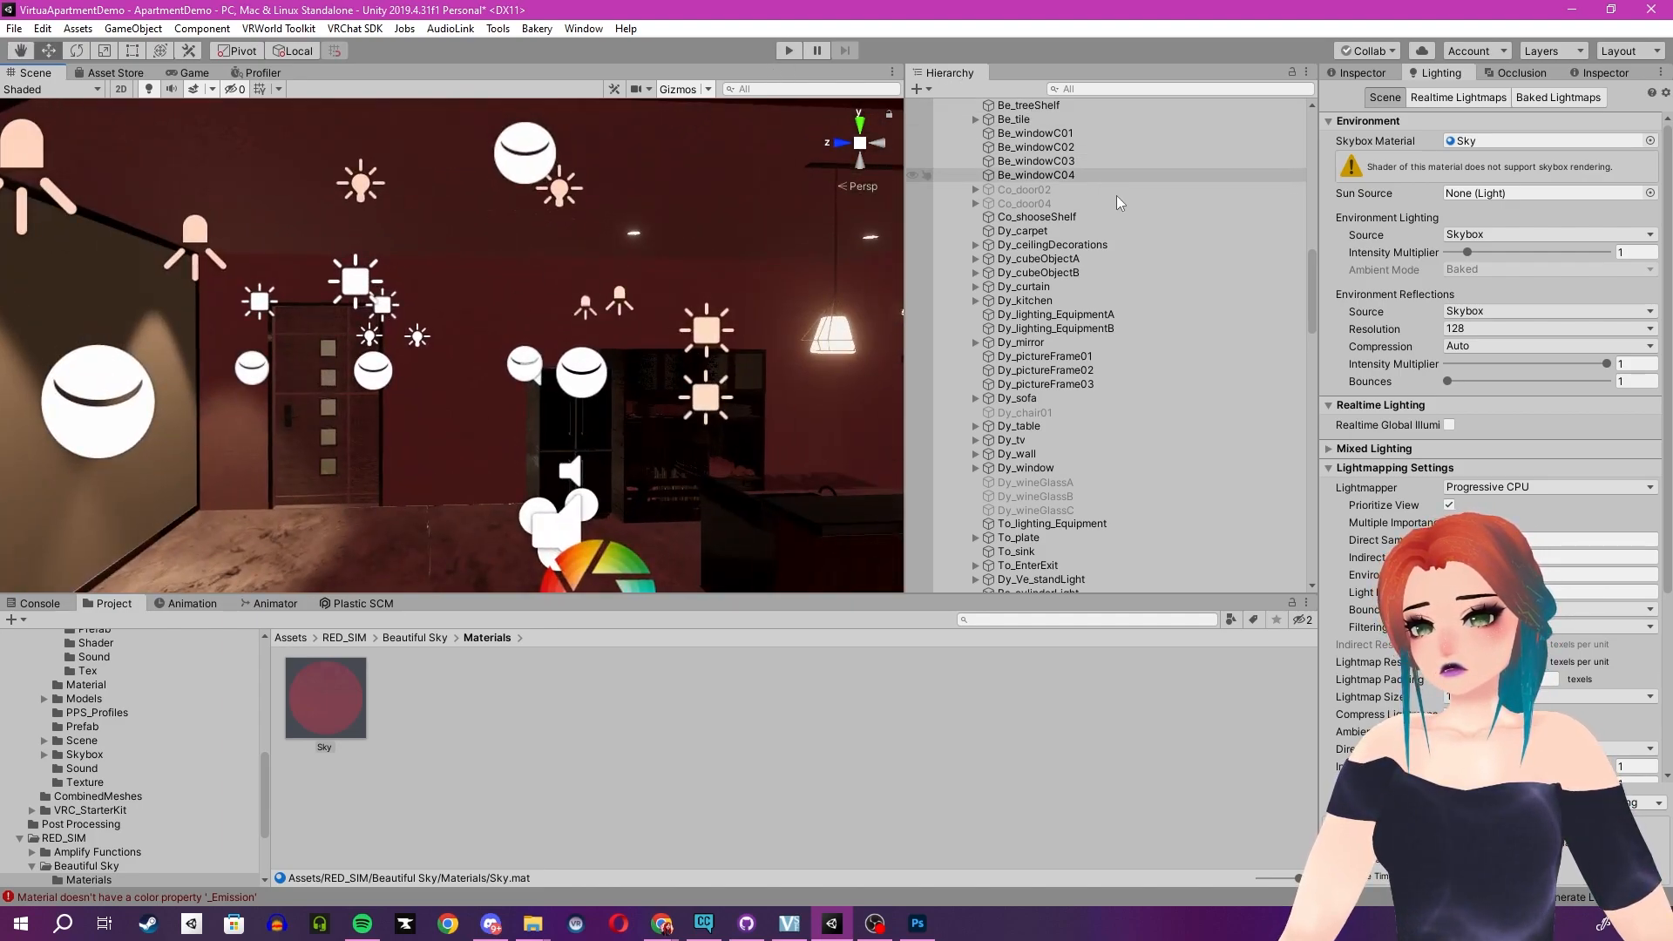
scroll(1110, 221, up, 10)
scroll(1054, 214, up, 4)
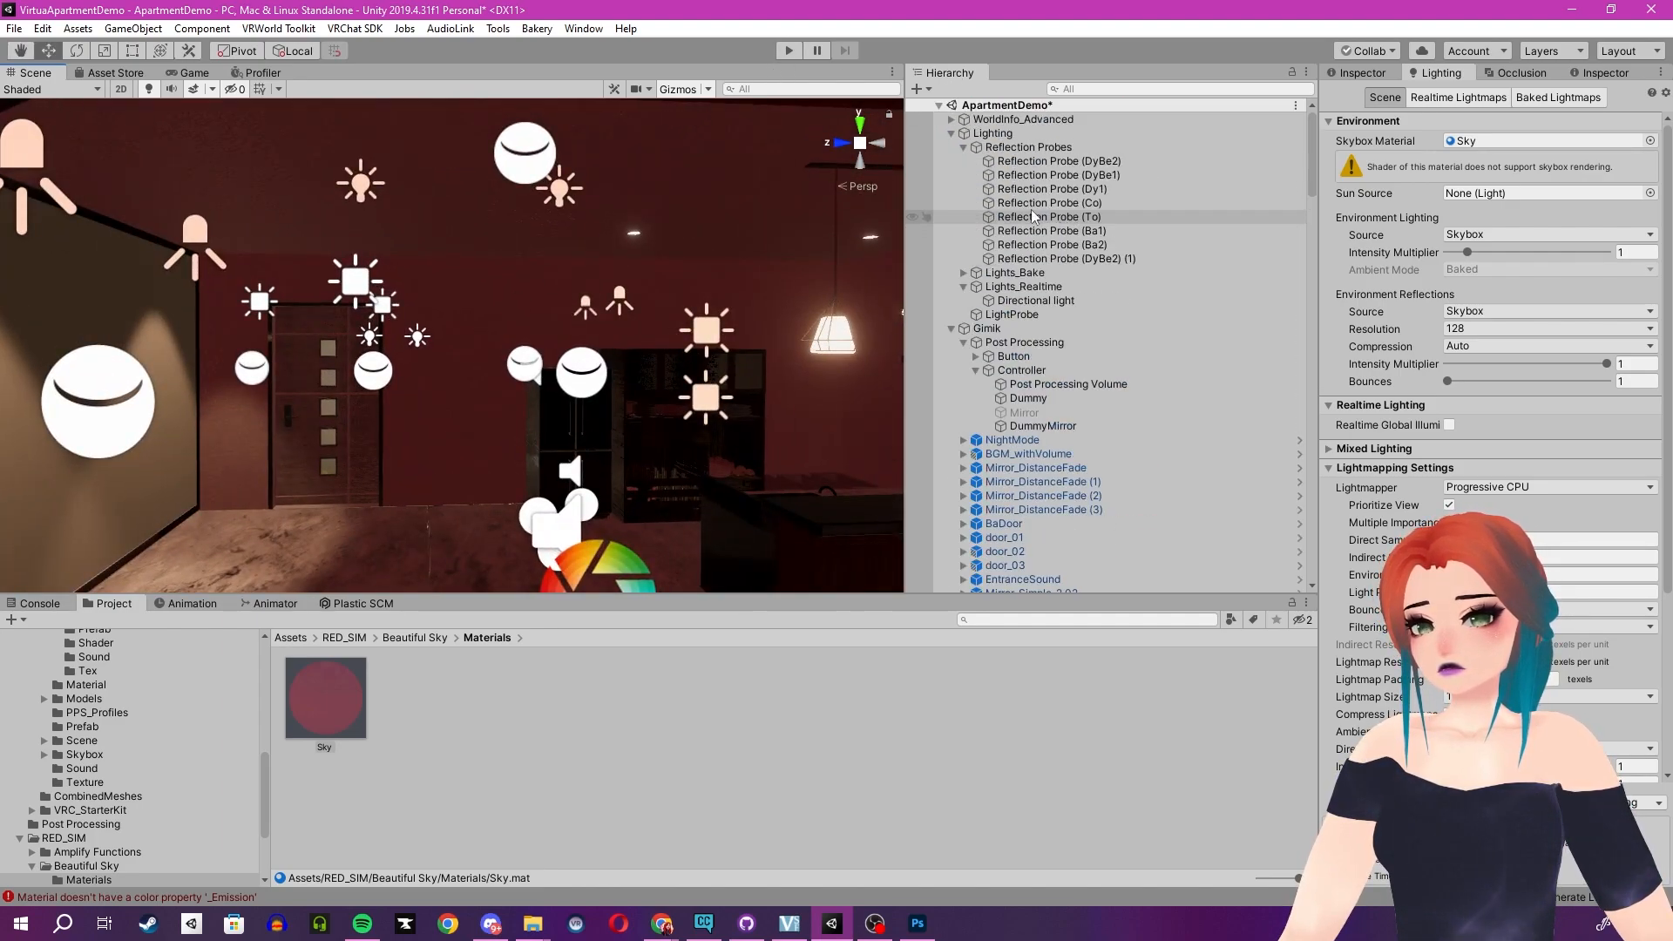
click(944, 129)
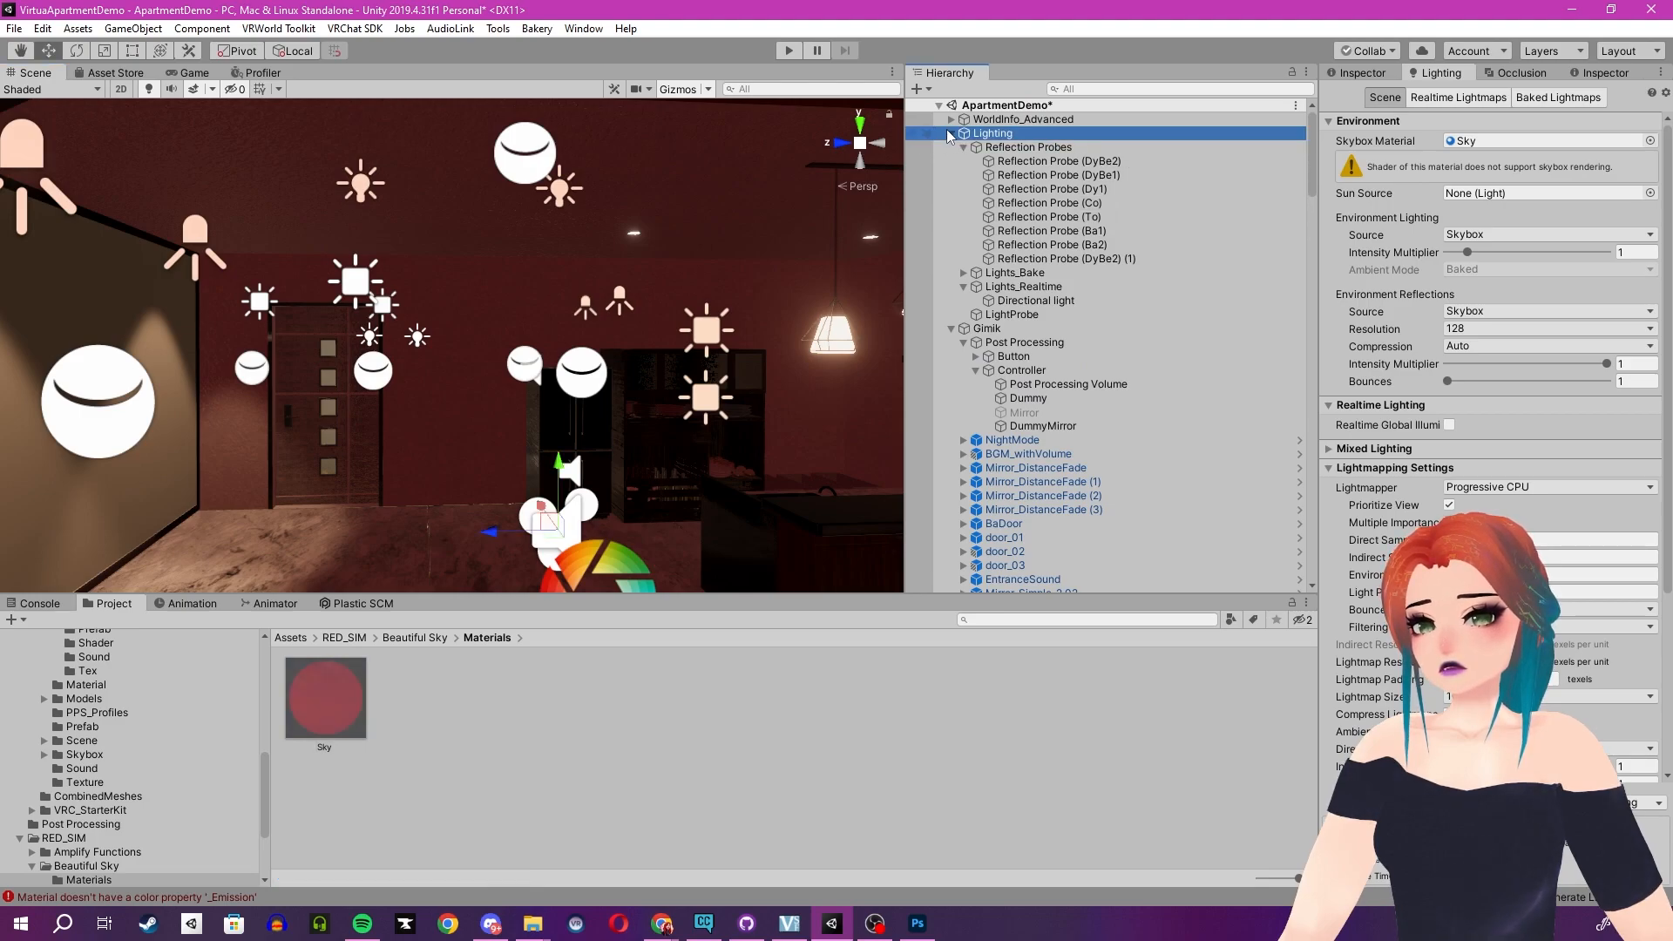
click(949, 132)
click(952, 120)
click(993, 135)
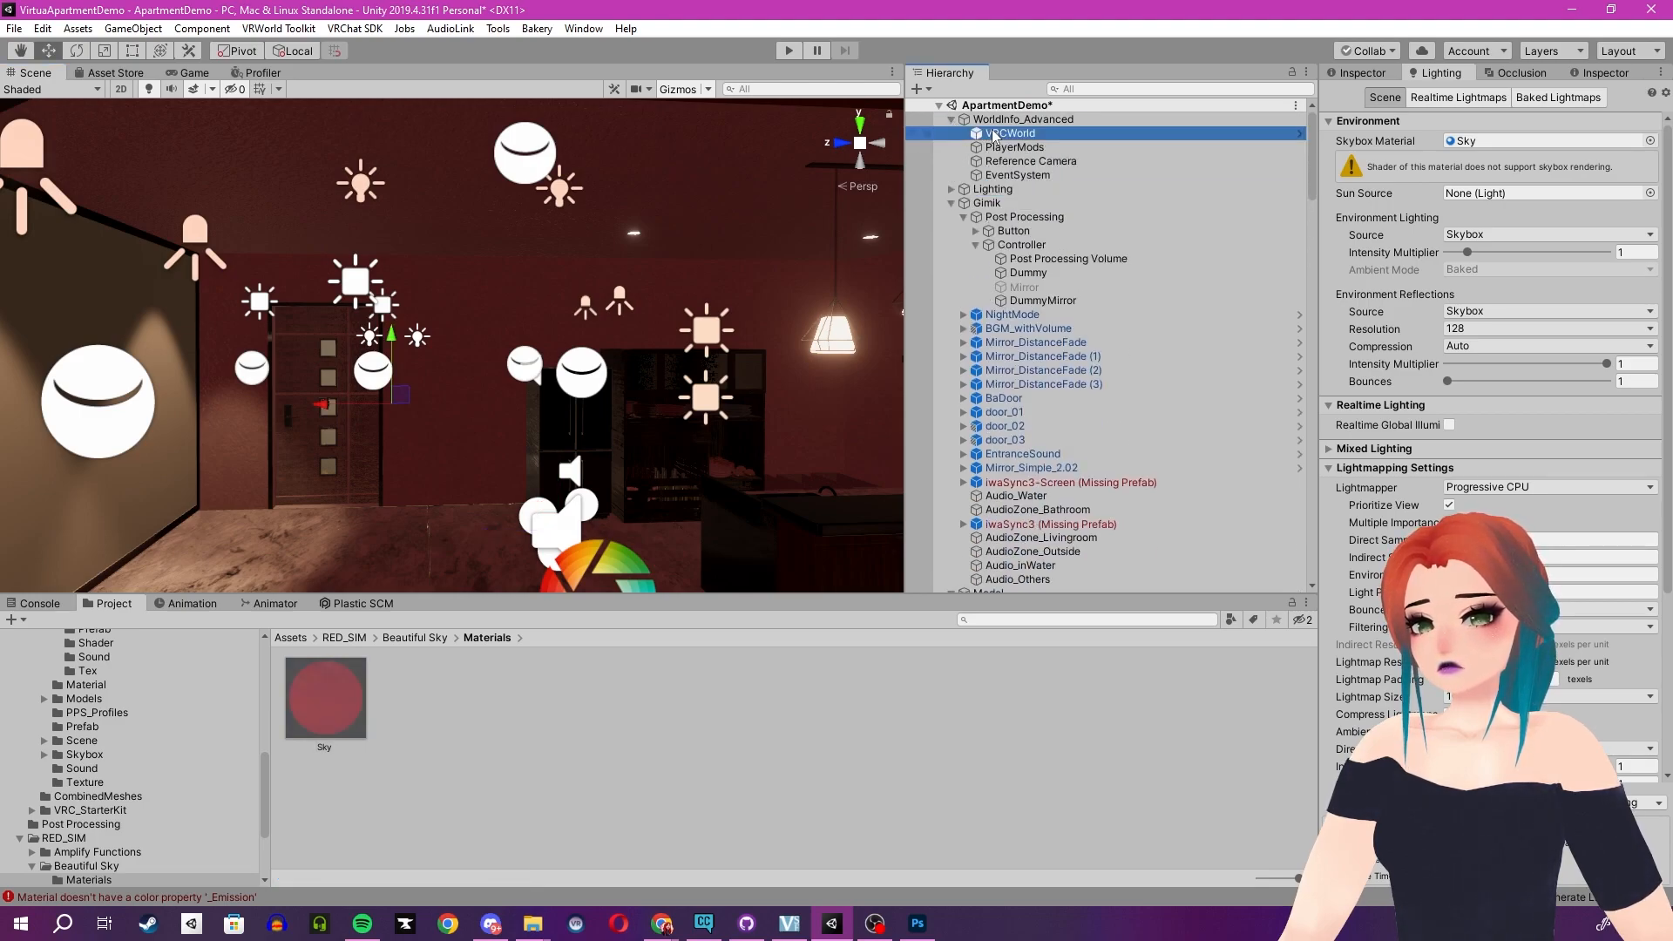
key(w)
mouse_move(511, 368)
right_down()
mouse_move(516, 402)
mouse_move(501, 374)
right_up()
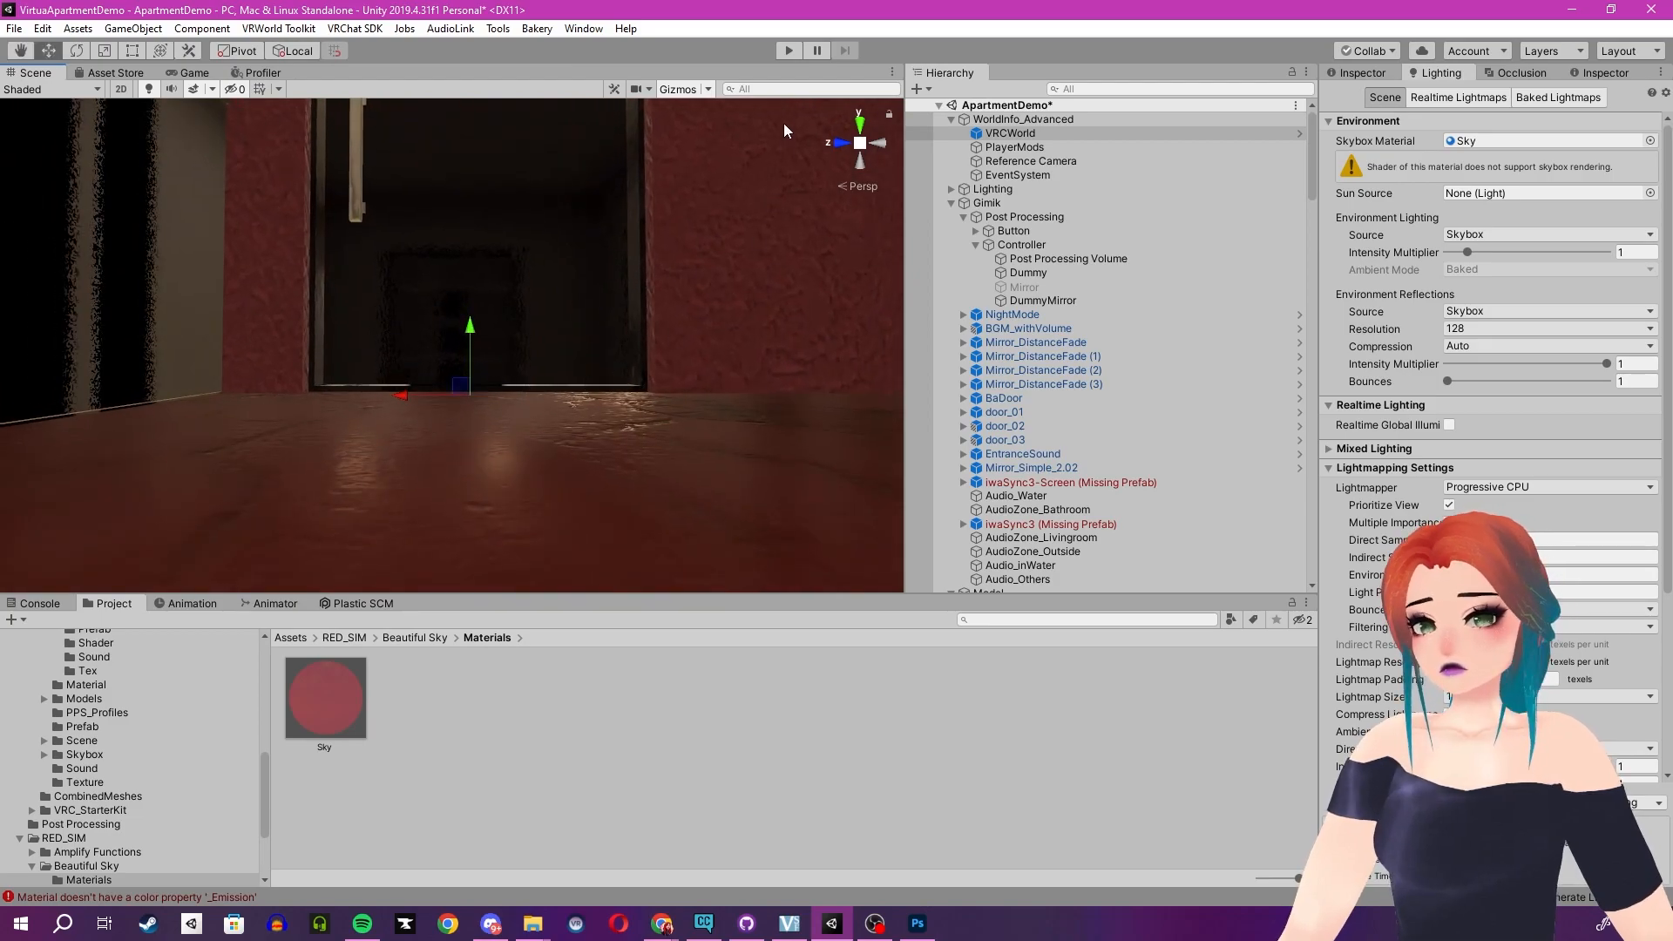
- Enter Play mode to test the world in the client simulator, then stop playing
click(779, 50)
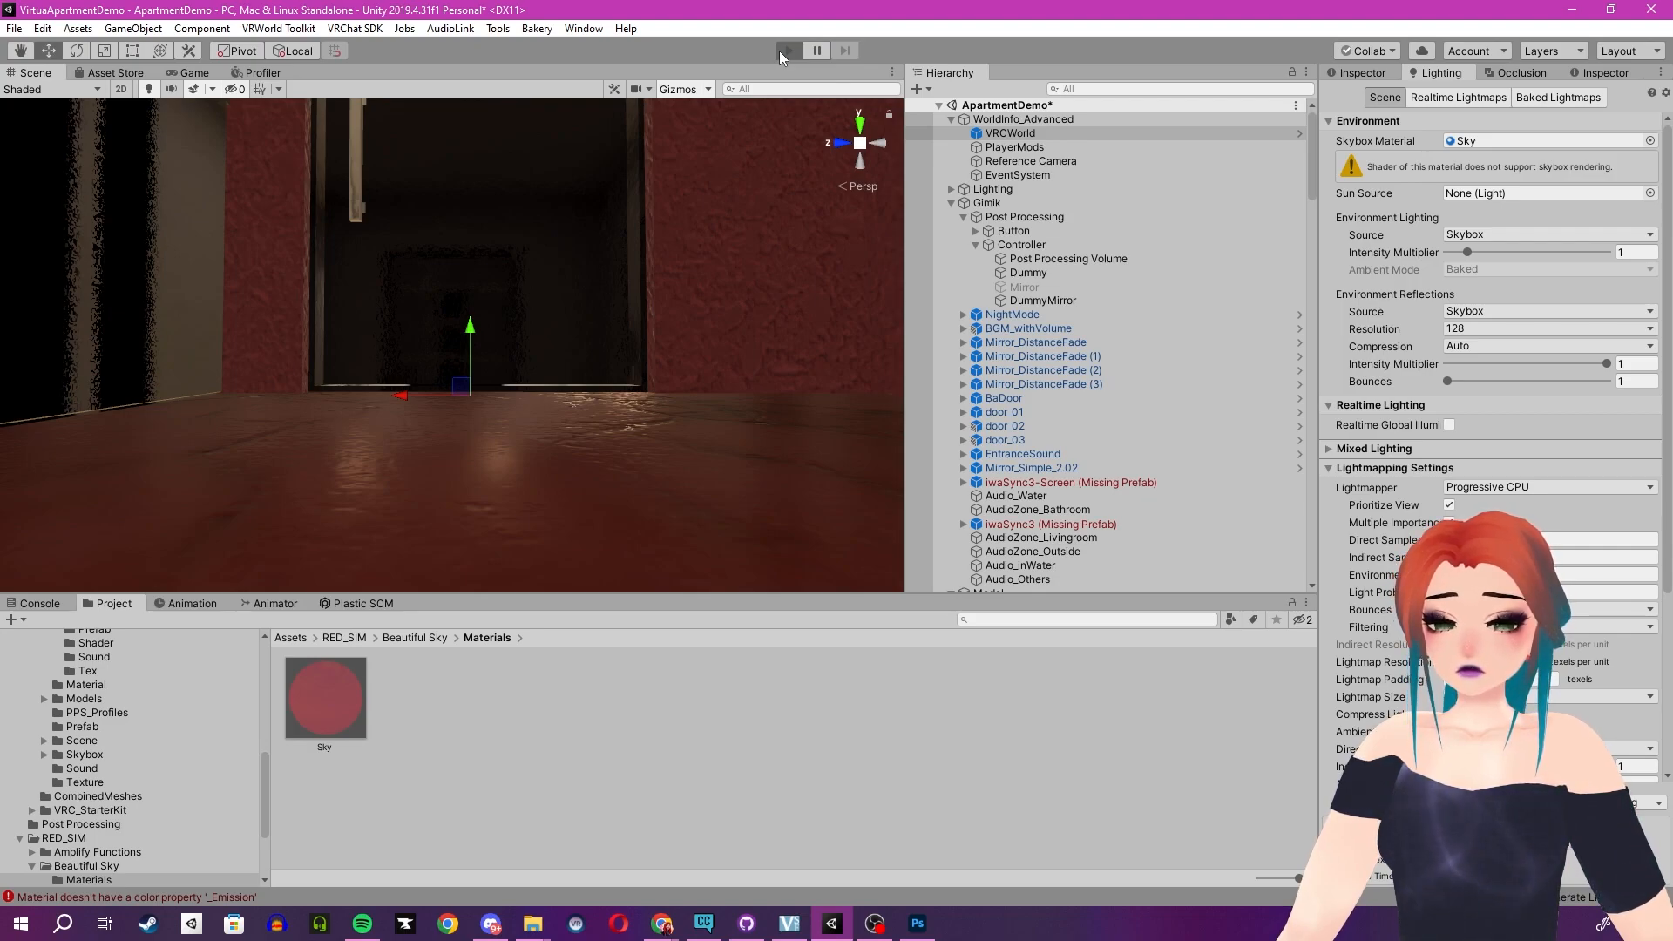
click(427, 480)
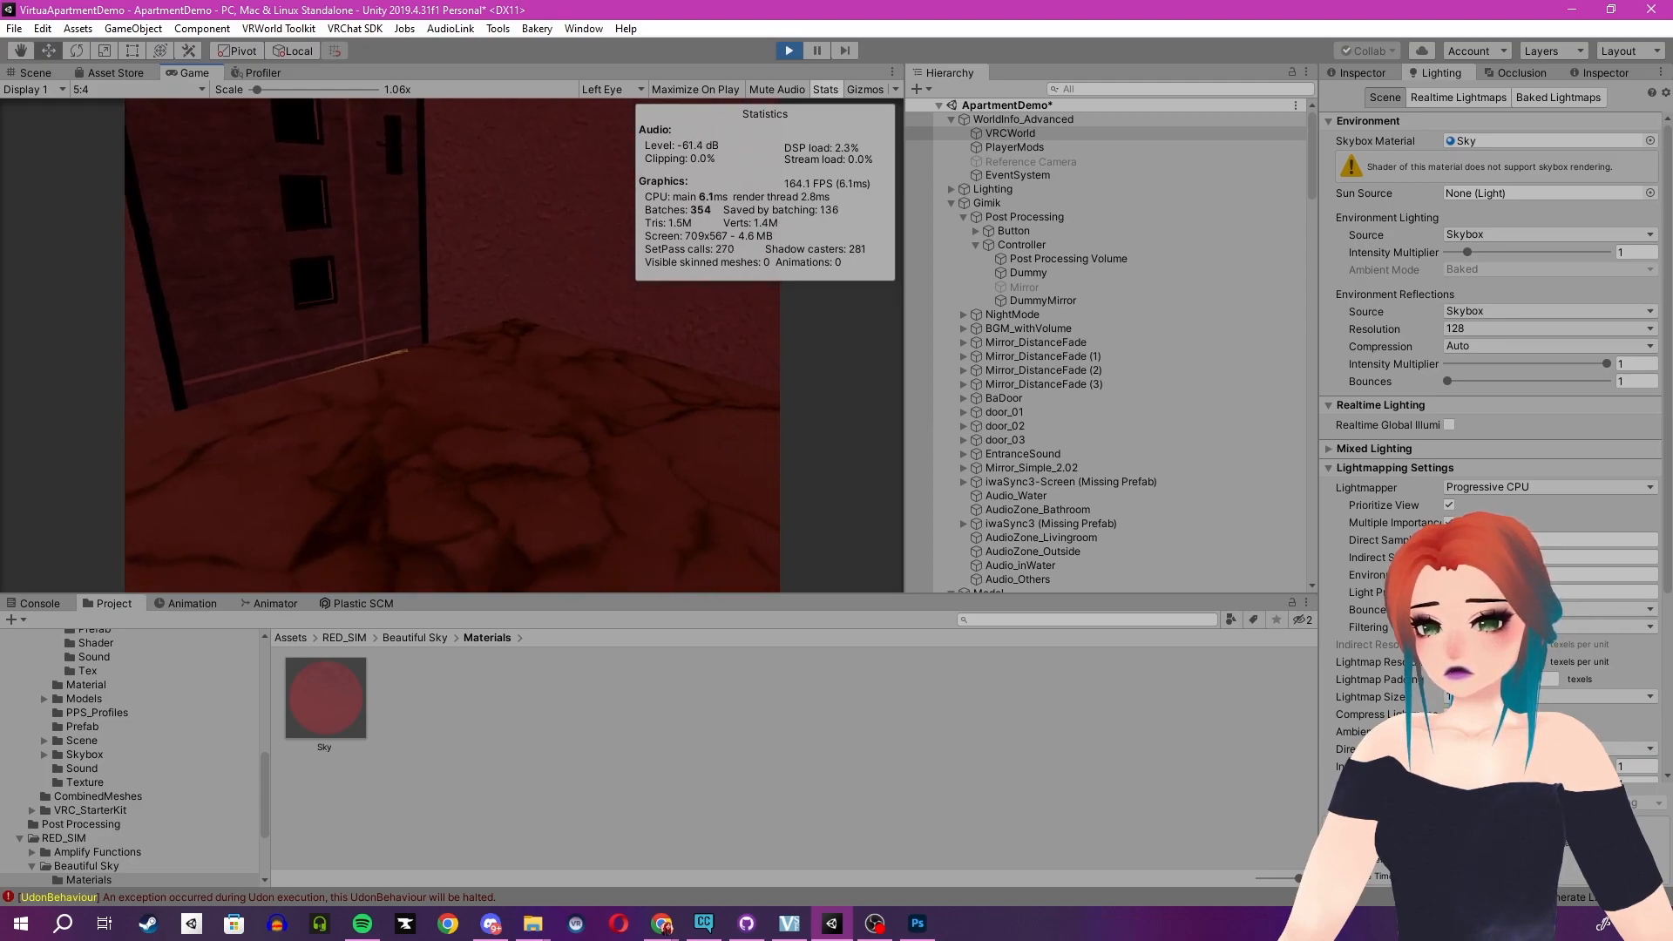
key(Escape)
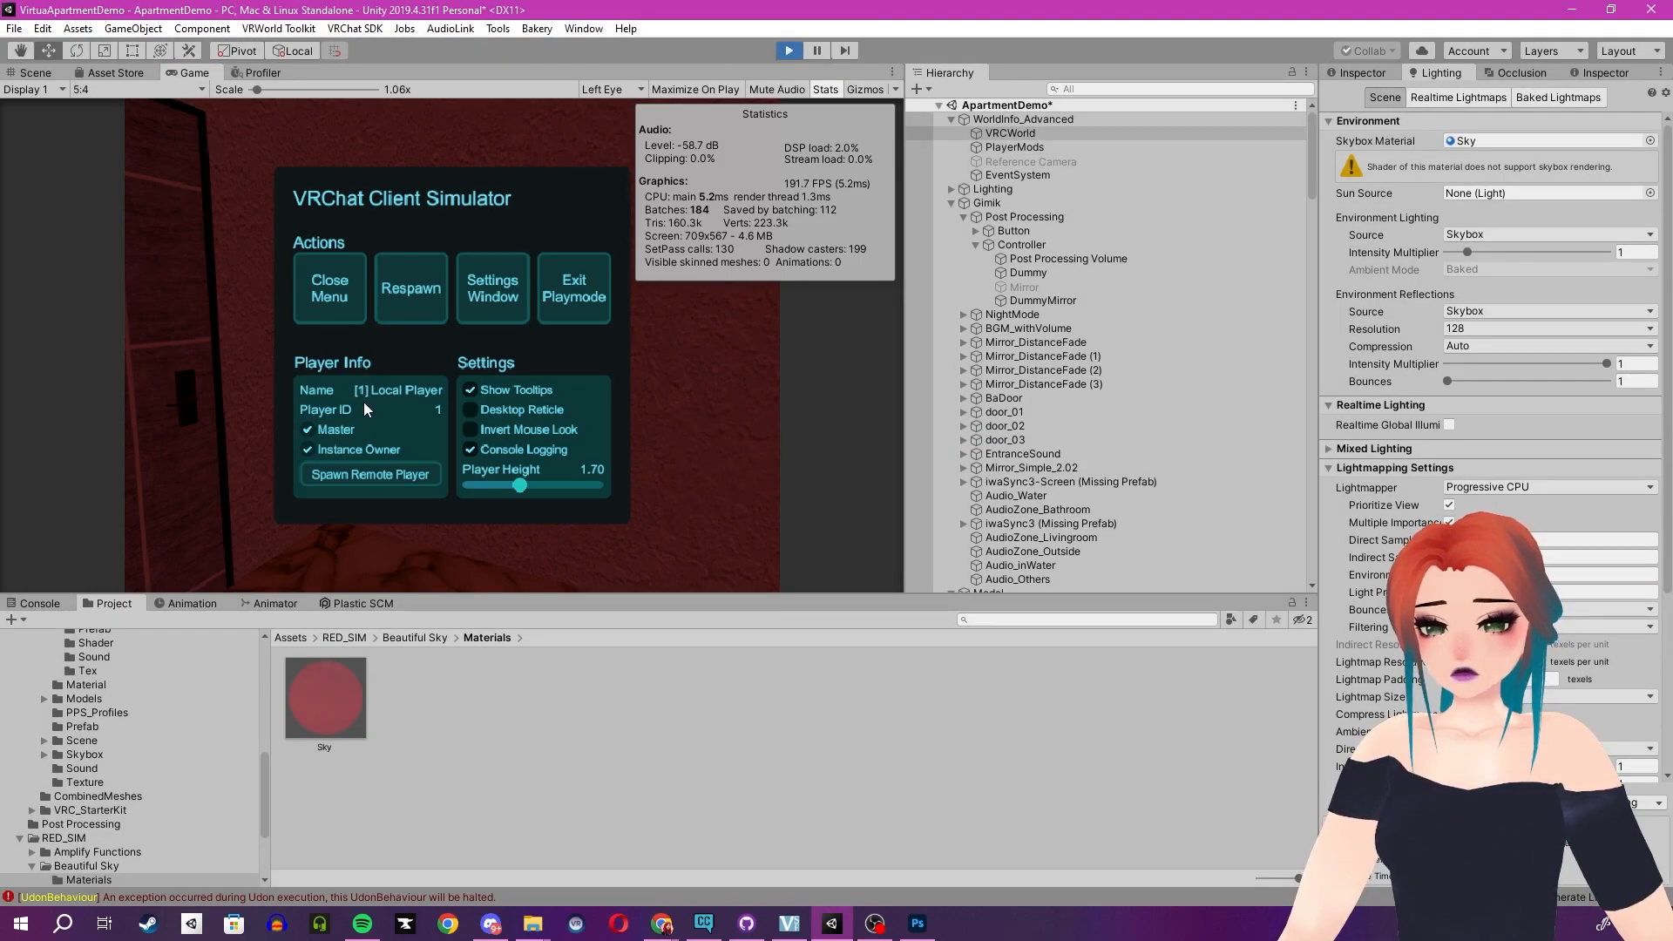
key(ctrl+p)
- Expand door_03 in the hierarchy, select its Interact1 object and examine its components
right_drag(534, 380, 688, 516)
click(608, 498)
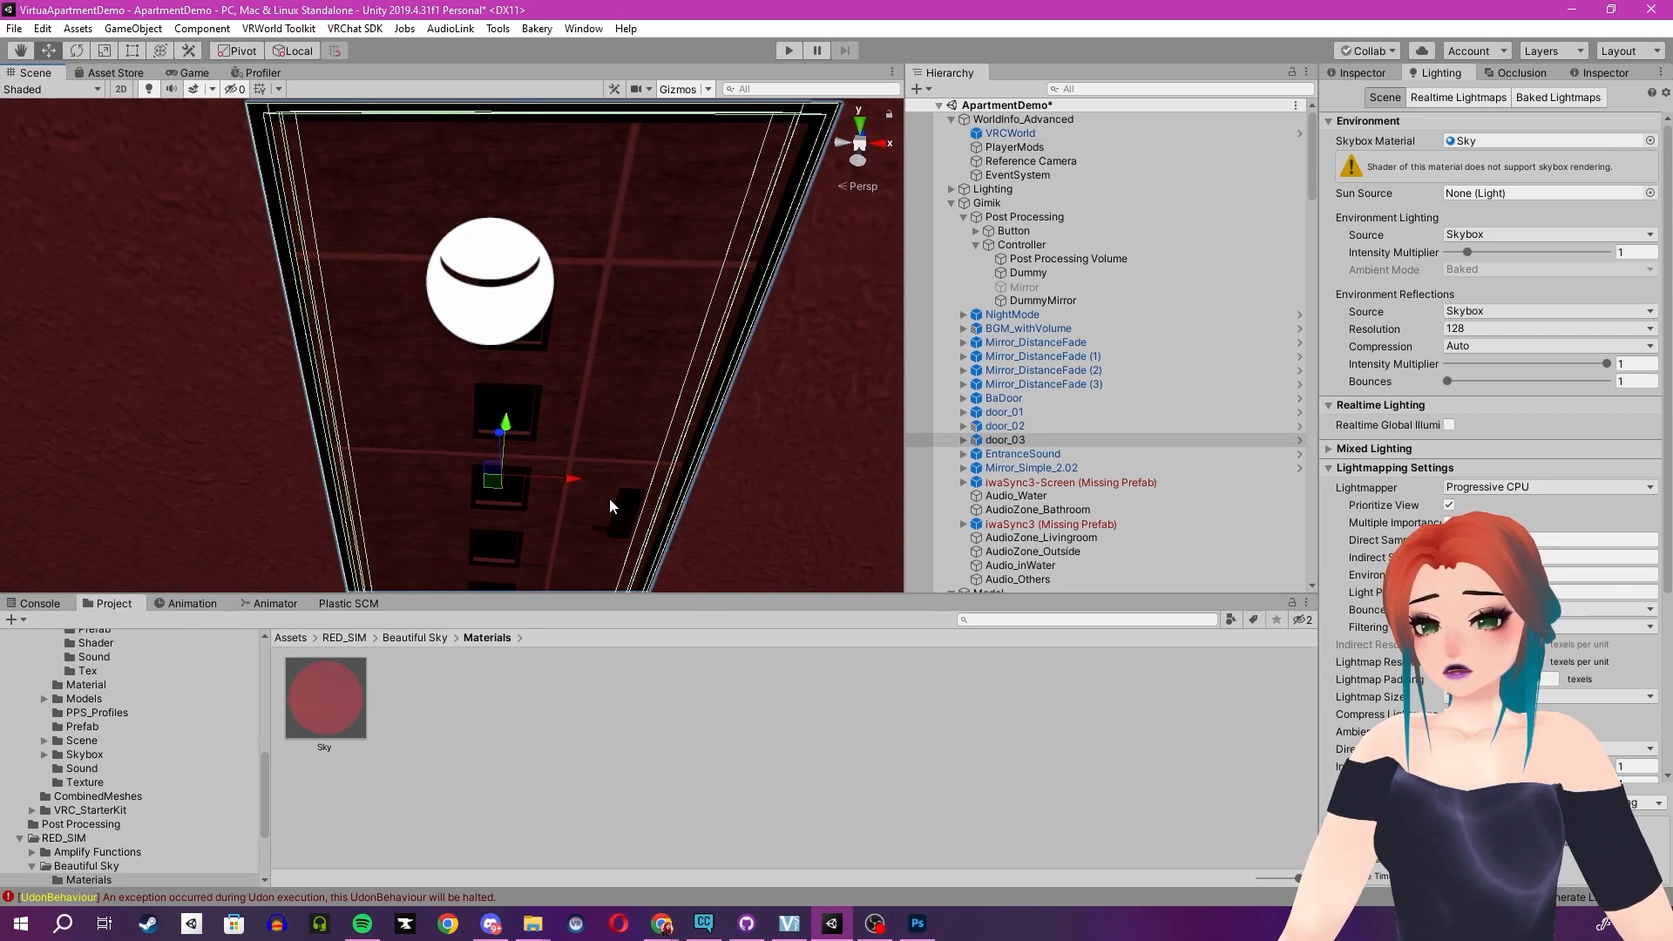
right_click(964, 442)
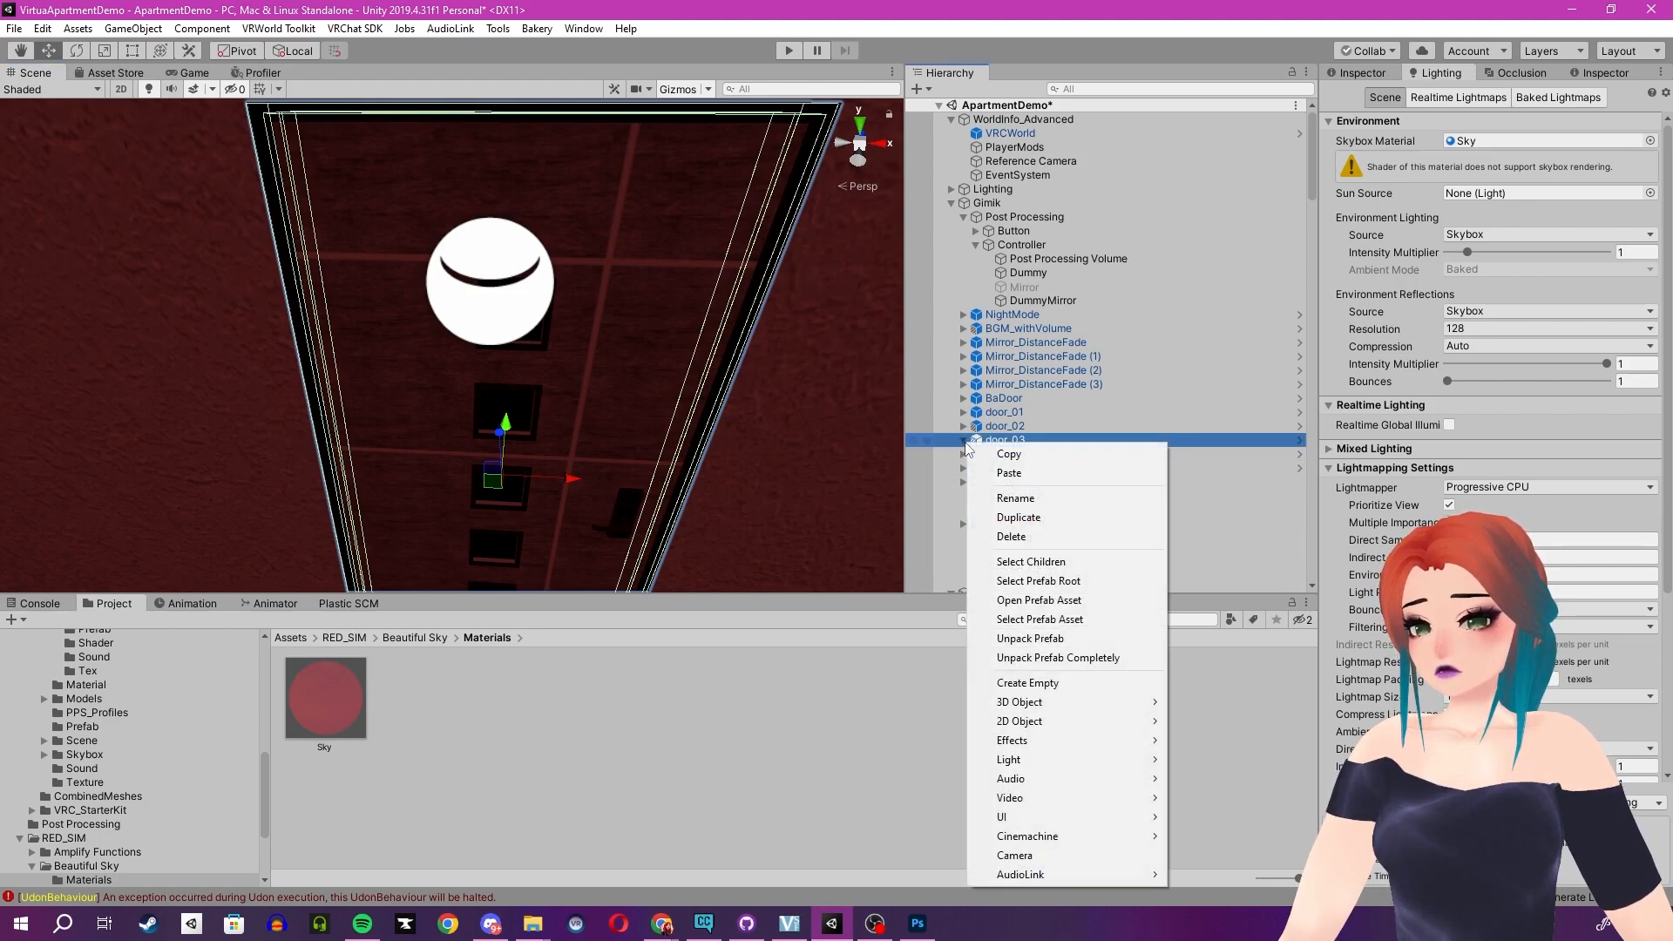
click(963, 441)
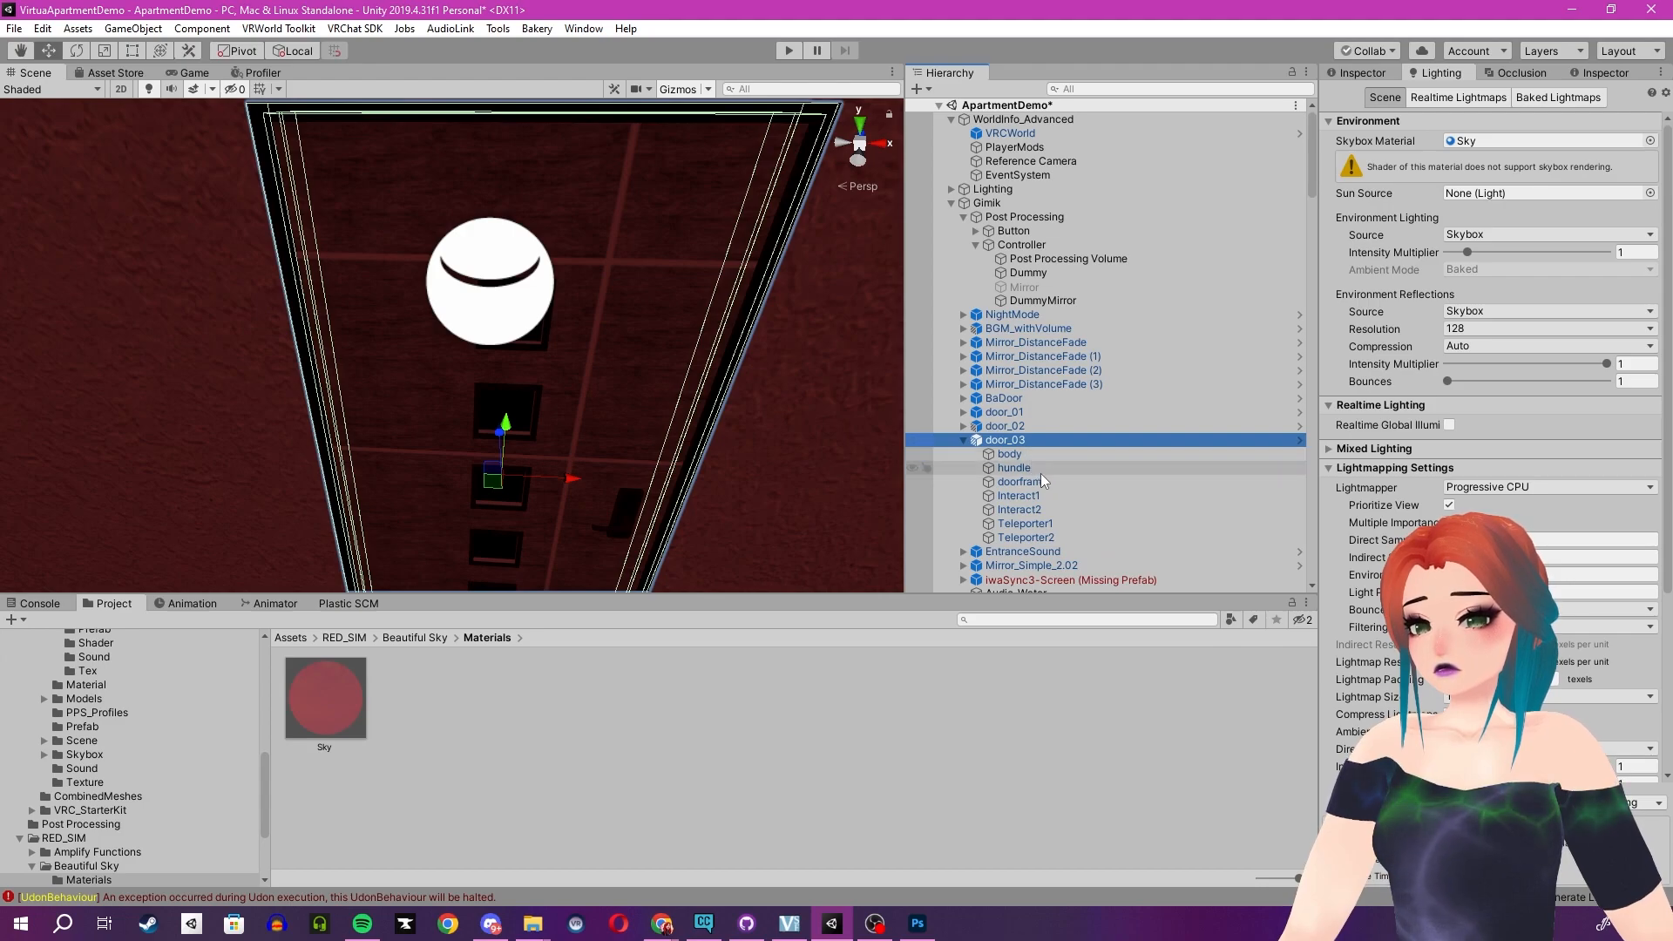
click(1052, 494)
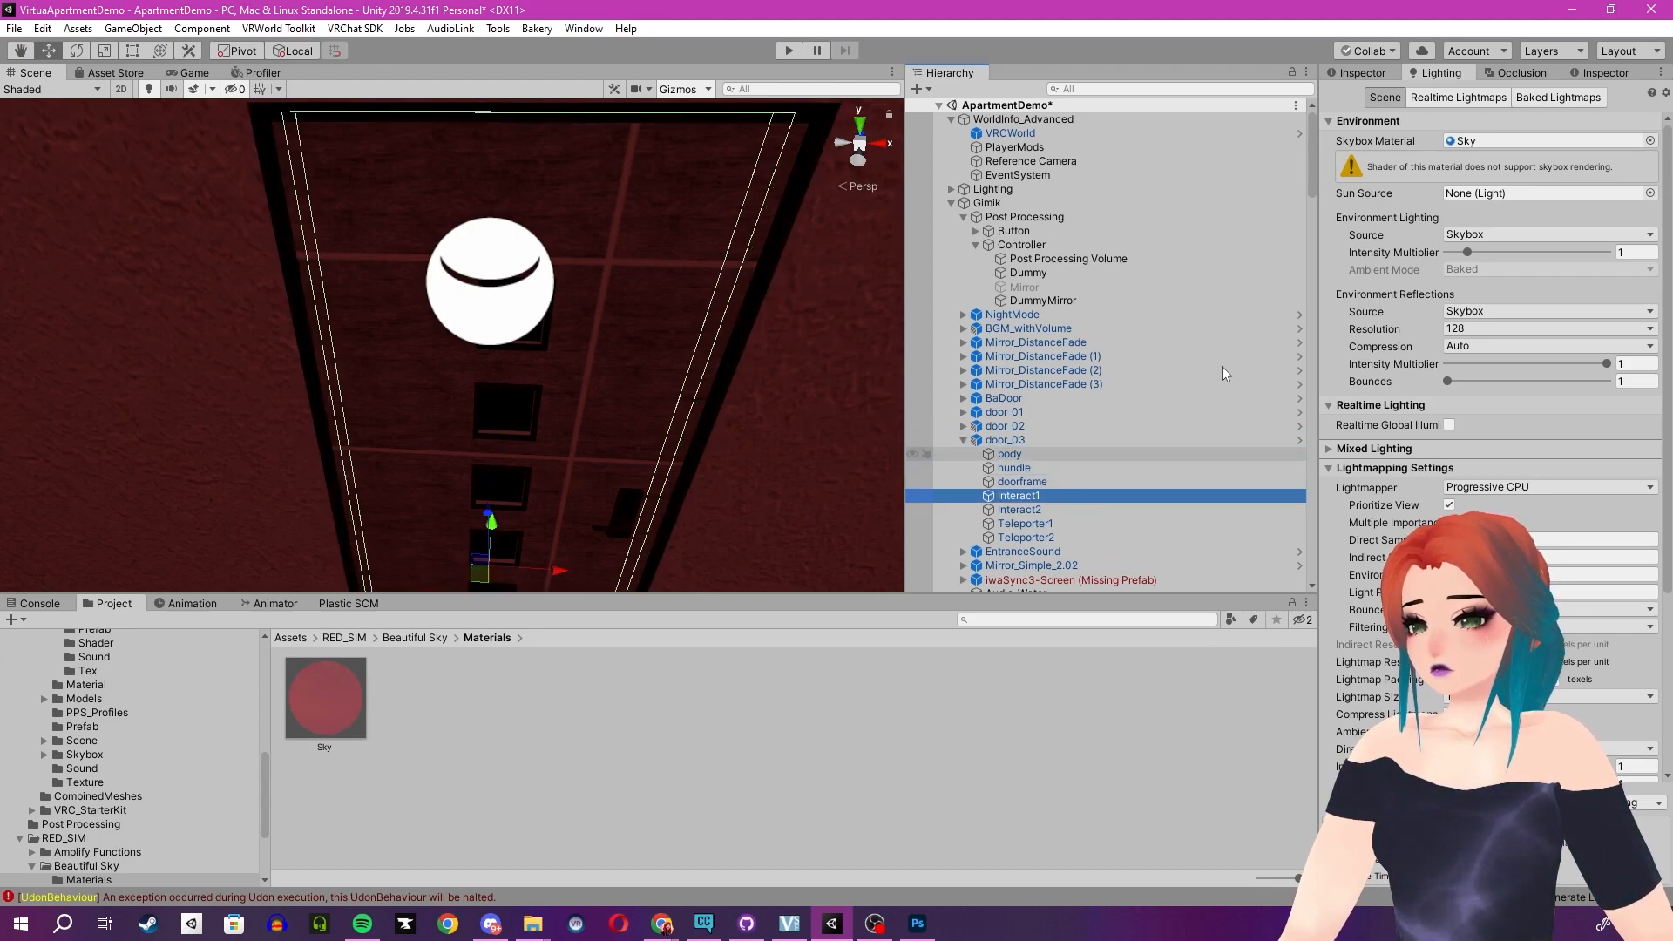
click(1352, 74)
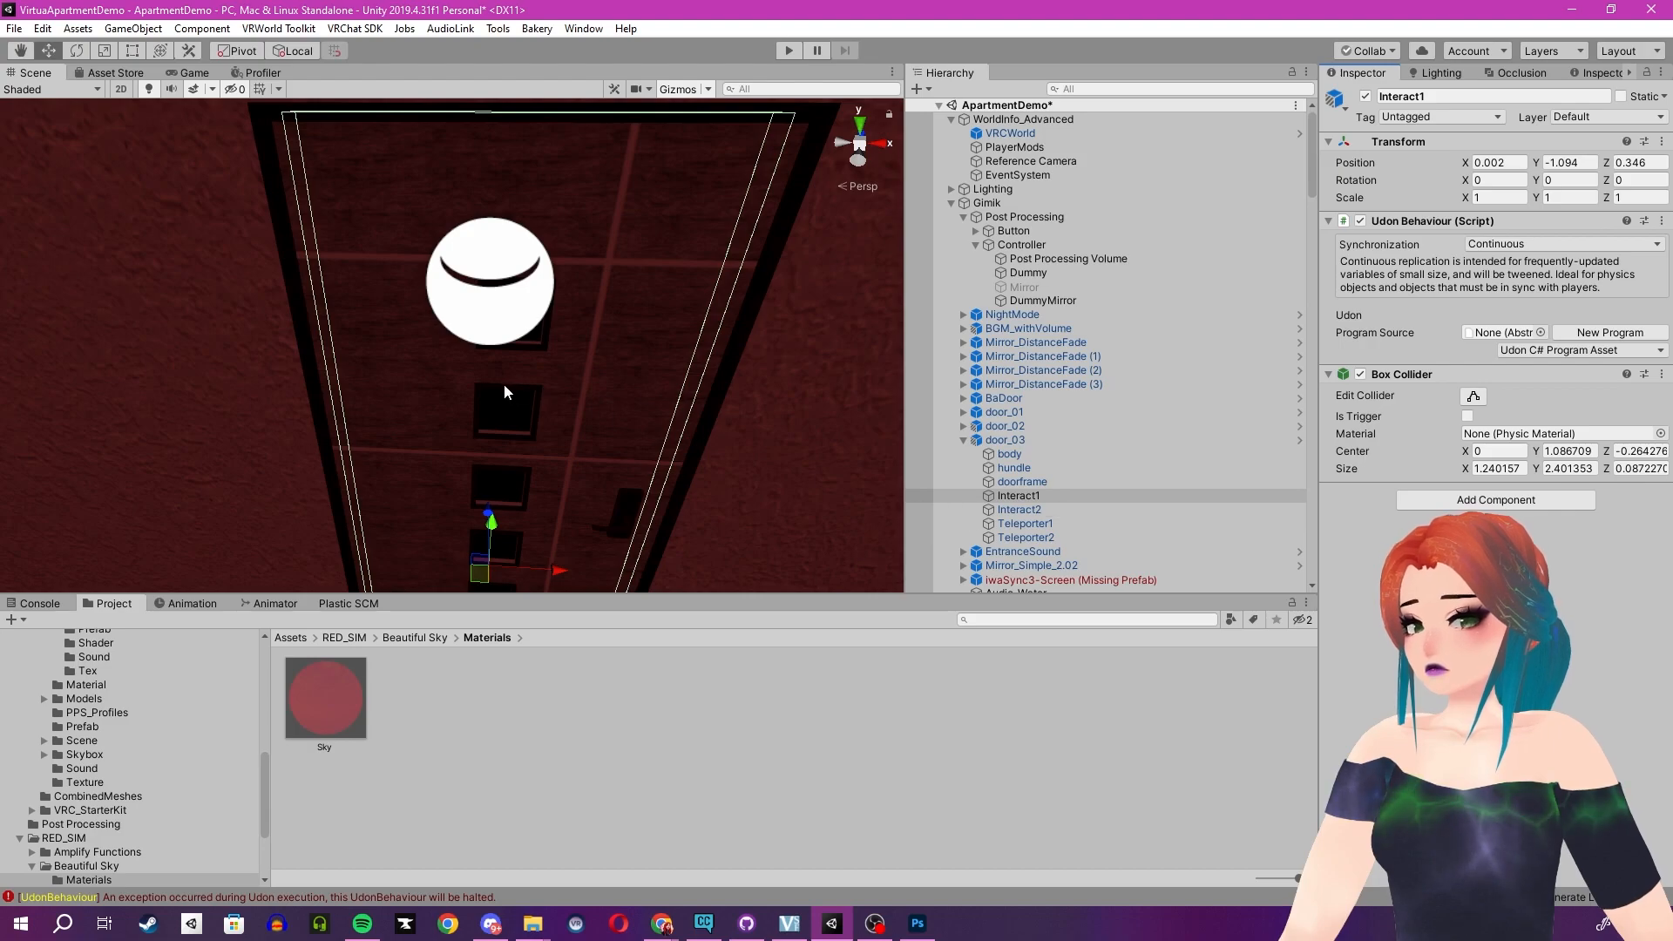
right_drag(504, 383, 676, 452)
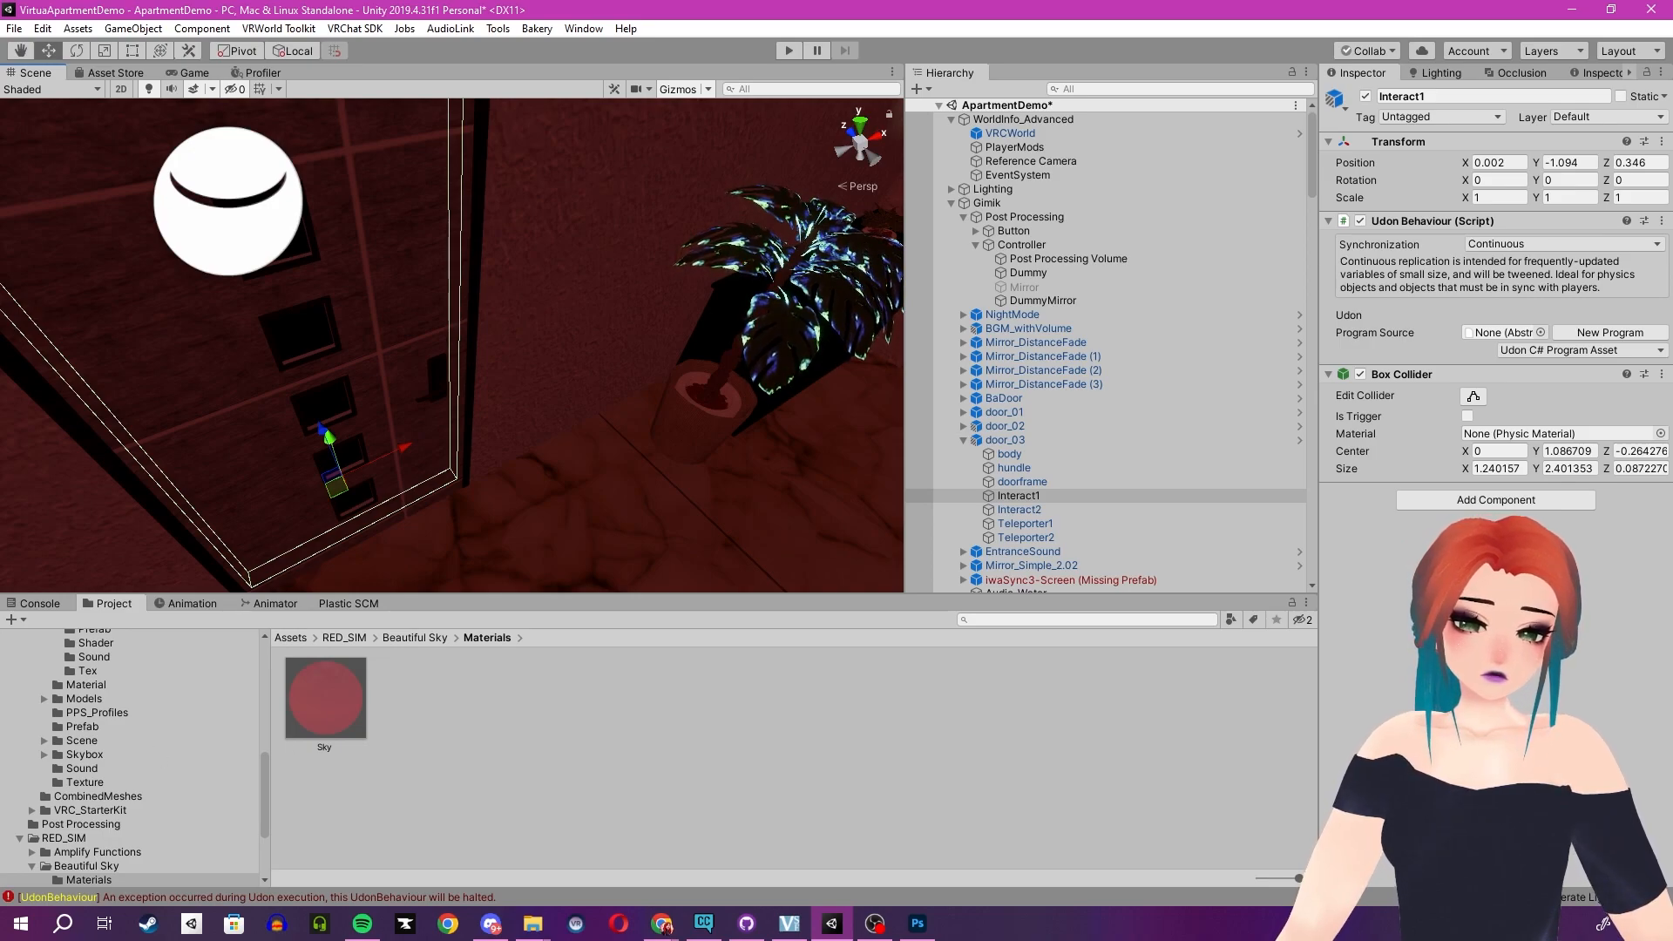
- Switch to the browser and look through the open store and order tabs
key(alt+Tab)
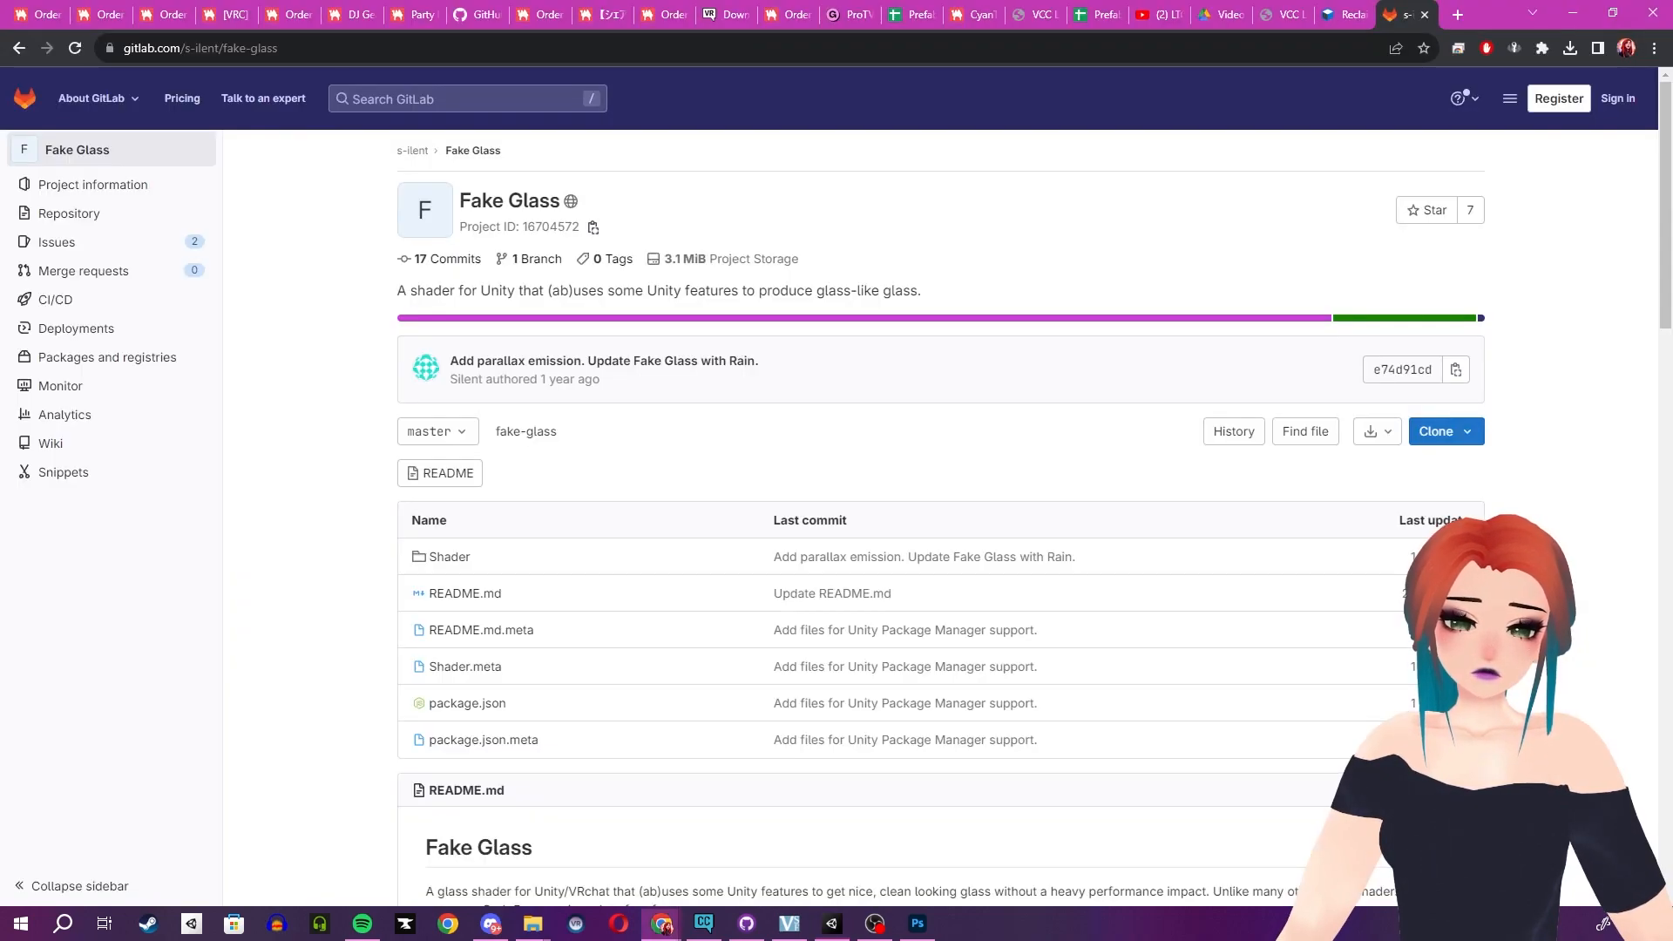
click(290, 10)
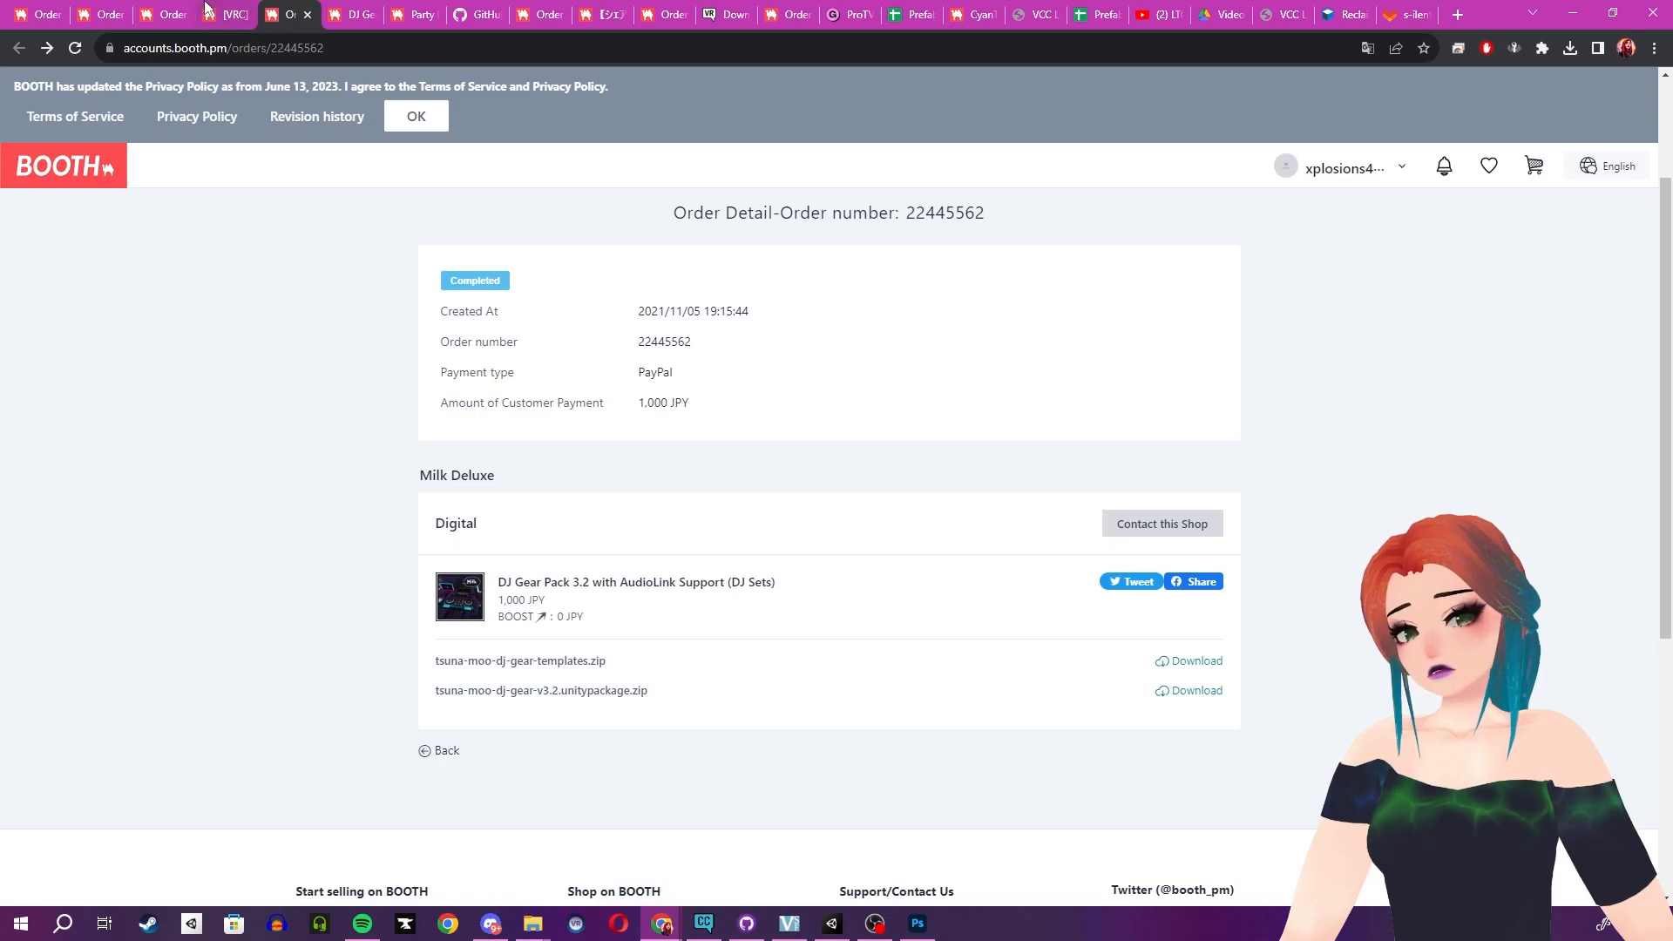
click(61, 11)
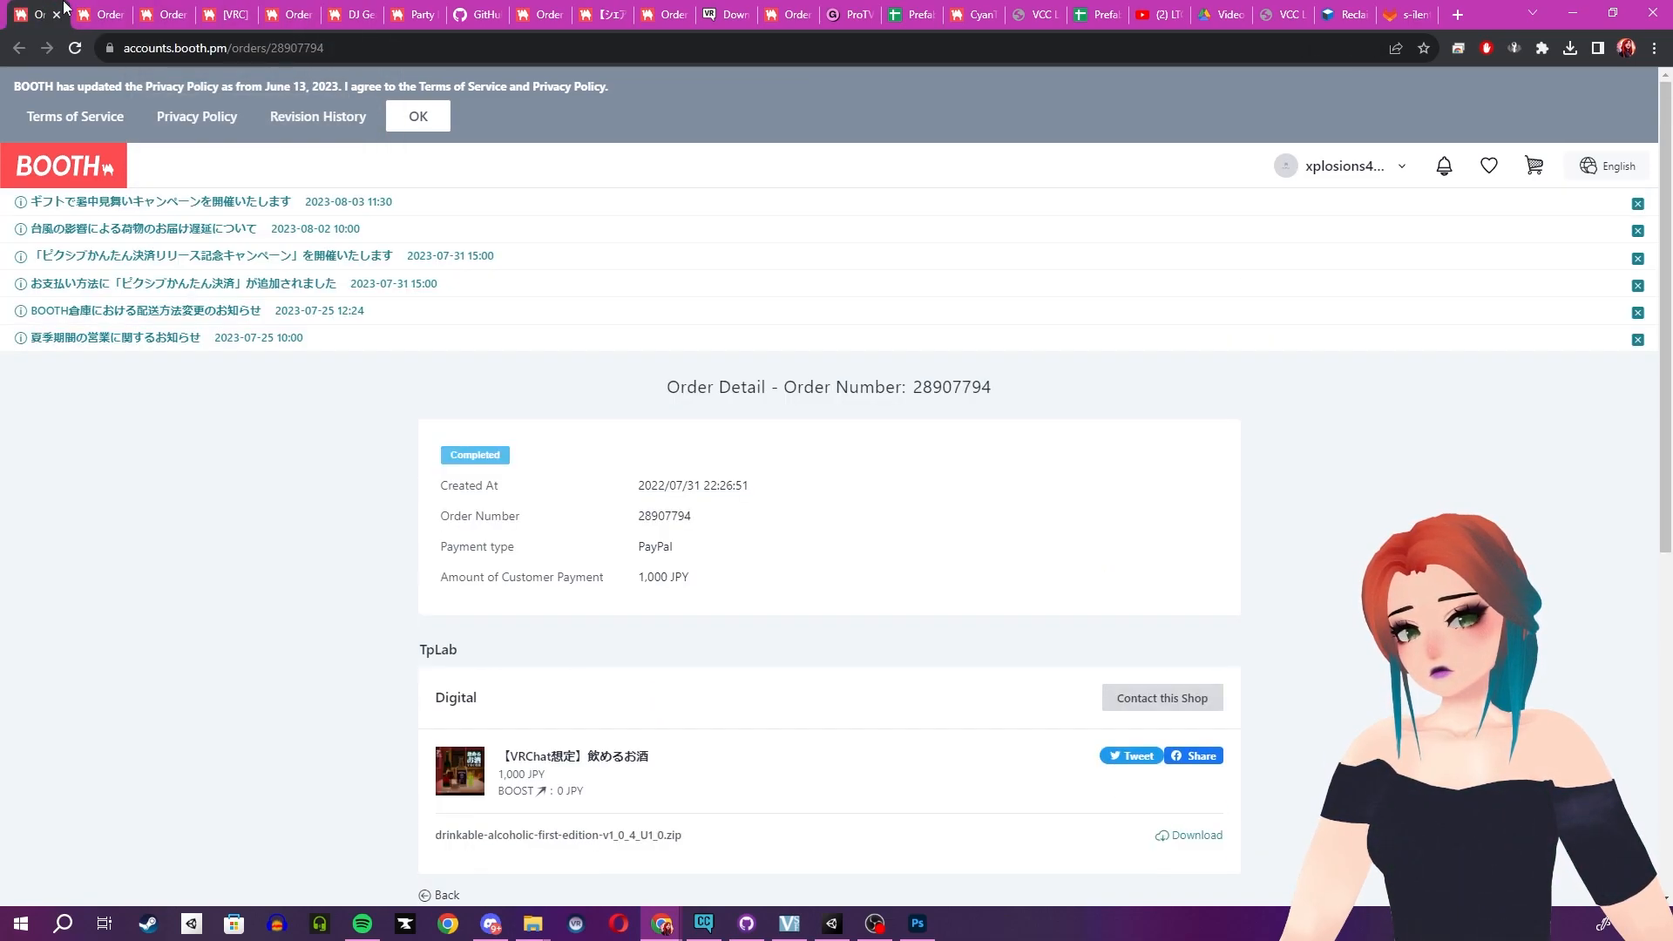
click(57, 13)
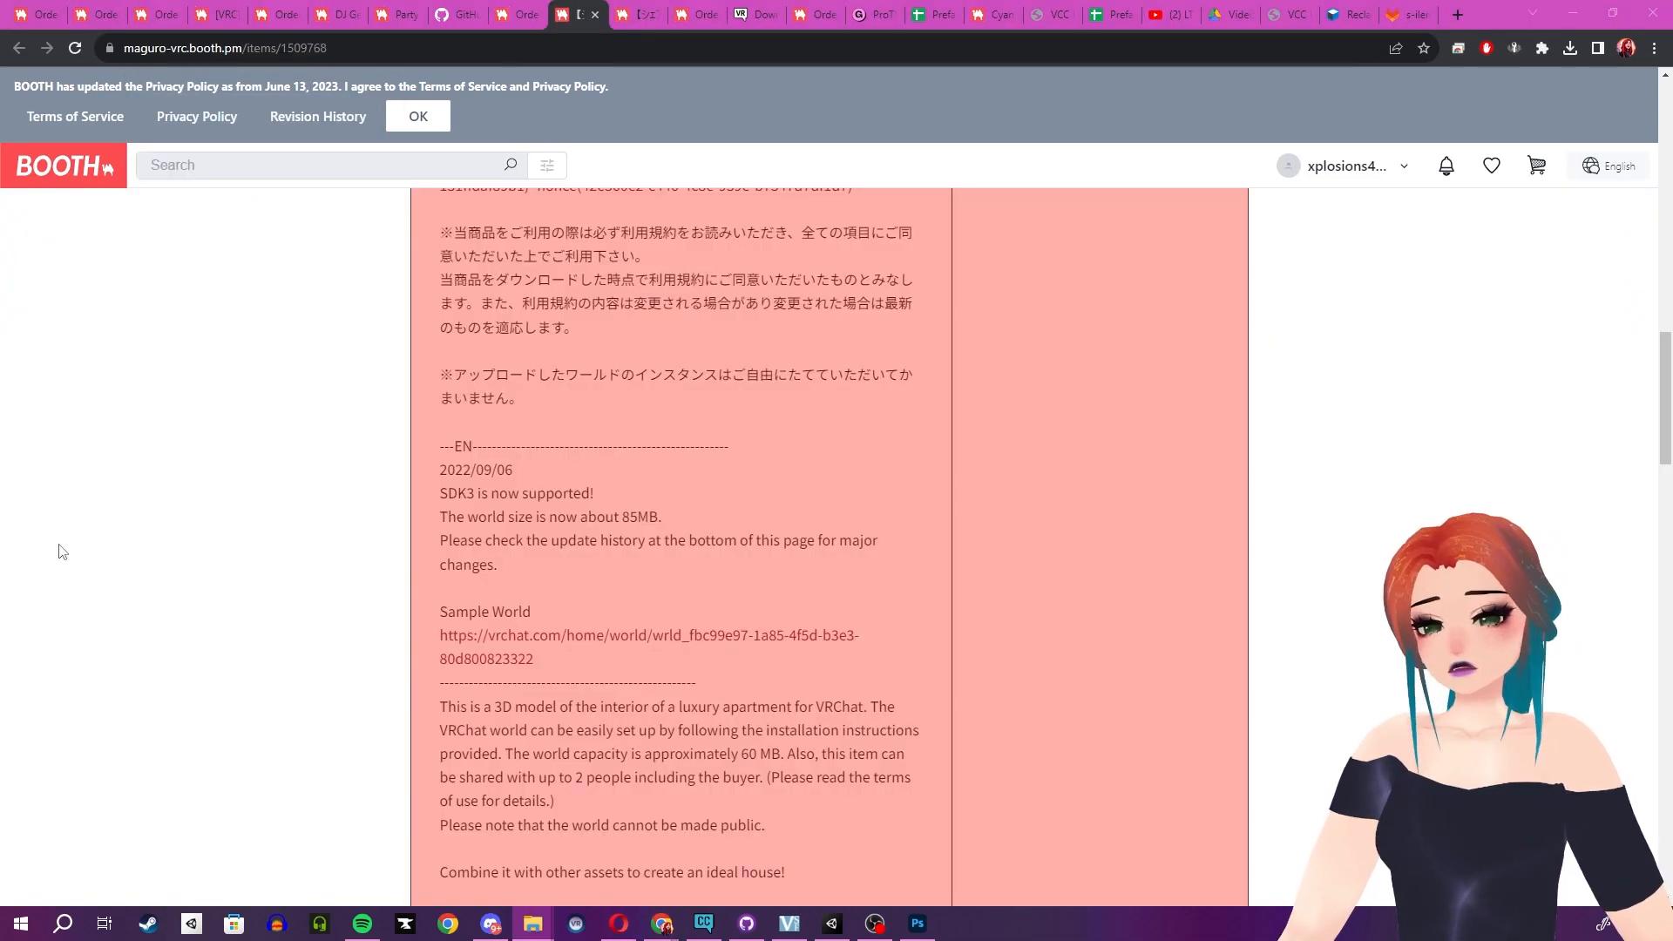
- Return to Unity and open the Apartment_SDK3(v2.0.0) folder window in File Explorer
click(872, 932)
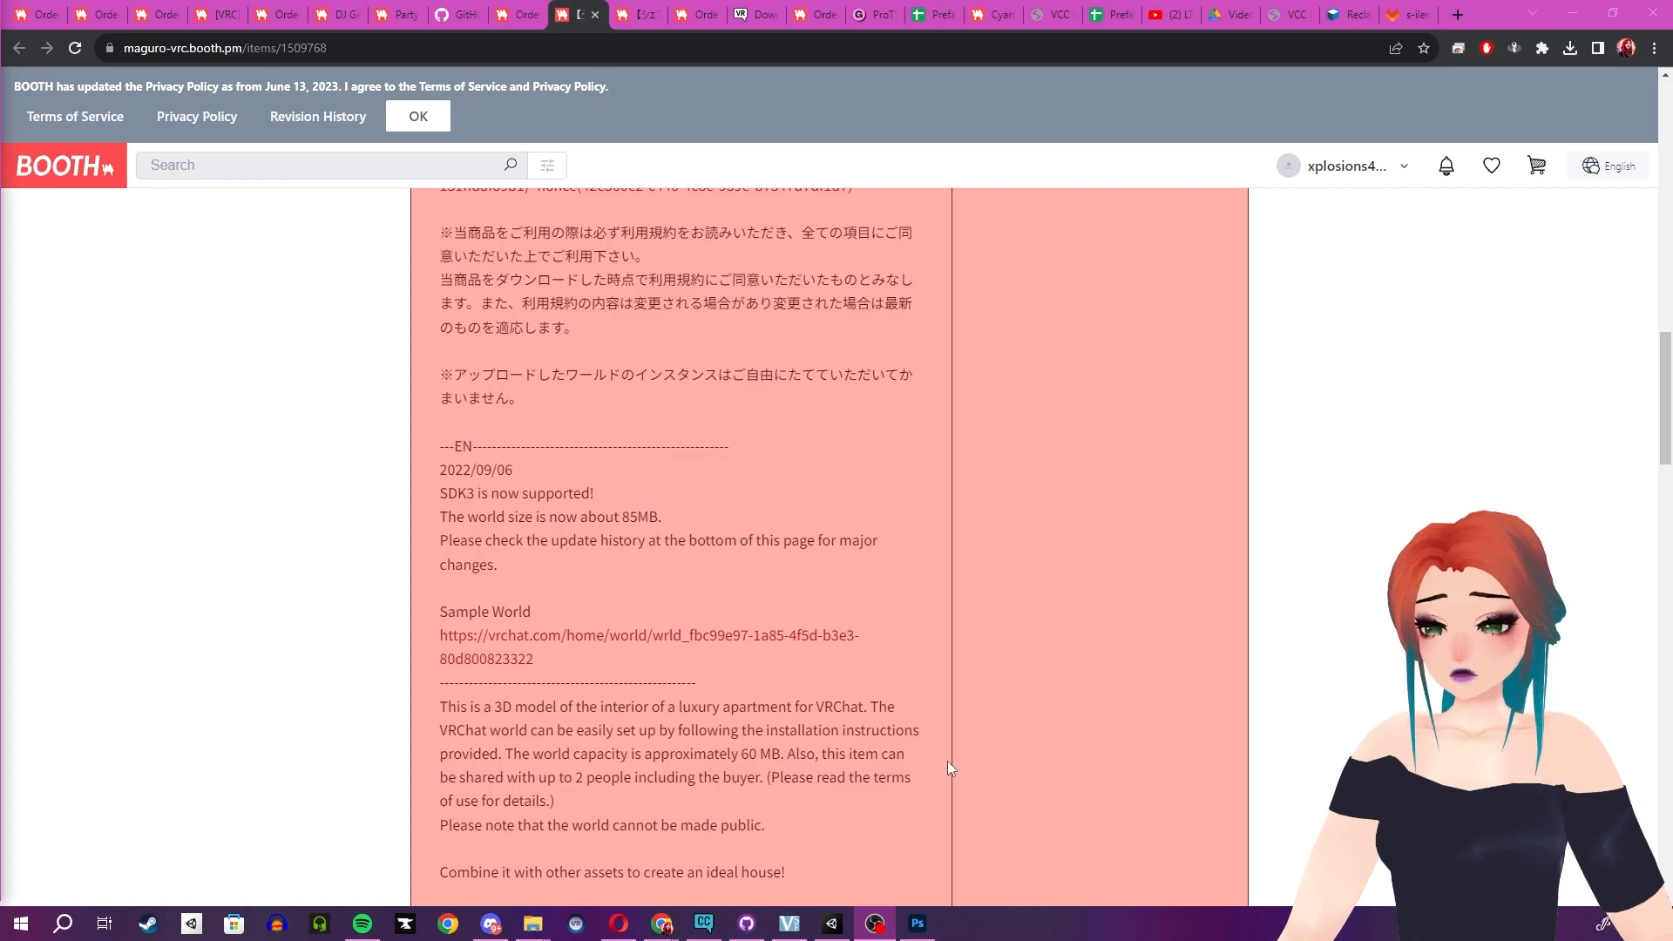
click(843, 921)
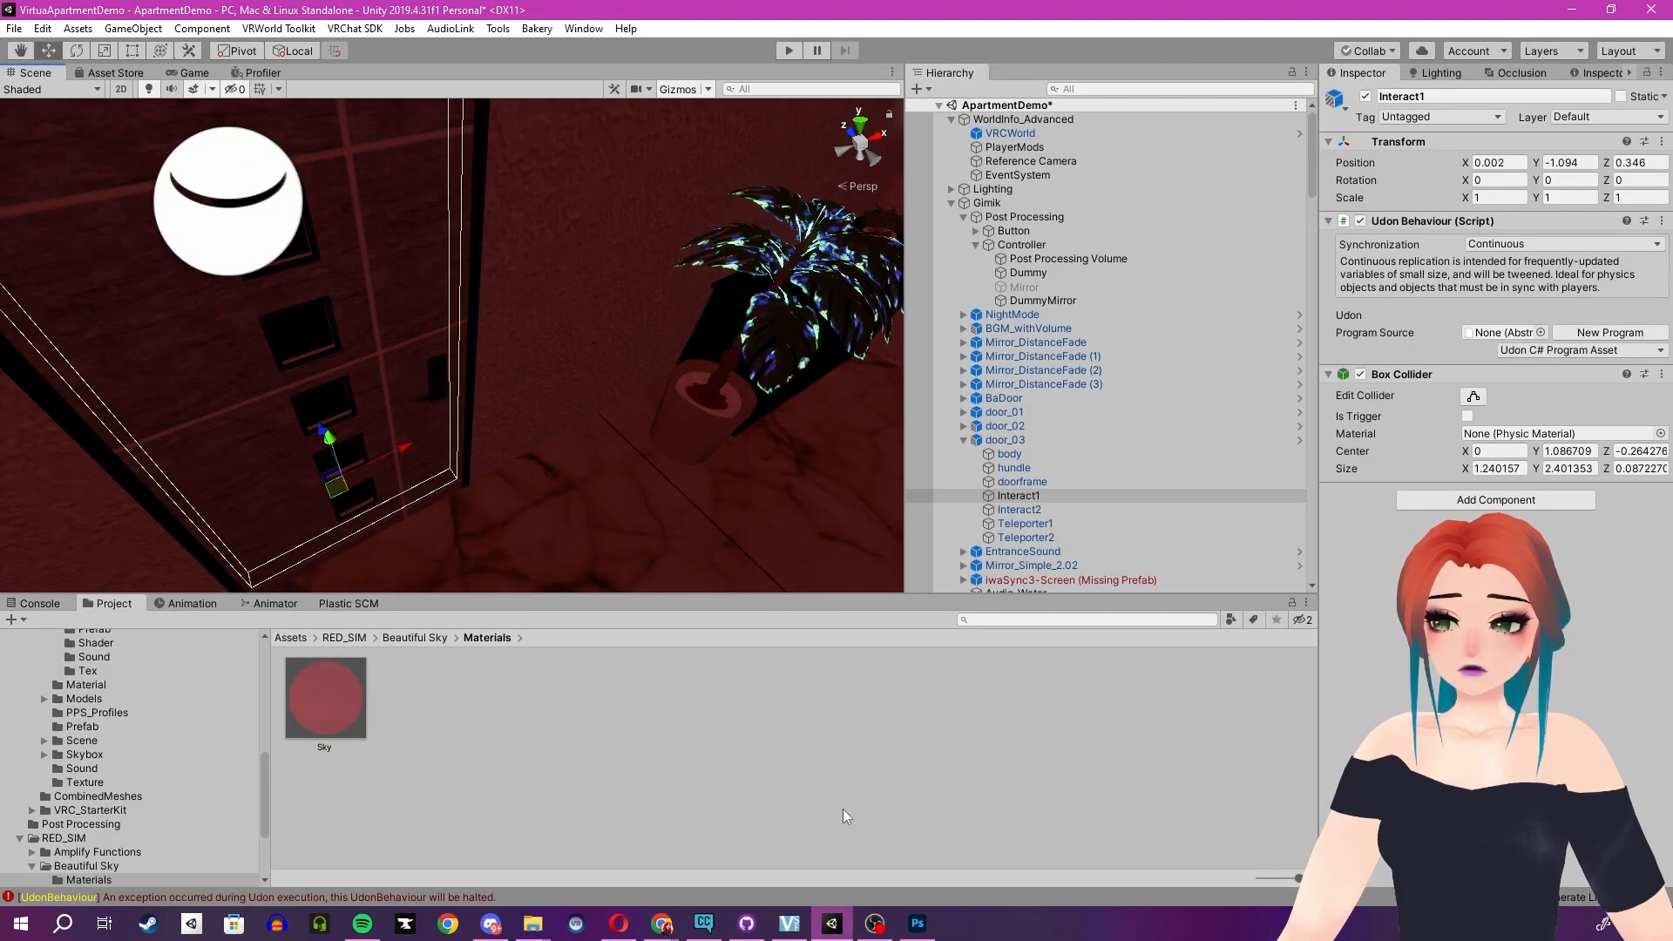
scroll(1069, 471, down, 3)
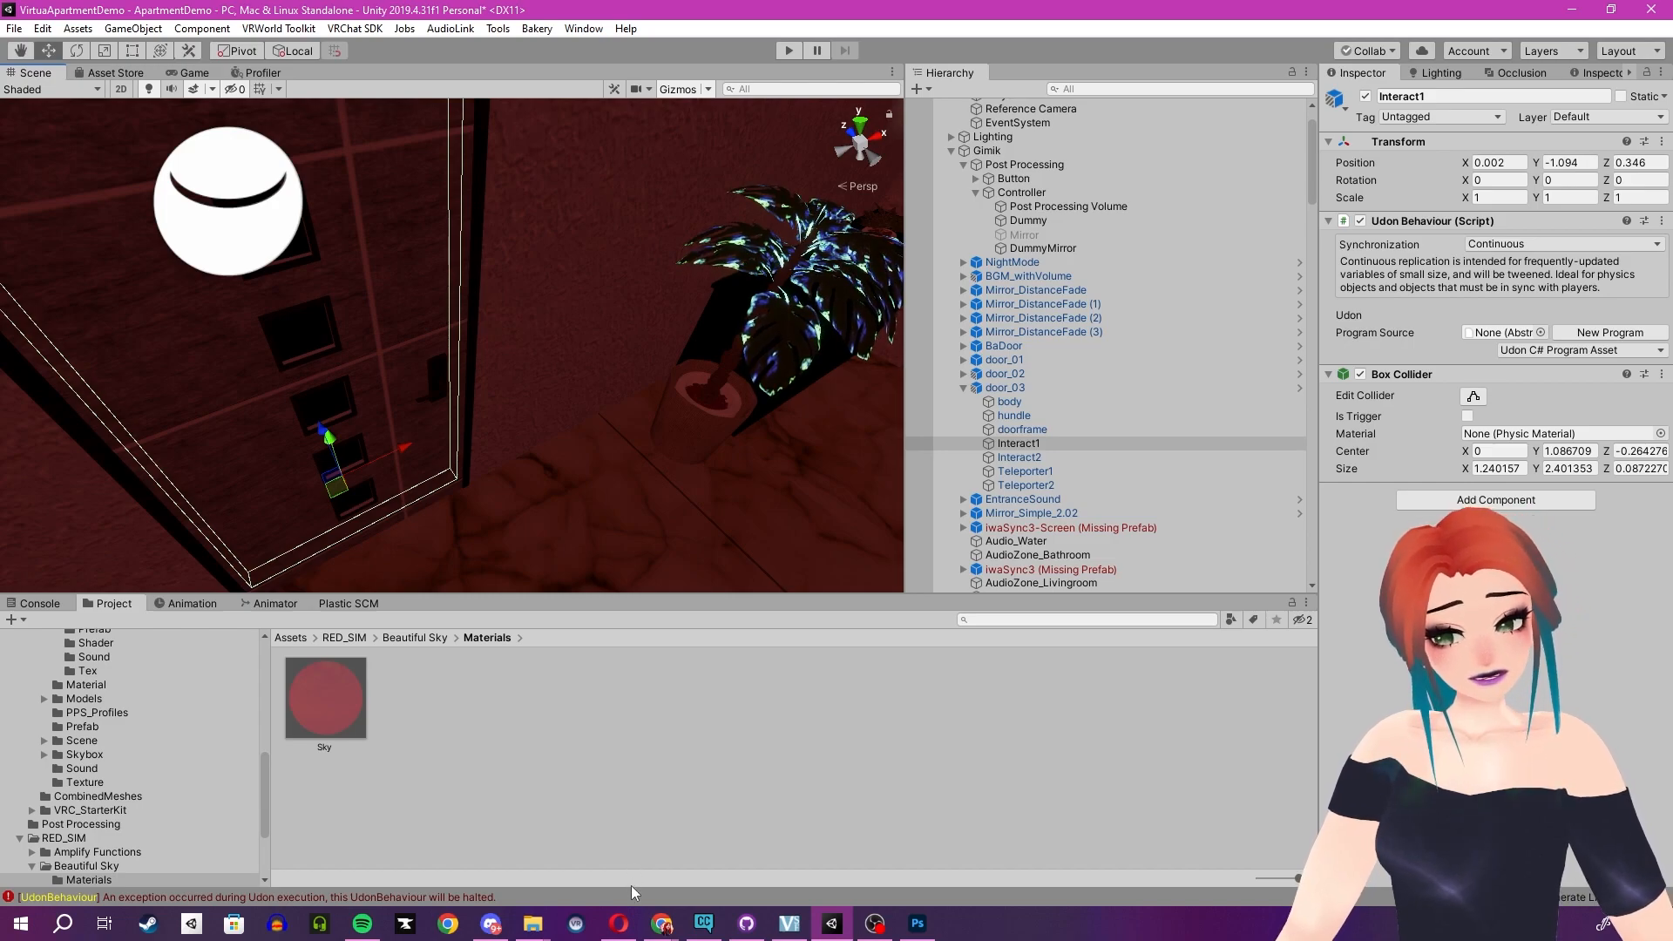
mouse_move(540, 925)
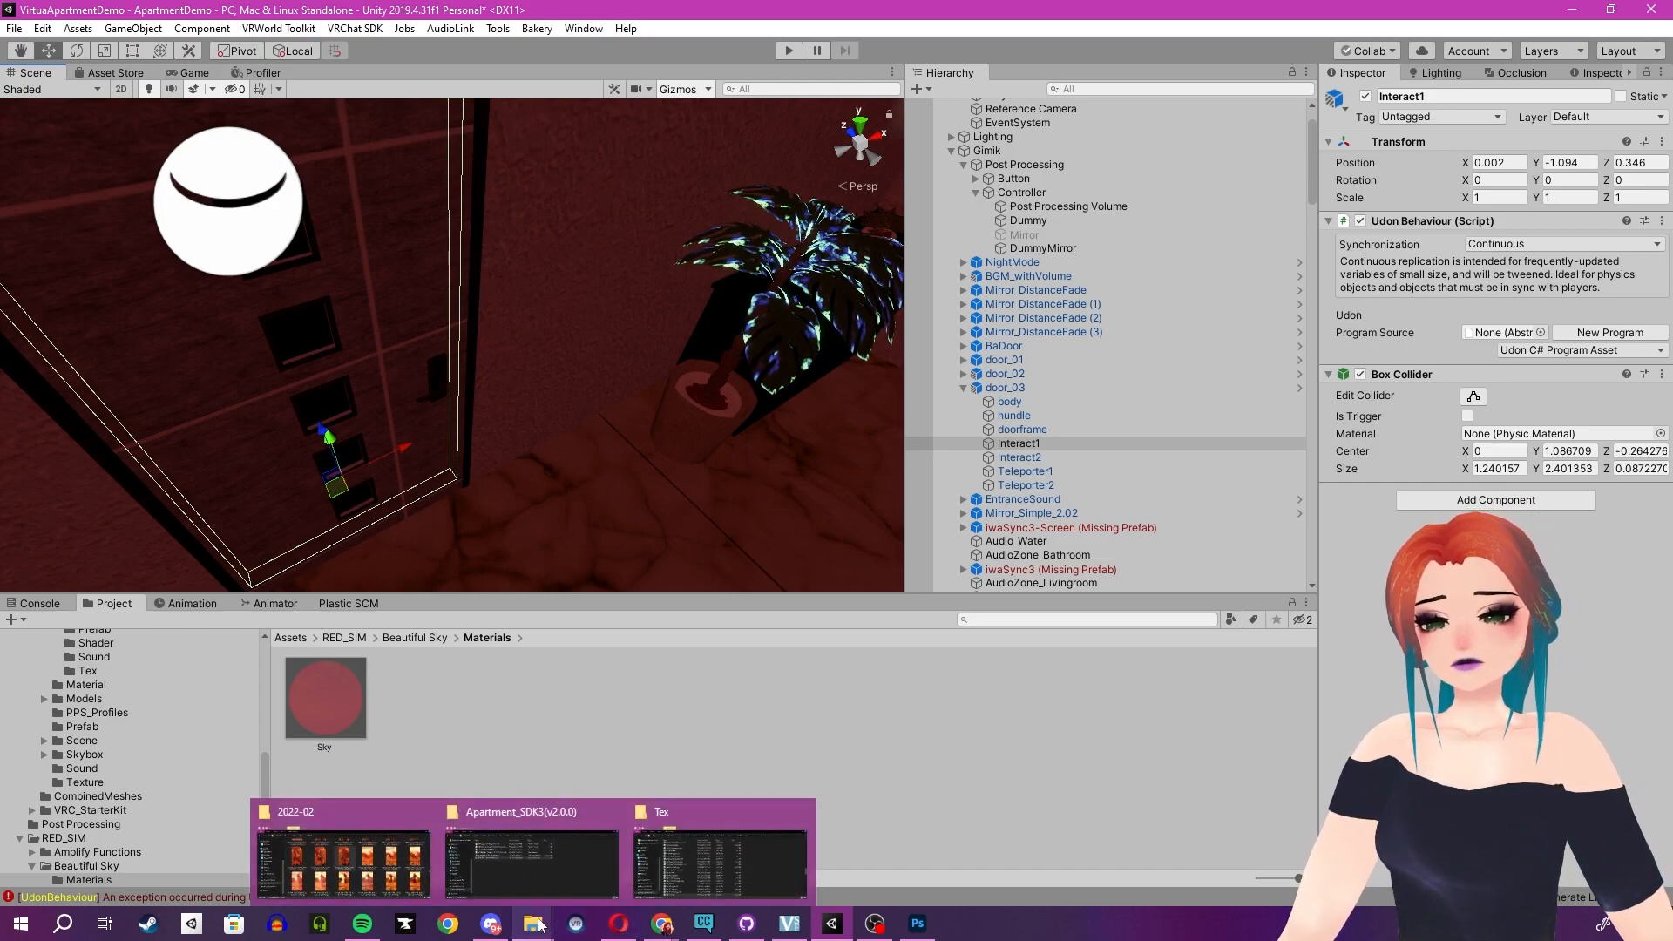
click(540, 871)
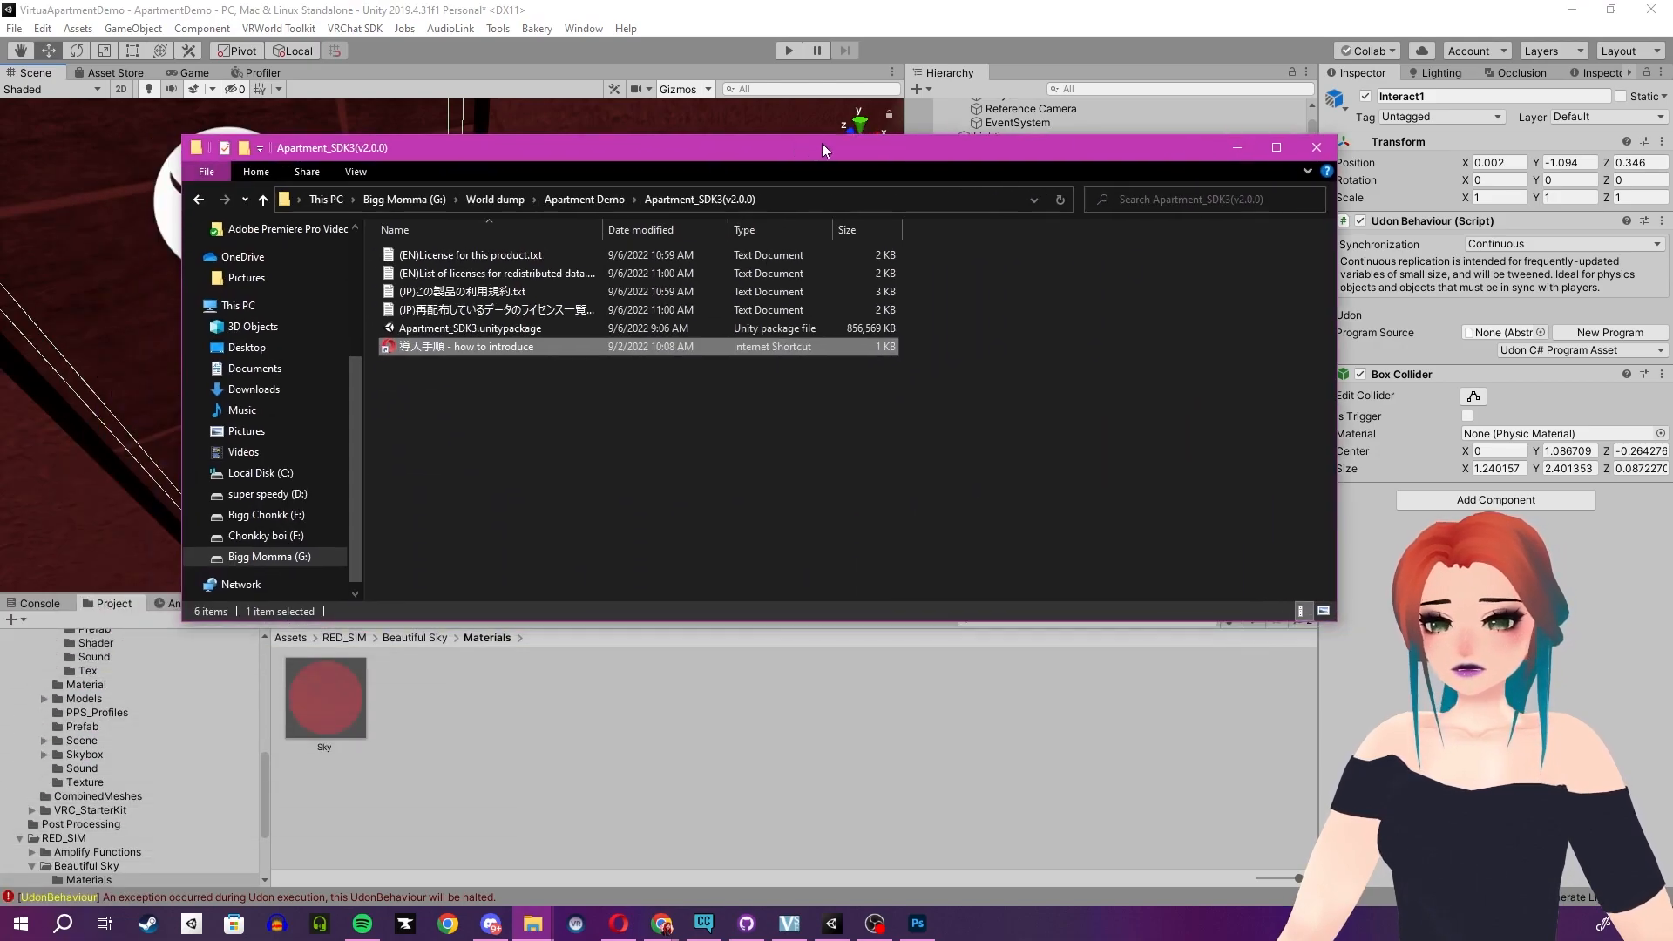
drag(823, 142, 895, 201)
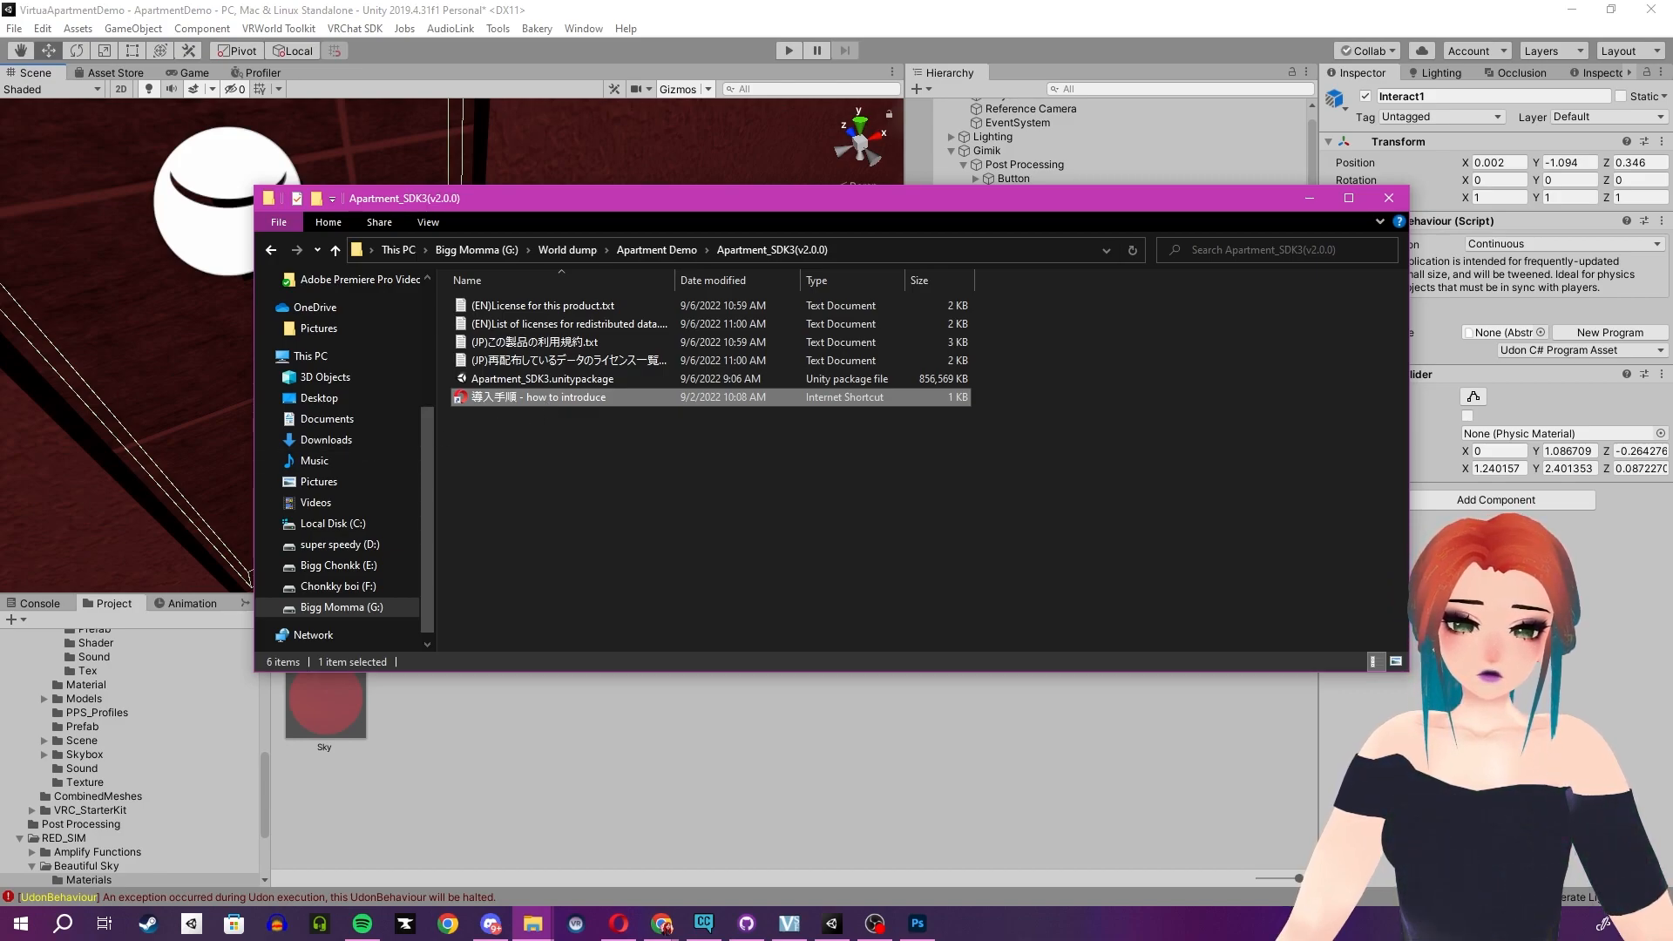
- Open the how-to-introduce shortcut and review the install-order spreadsheet and the iwaSync3 store page in the browser
double_click(538, 397)
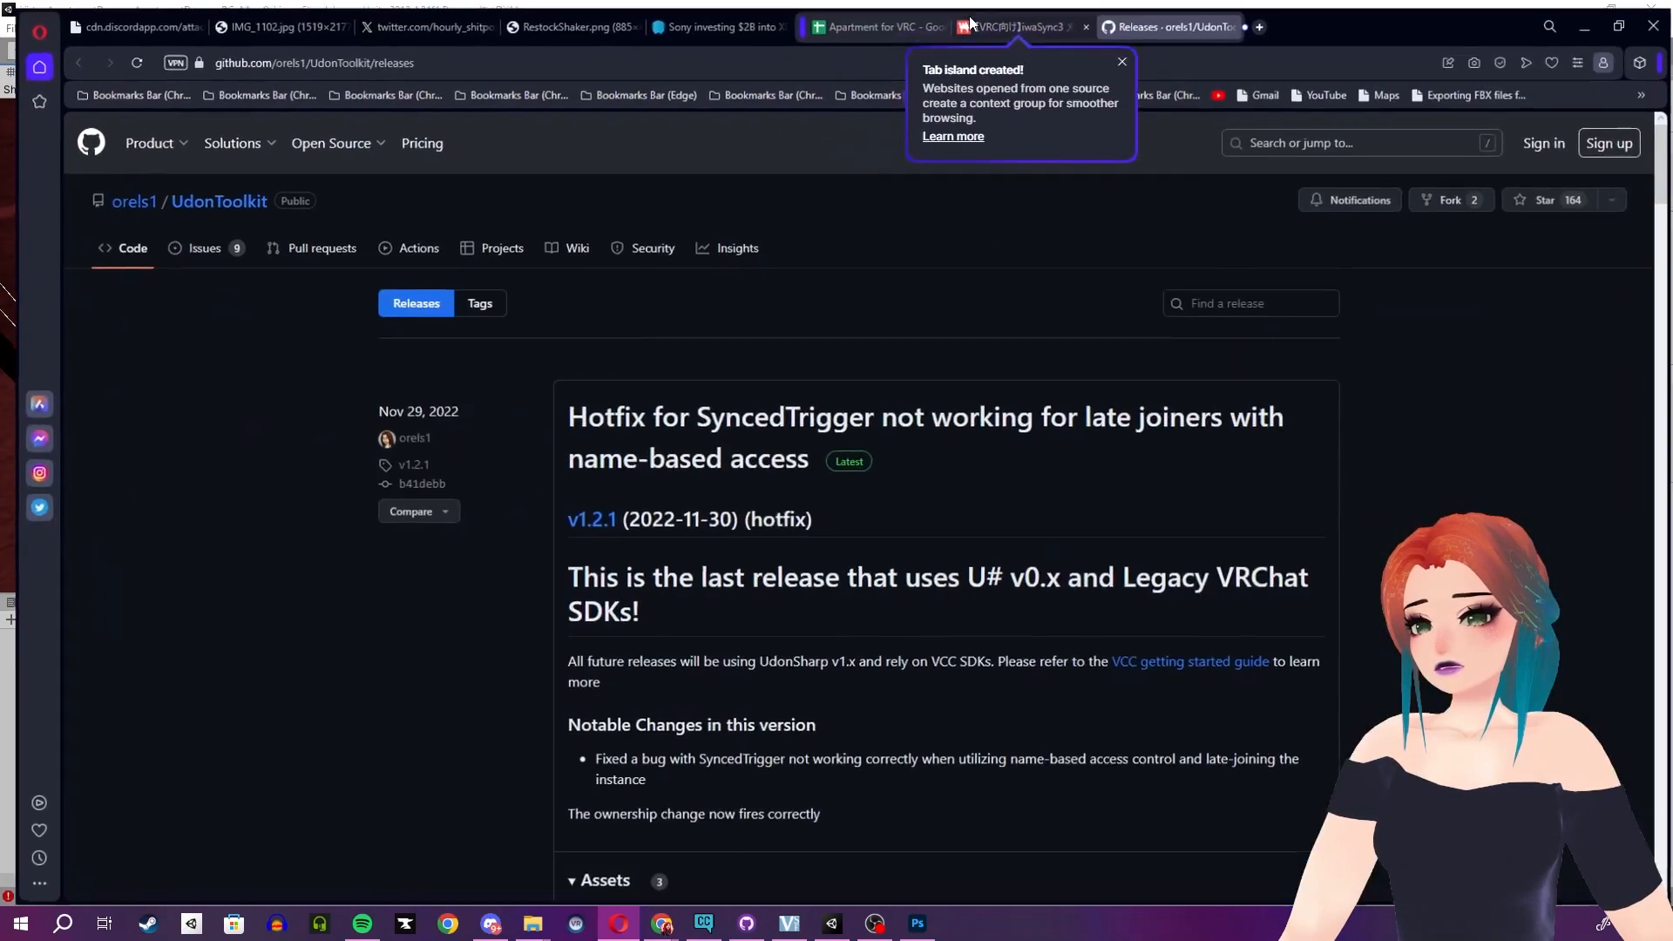
click(880, 29)
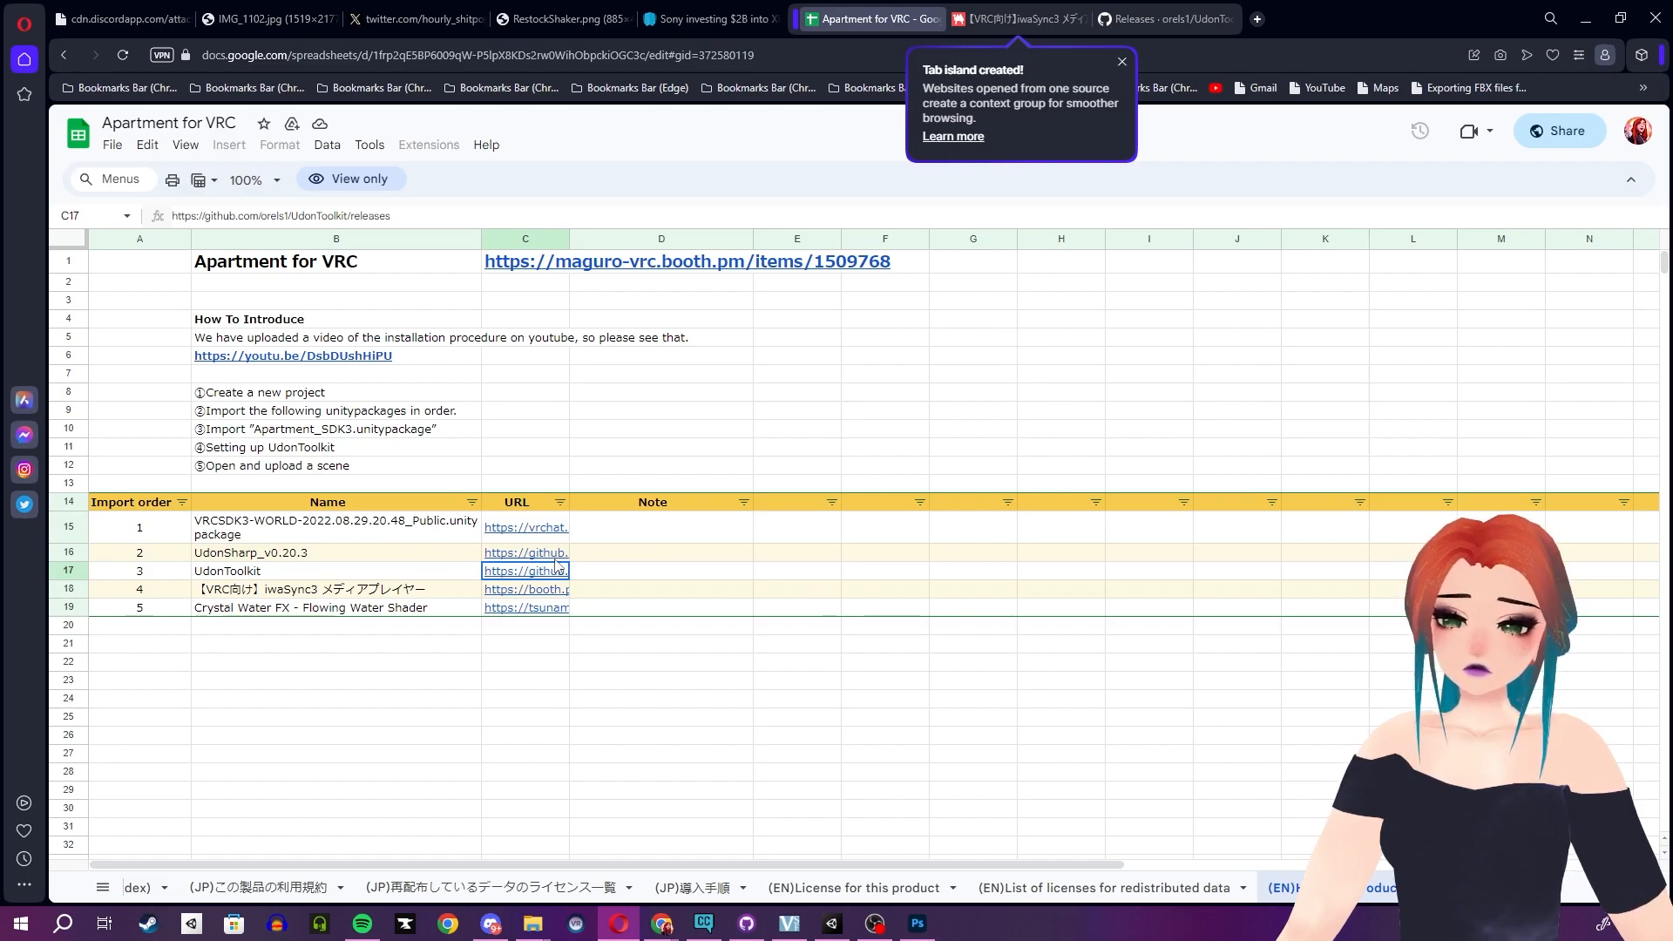
mouse_move(544, 595)
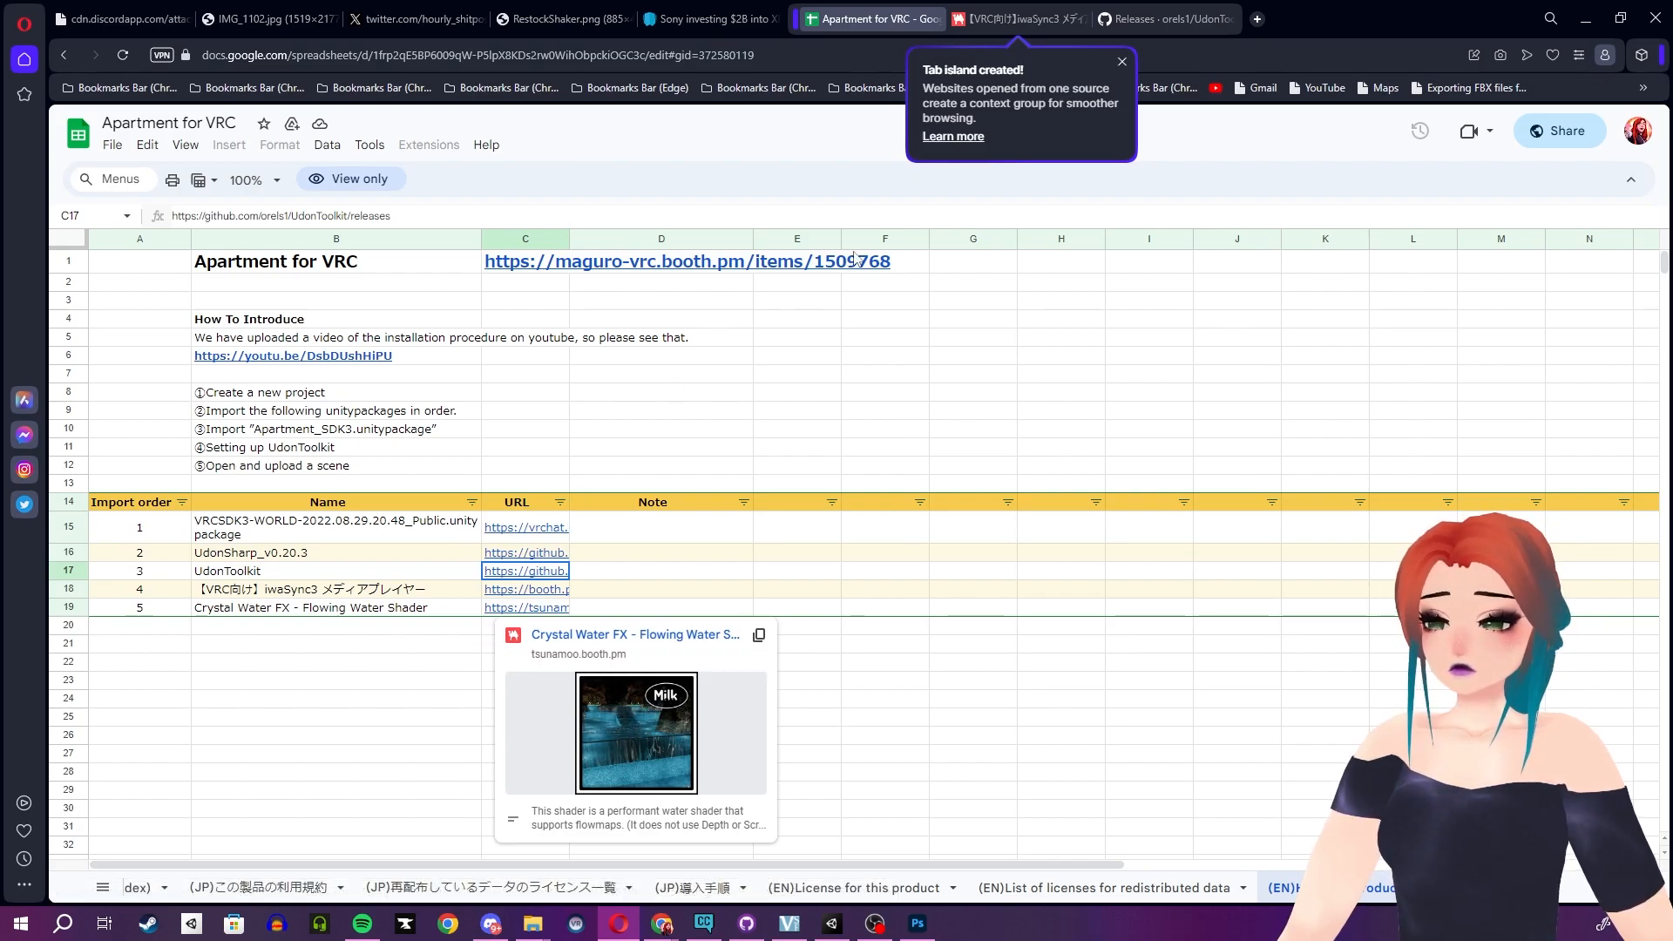
click(1026, 15)
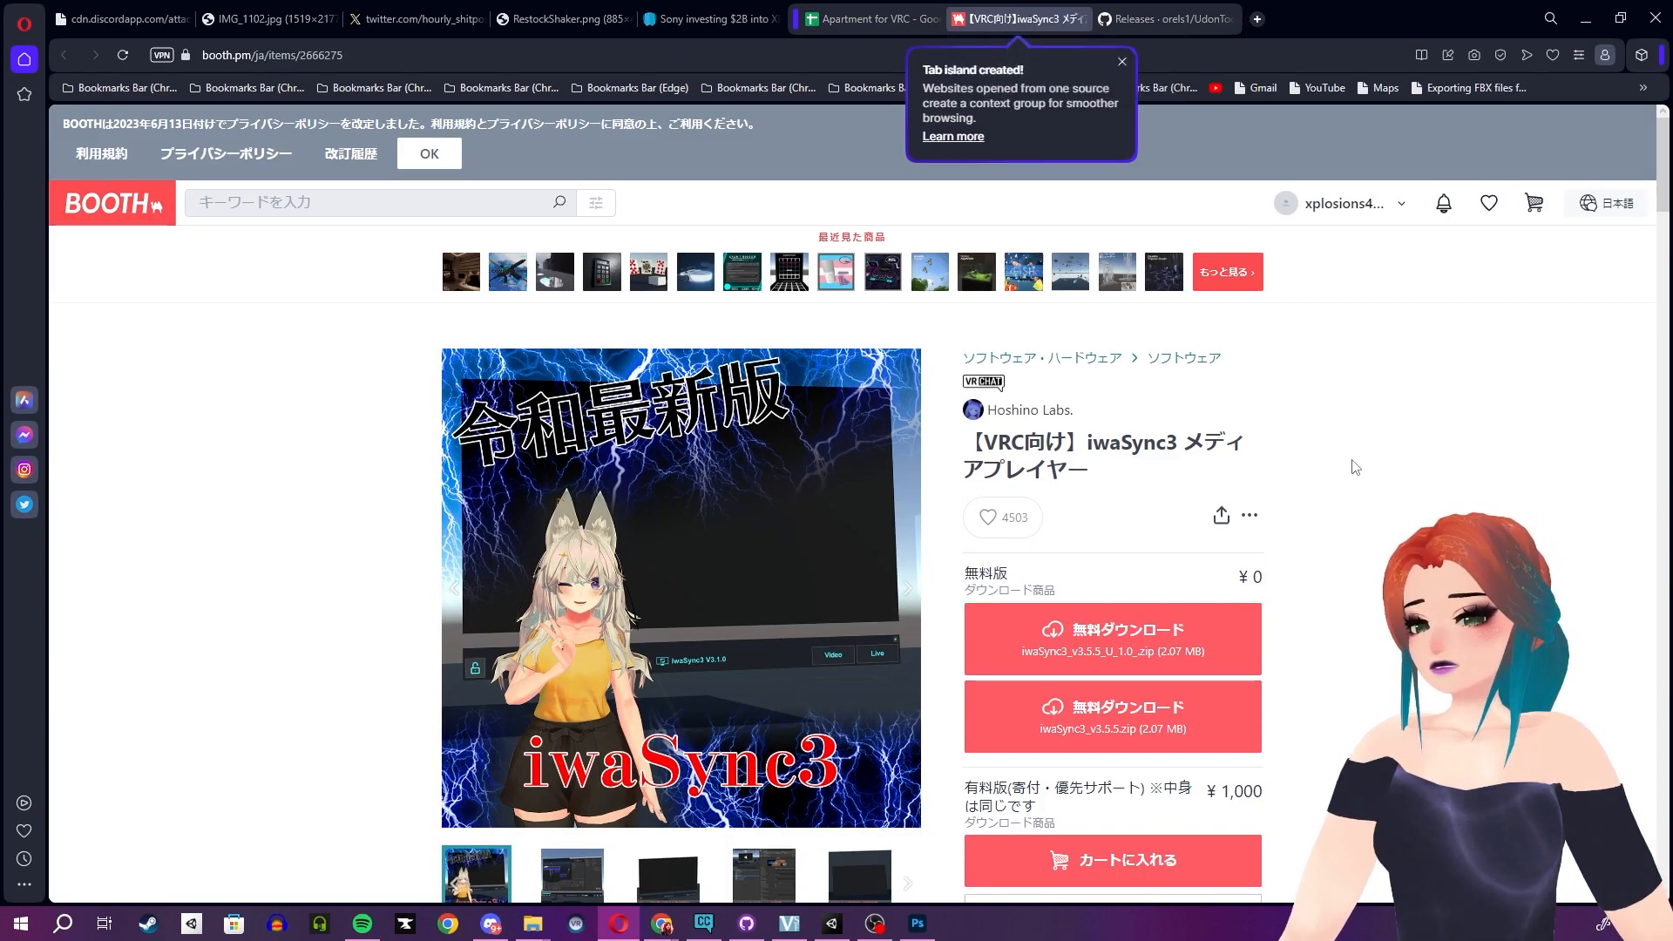
scroll(1355, 468, down, 2)
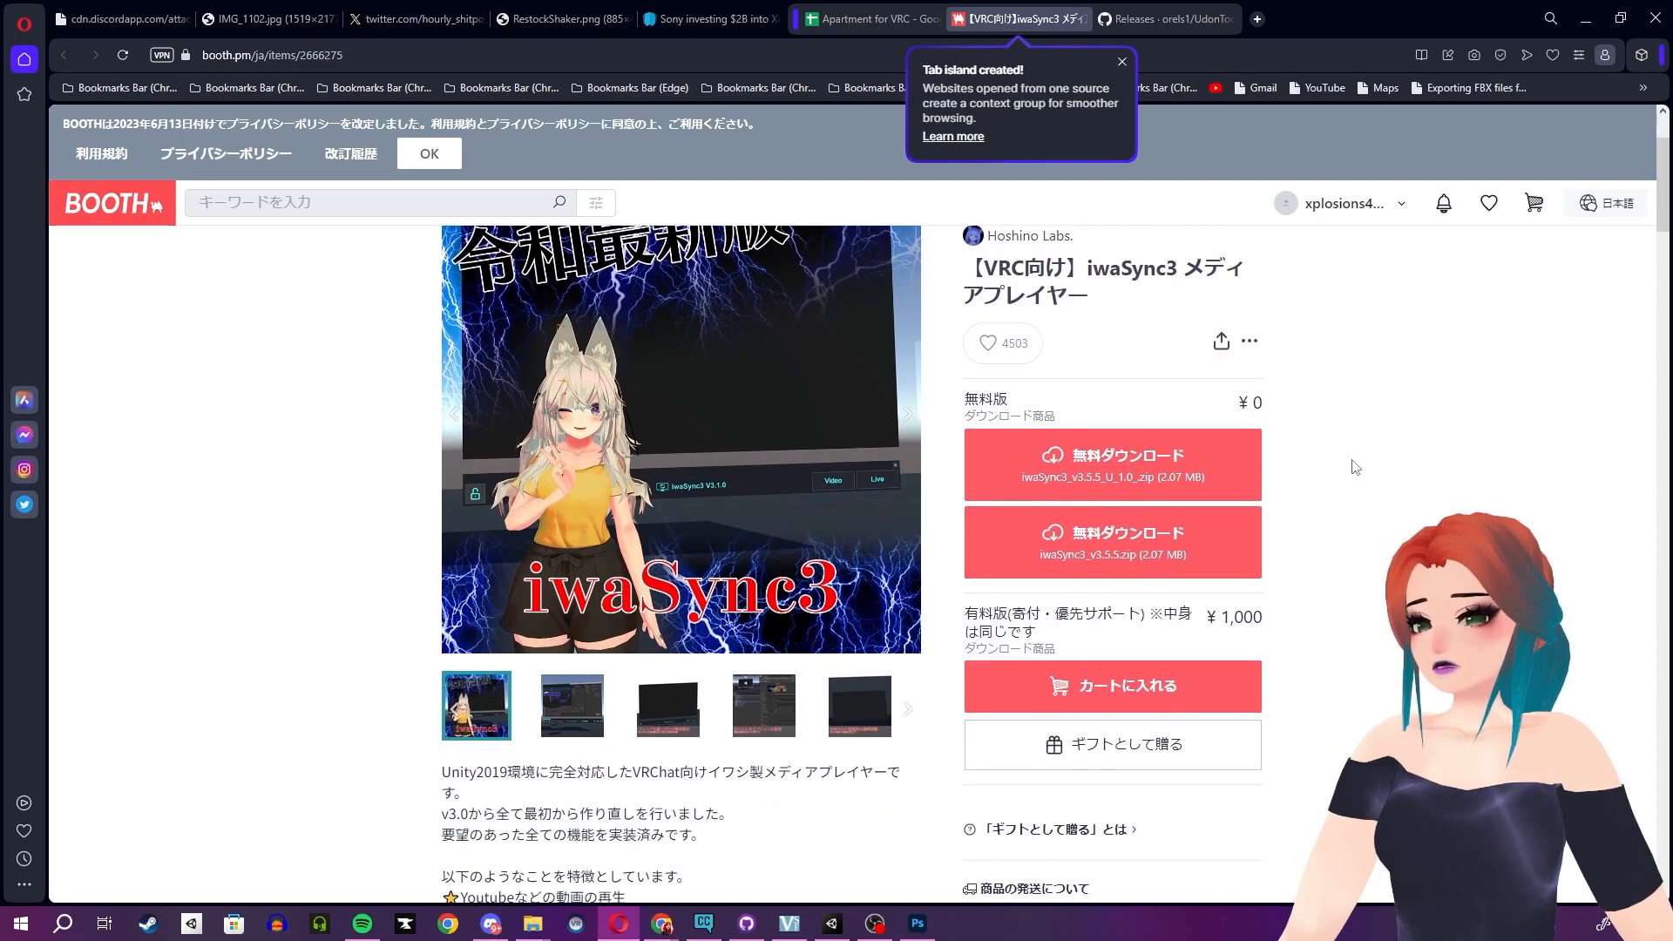
- Open the downloaded UdonToolkit_v1.2.1 unitypackage and import all of its contents into the project
click(1147, 11)
scroll(1458, 435, down, 5)
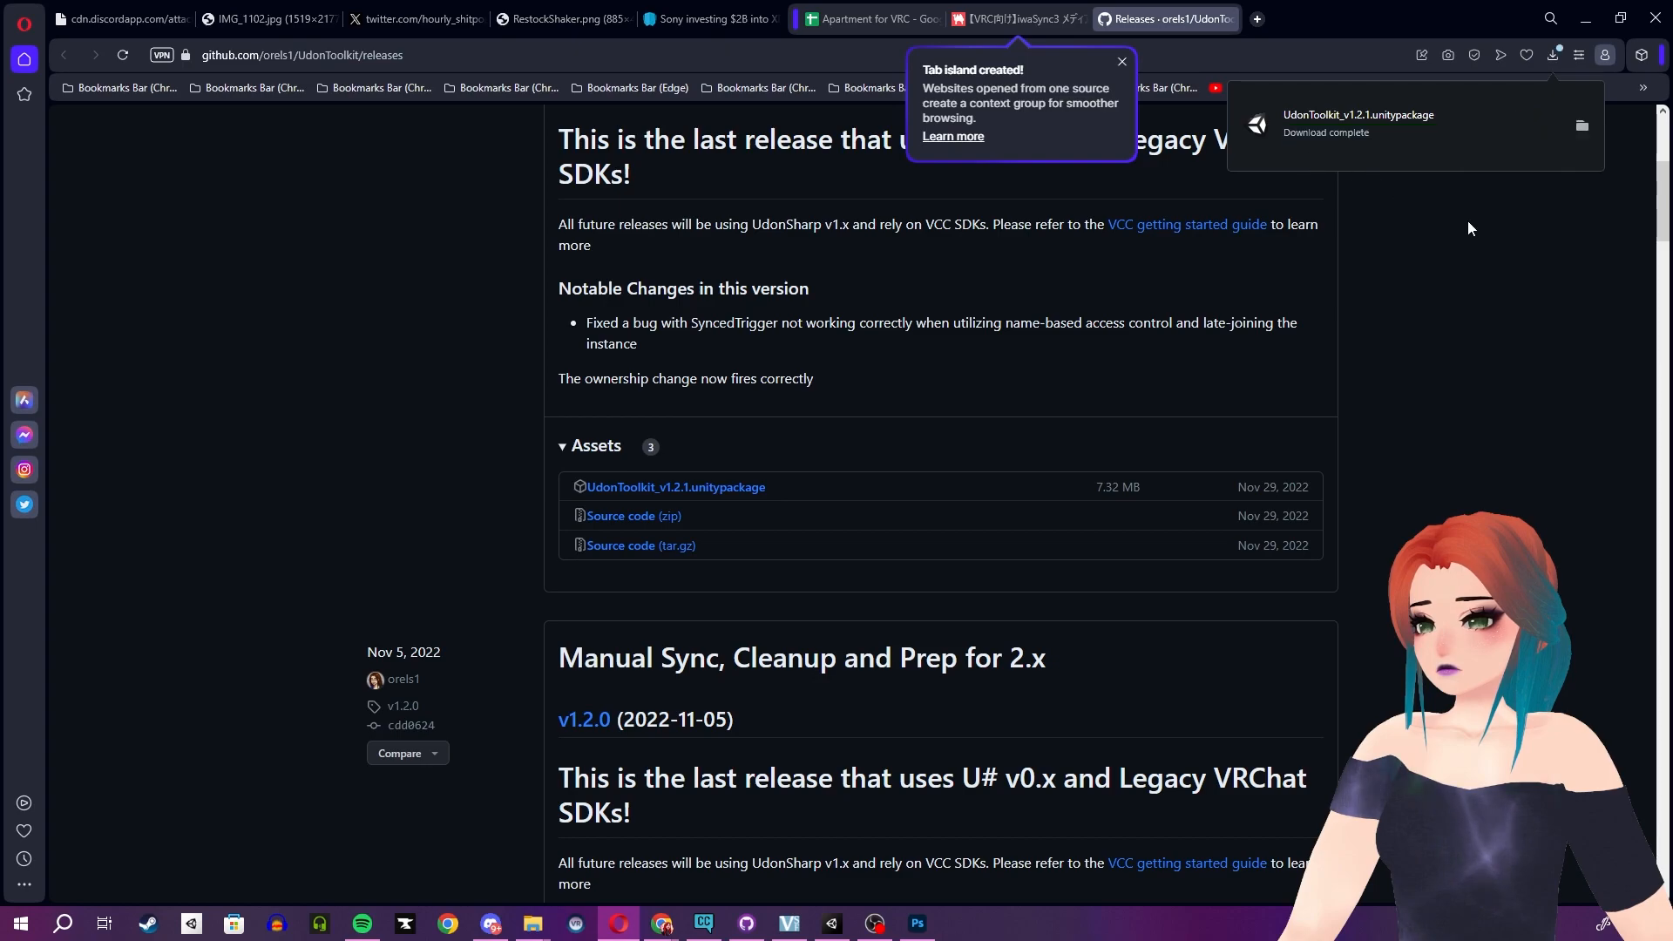
click(1309, 119)
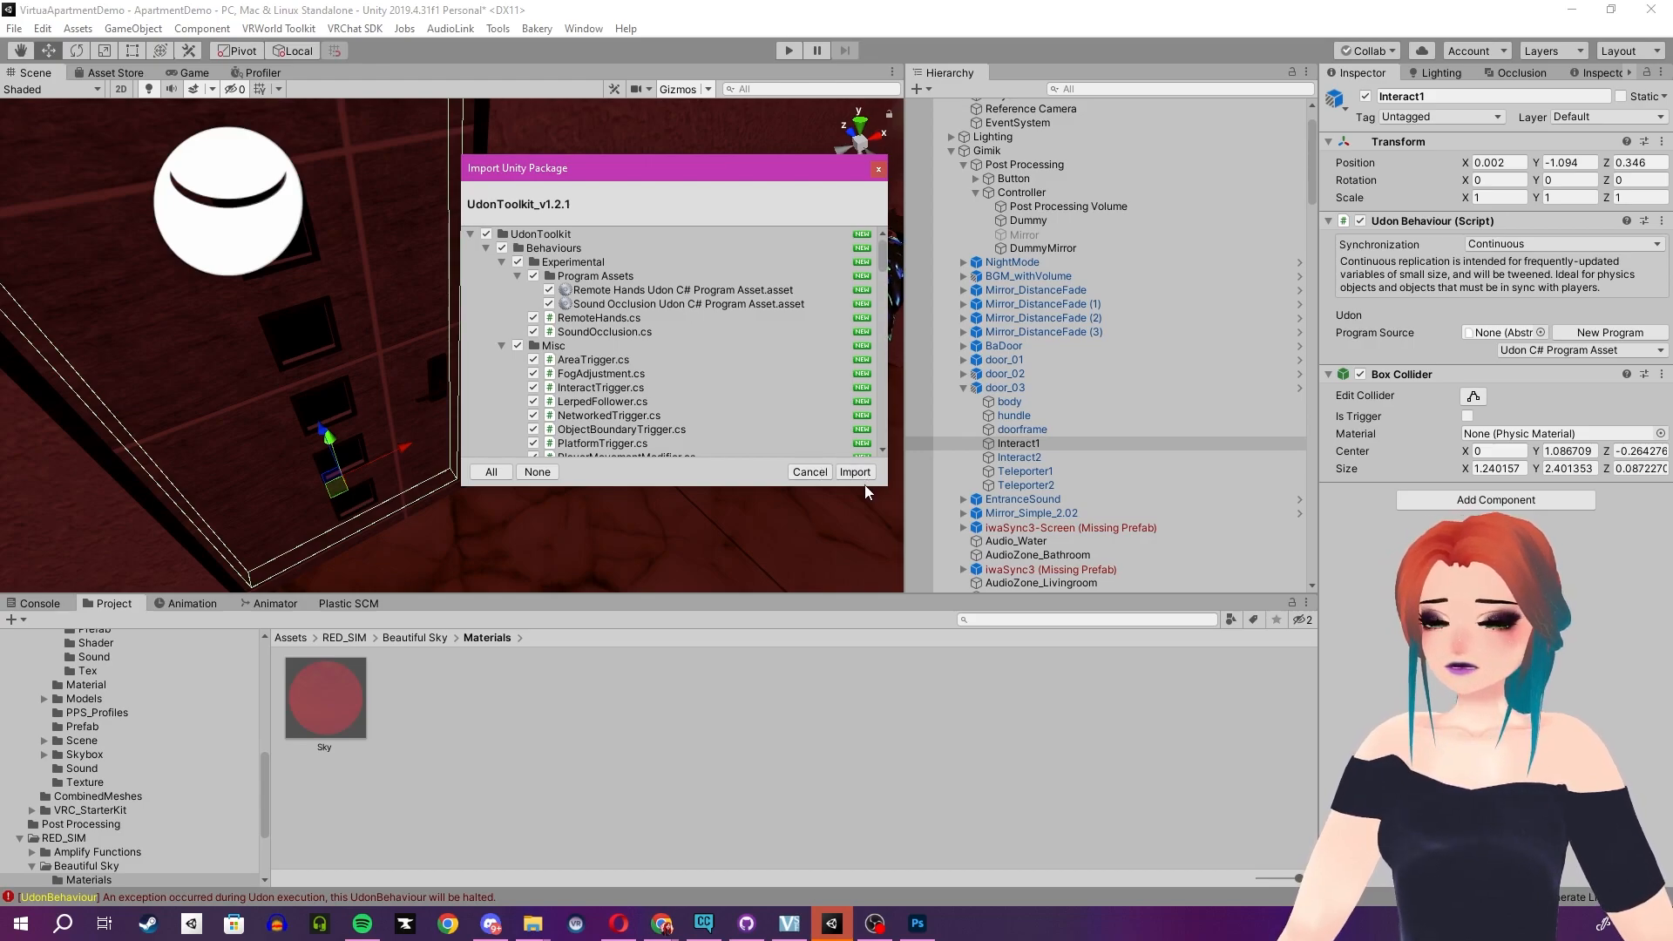
click(855, 473)
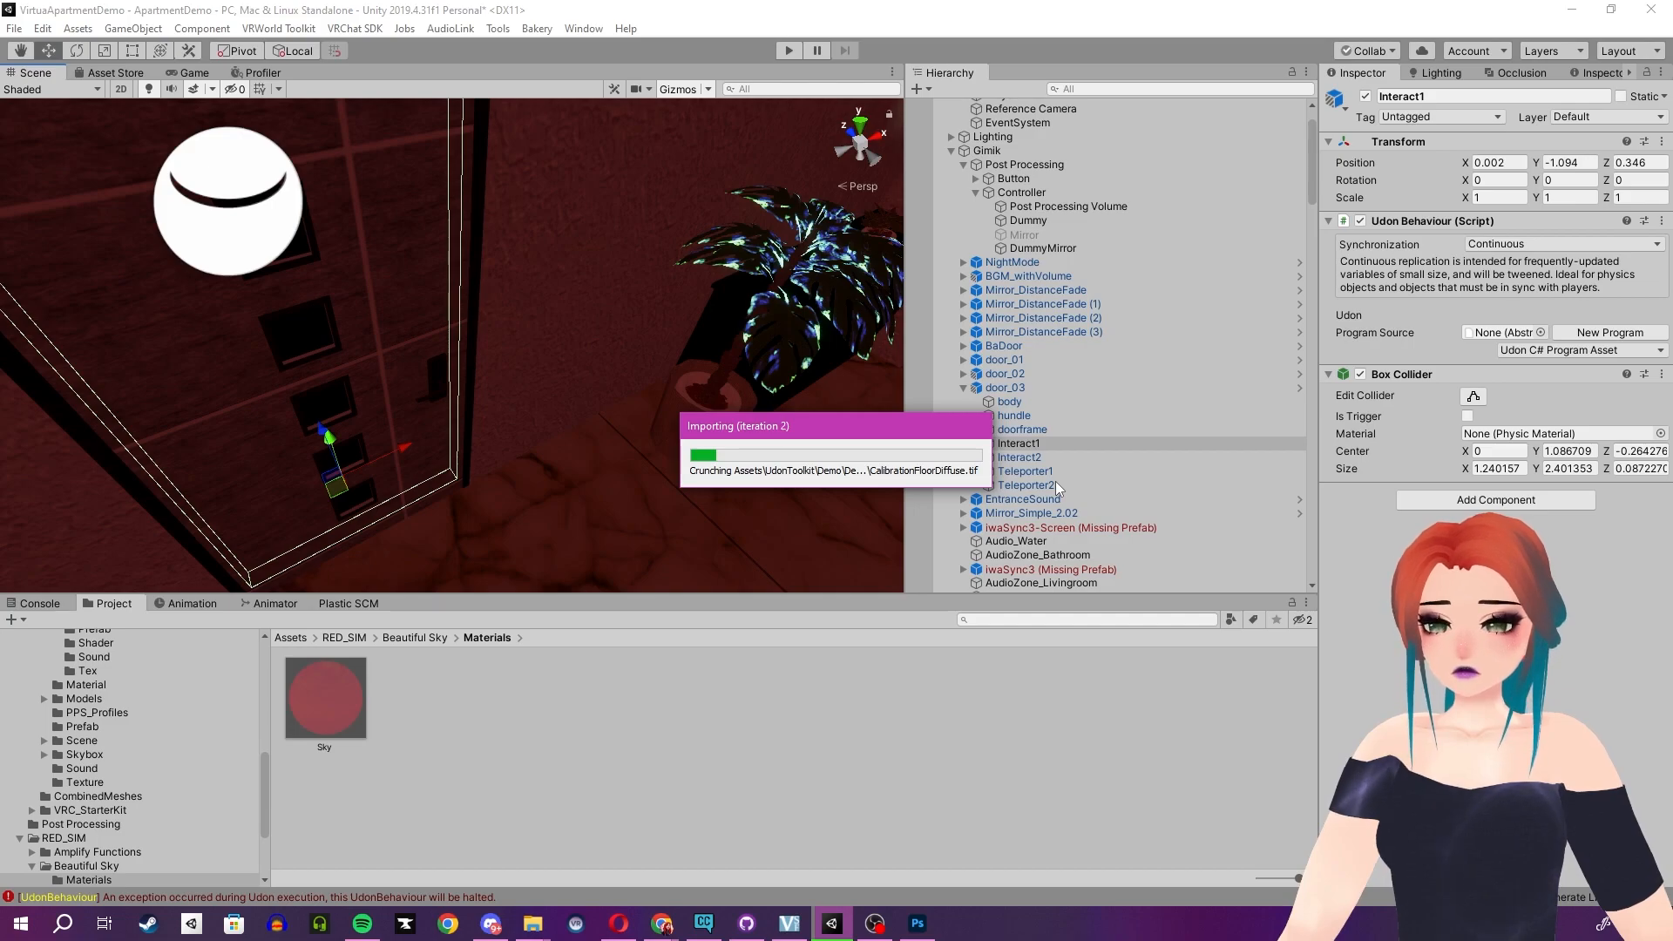
- Inspect door_03's body, Interact and Teleporter child objects one by one, then clear the Console log
click(347, 484)
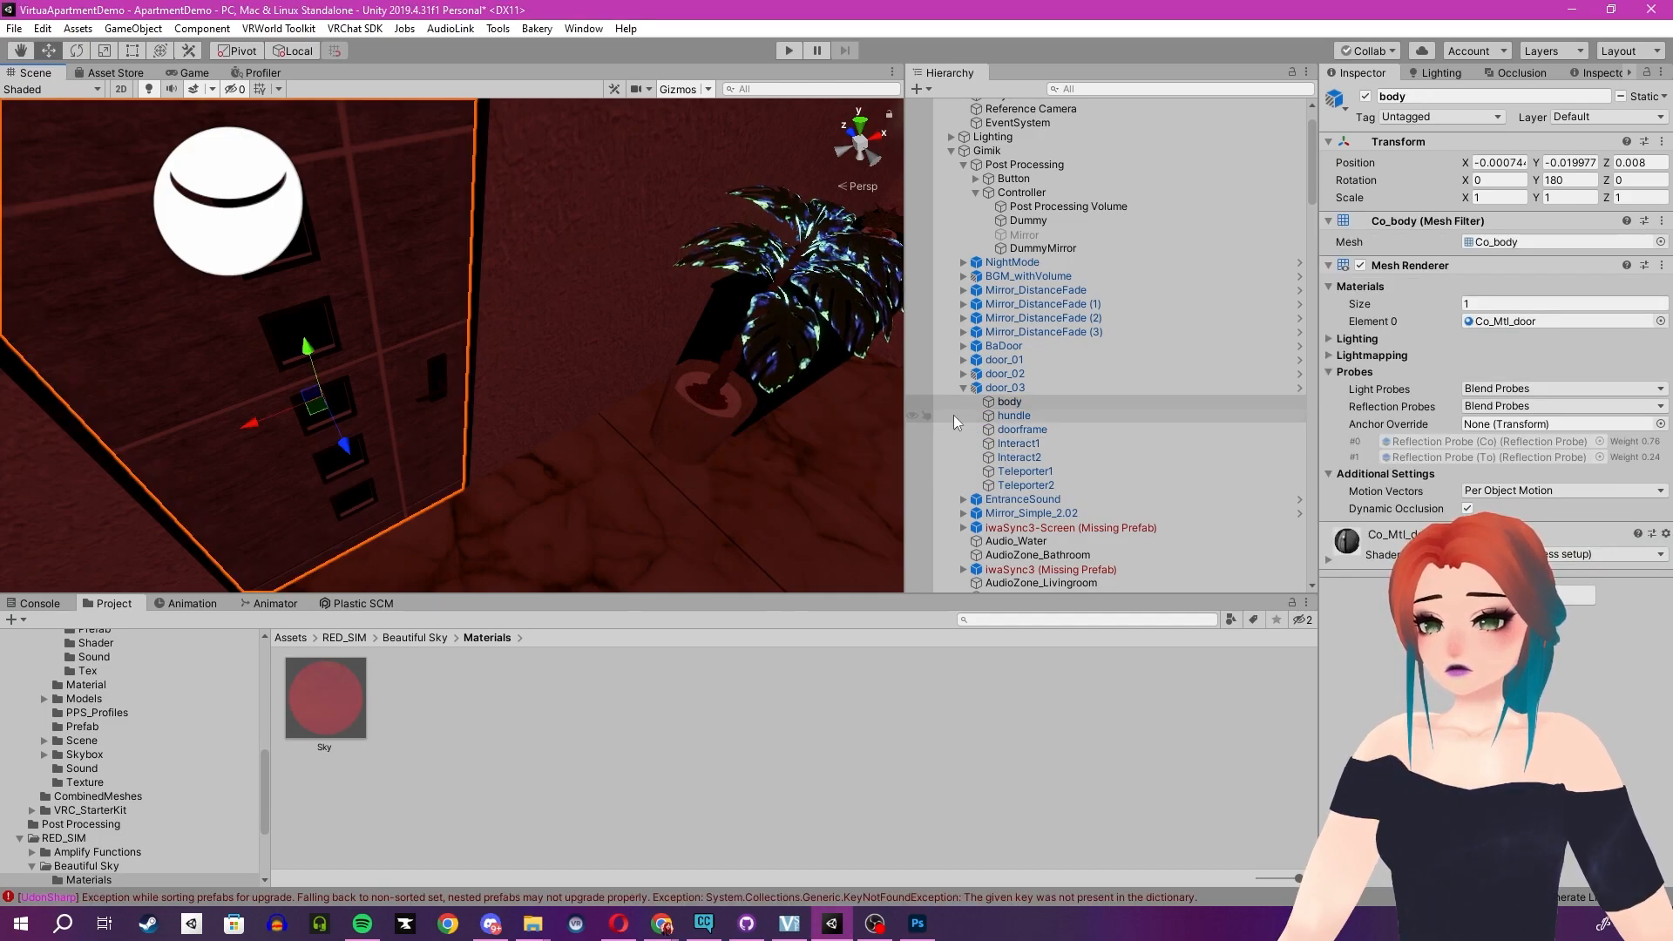
click(1033, 443)
click(1032, 457)
click(1032, 472)
click(1031, 485)
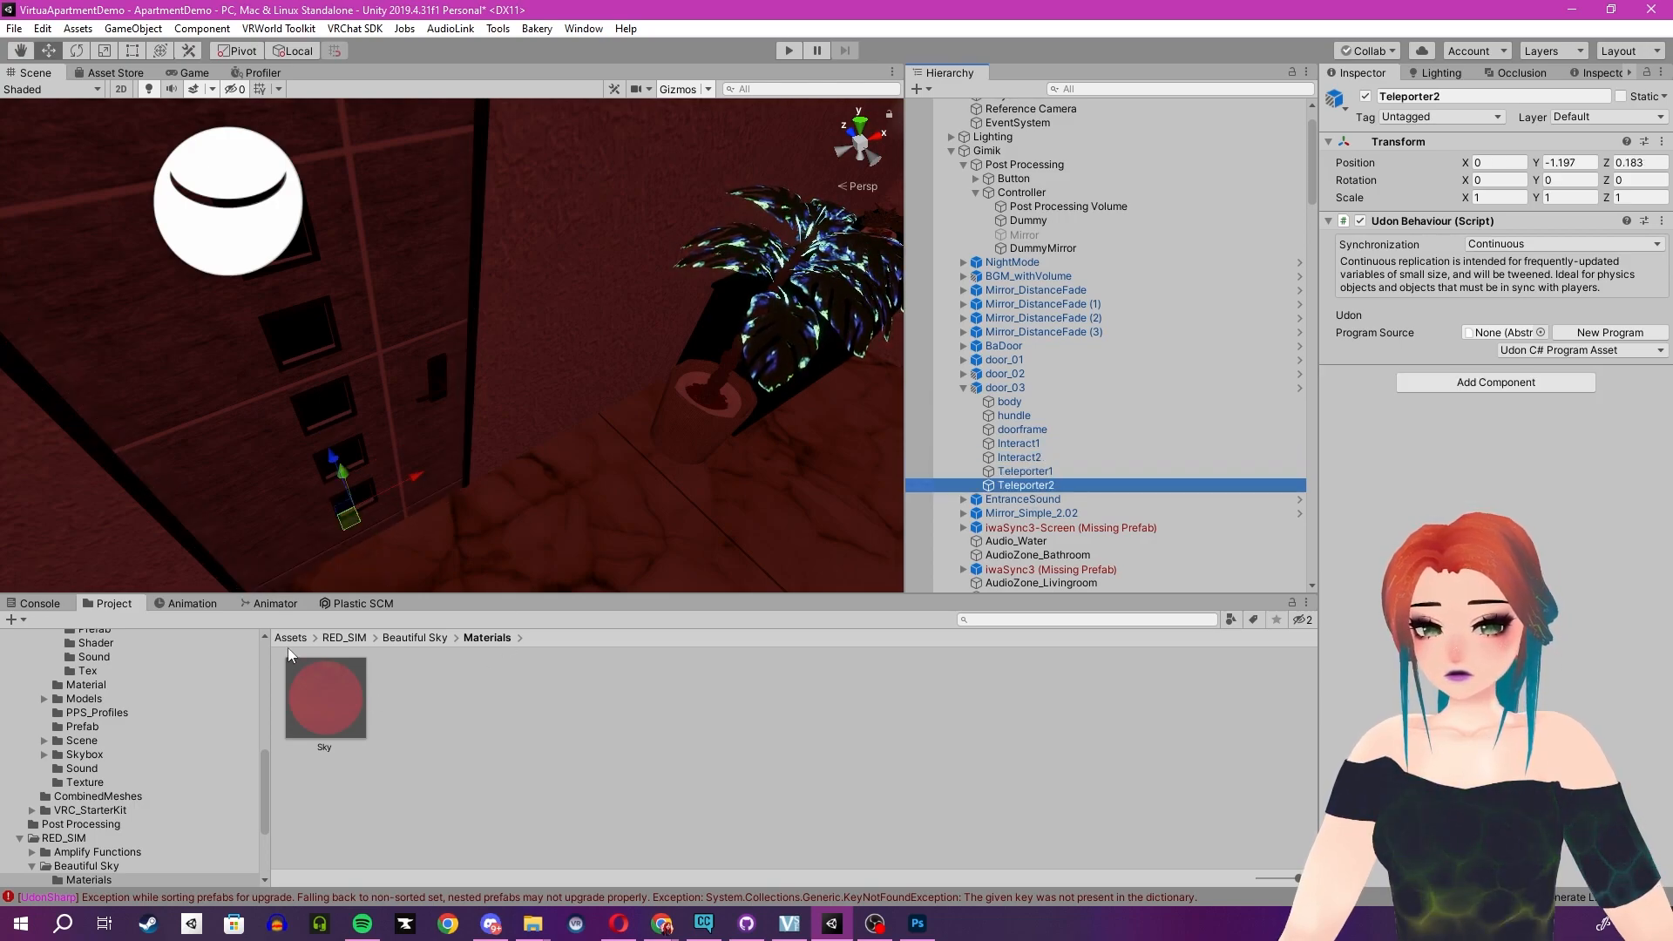
click(39, 603)
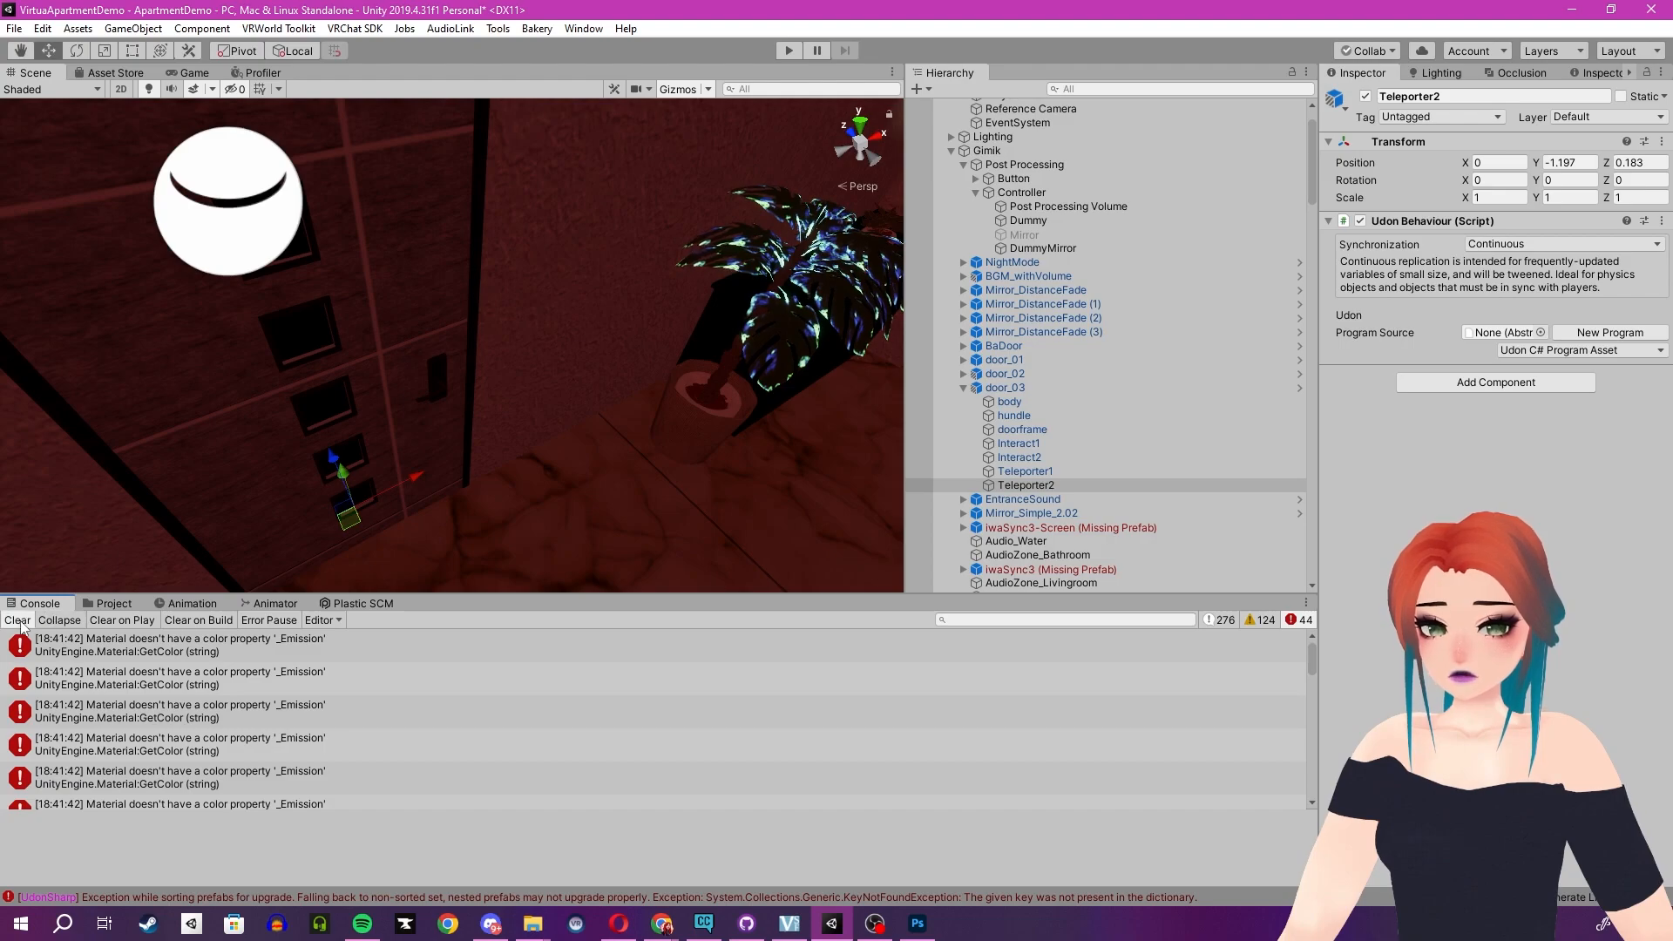
click(19, 619)
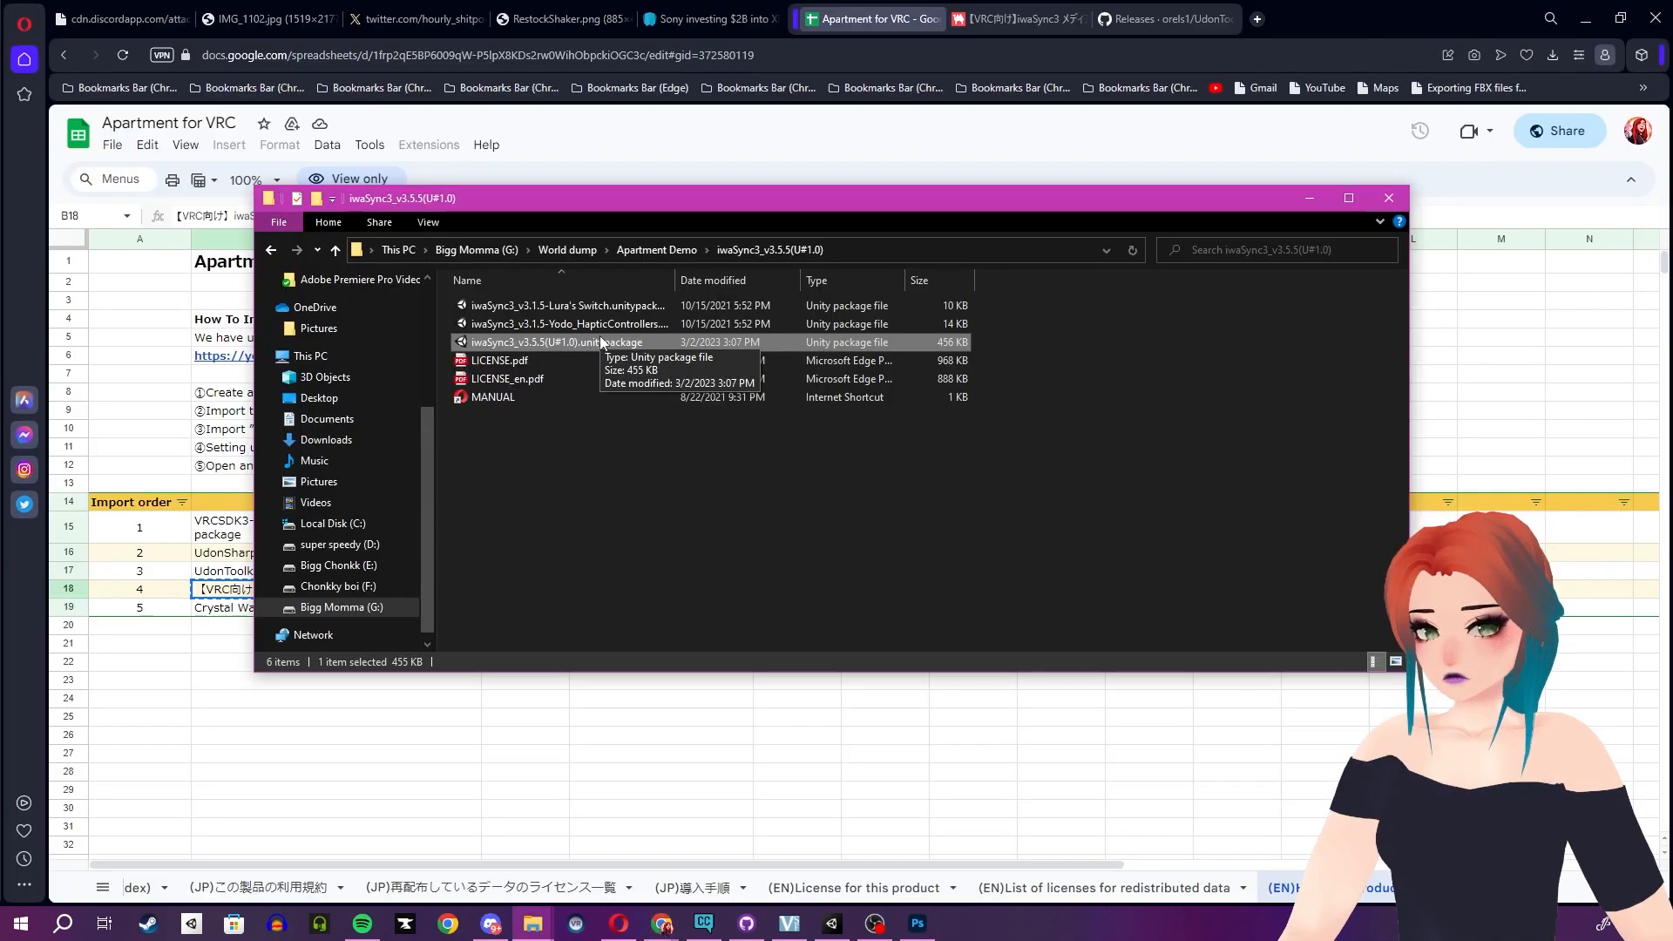
- Open the downloaded iwaSync3_v3.5.5 package and import it into the project
double_click(601, 341)
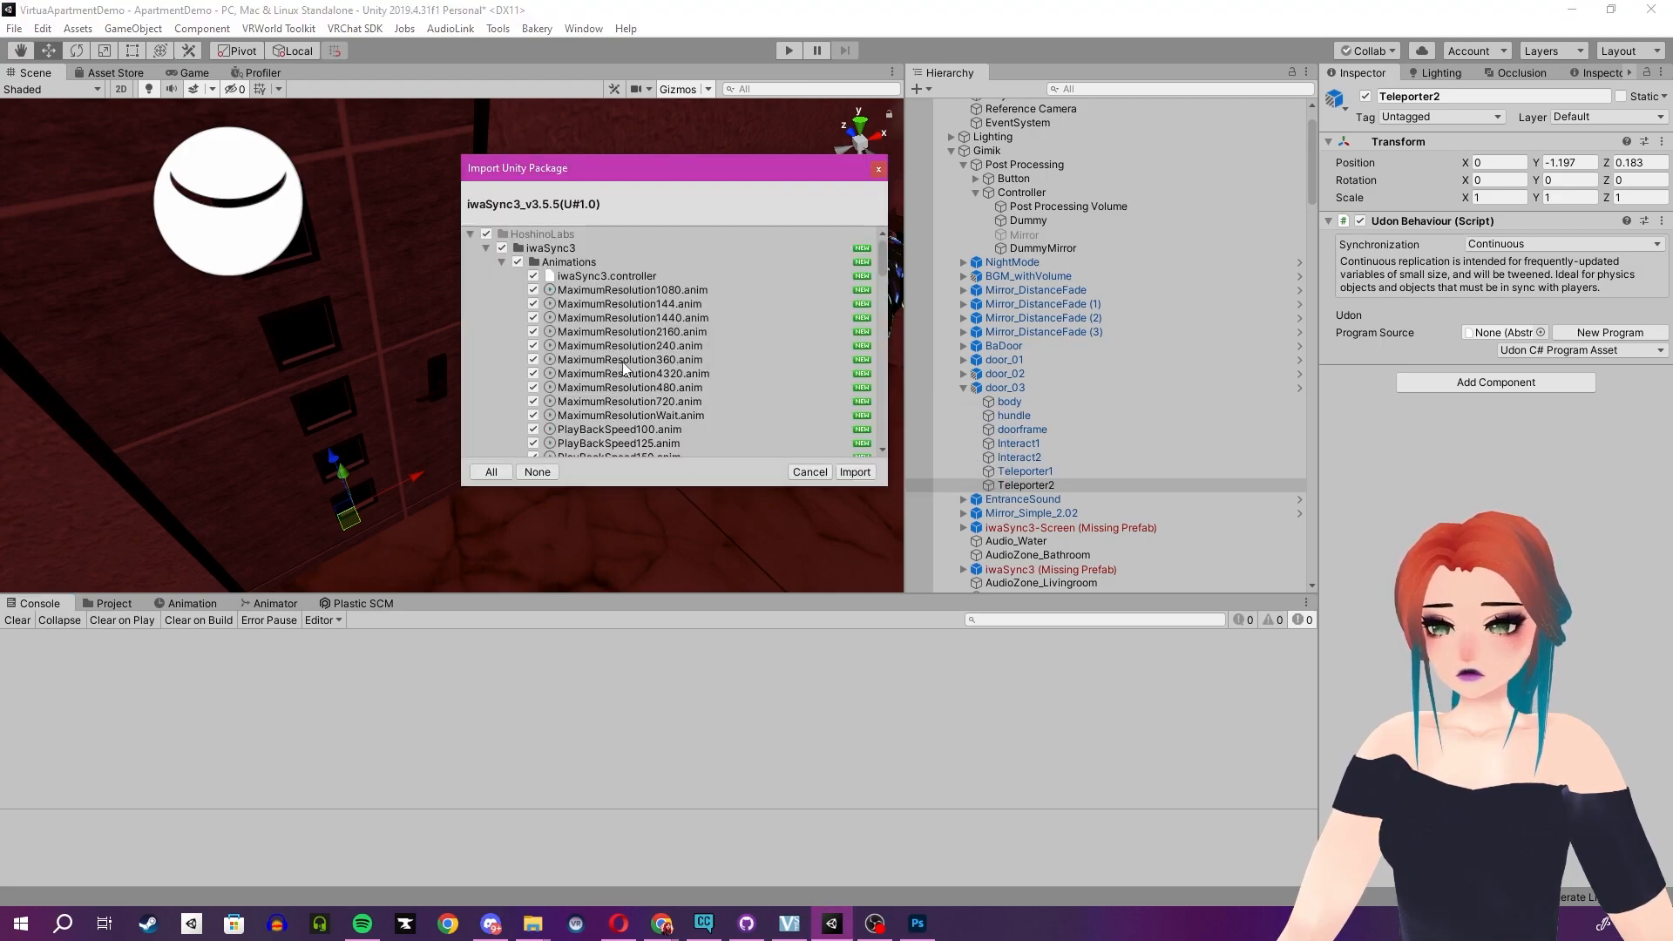
click(873, 473)
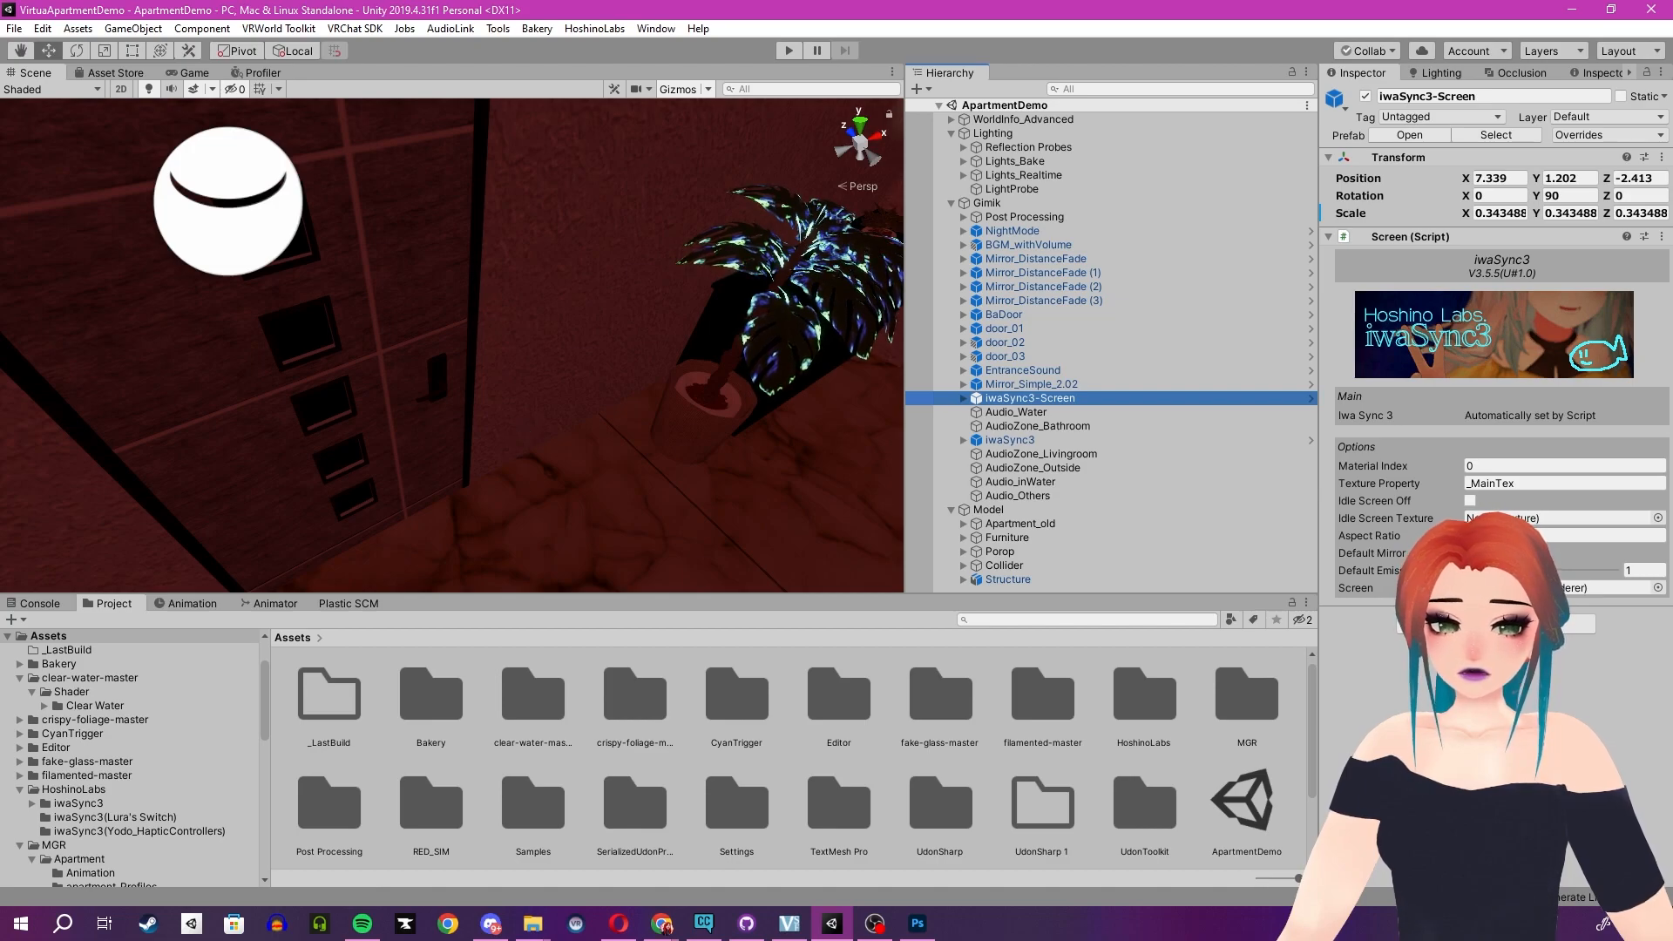
- Examine door_03 in the scene and its child objects in the hierarchy
right_drag(616, 381, 844, 317)
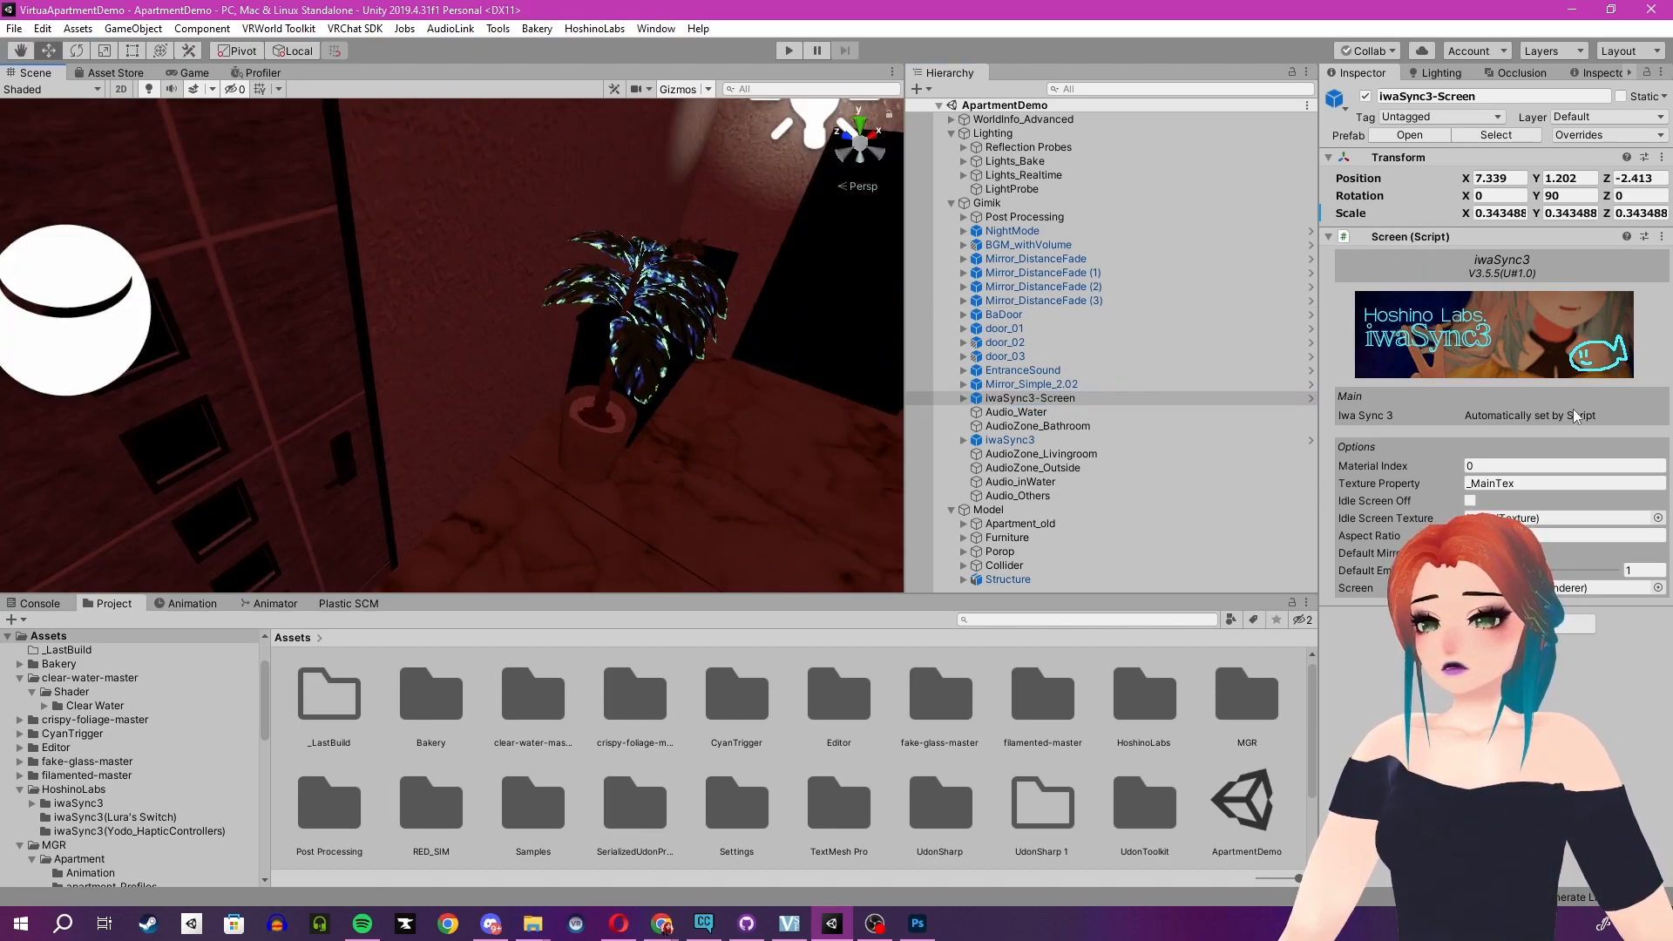
right_drag(654, 423, 418, 423)
click(349, 441)
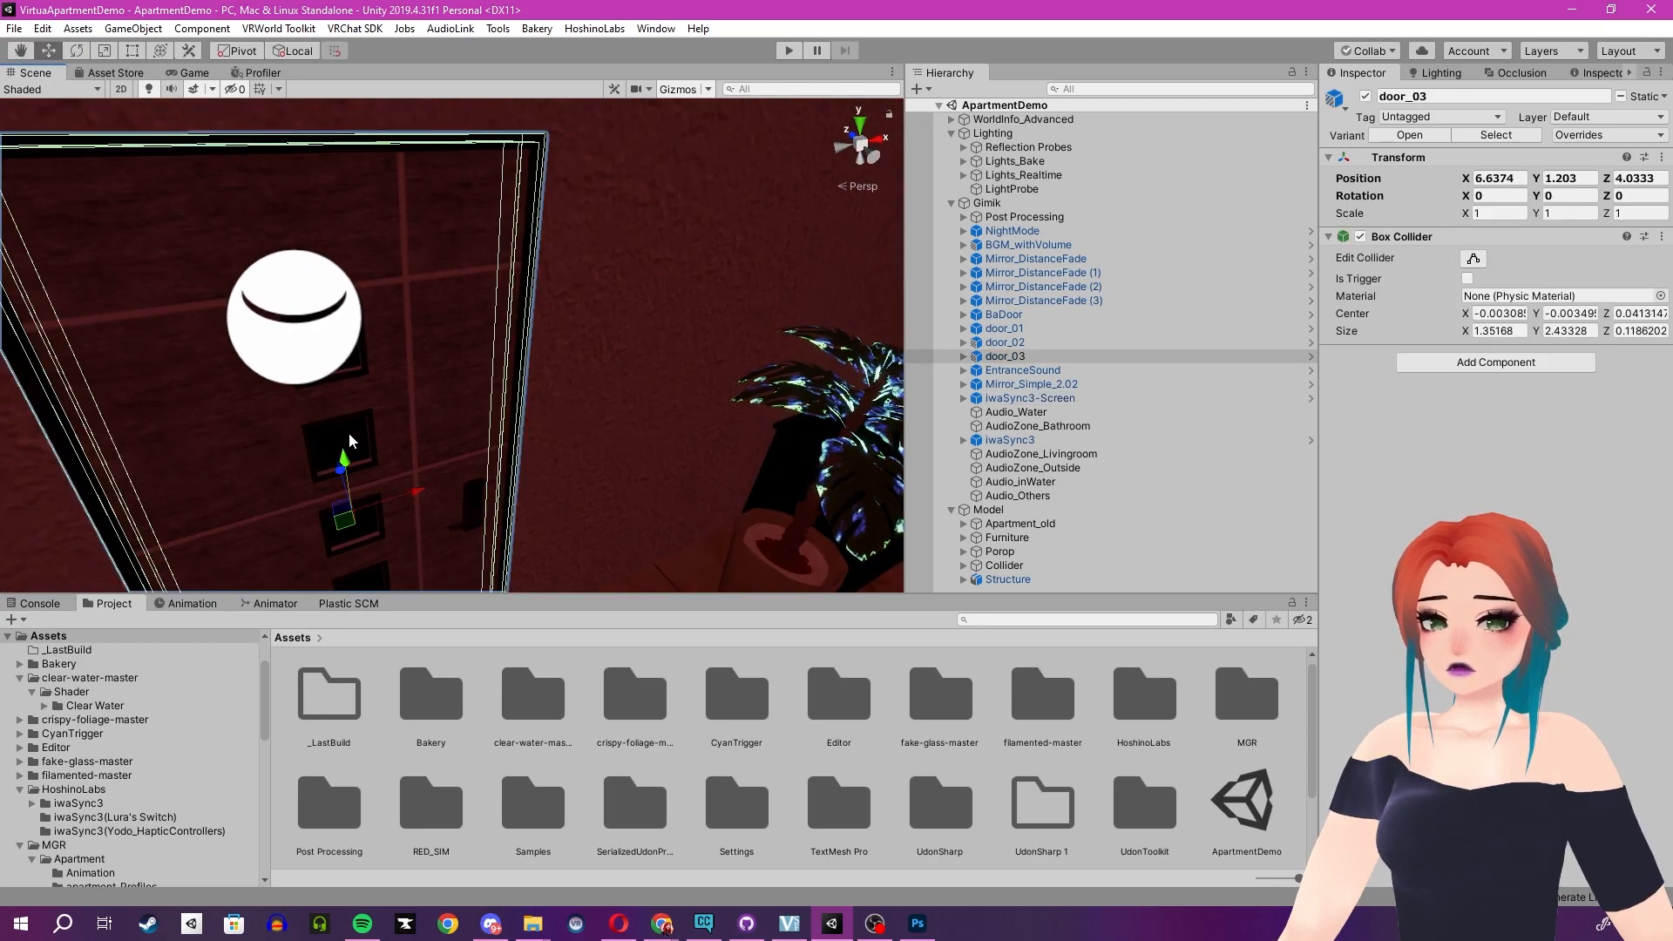
click(349, 441)
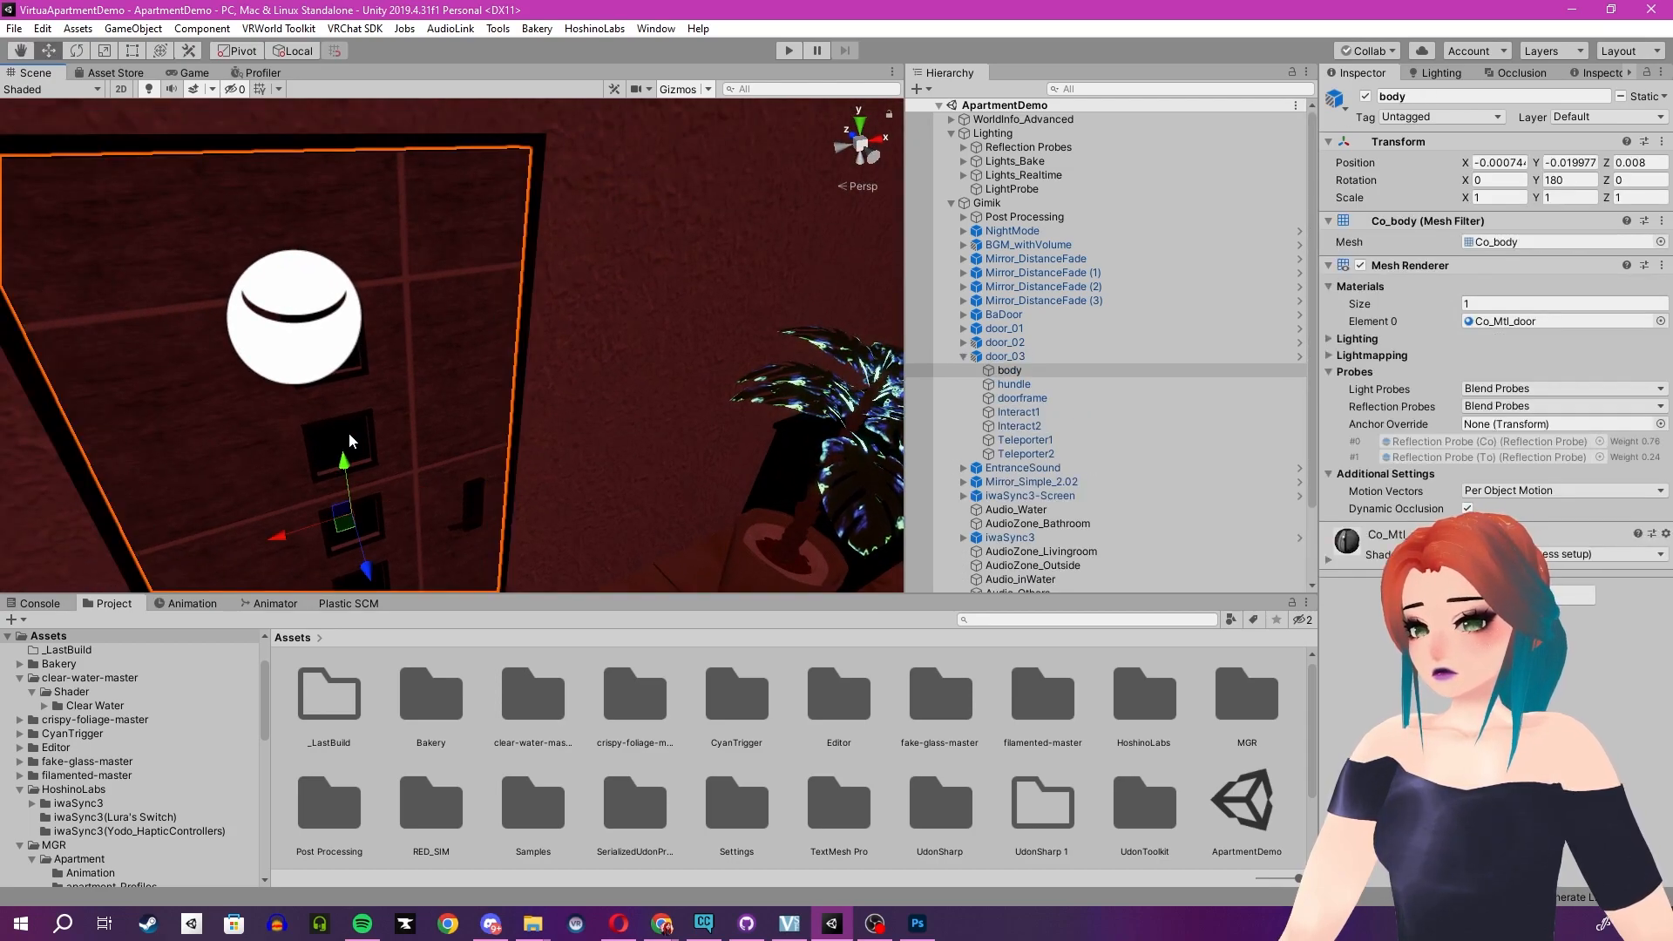
click(1011, 425)
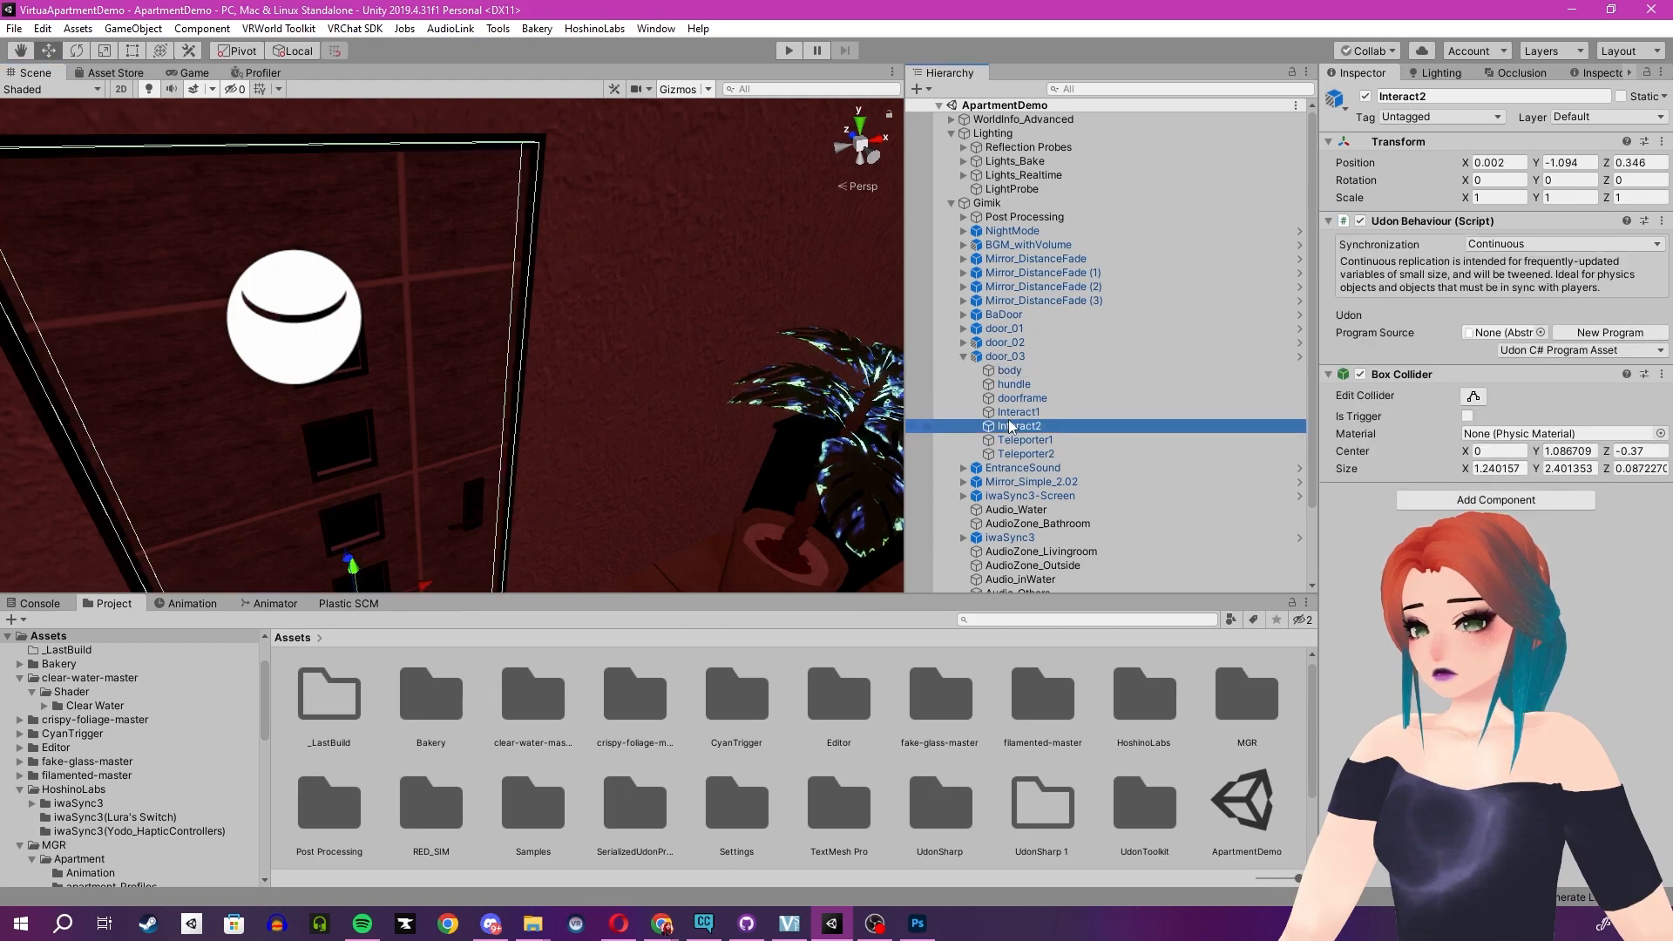
key(Up)
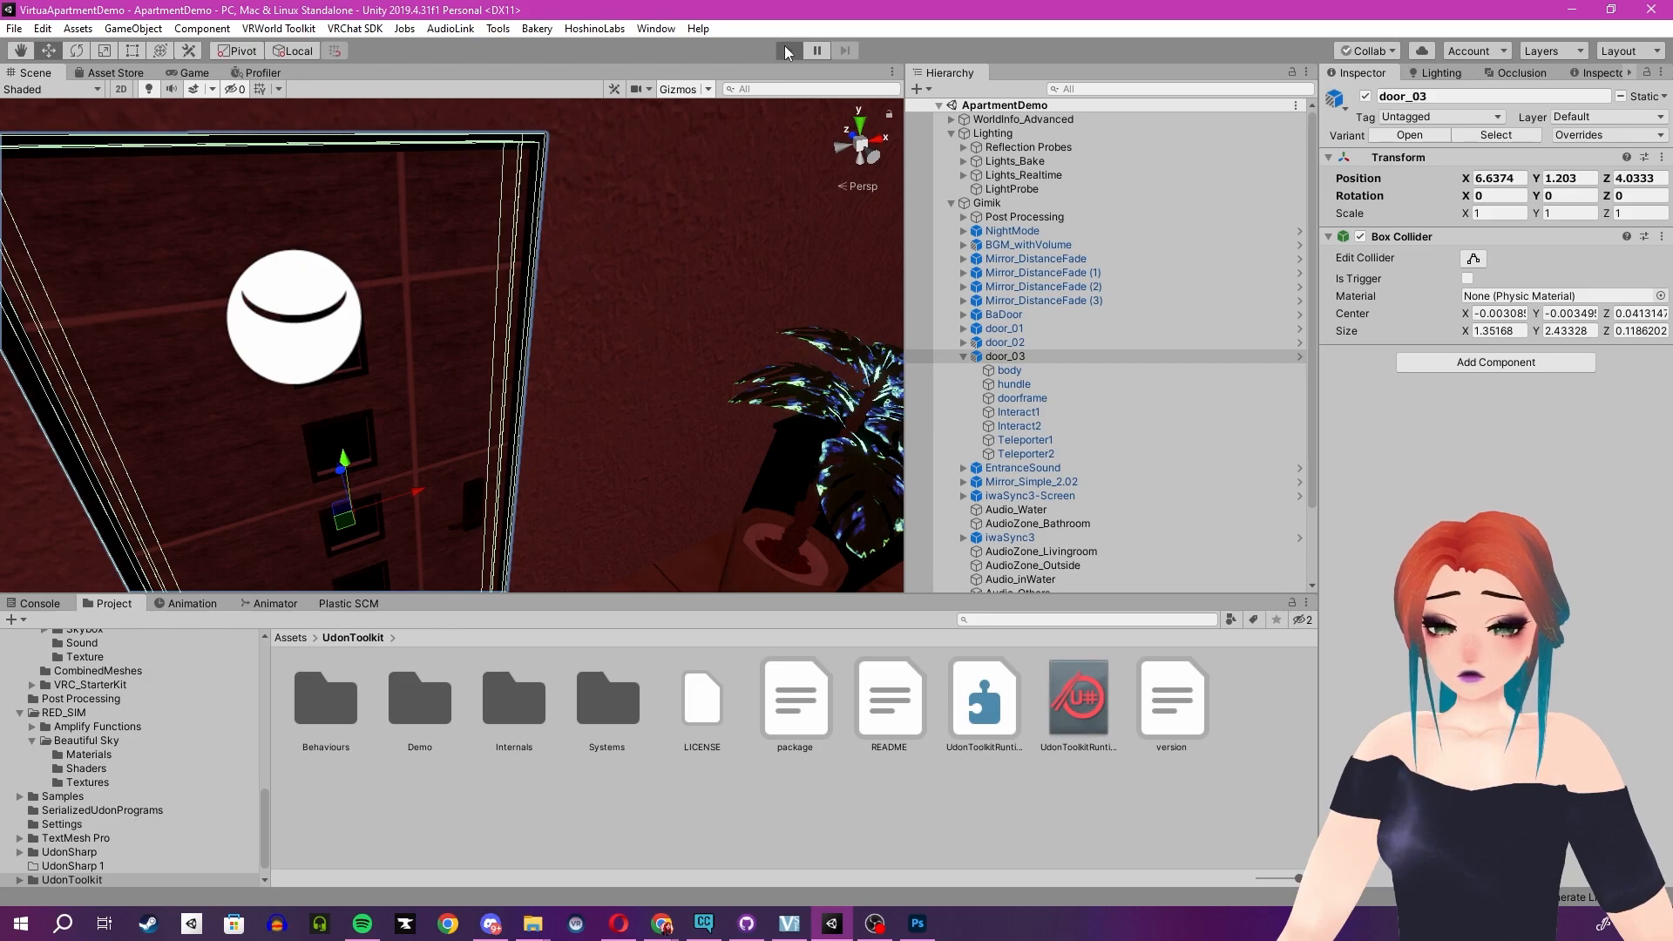
- Enter Play mode, walk up to the door in the client simulator, then exit Play mode
click(786, 51)
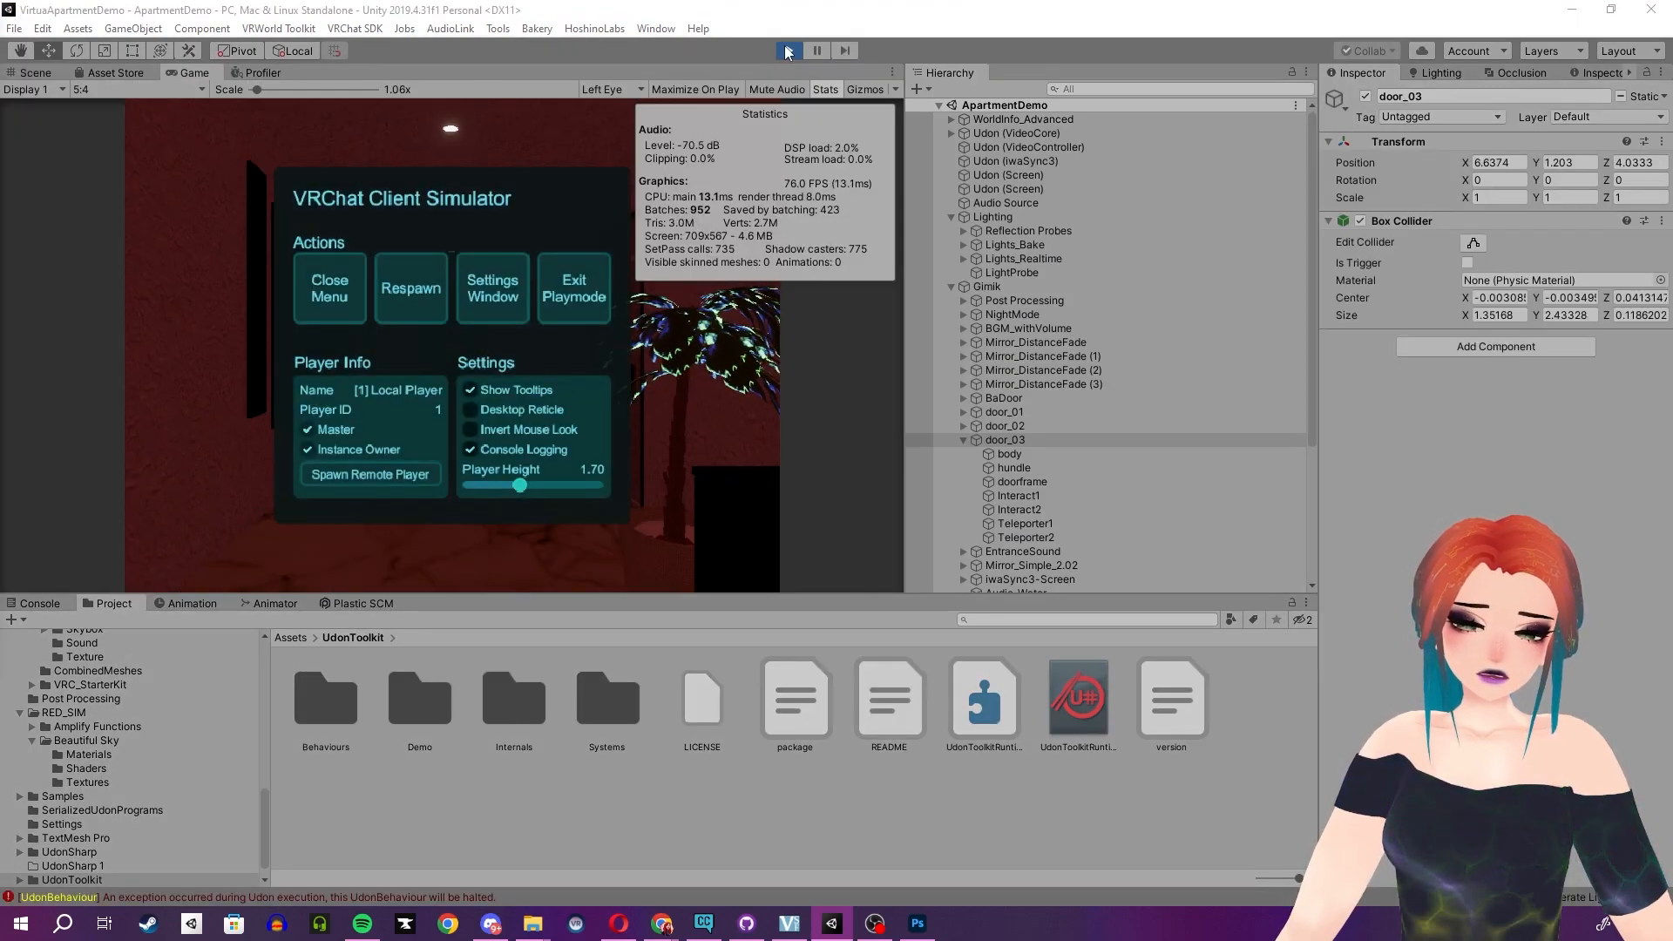
click(329, 288)
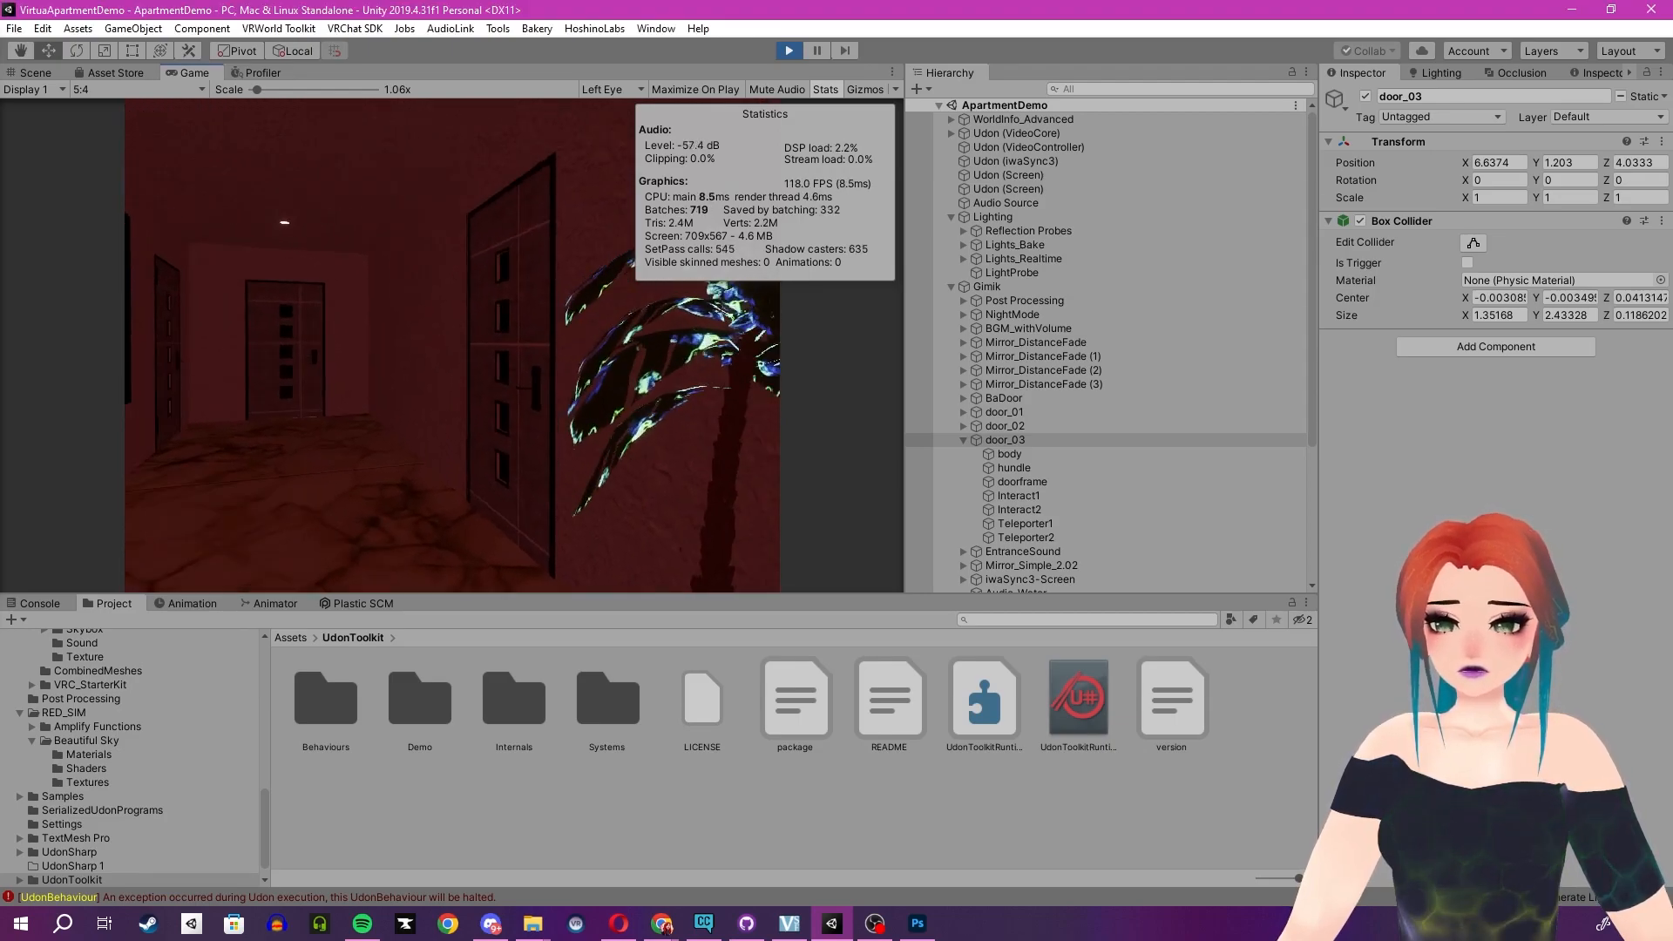
key(w)
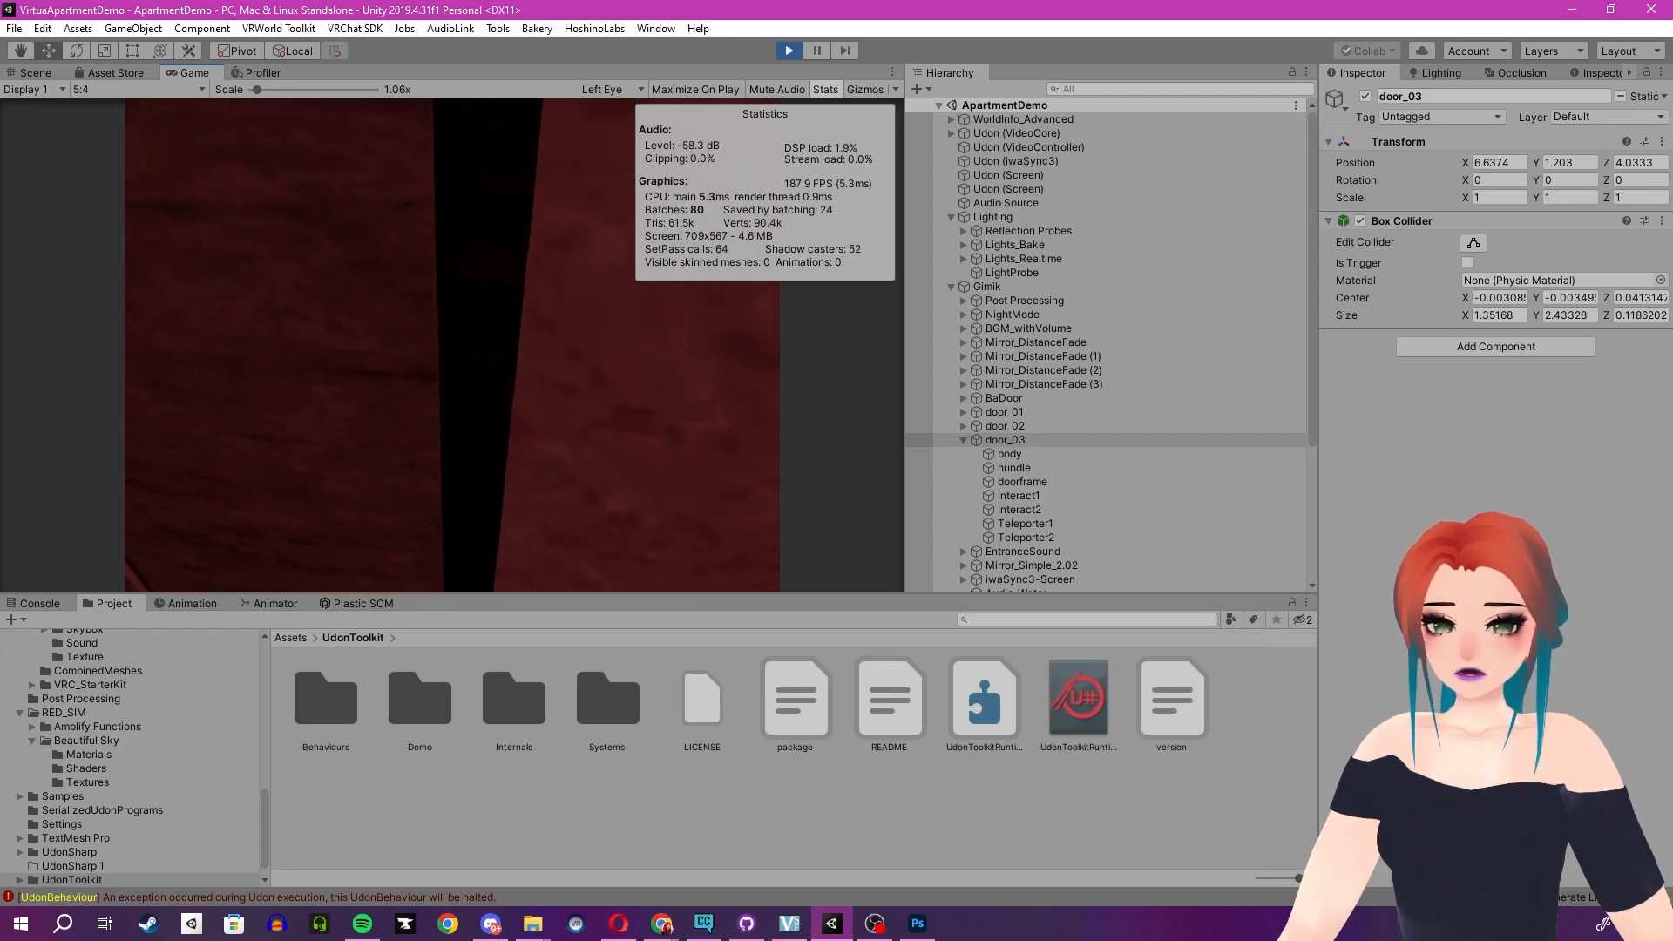
key(w)
key(w)
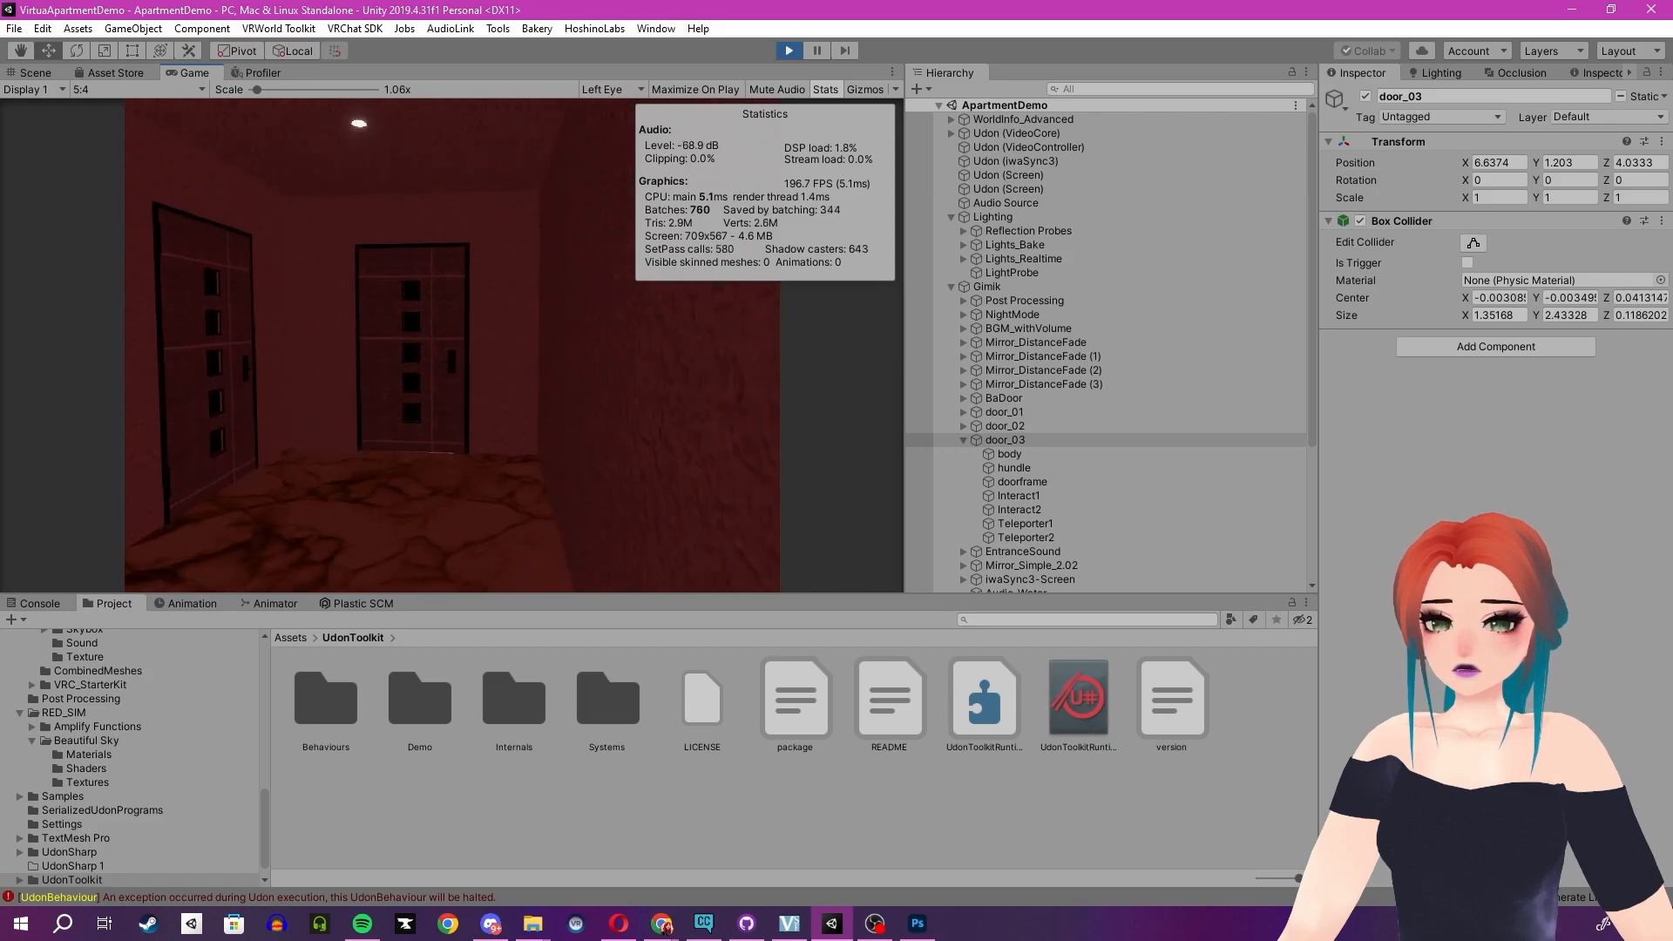
key(w)
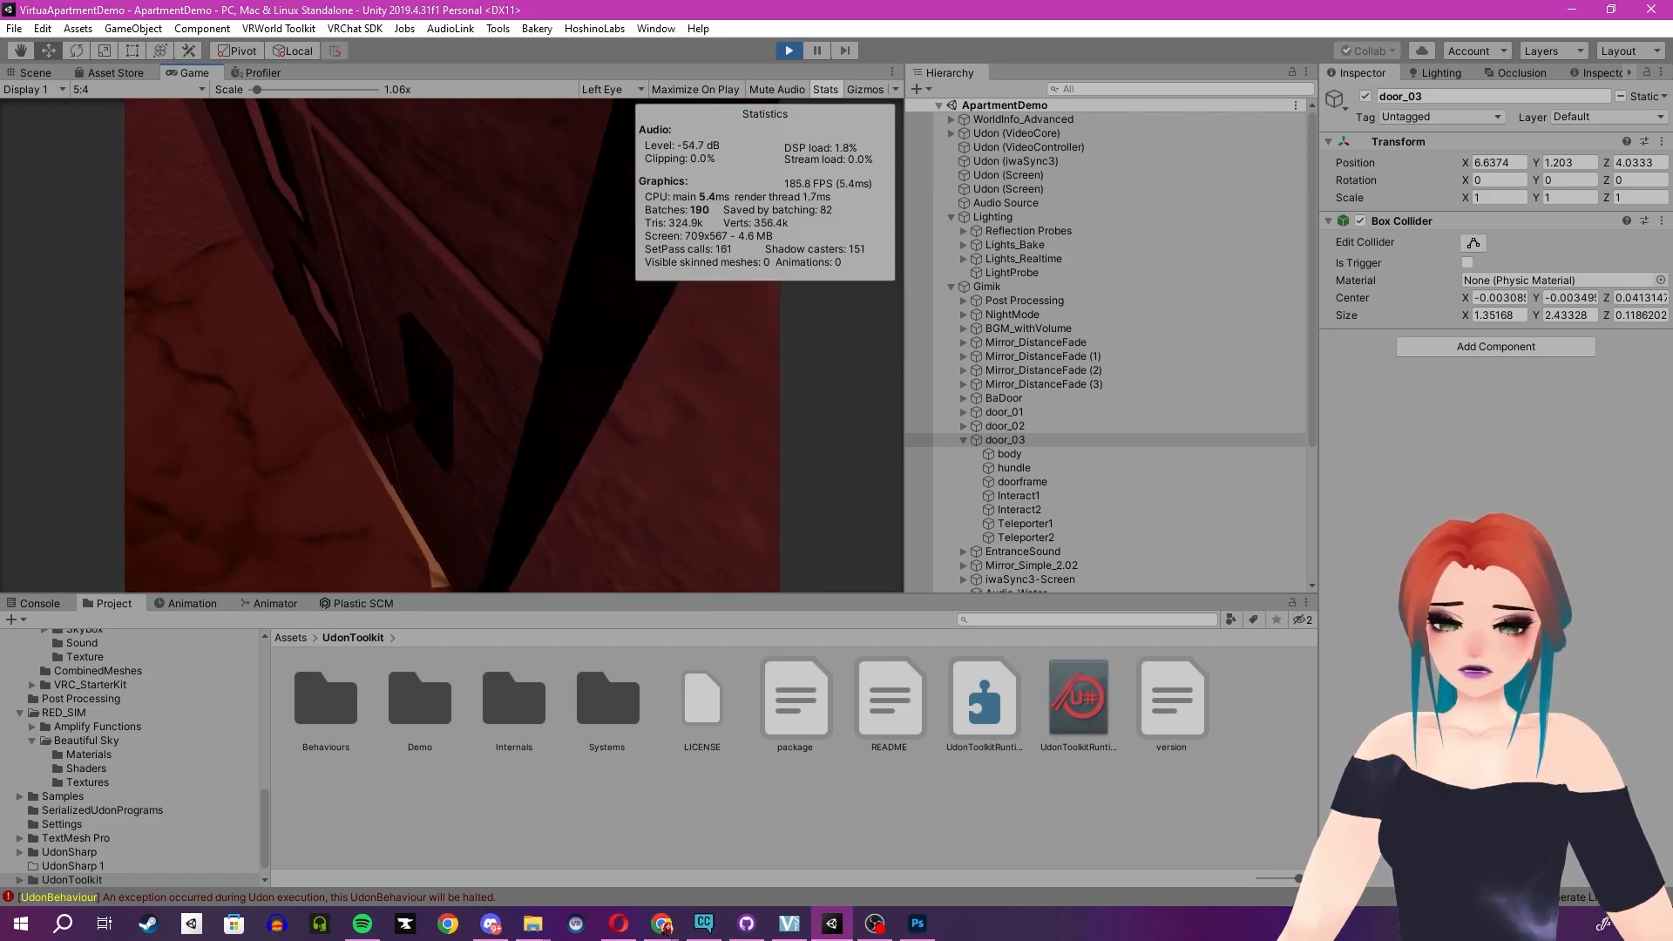
key(Escape)
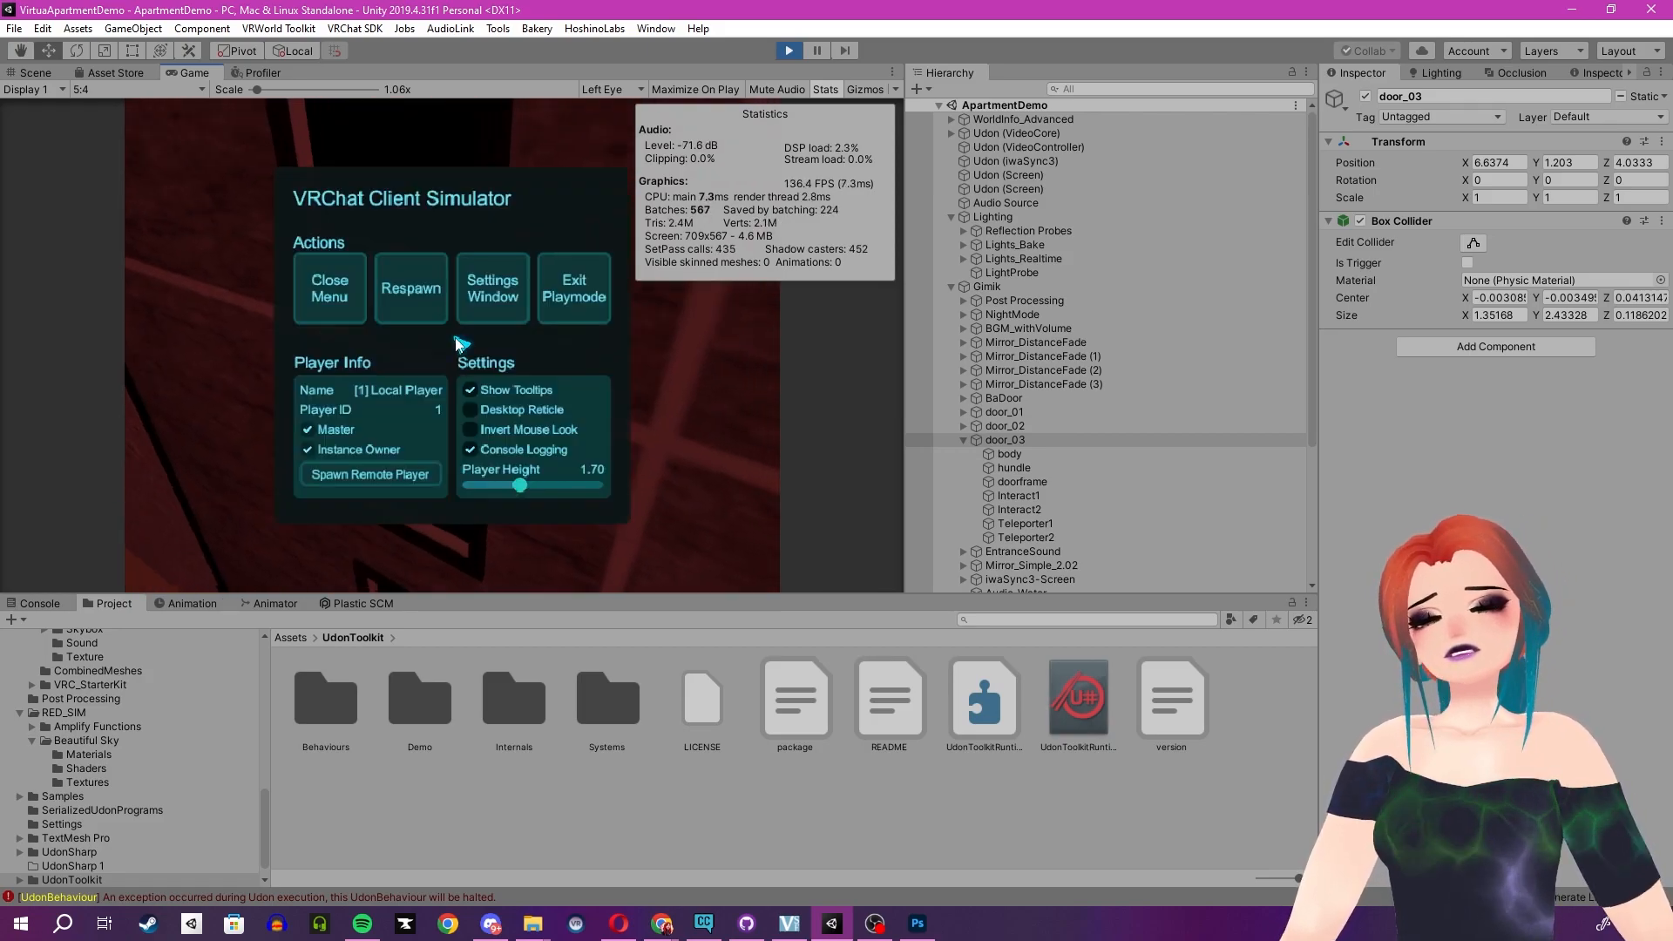
click(329, 291)
key(Escape)
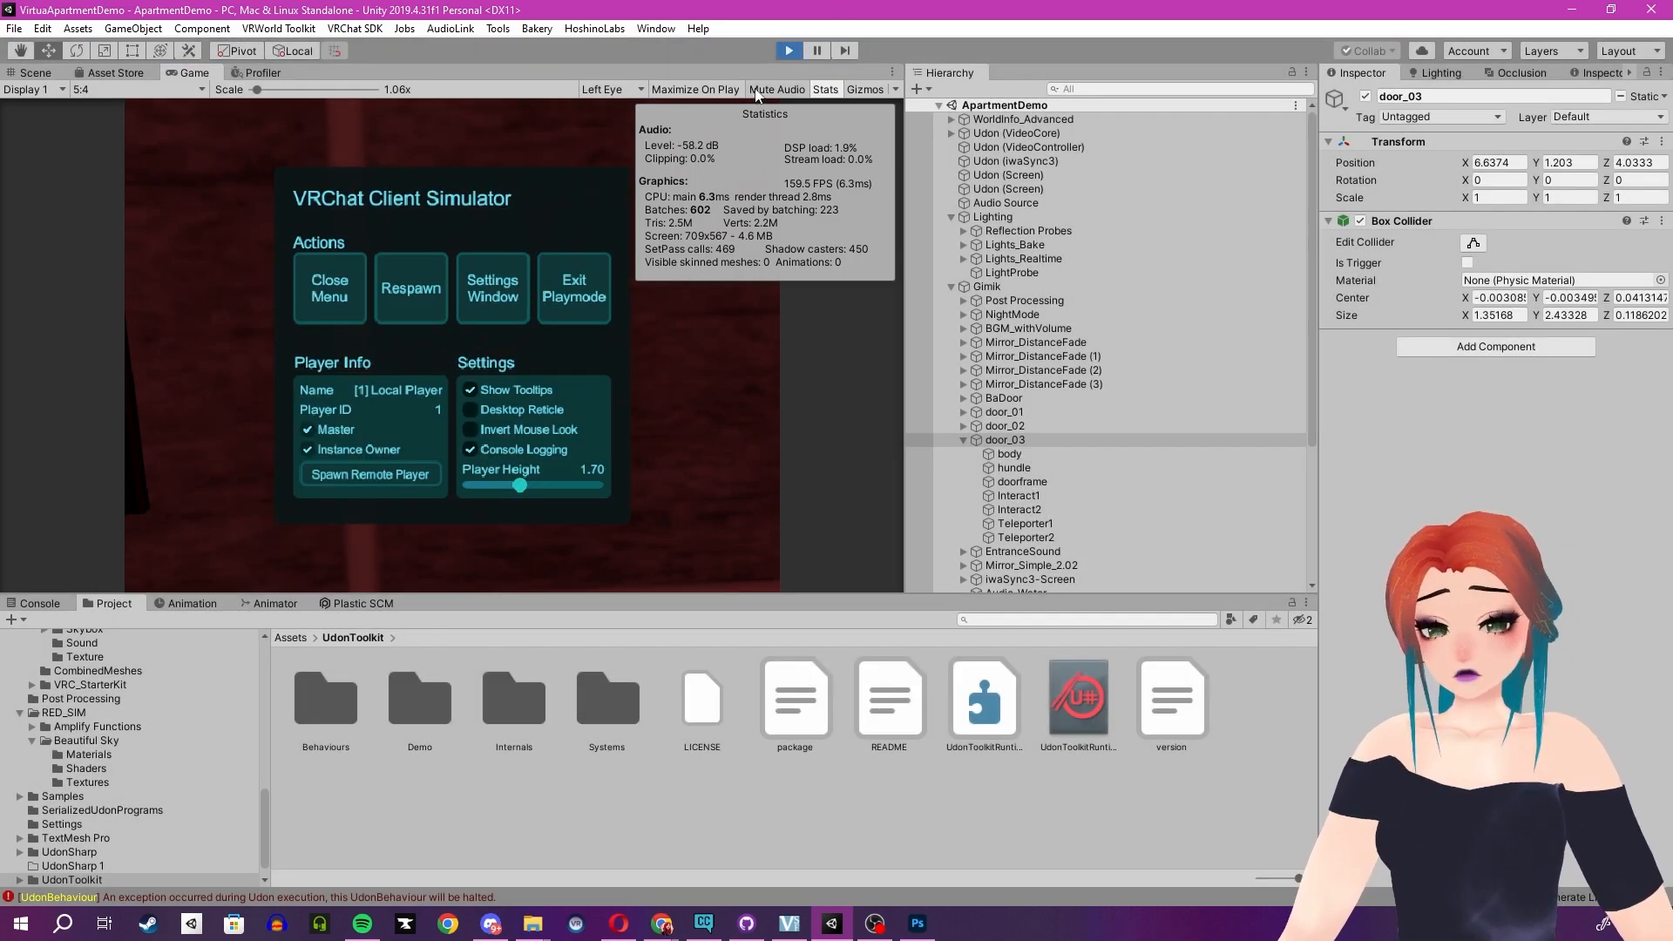
click(788, 51)
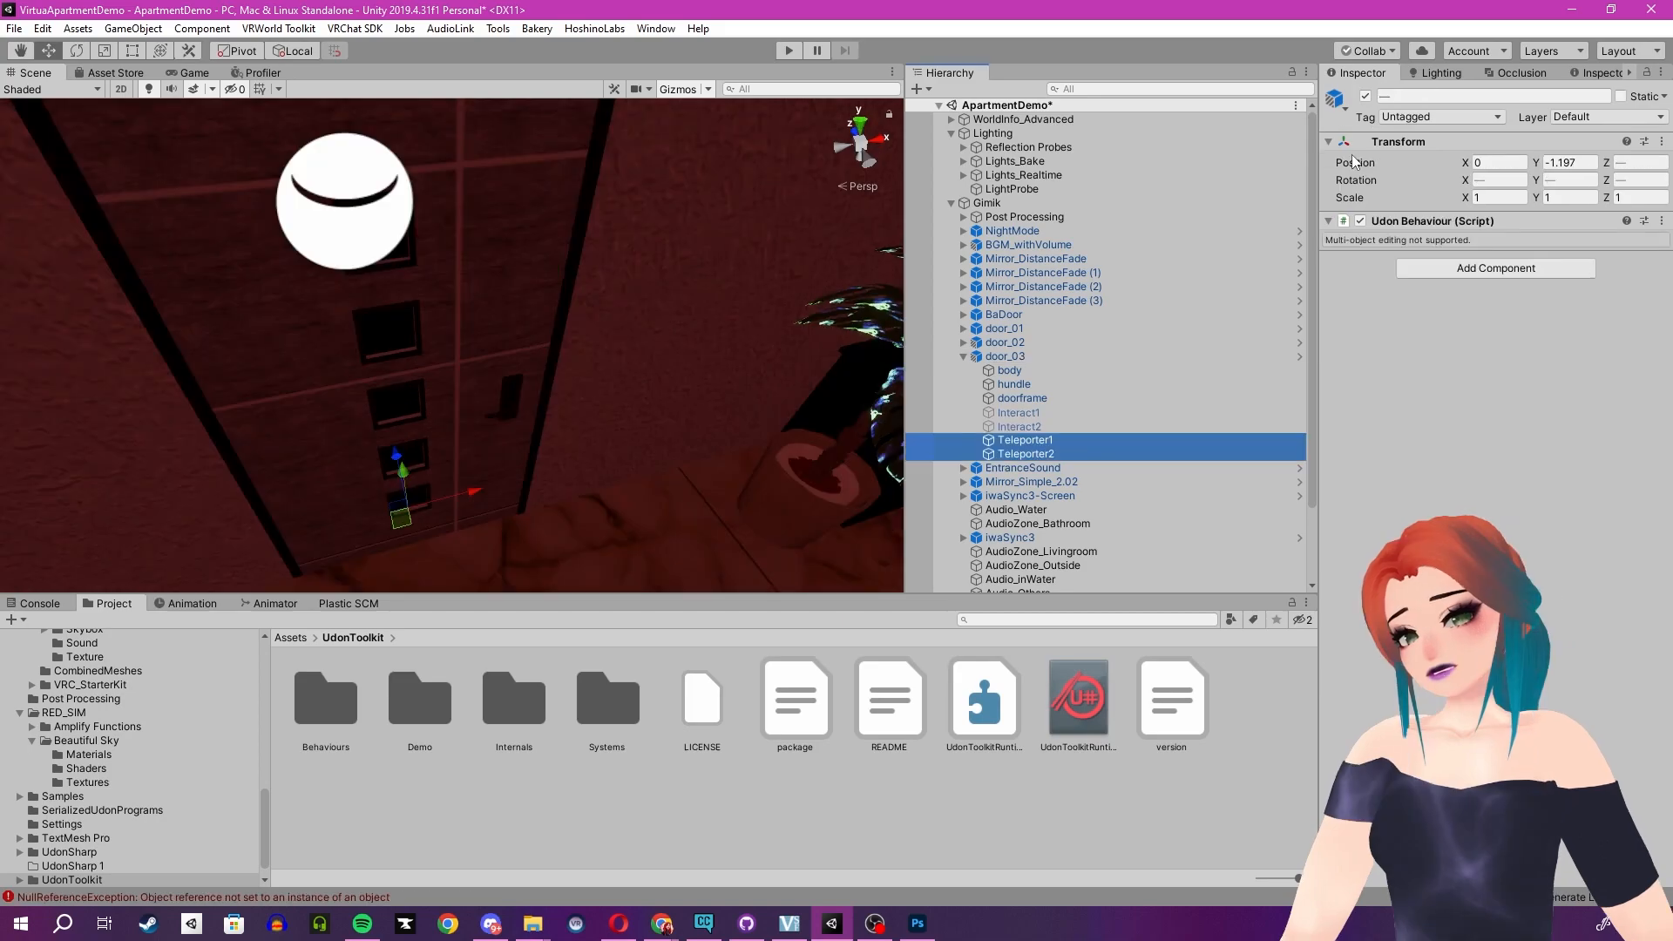
- Deactivate the Teleporter1 and Teleporter2 objects and disable door_03's Box Collider
click(1365, 96)
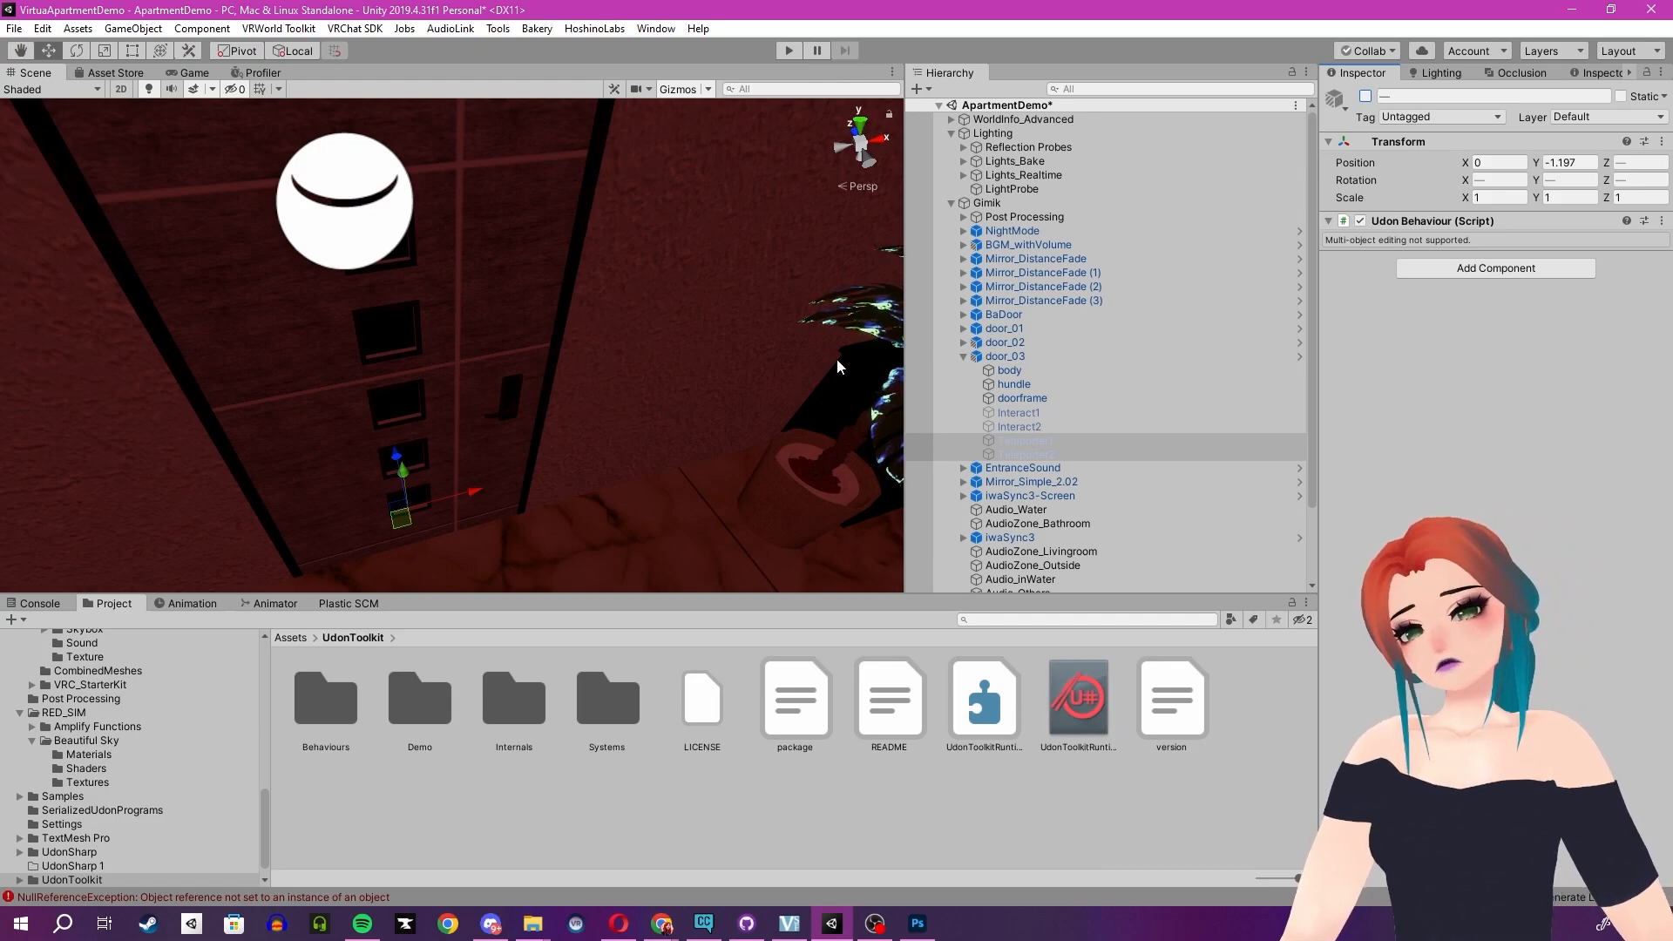
click(1008, 370)
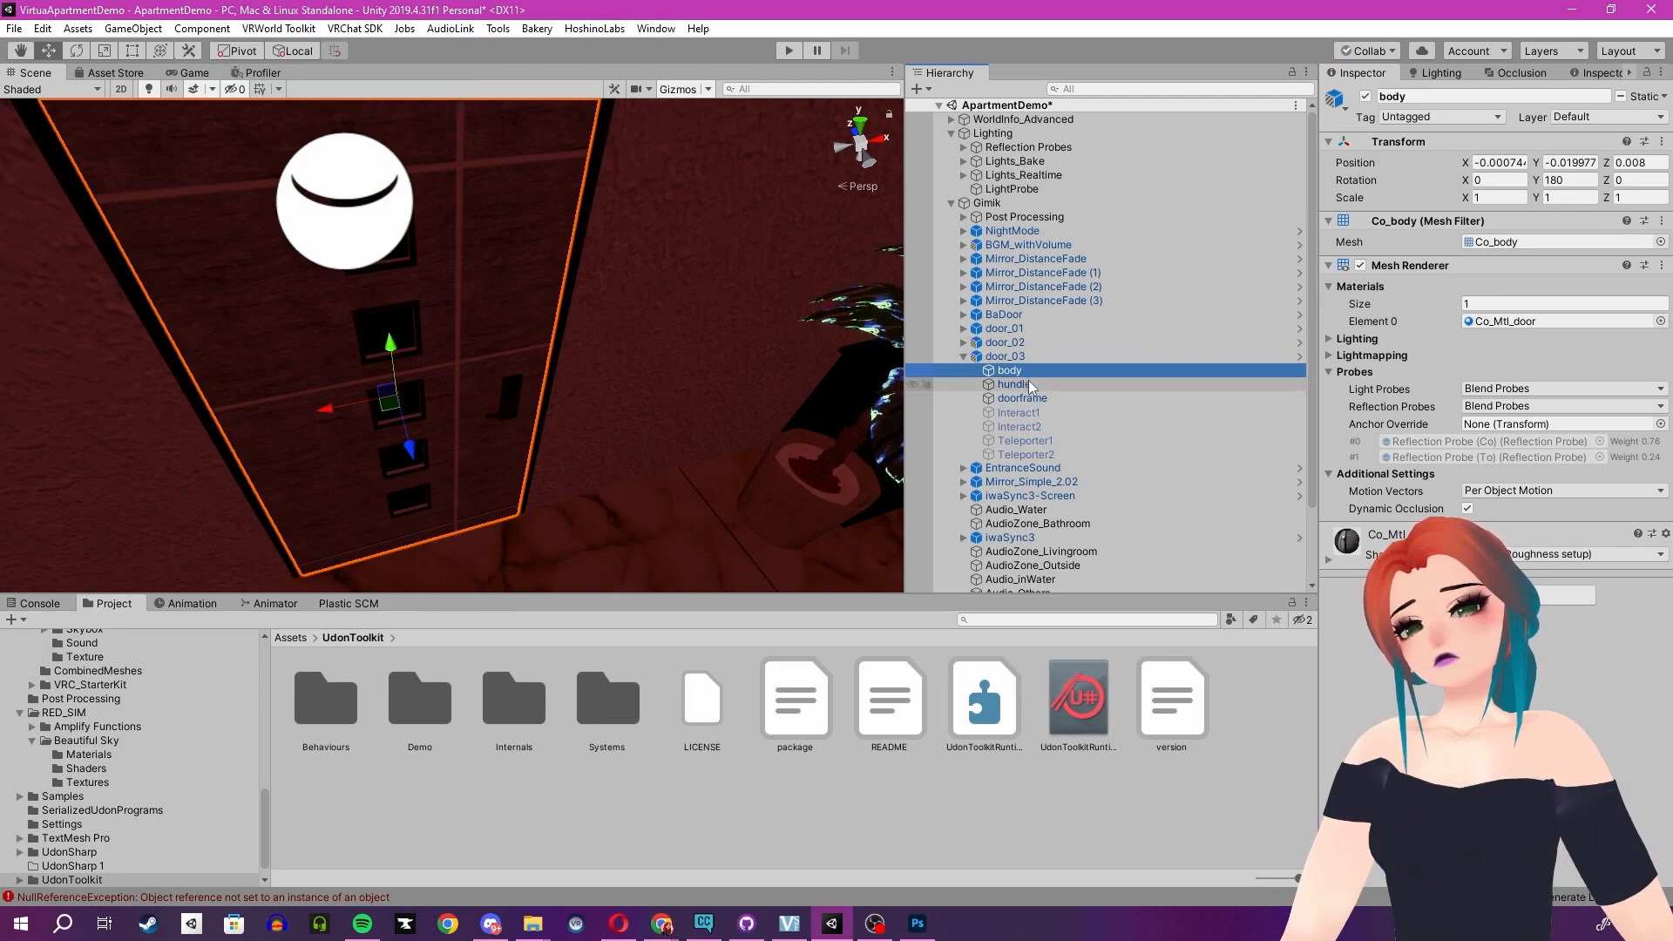
click(1012, 352)
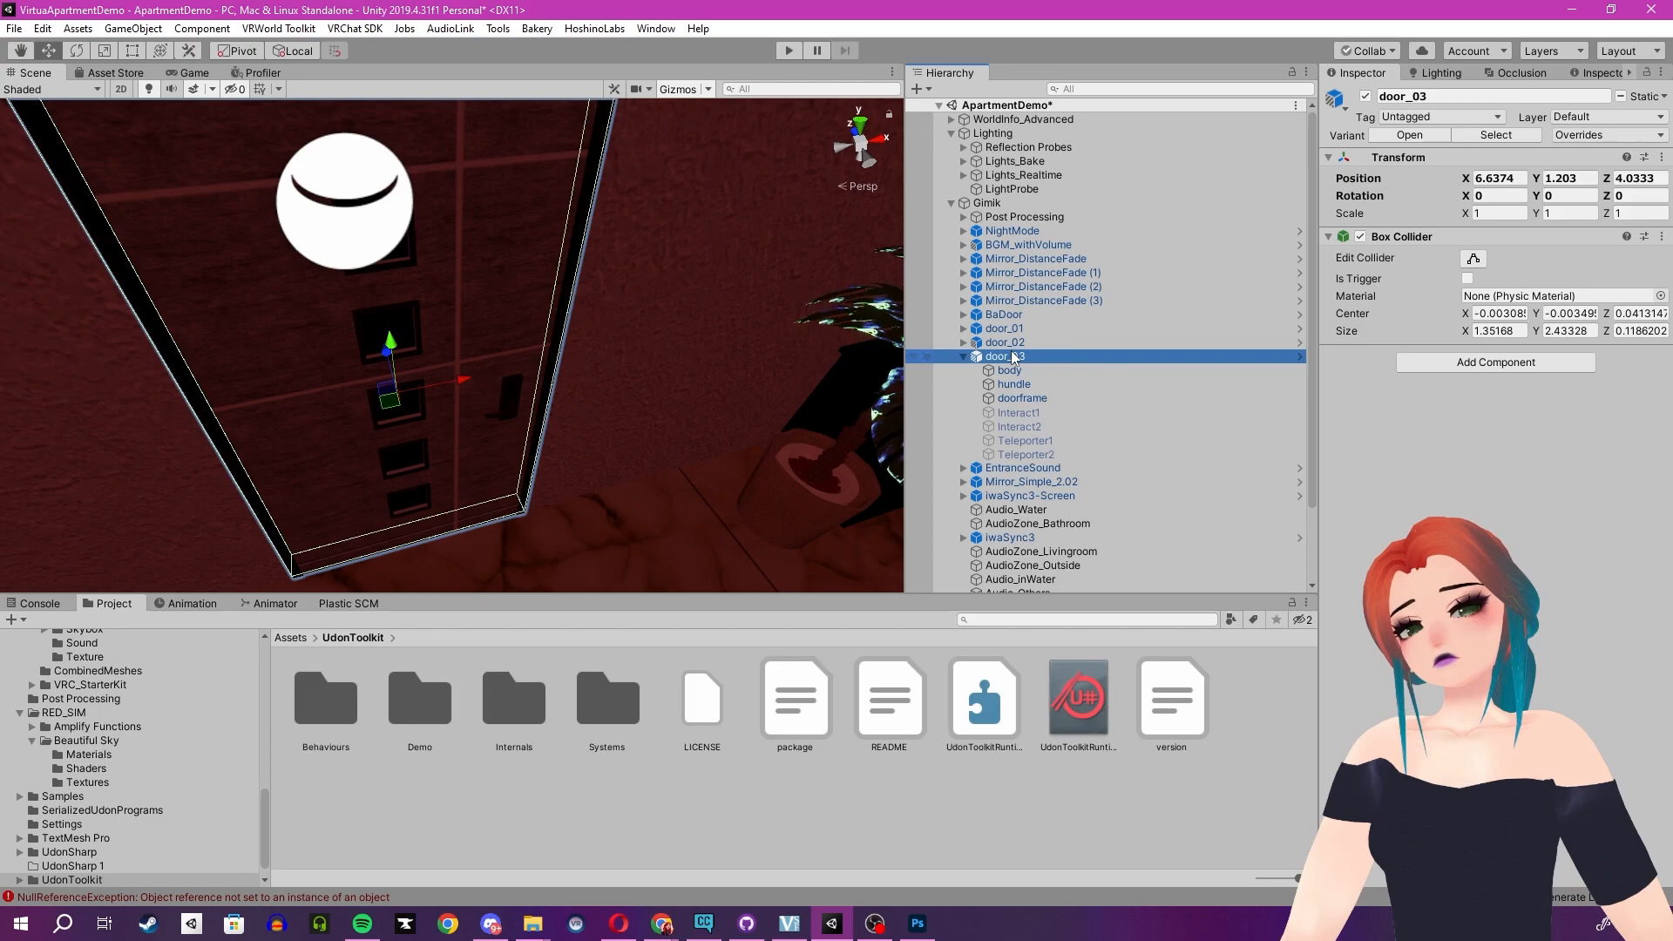
click(1360, 237)
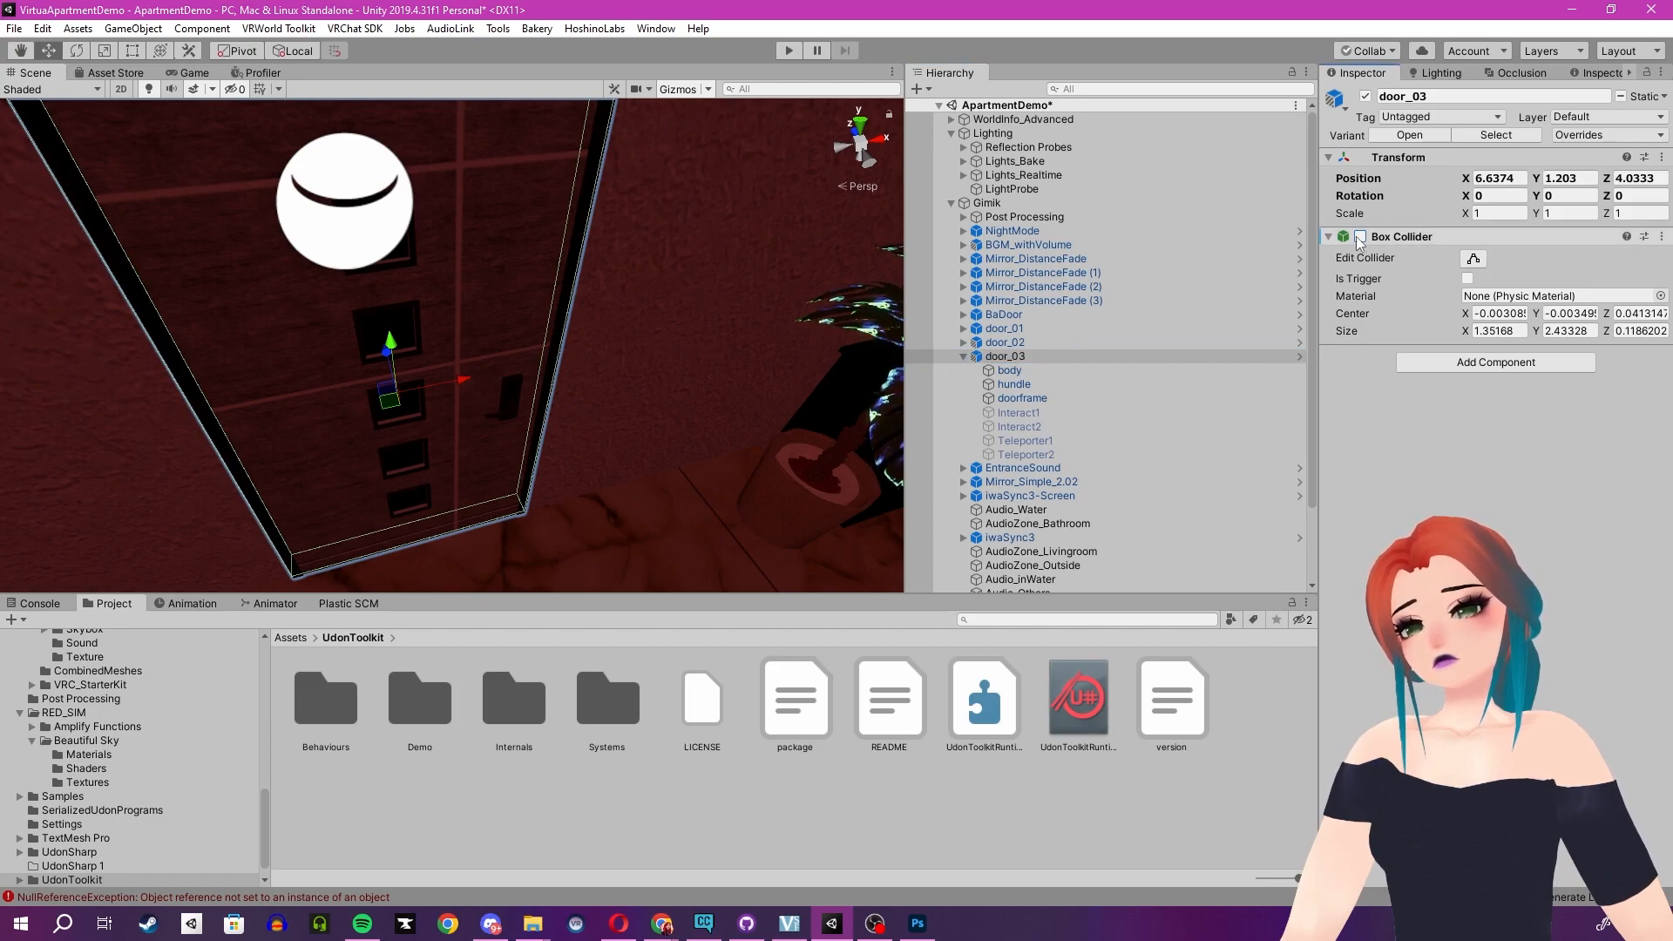
- Rotate door_03 around its Y axis to about 90 degrees
right_drag(526, 348, 644, 415)
key(e)
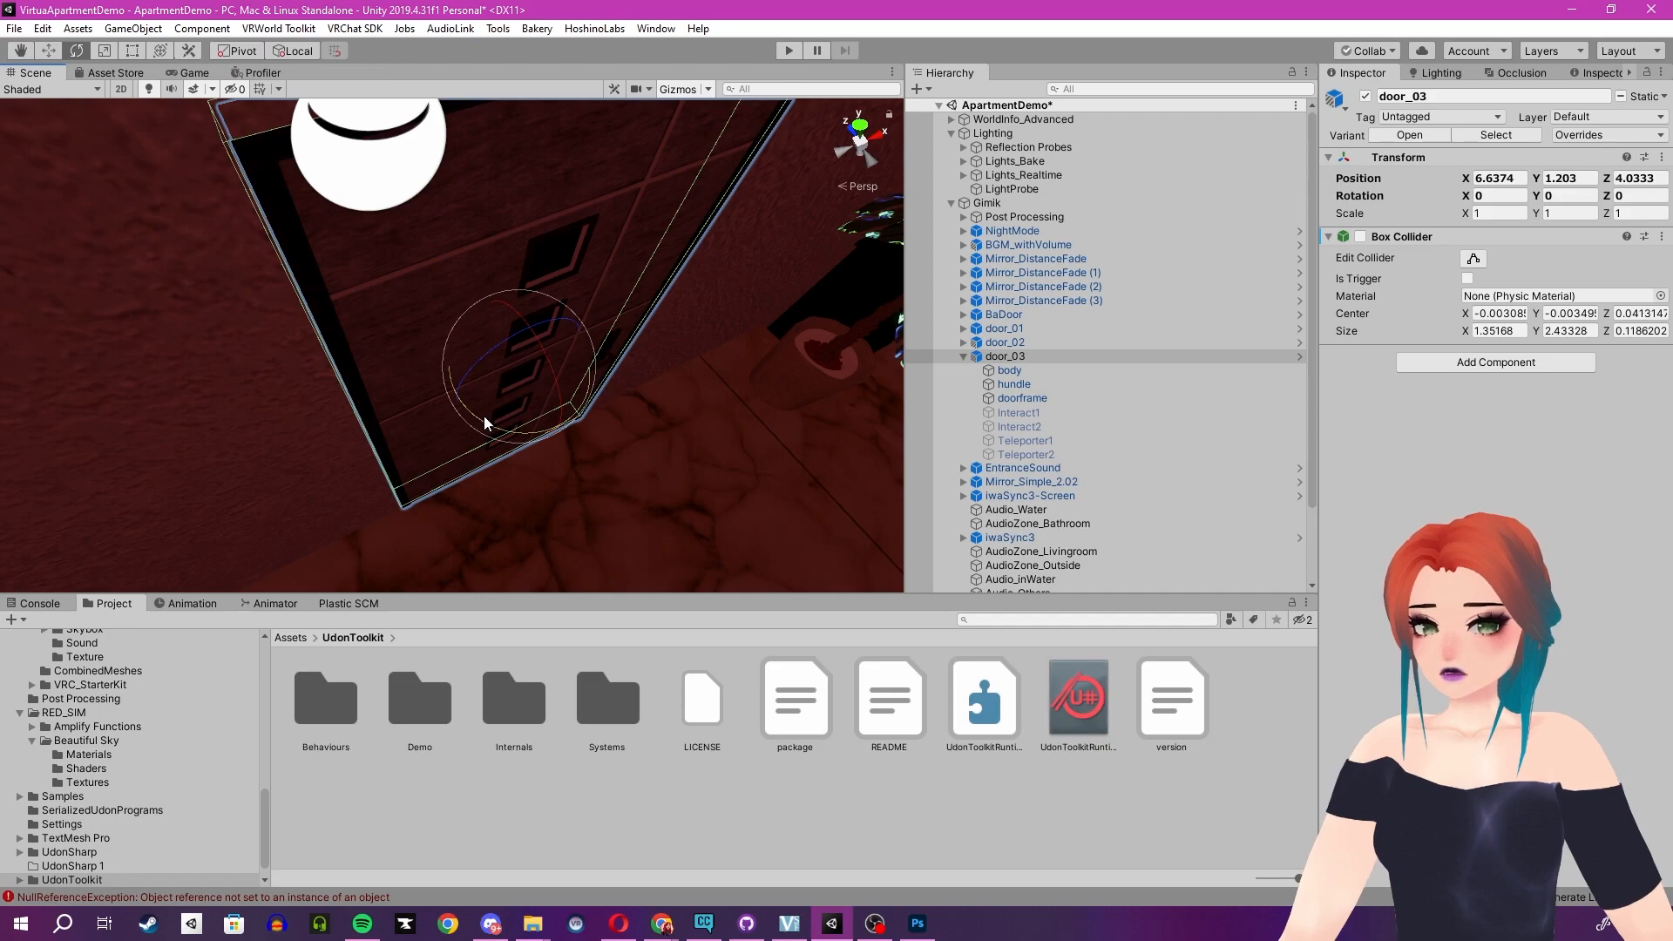
mouse_move(484, 415)
mouse_down()
mouse_move(271, 373)
mouse_move(669, 385)
mouse_move(488, 384)
mouse_move(480, 427)
mouse_up()
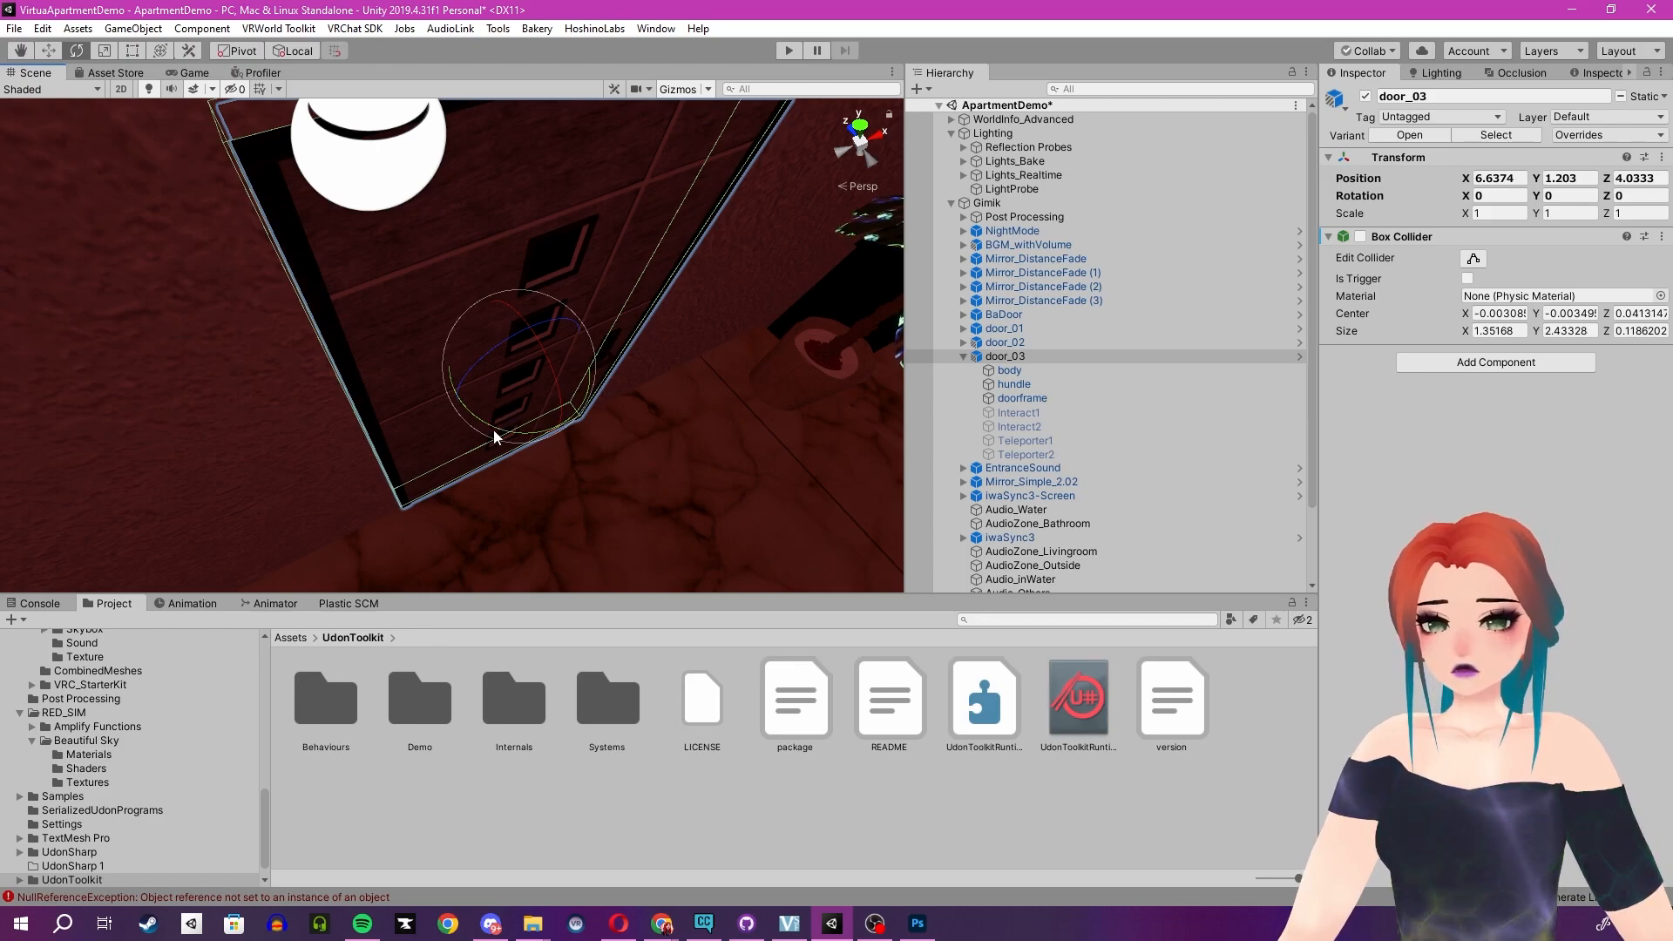
ctrl+drag(495, 427, 288, 397)
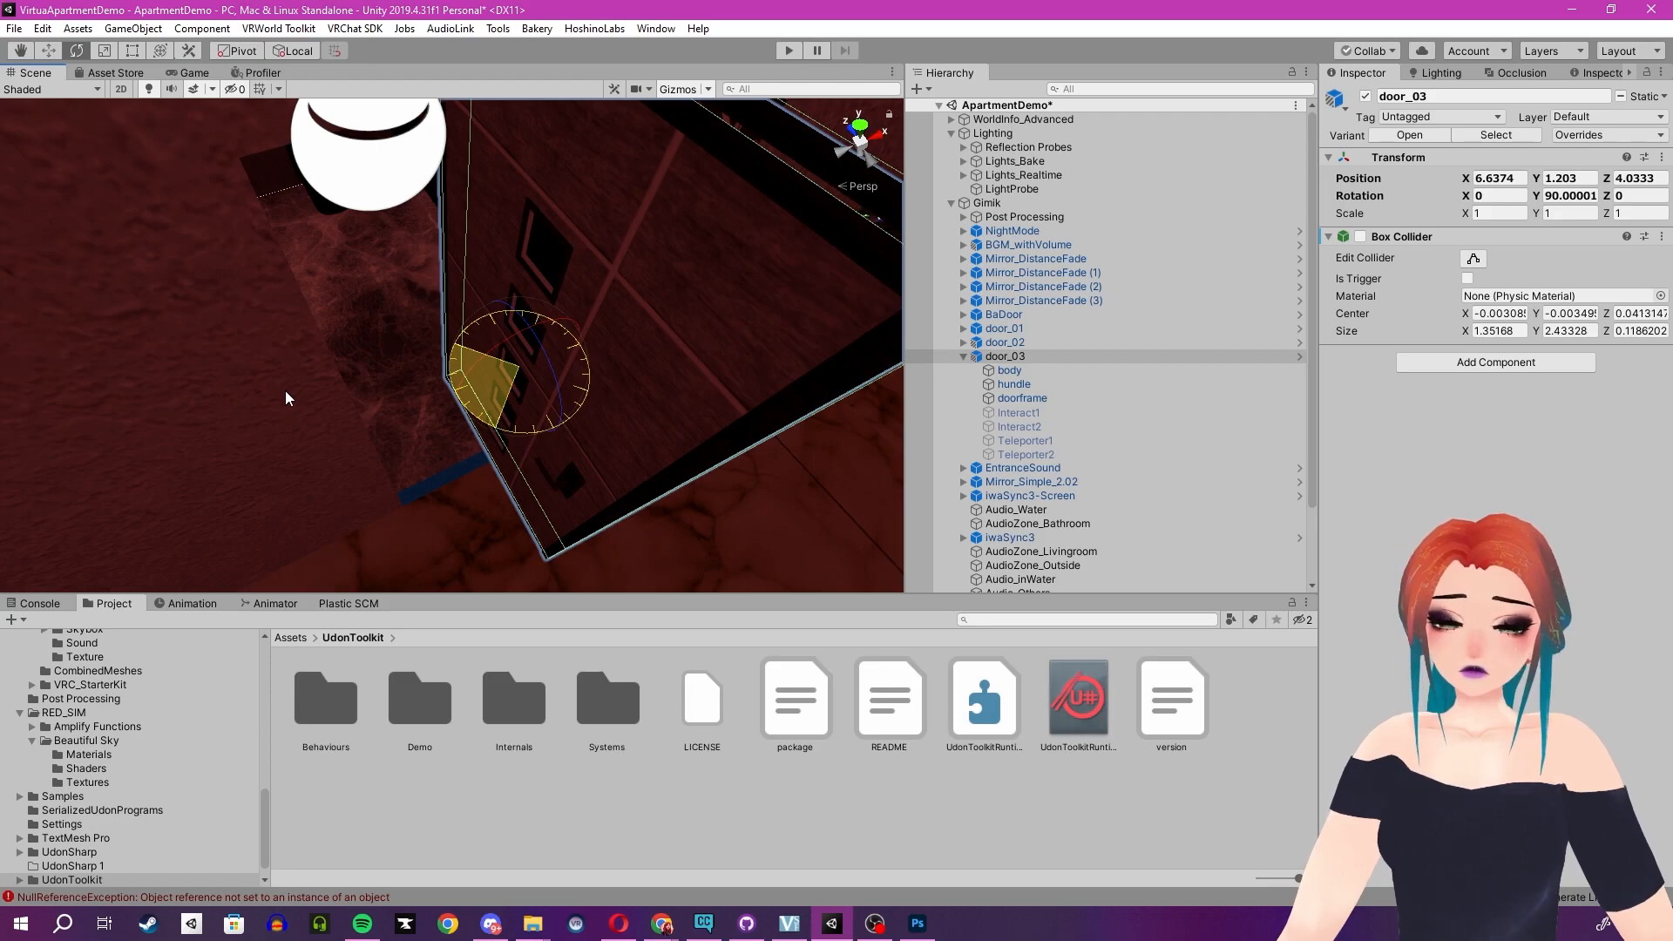
ctrl+drag(285, 390, 285, 390)
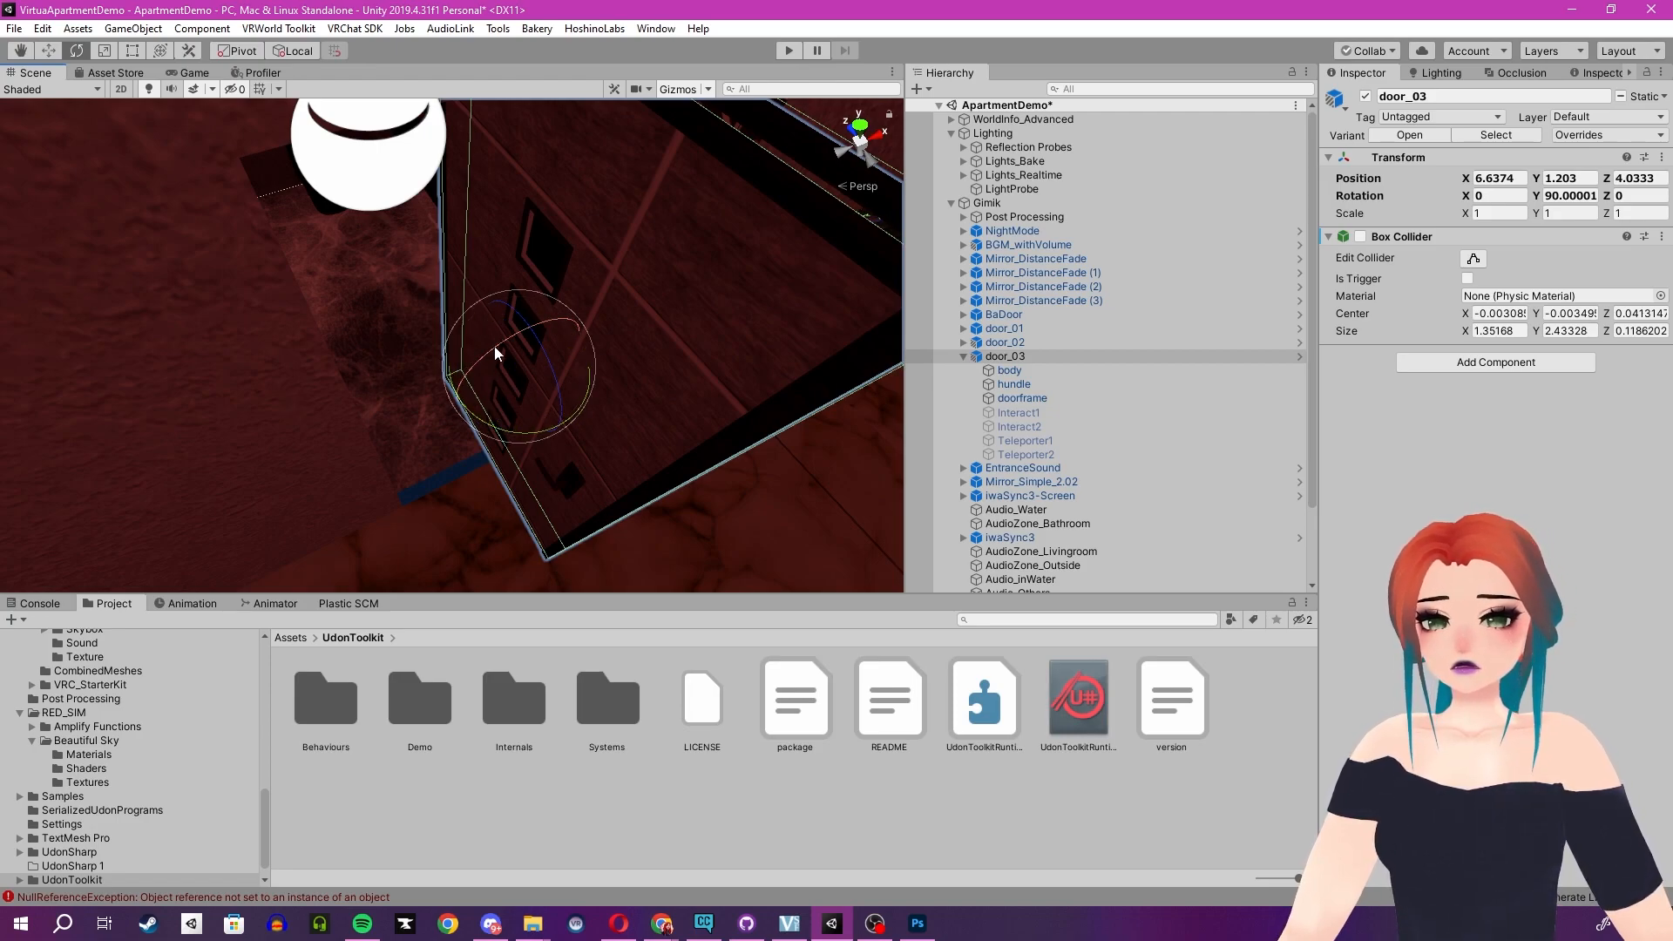
- Try to reposition door_03 with the Move tool, then undo the moves along with its earlier 90-degree rotation
key(w)
ctrl+drag(572, 343, 433, 564)
key(ctrl+z)
key(ctrl+z)
key(ctrl+z)
key(ctrl+z)
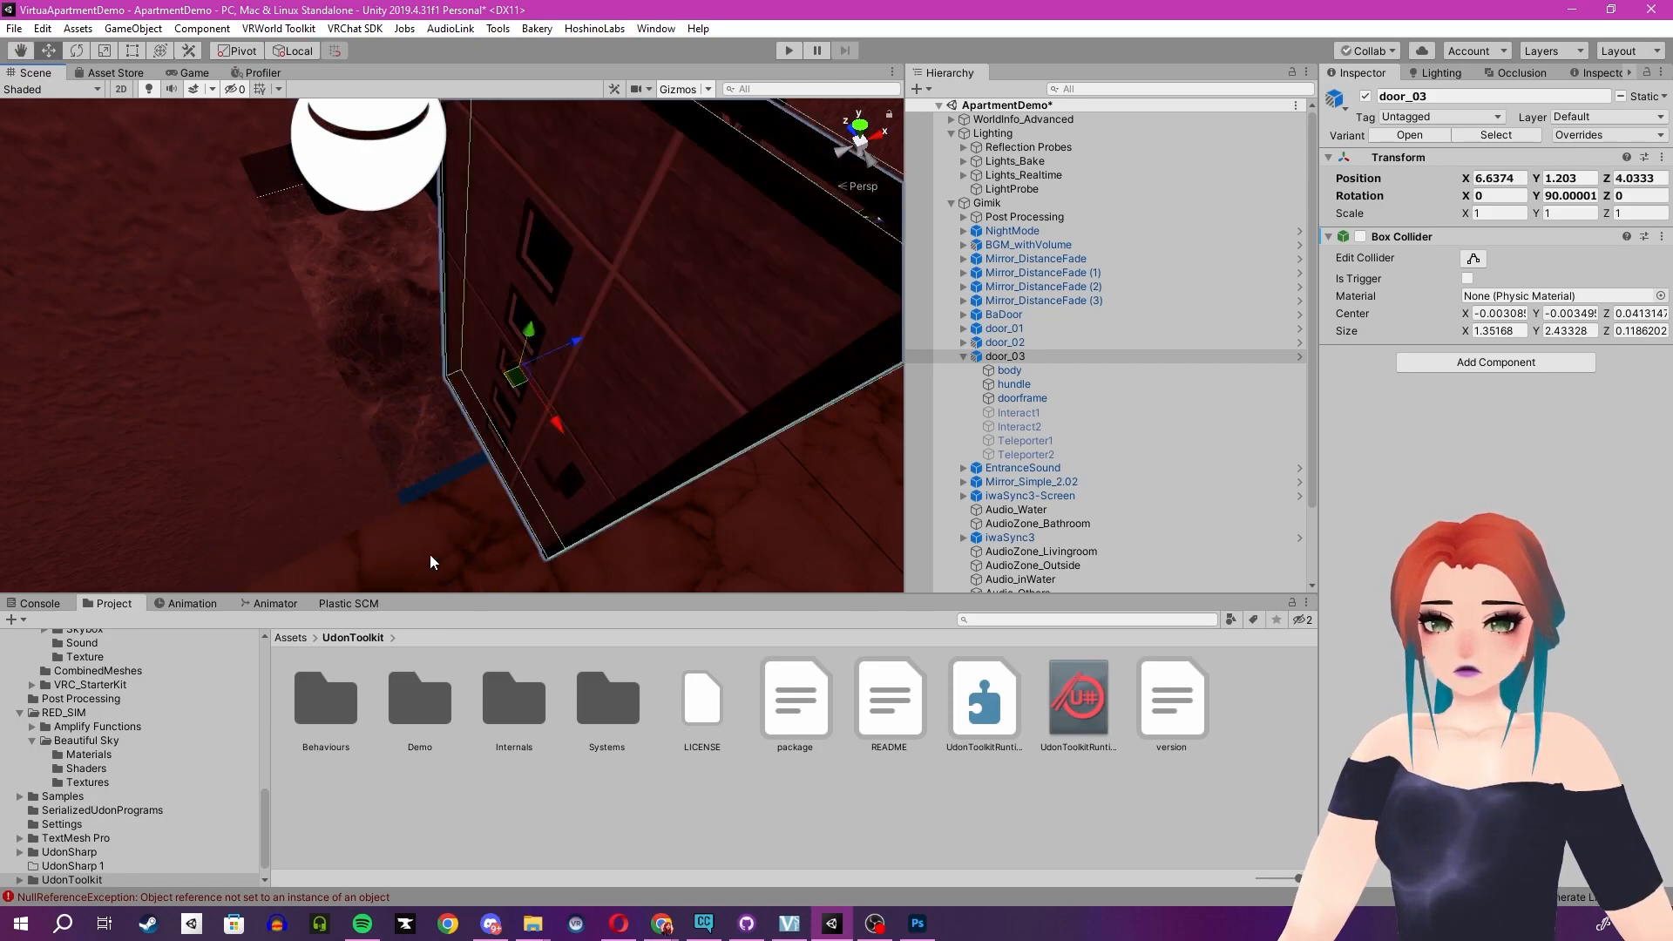
ctrl+drag(544, 429, 614, 569)
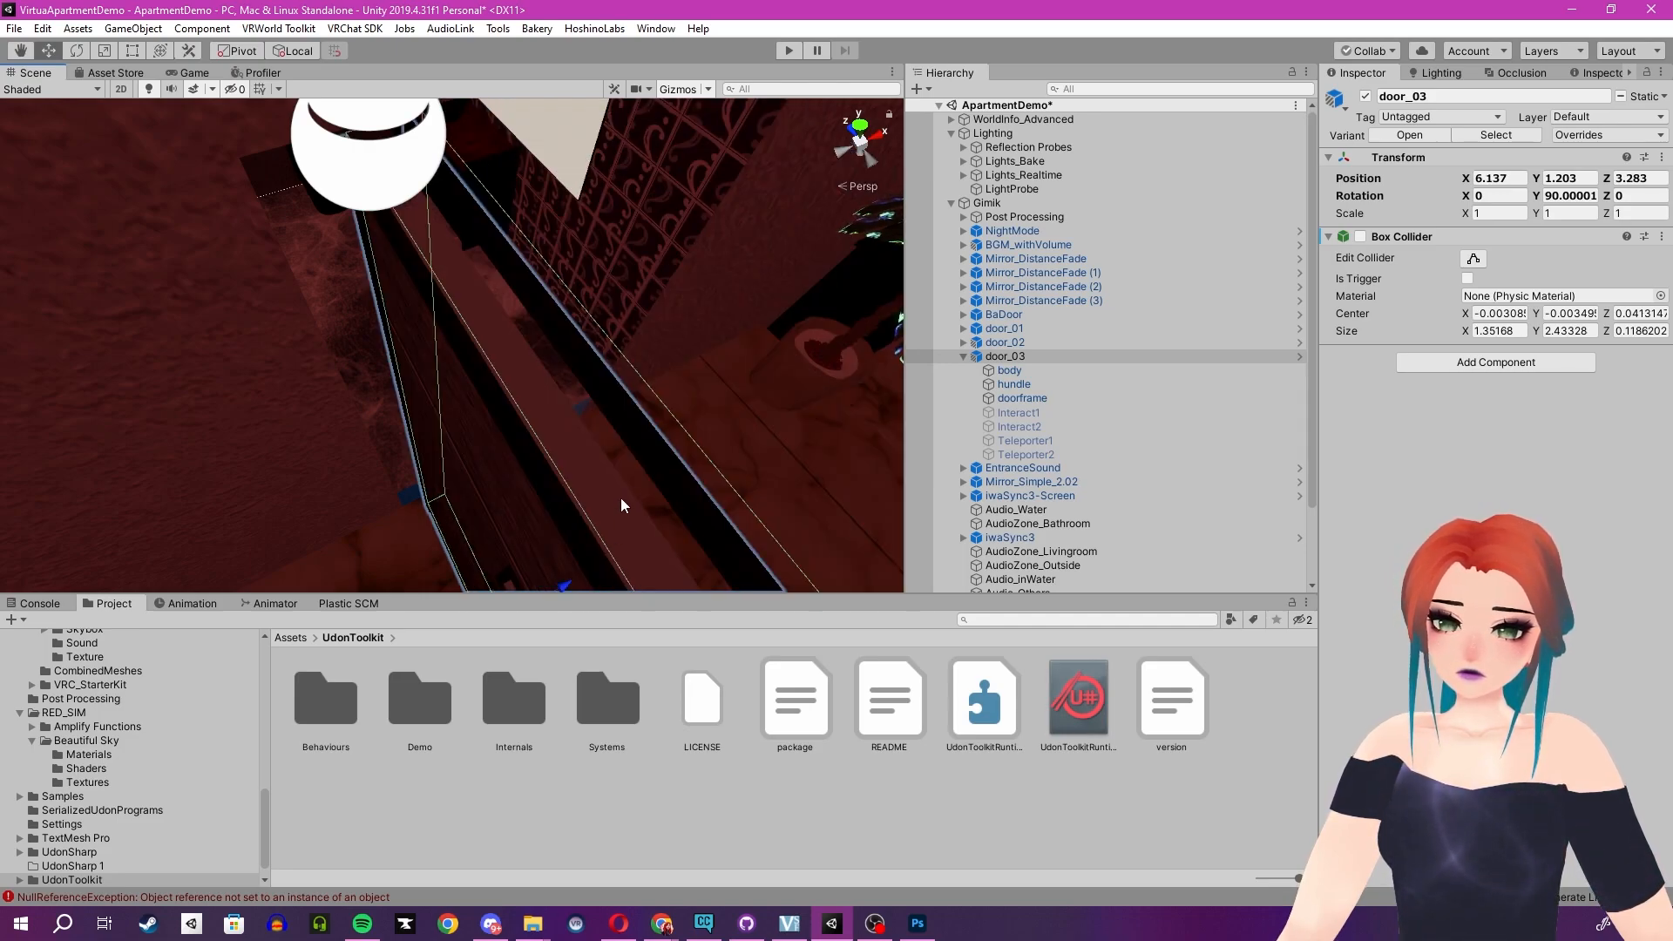
right_drag(657, 470, 796, 178)
key(s)
key(ctrl+z)
key(ctrl+z)
key(ctrl+z)
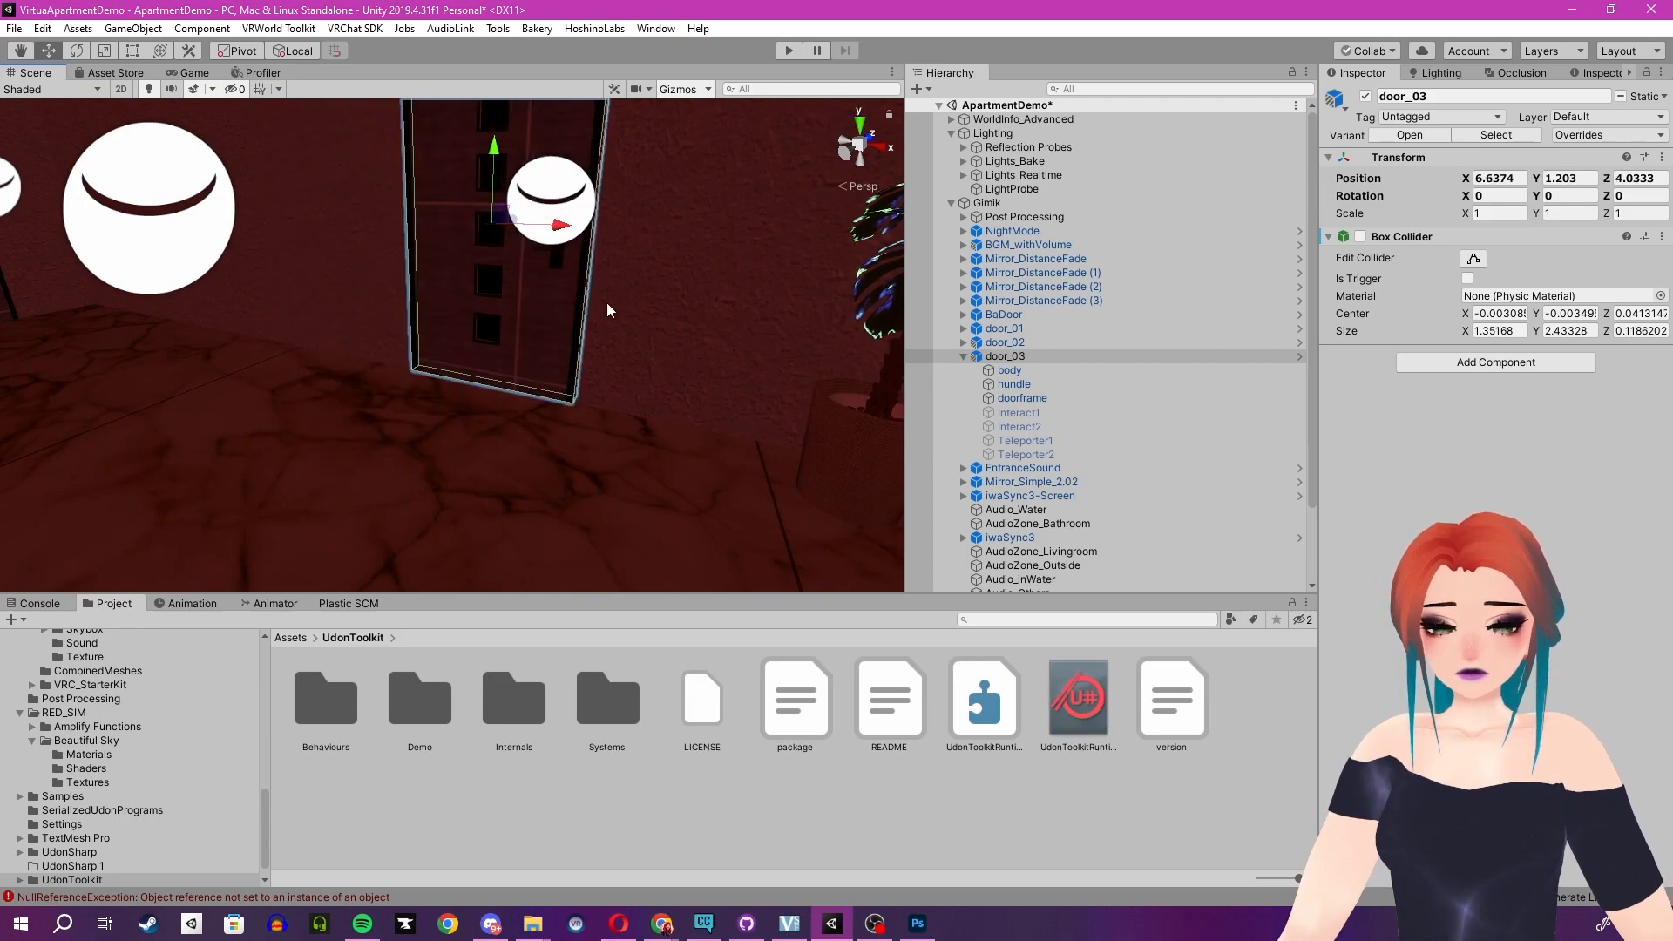
- Select the Co_entranceDoor mesh in the scene and disable its Box Collider
middle_drag(796, 178, 403, 235)
right_drag(403, 232, 547, 264)
click(547, 264)
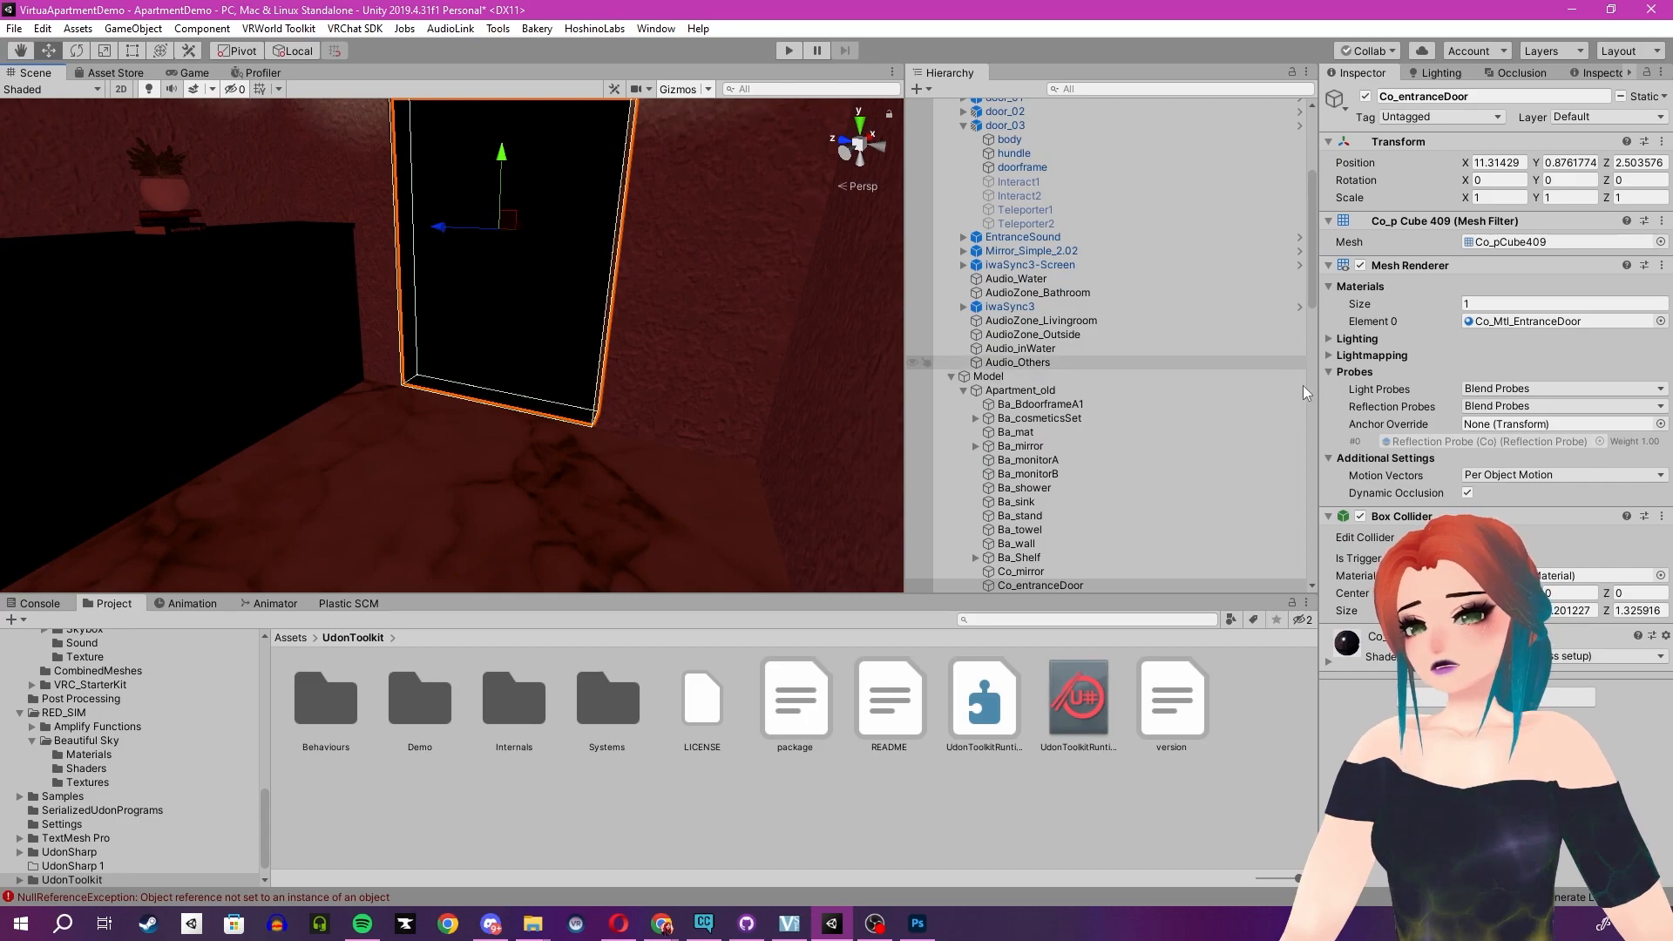
click(1360, 516)
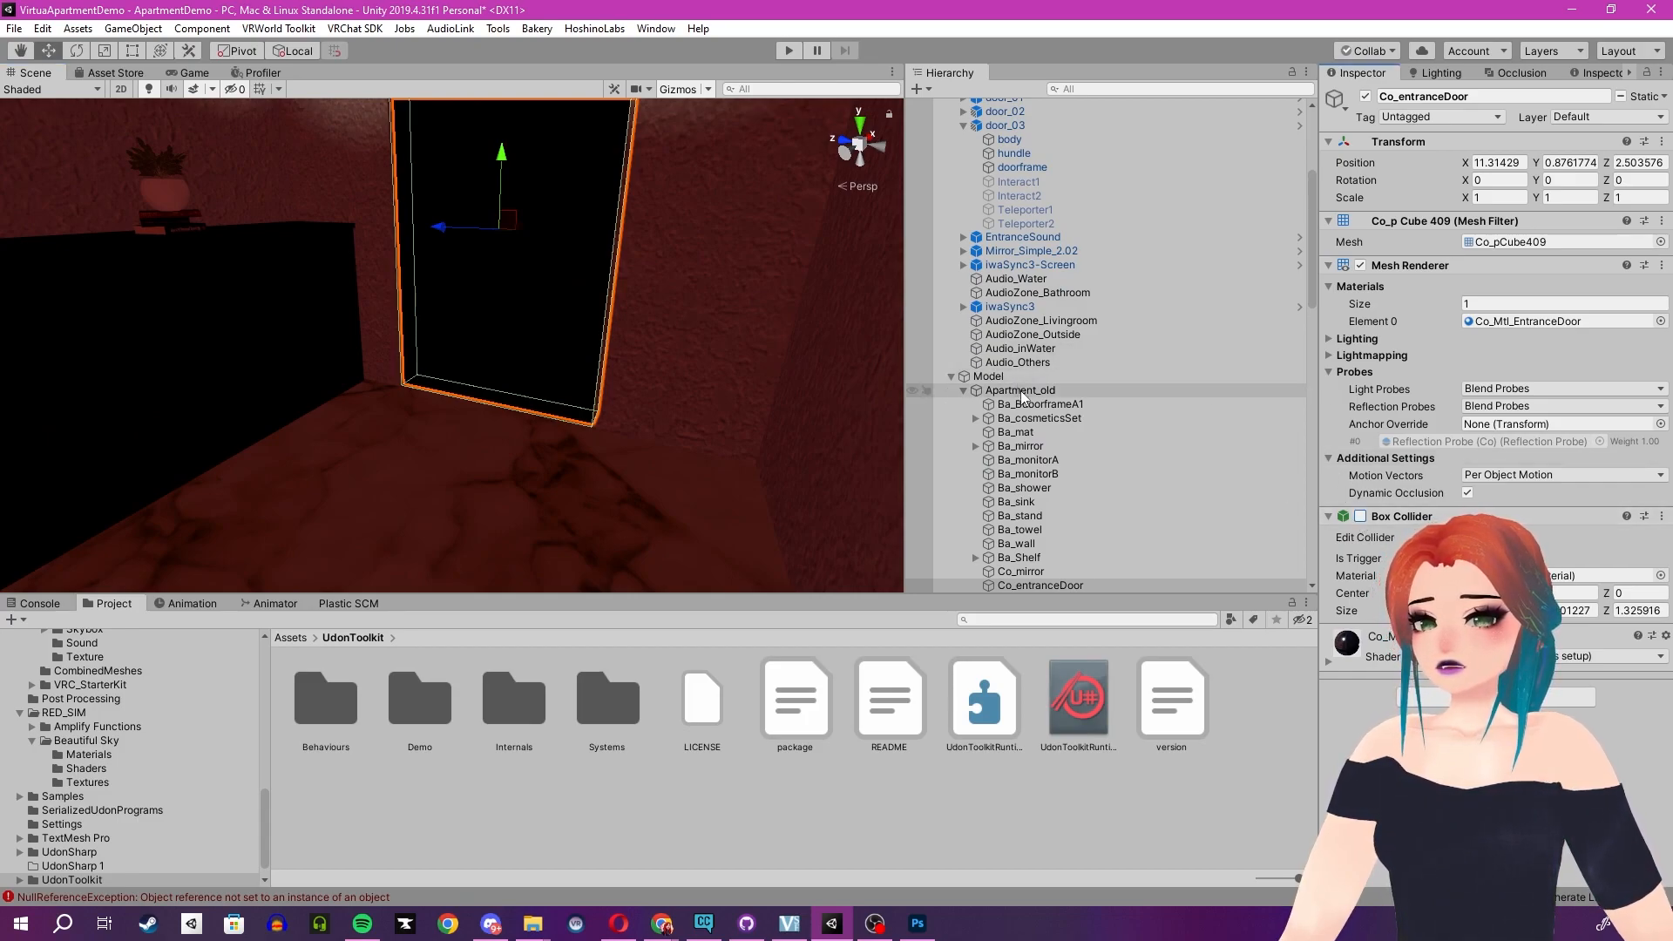
- Select door_02 and disable its Box Collider, briefly toggling the object off and back on
scroll(1040, 366, up, 3)
scroll(1040, 366, up, 2)
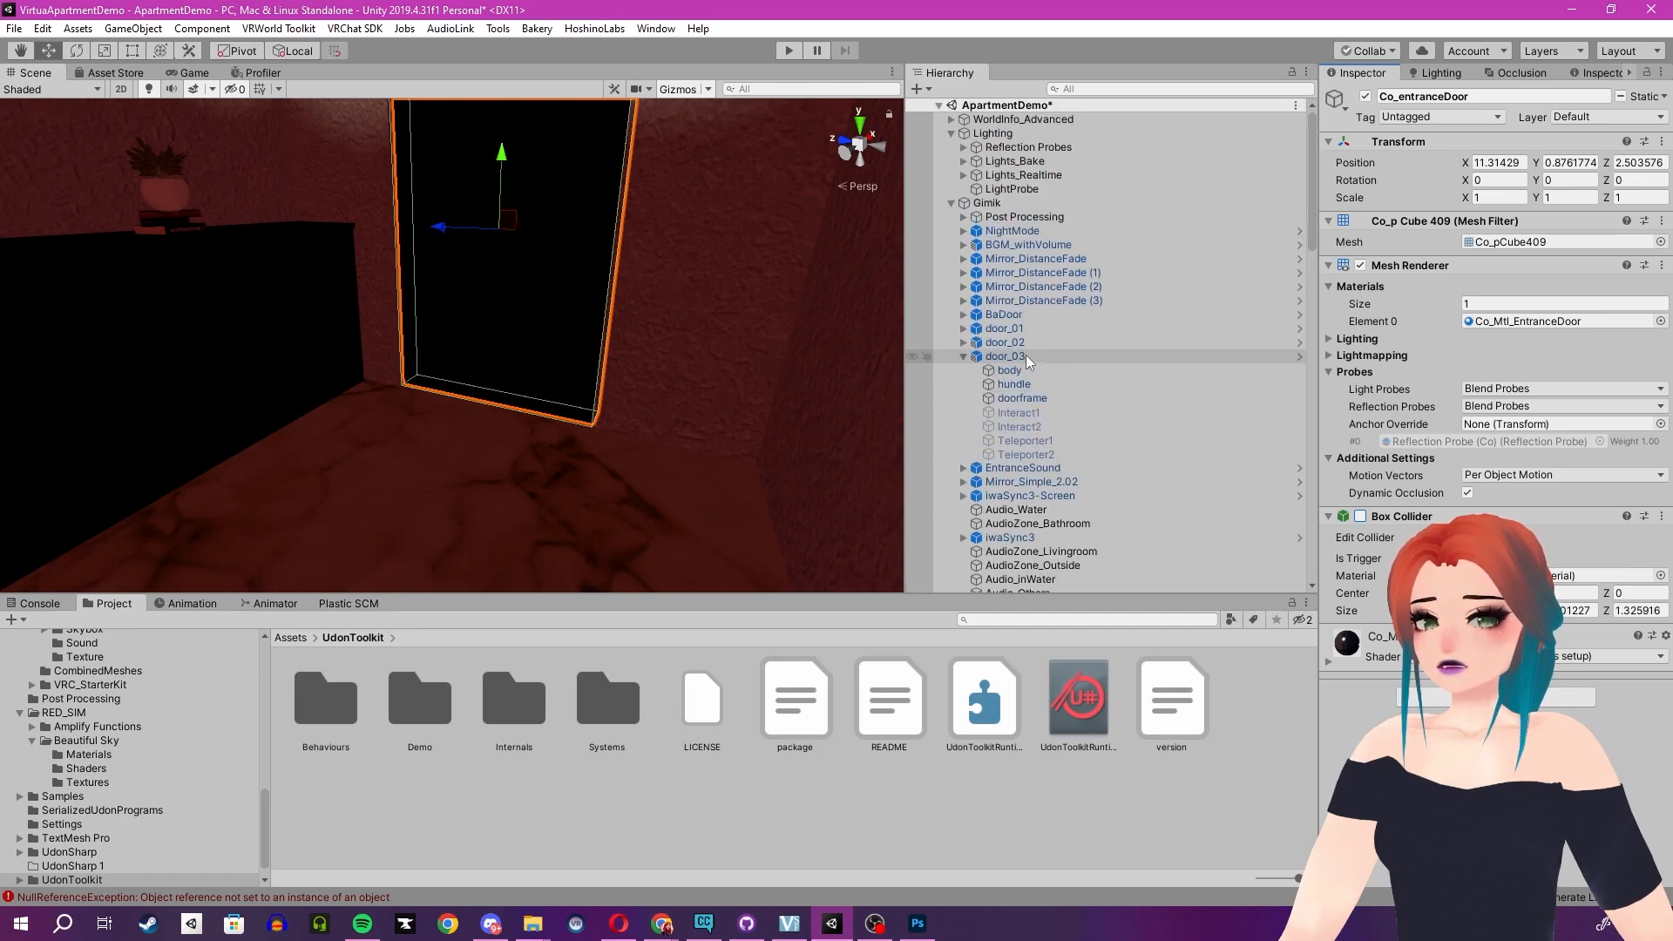
right_drag(454, 340, 421, 389)
click(523, 418)
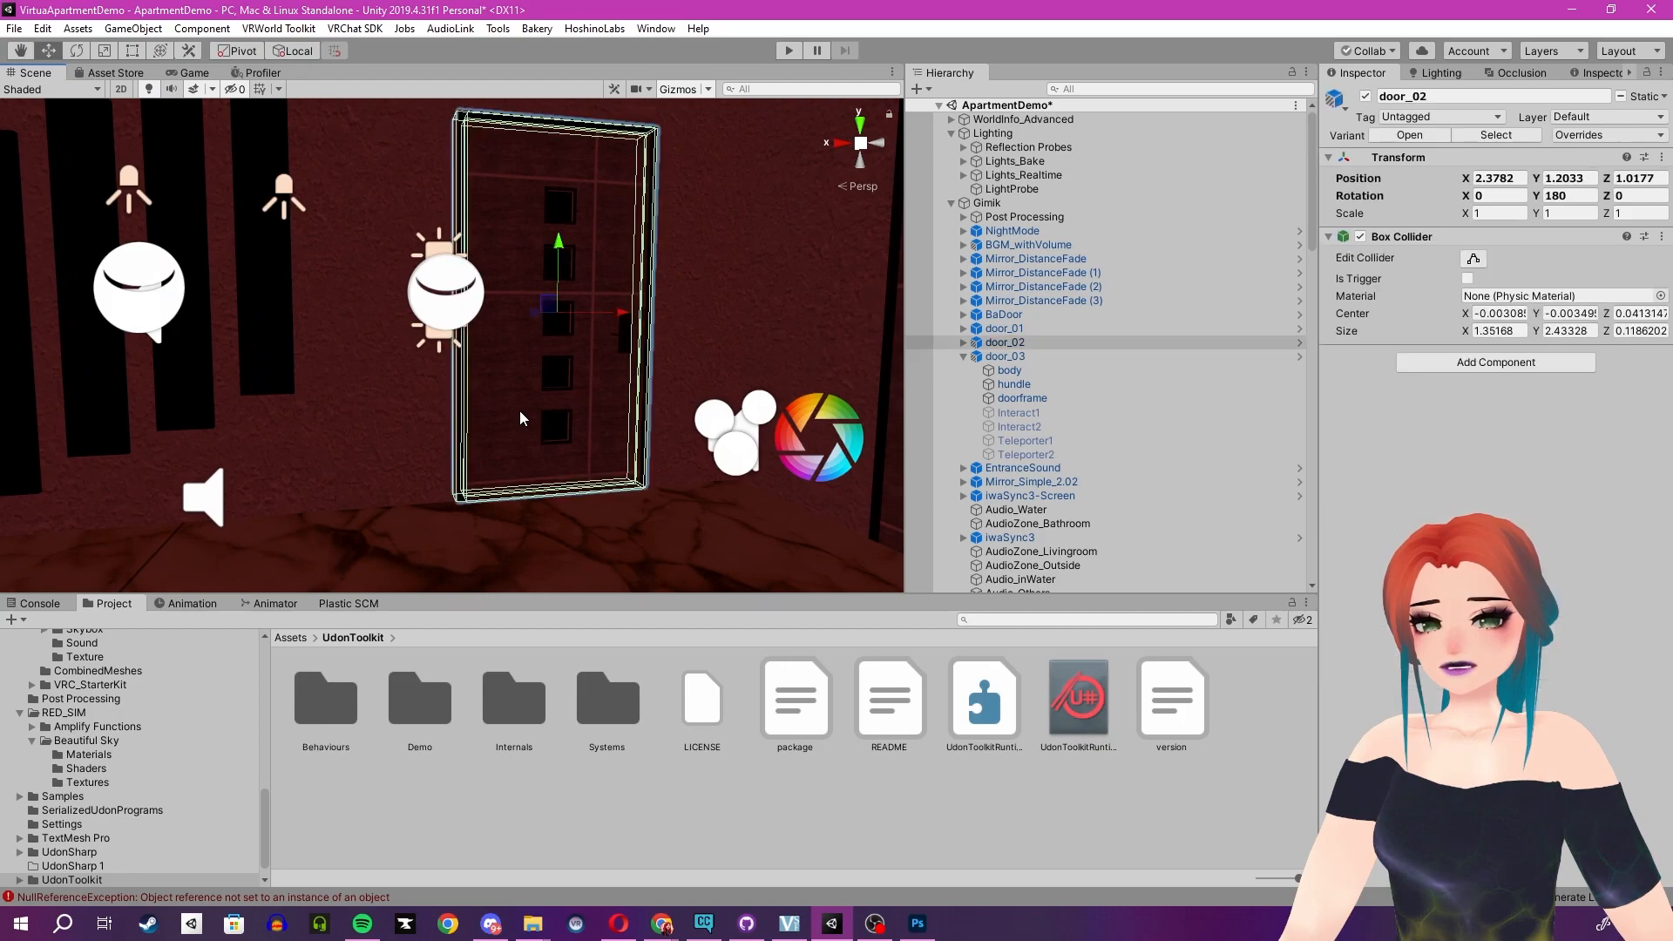
click(523, 418)
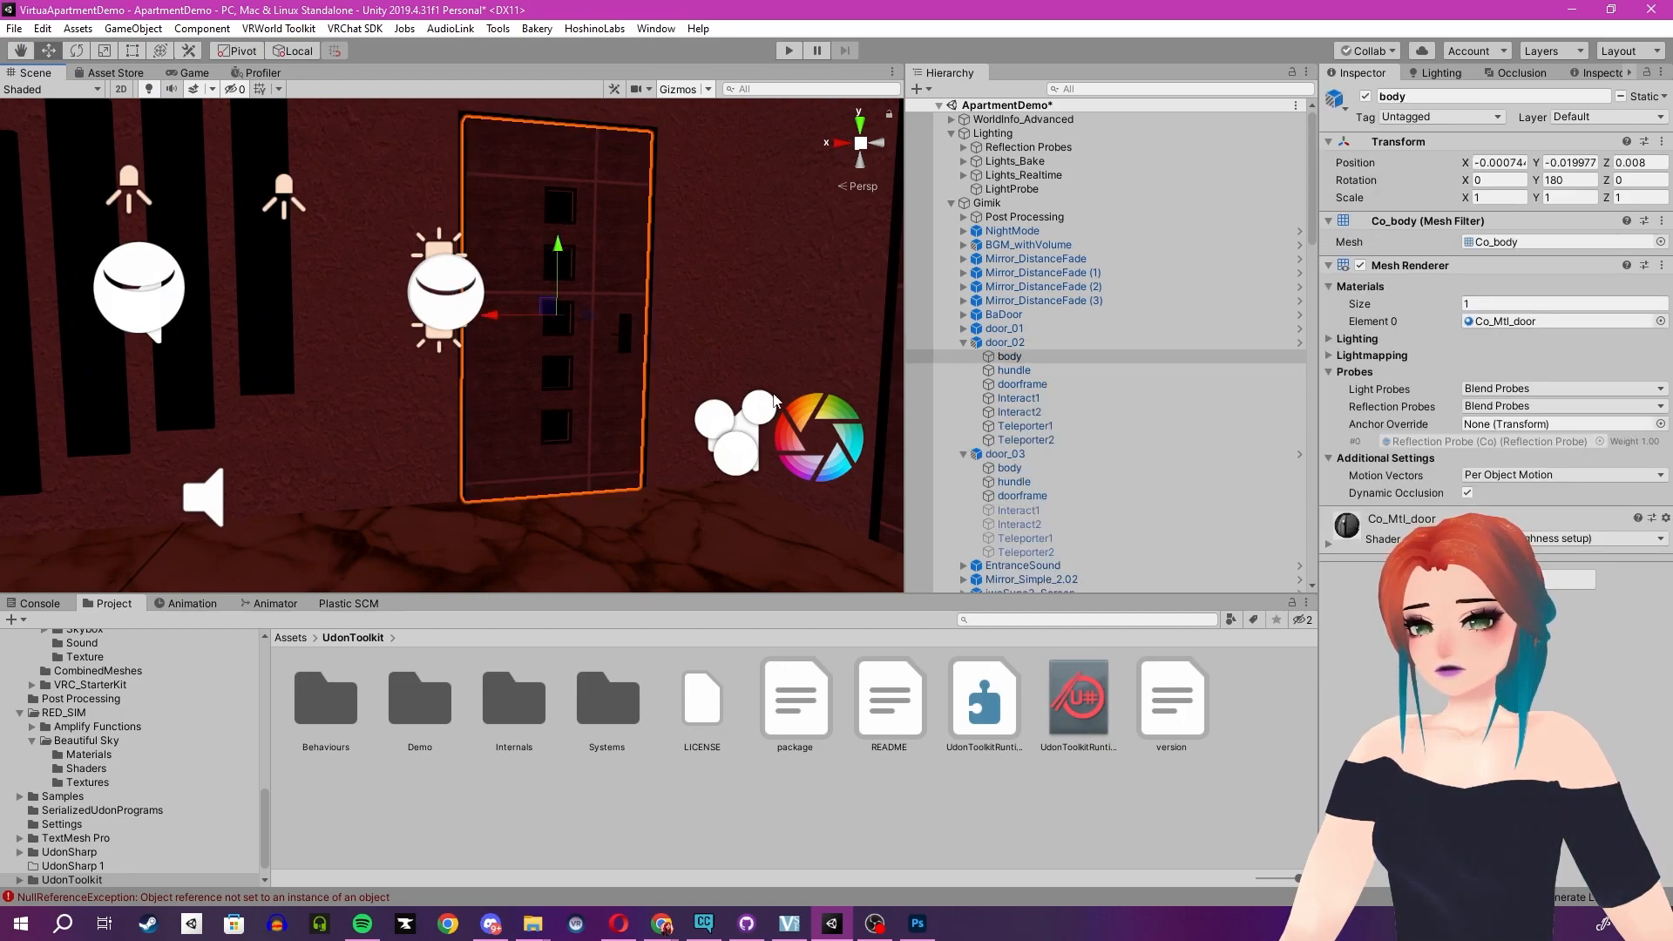
click(1089, 342)
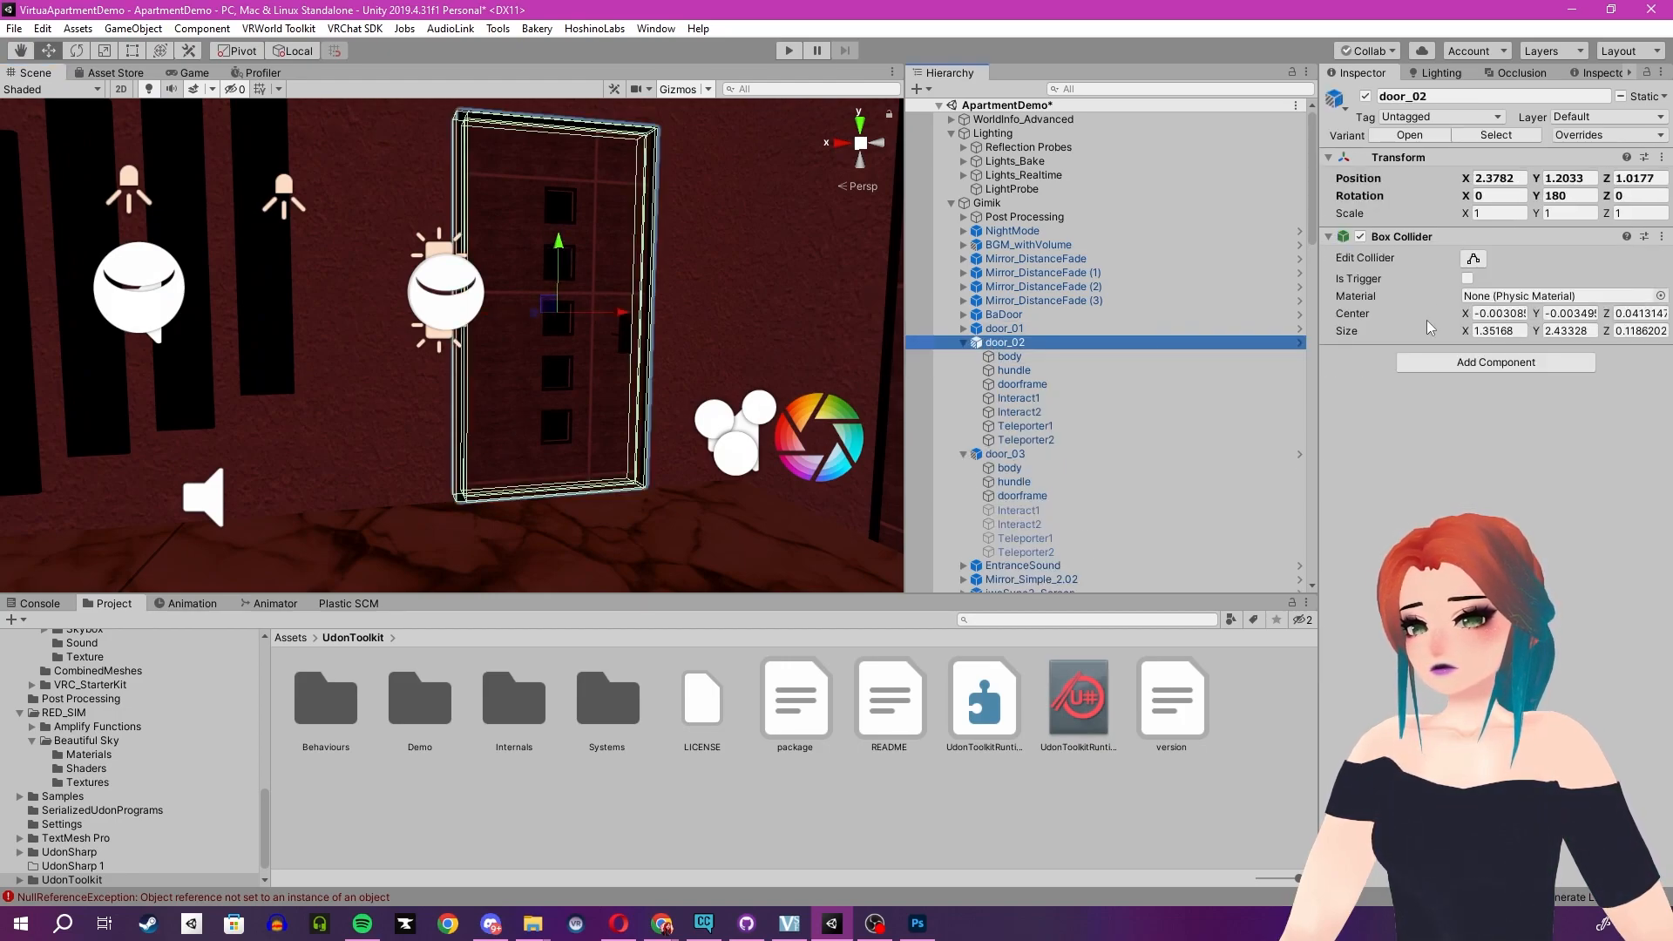
click(1360, 236)
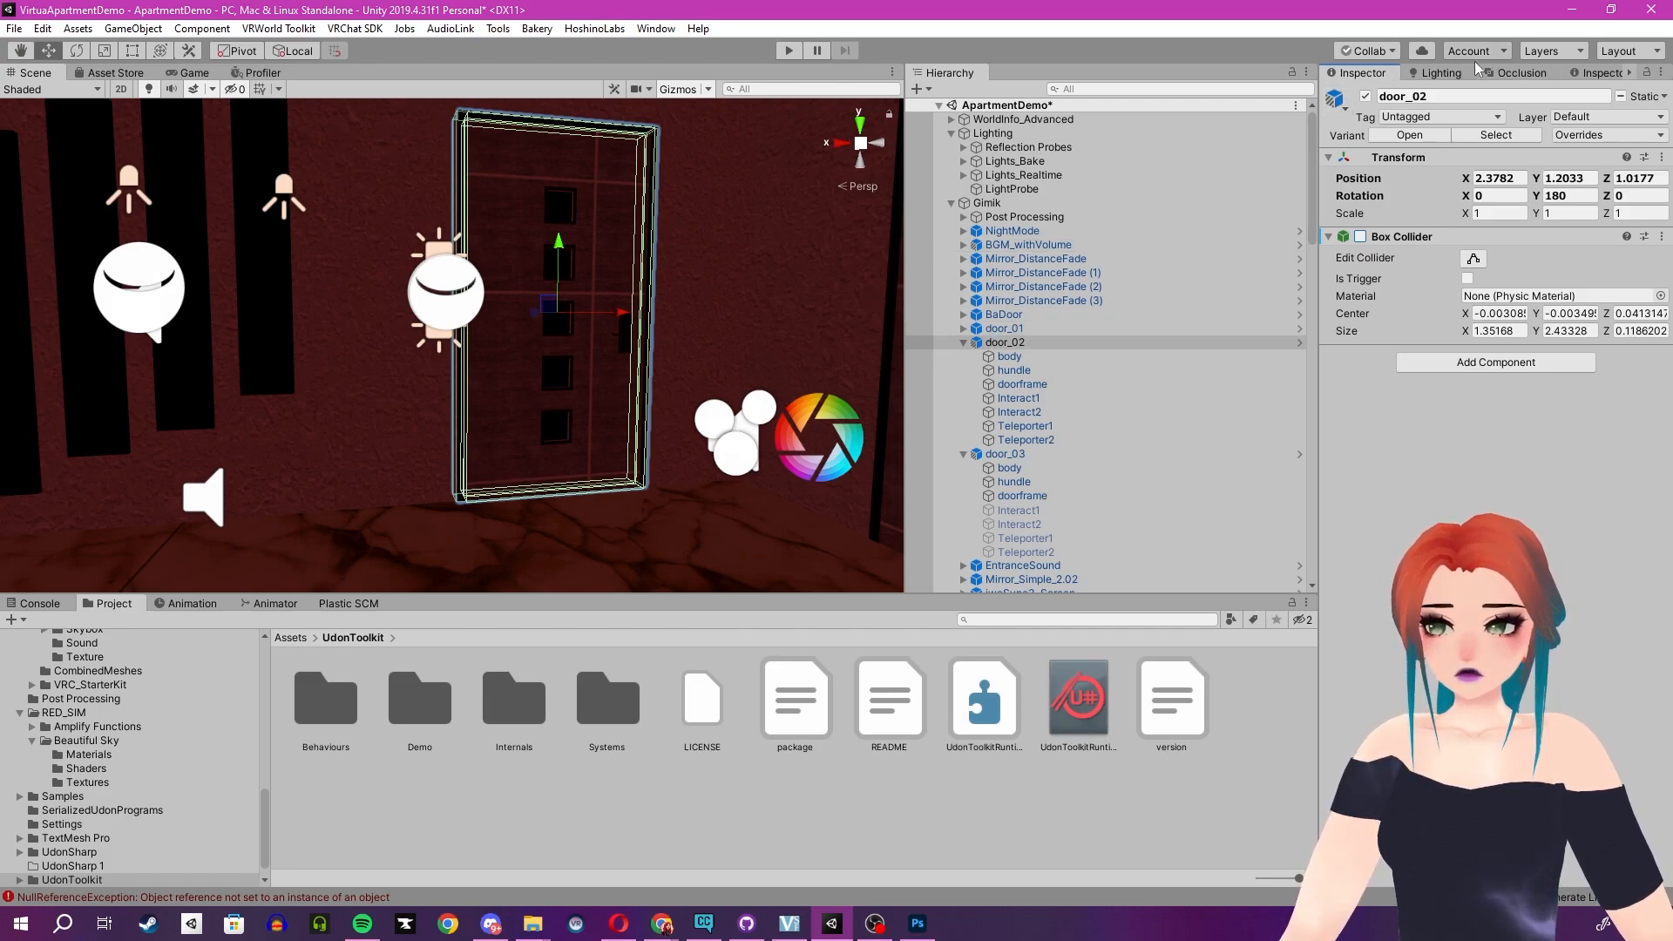
click(1365, 97)
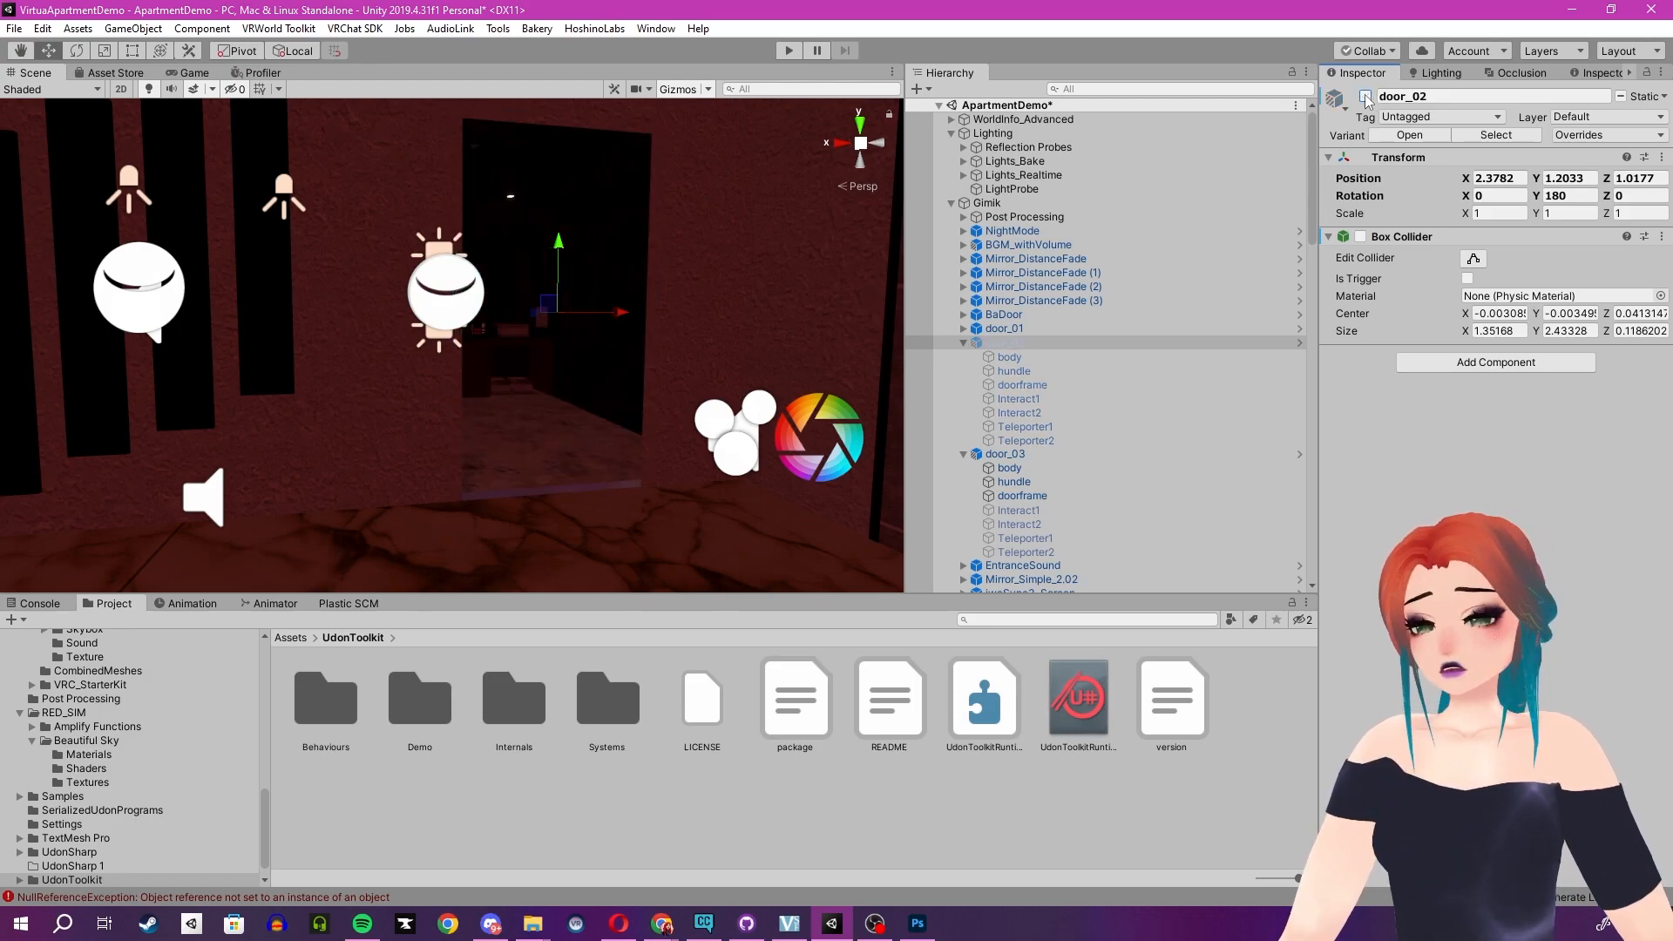
click(1365, 97)
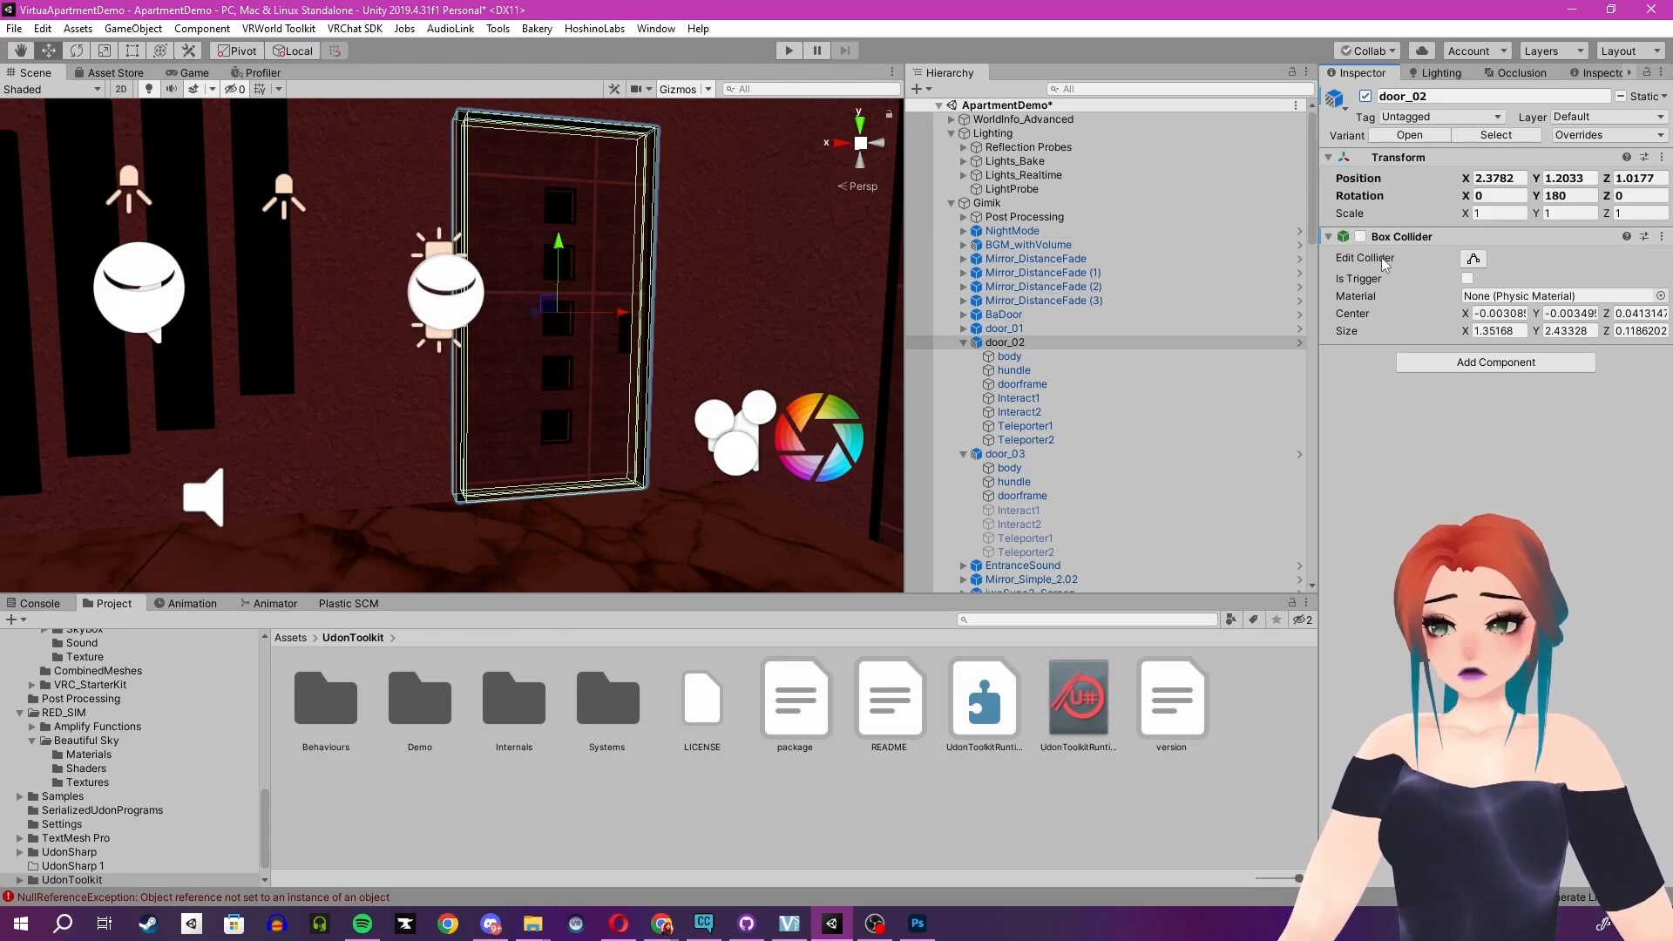
- Deactivate door_02's Interact1, Interact2, Teleporter1 and Teleporter2 objects and save the scene
click(1080, 356)
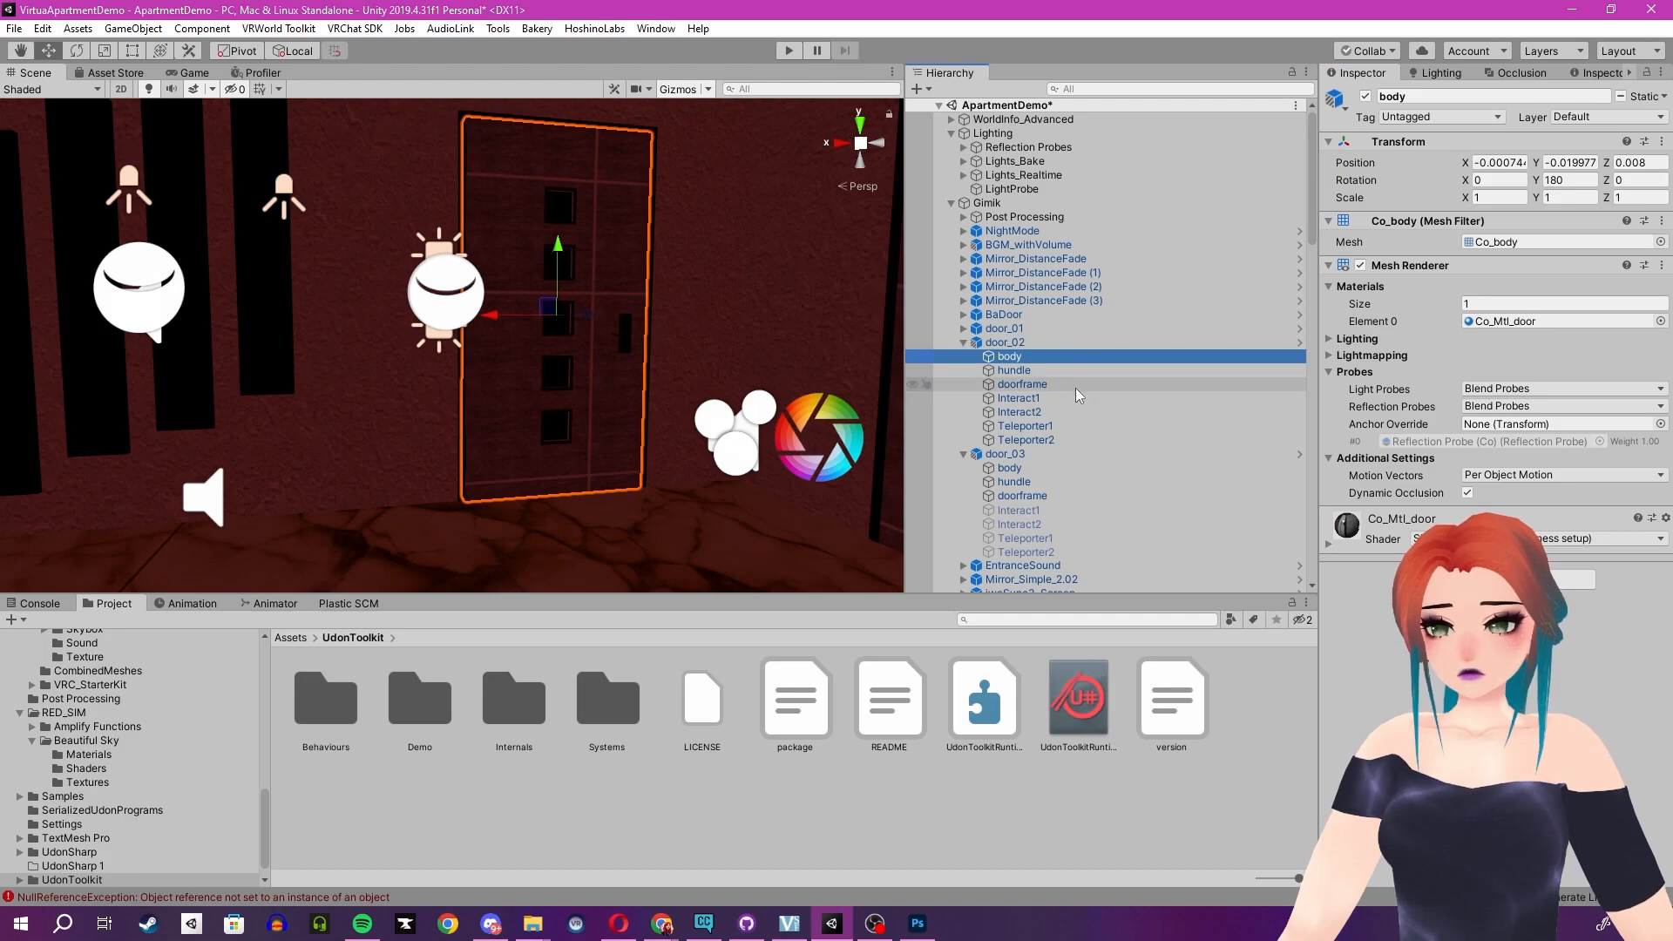
click(1085, 398)
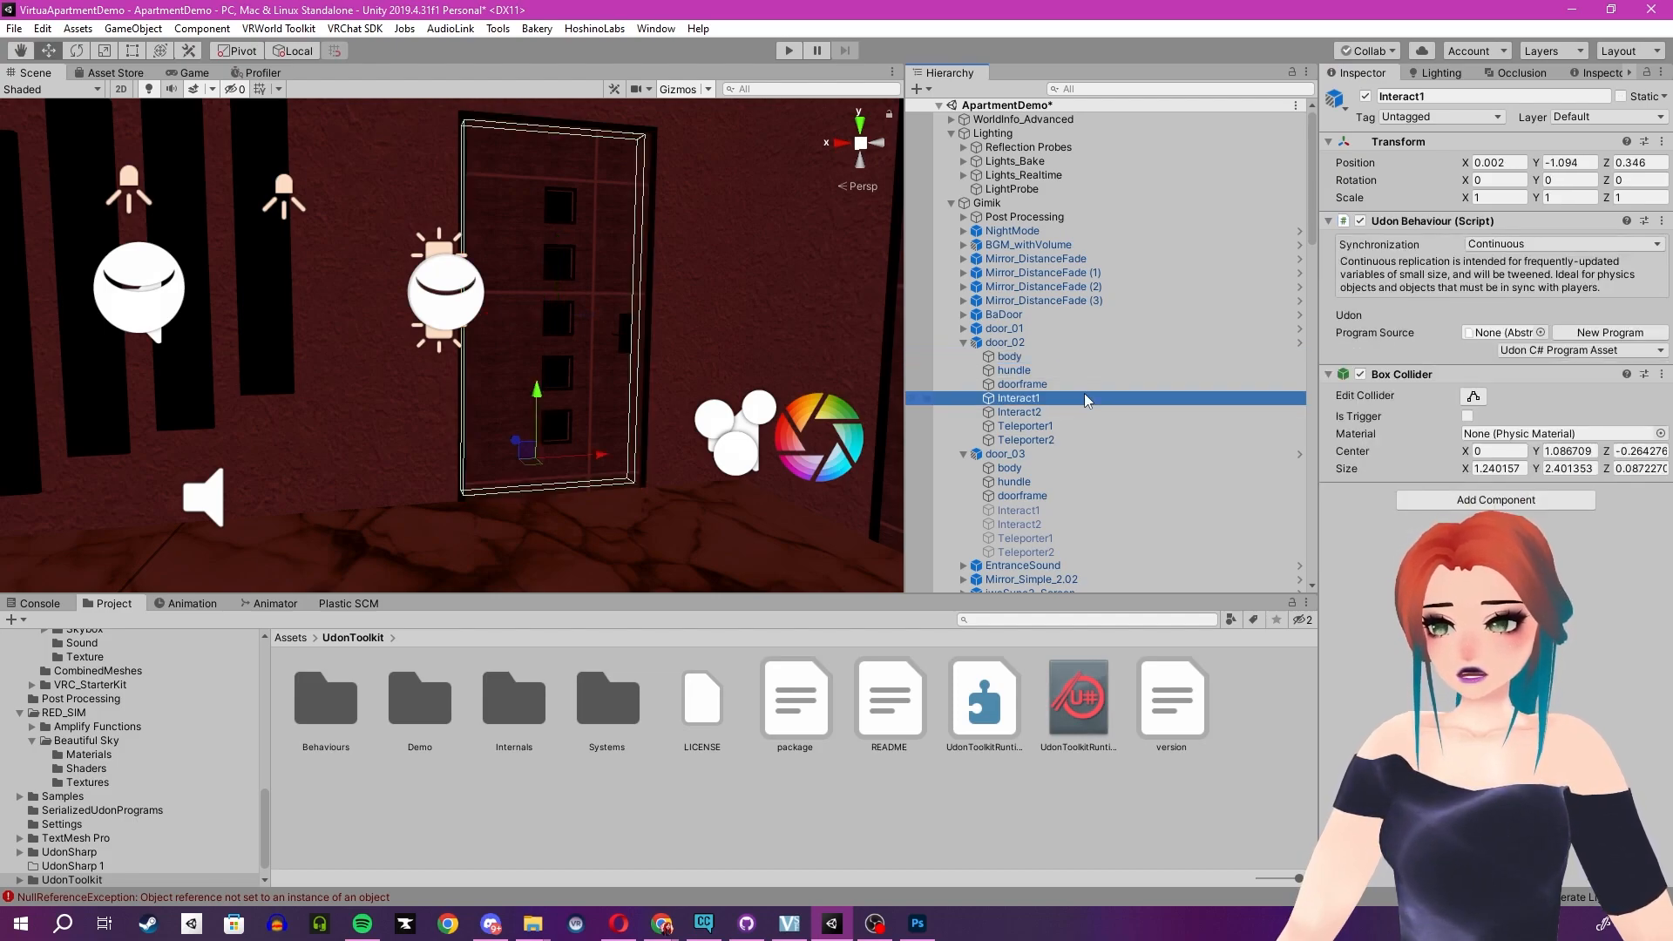
shift+click(1080, 439)
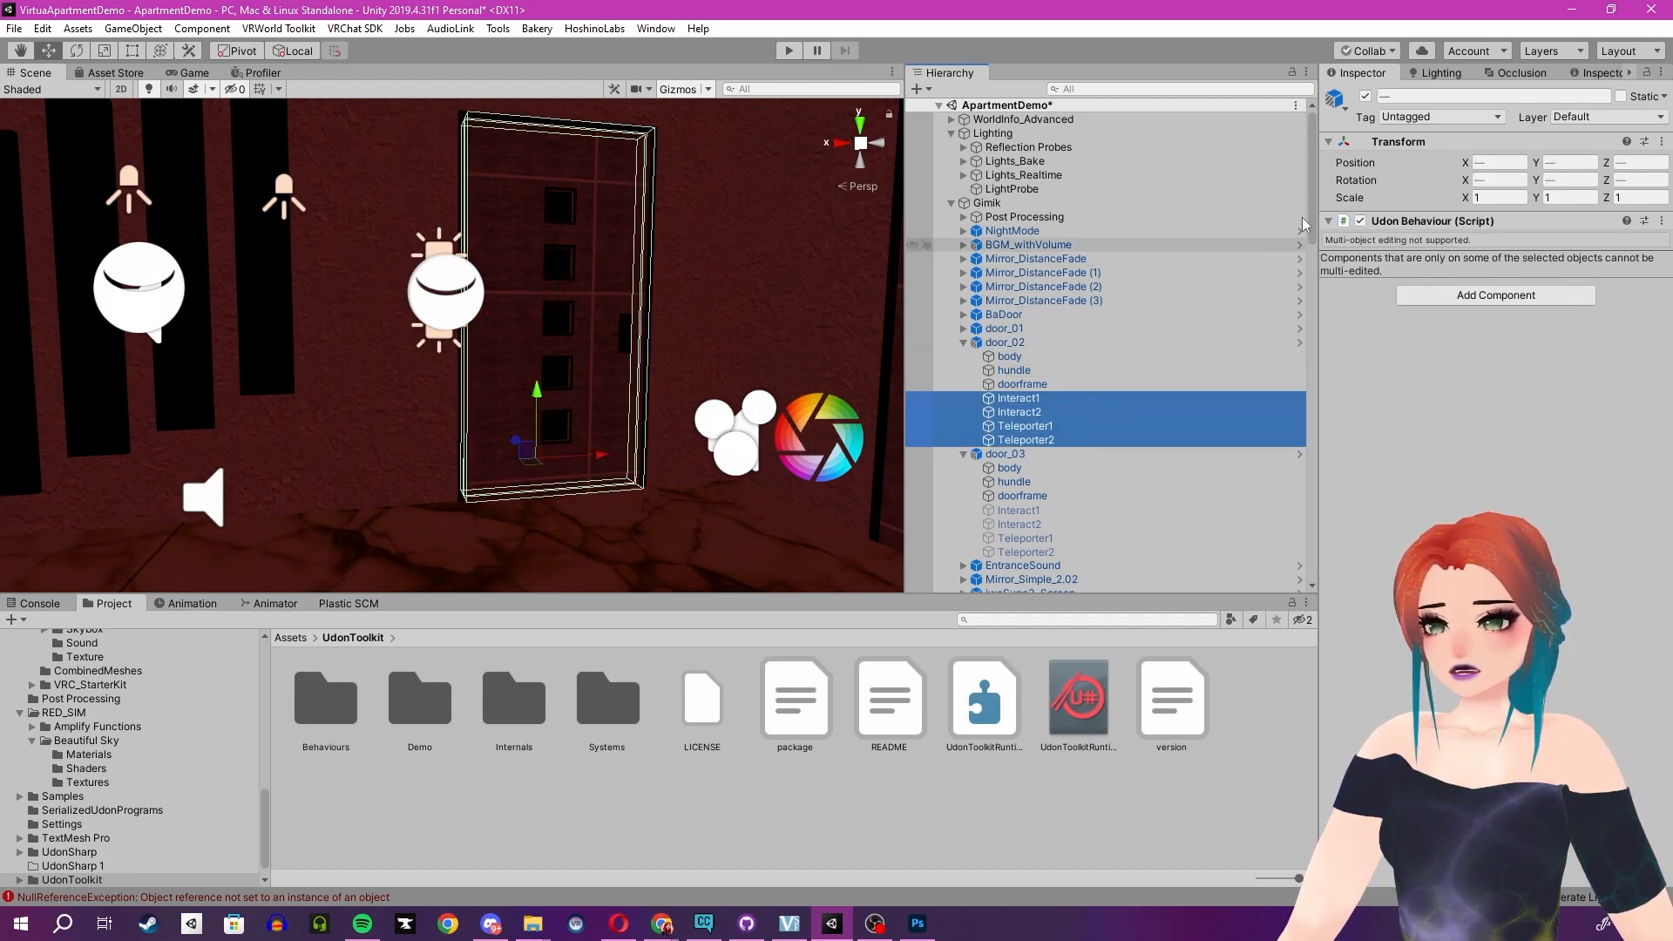
click(1365, 96)
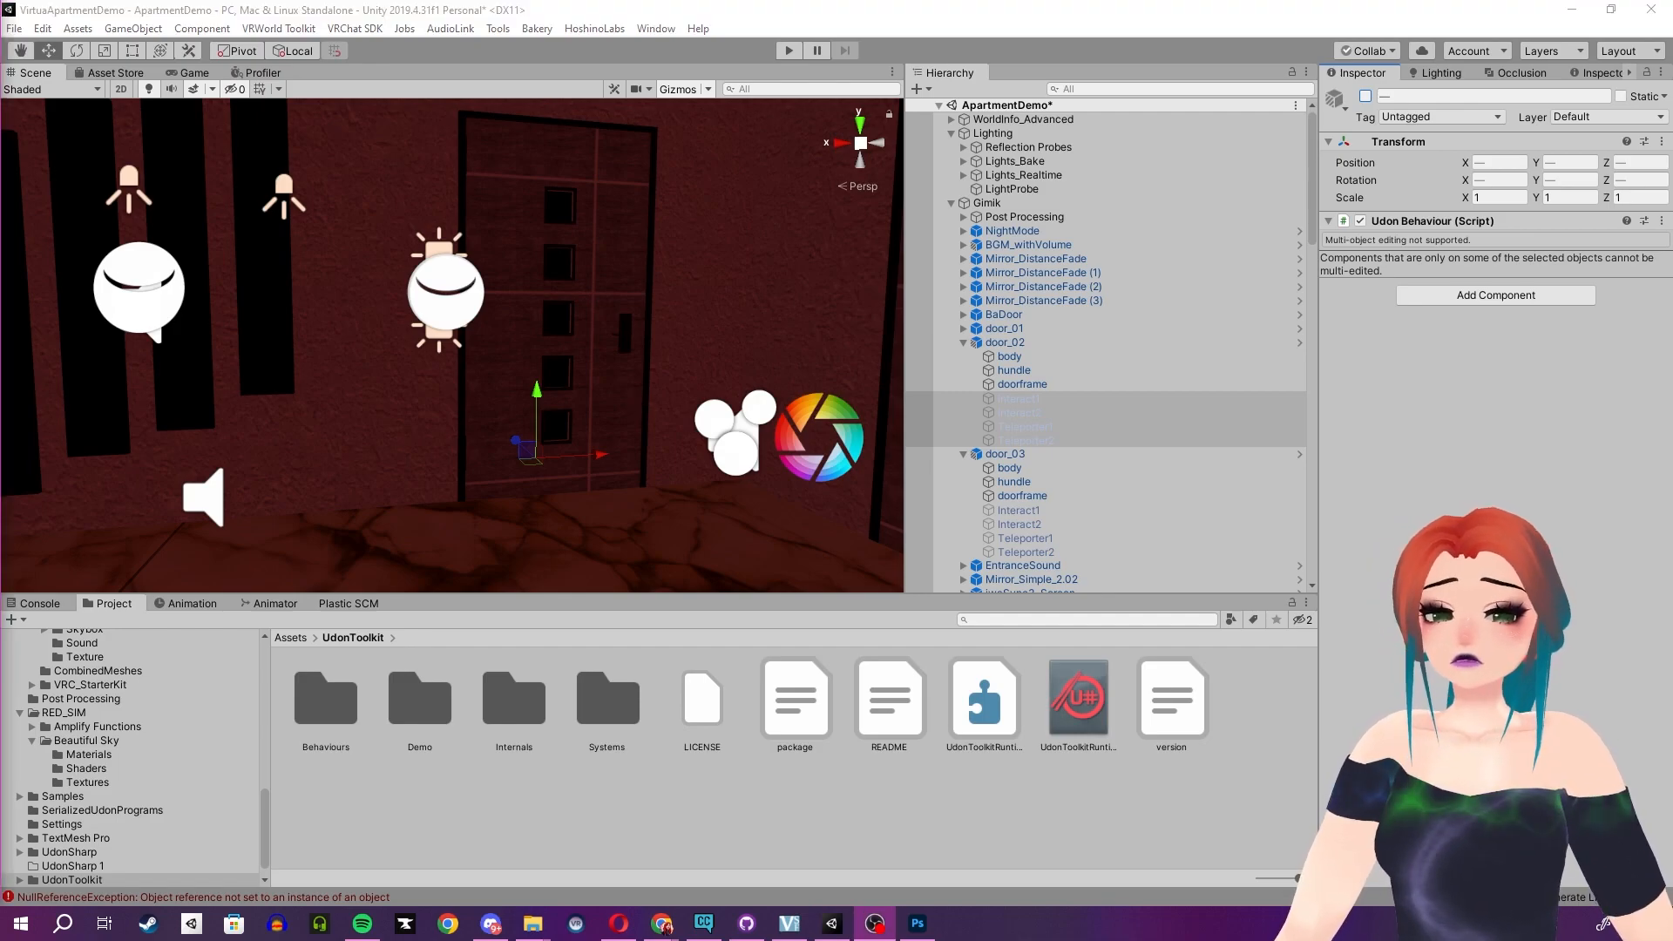
click(781, 13)
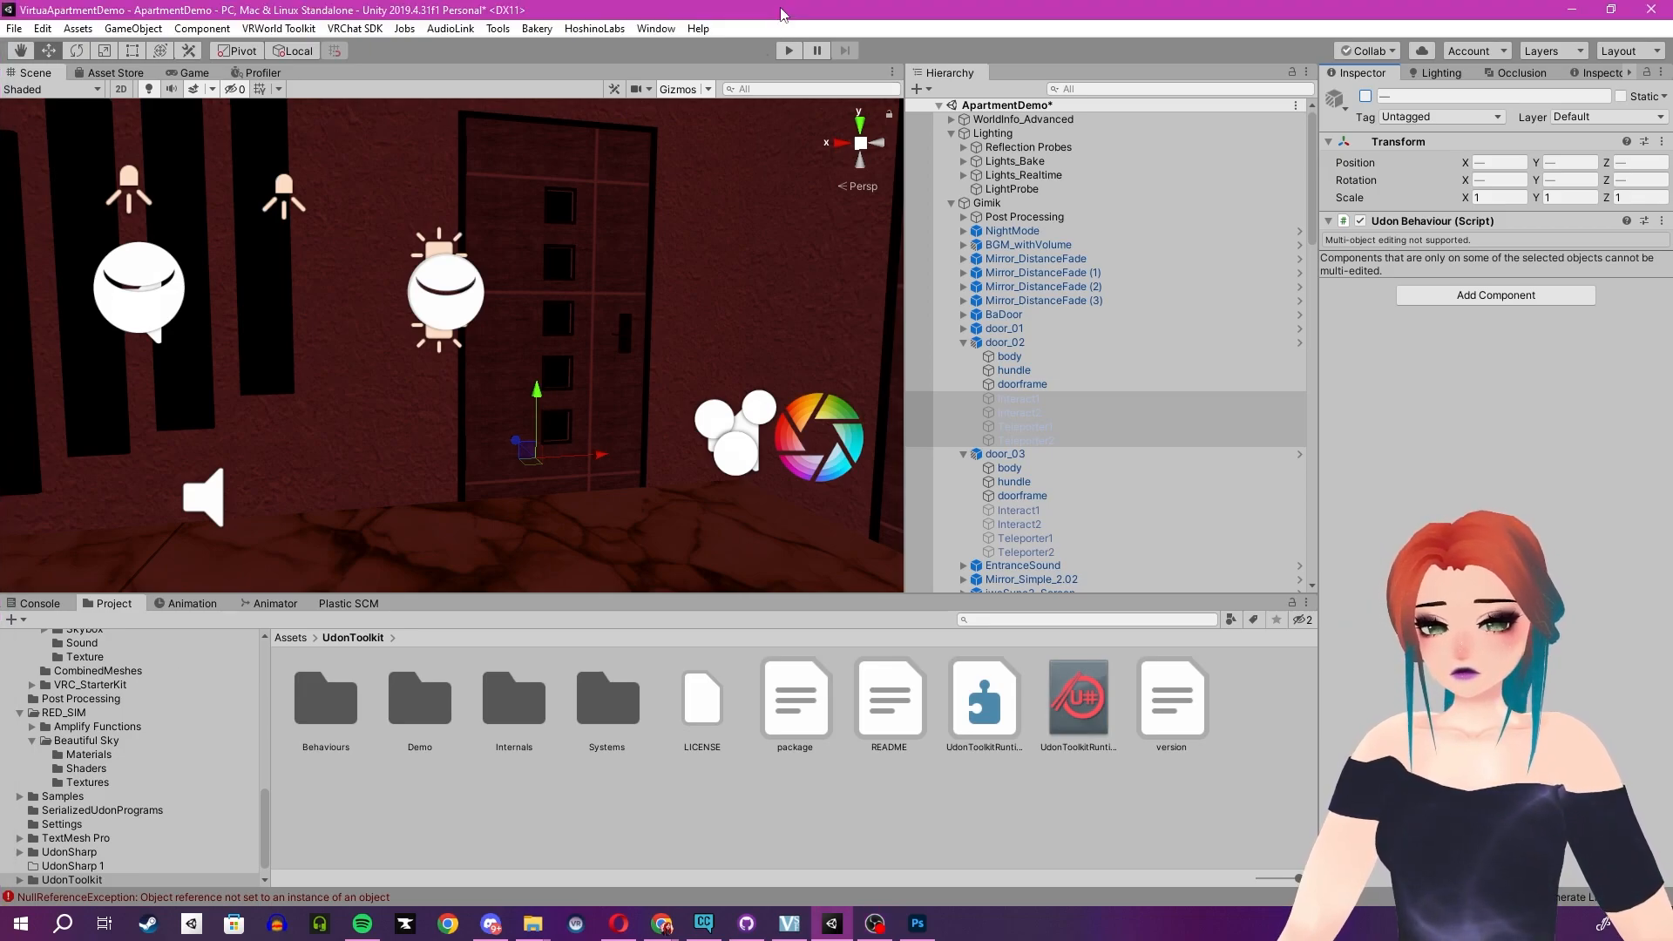
key(ctrl+s)
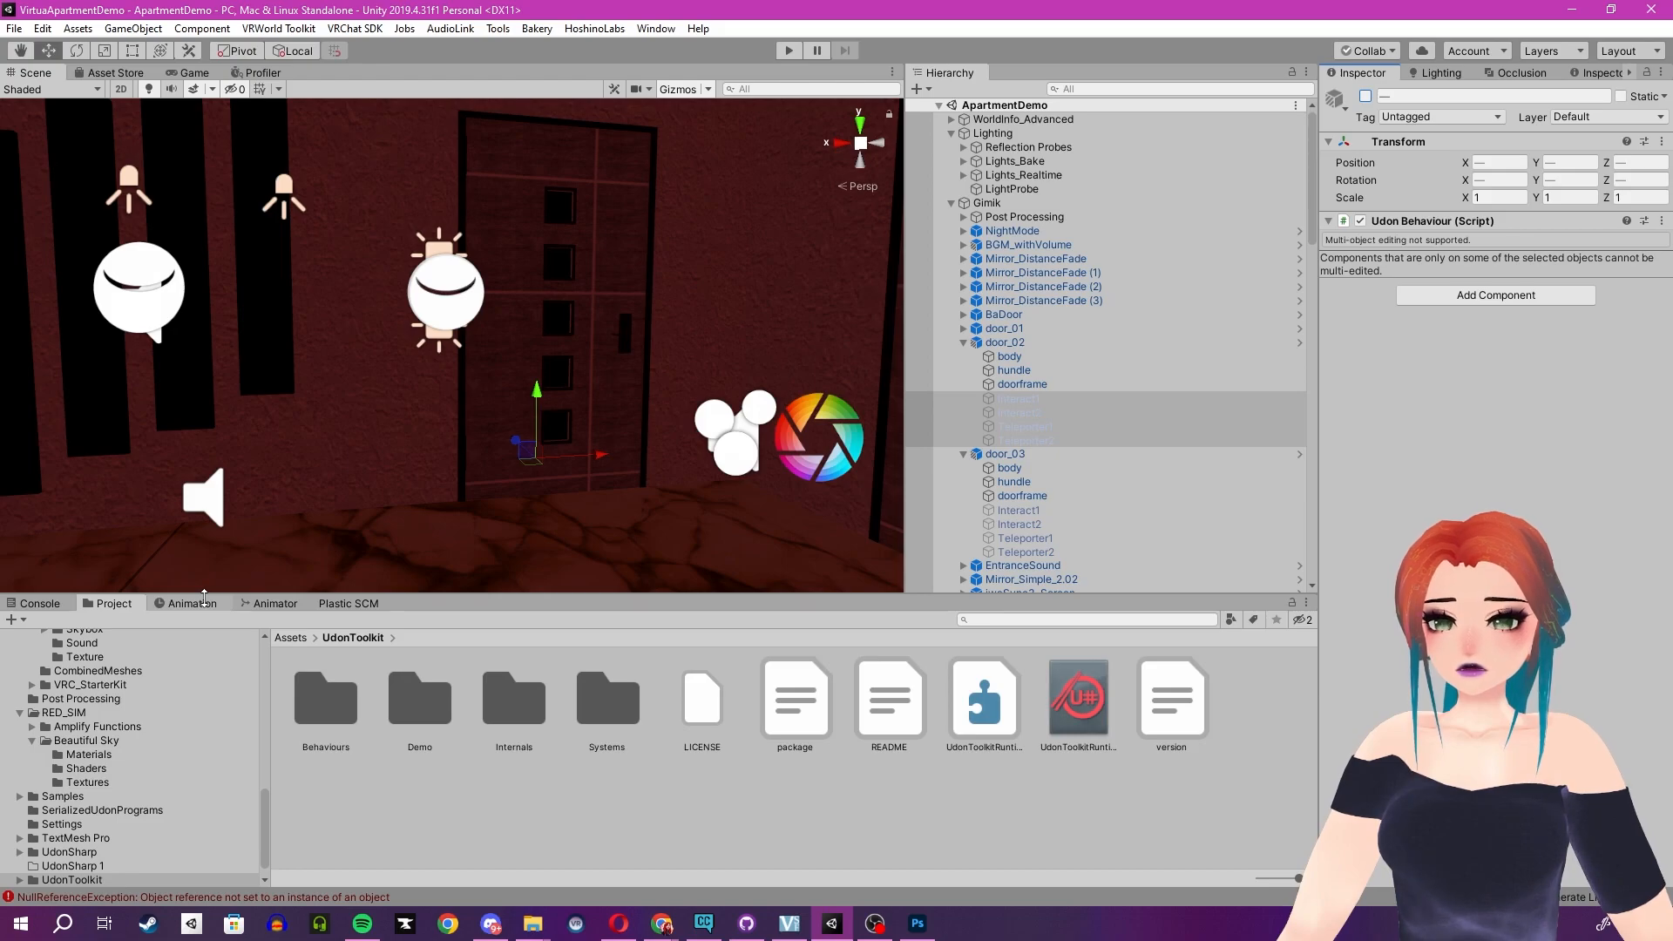
- Select door_01 and deactivate its Interact1, Interact2, Teleporter1 and Teleporter2 objects
mouse_move(589, 424)
right_down()
mouse_move(643, 380)
mouse_move(577, 442)
right_up()
click(576, 444)
click(577, 444)
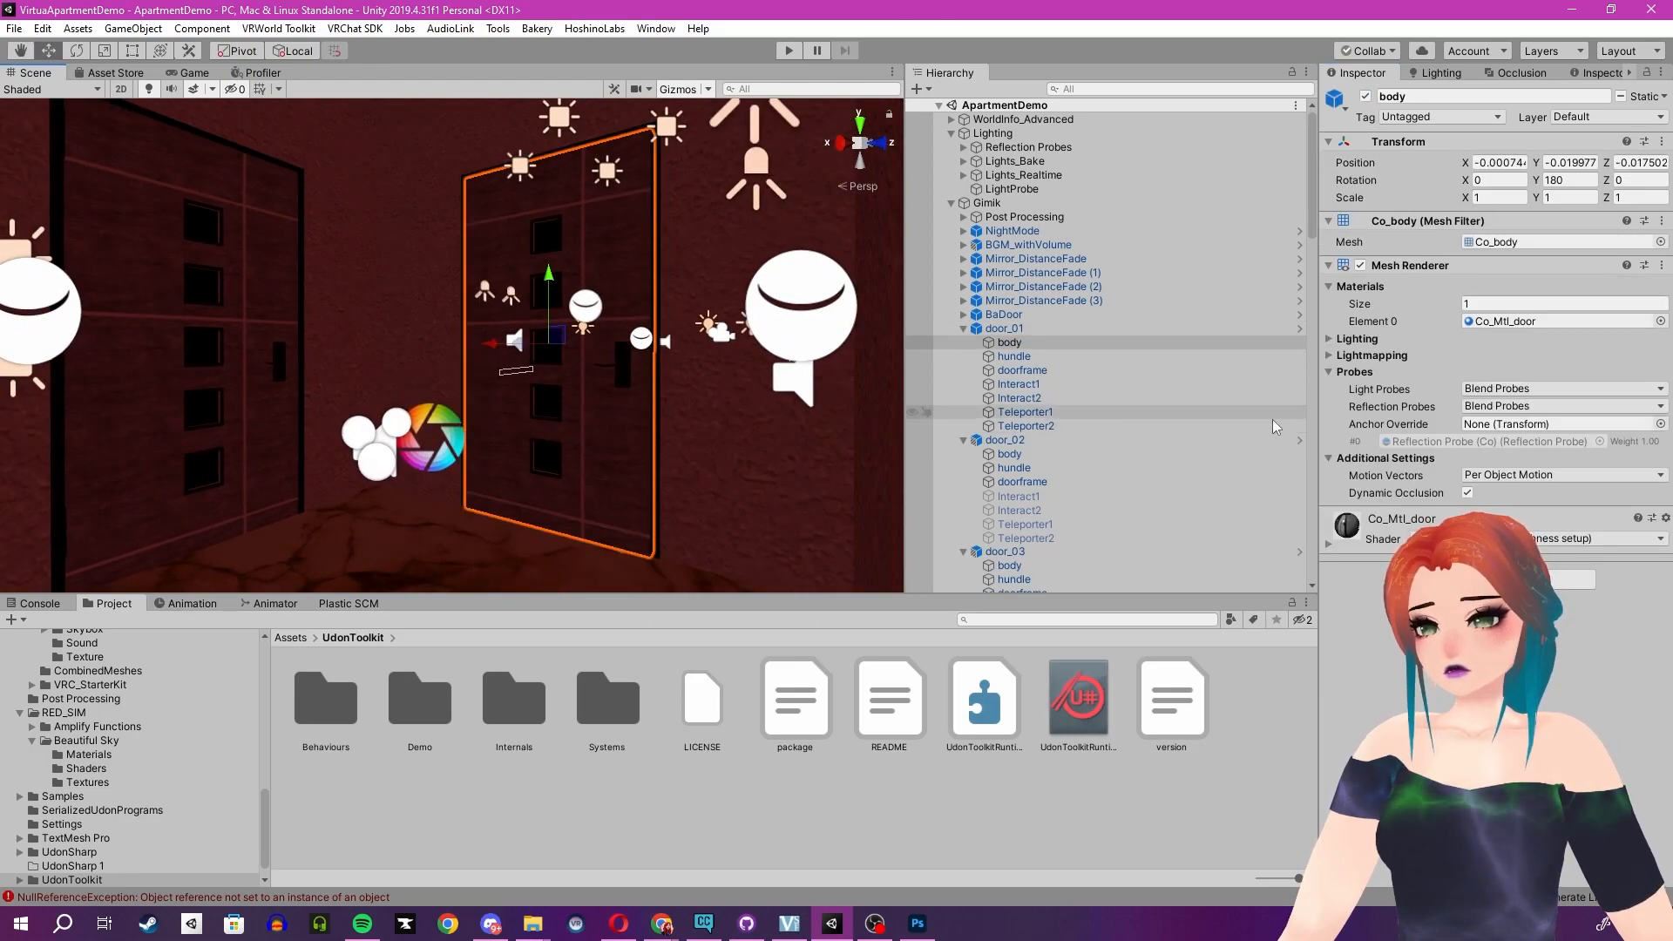
click(1024, 331)
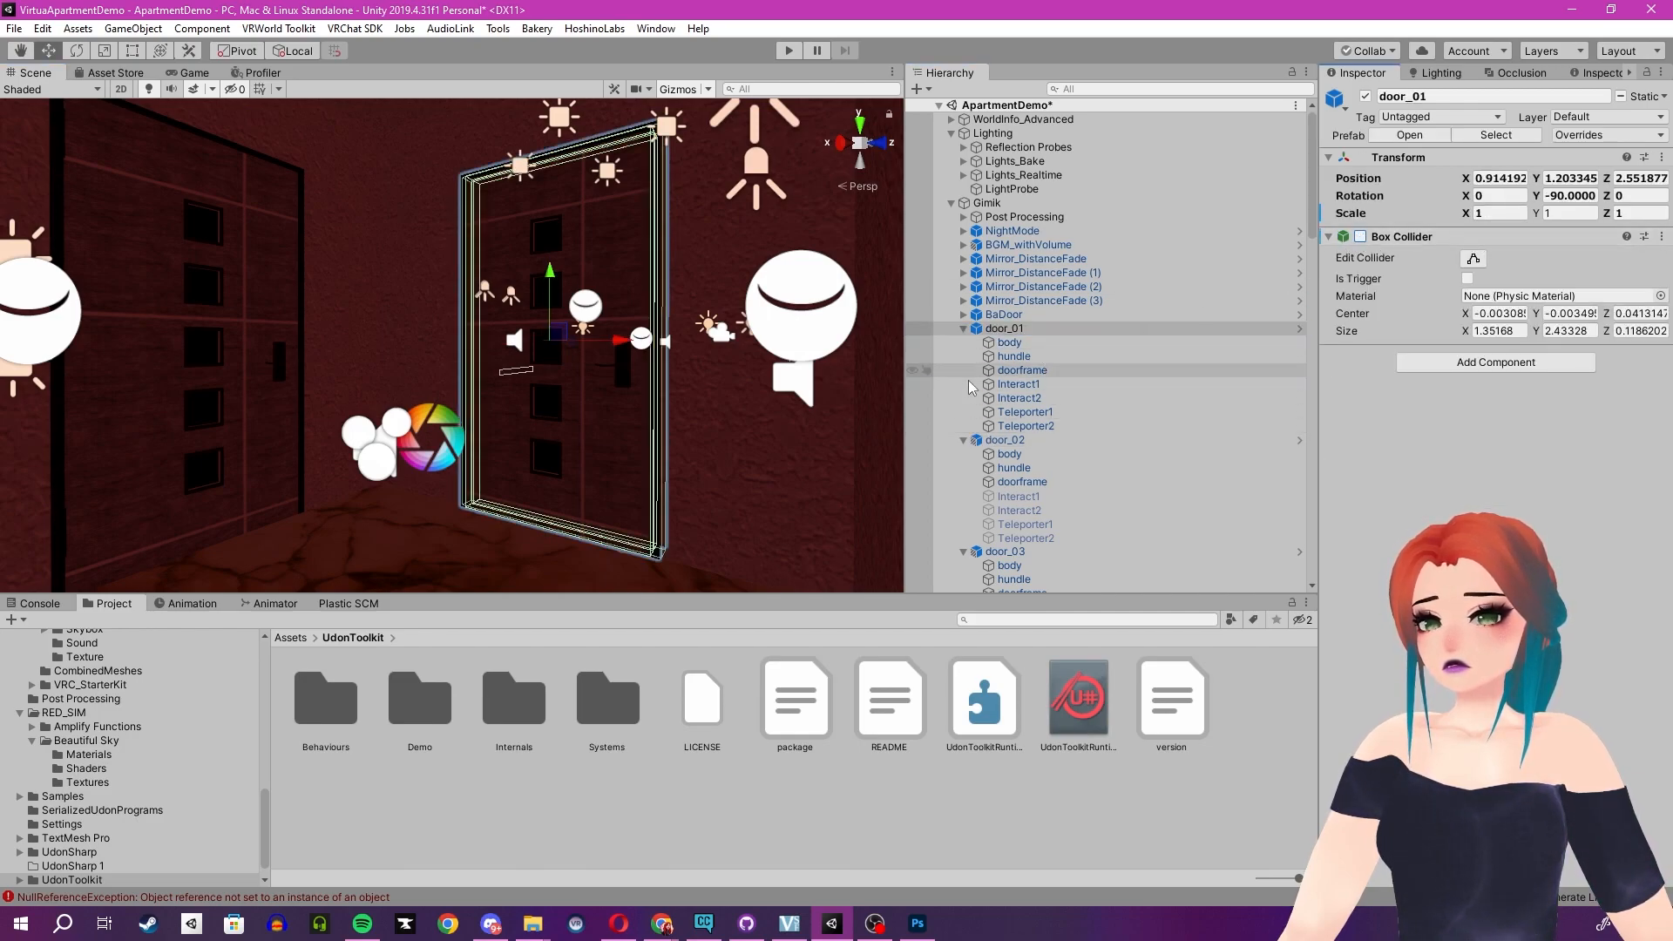
click(1019, 386)
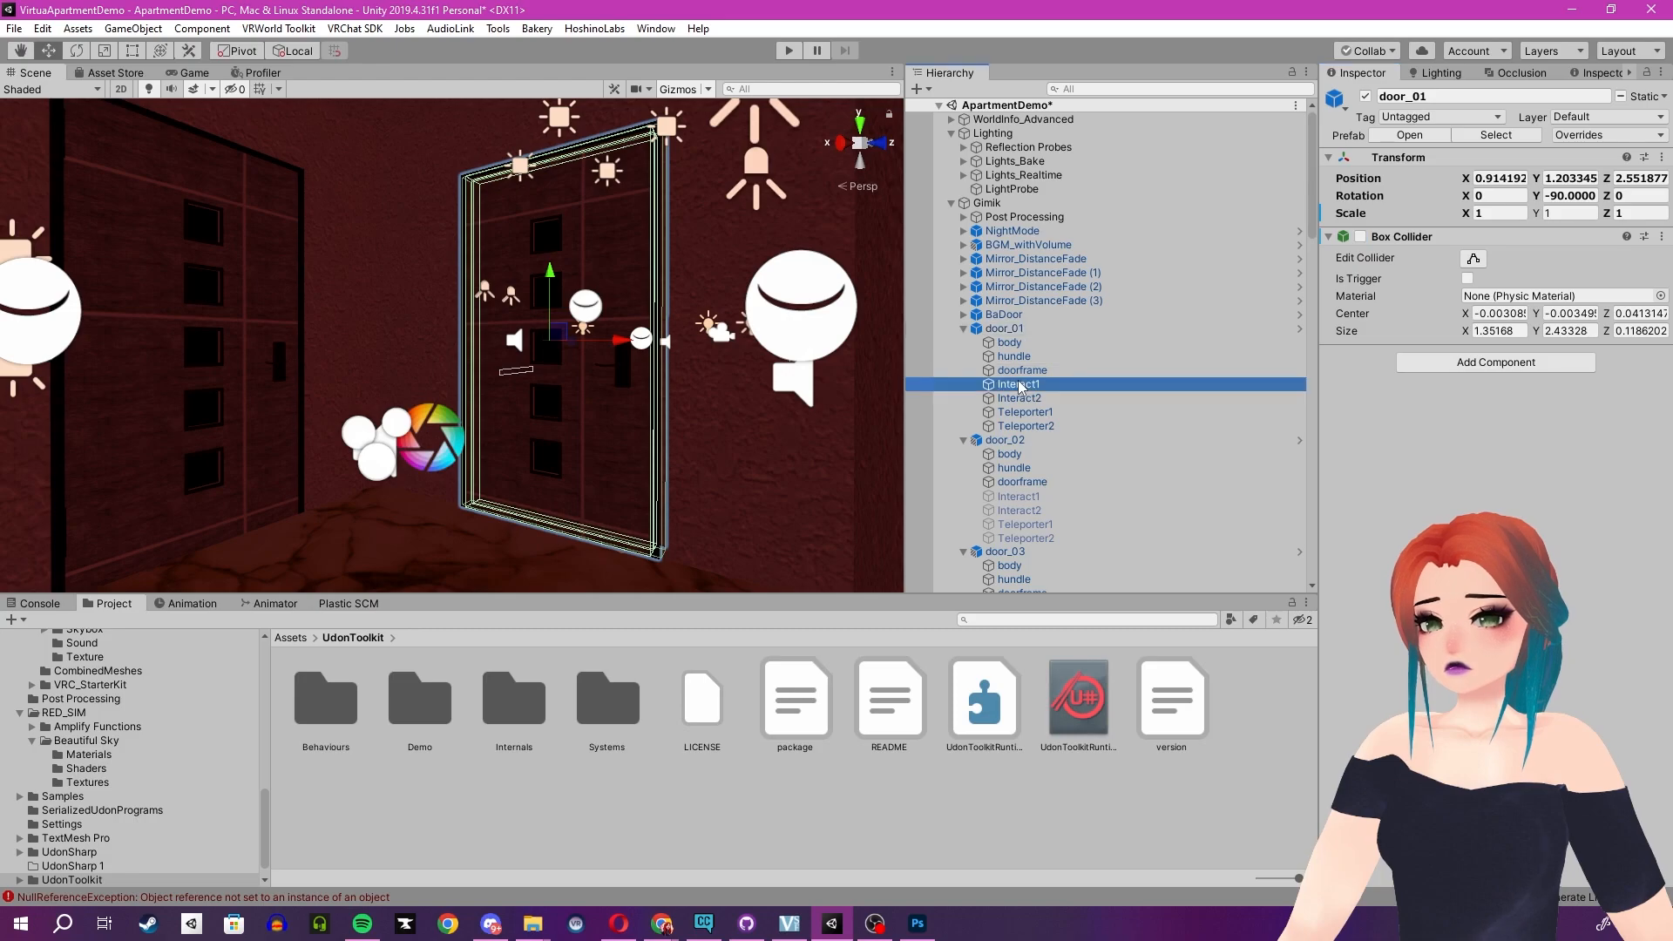
shift+click(1025, 426)
click(1361, 221)
click(1361, 221)
click(1360, 222)
click(1365, 95)
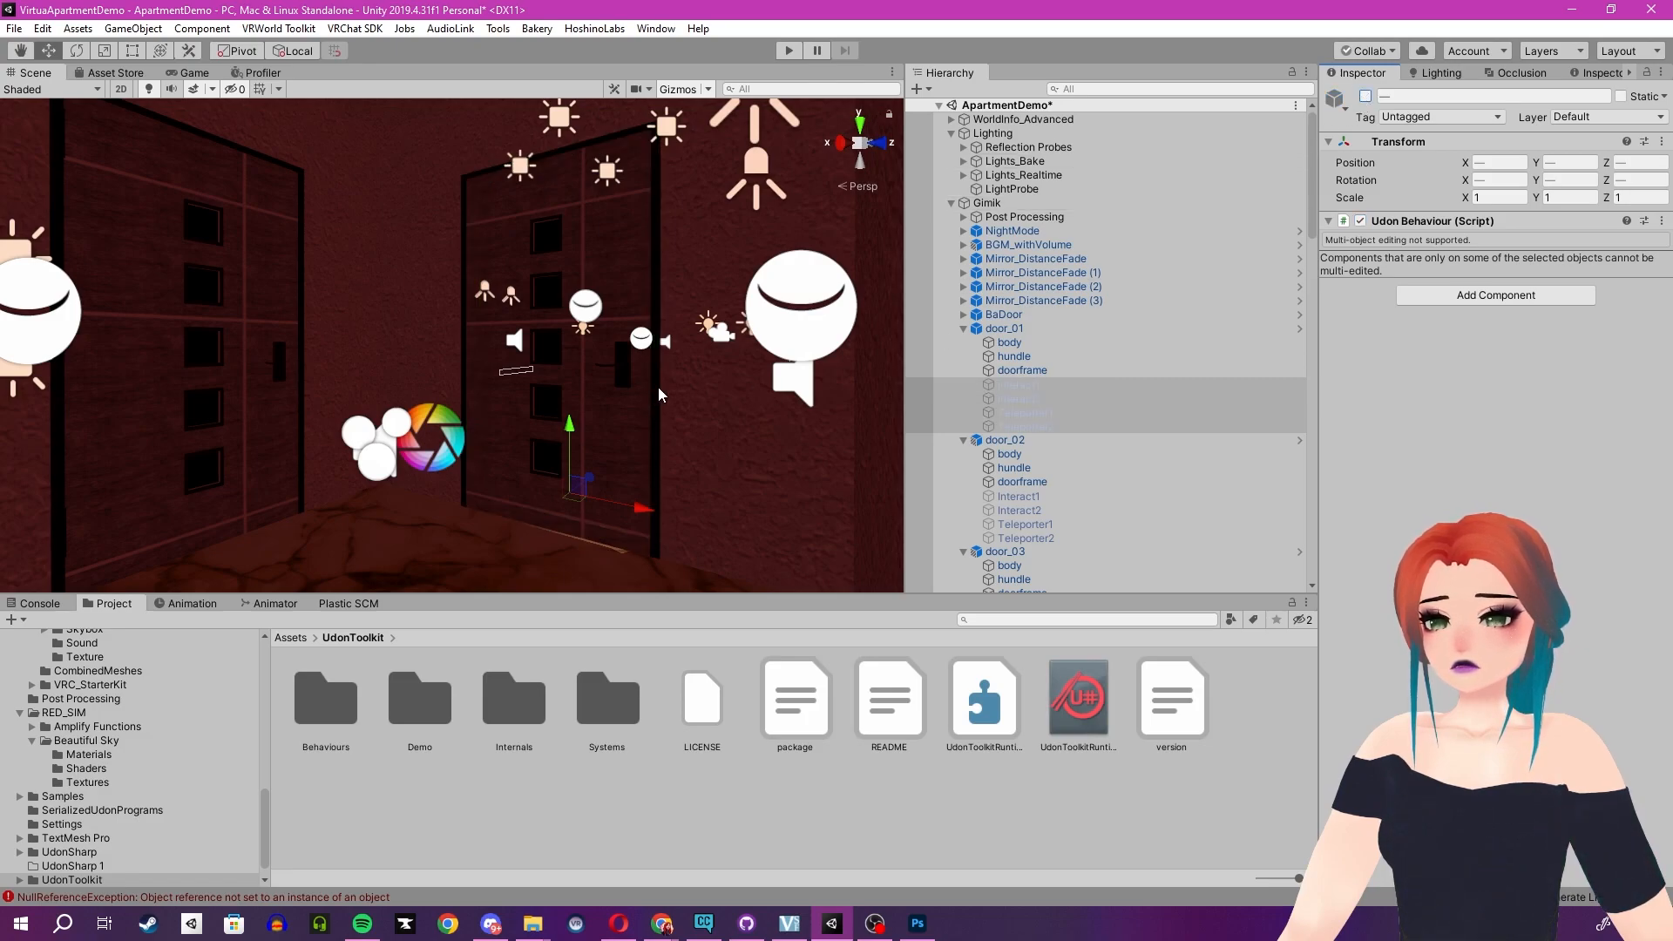
- Look around the living room windows and TV area in the scene view
right_drag(454, 363, 568, 359)
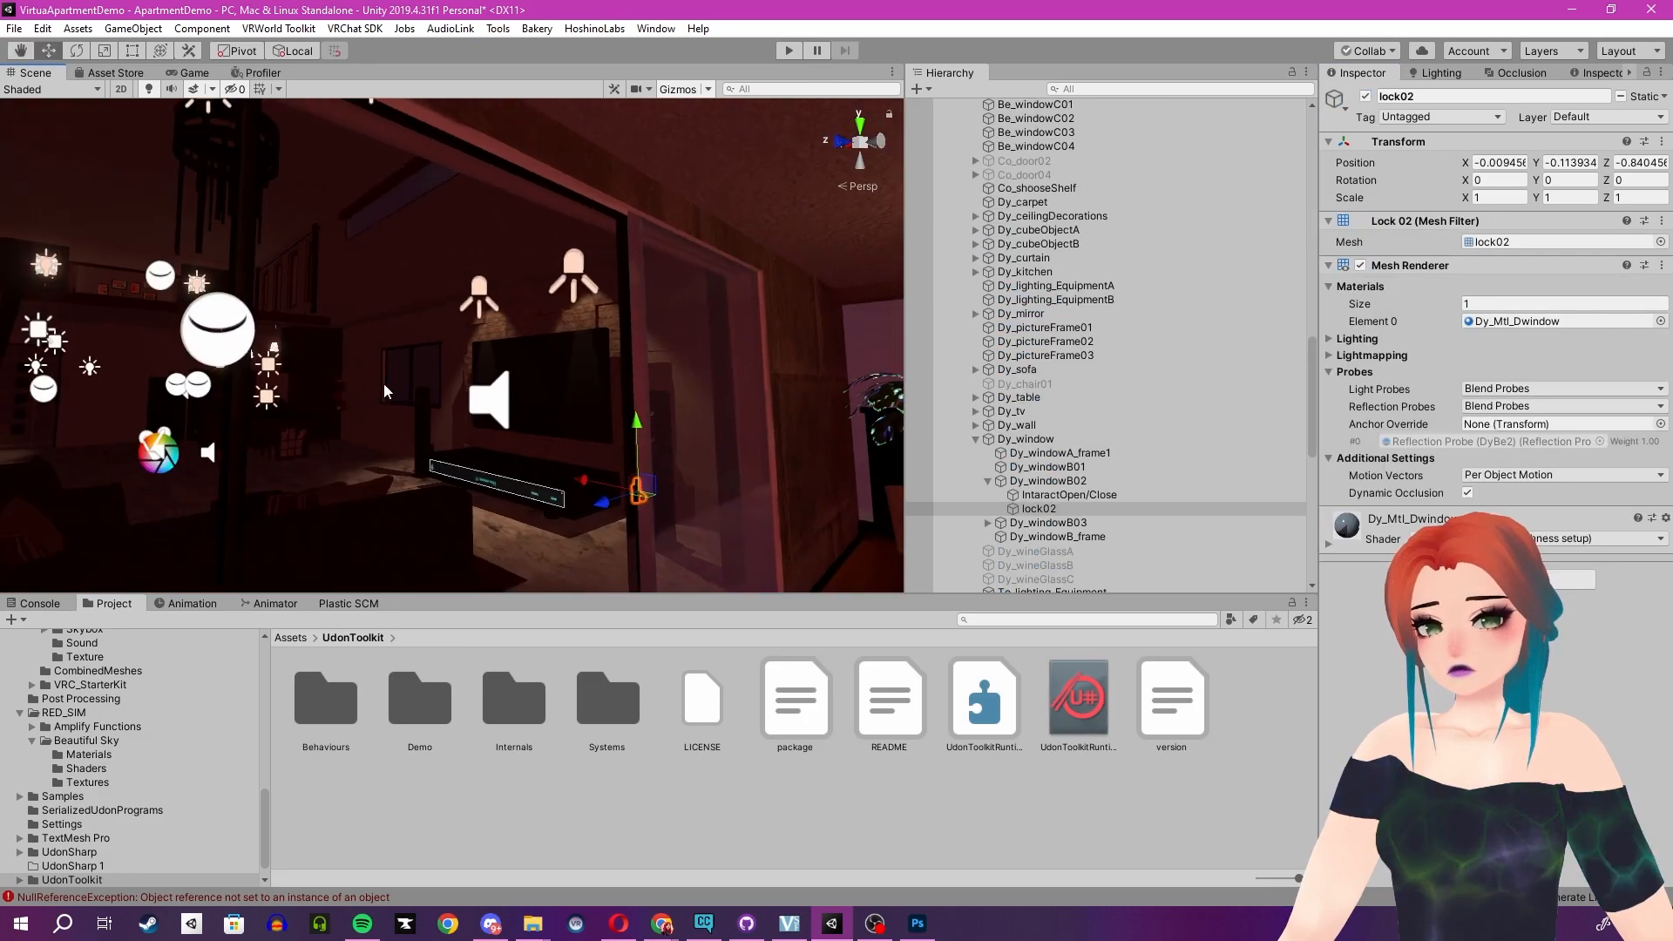
right_drag(429, 391, 686, 458)
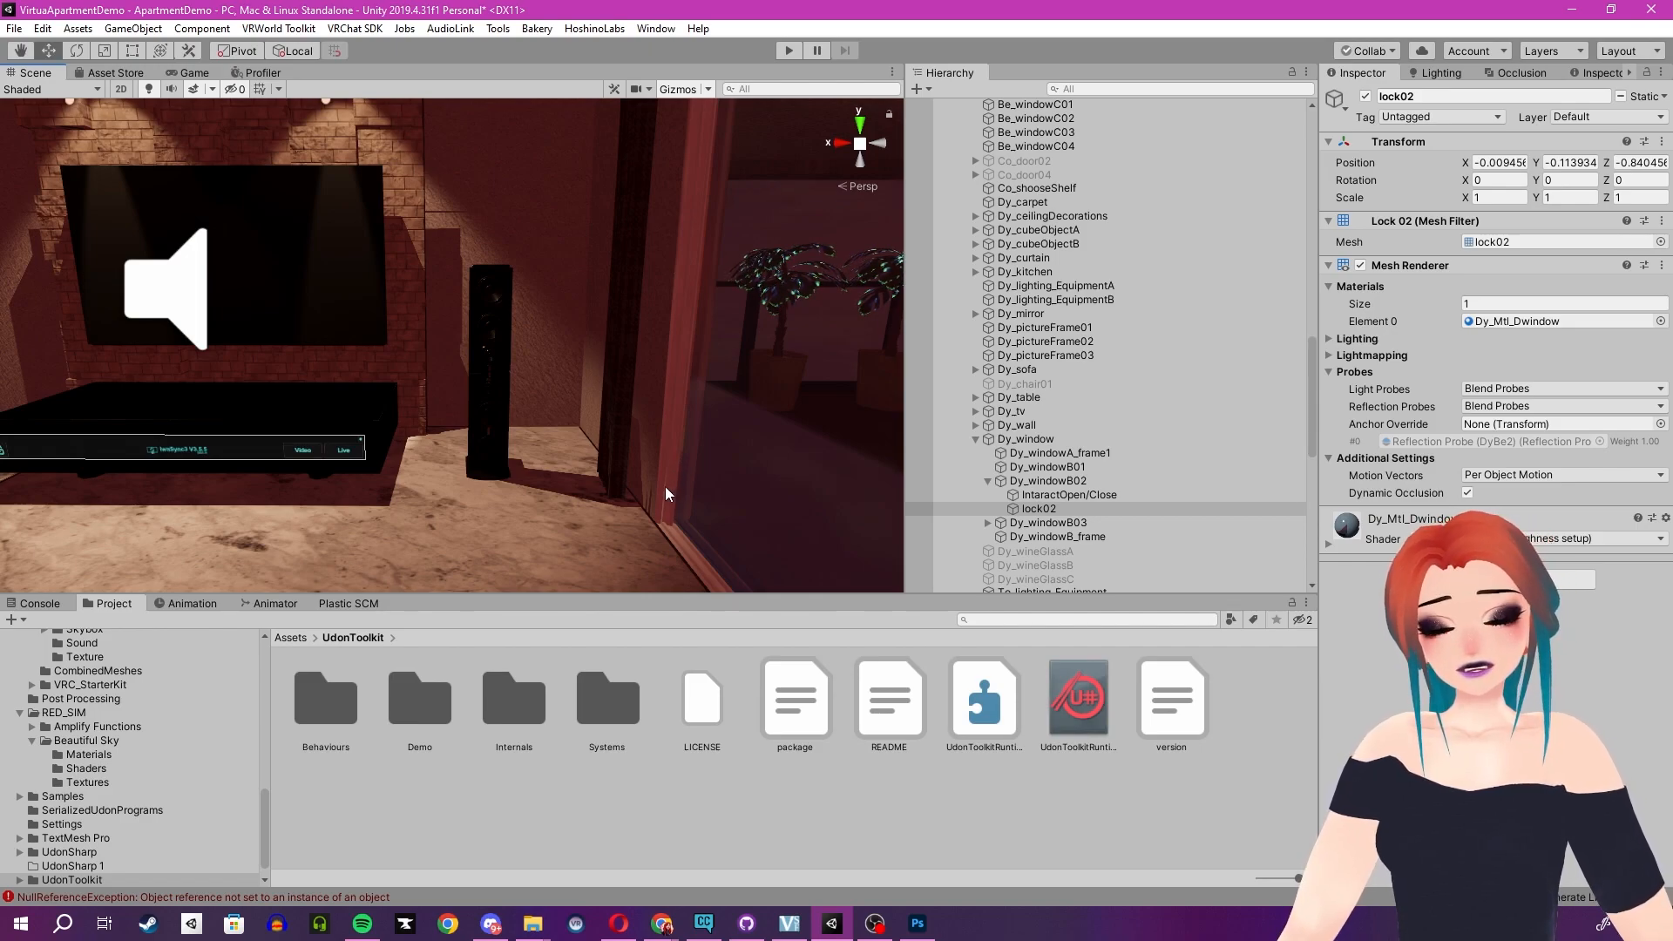
right_drag(659, 498, 519, 467)
key(w)
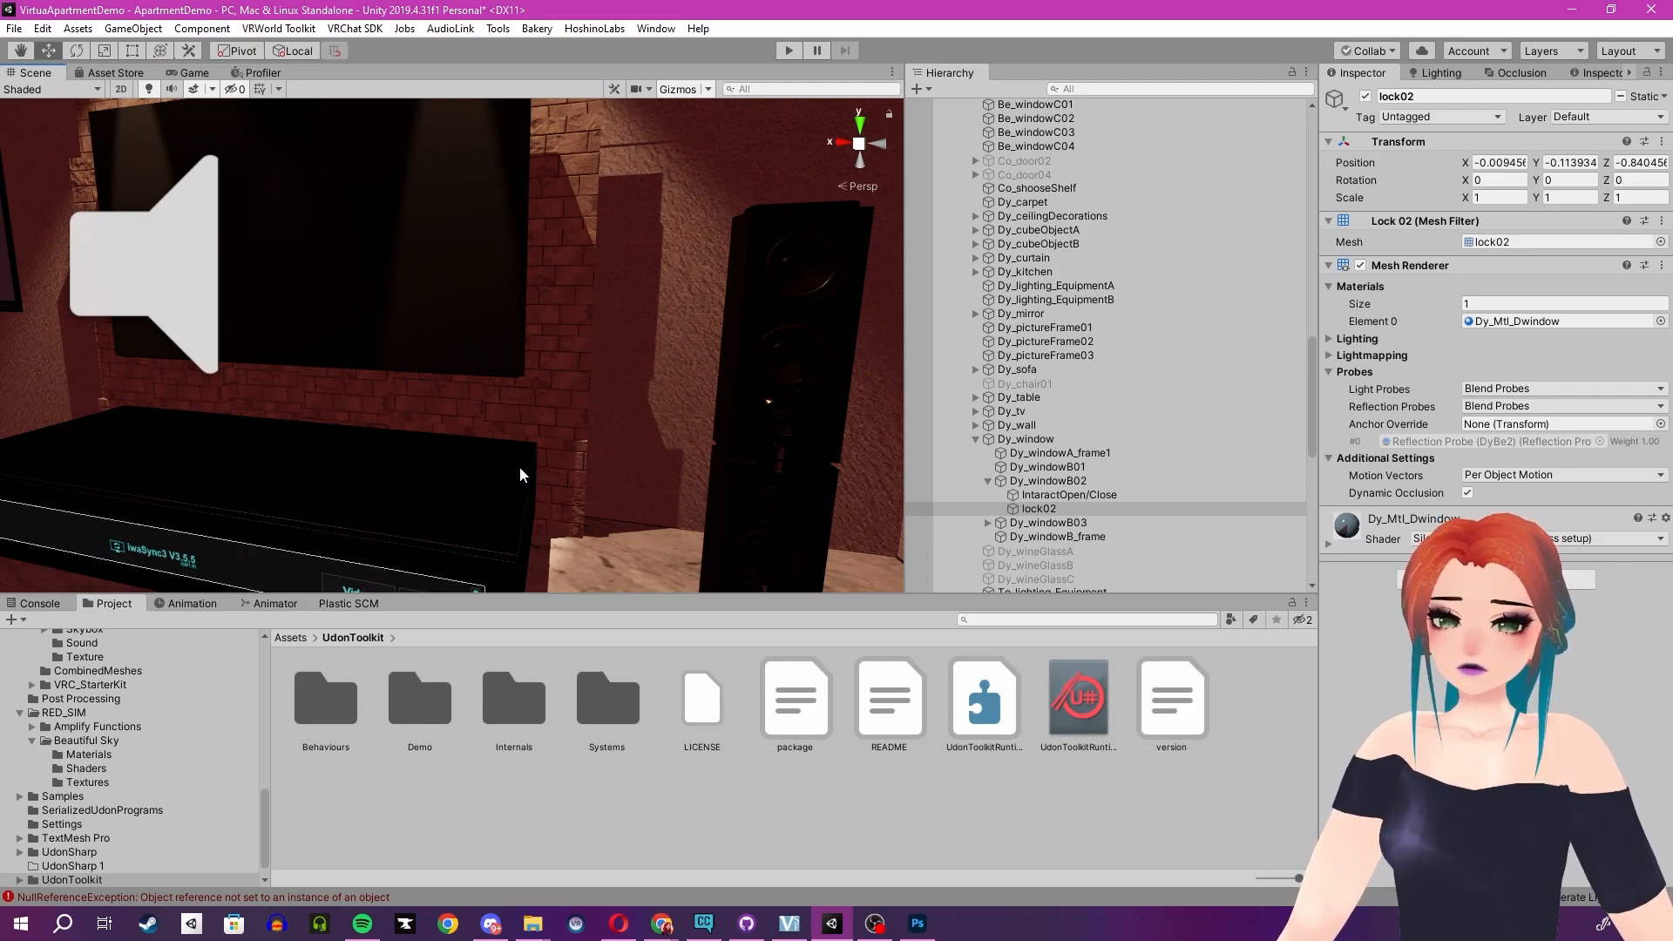
right_drag(519, 467, 466, 391)
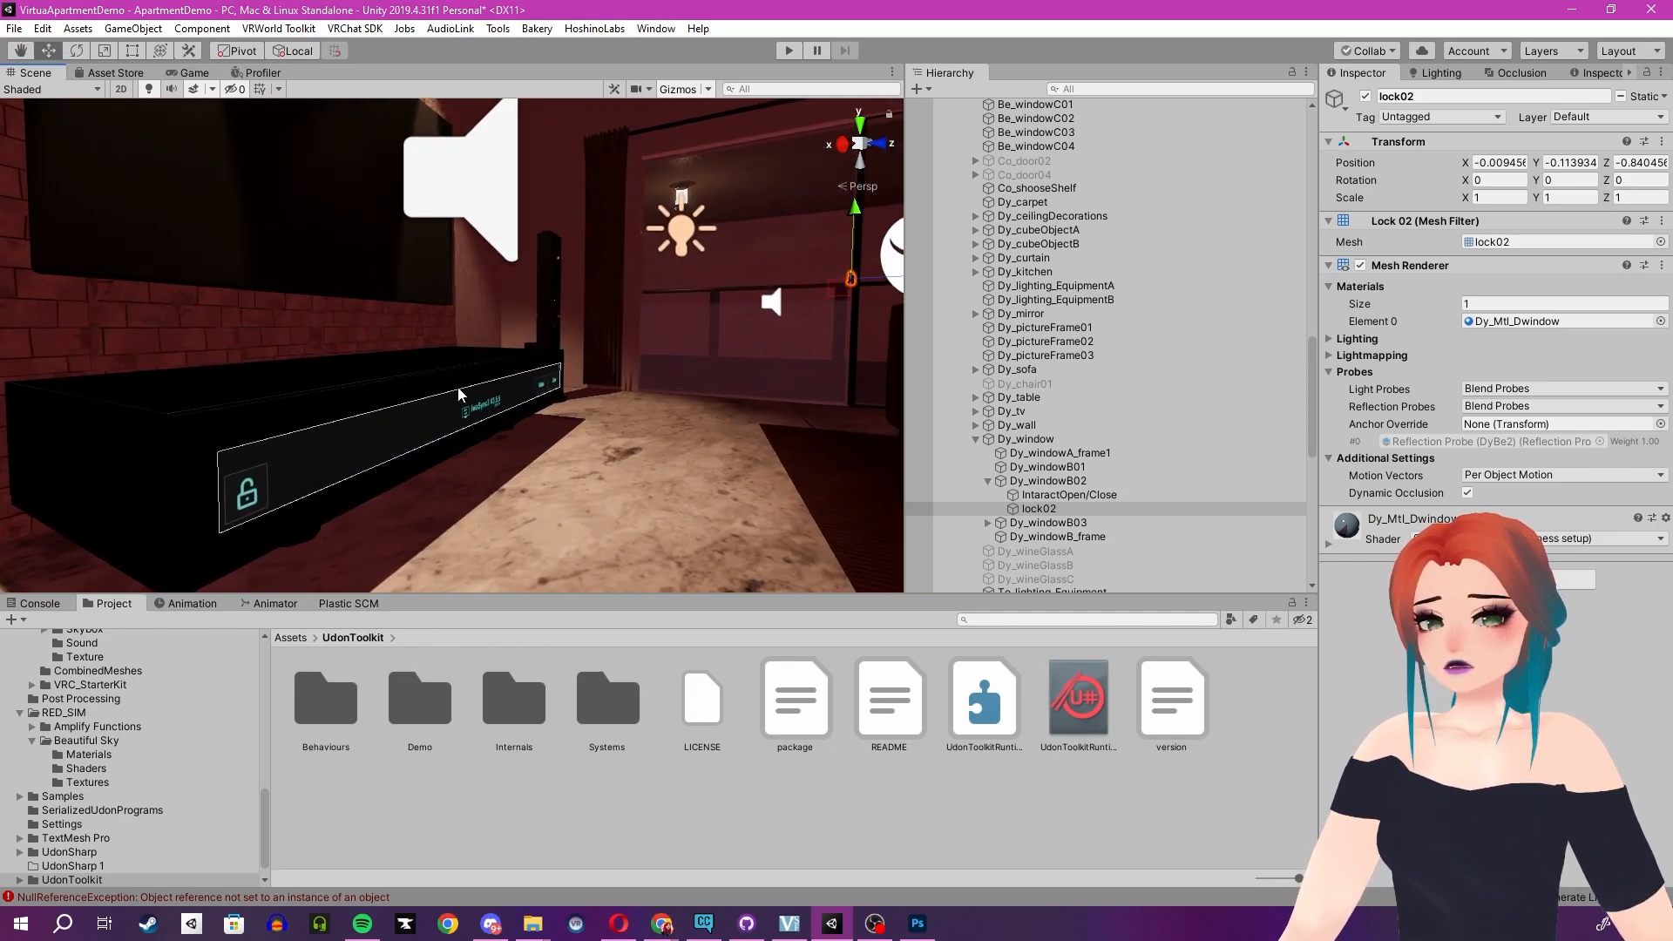
click(290, 637)
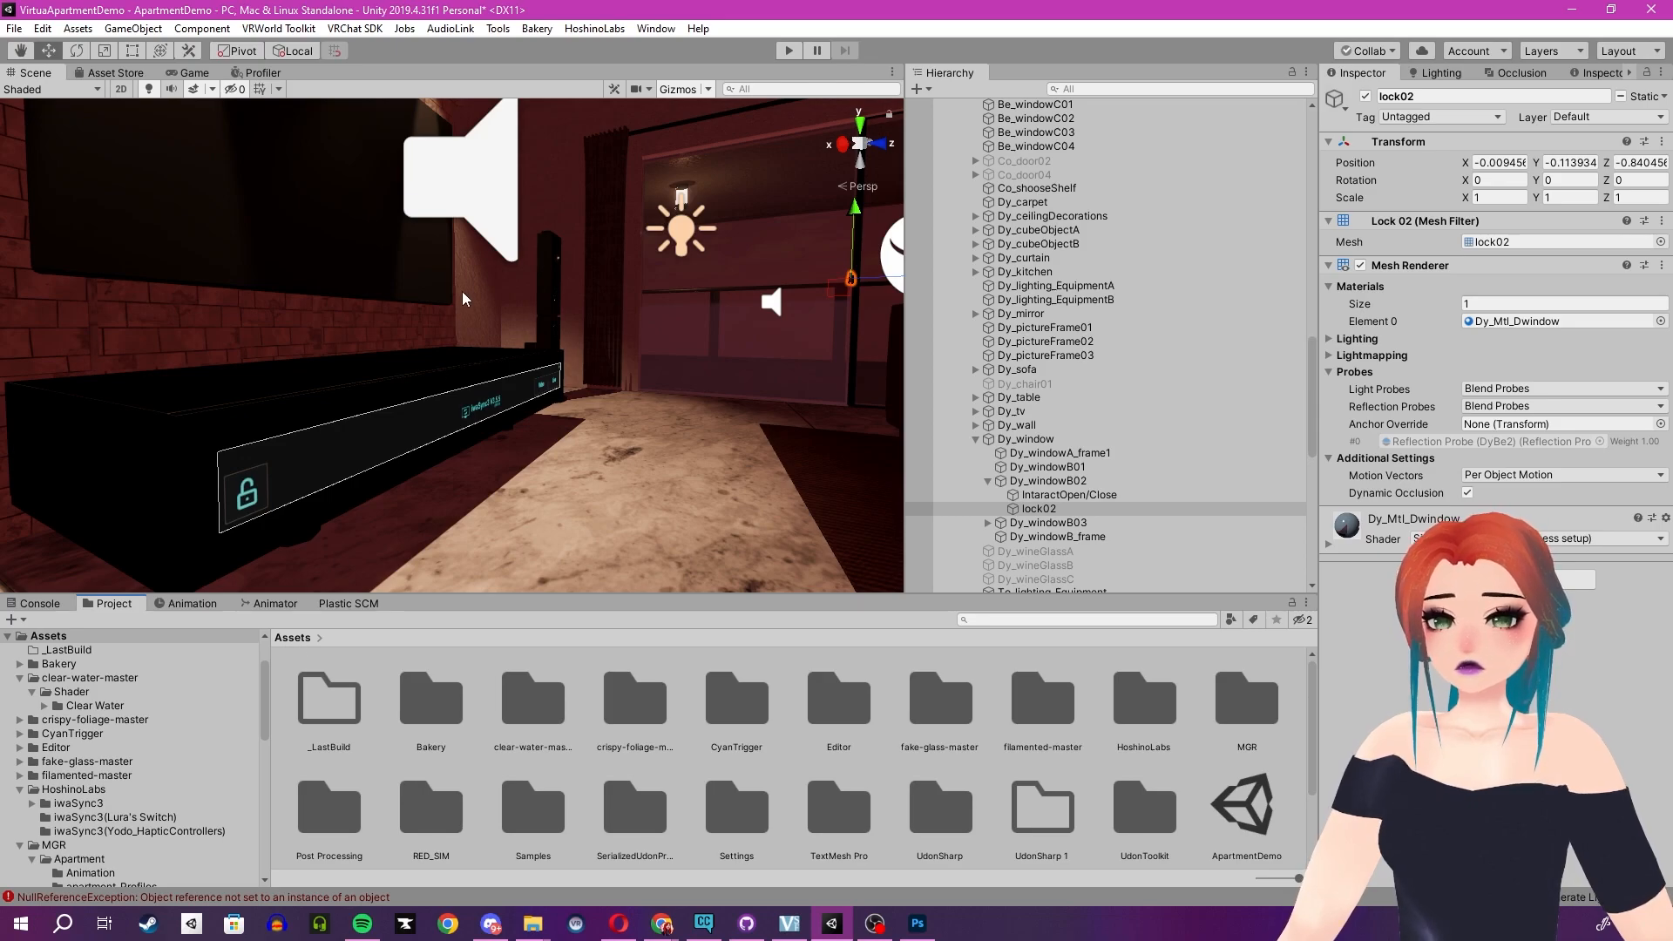
right_drag(456, 302, 569, 230)
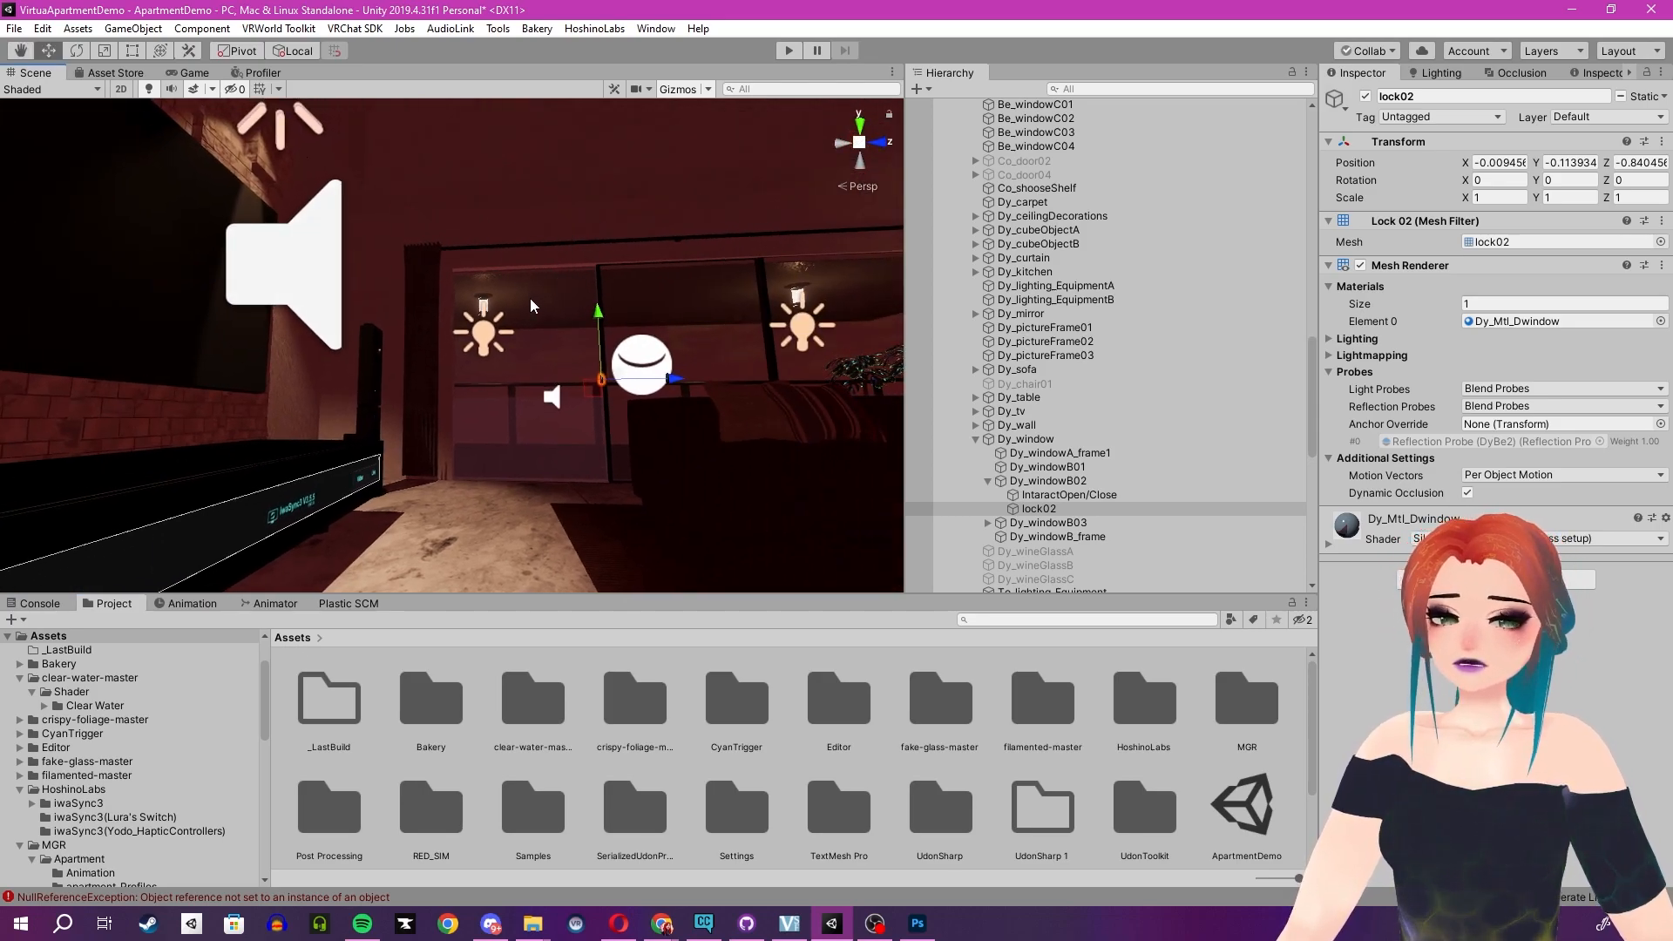
right_drag(529, 298, 458, 327)
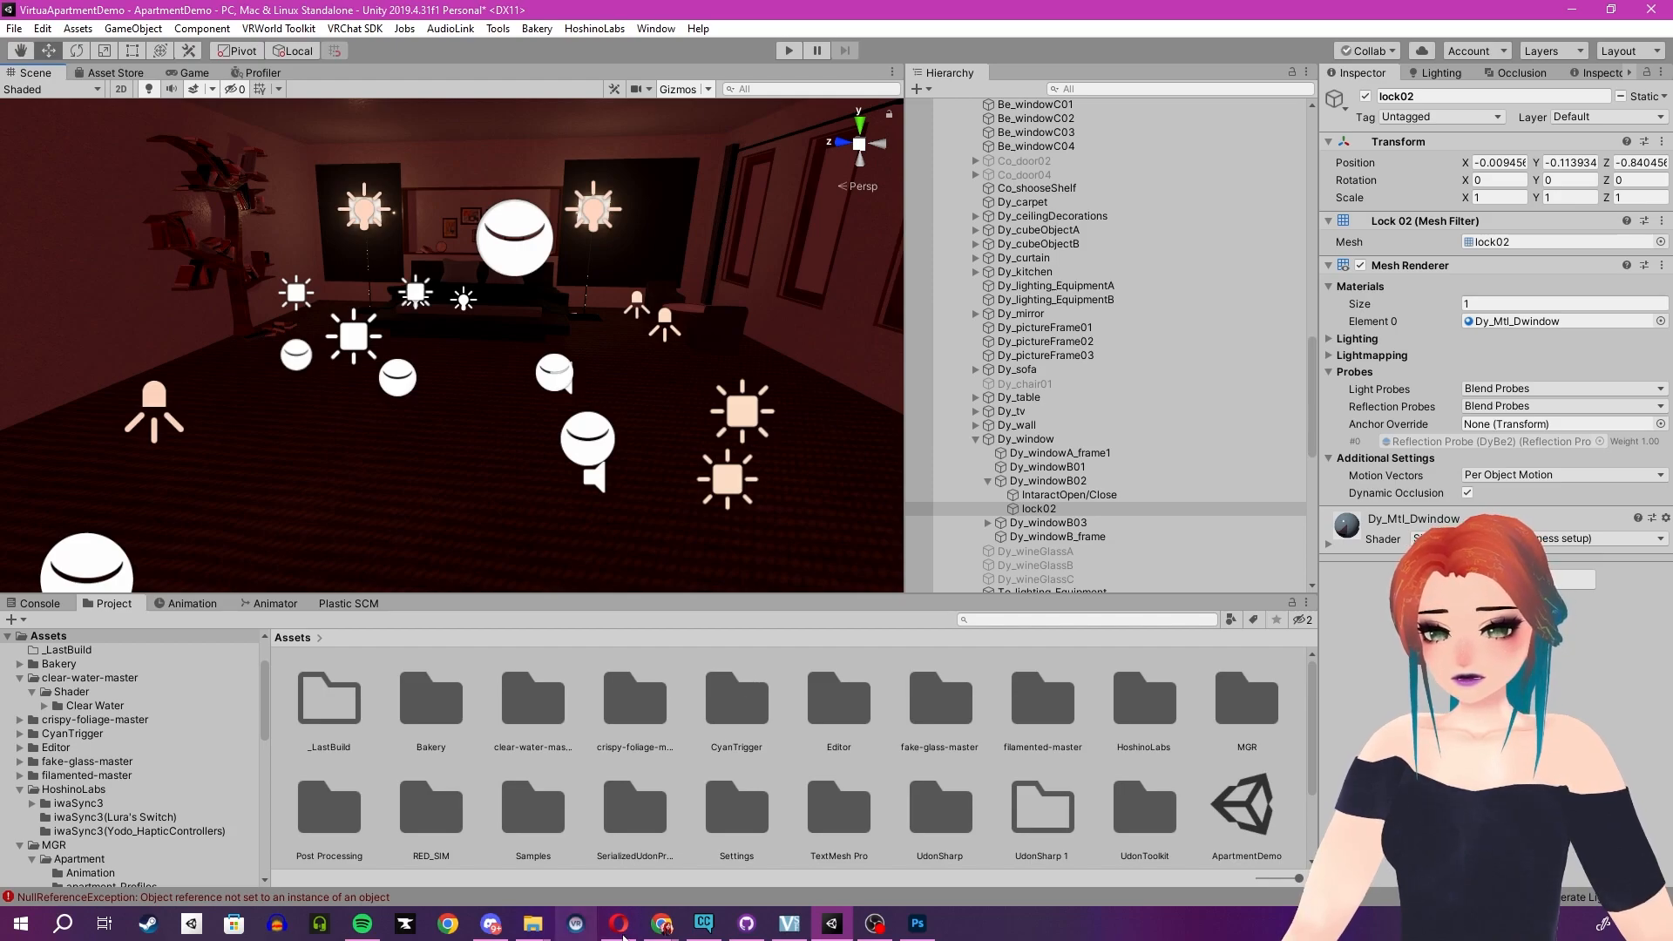
- Switch to the browser, return to the LTCGI v1.4.0 release page and open its git package link in a new tab
click(666, 878)
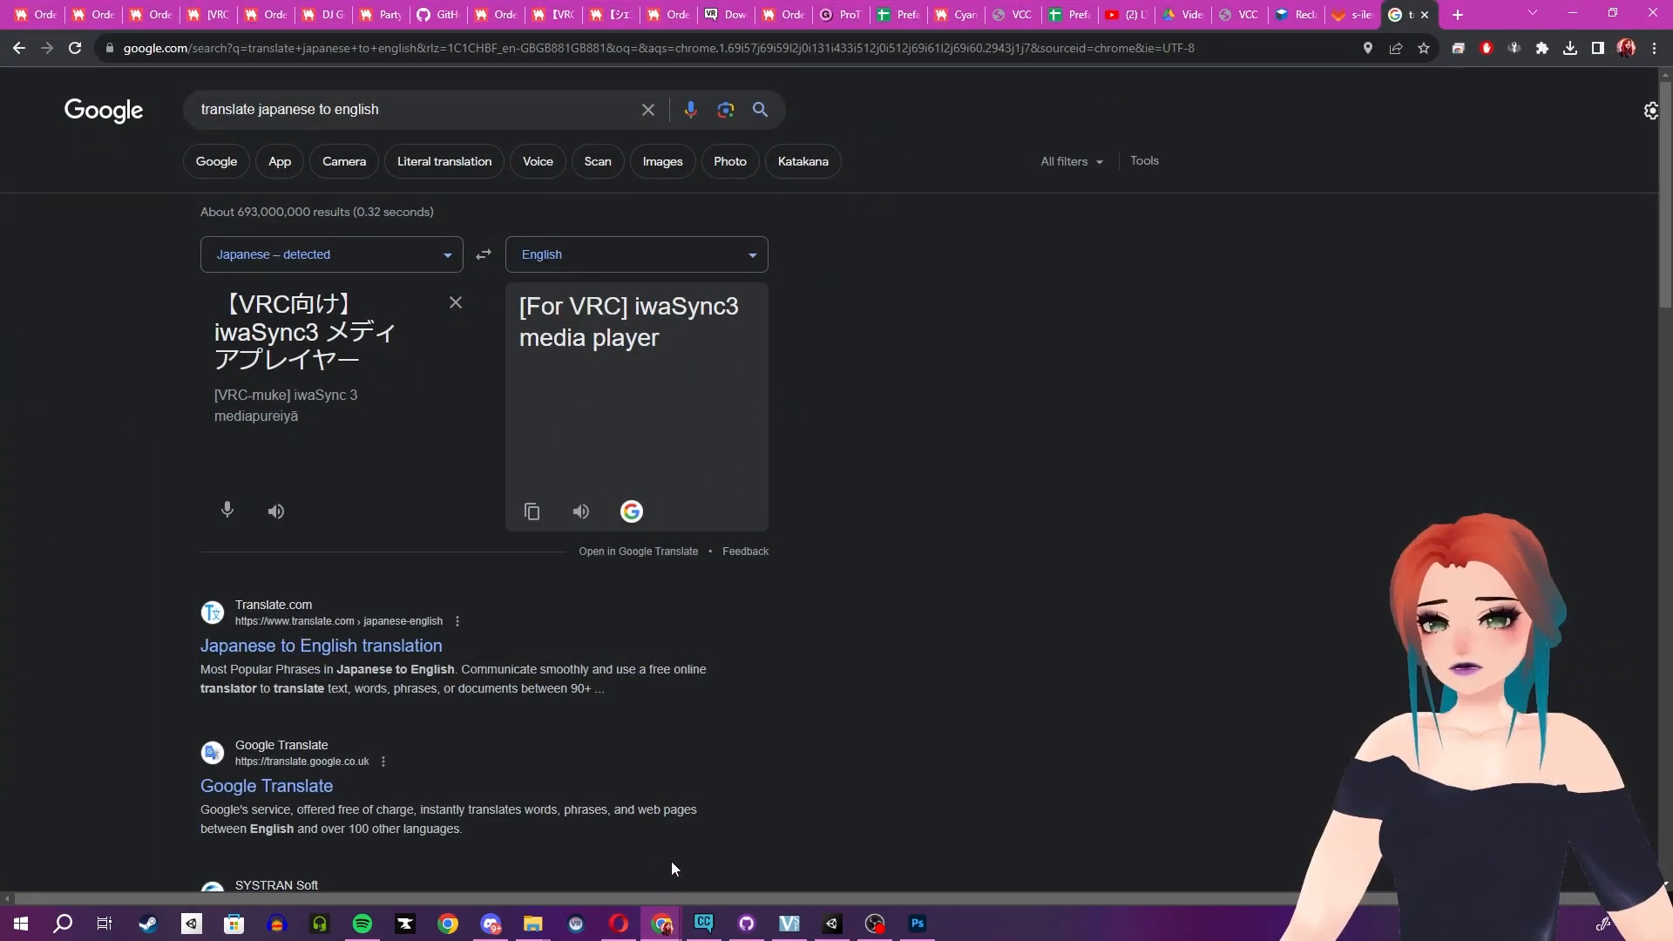
click(1062, 11)
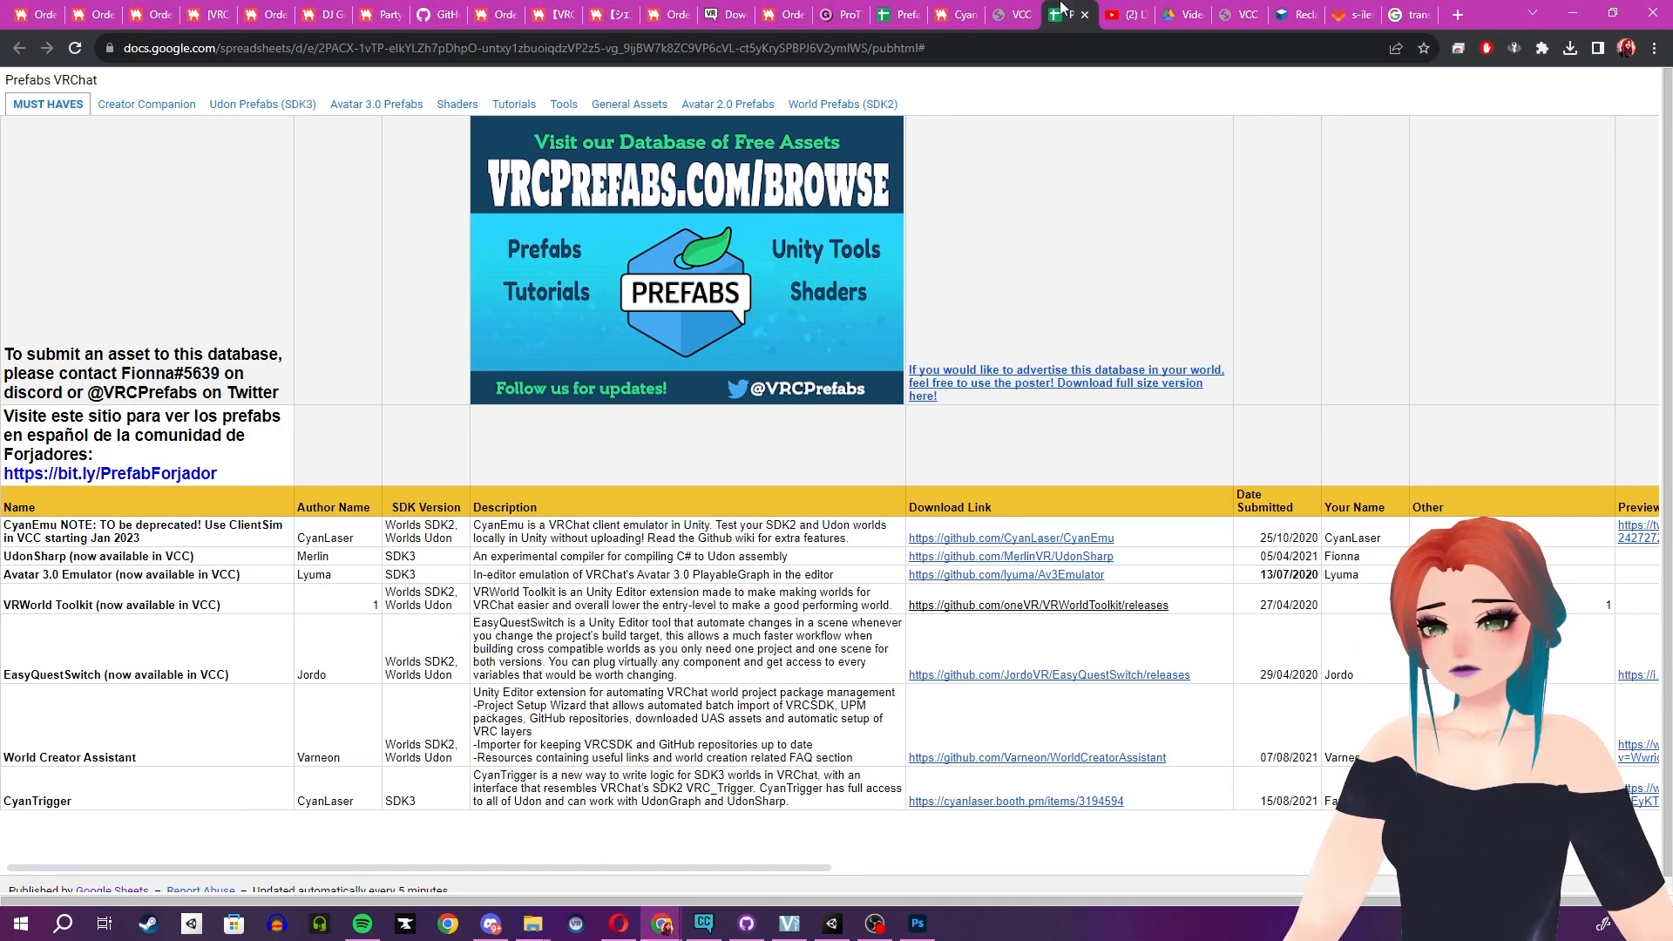
click(1193, 11)
click(1241, 9)
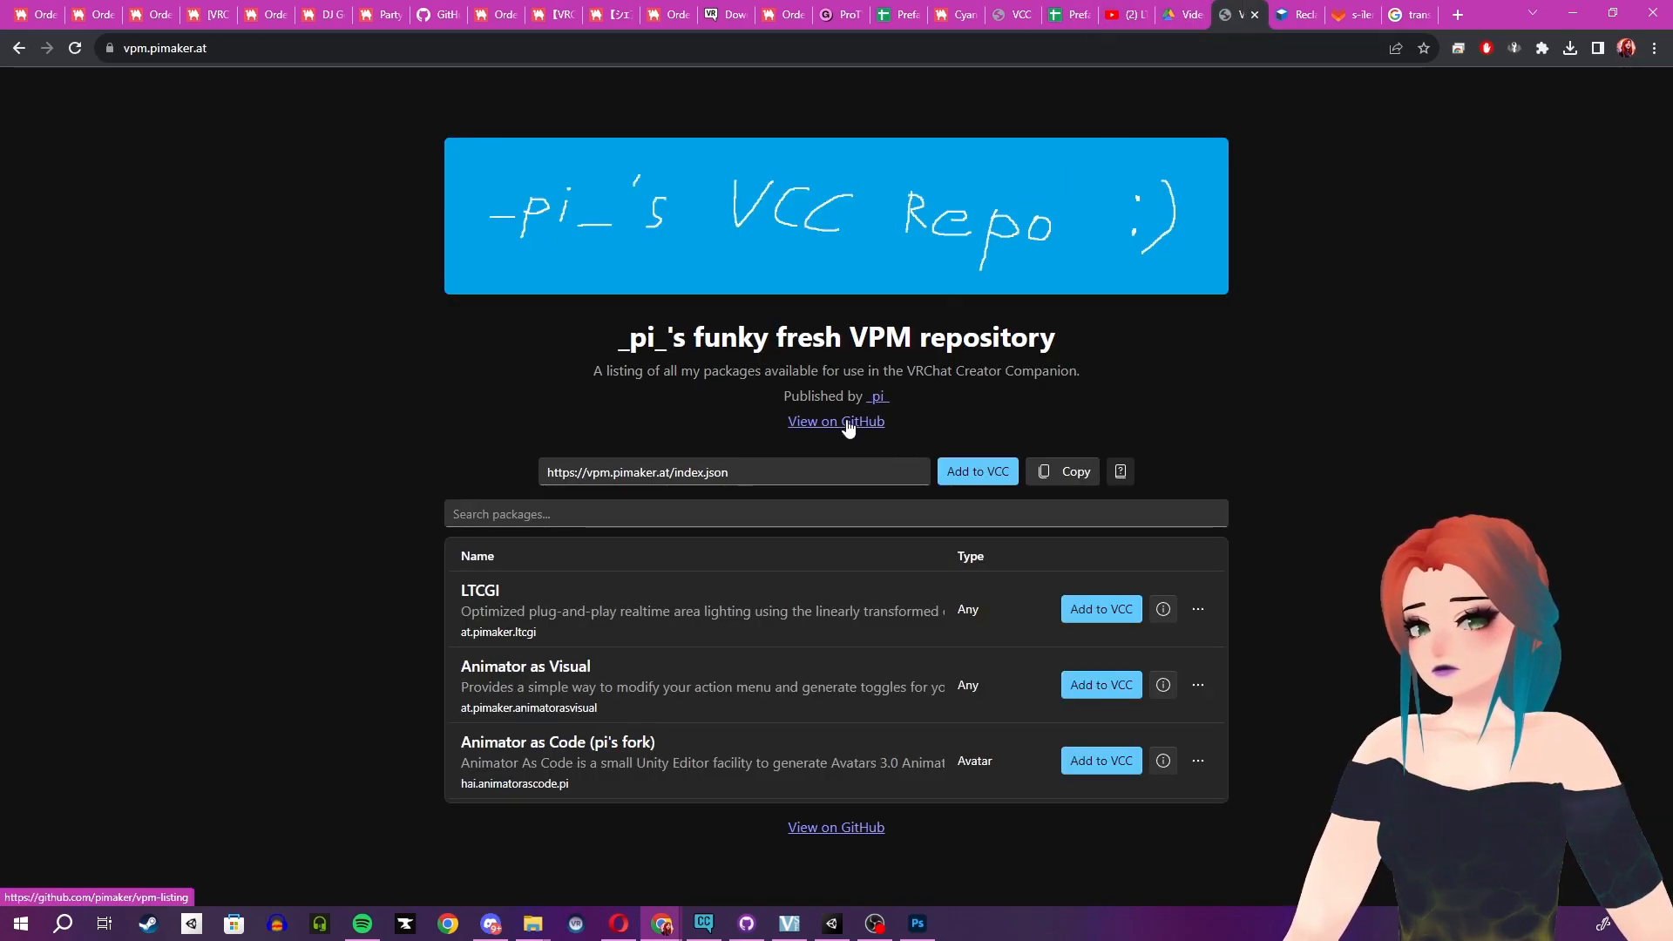
click(1290, 12)
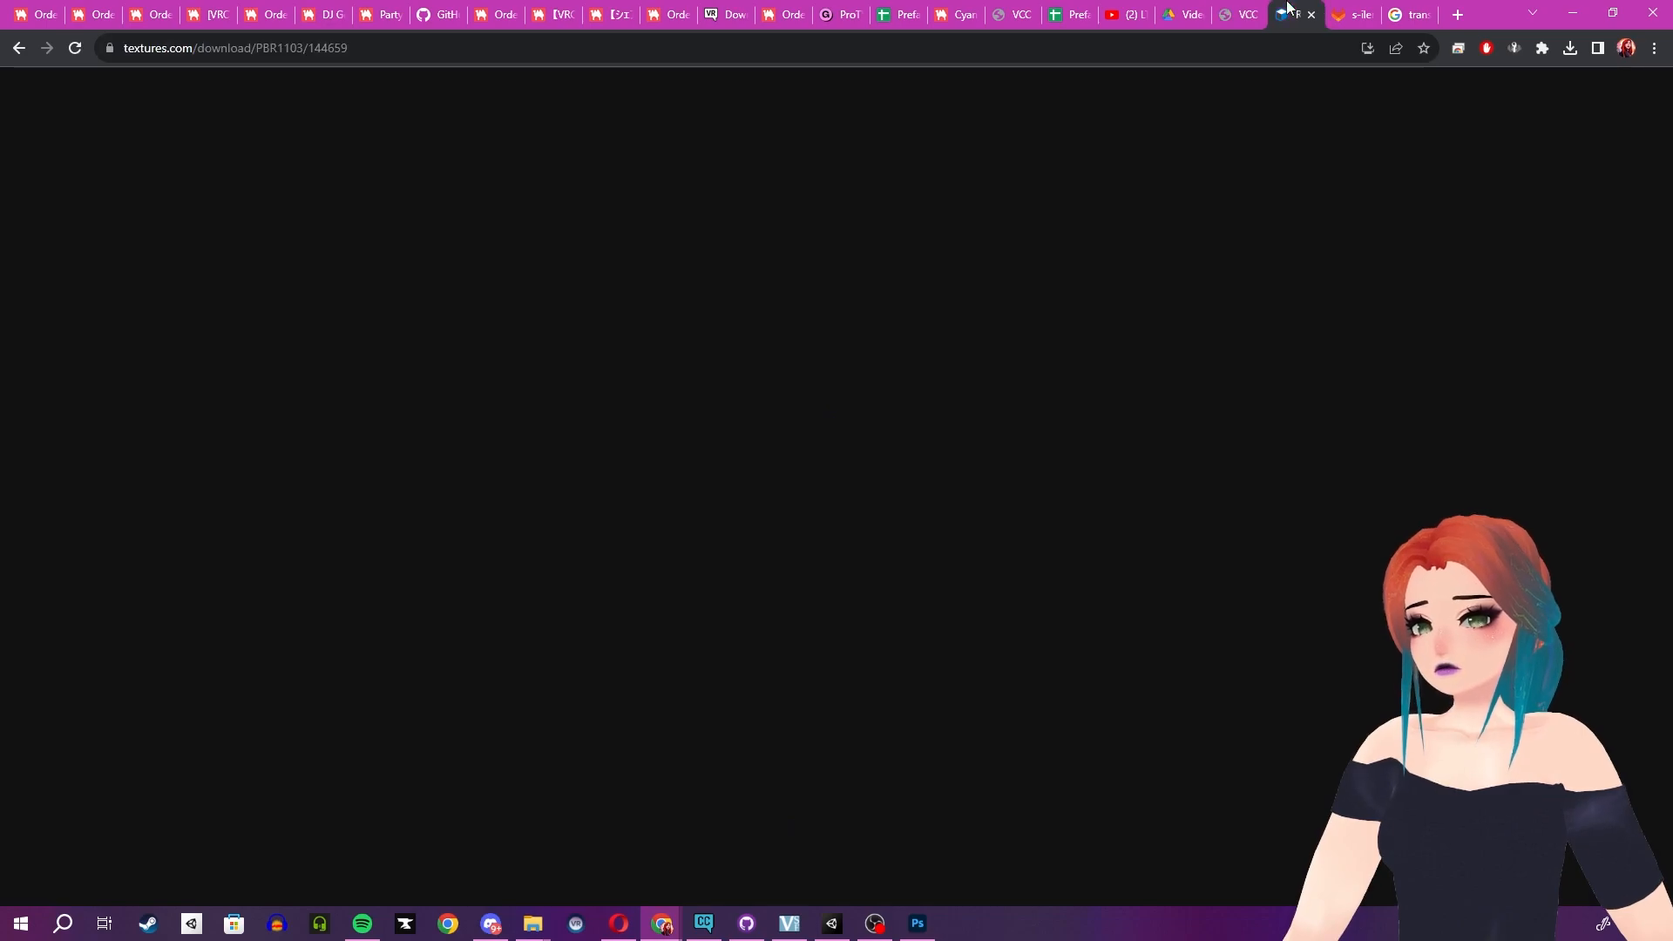
click(1246, 9)
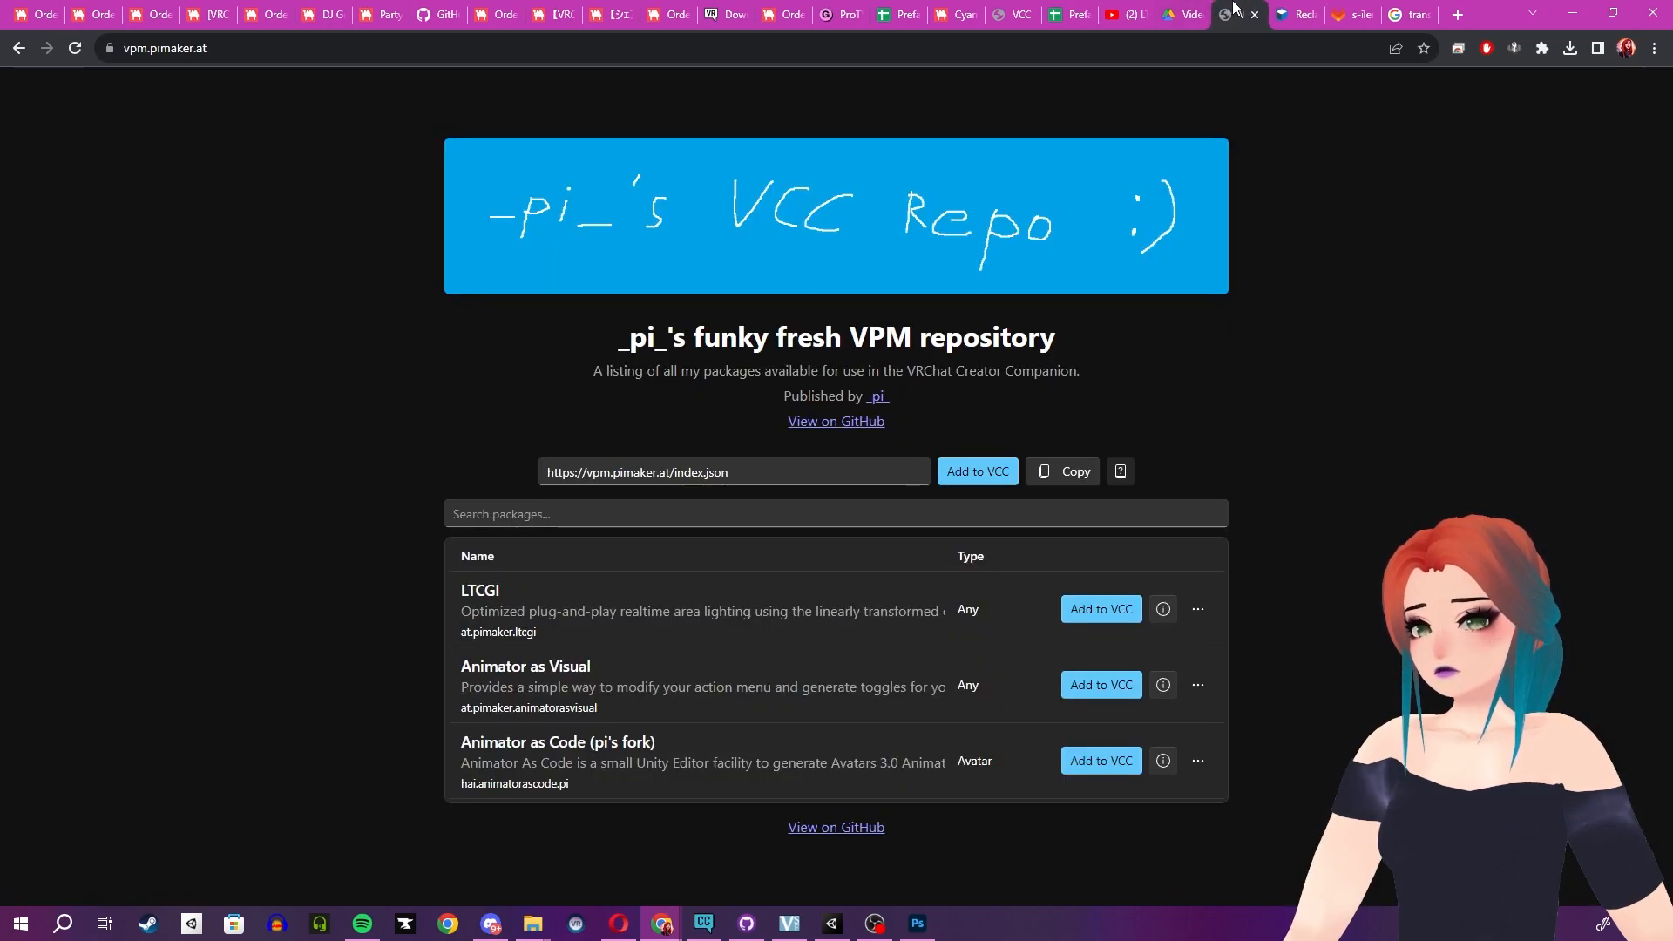
click(19, 48)
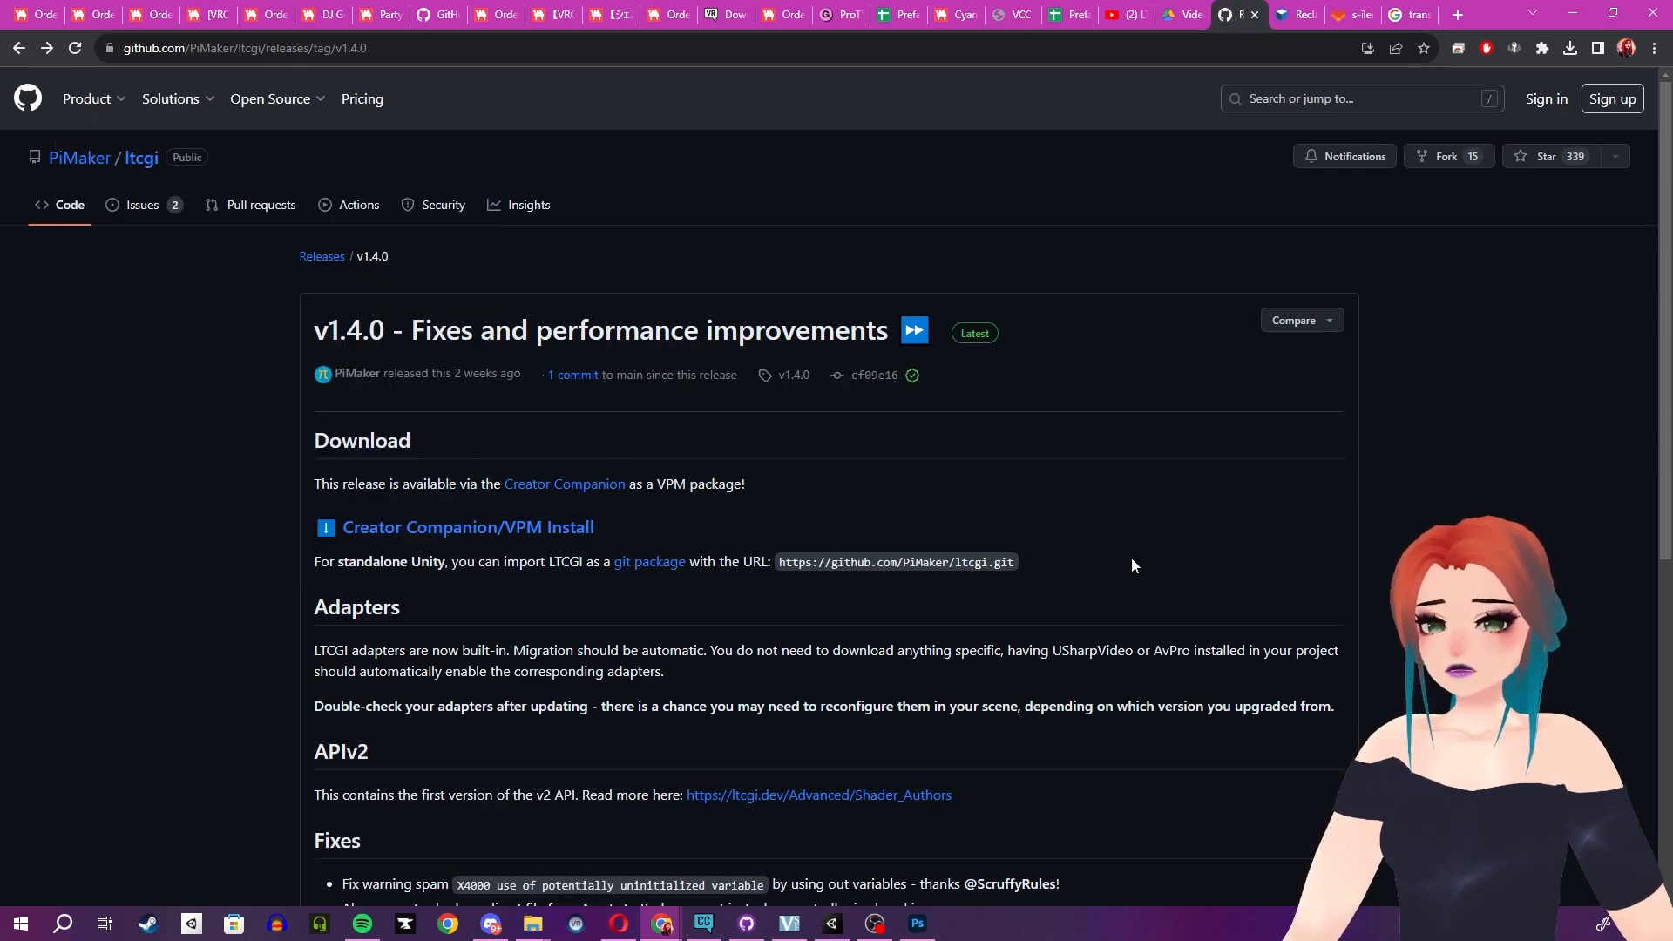
middle_click(663, 562)
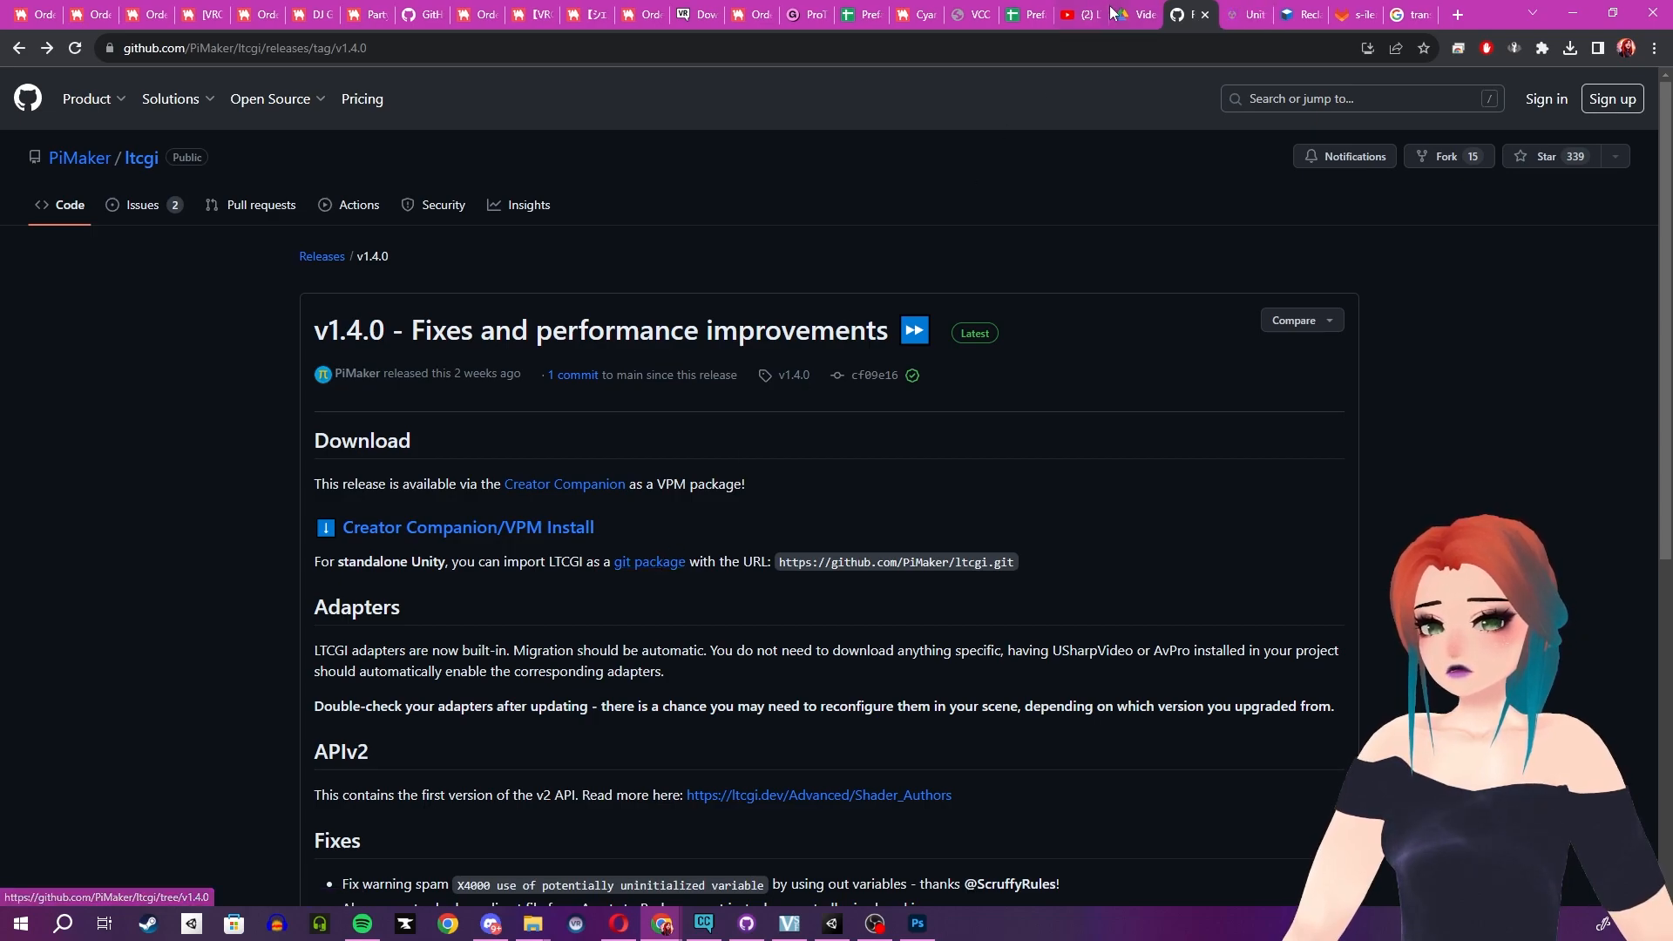
- Copy the LTCGI git URL from the release page and switch to the Unity documentation tab on installing from a Git URL
drag(1014, 562, 786, 548)
key(ctrl+c)
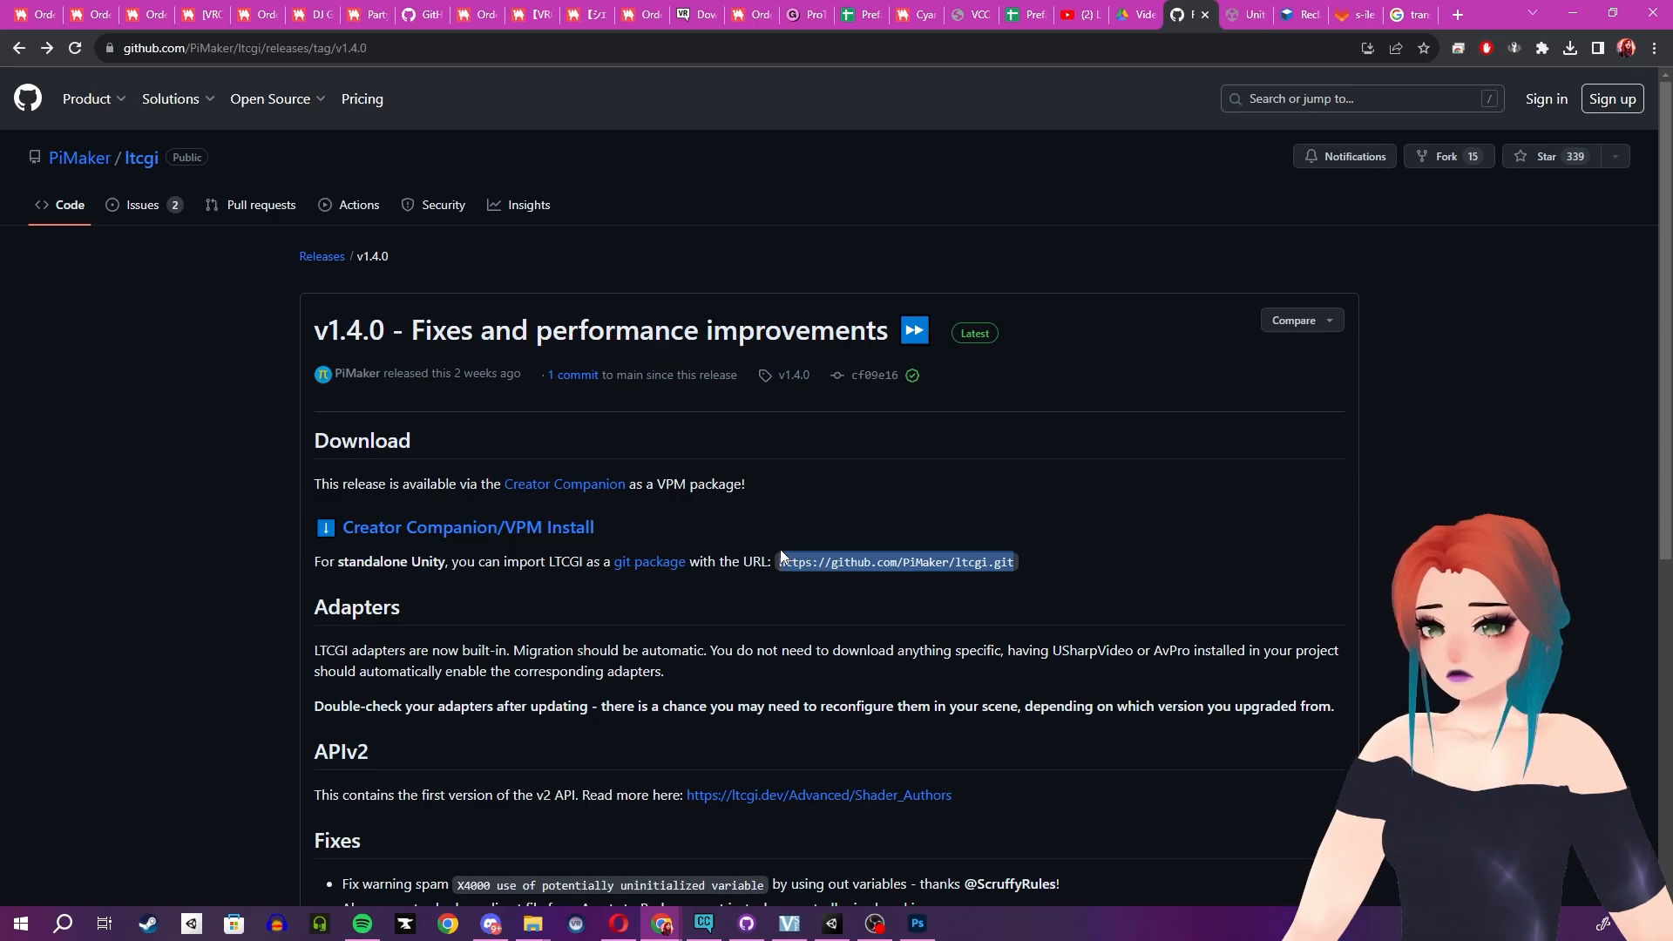
click(1244, 14)
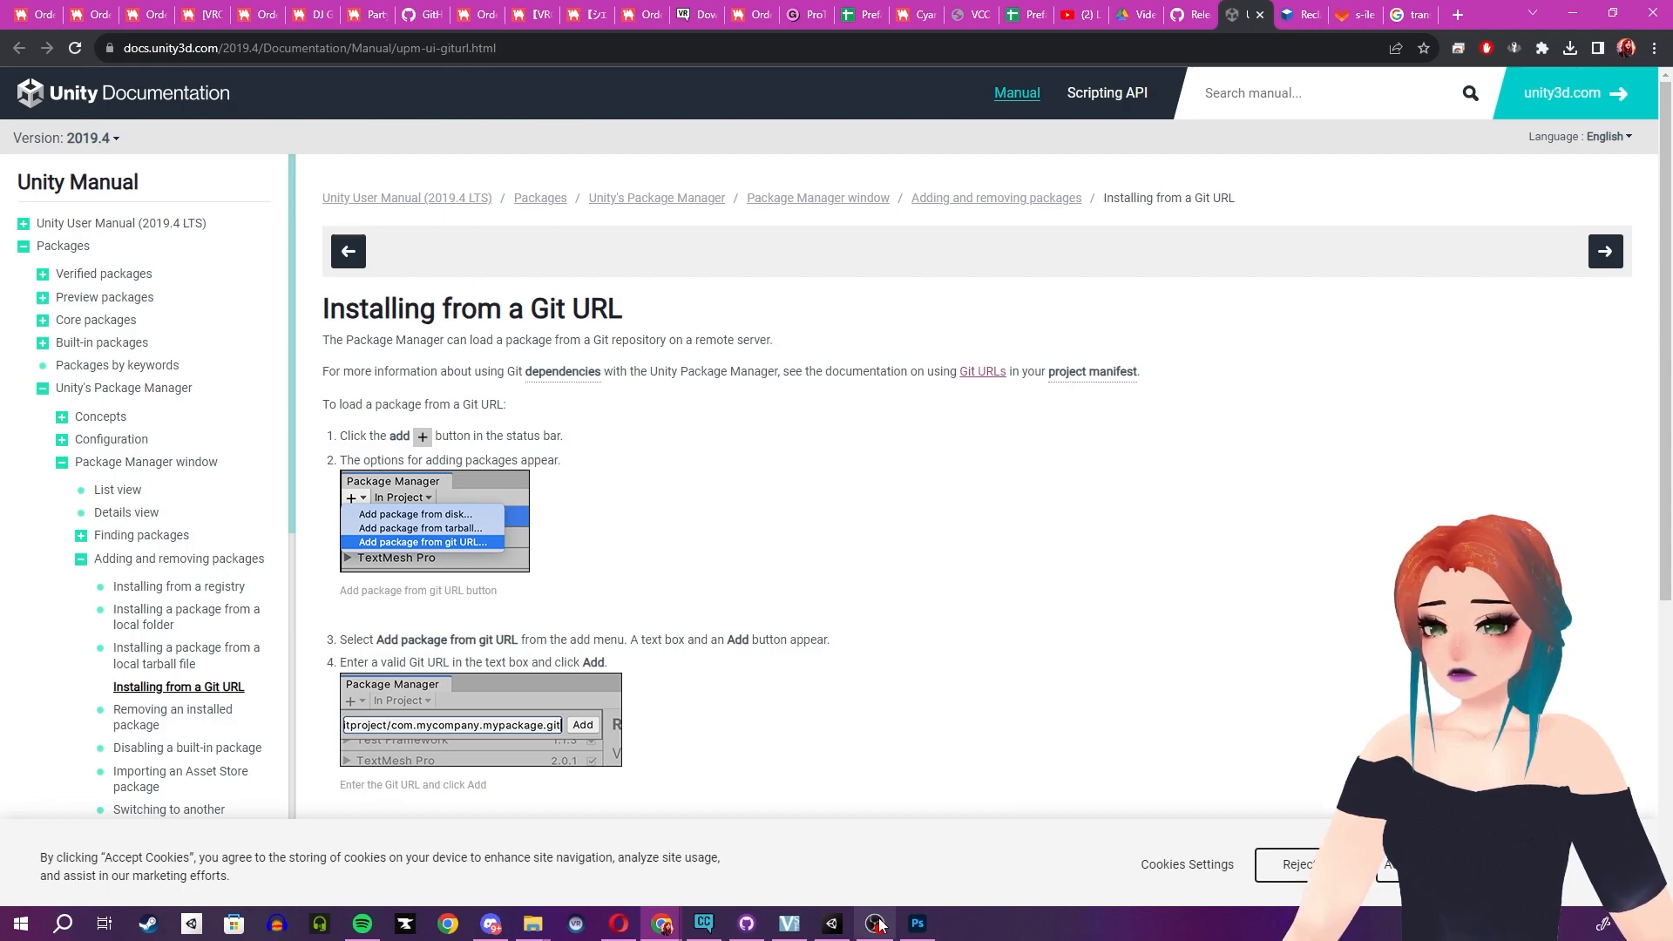
- Switch to Unity and open the Package Manager window
click(831, 922)
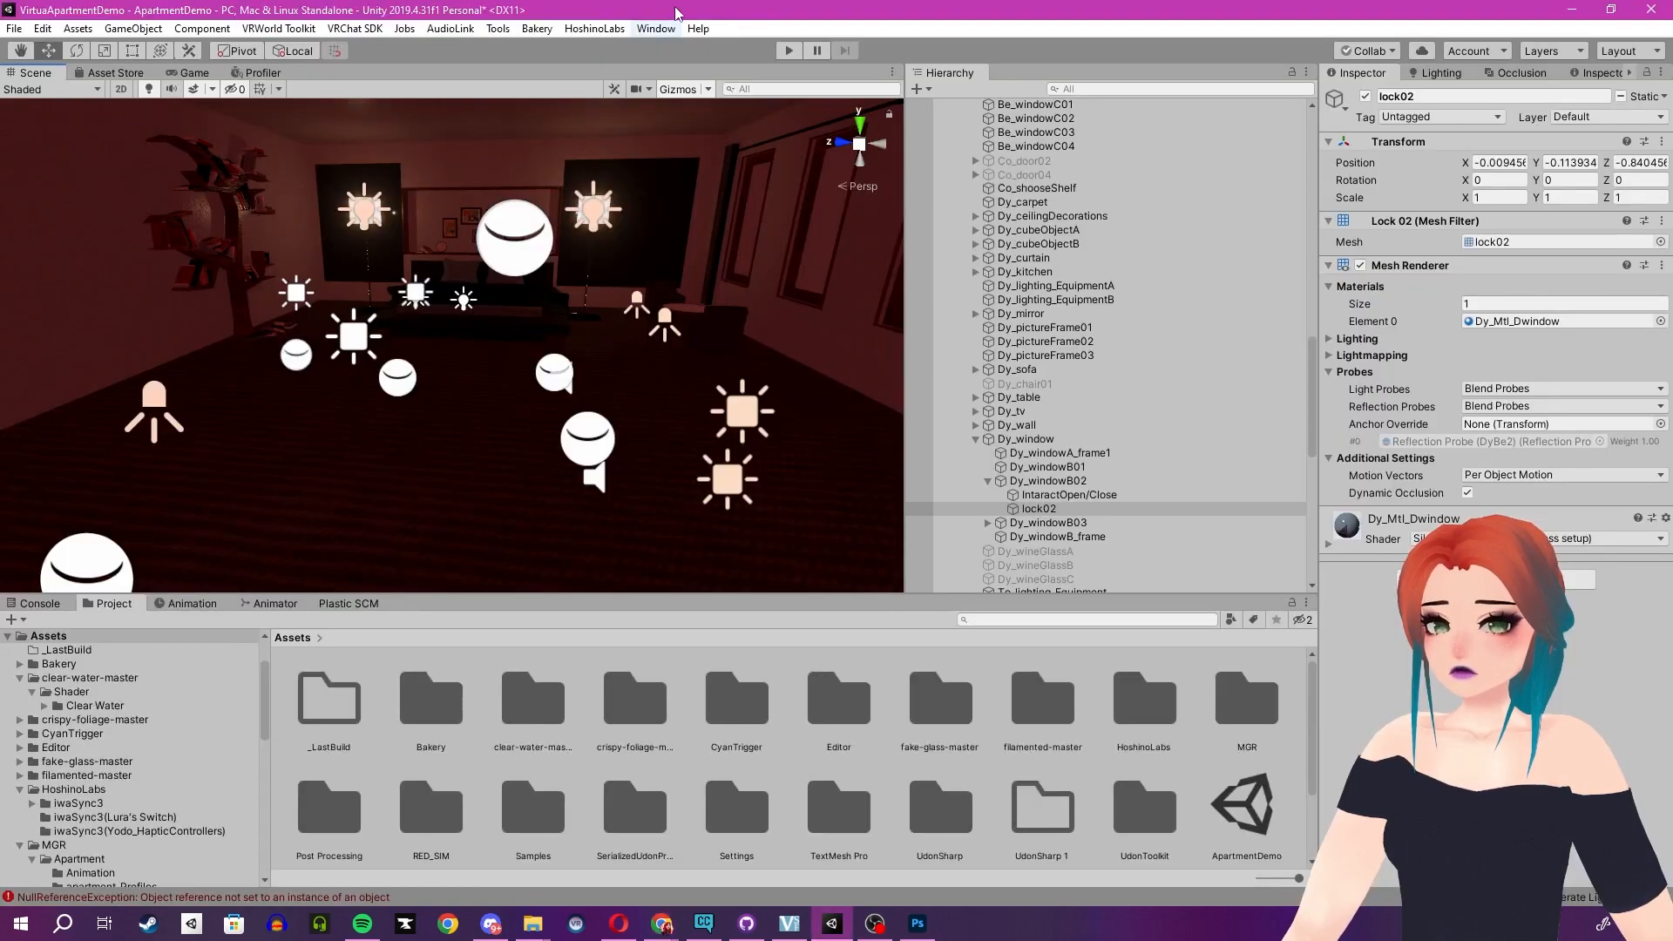
click(655, 29)
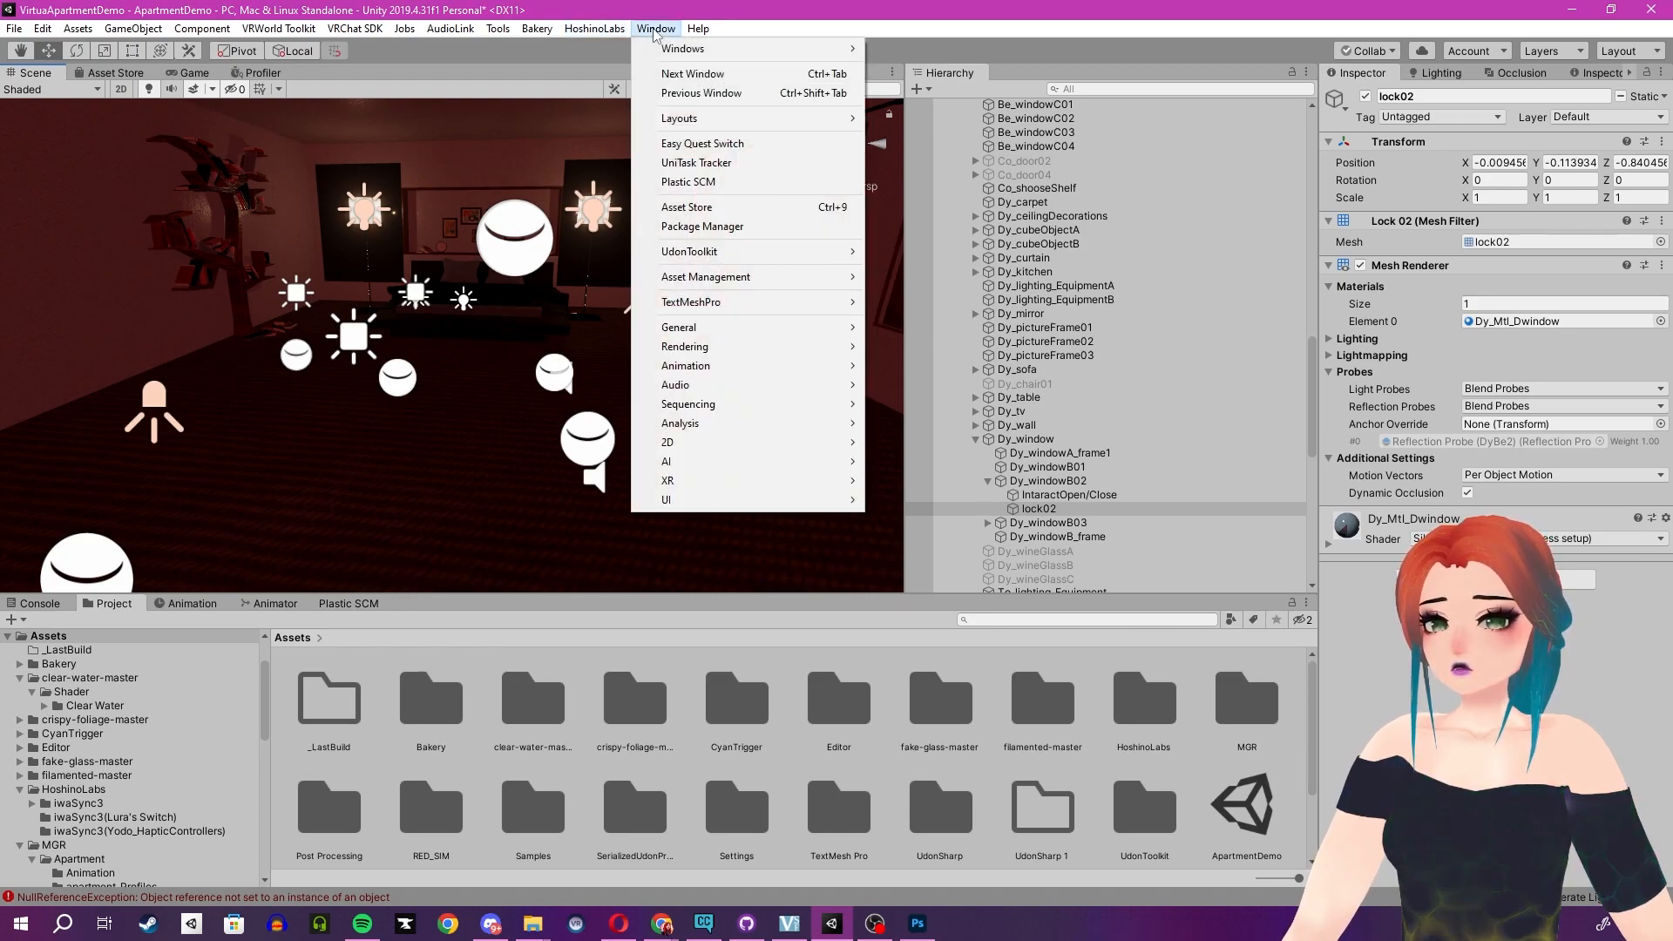
click(716, 228)
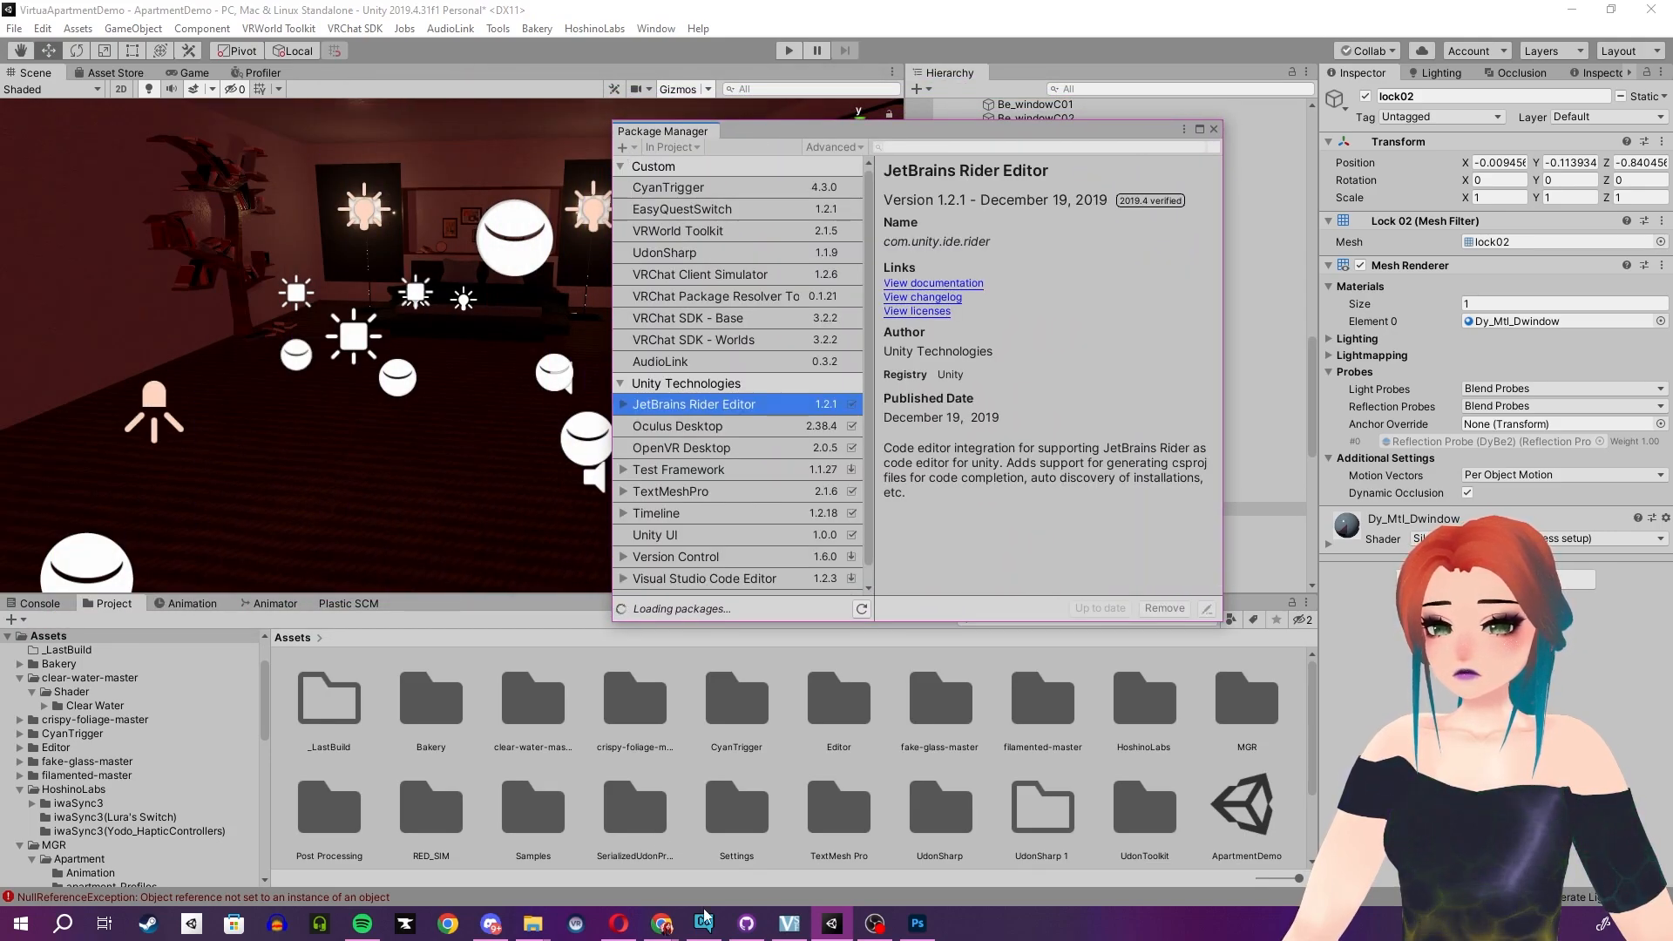
- Check the documentation's Git URL installation steps in the browser and return to Unity's Package Manager
mouse_move(662, 922)
click(720, 871)
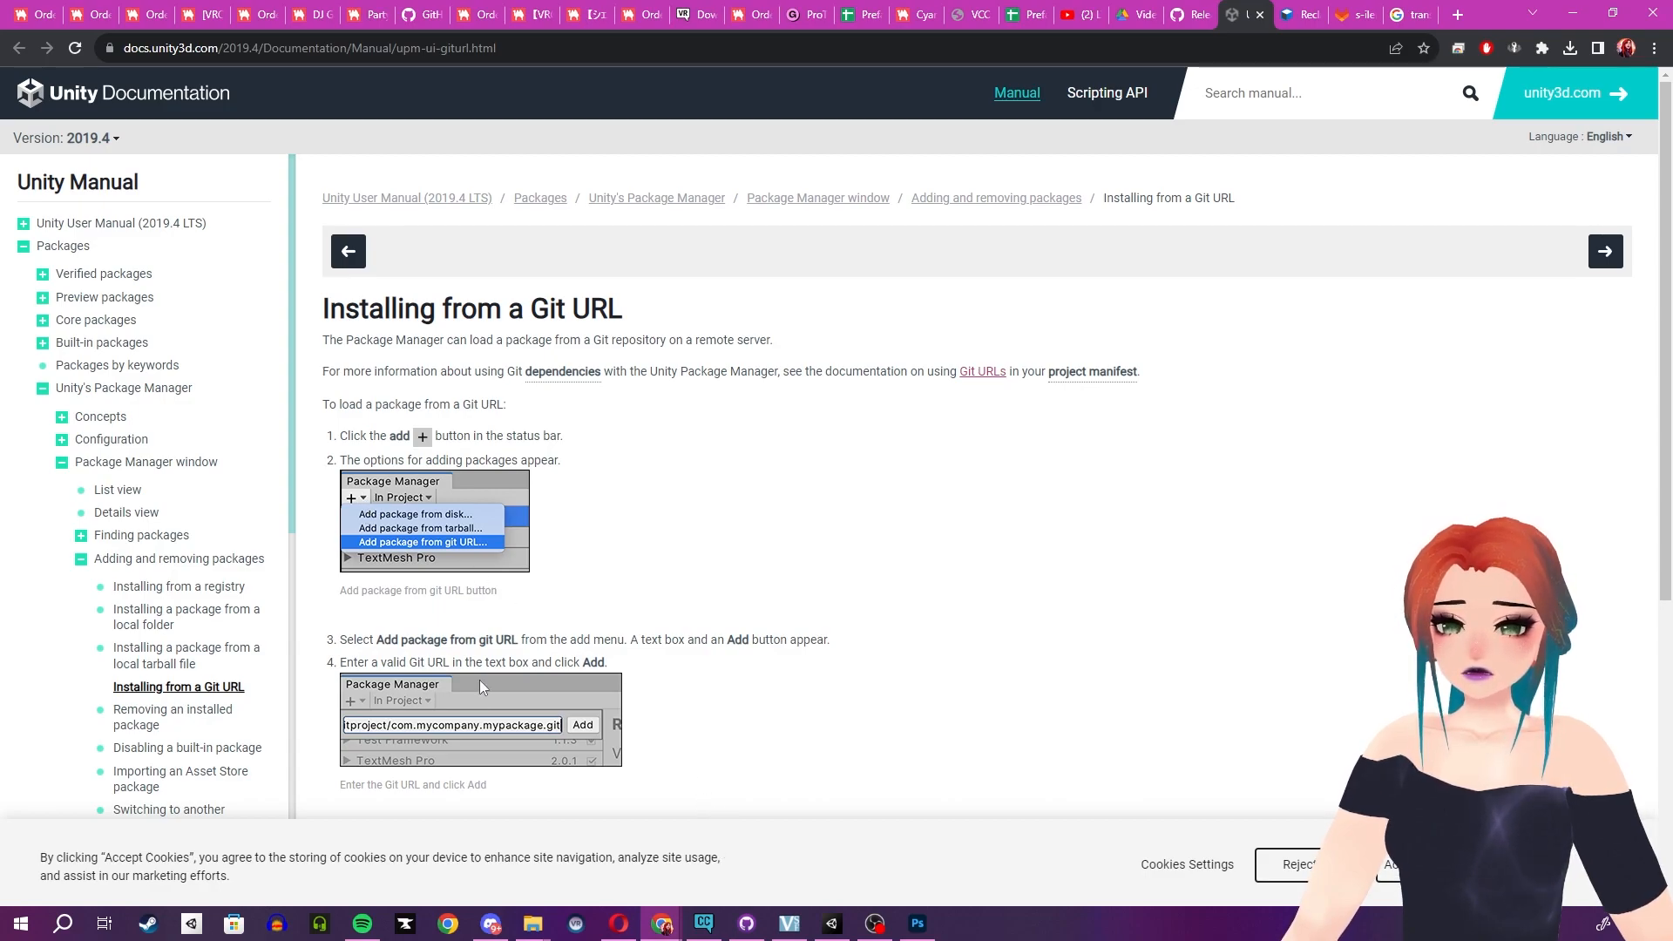
click(916, 924)
click(832, 923)
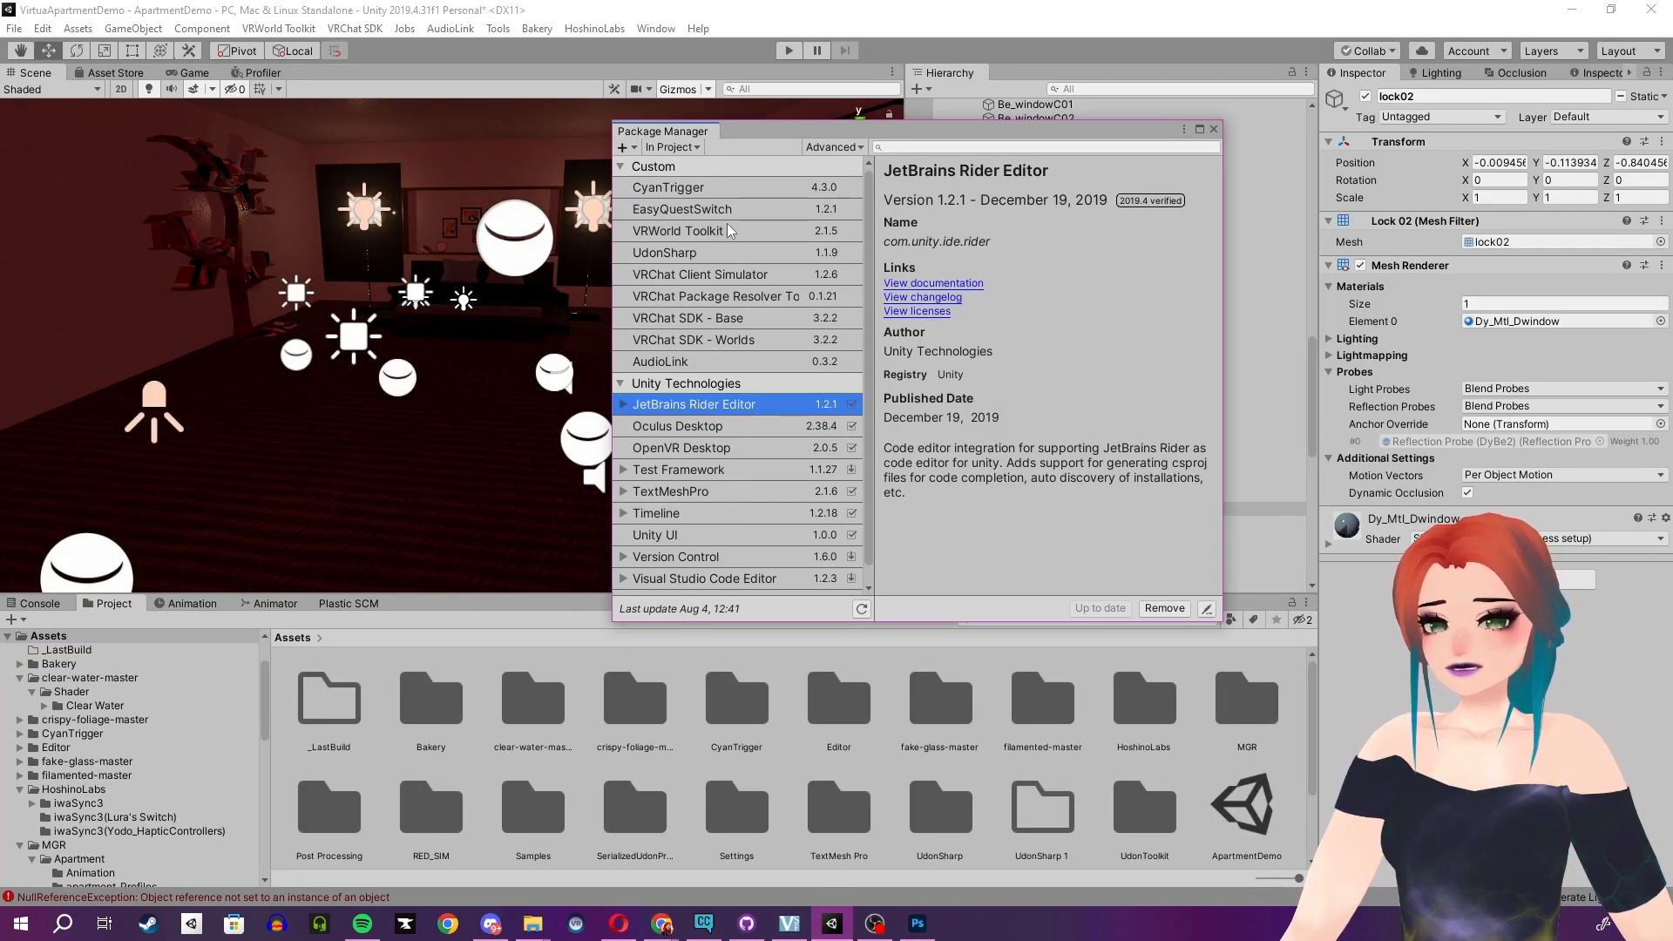
click(633, 149)
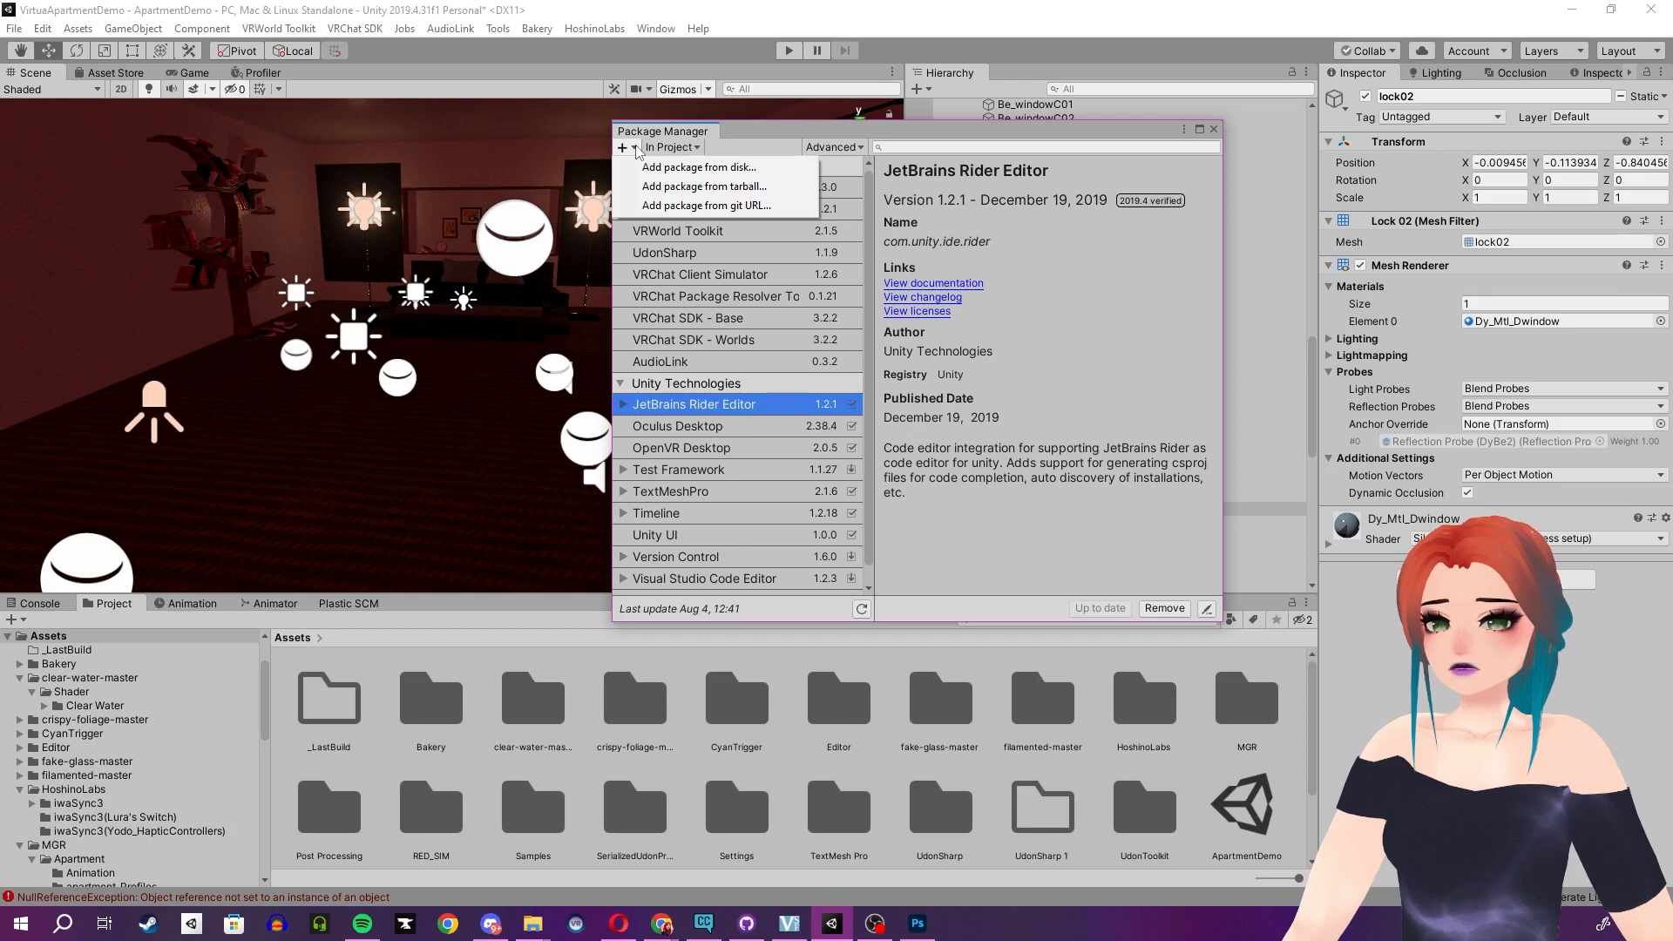
click(661, 206)
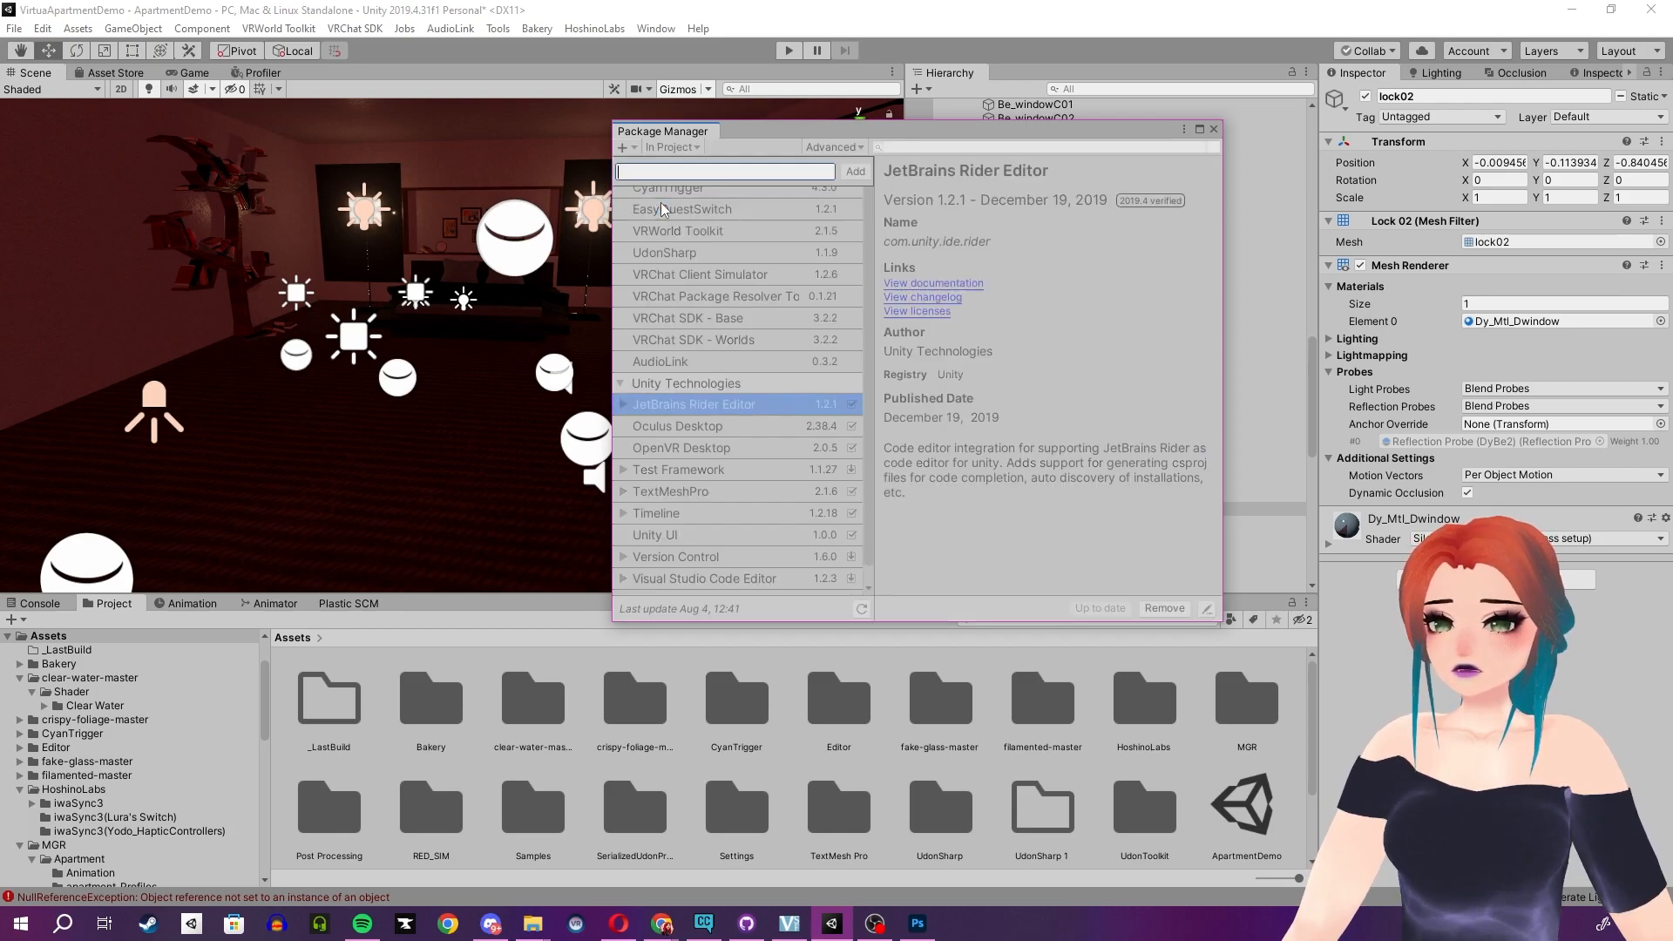
key(ctrl+v)
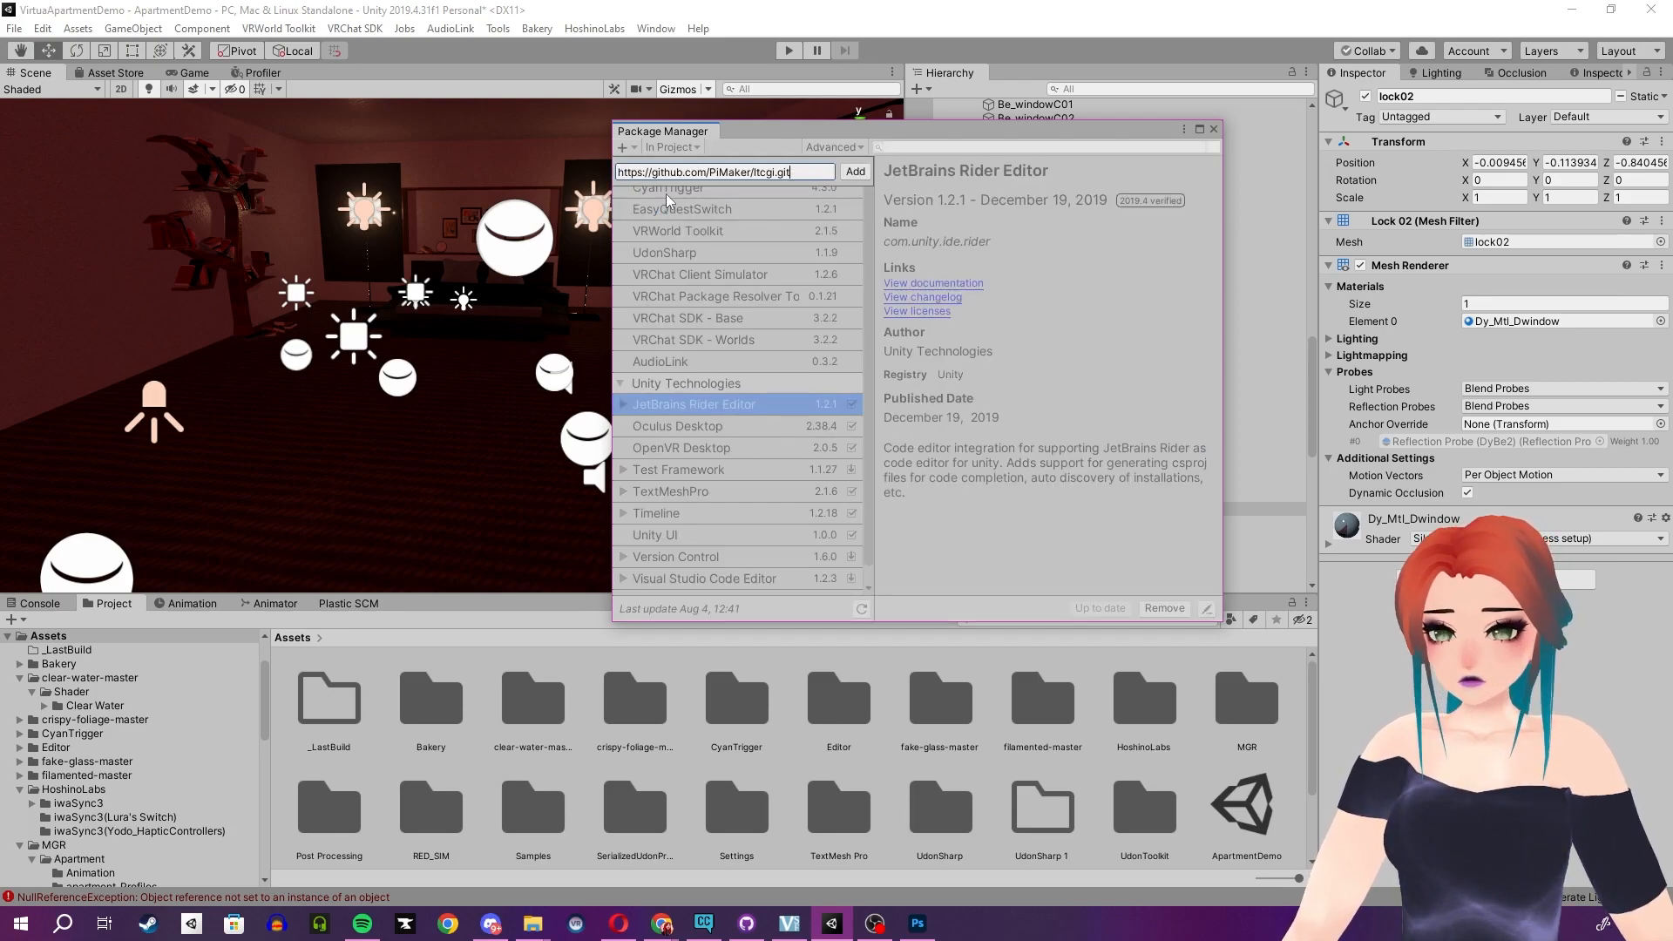
click(846, 177)
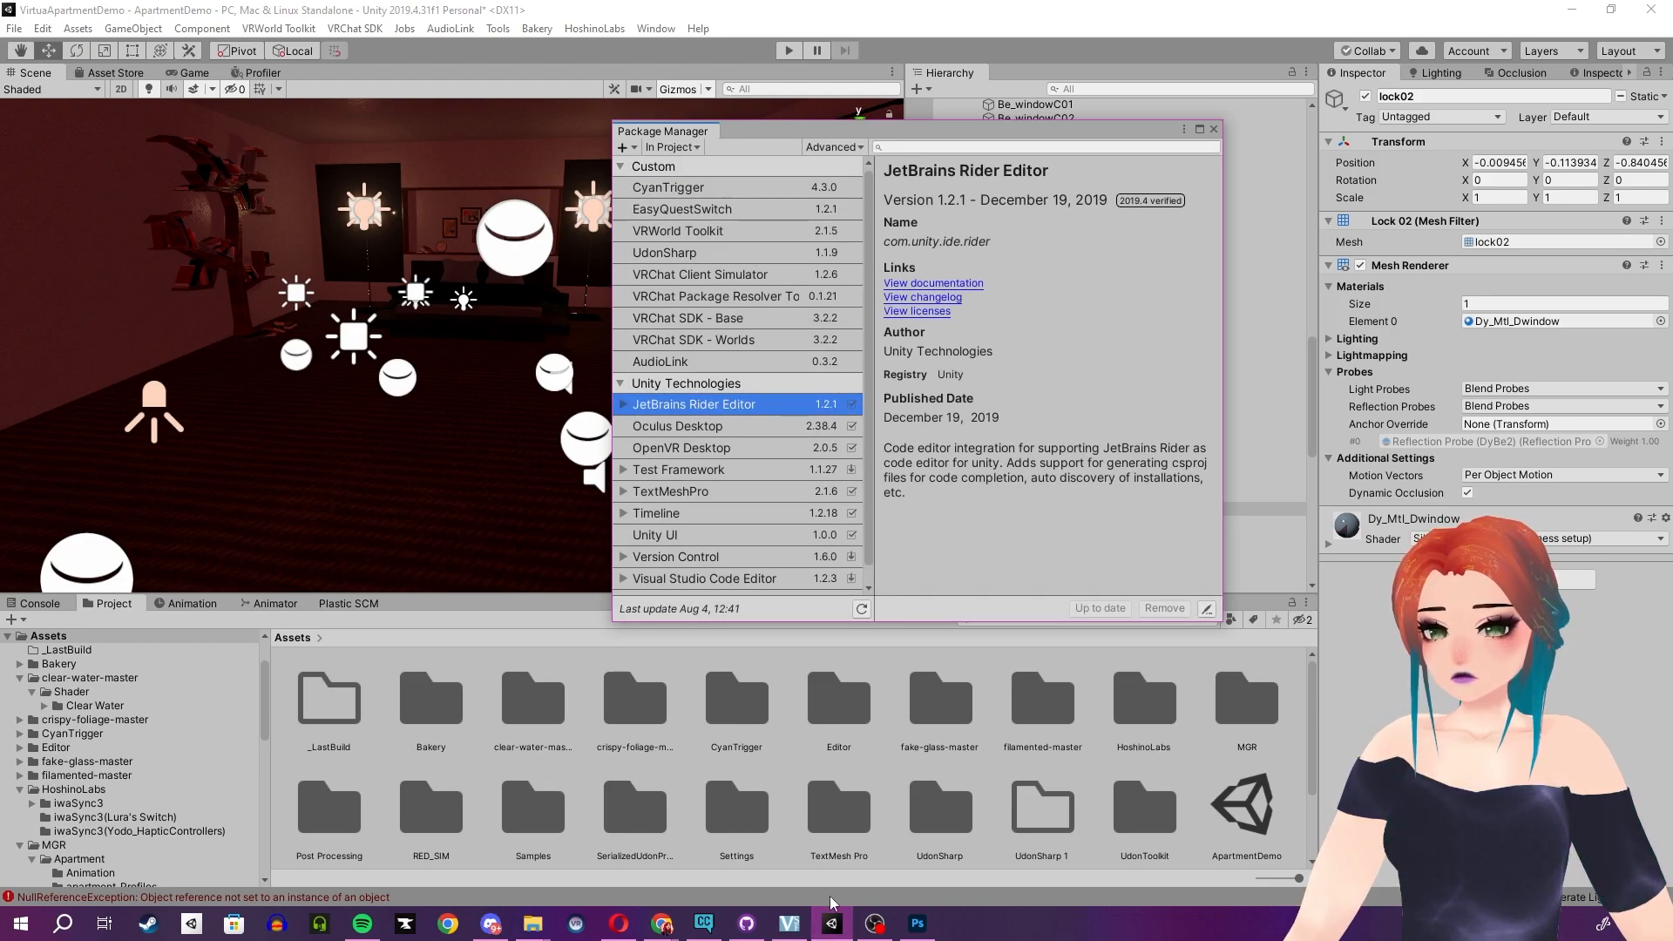
- Read further down the Git URL installation documentation, then return to Unity while the package imports
mouse_move(667, 930)
click(712, 850)
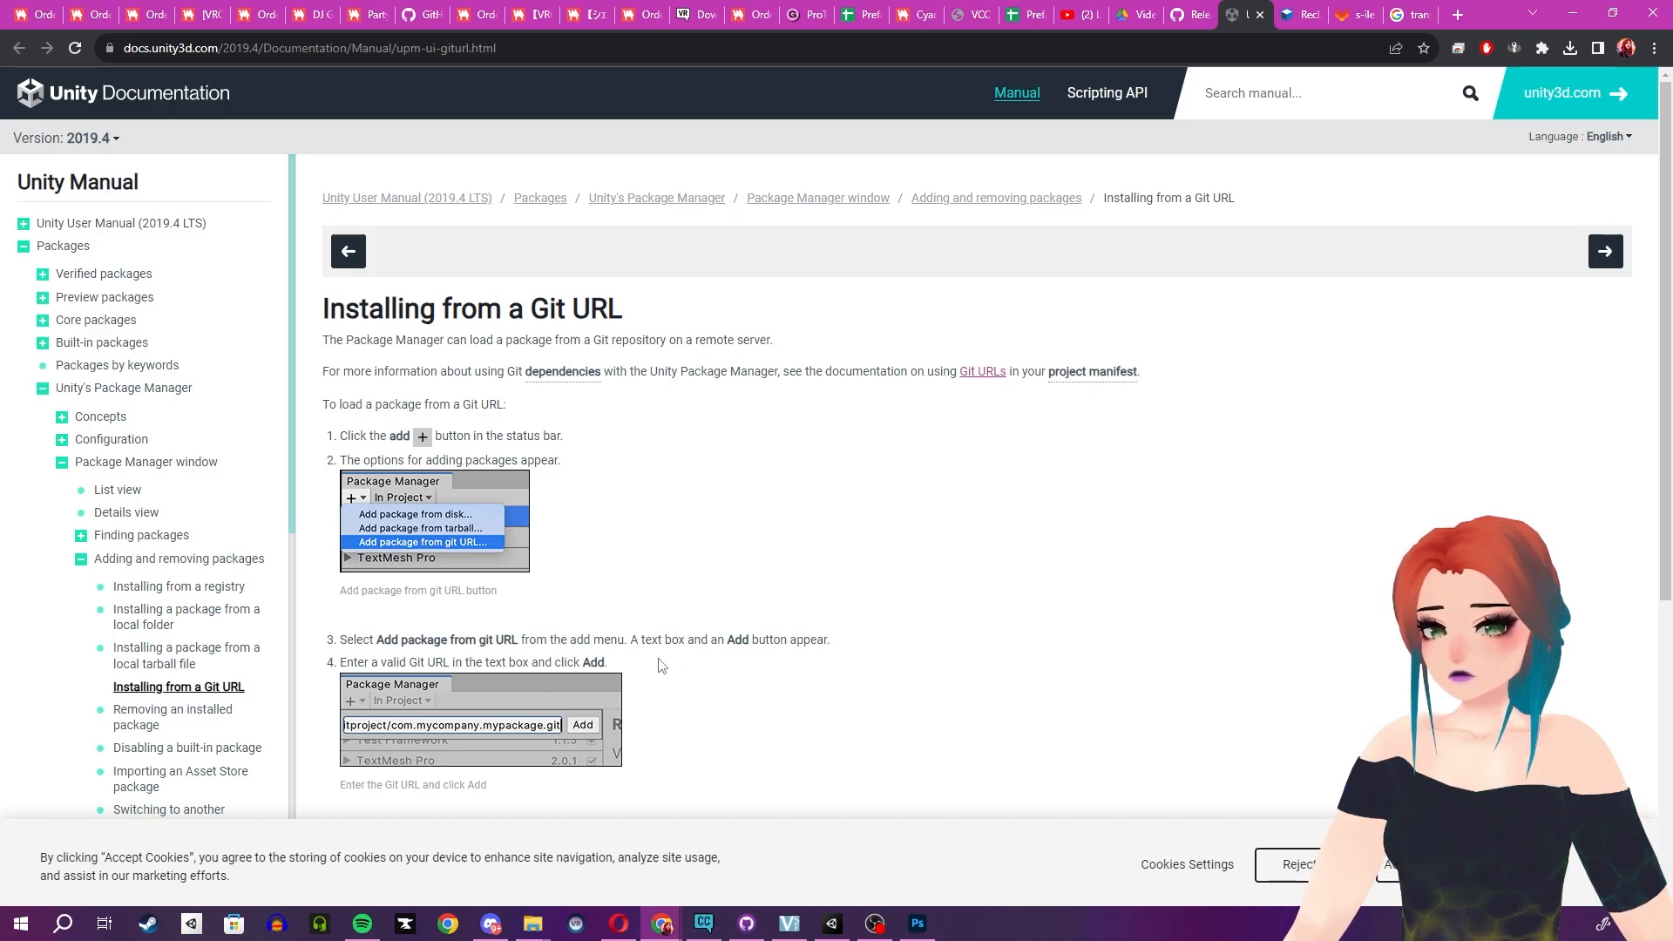
scroll(609, 696, down, 2)
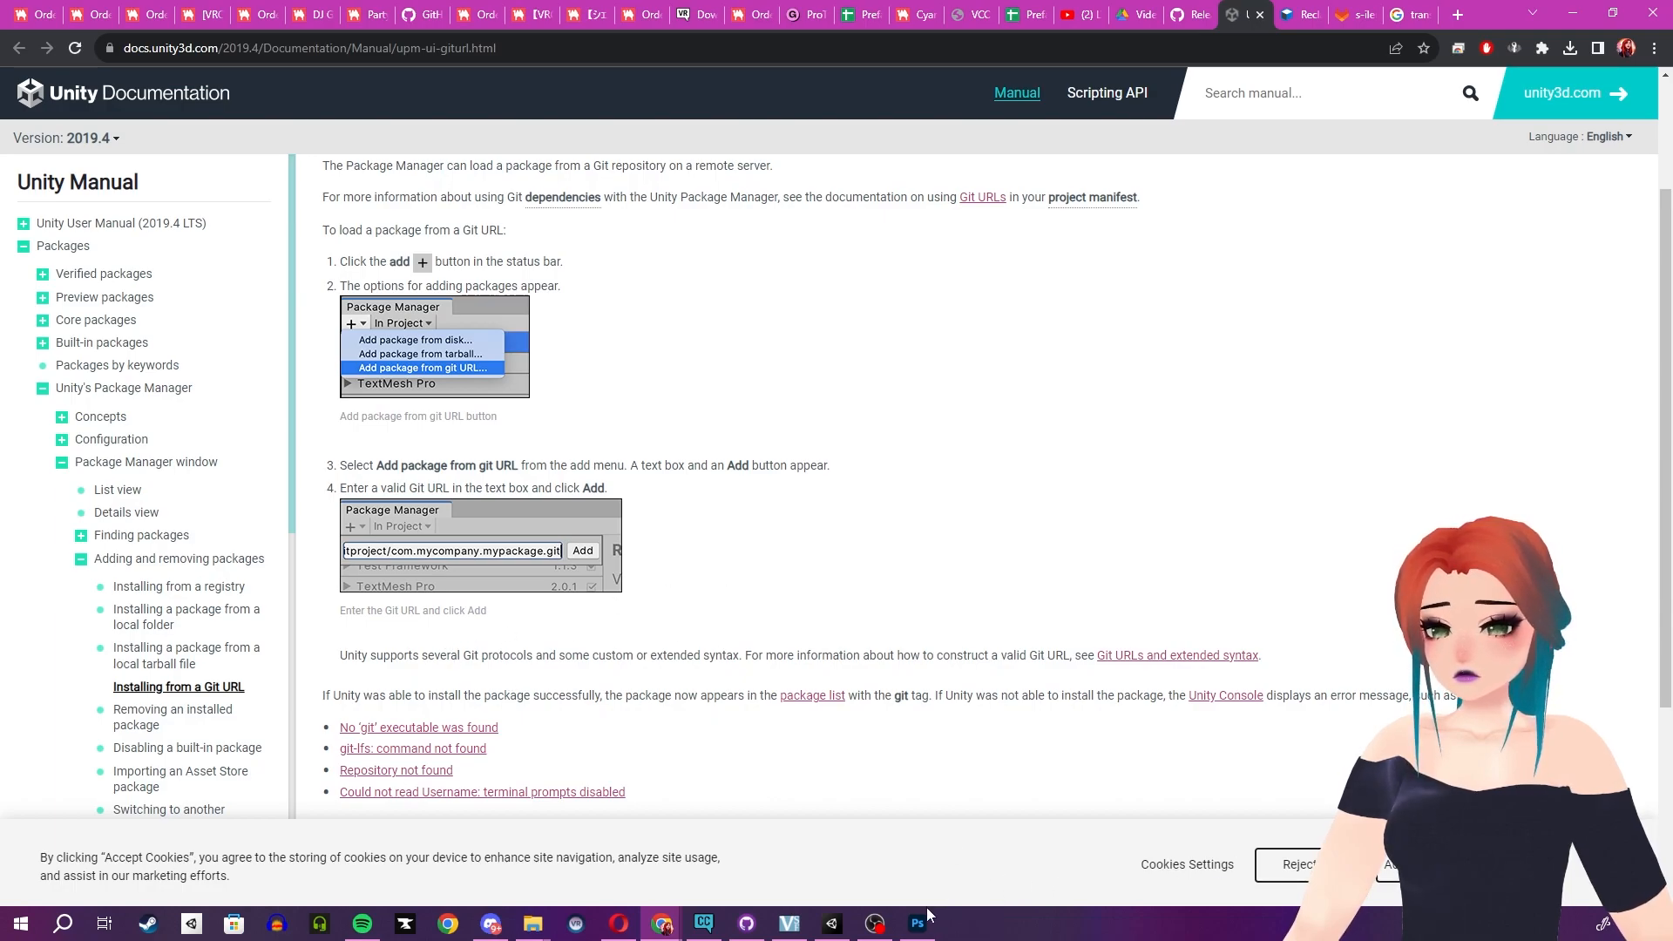
click(832, 923)
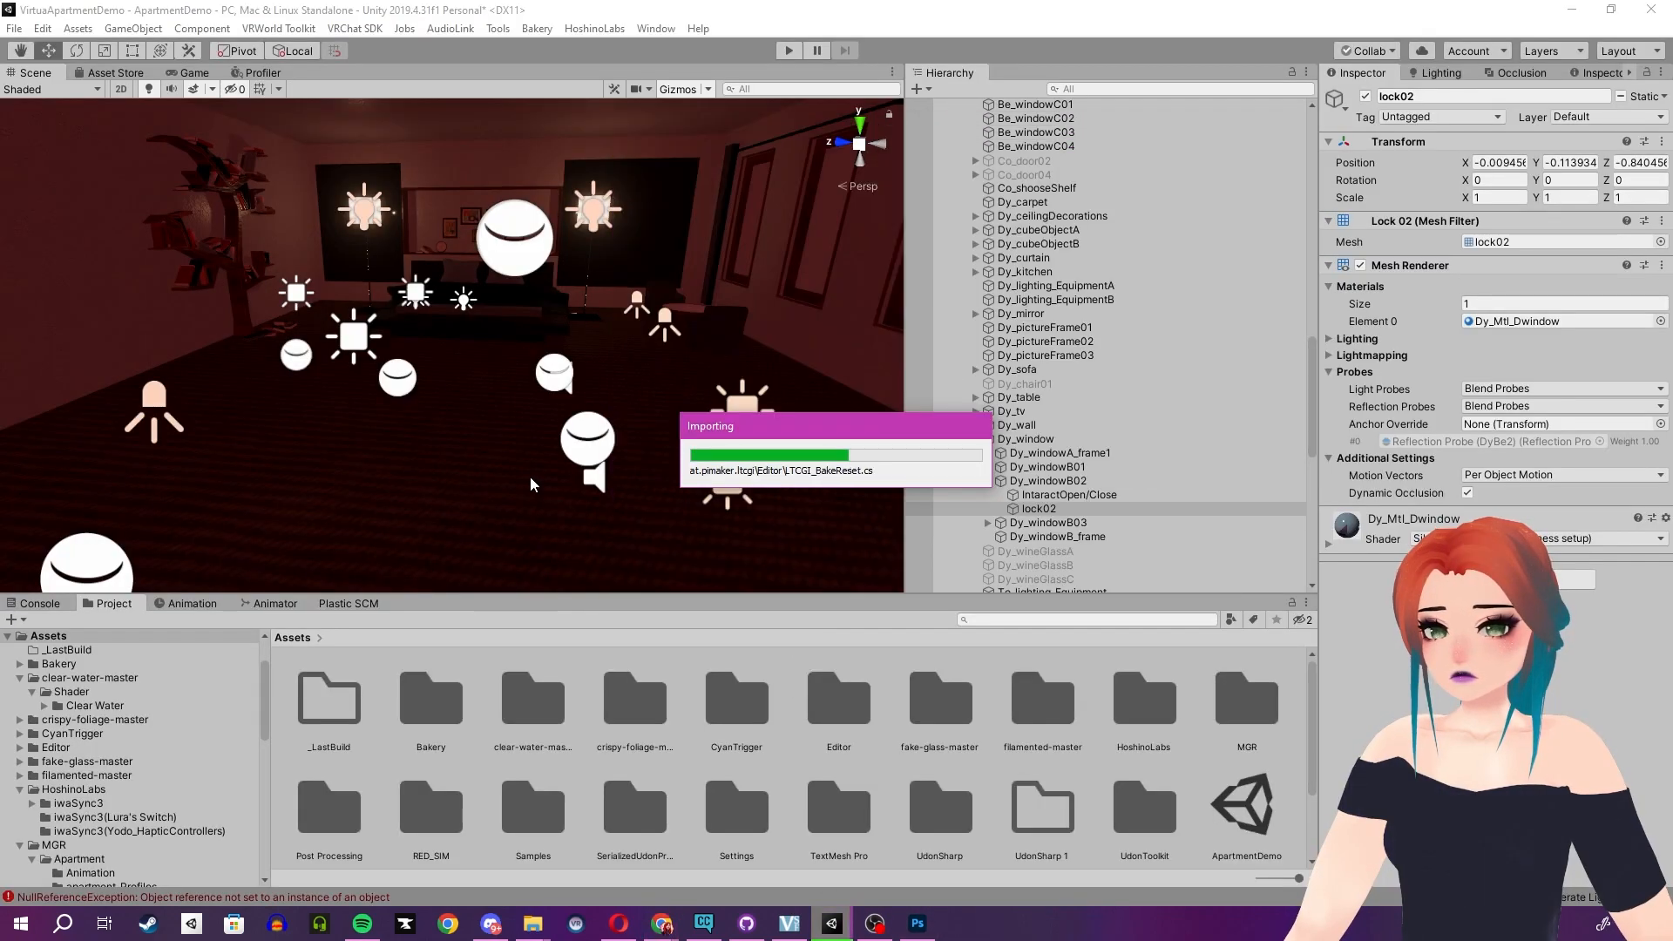